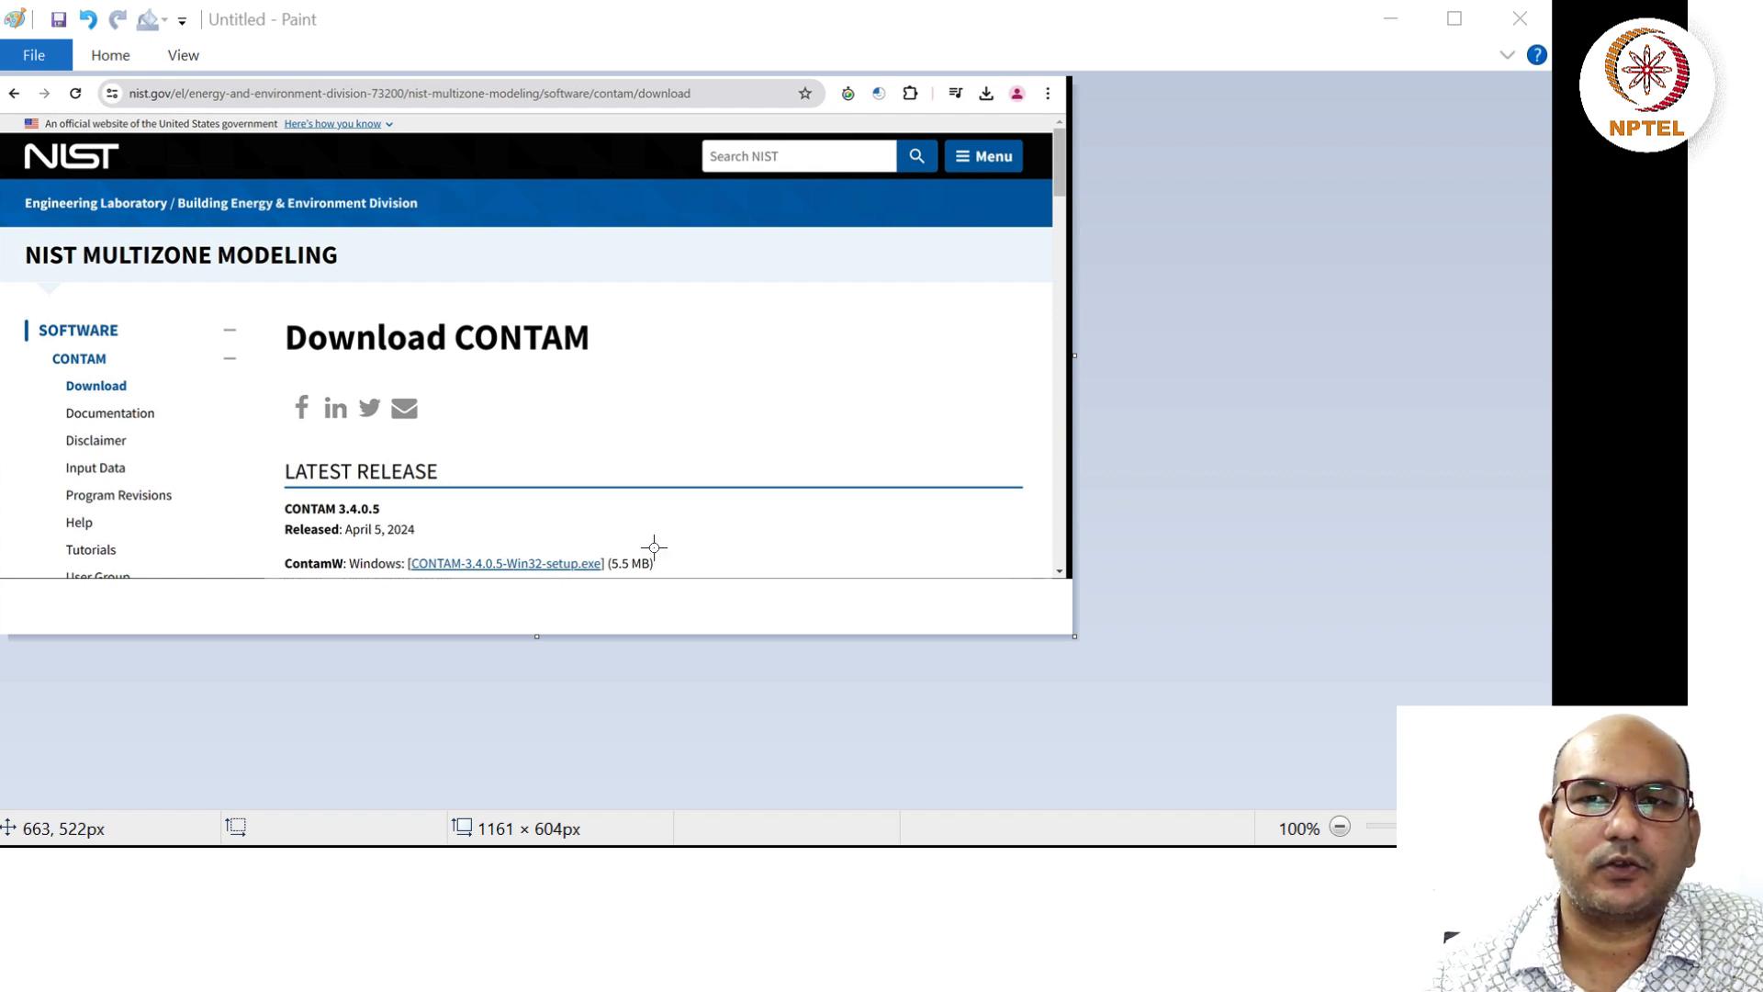
Bring the Paint window into focus.
mouse_move(978, 909)
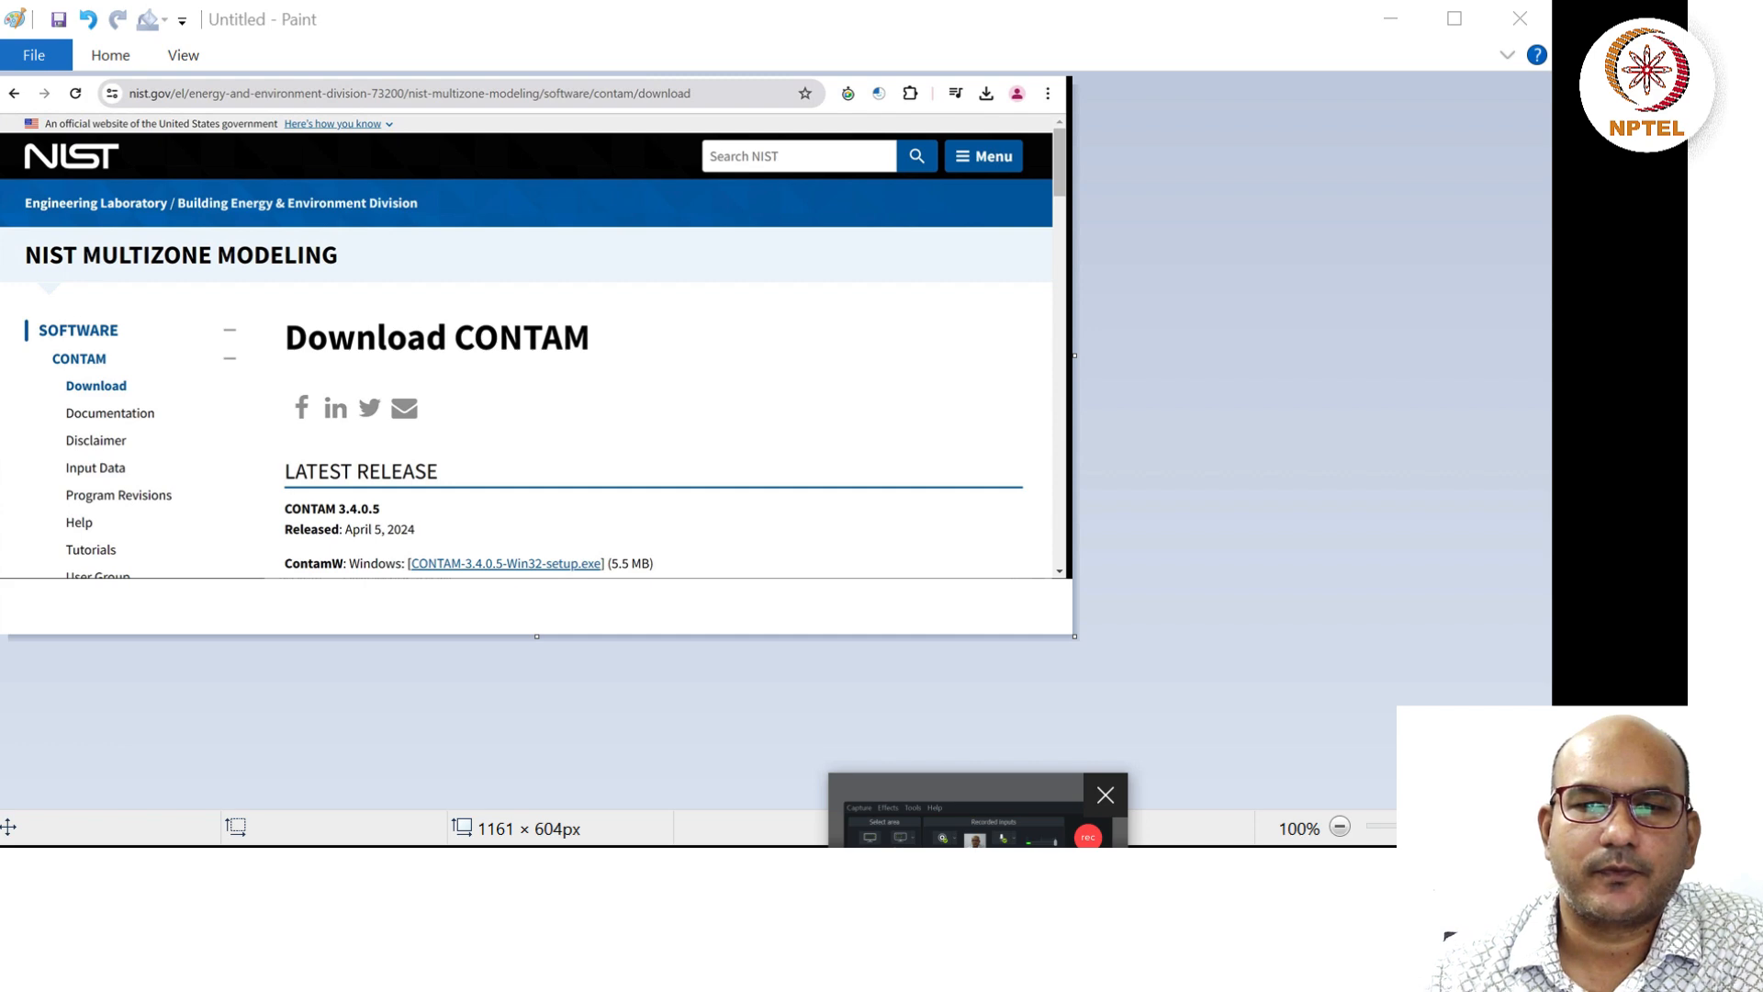
left_click(961, 807)
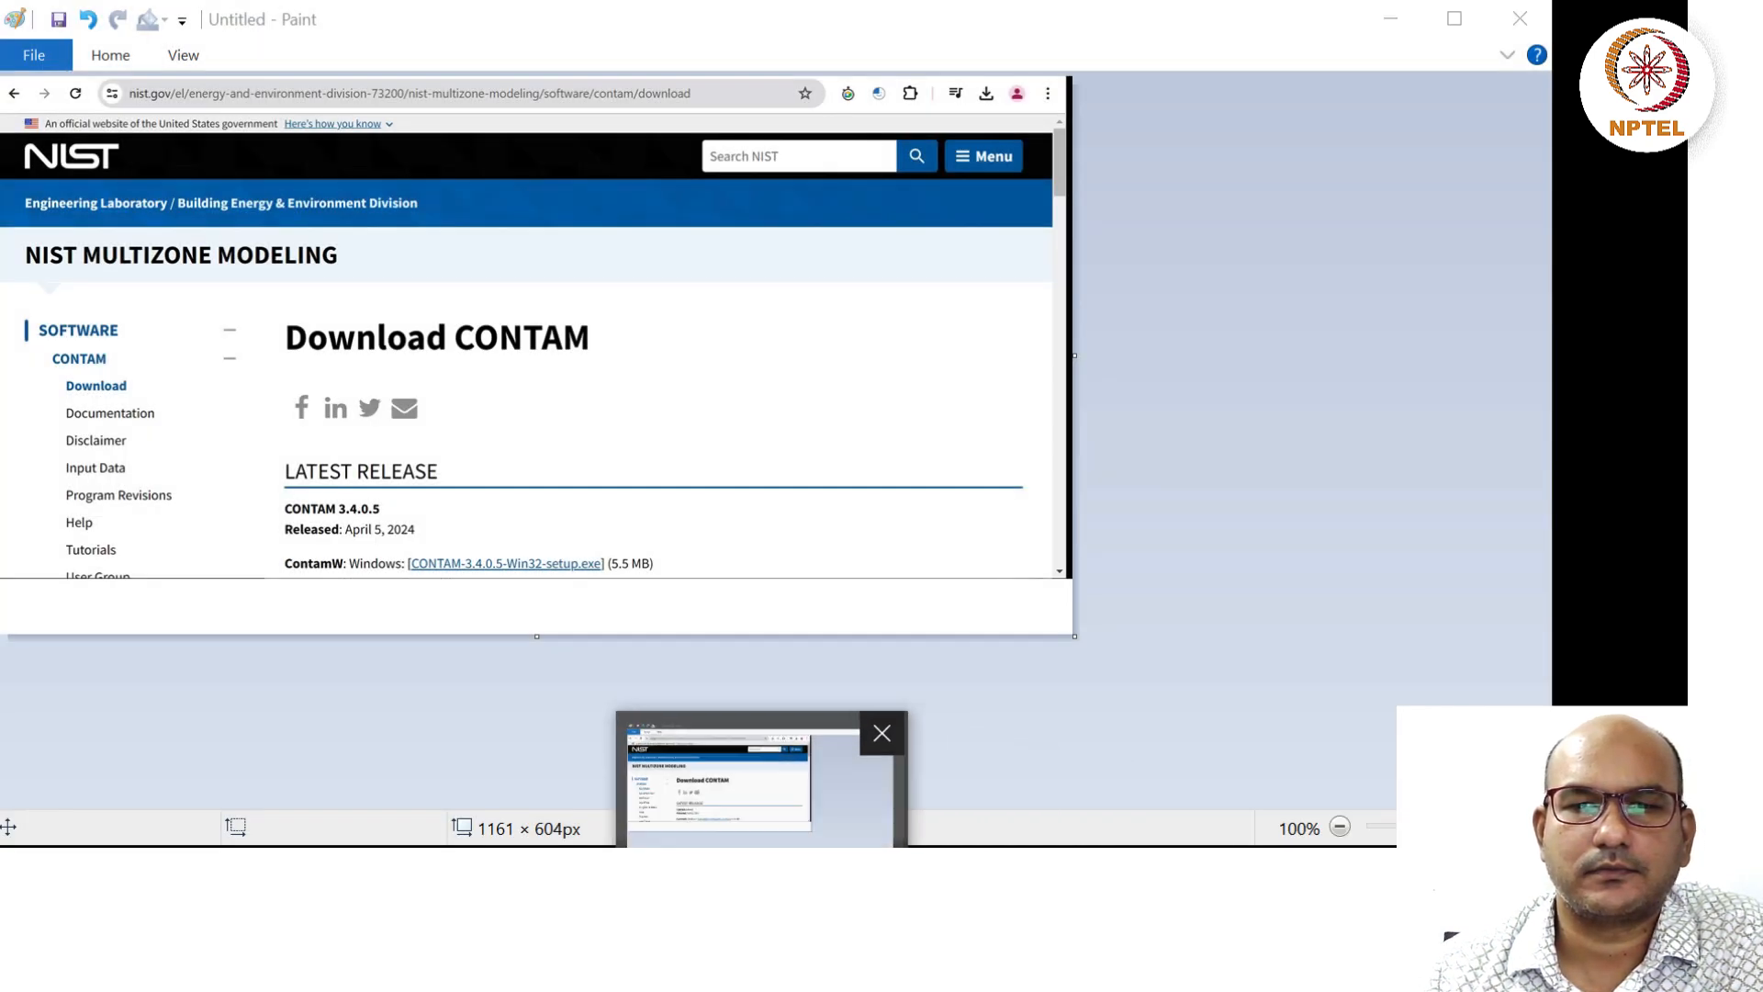
left_click(818, 854)
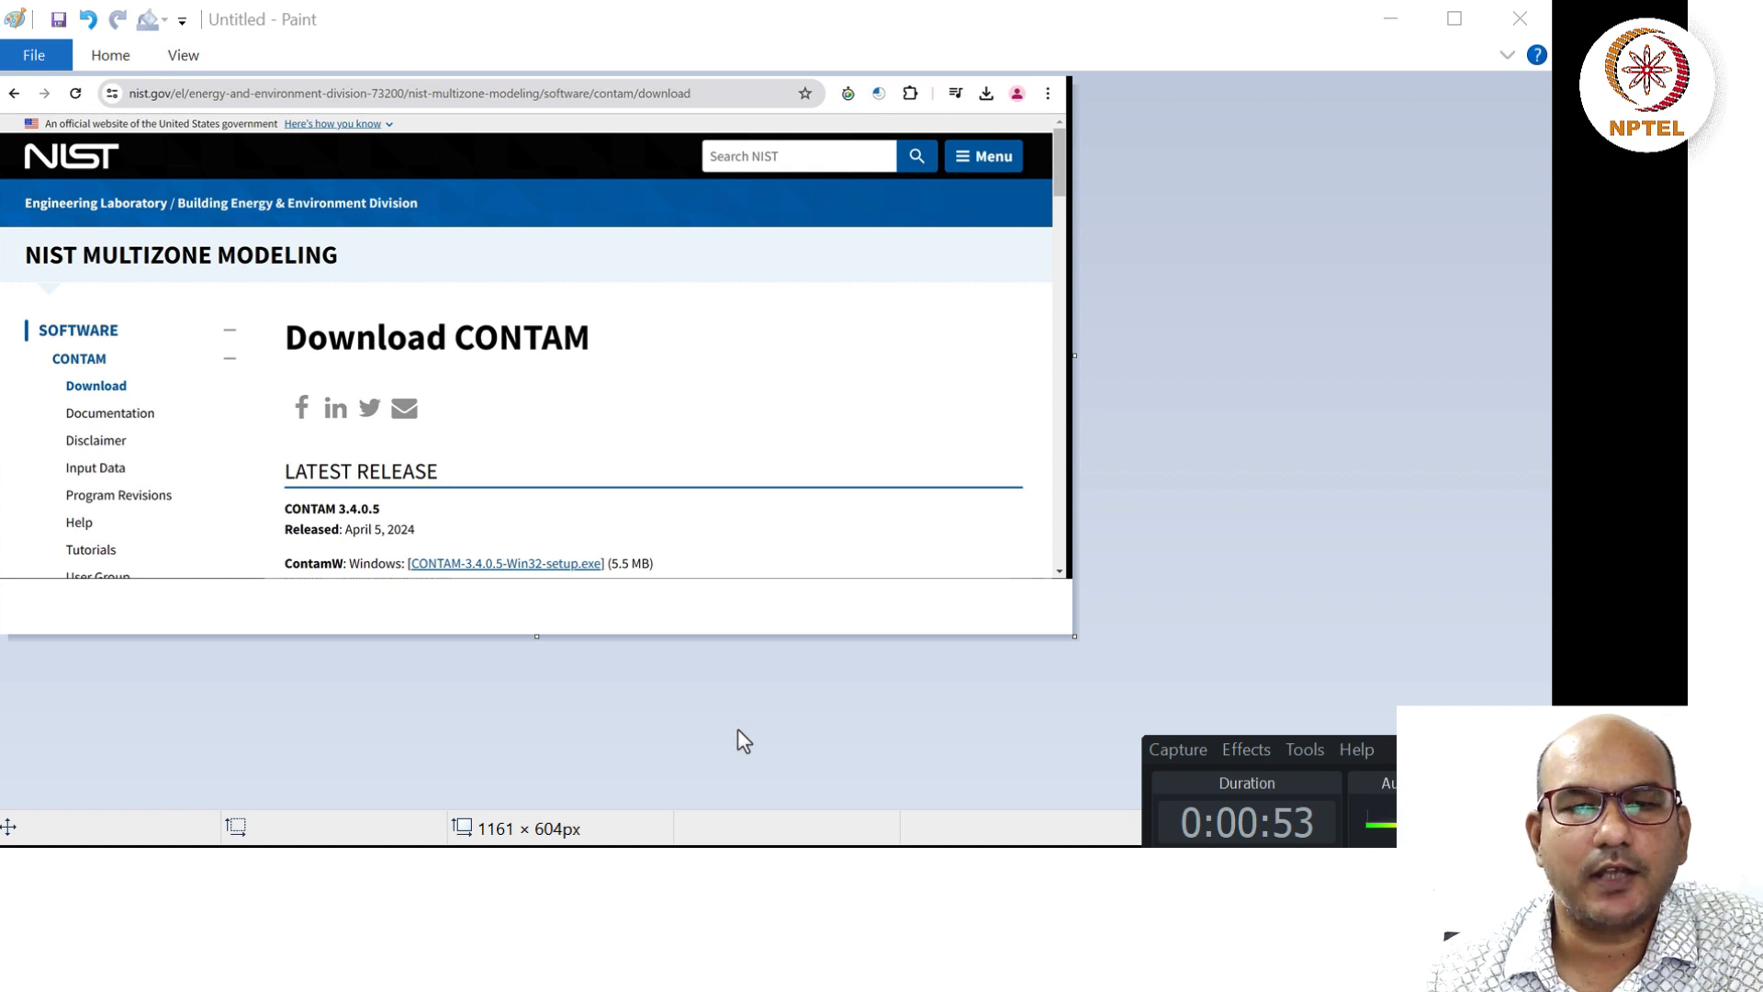
left_click(740, 404)
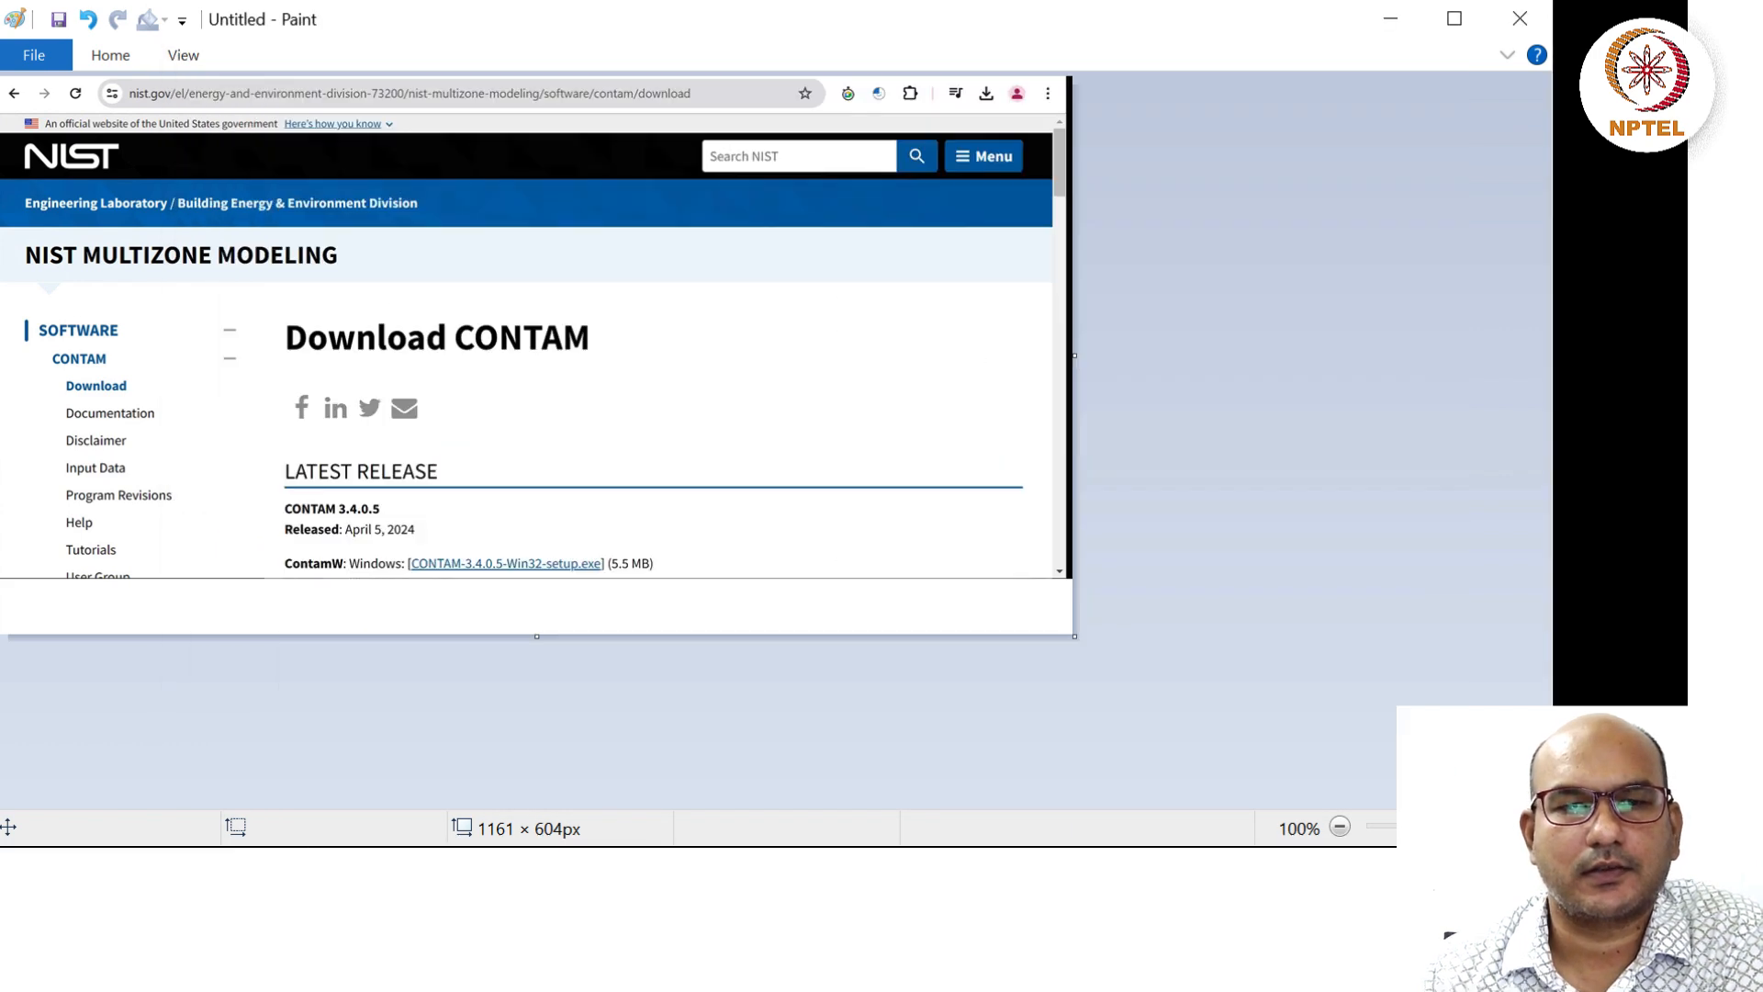
Search Windows for 'contam' and launch CONTAM 3.4.0.5.
key("super")
type("conta")
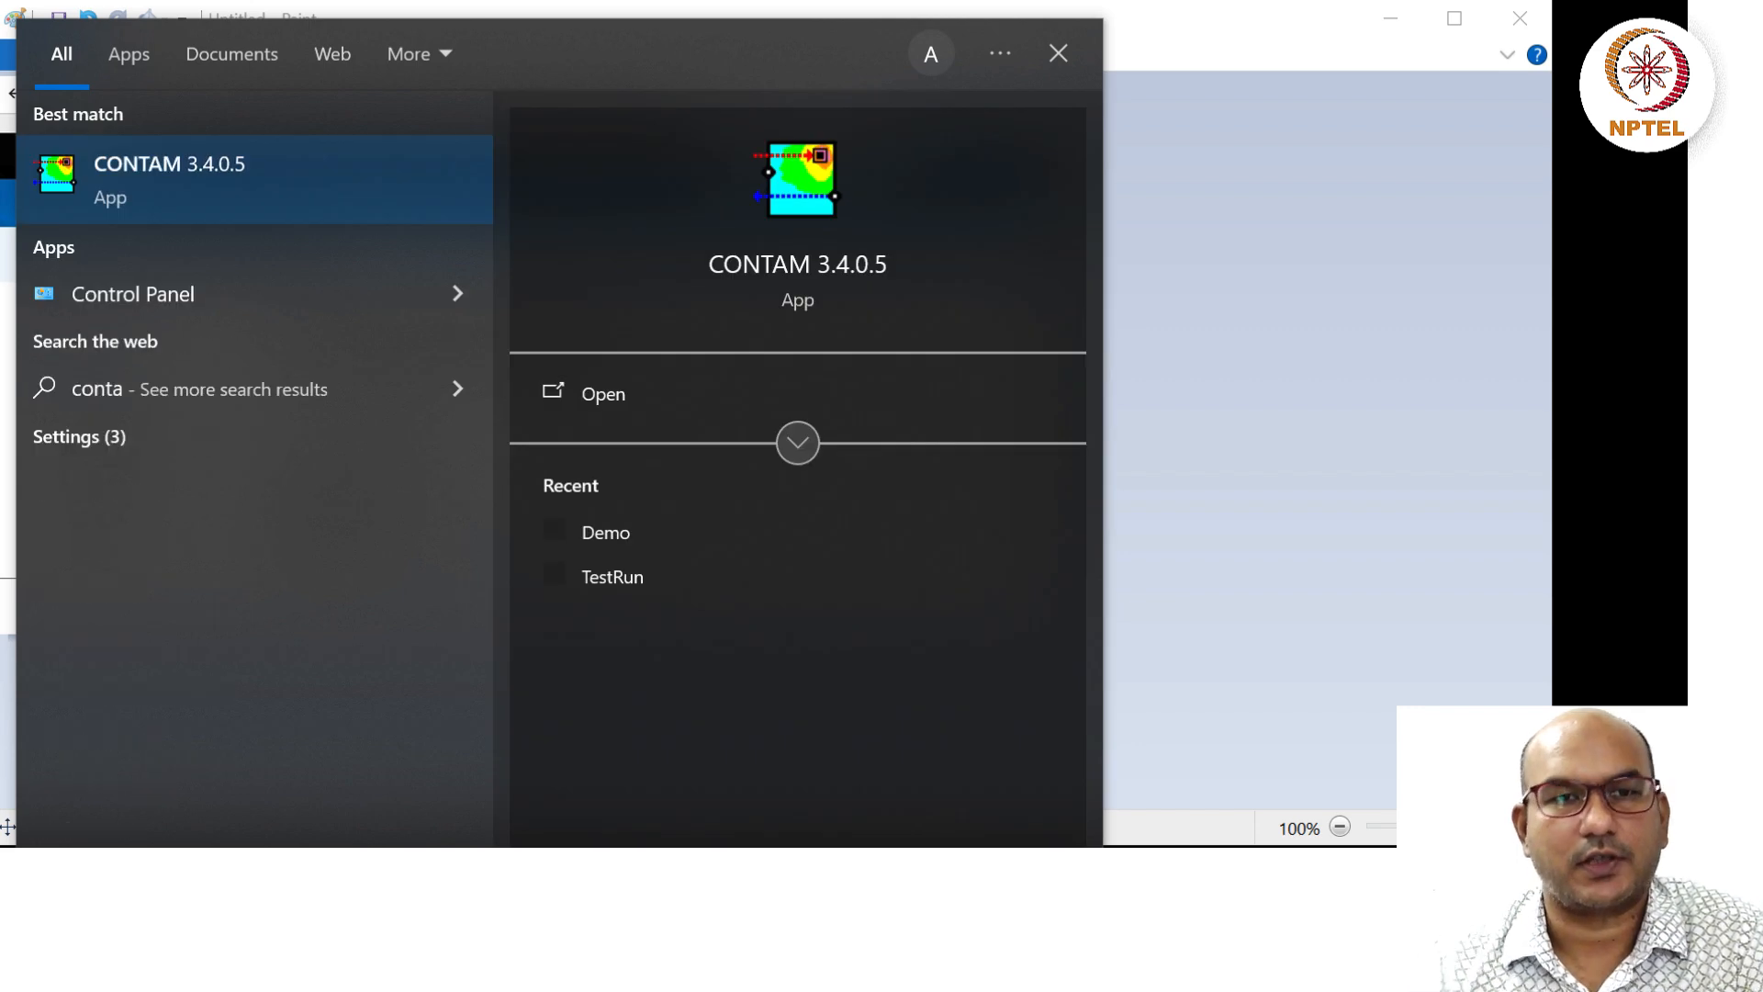
type("m")
left_click(201, 178)
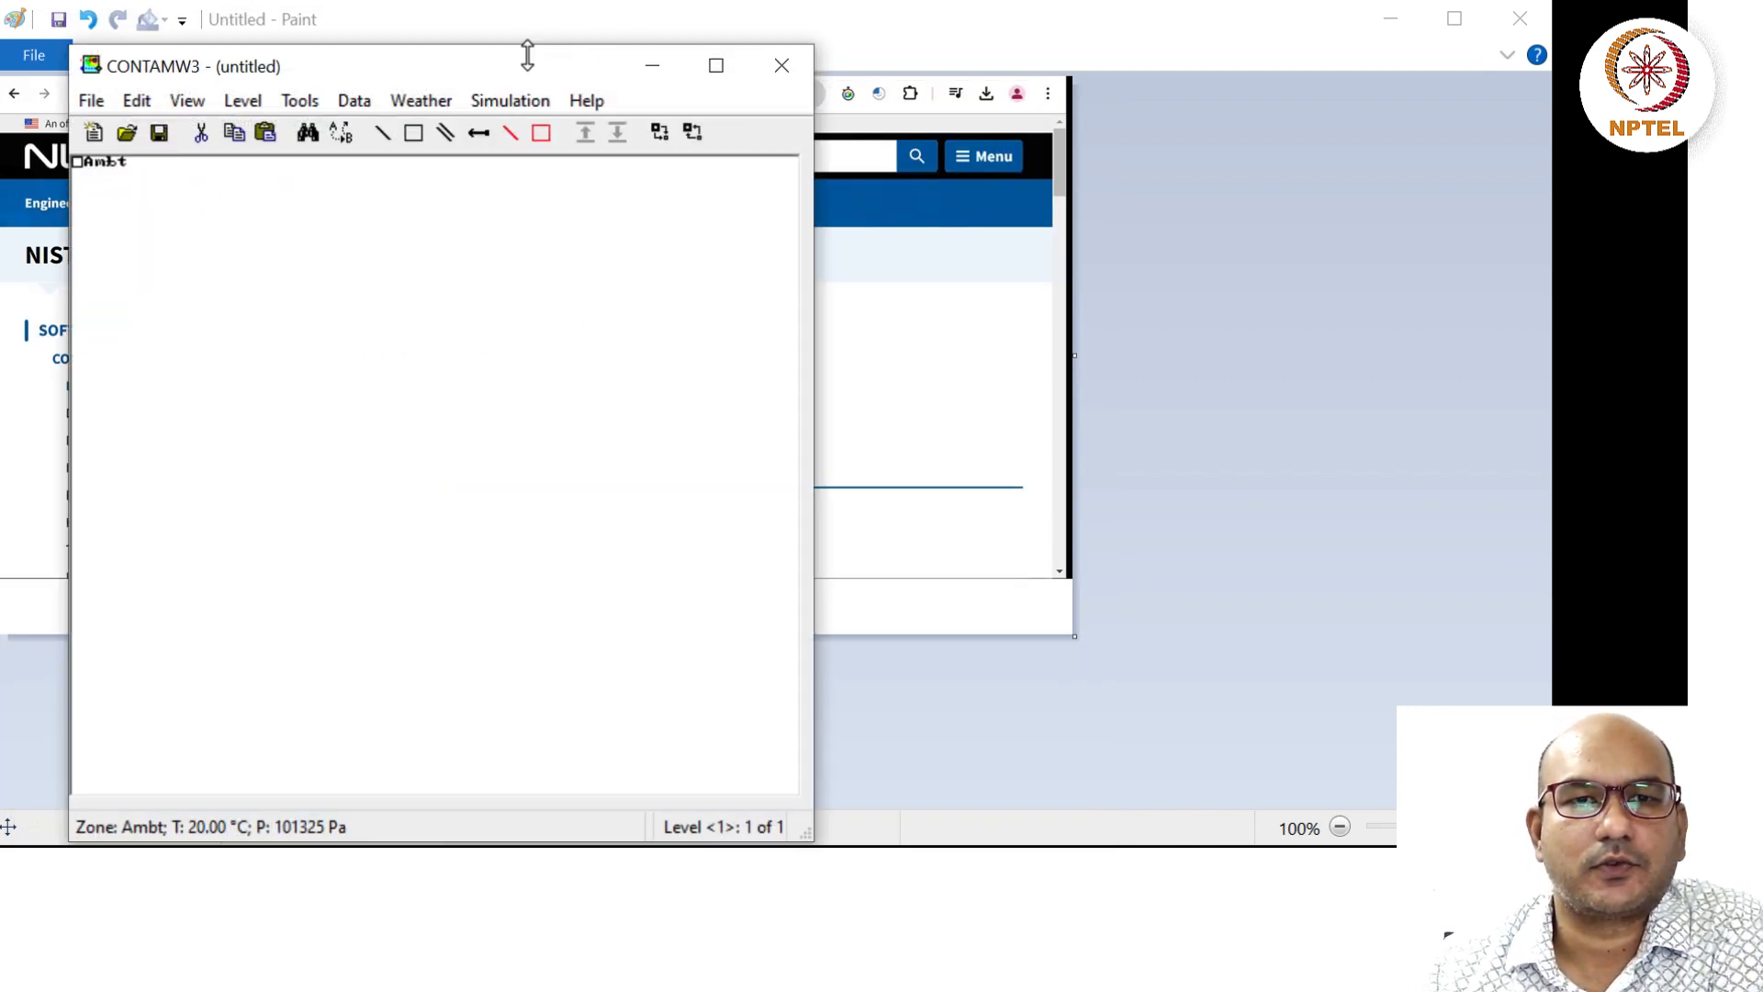
Move and resize the CONTAM window so it fills most of the screen.
left_click_drag(500, 75, 476, 36)
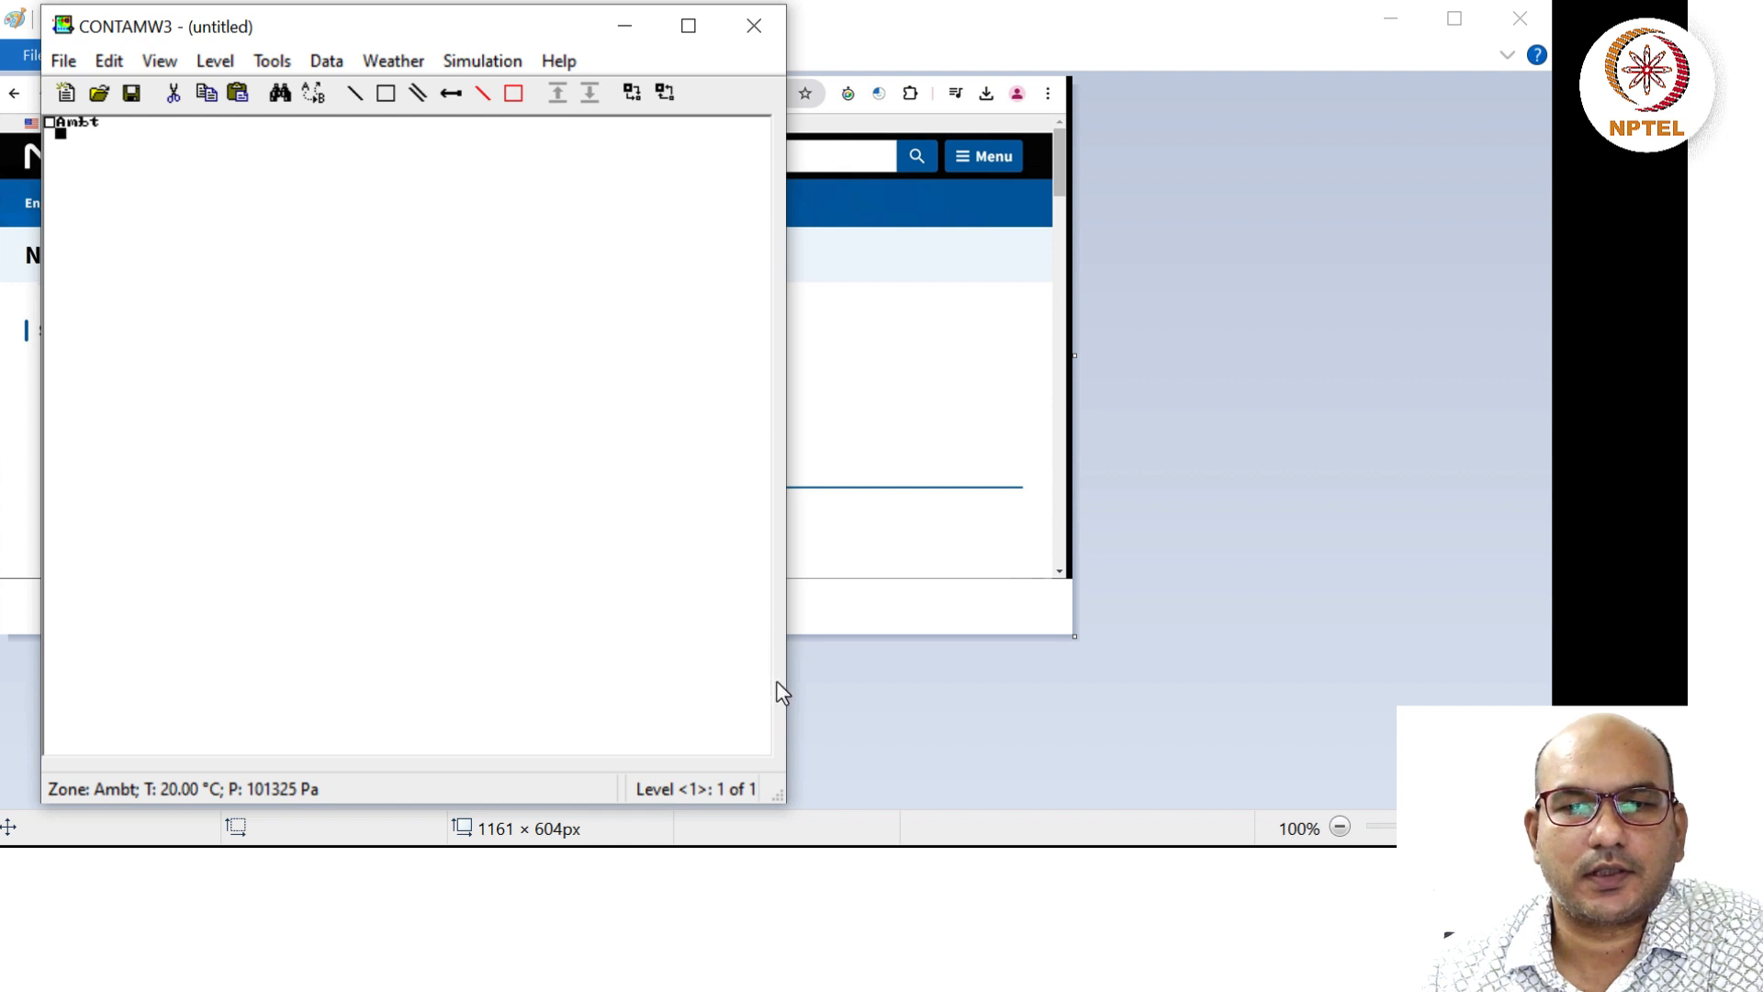
left_click_drag(778, 695, 1685, 695)
left_click_drag(790, 805, 788, 842)
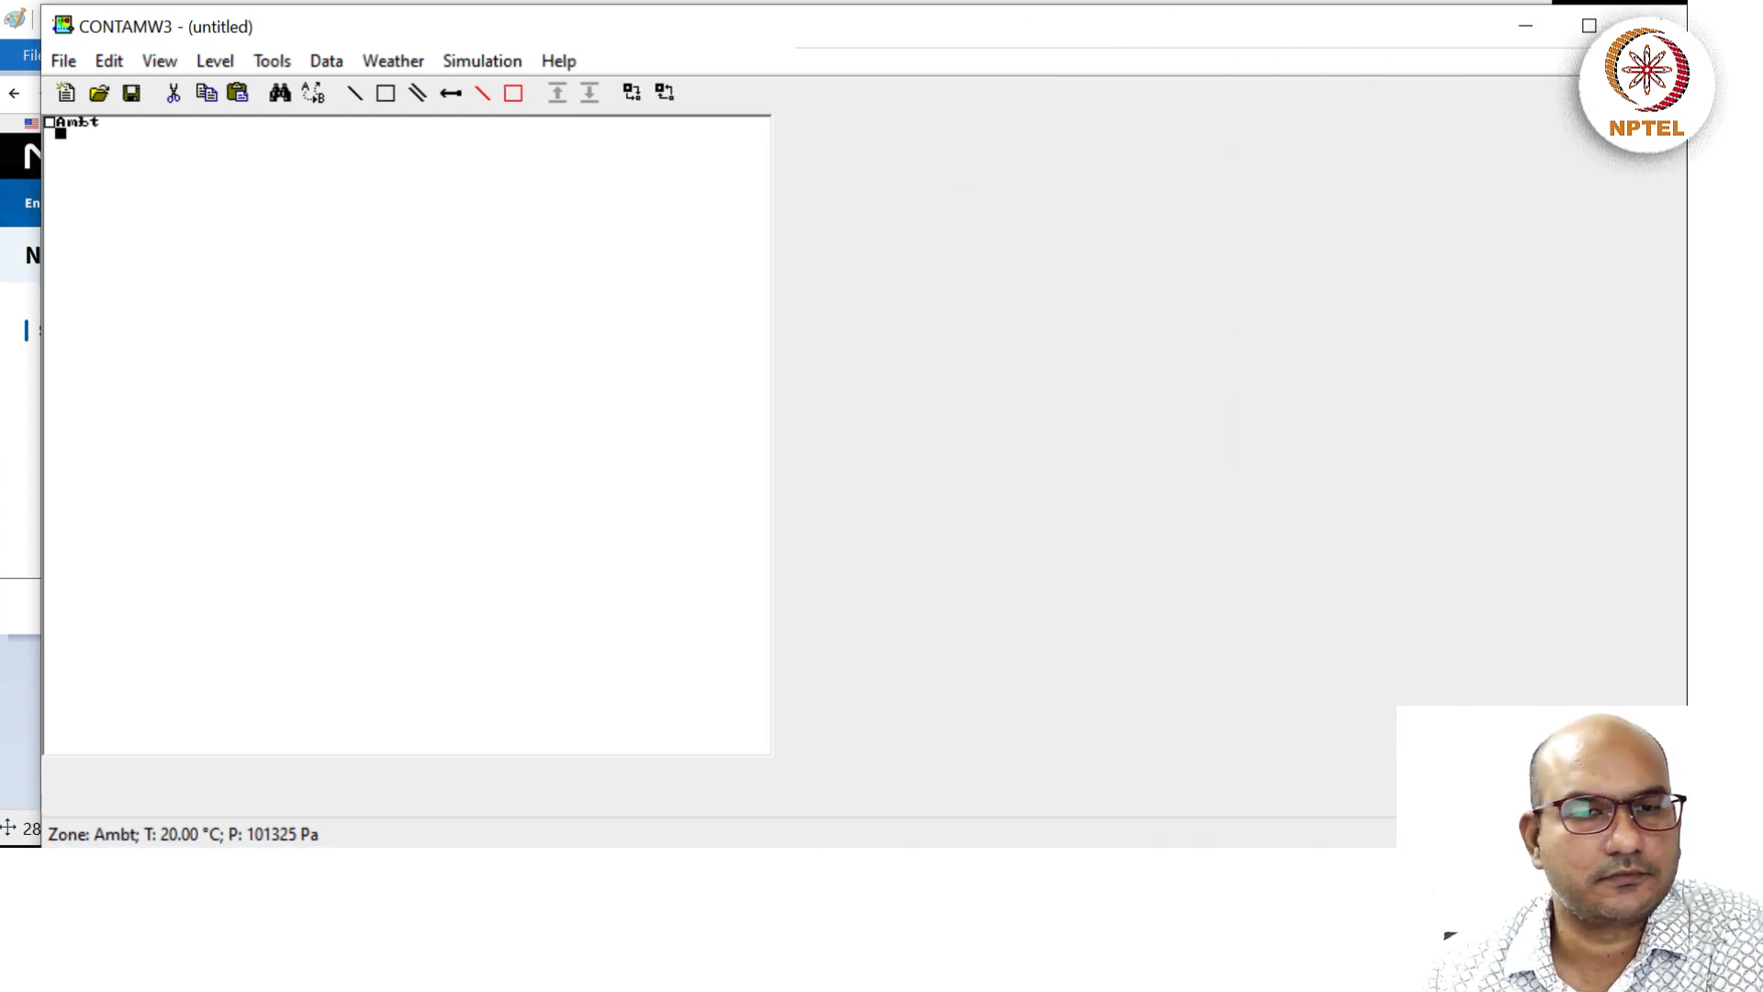
left_click_drag(41, 419, 1, 431)
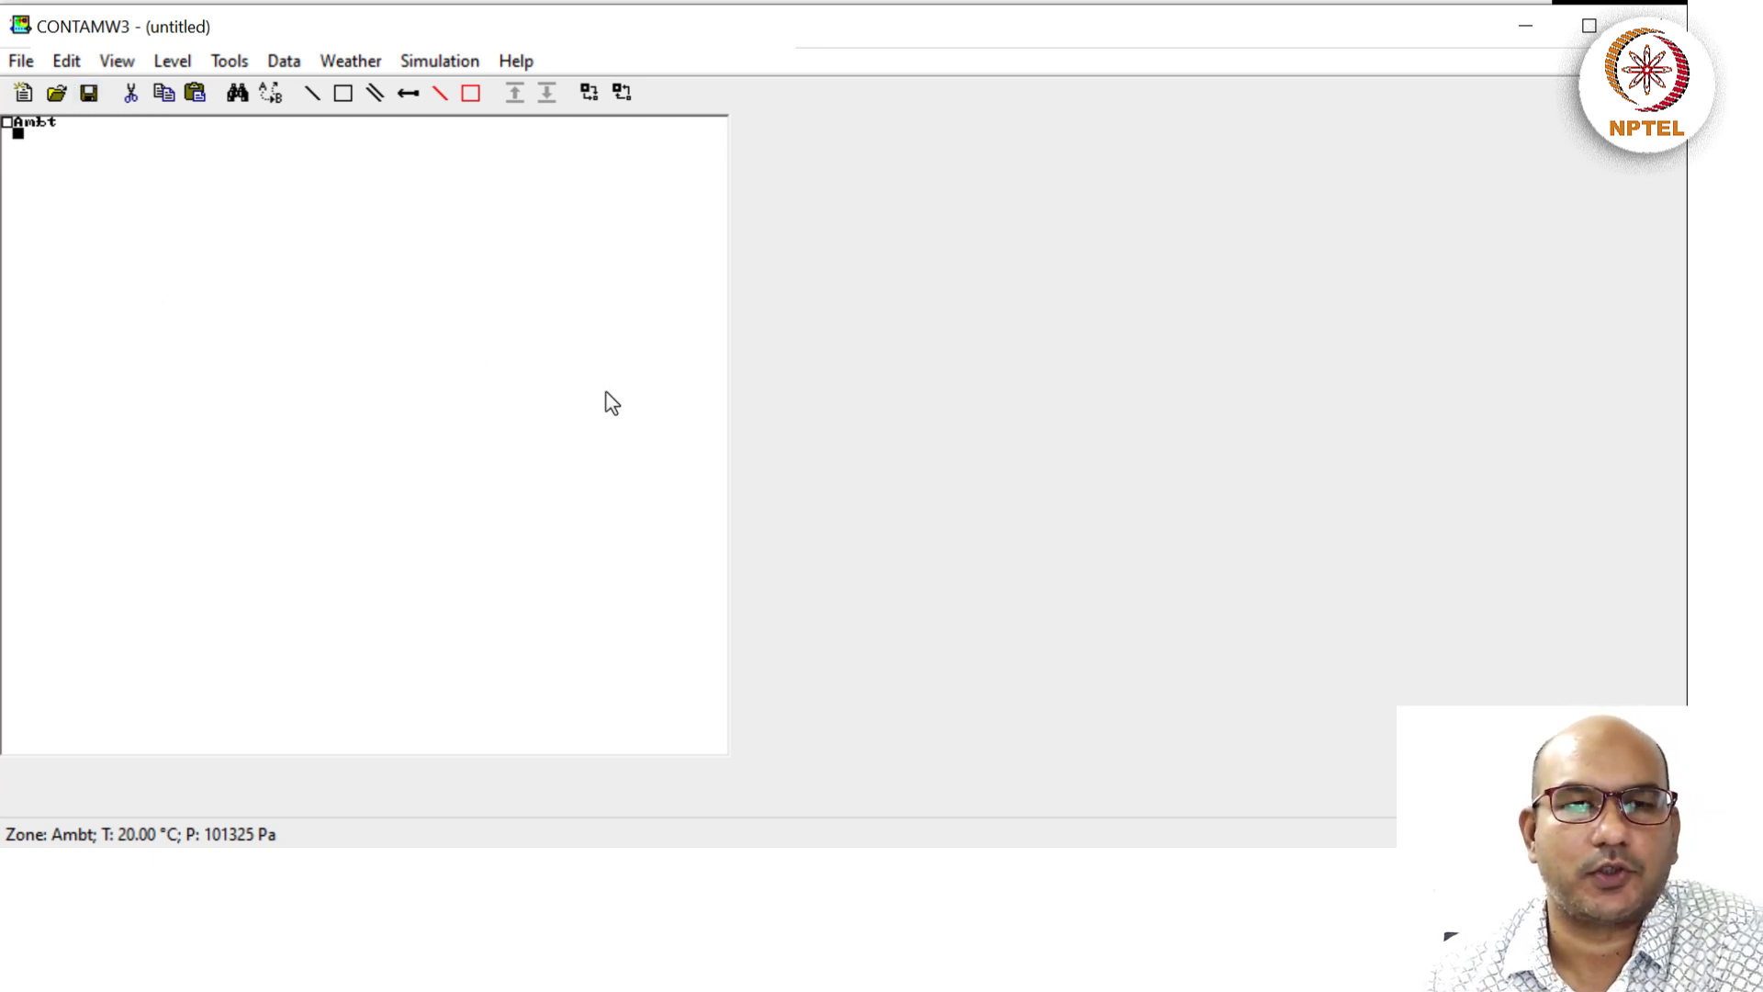
Enter 'Demo' as the project description under File > Project Description and confirm.
left_click(21, 62)
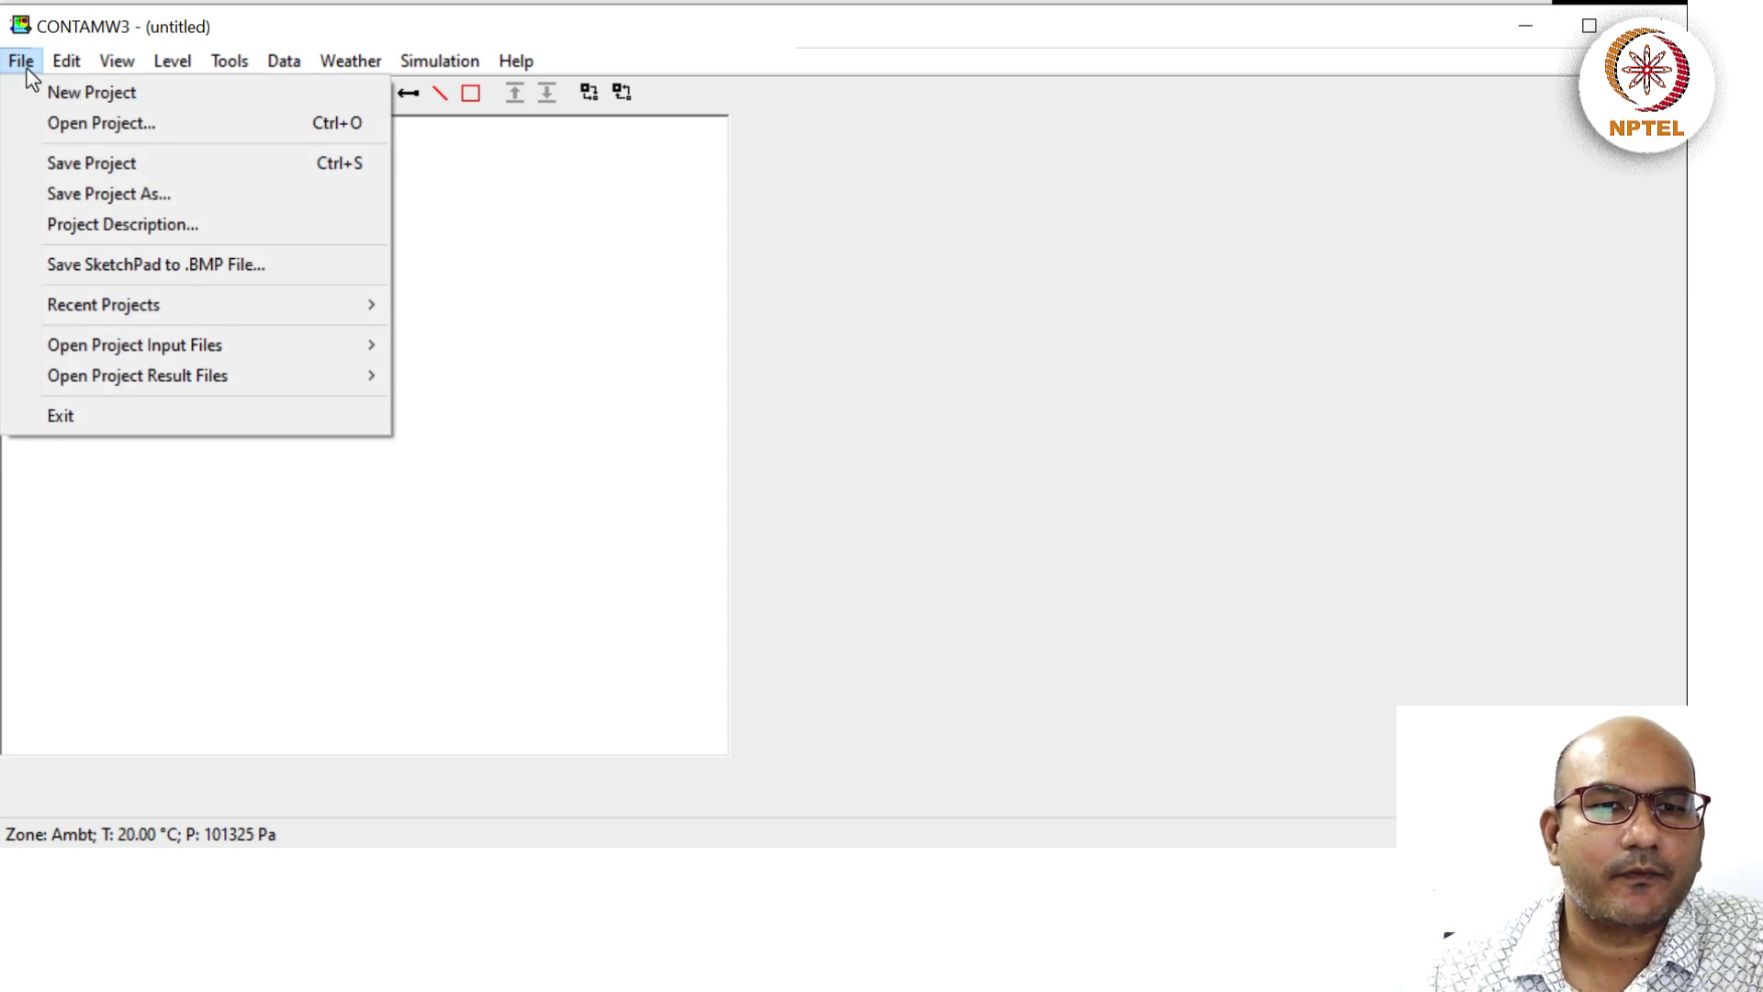
left_click(92, 230)
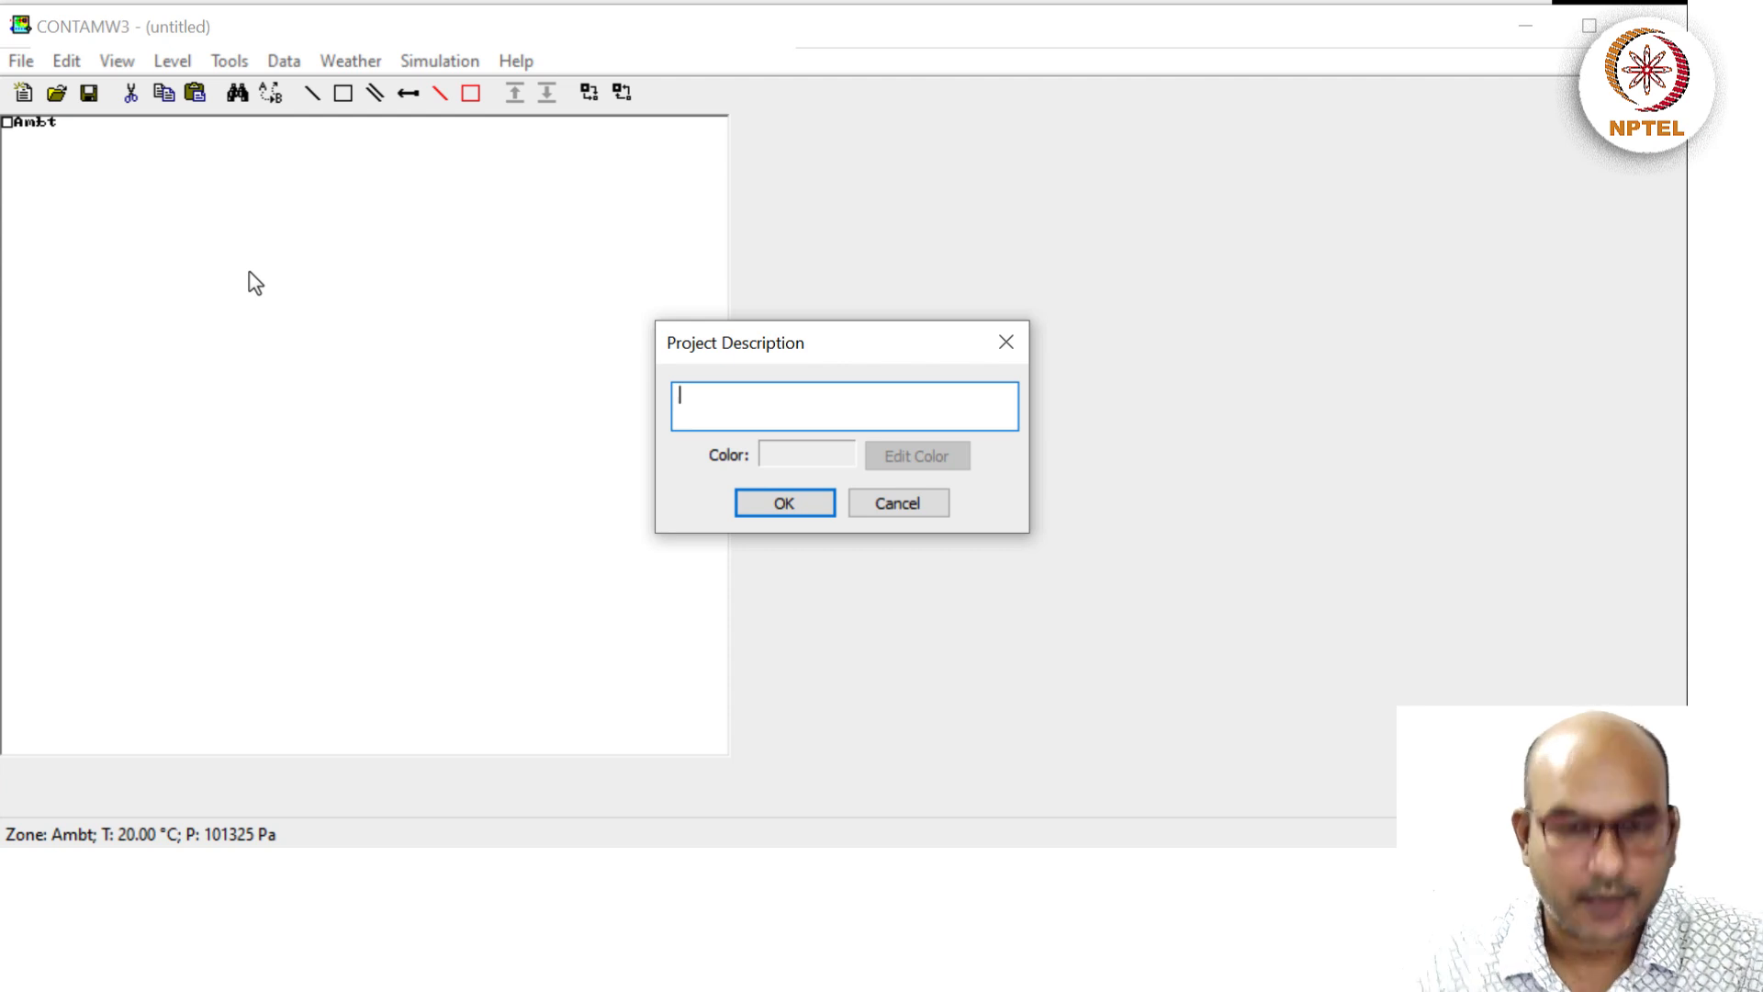
type("Demo")
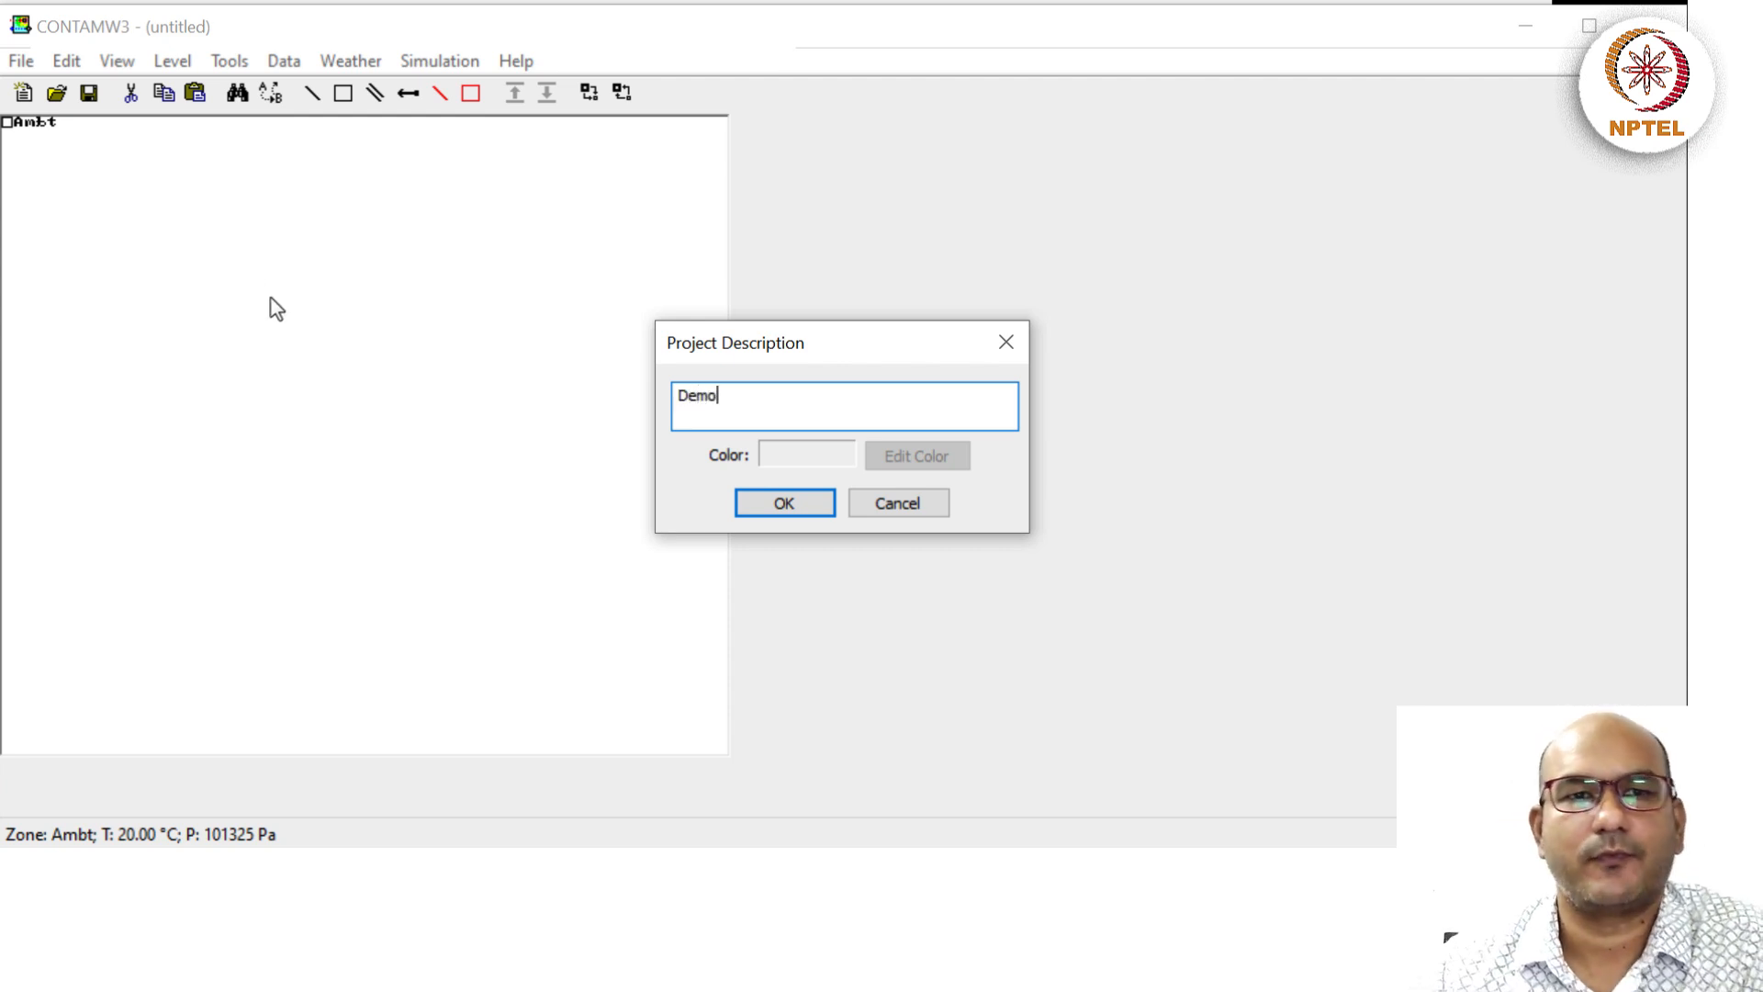
left_click(788, 505)
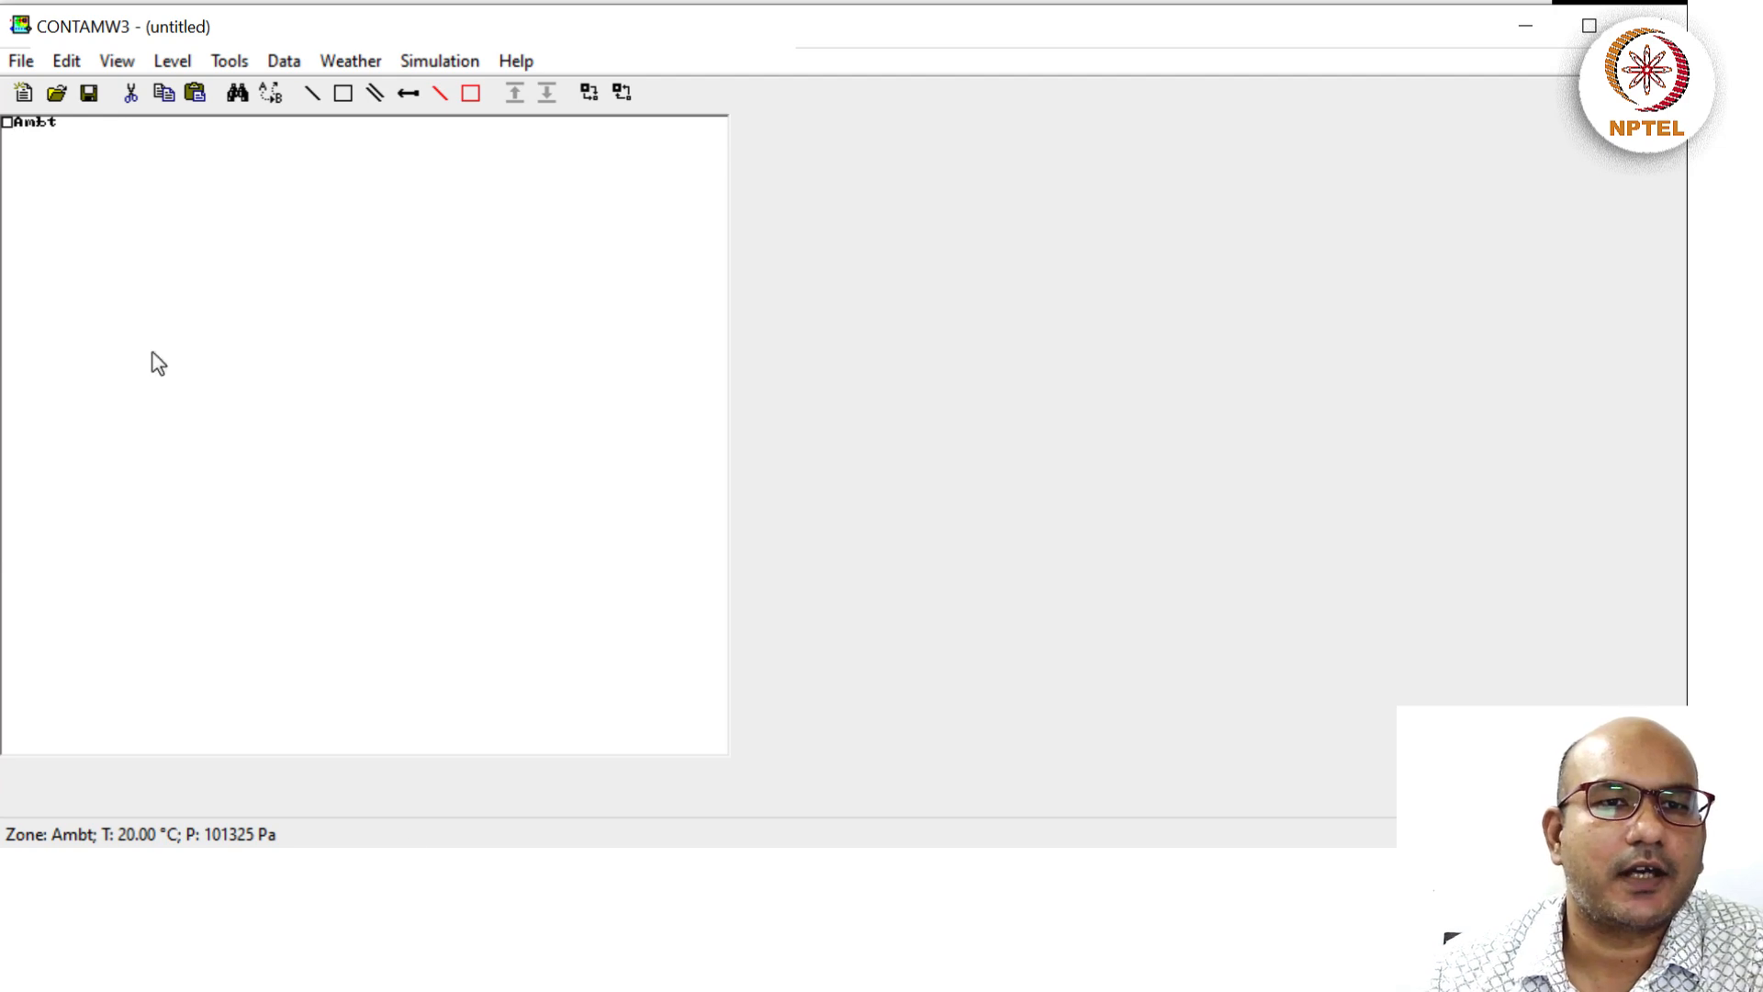
In Project Options, choose sm3/h for units of flow, keeping SI units and 20 °C.
left_click(118, 62)
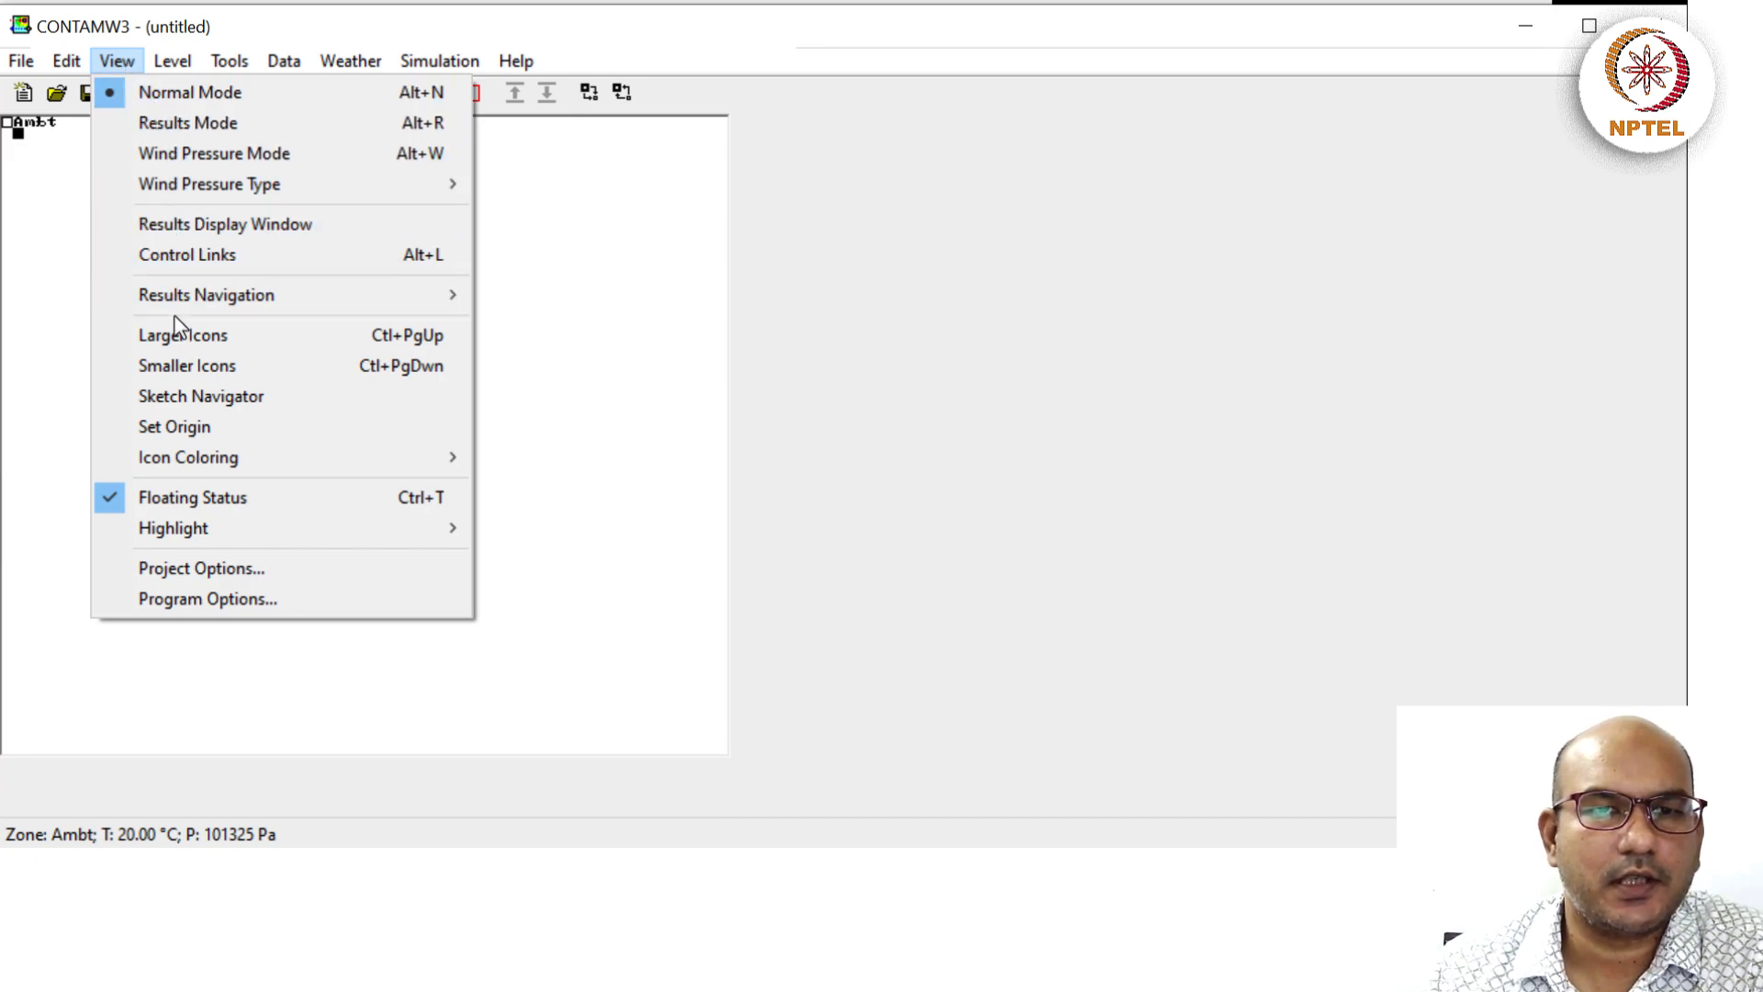
left_click(218, 575)
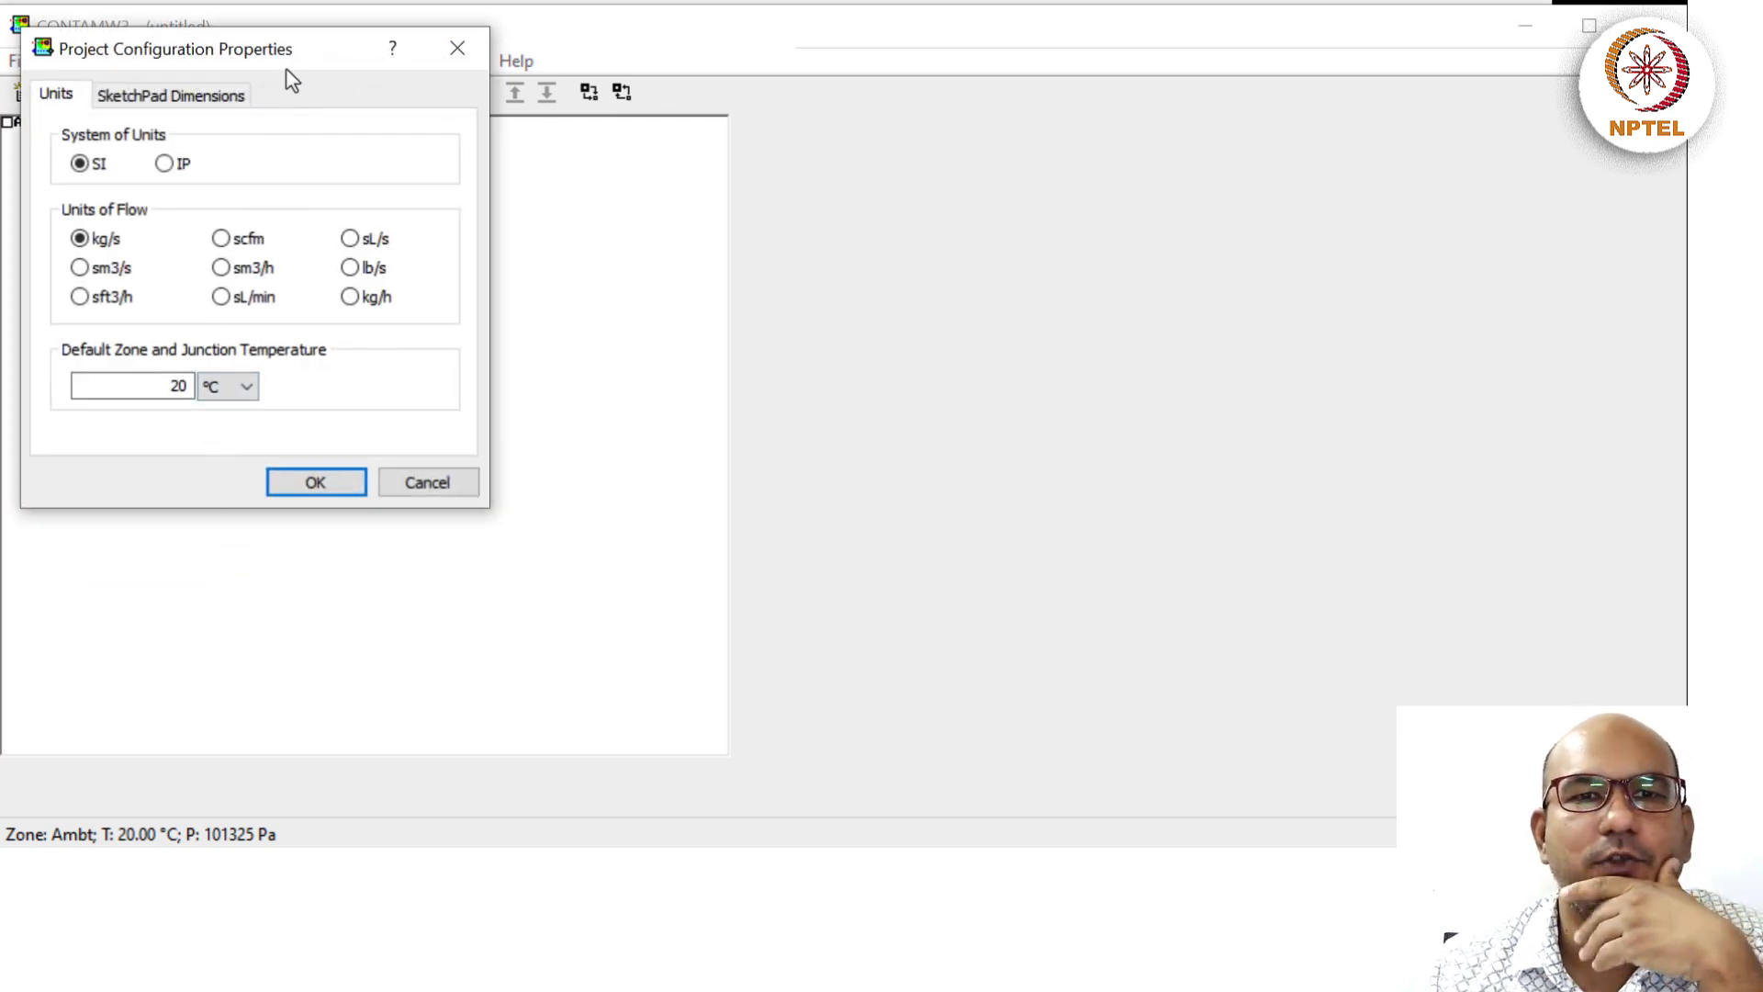
left_click_drag(296, 50, 399, 139)
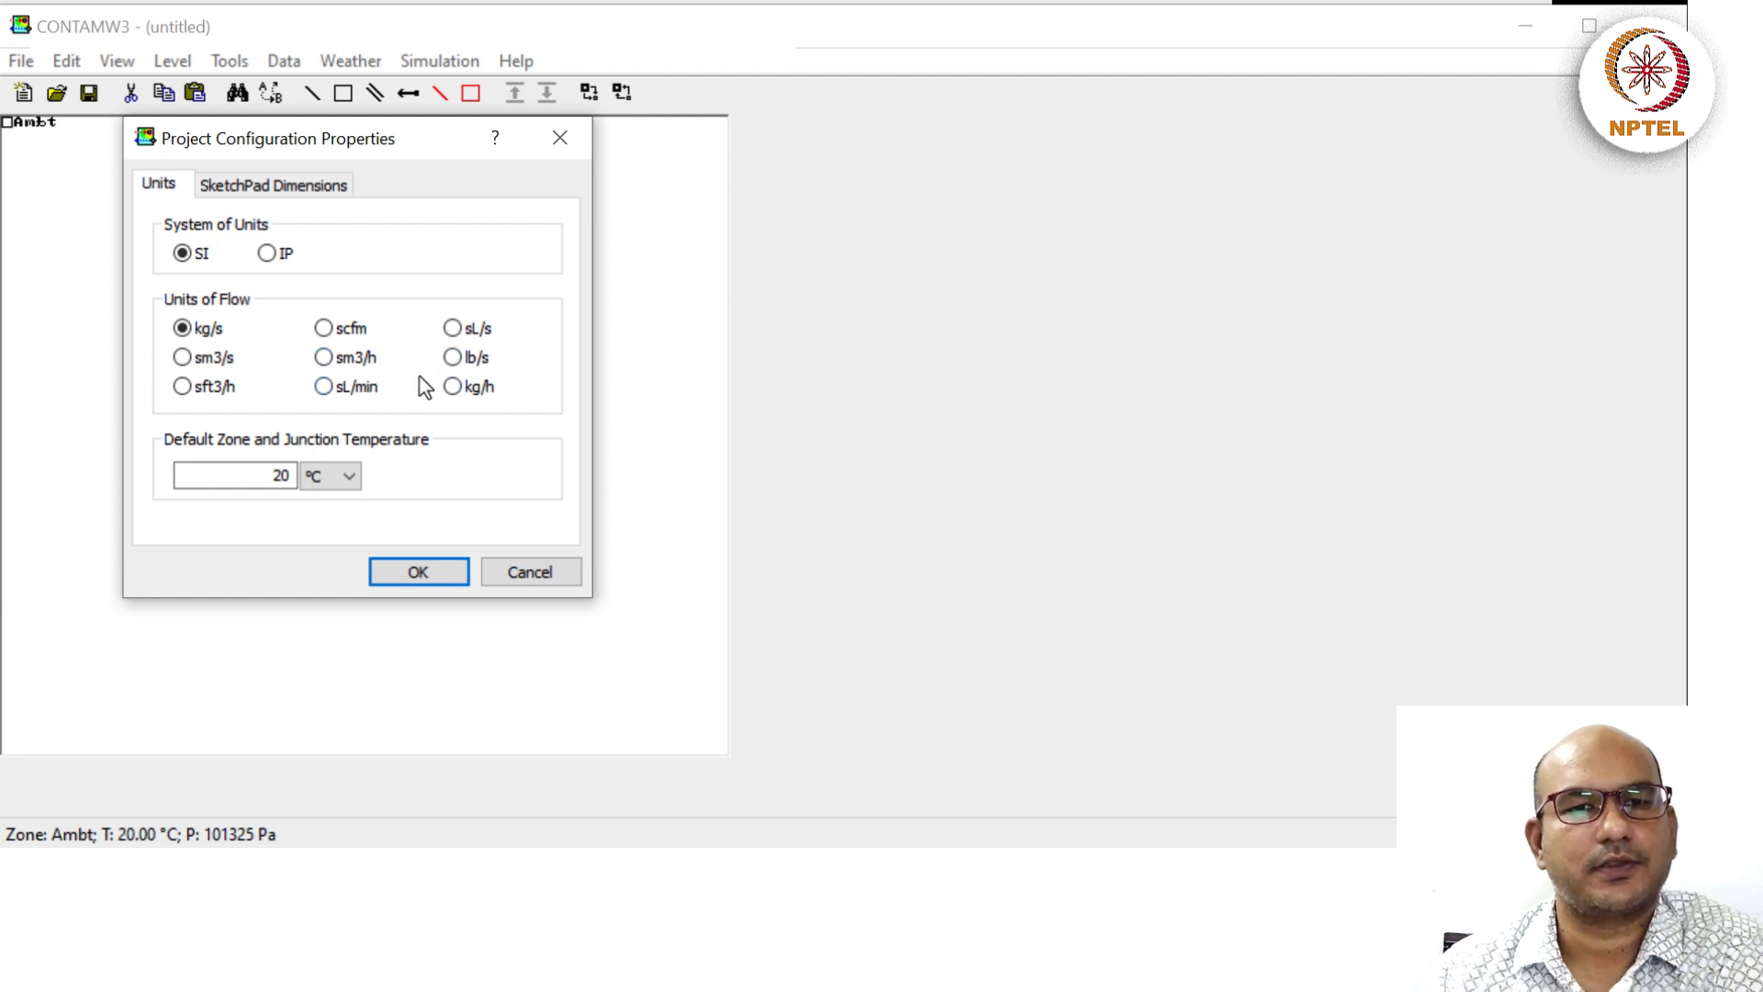
left_click(324, 358)
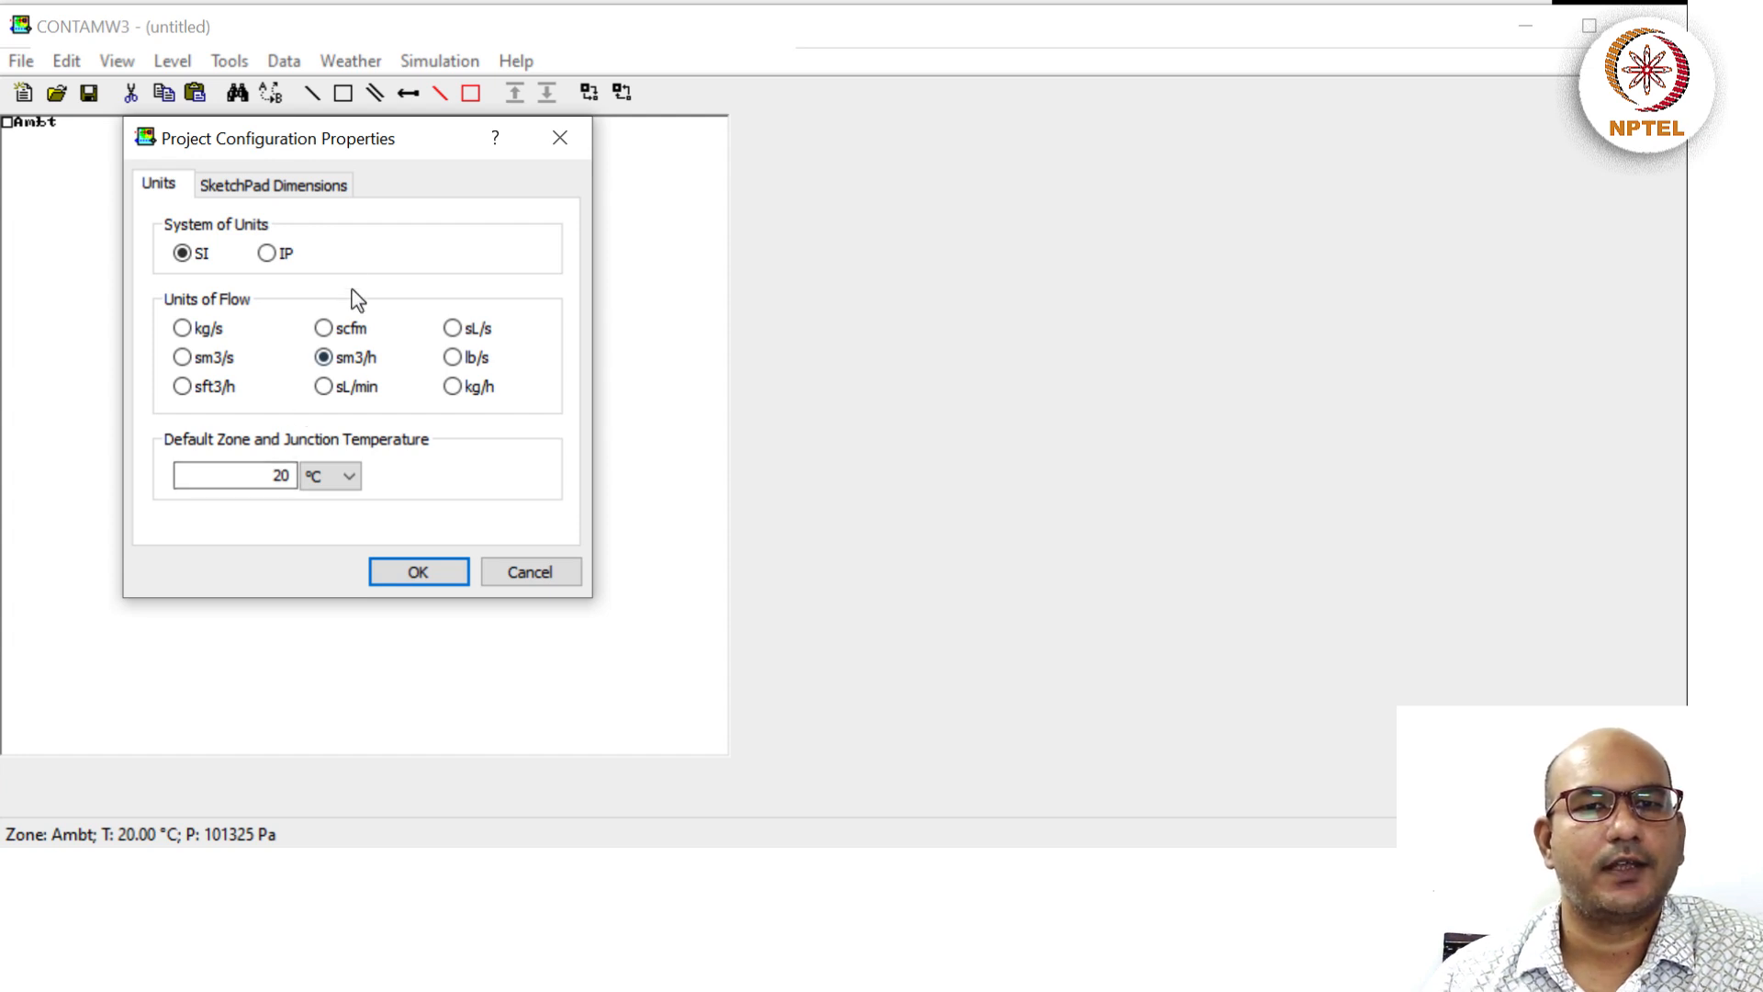
mouse_move(372, 152)
left_mouse_down()
mouse_move(488, 191)
mouse_move(1195, 163)
left_mouse_up()
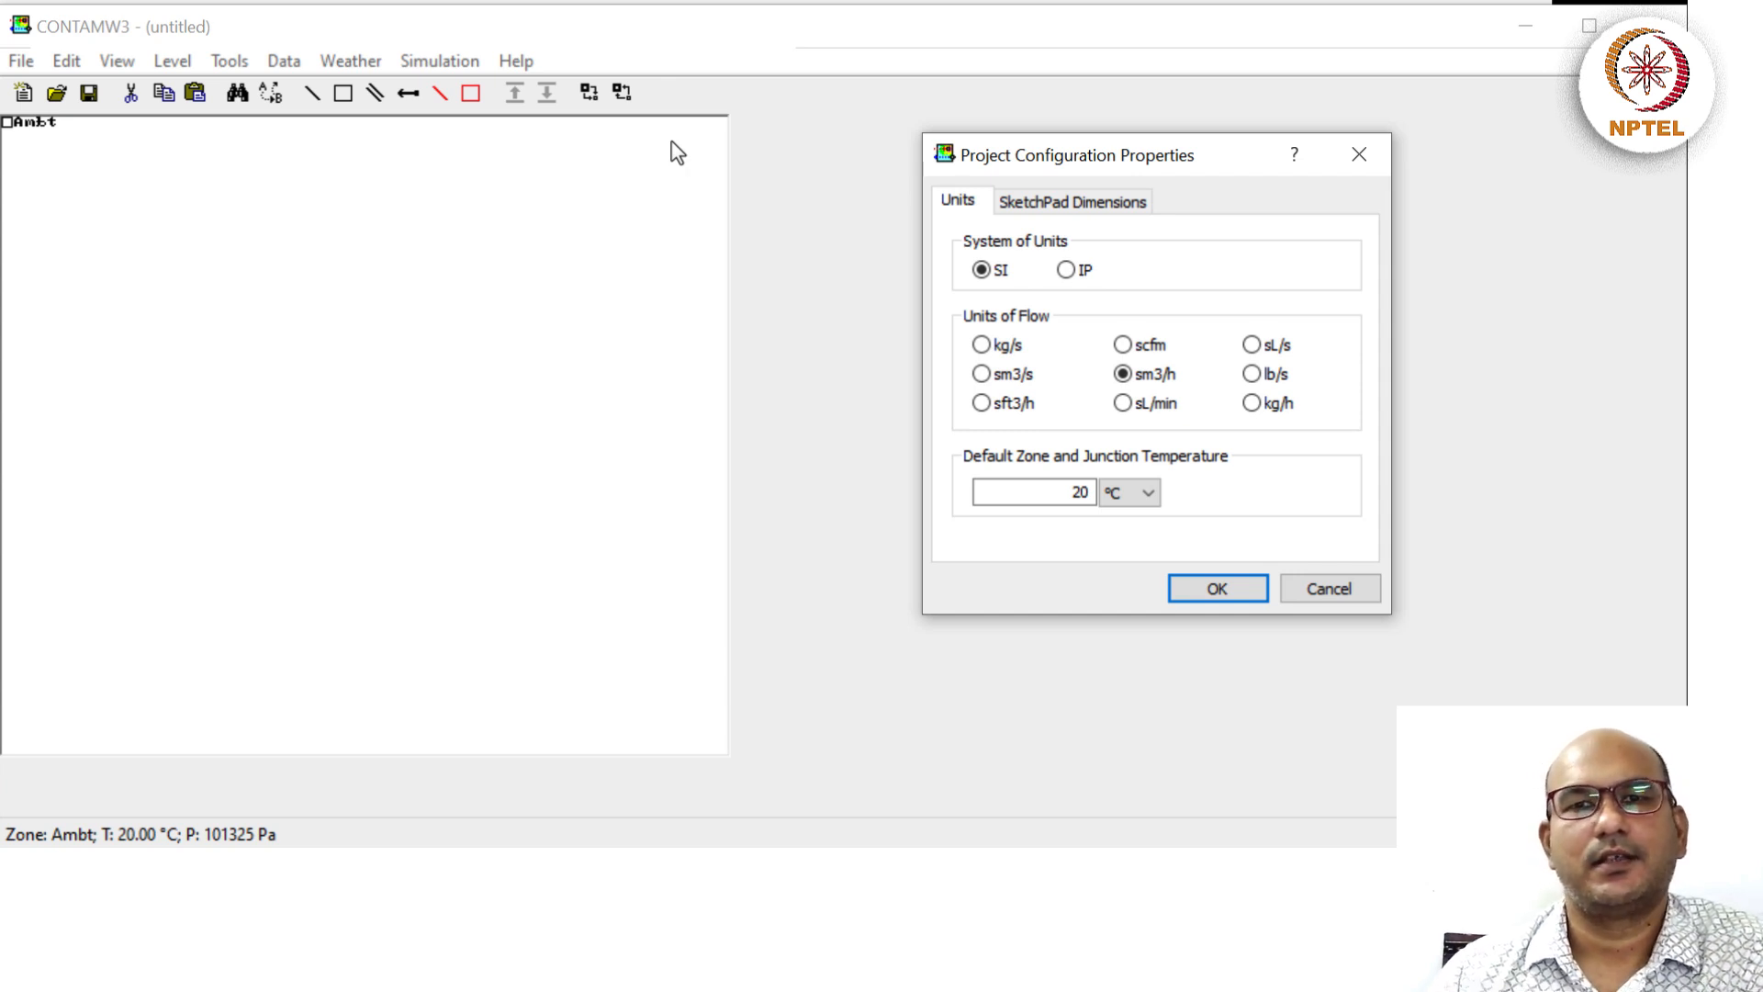
left_click_drag(1098, 161, 1069, 164)
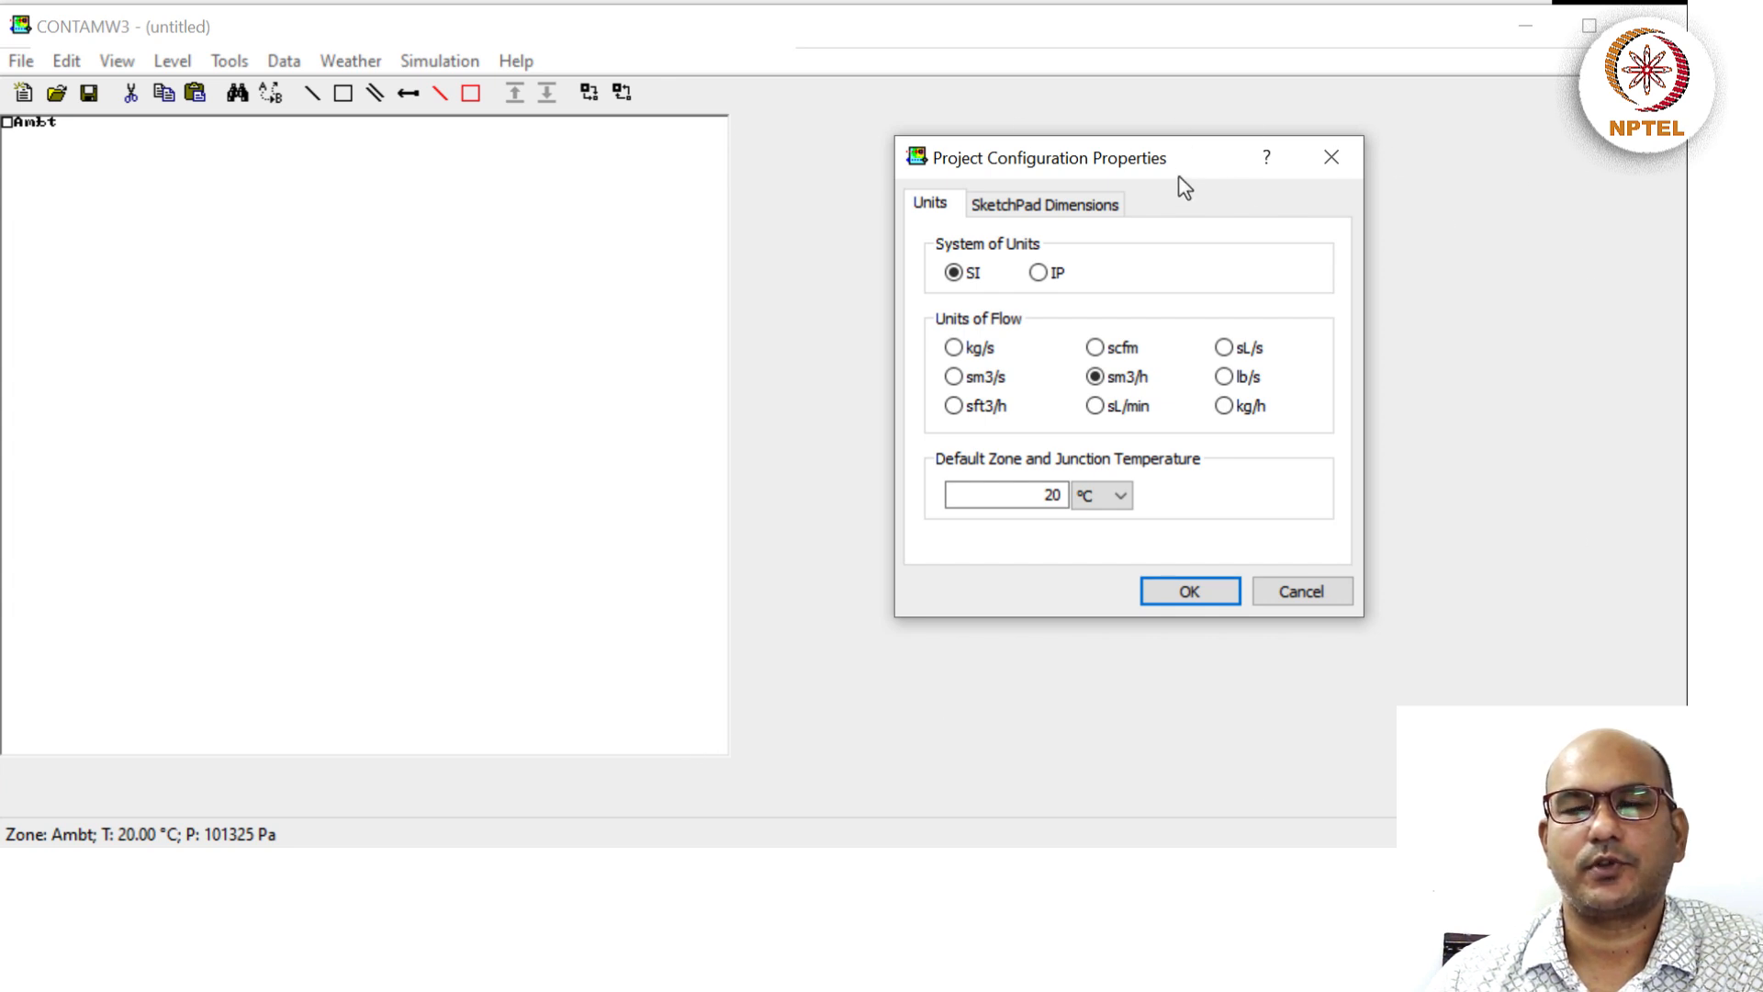
left_click_drag(1180, 177, 437, 248)
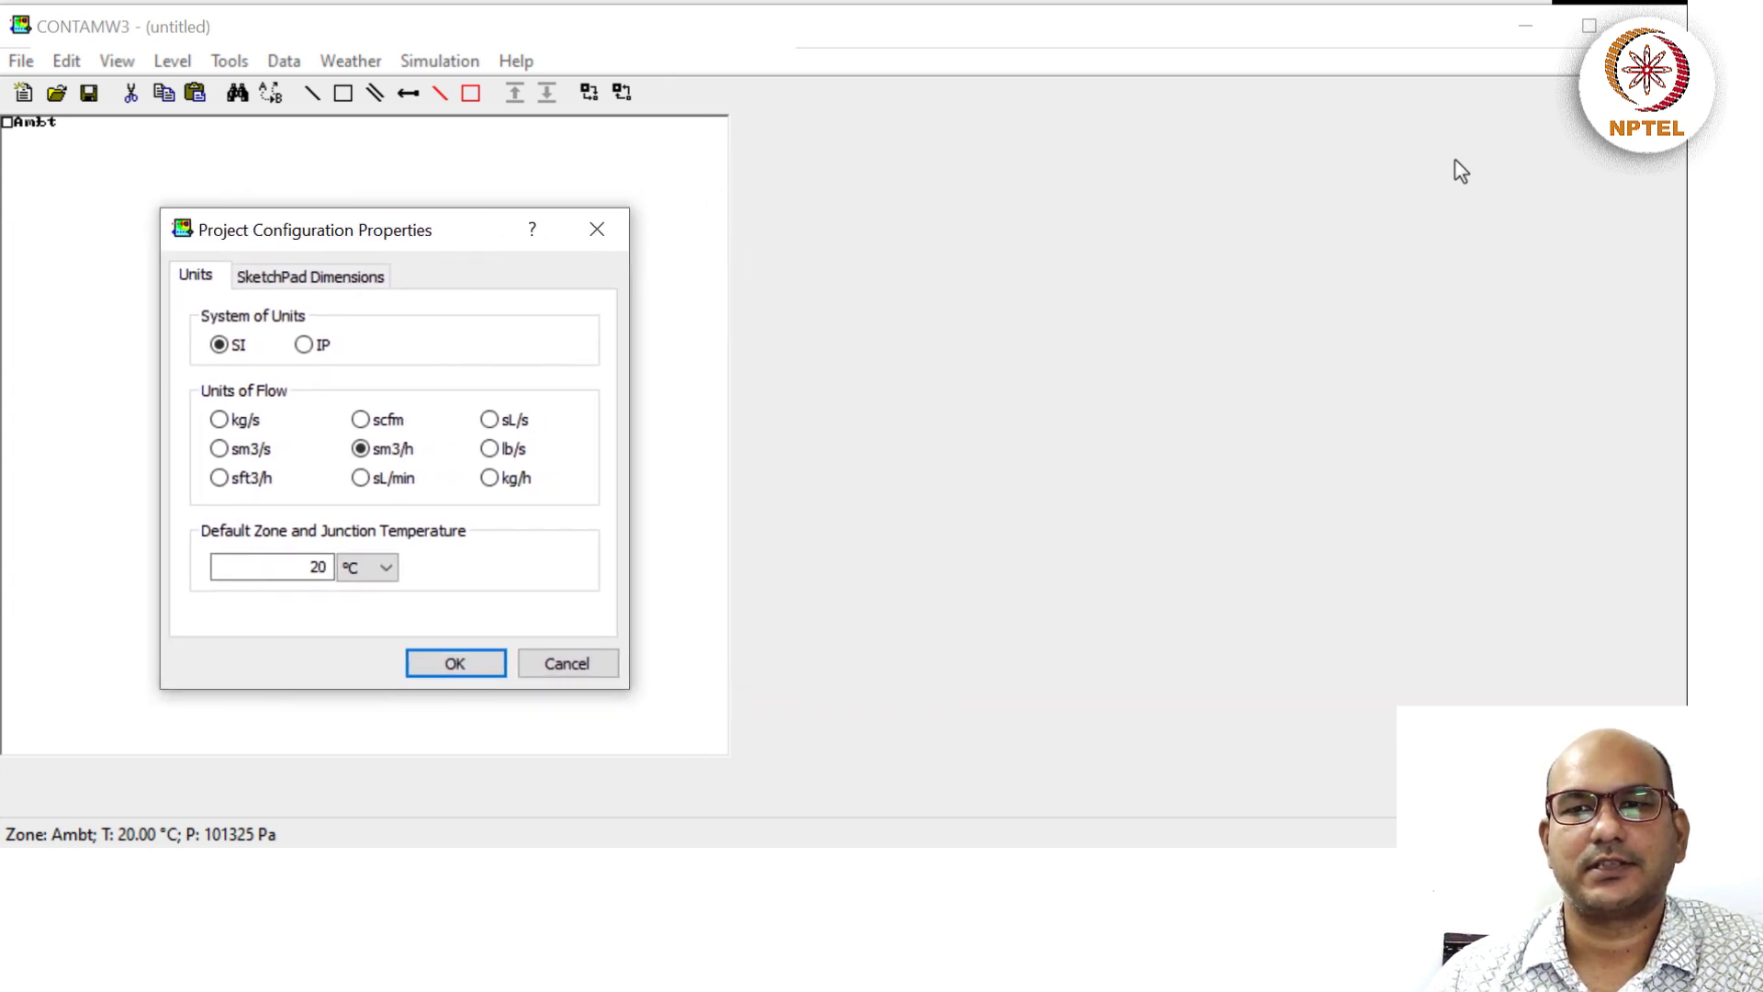
left_click(347, 278)
Change the sketchpad width from 66 to 130 cells and apply with OK.
left_click(265, 363)
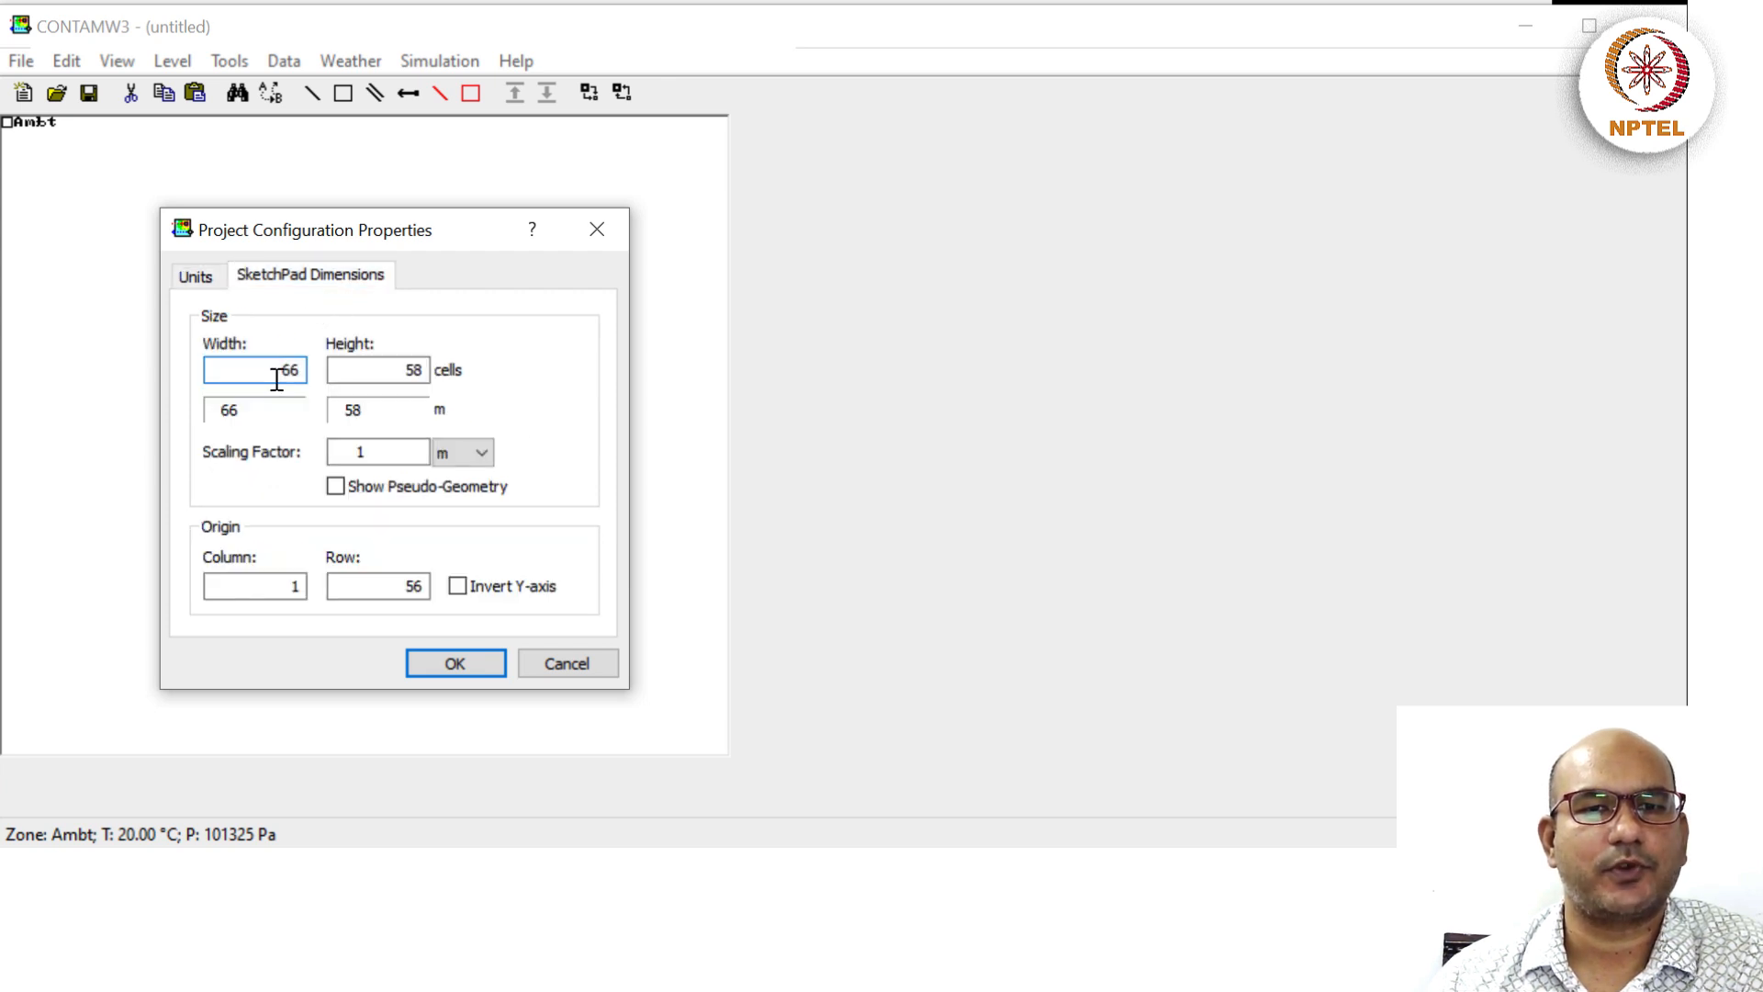
left_click_drag(277, 379, 326, 379)
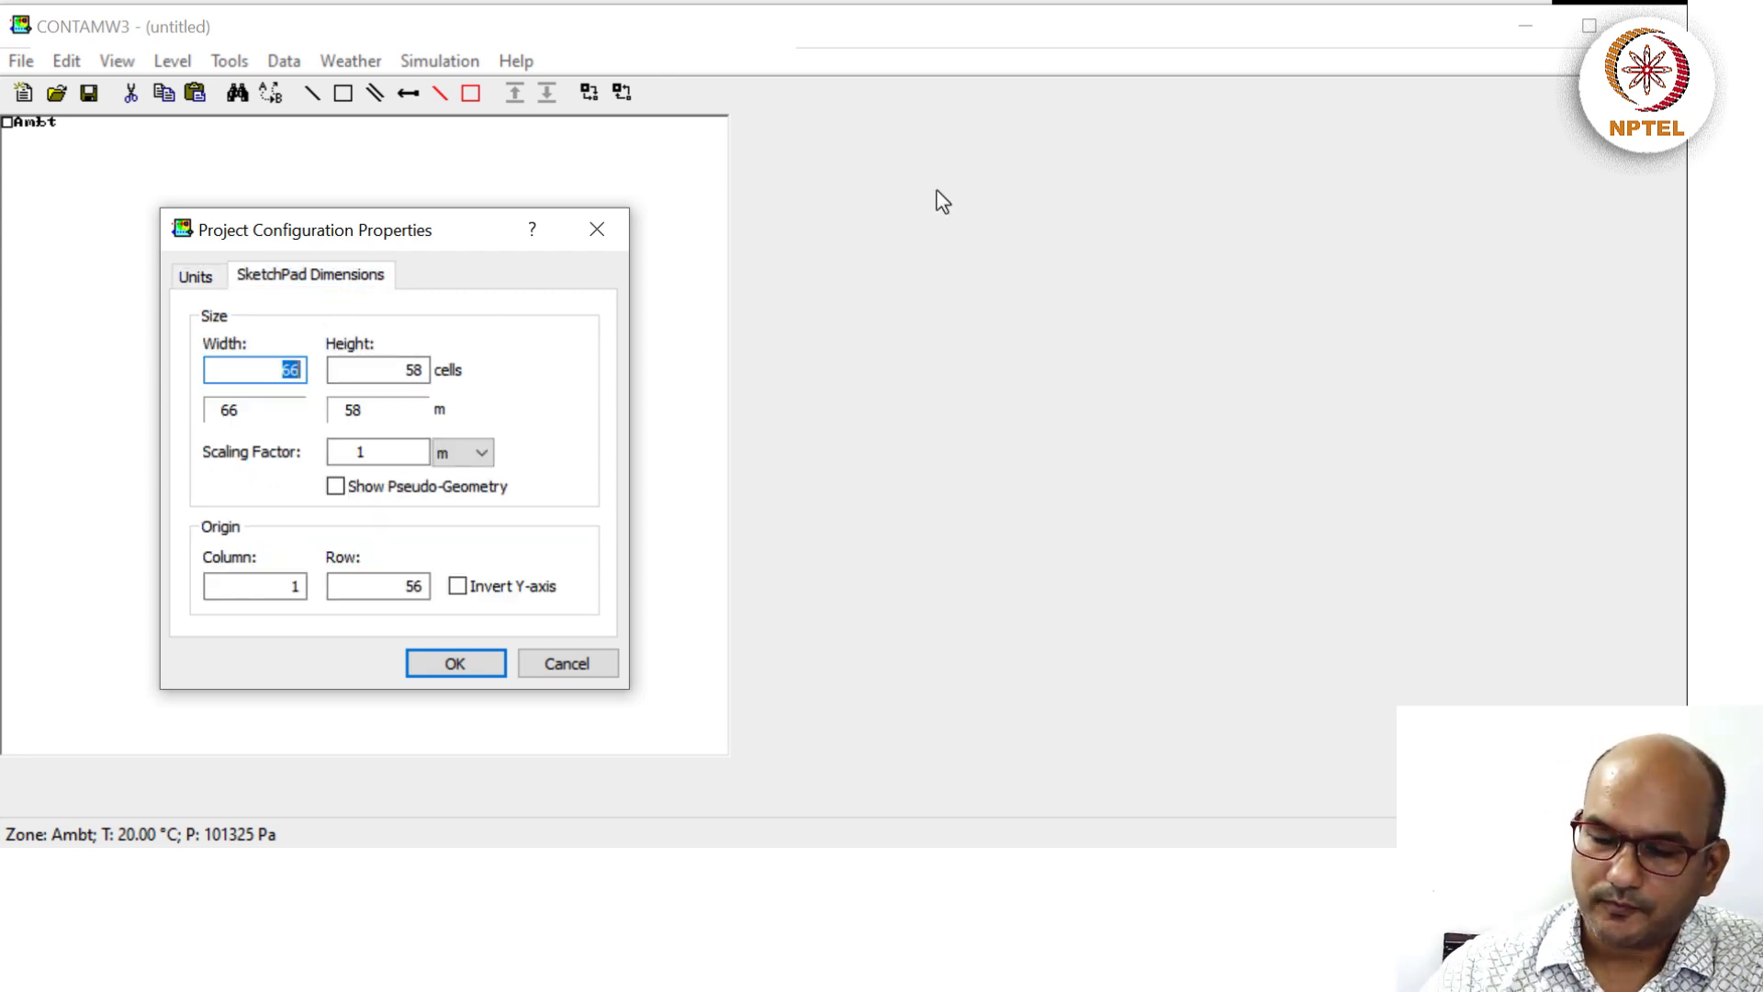
type("130")
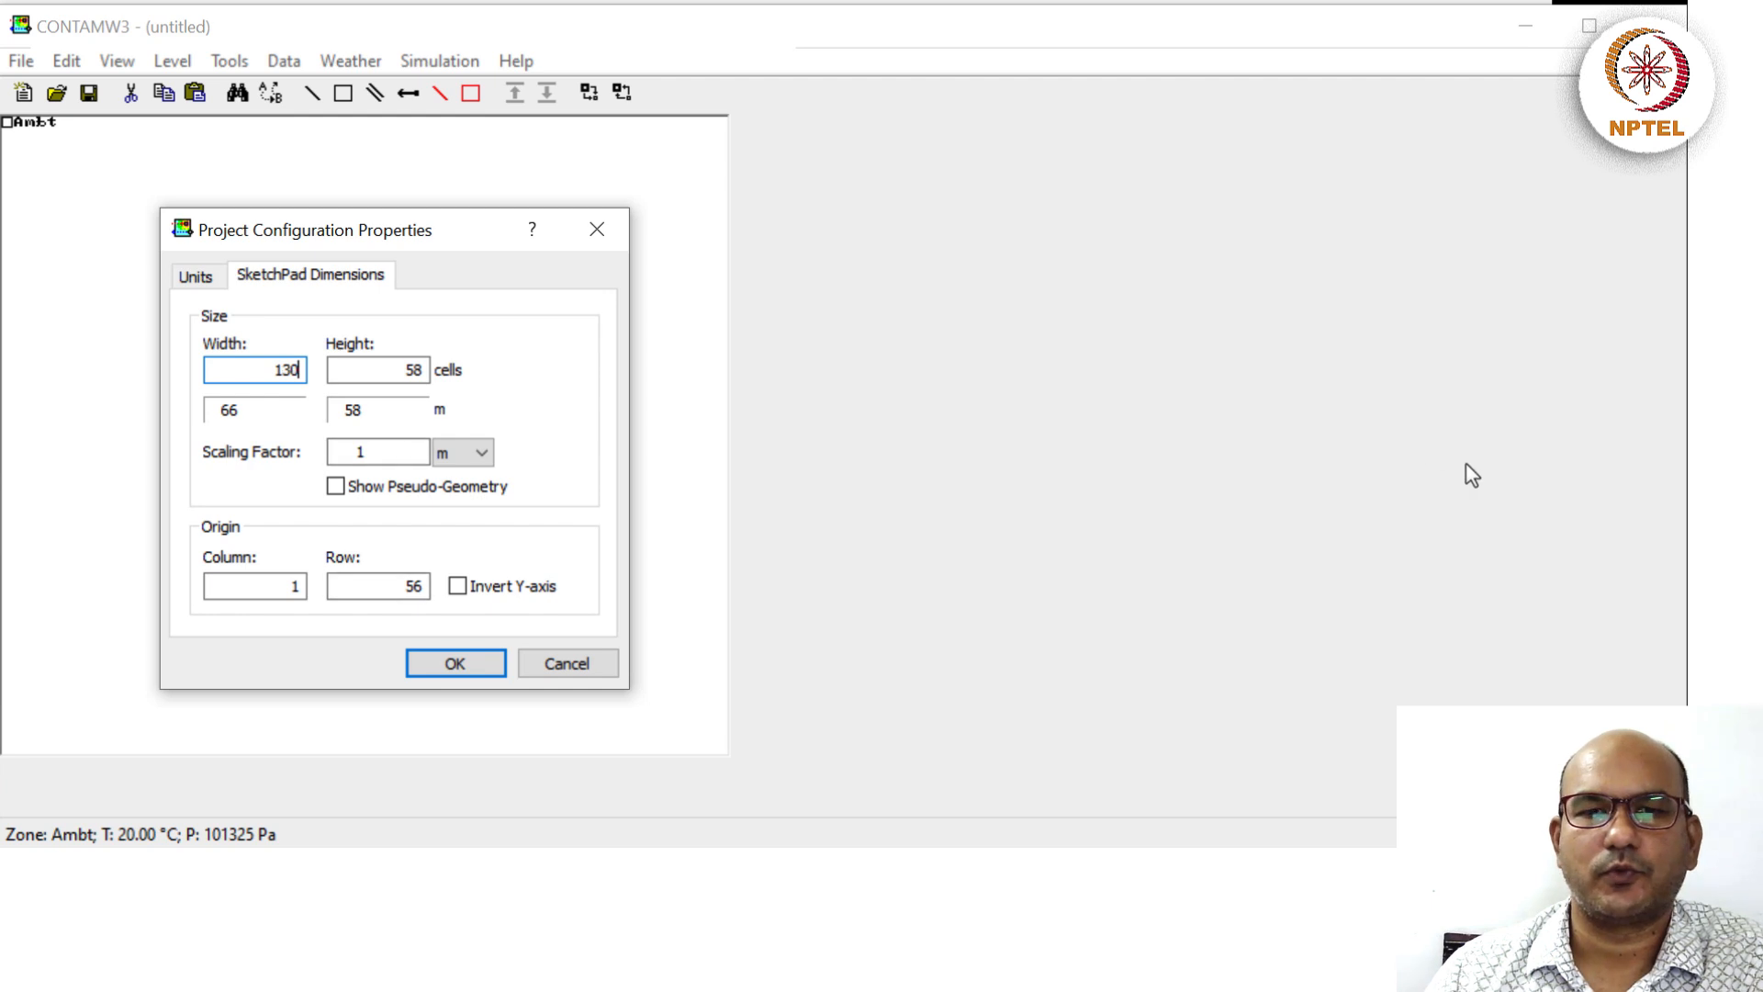
left_click(465, 661)
left_click(465, 663)
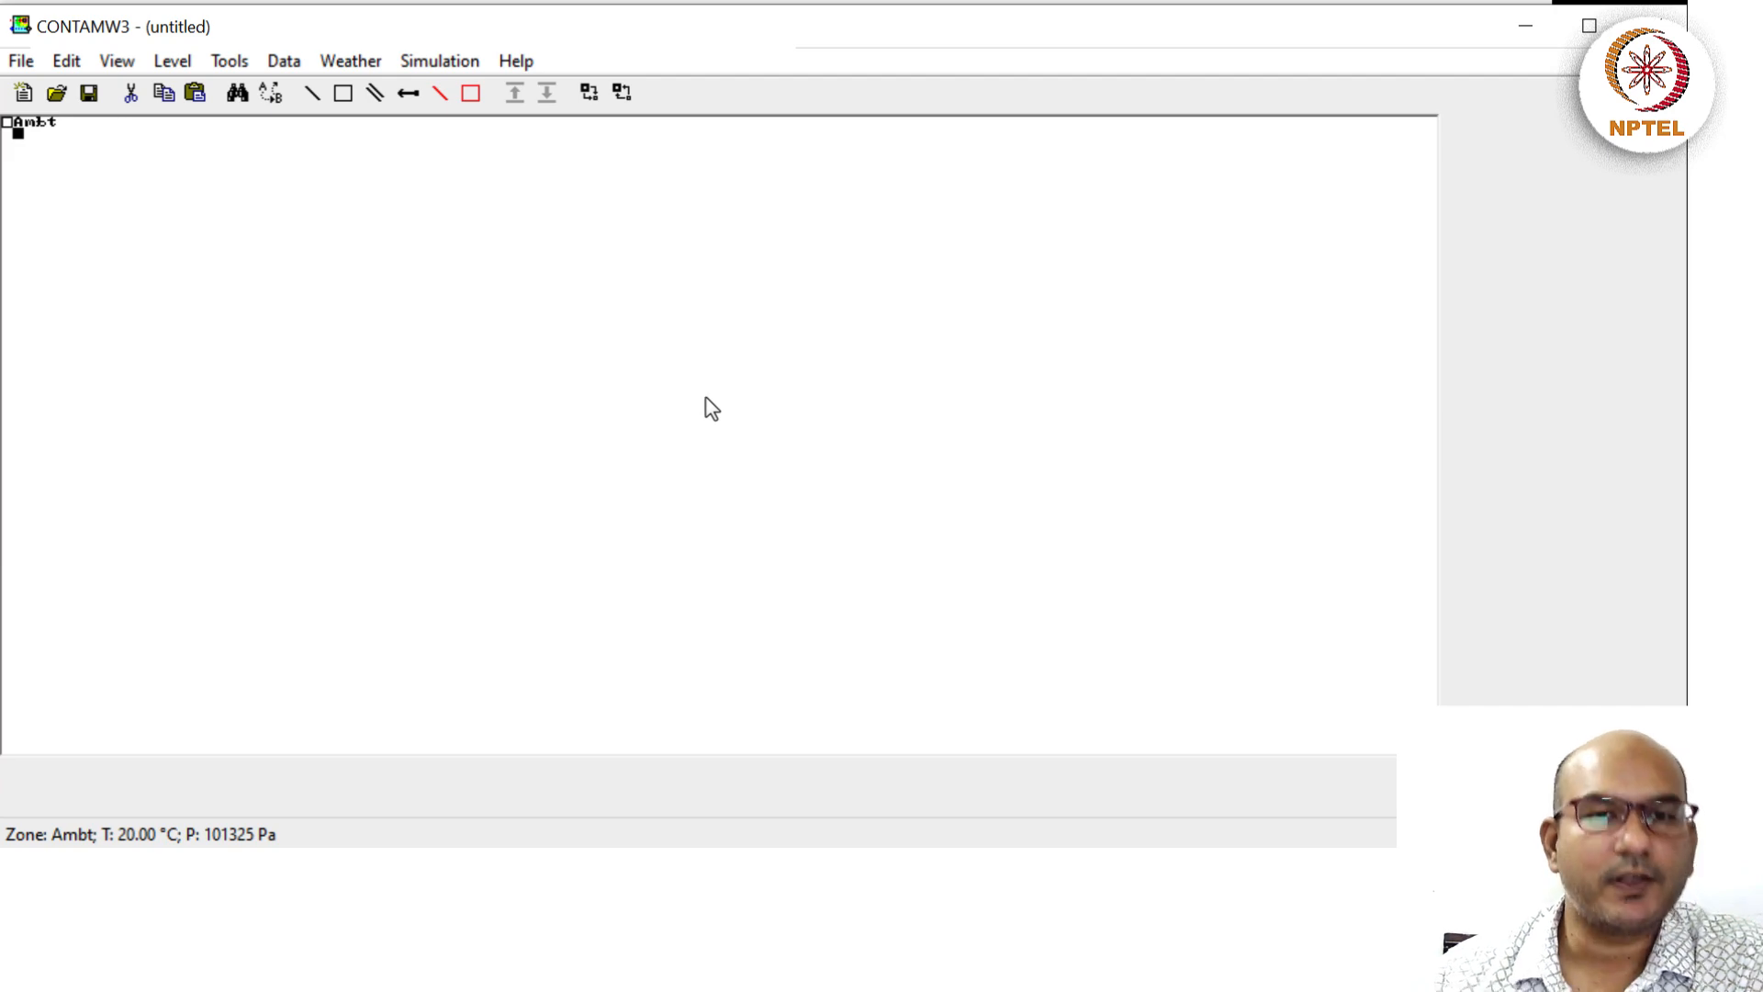
Review the Level Data for level <1> with its 3 m height, then close it.
left_click(173, 62)
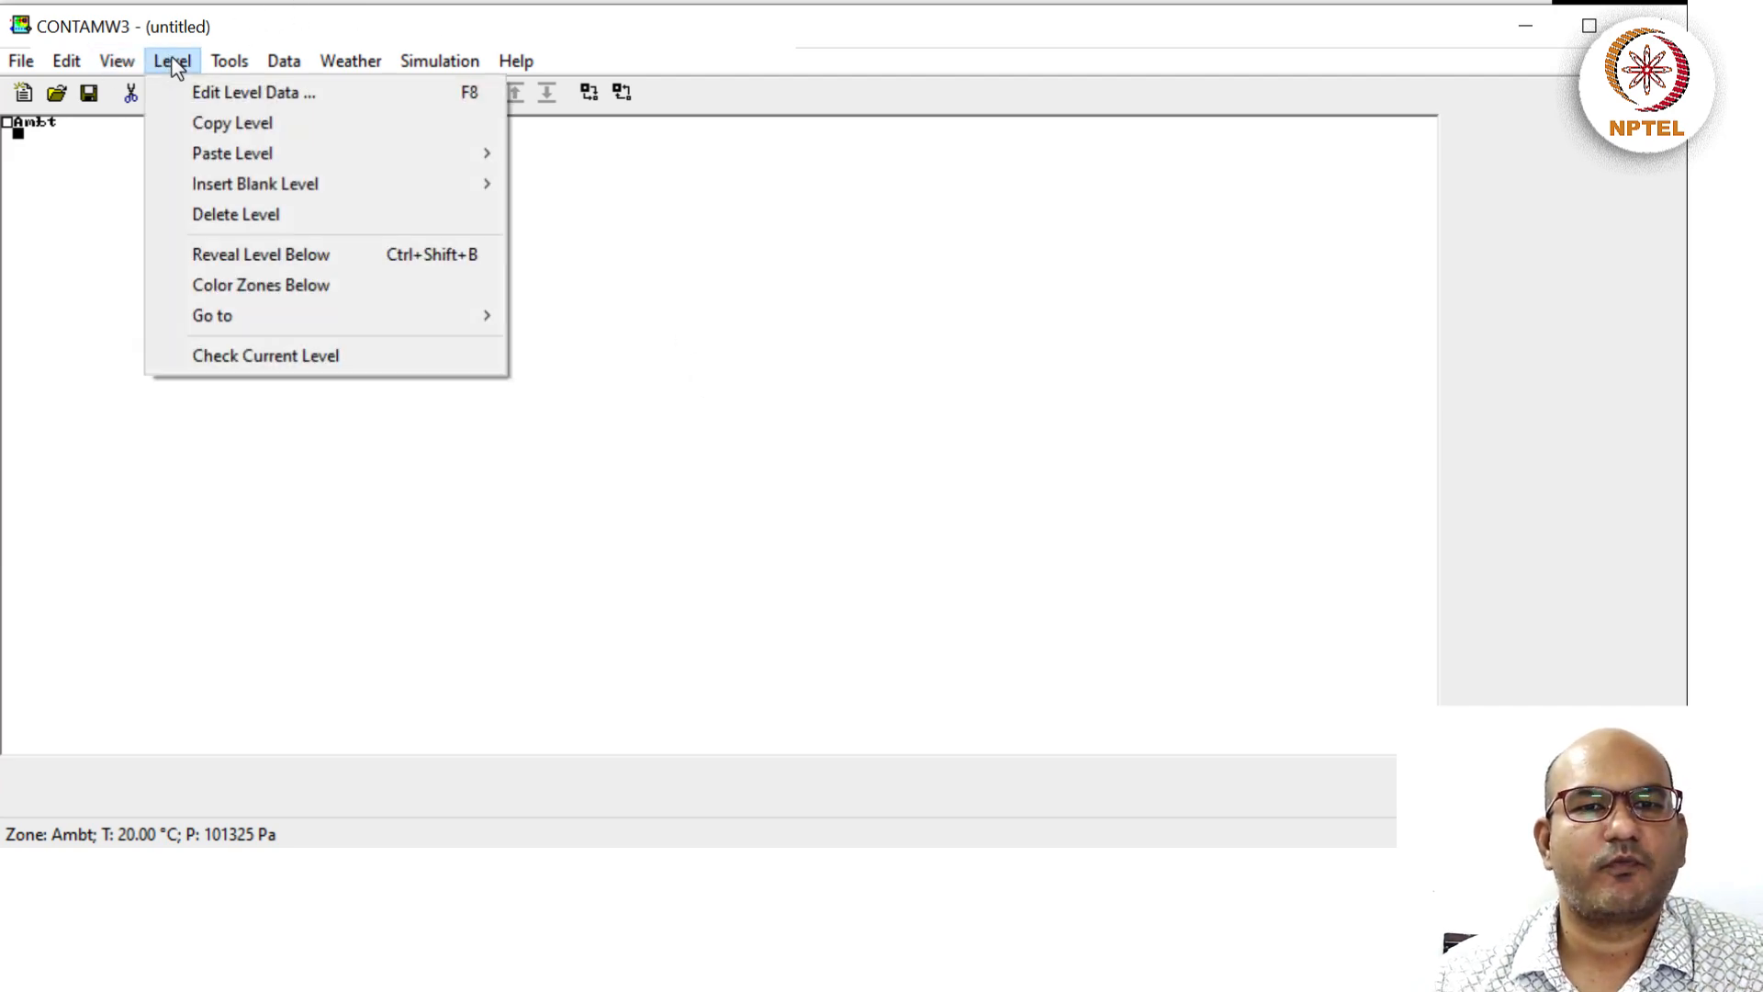
left_click(210, 96)
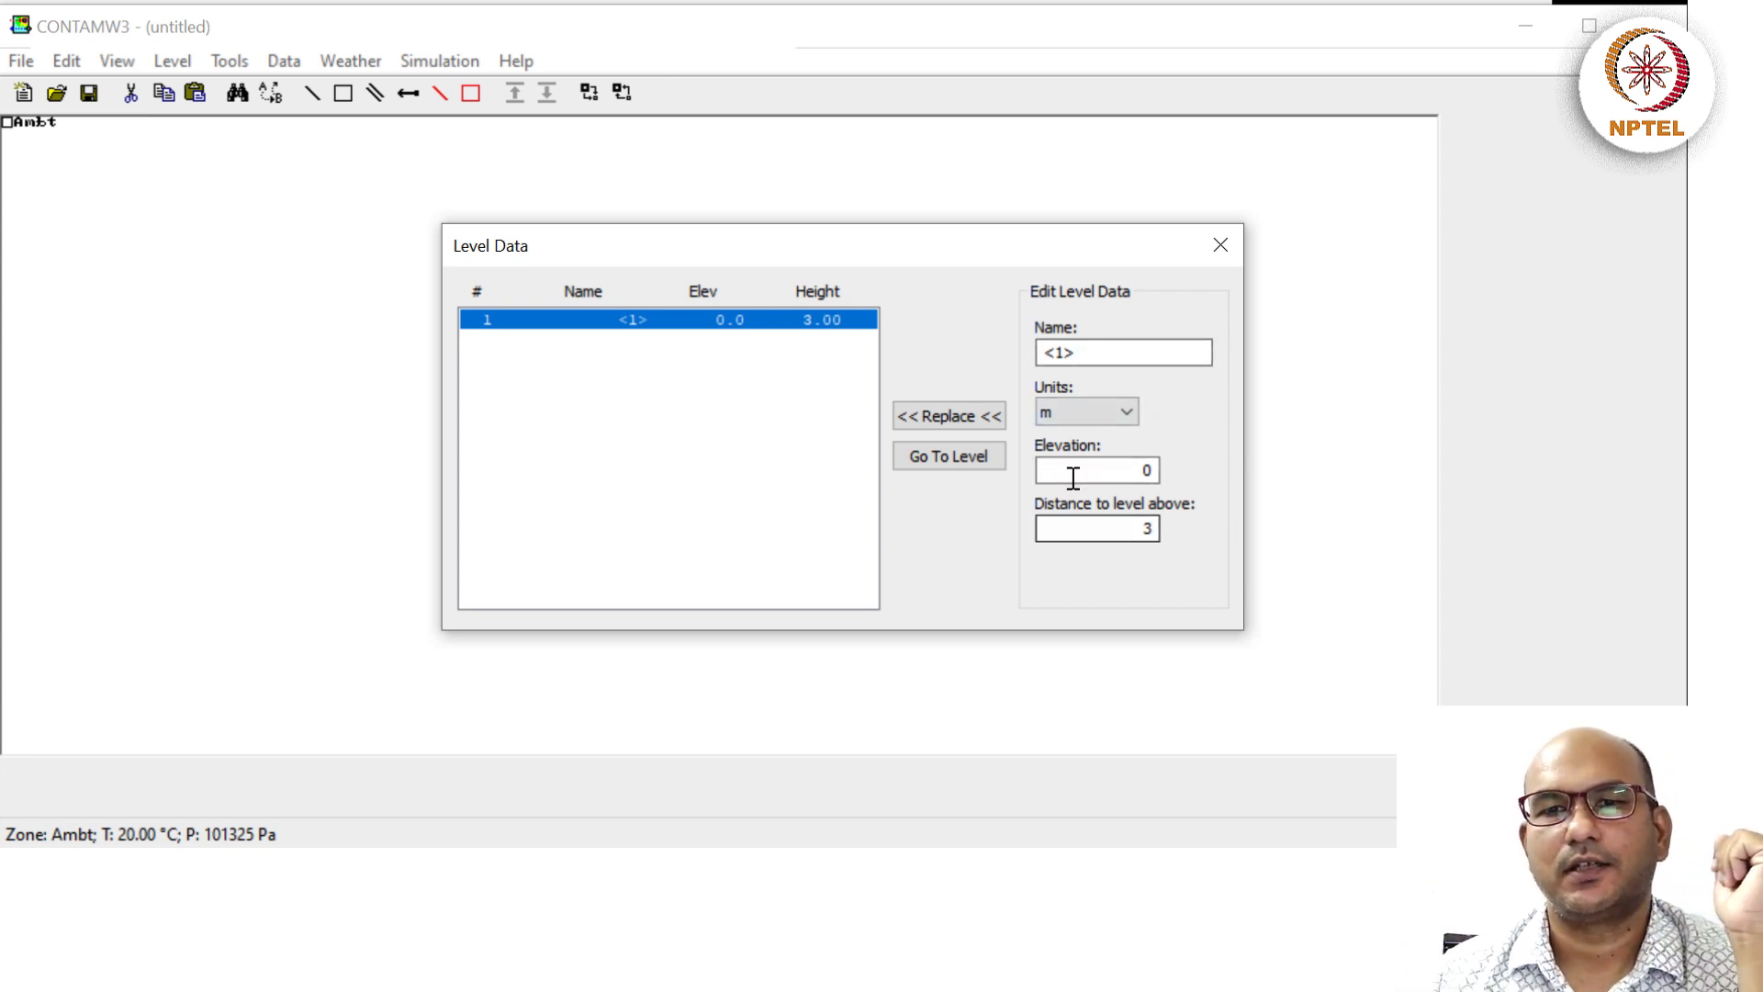
left_click_drag(1131, 525, 1194, 527)
left_click(1157, 533)
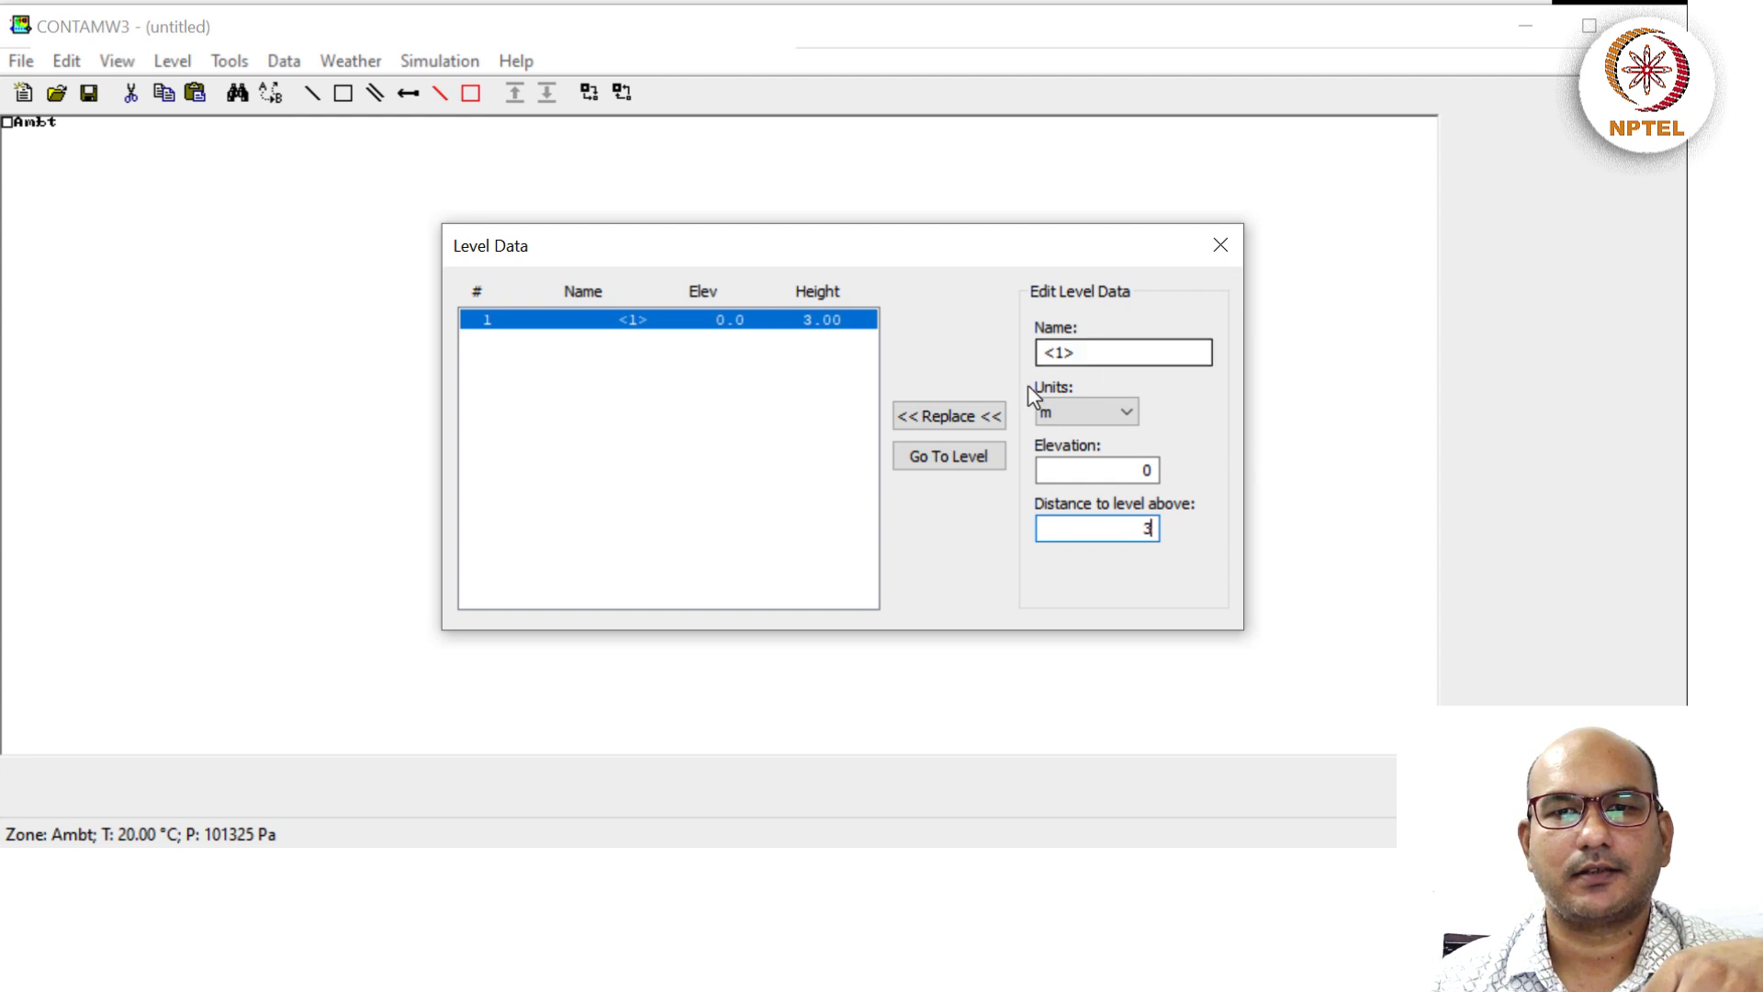
left_click(975, 418)
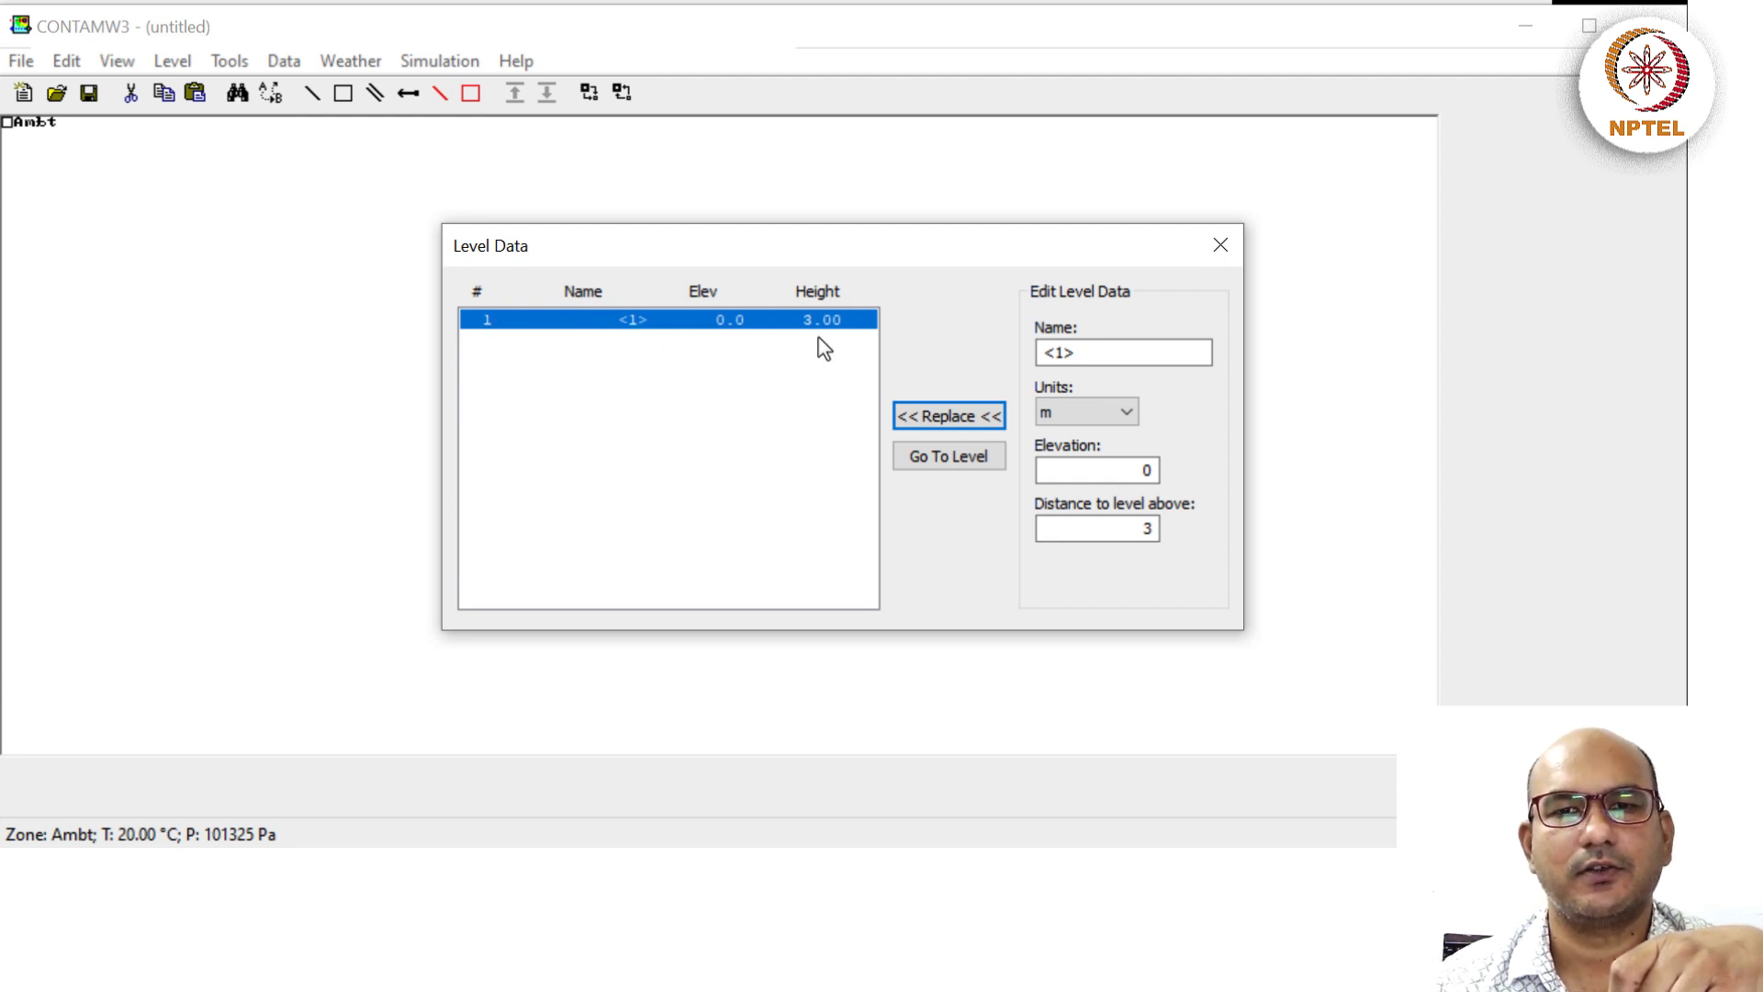
left_click(1221, 250)
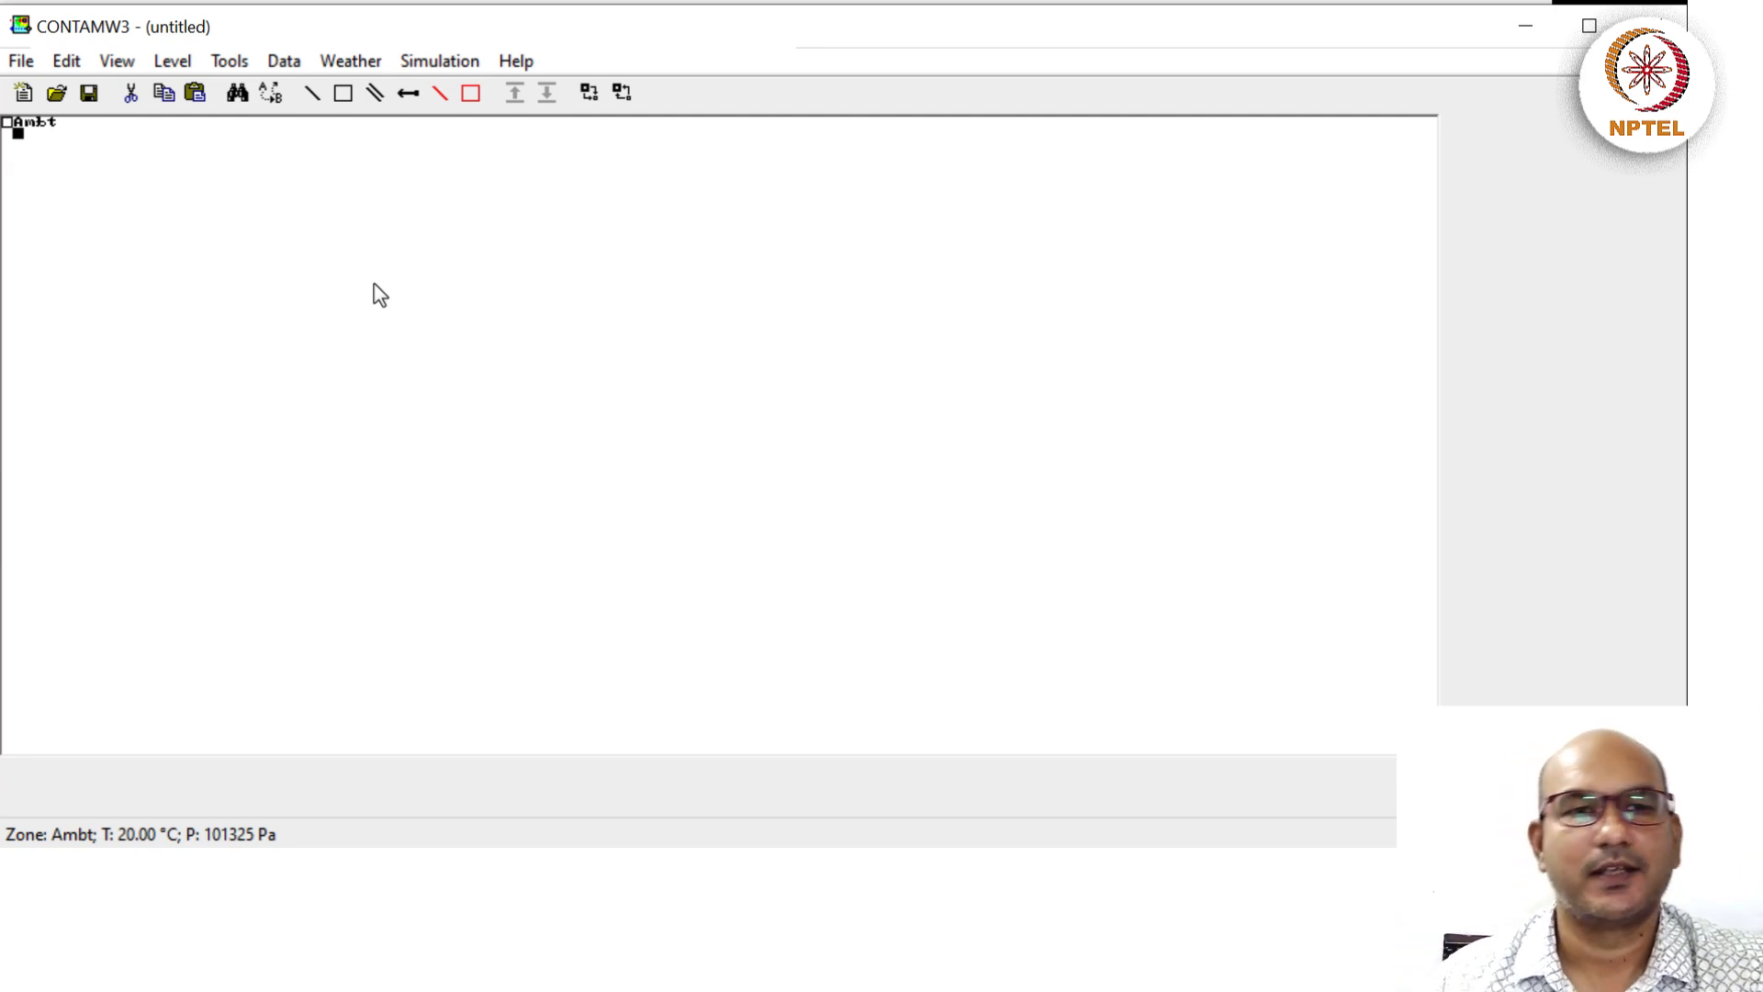
Place an ambient zone icon at the sketchpad's top-left from the right-click menu.
right_click(53, 193)
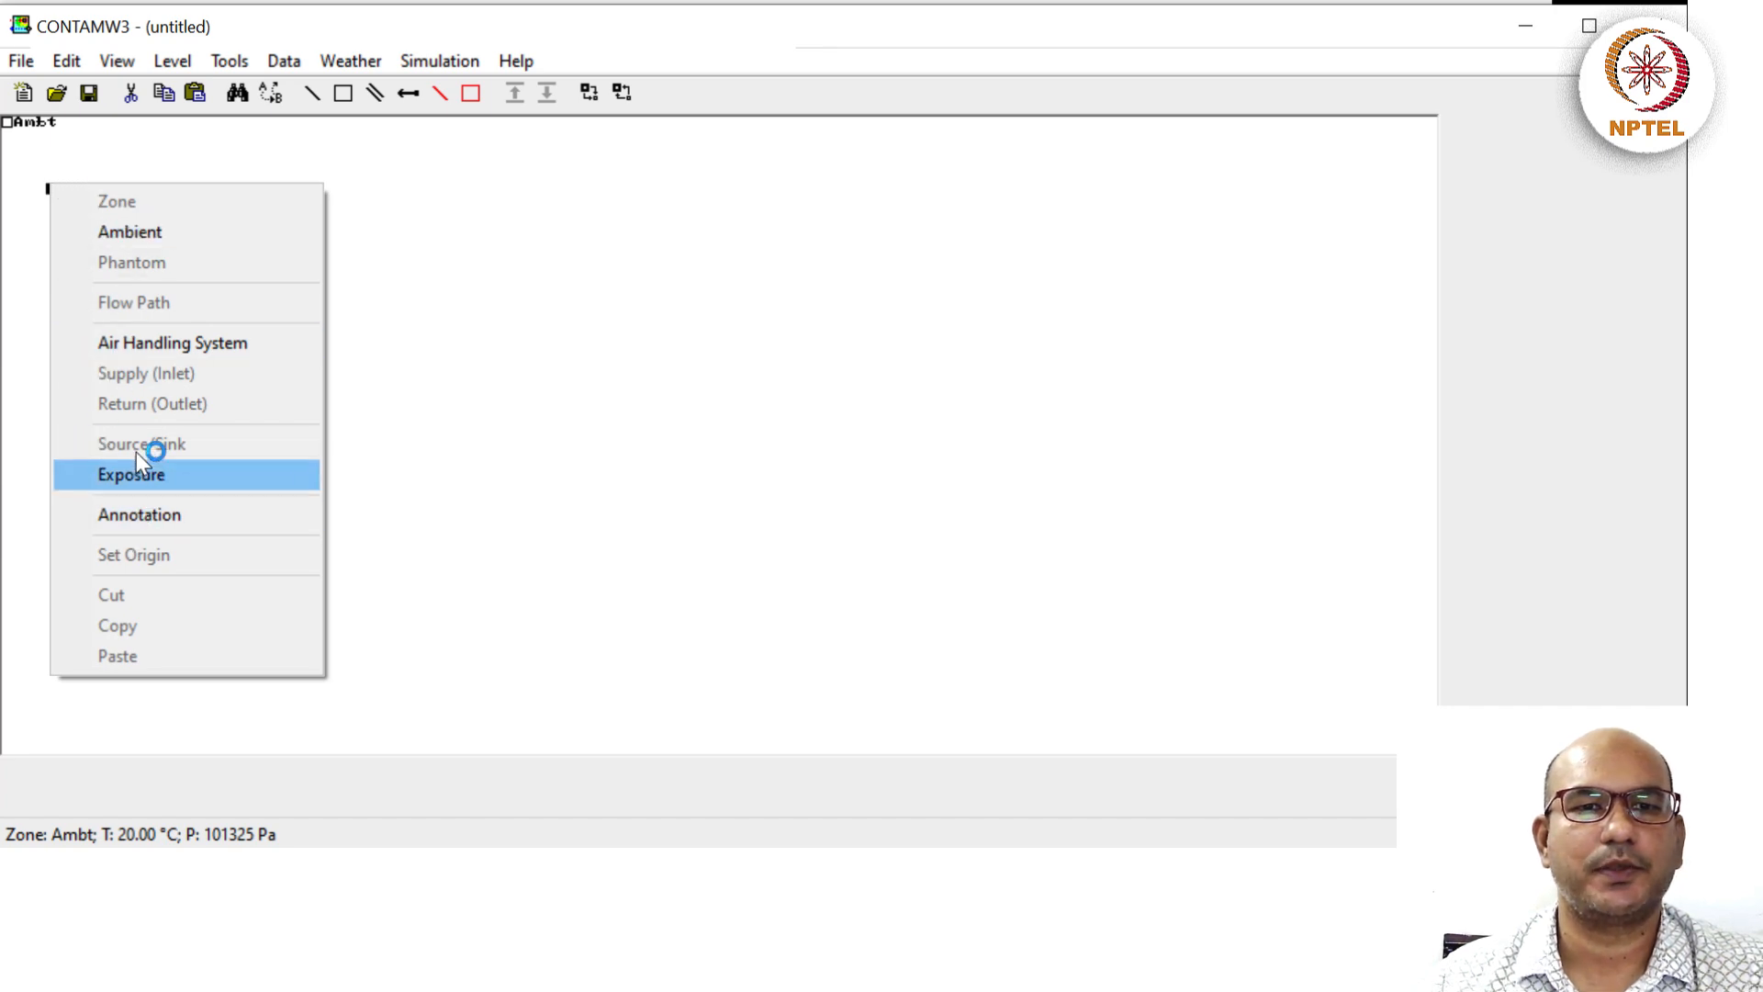
left_click(162, 229)
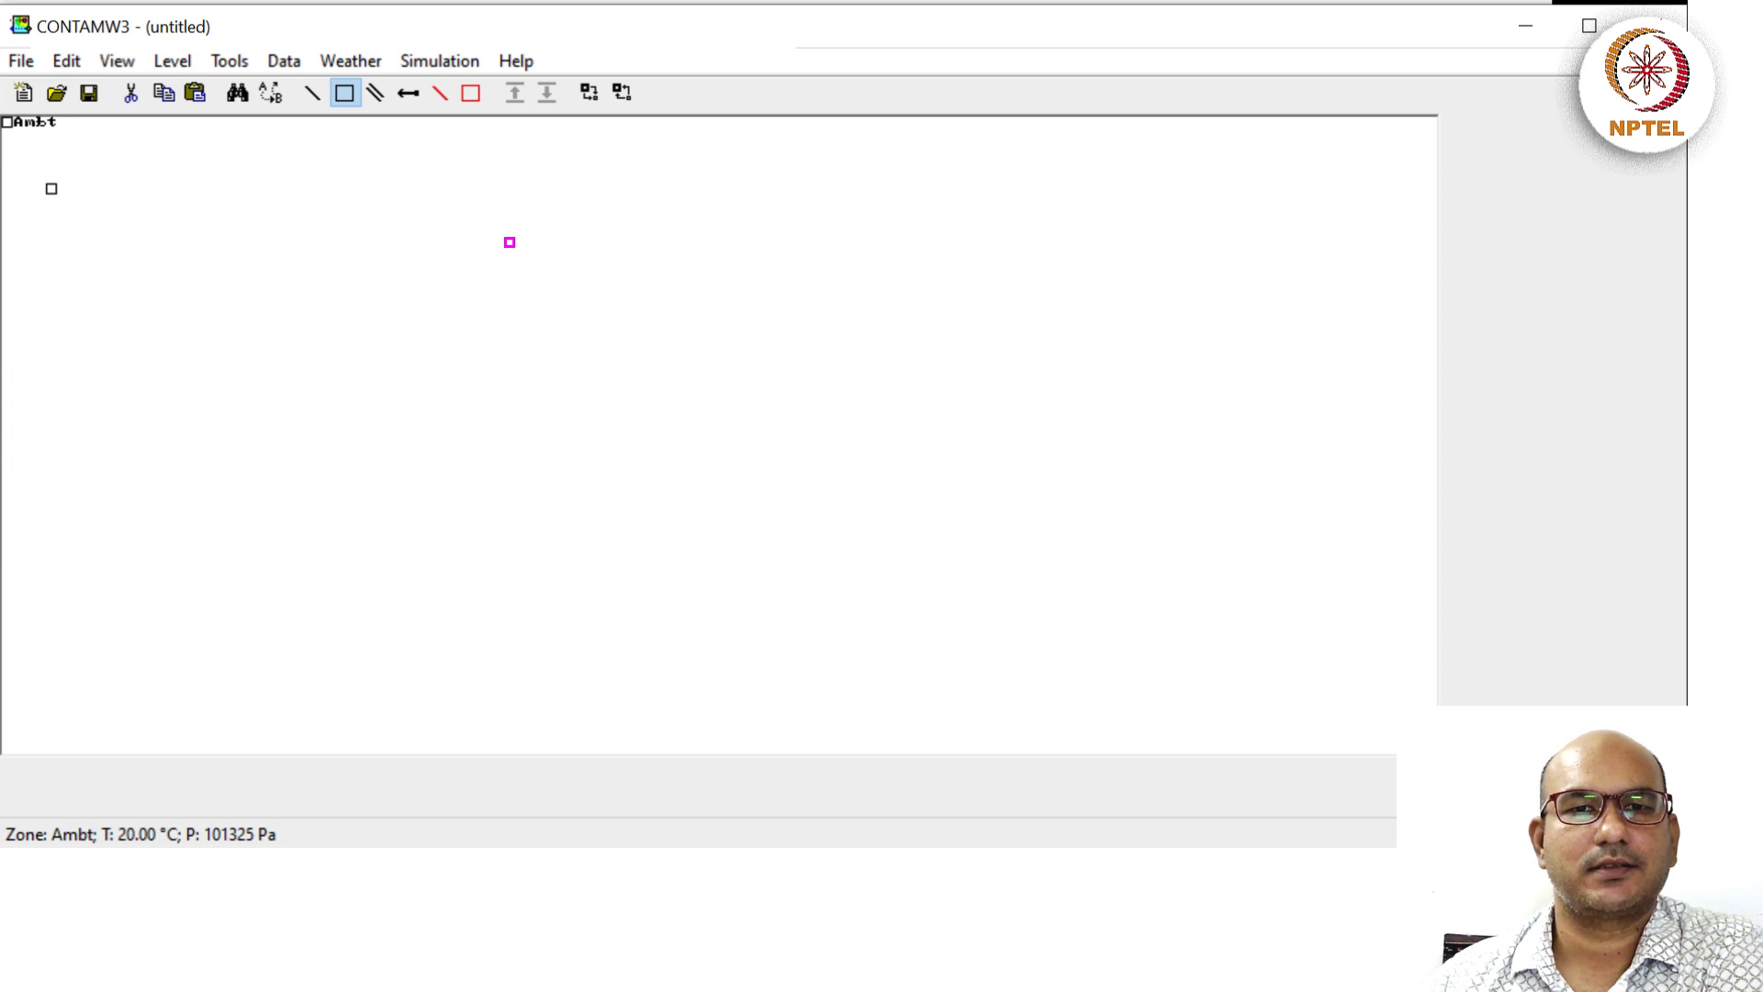
Drag a box wall rectangle across the sketchpad centre, then exit the wall tool.
left_click_drag(509, 241, 882, 487)
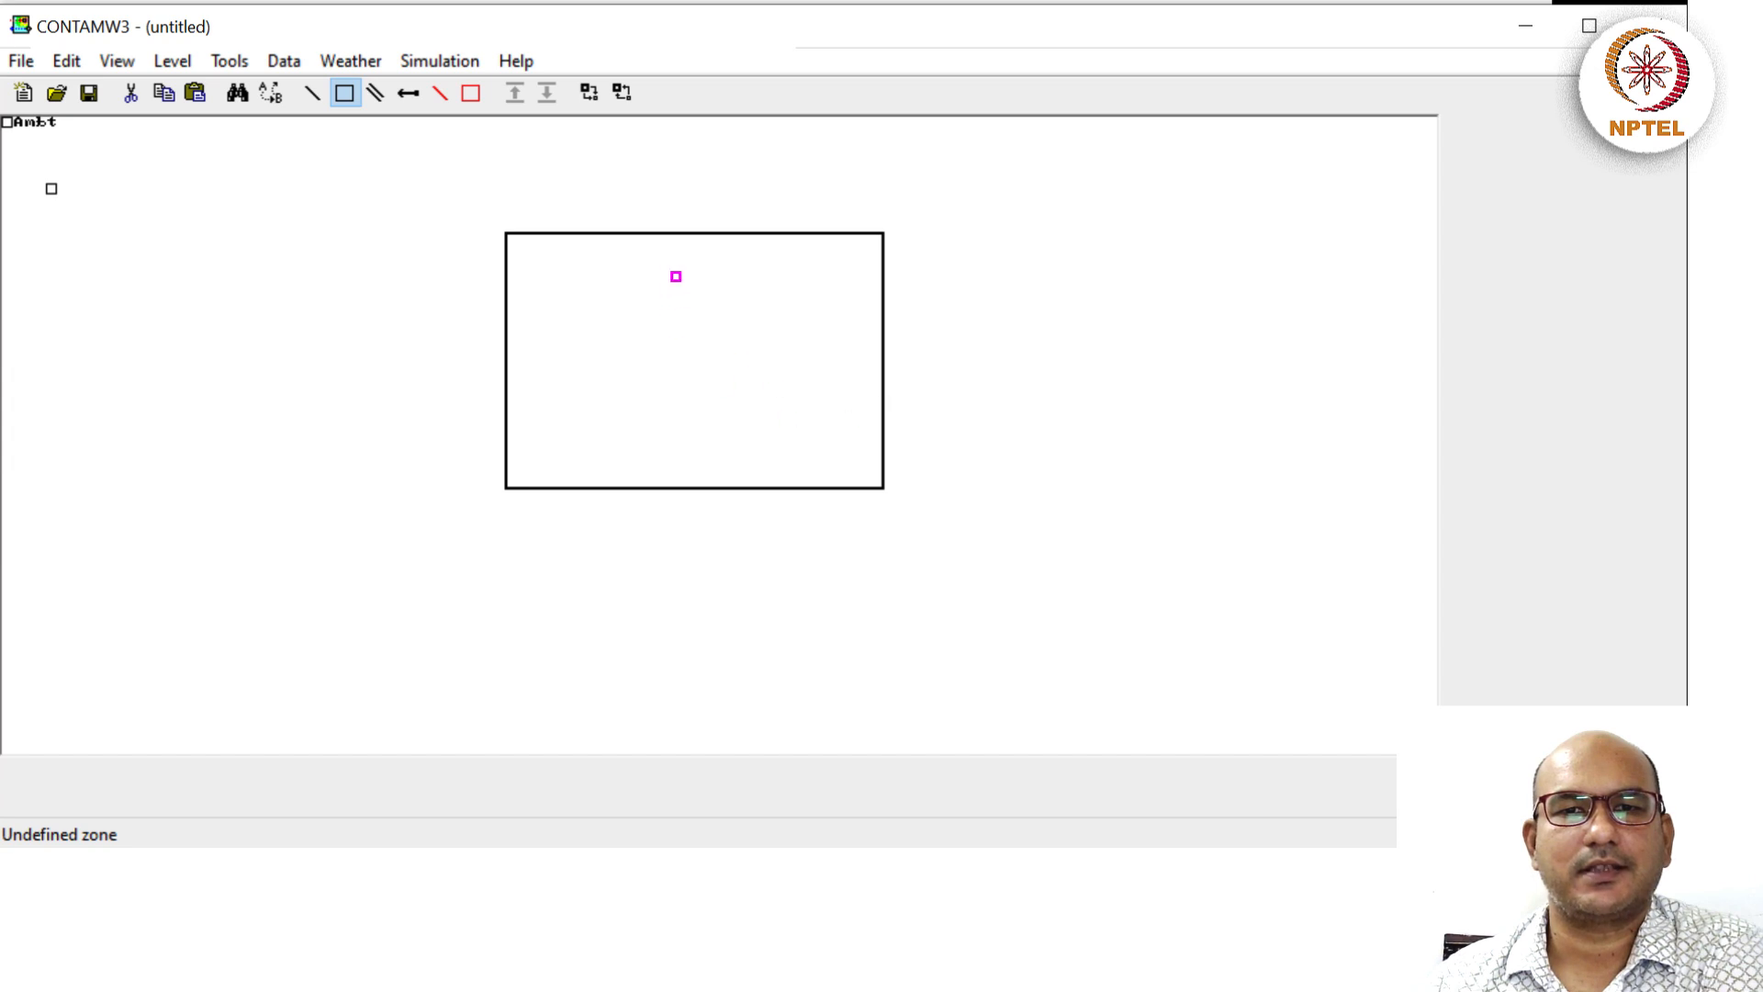
key("Escape")
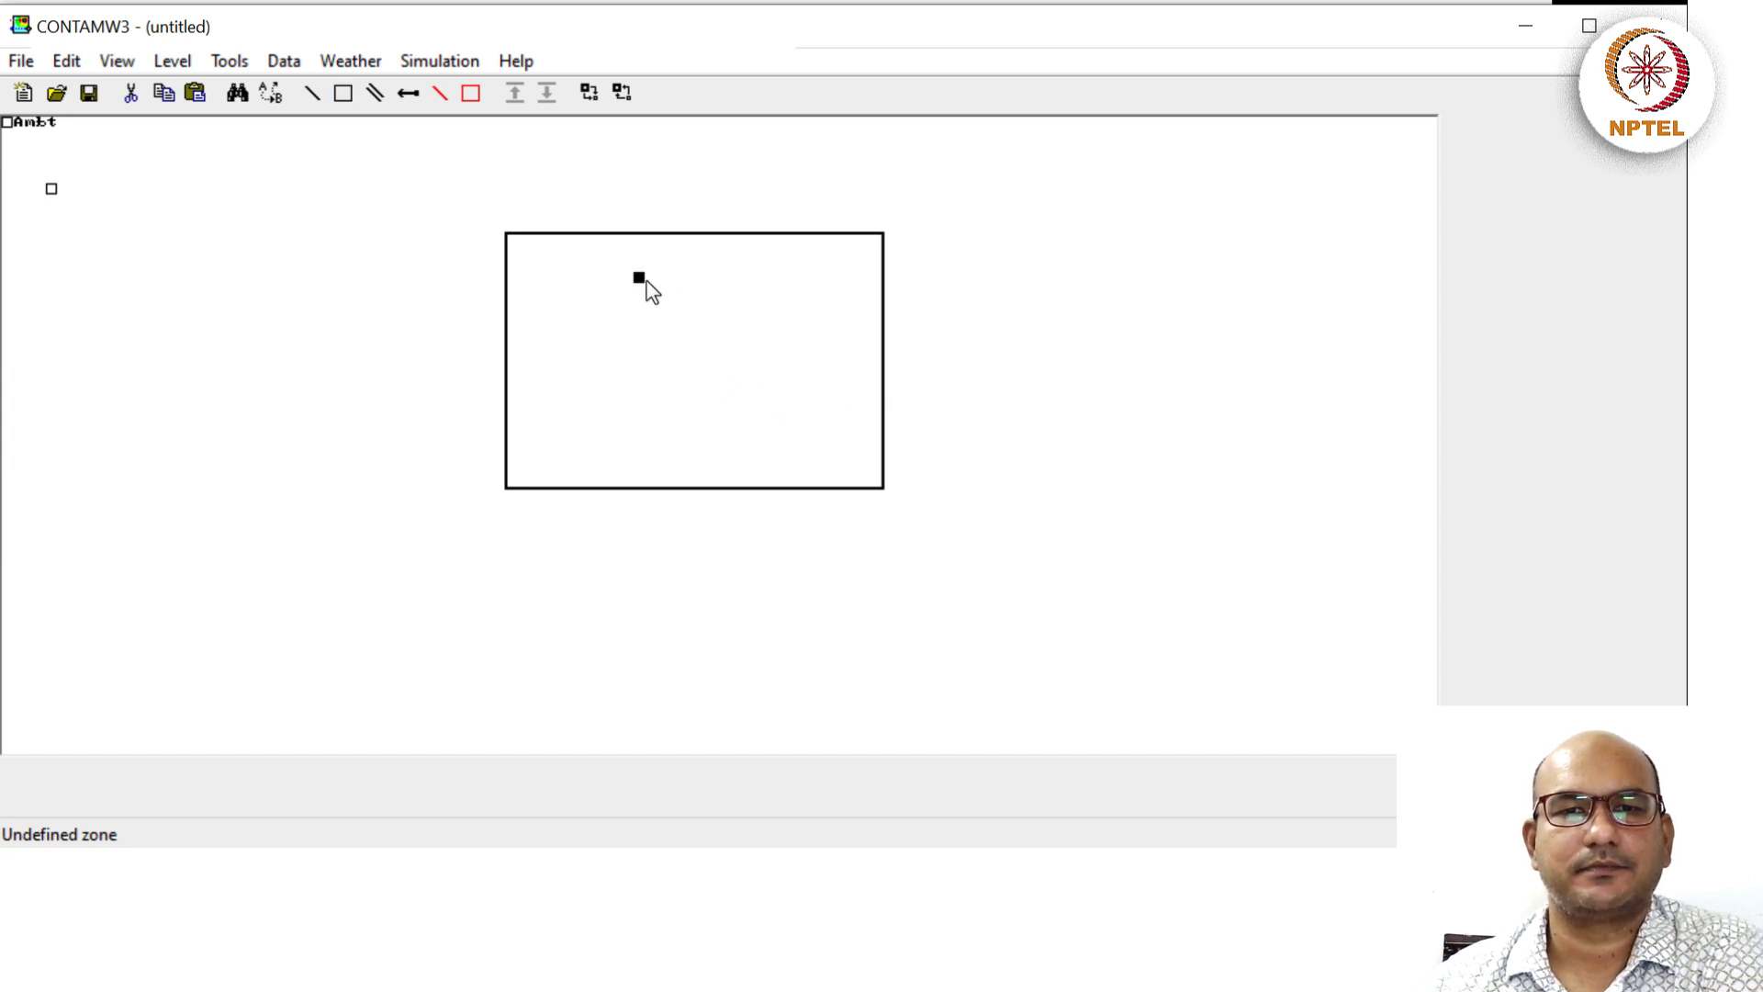
Add a Zone icon inside the walled rectangle from the right-click menu.
right_click(648, 279)
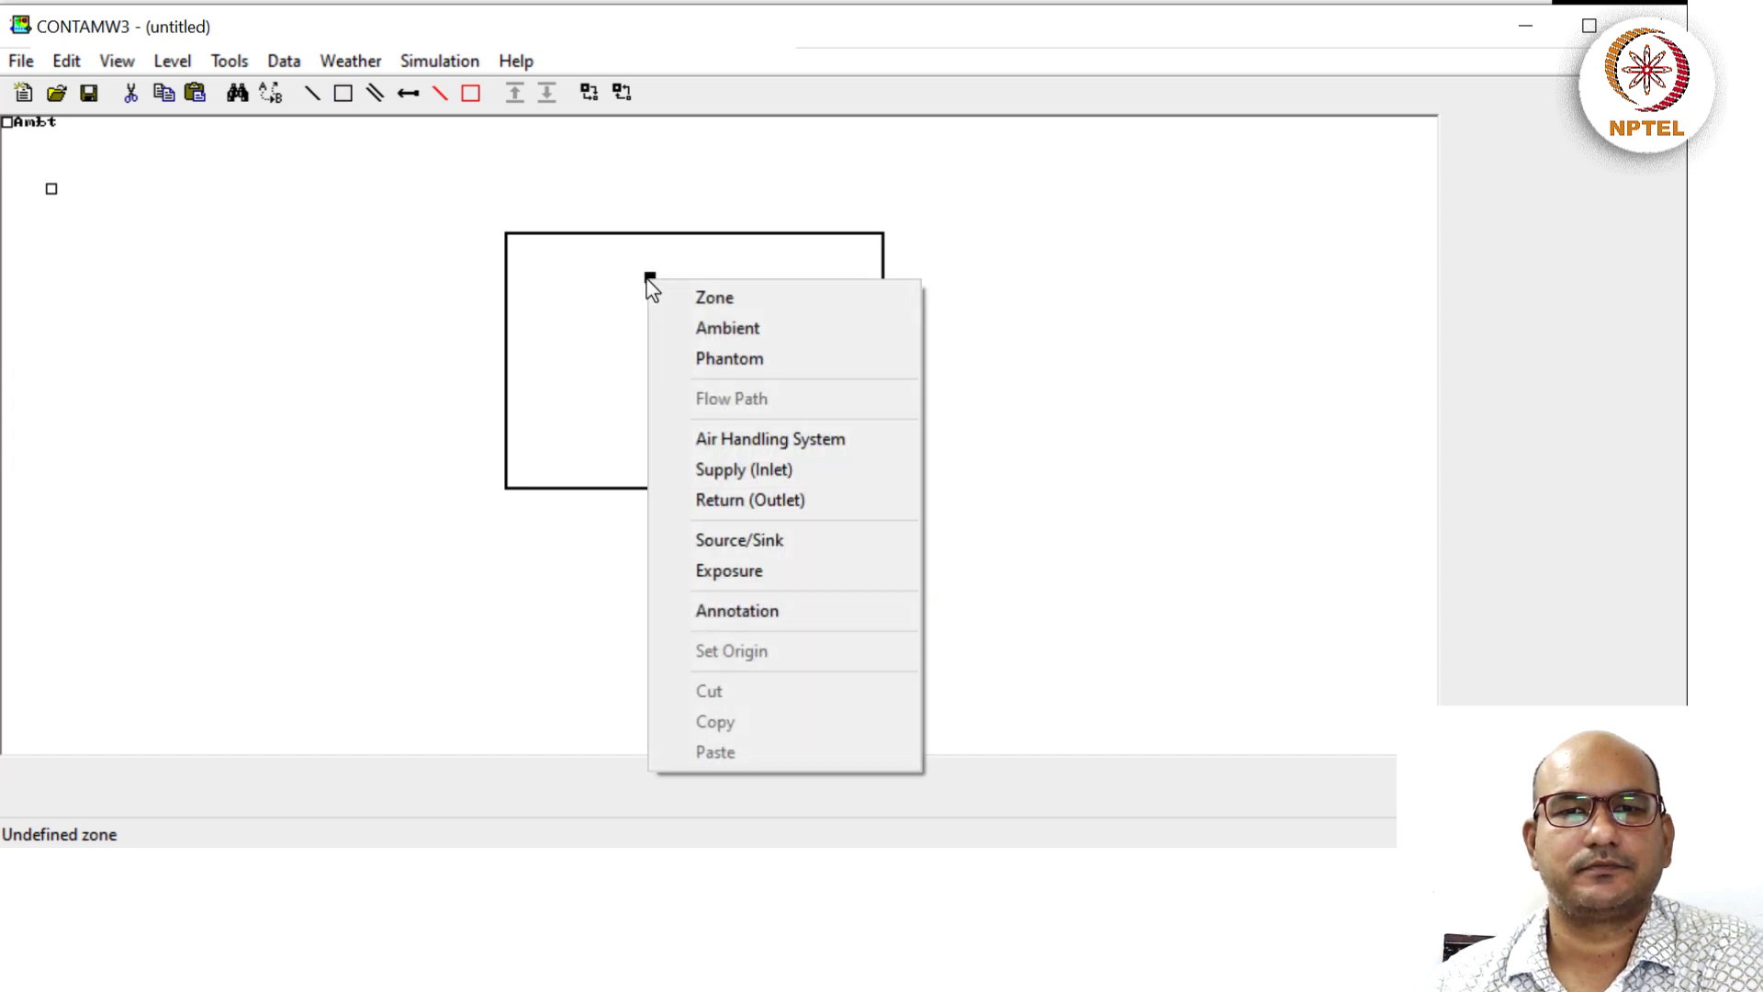
left_click(703, 298)
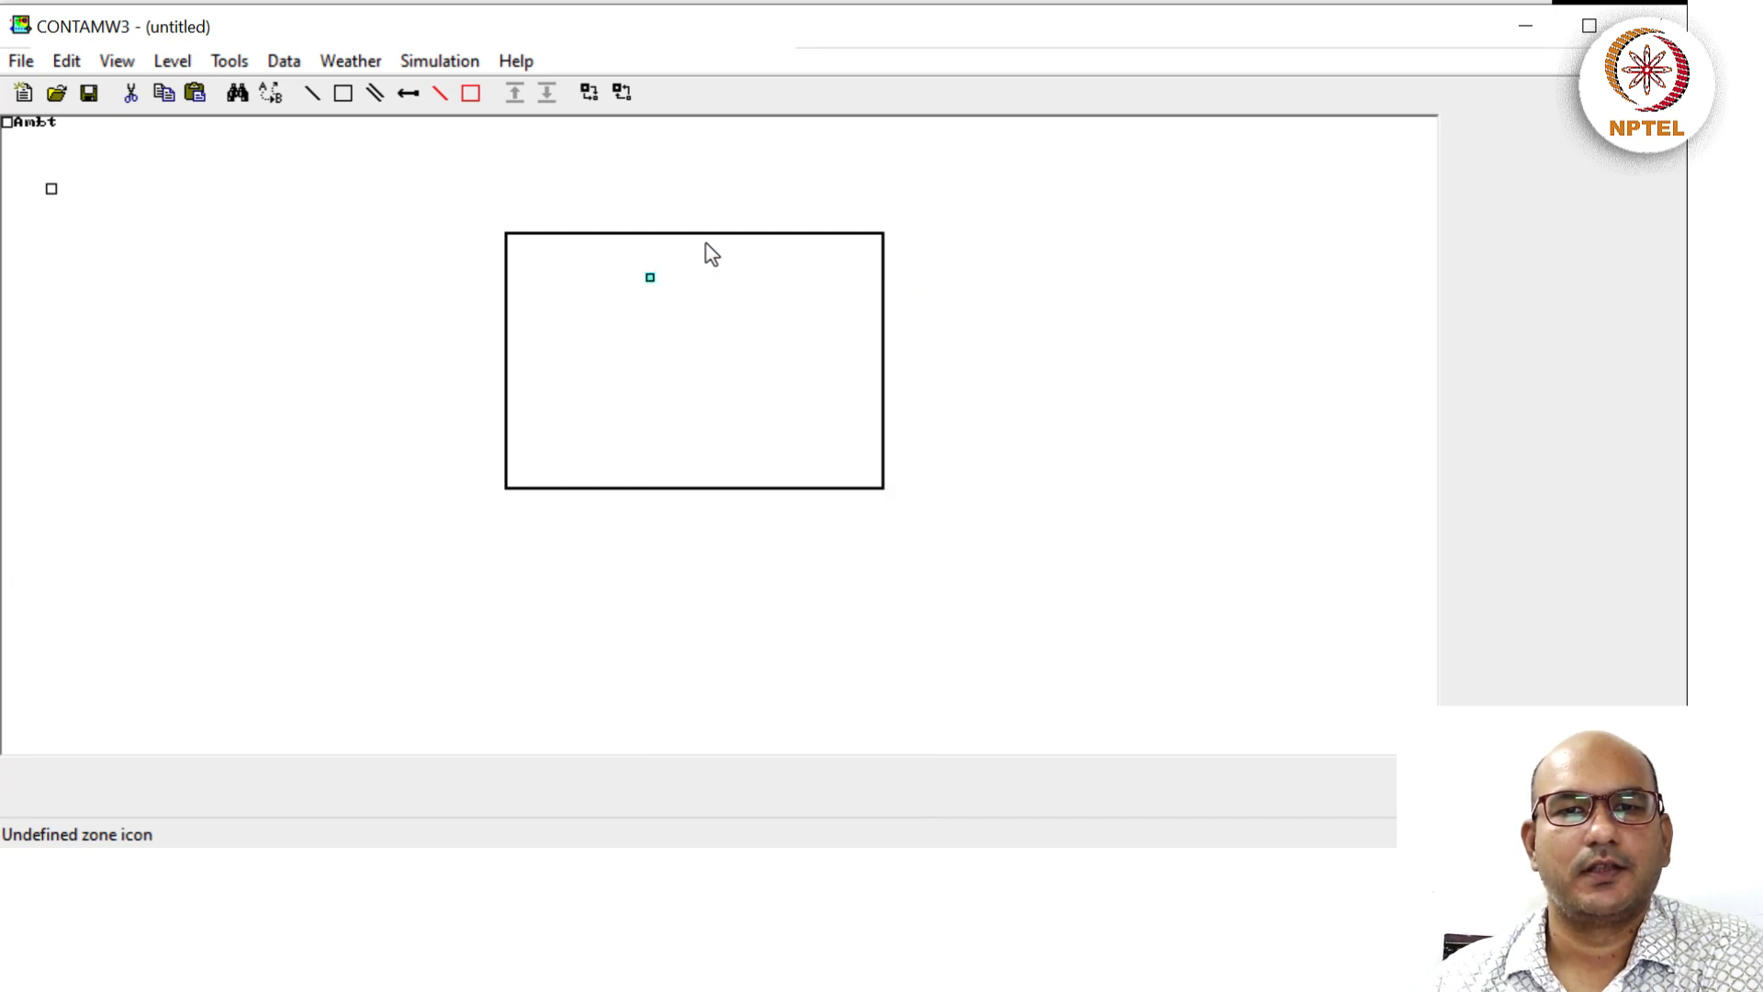
Name the zone Suite with 40 m² floor area and 120 m³ volume, then confirm.
double_click(650, 280)
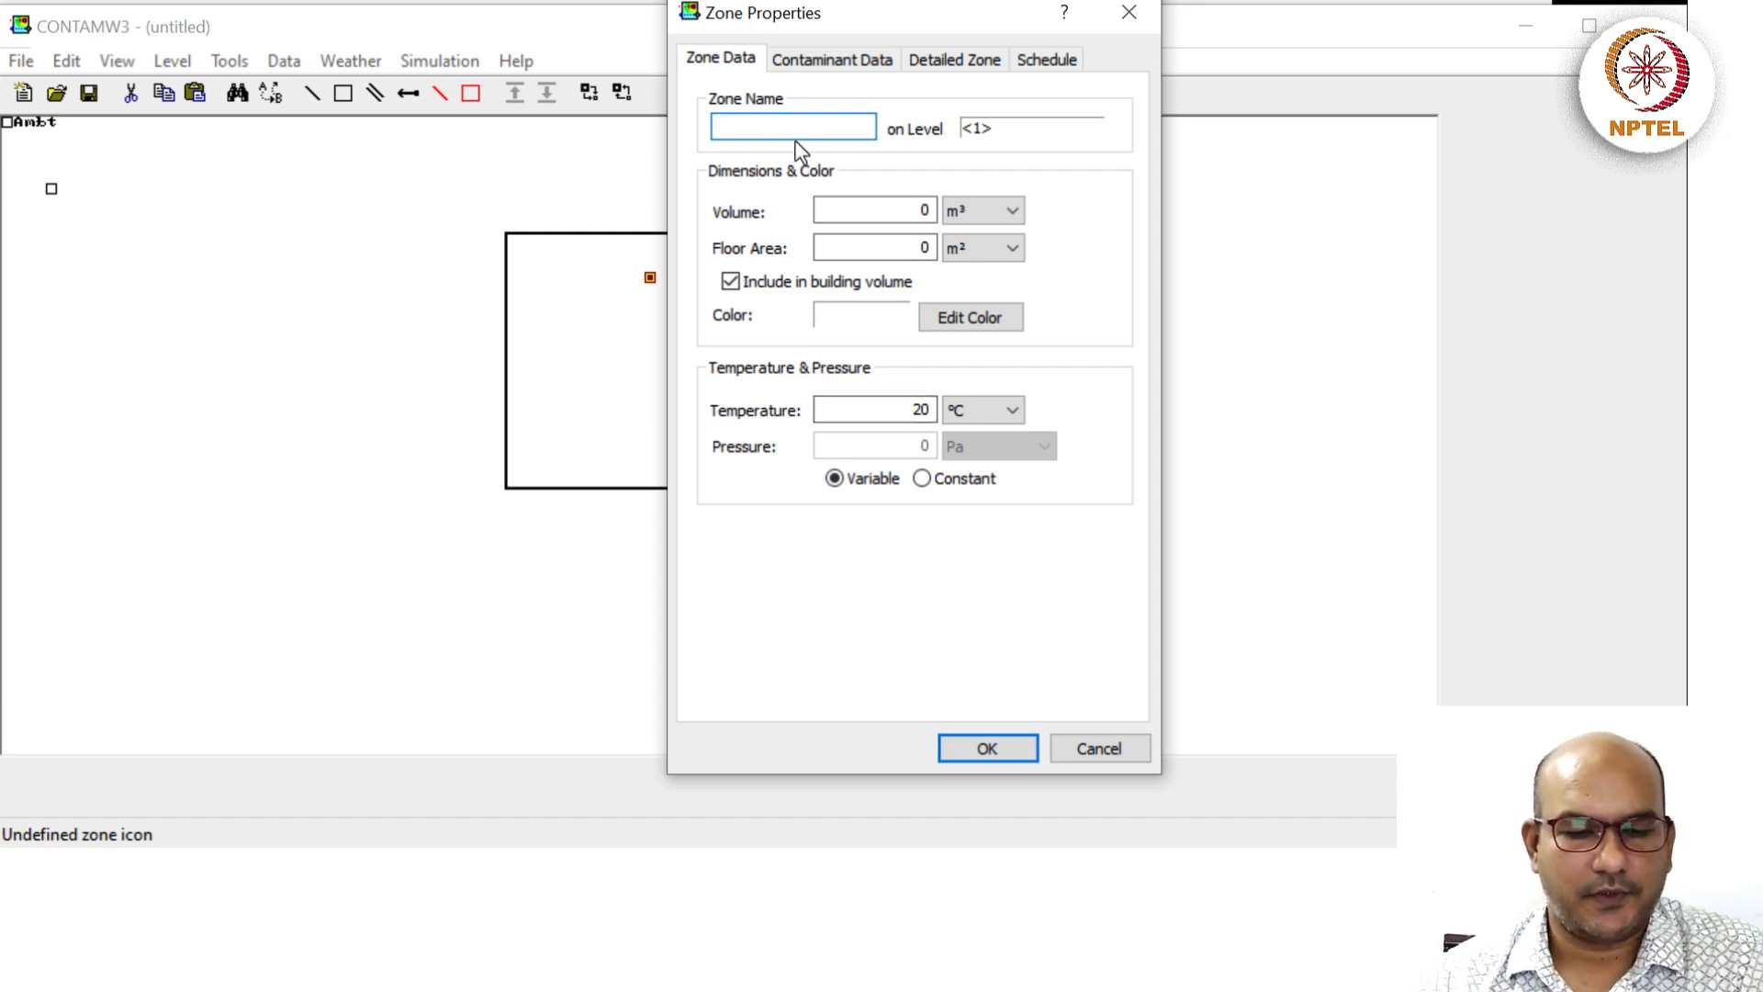
type("Su")
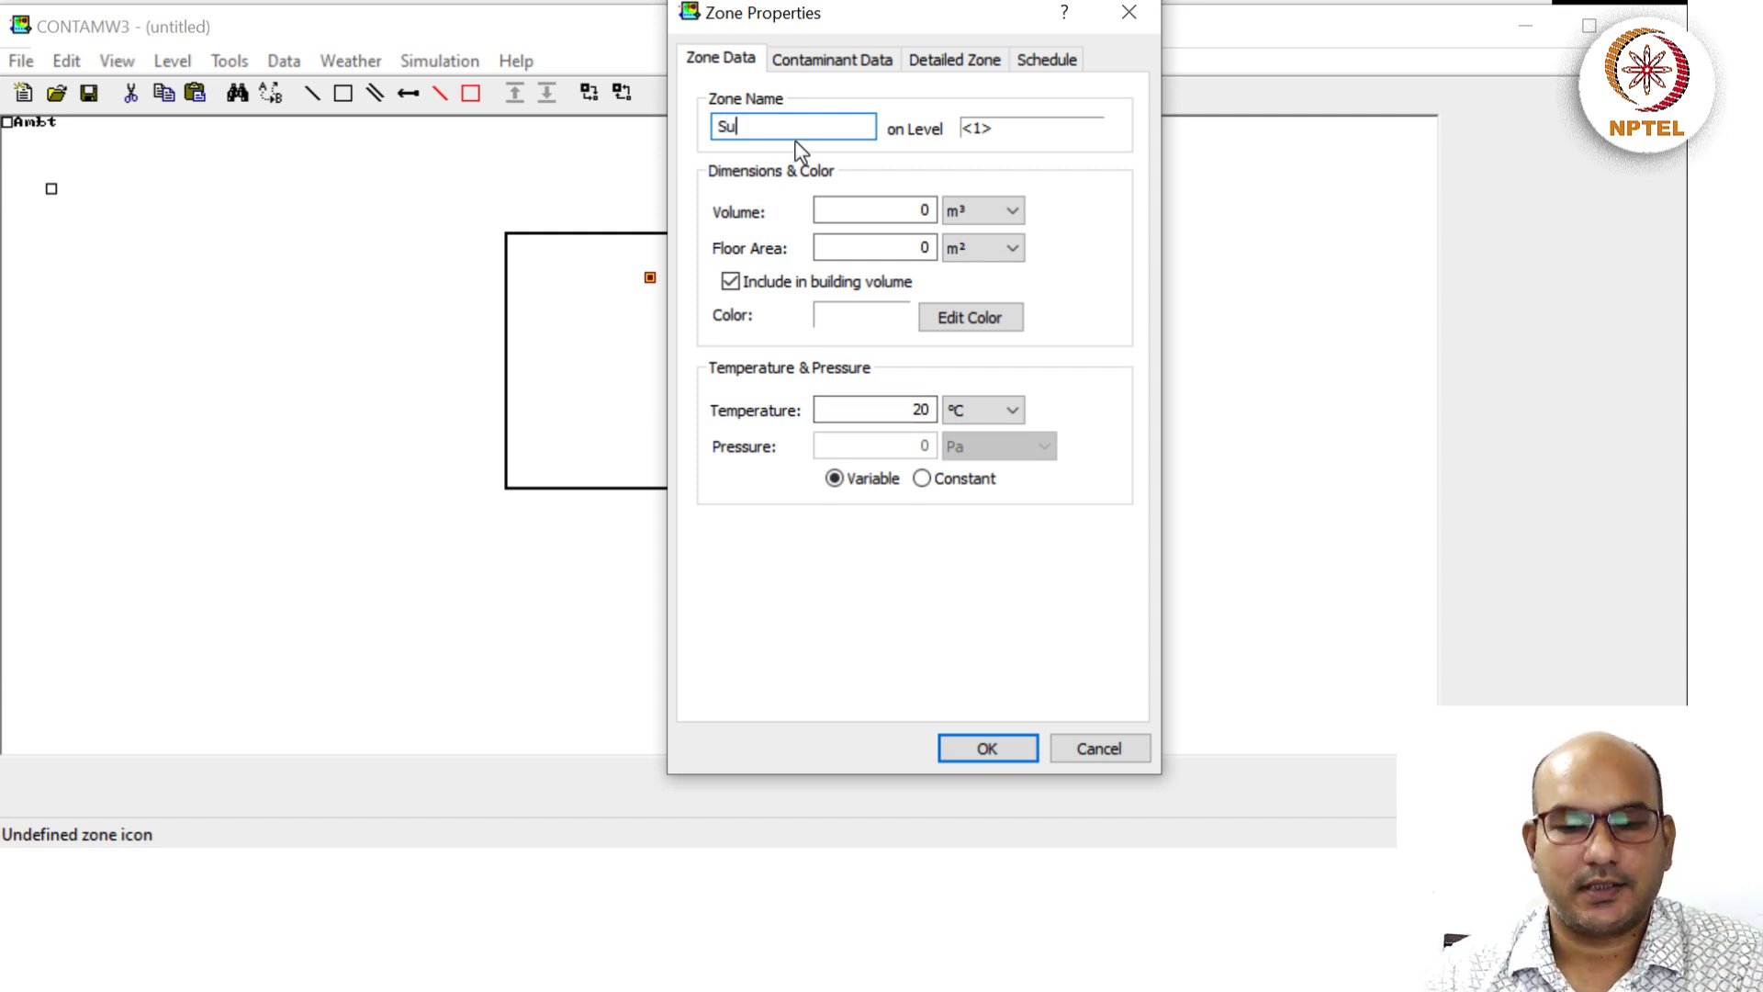
type("ite")
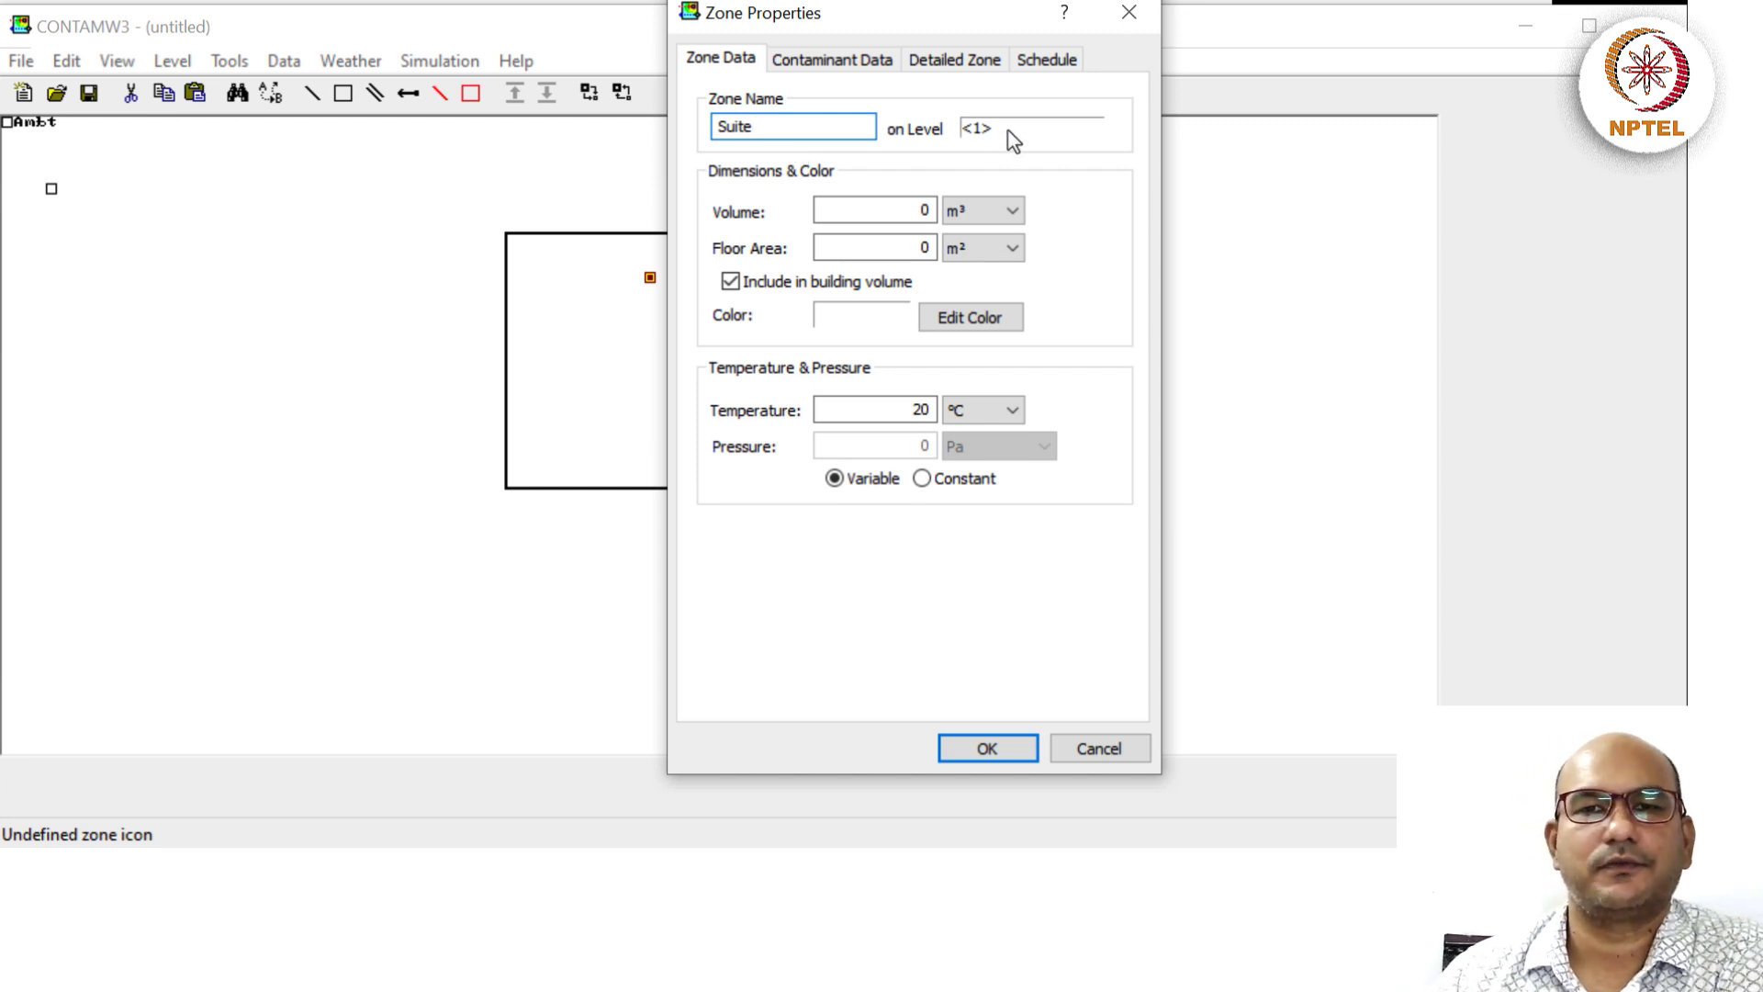
left_click(883, 242)
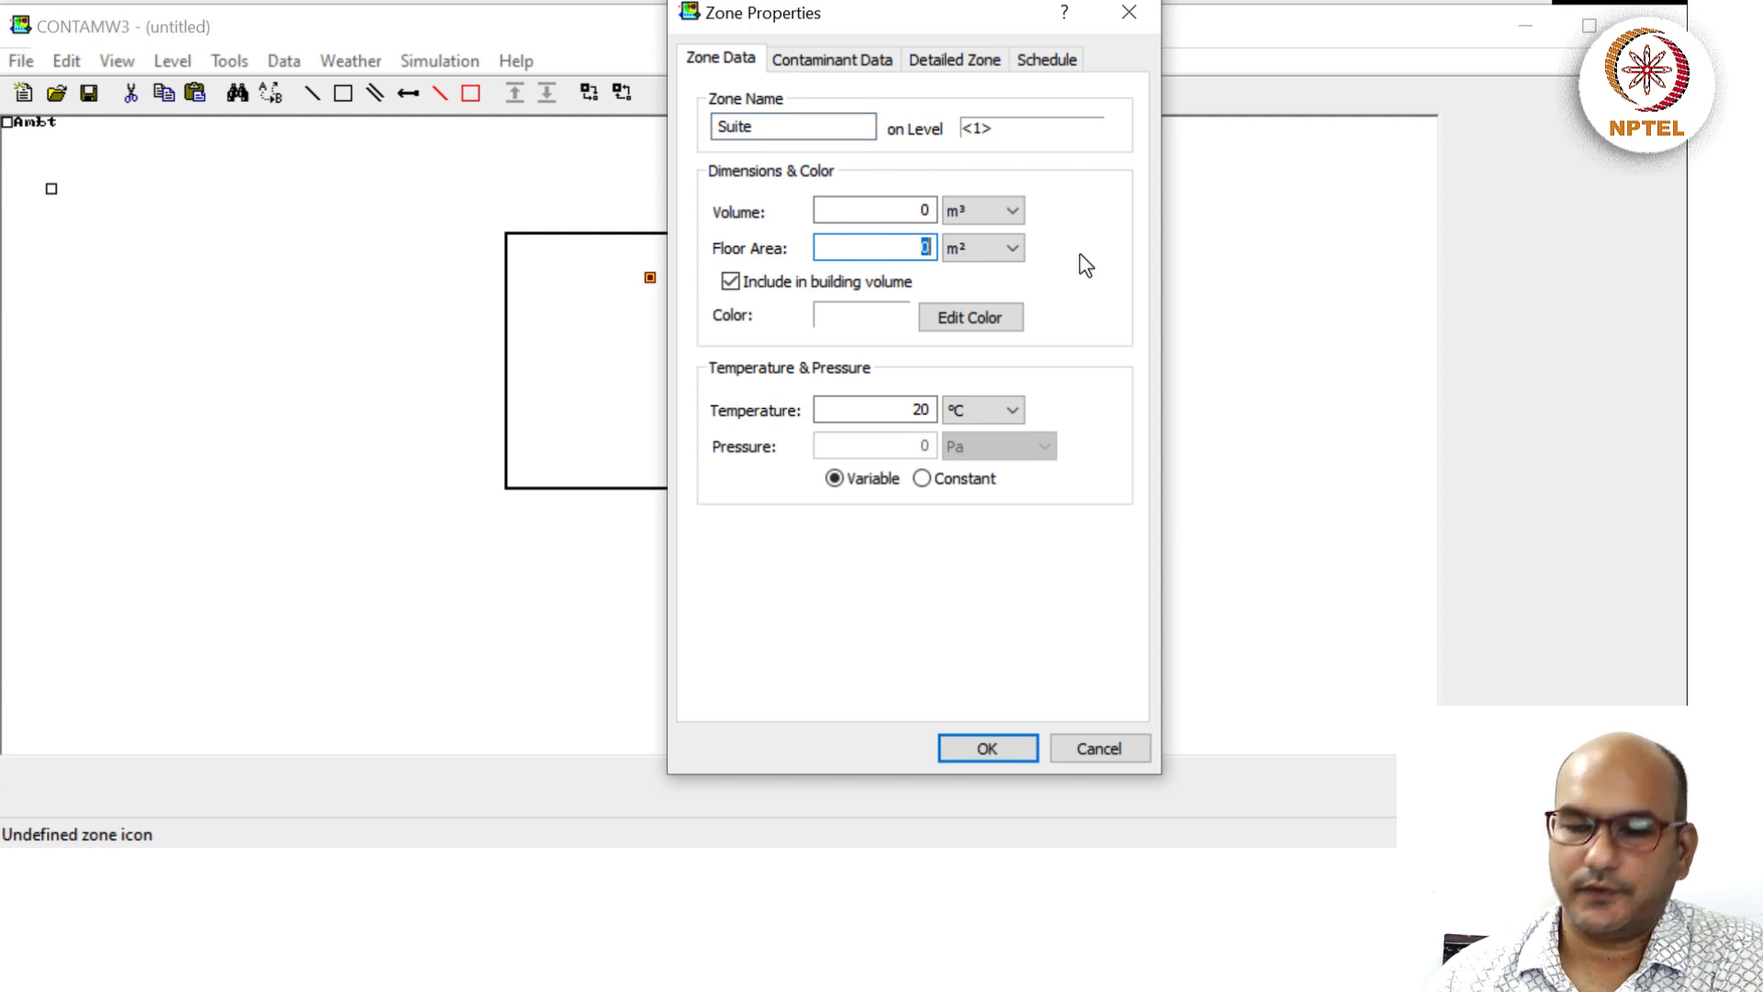
type("40")
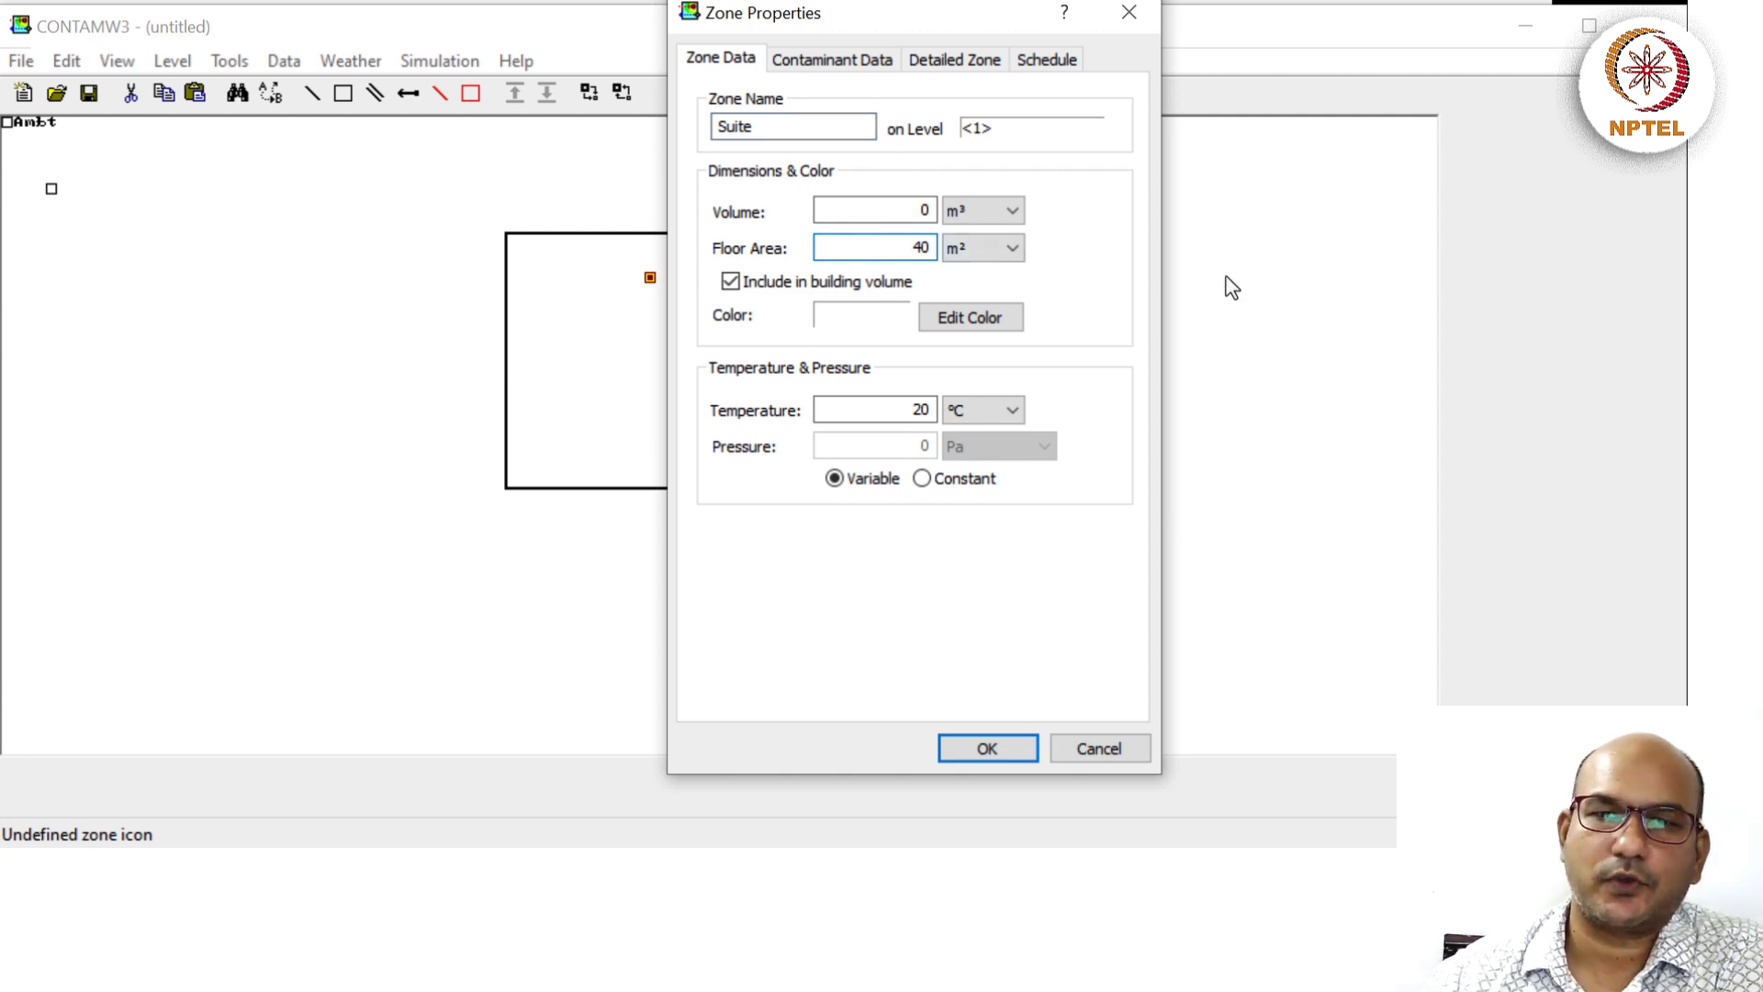
double_click(897, 204)
type("120")
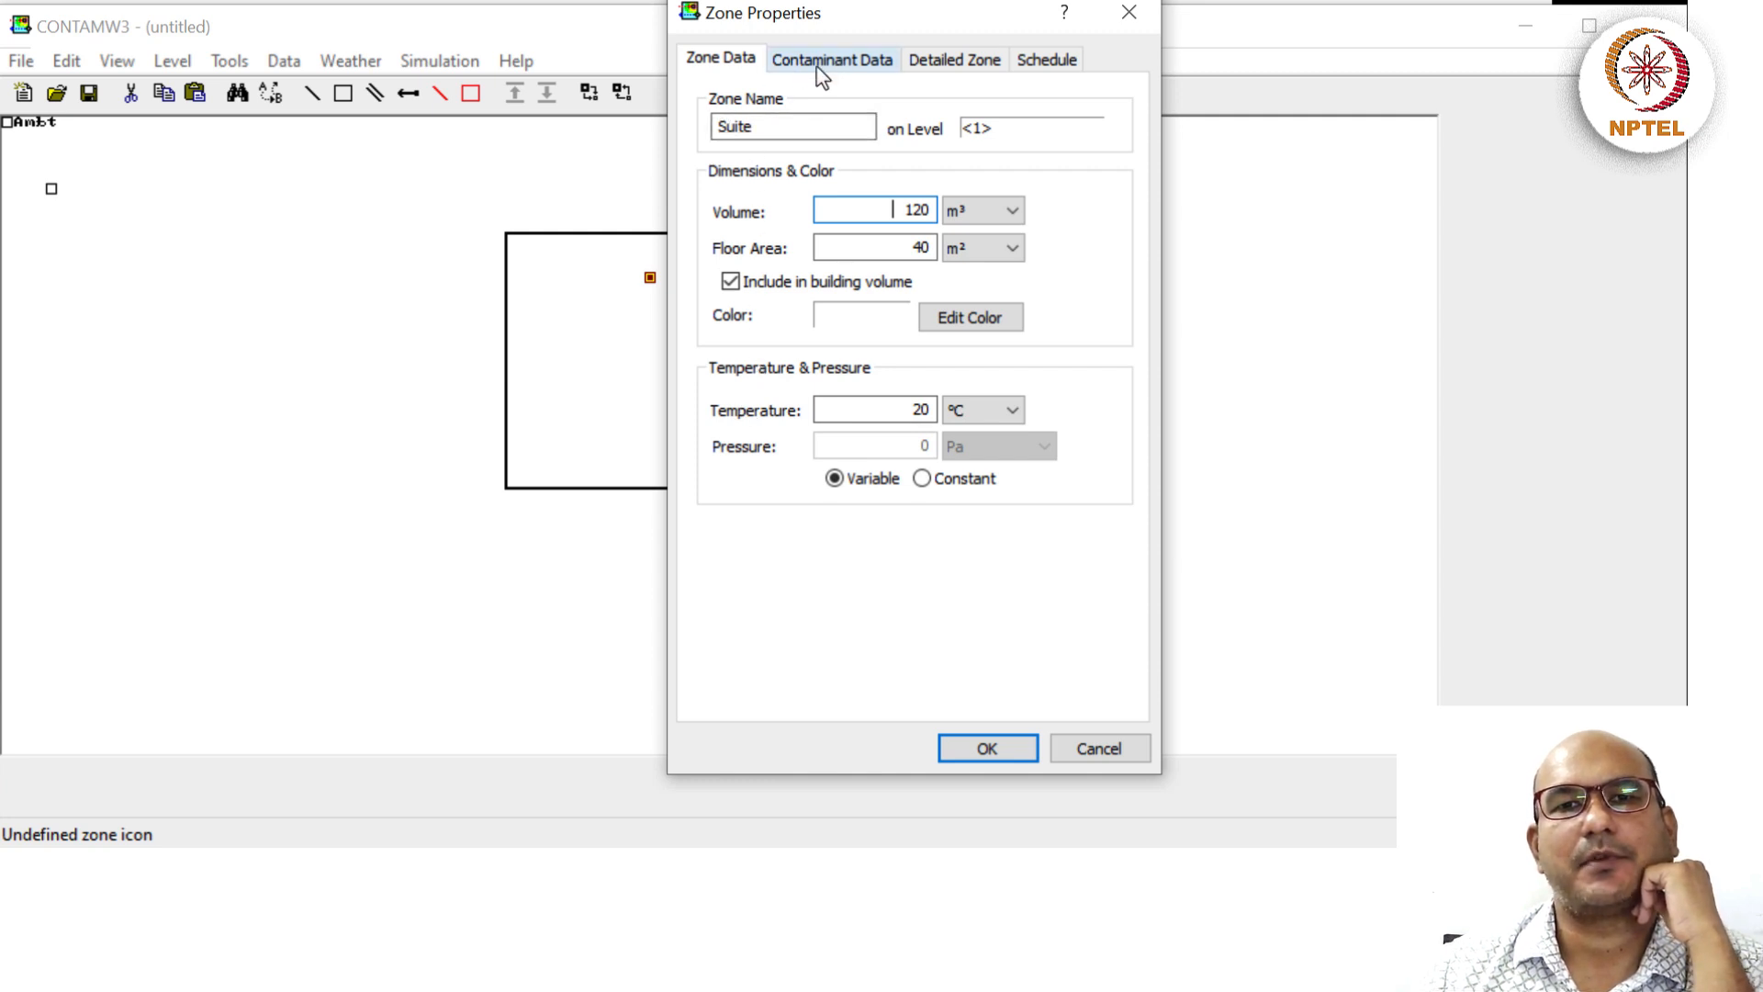
left_click(861, 63)
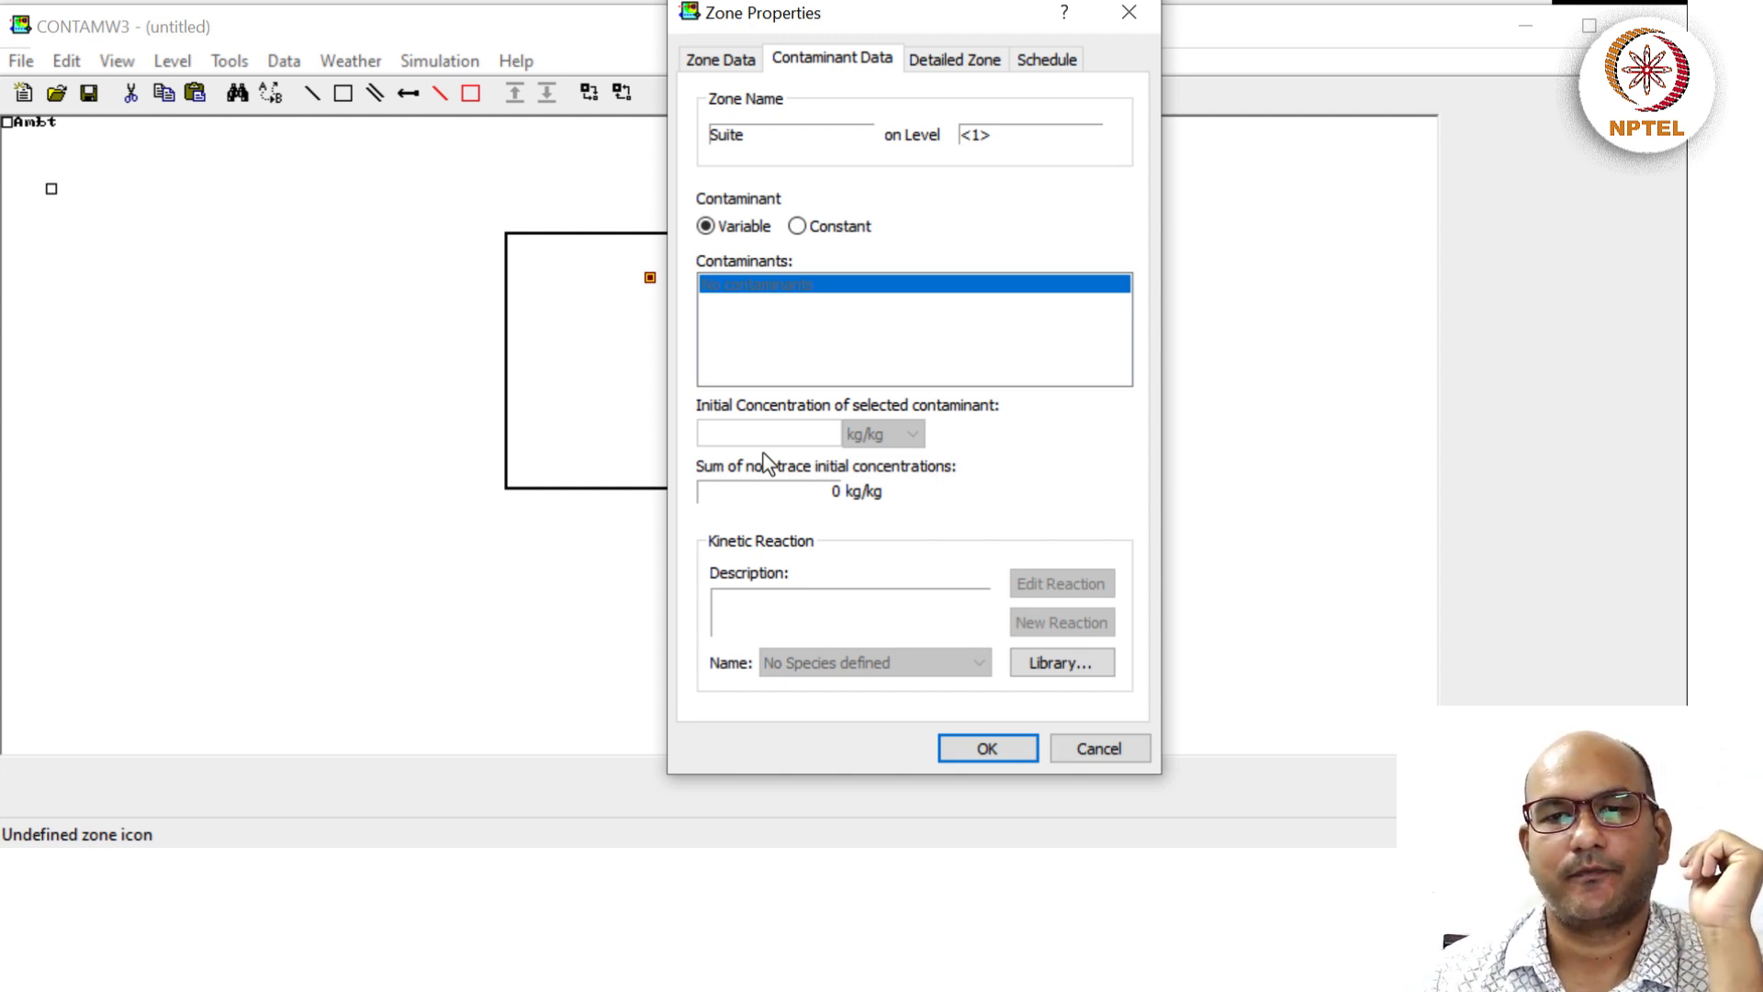
left_click(985, 748)
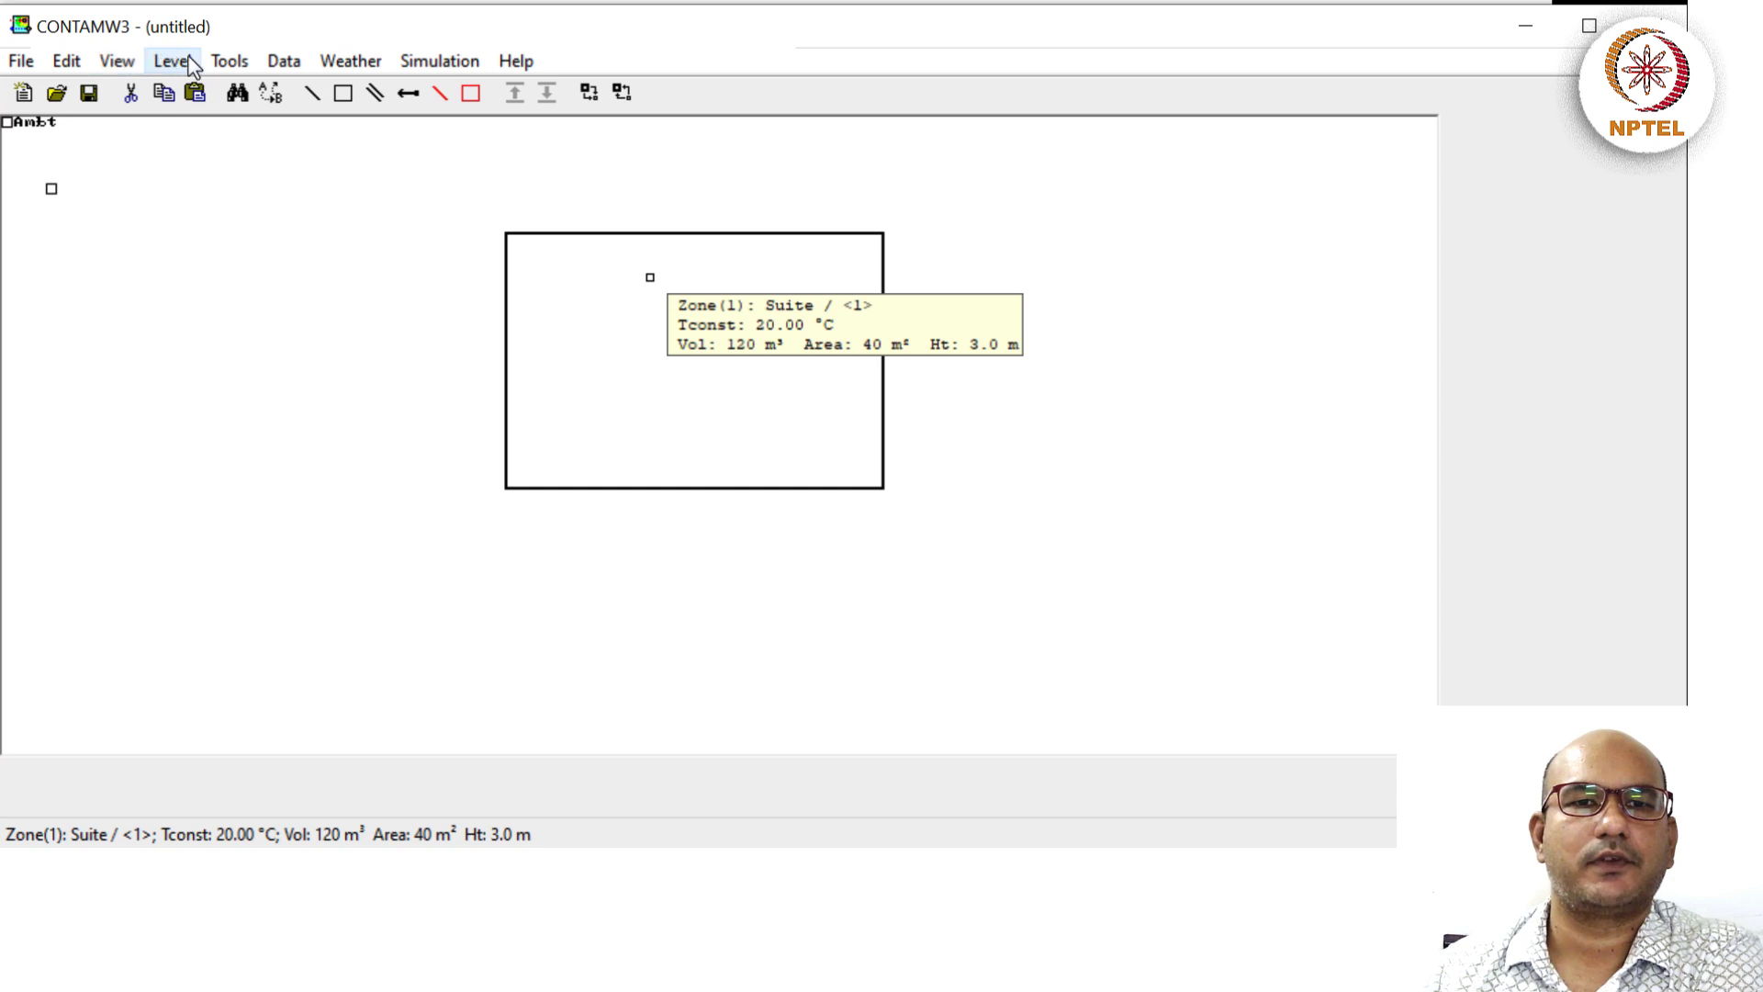
Open Data > Contaminants to show the still-empty Project Species list.
left_click(285, 64)
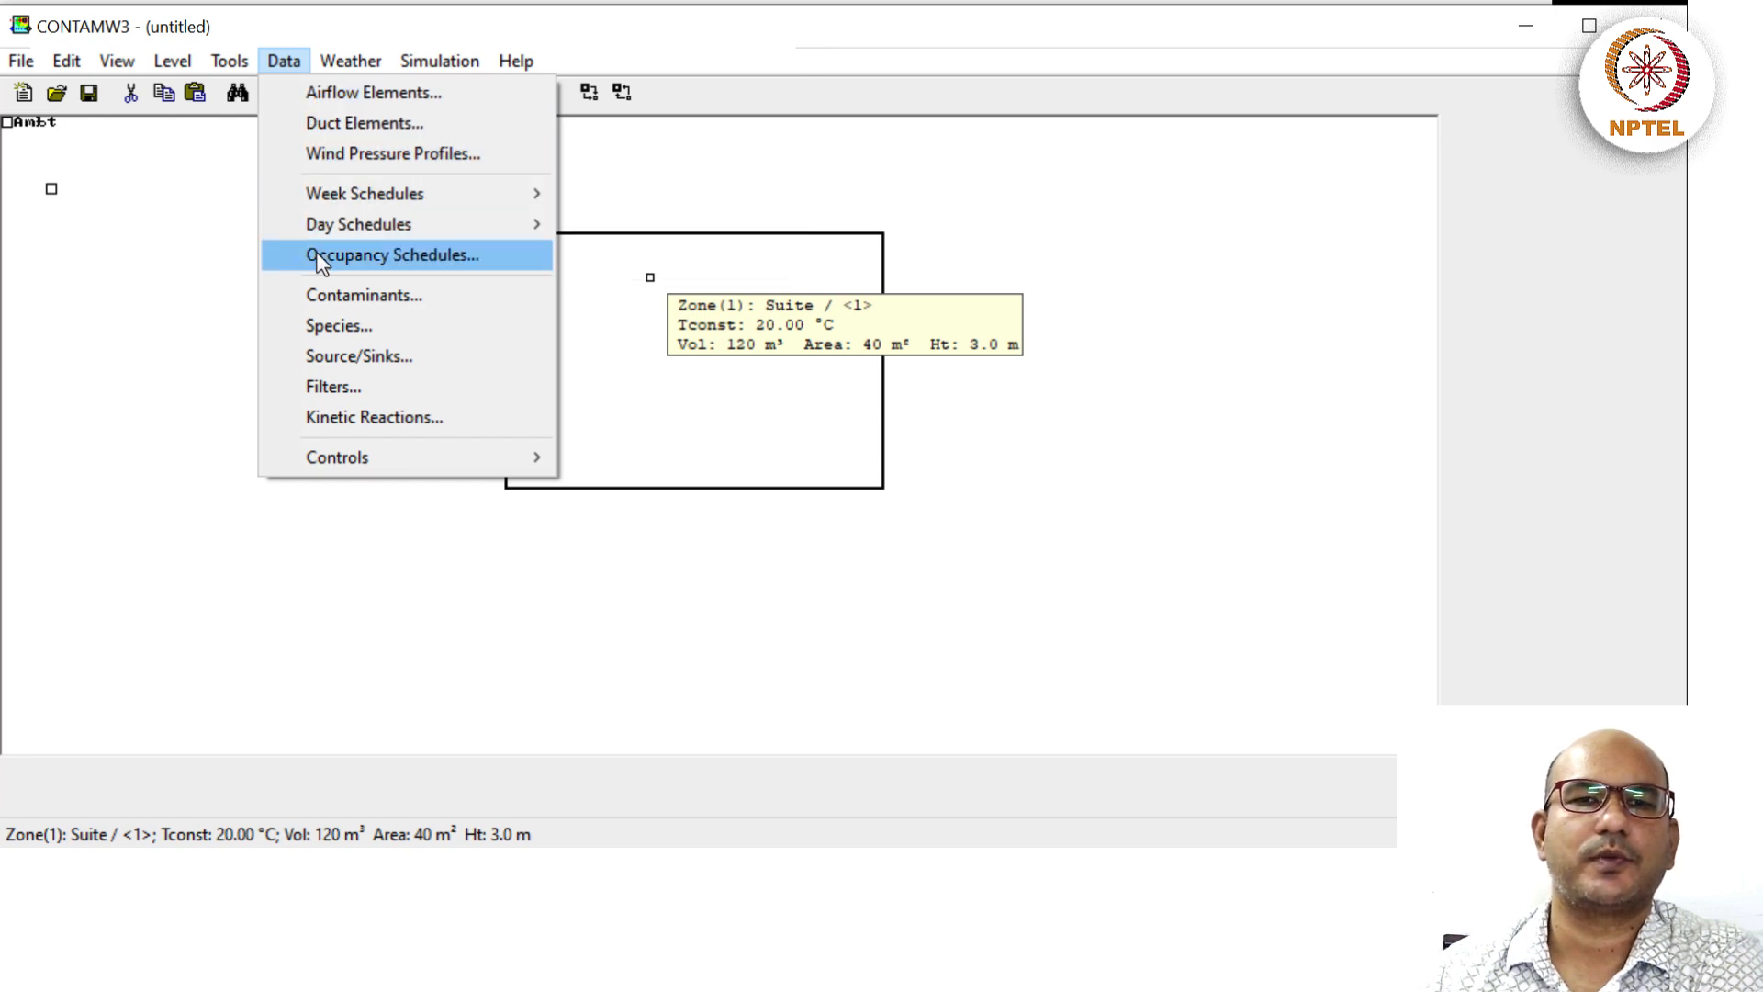
left_click(394, 298)
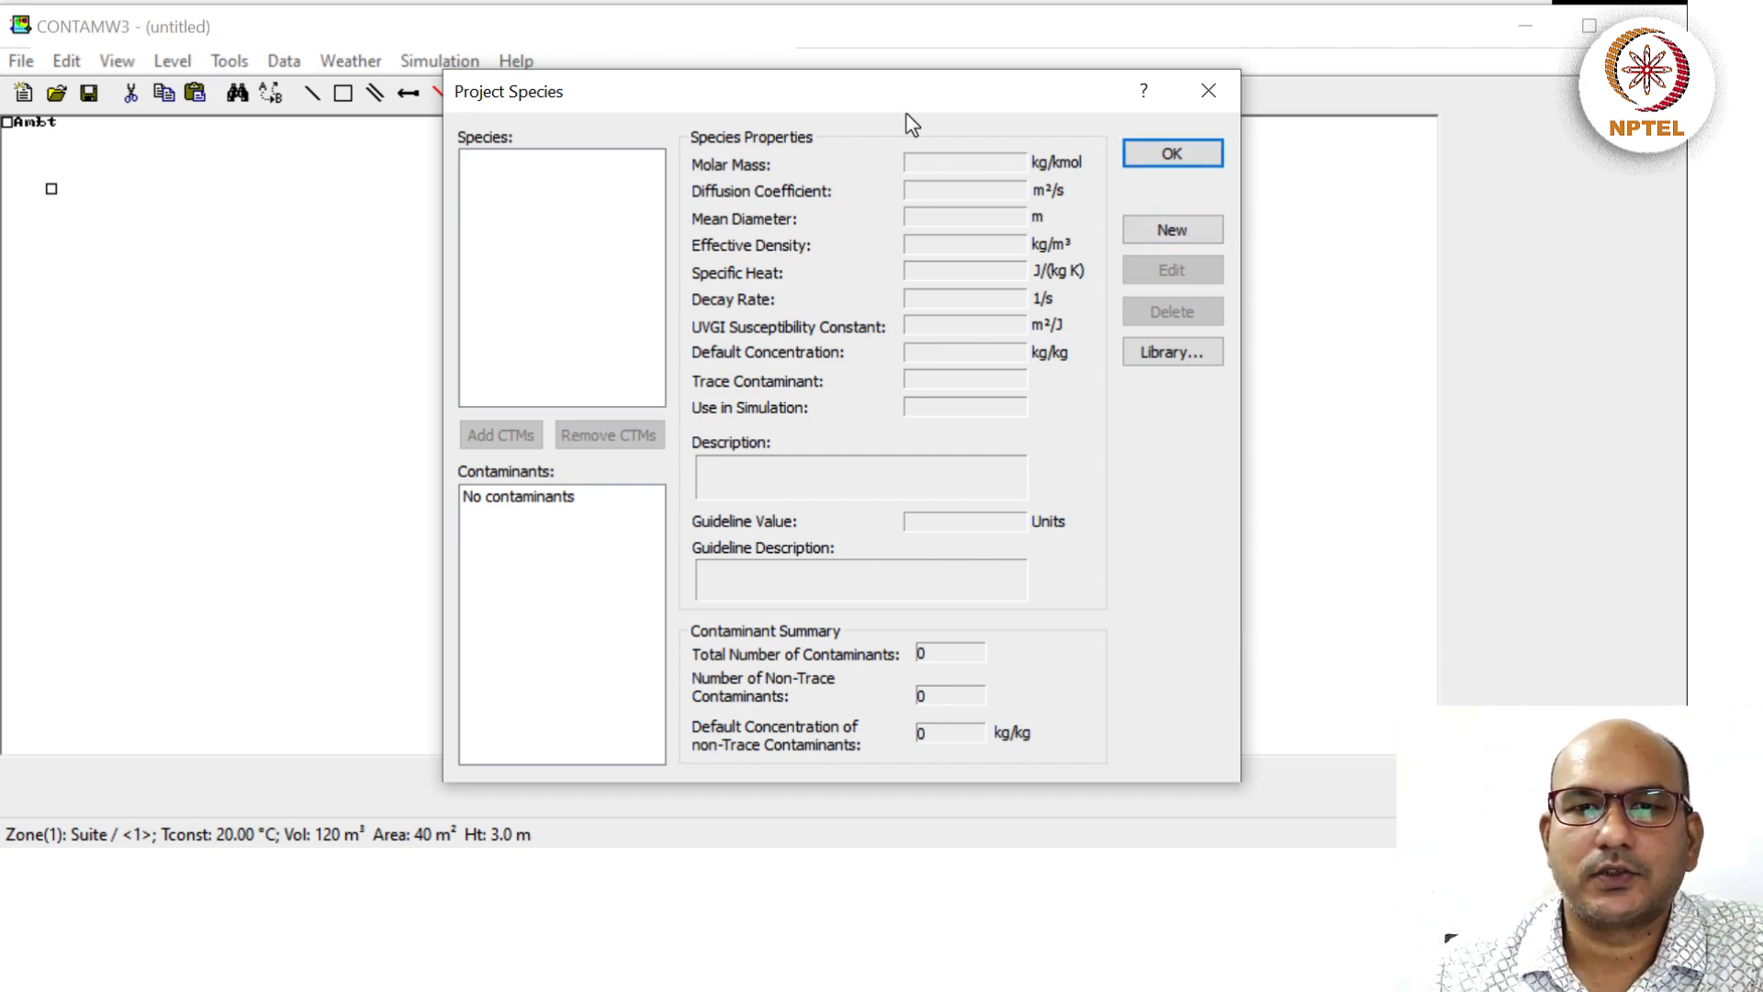
Create a new species named CO2 with a molar mass of 44 kg/kmol, reaching the default concentration field.
left_click(1160, 229)
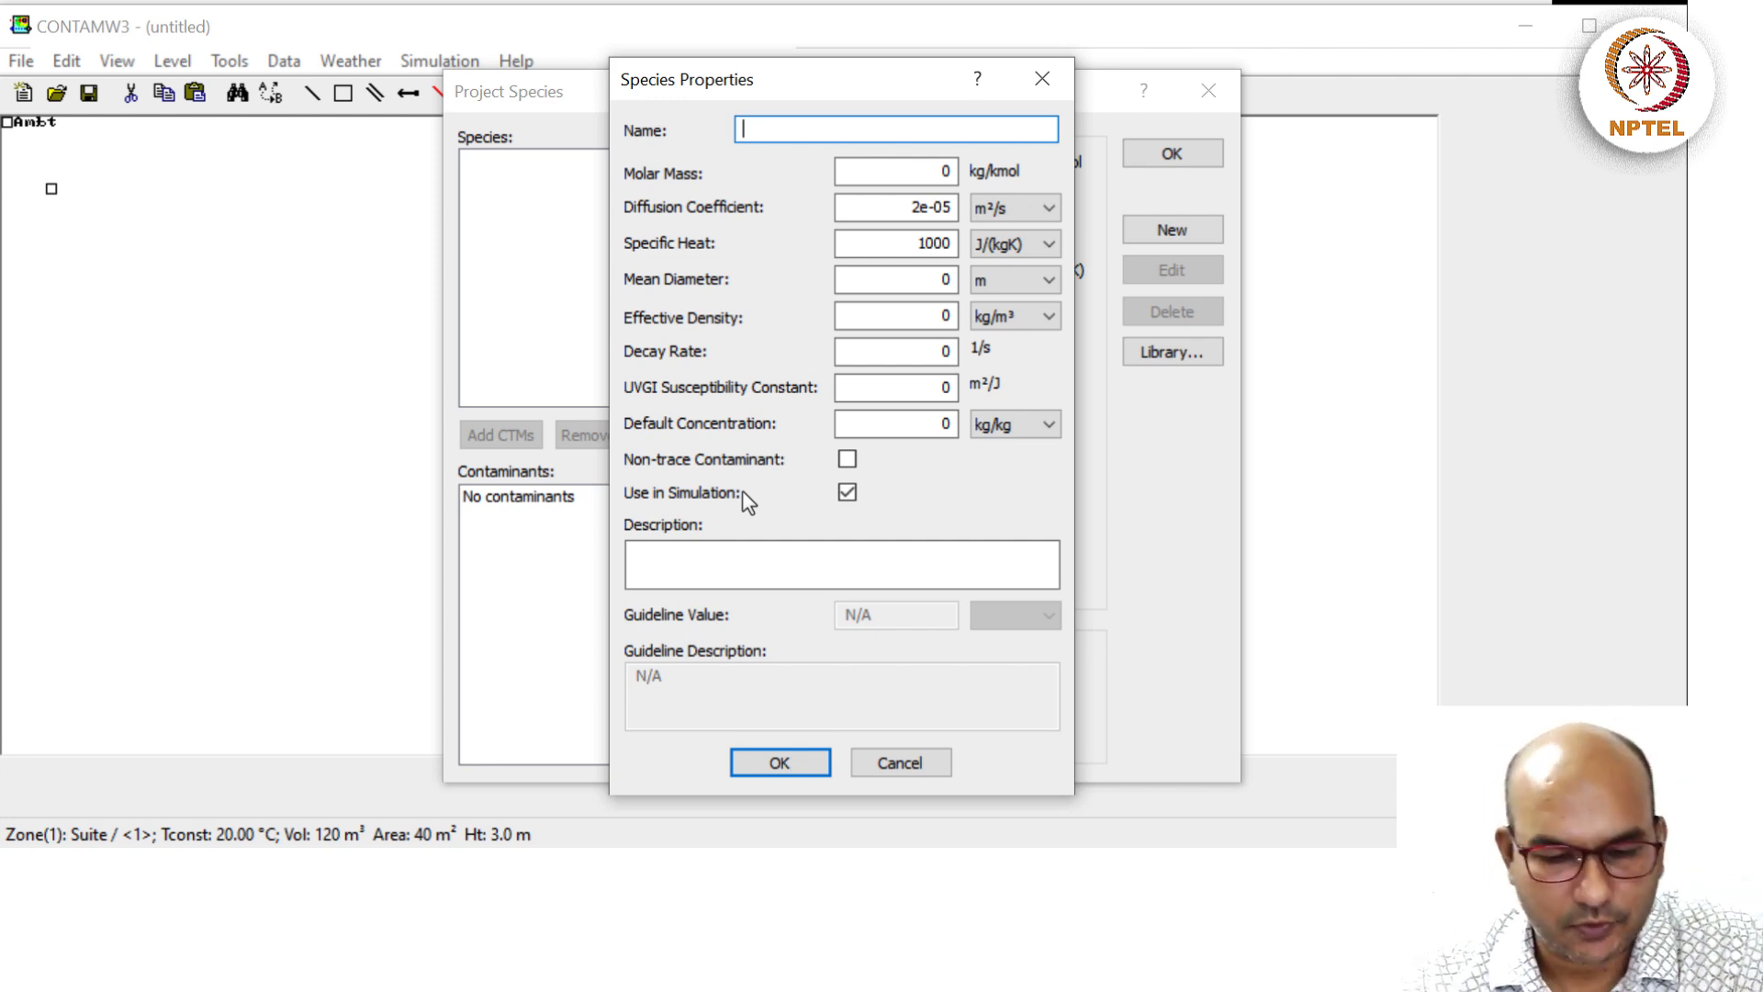
type("C")
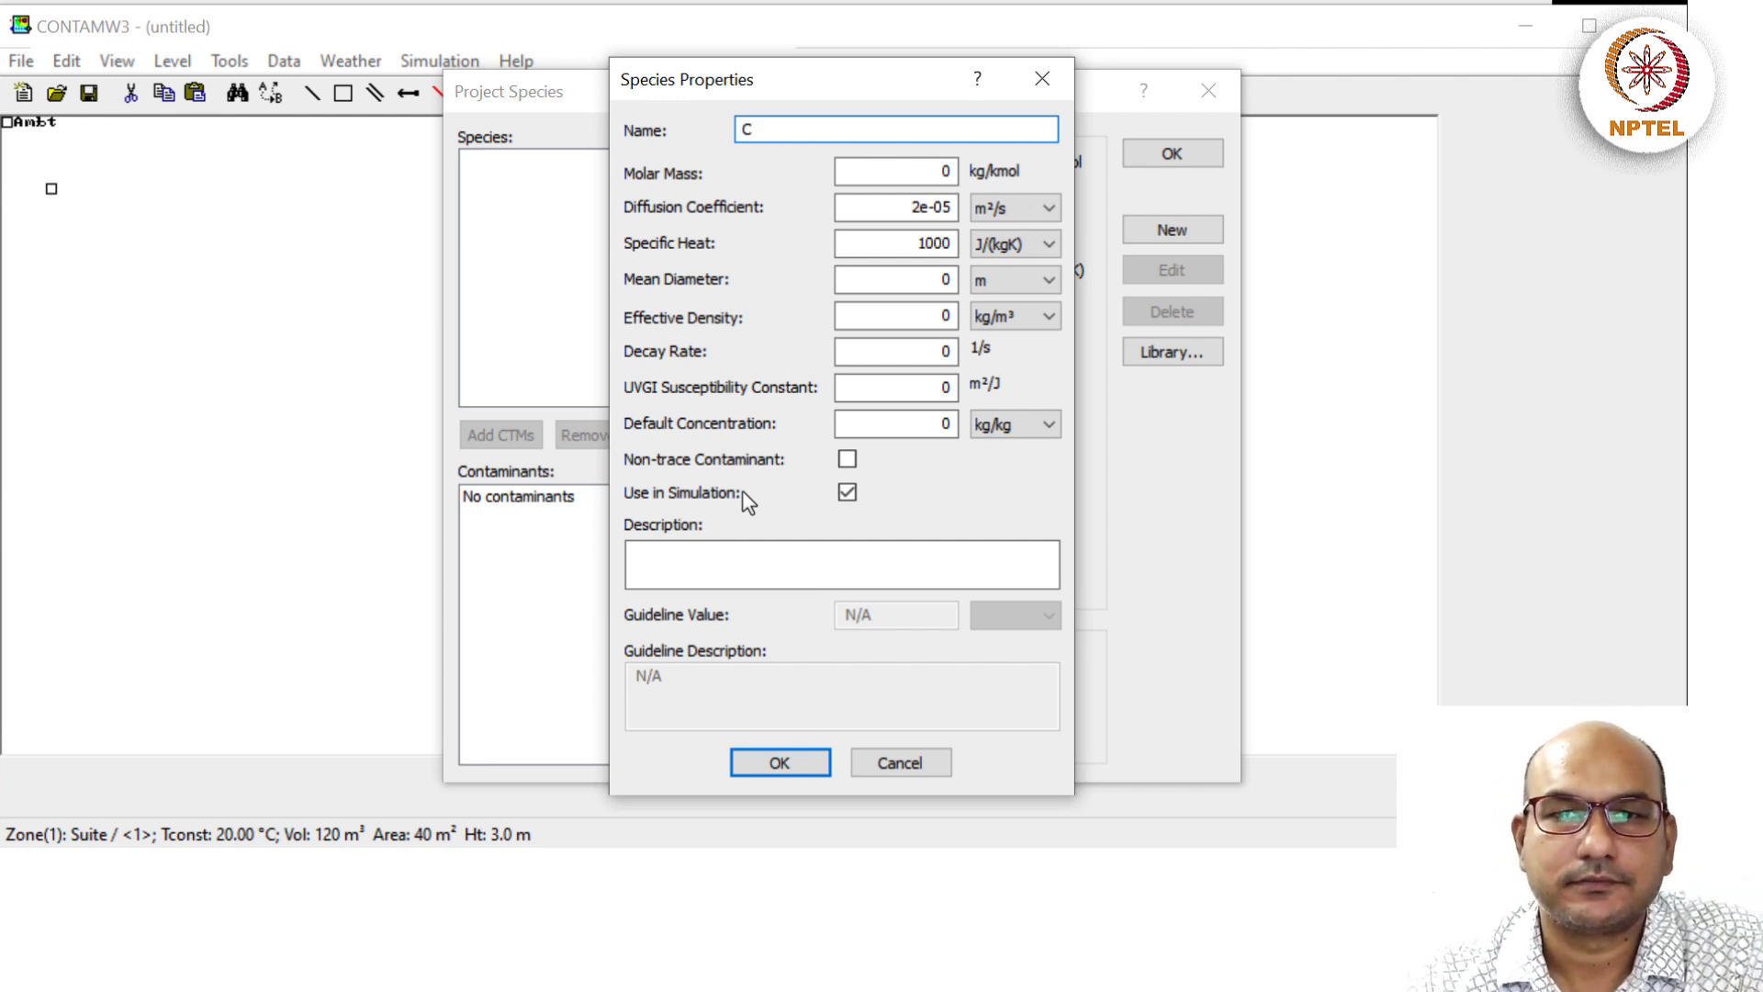
type("O2")
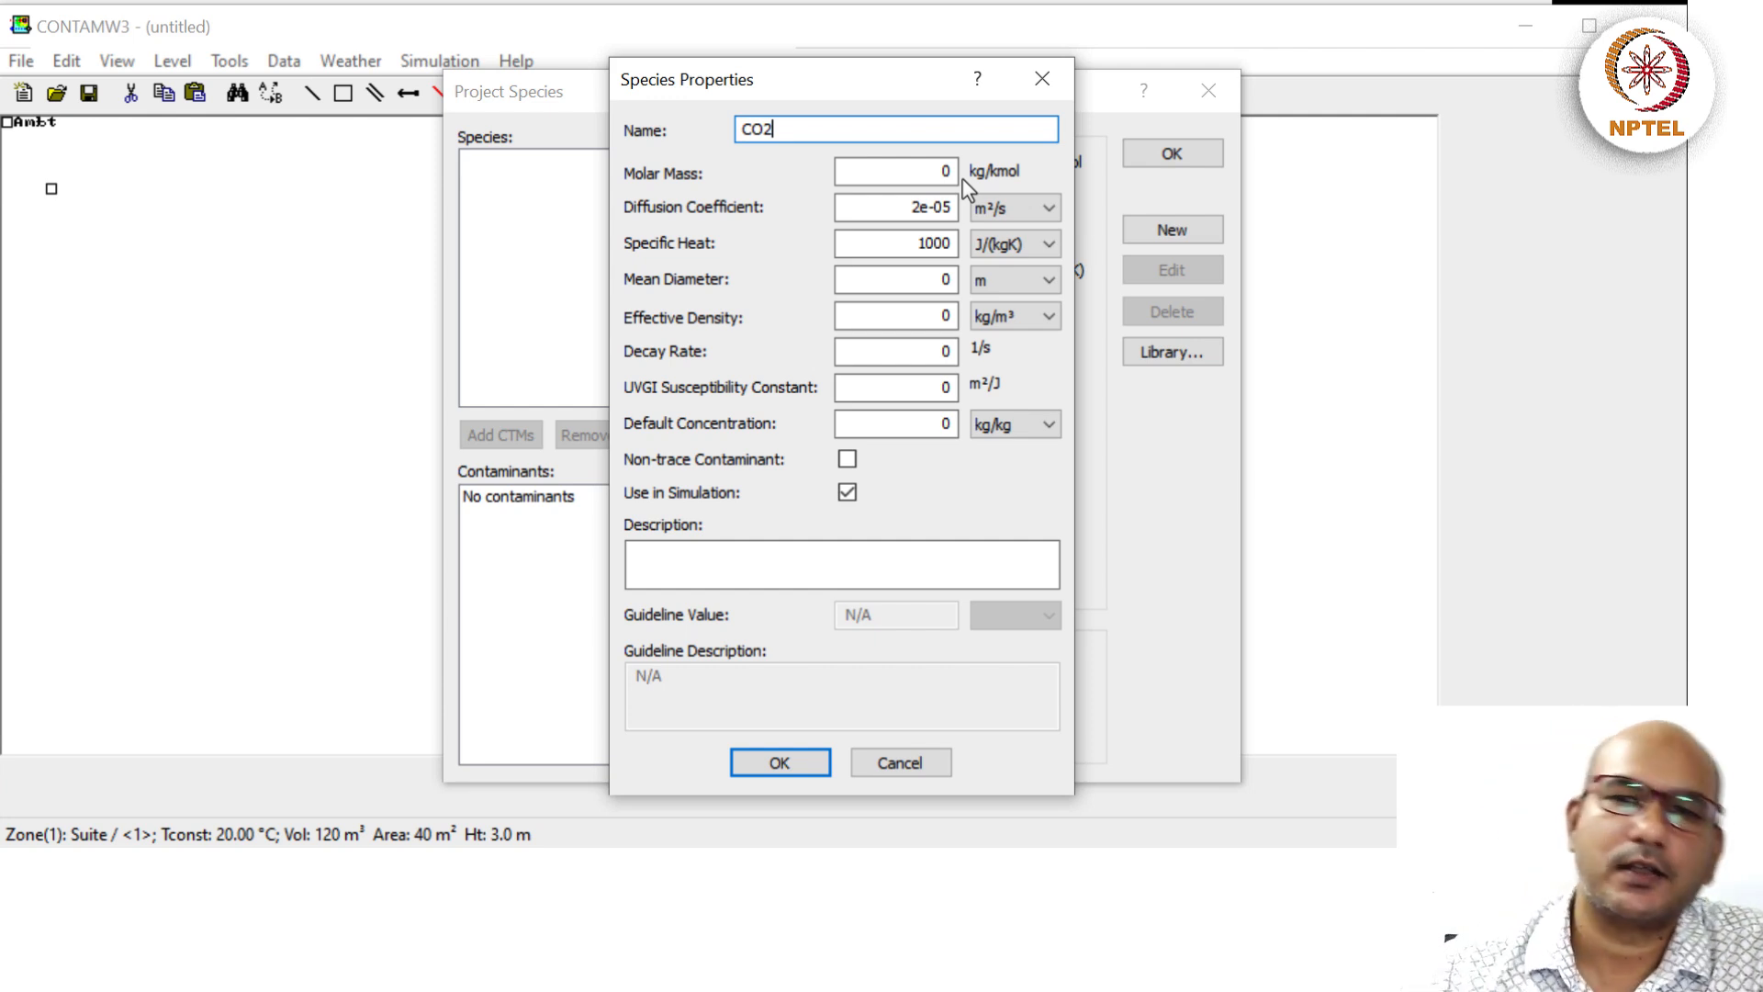
left_click(938, 173)
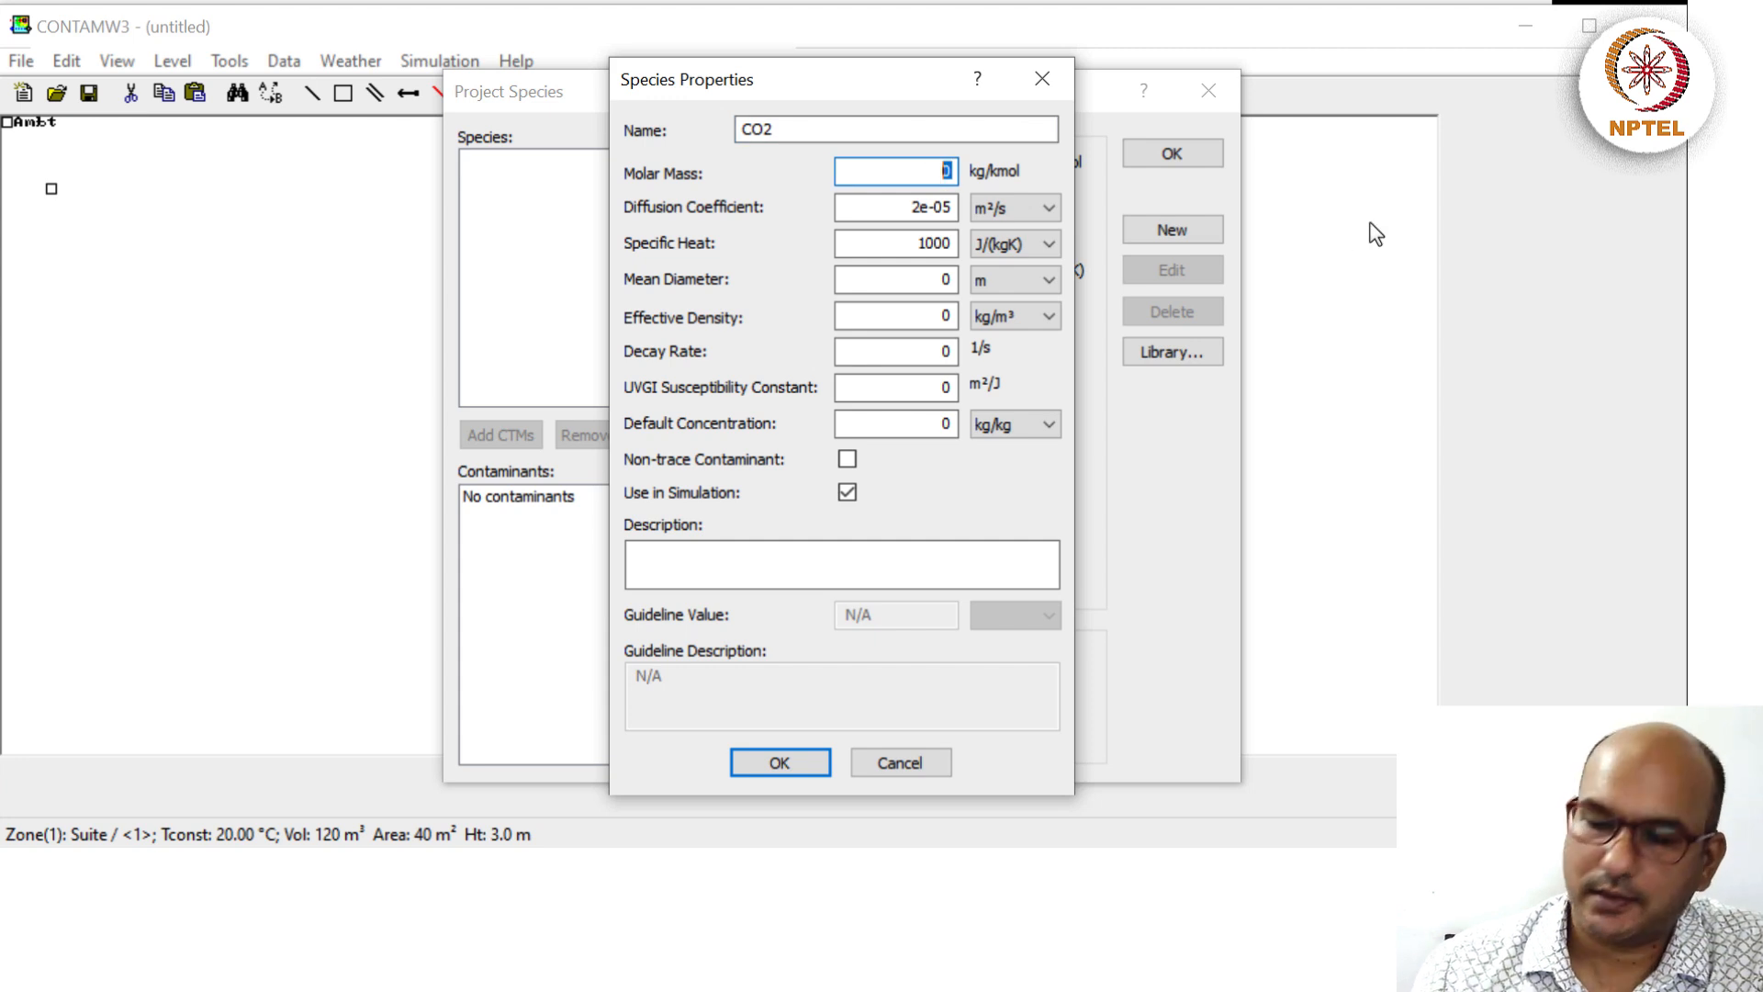
key("BackSpace")
type("44")
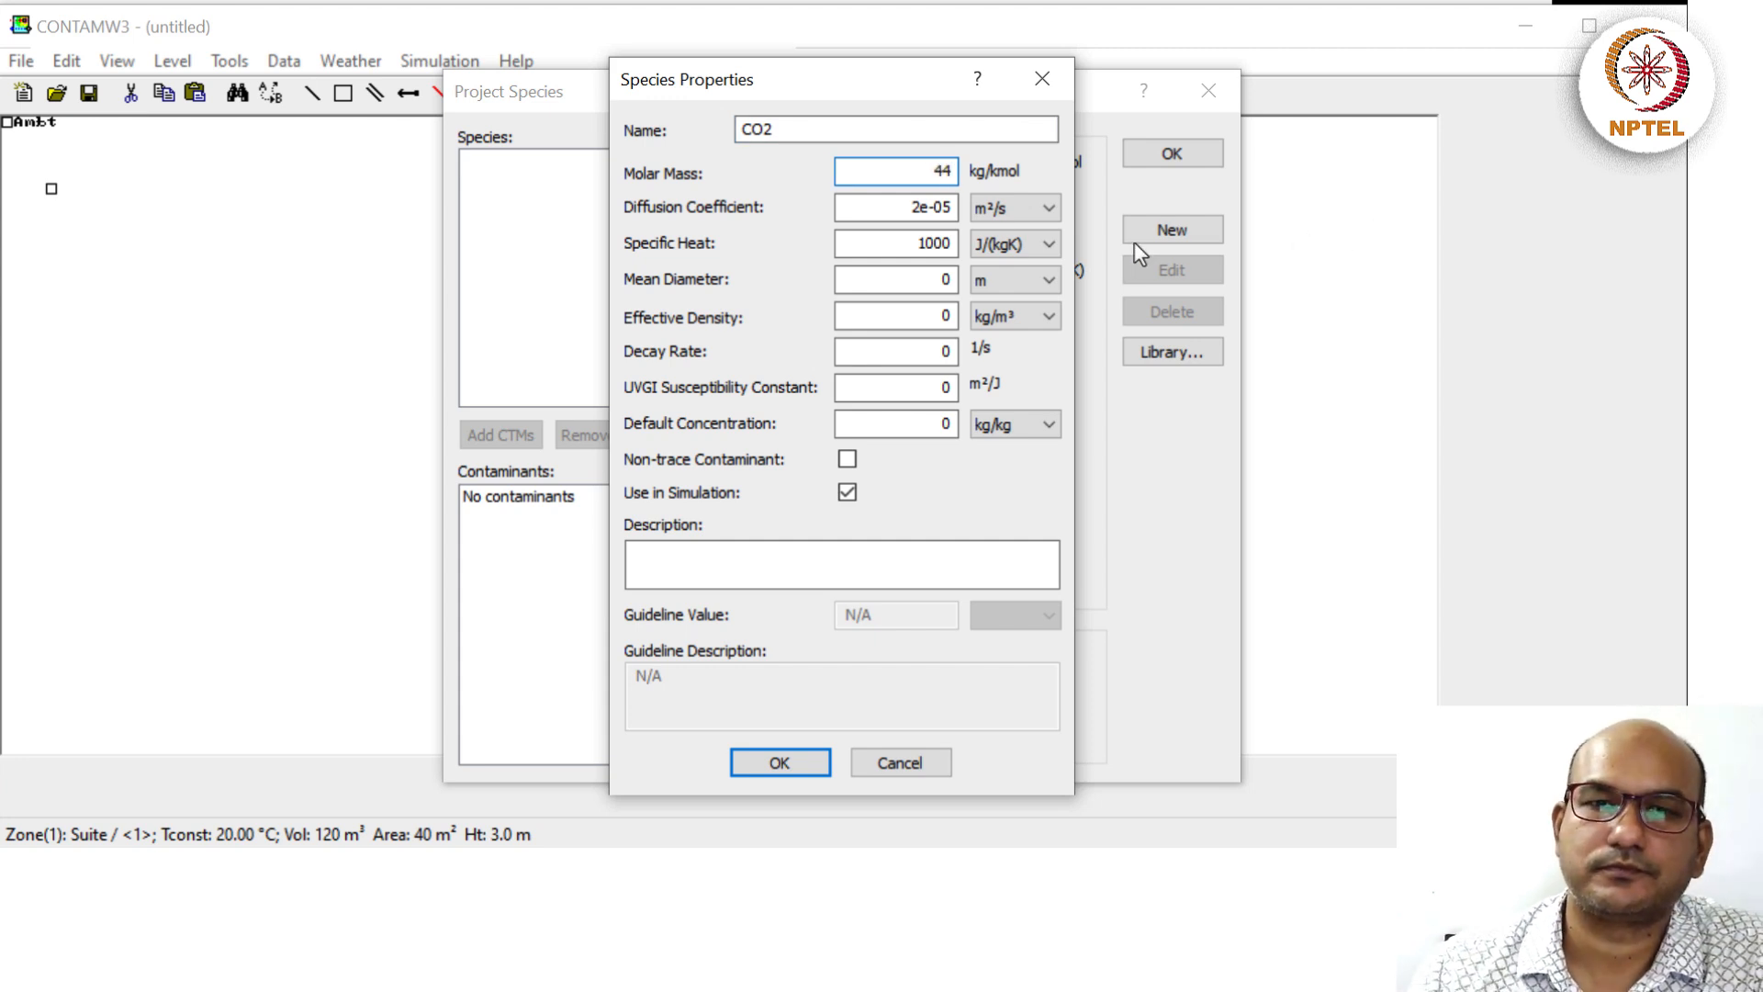
key("Tab")
key("Tab")
key("Tab")
key("Tab")
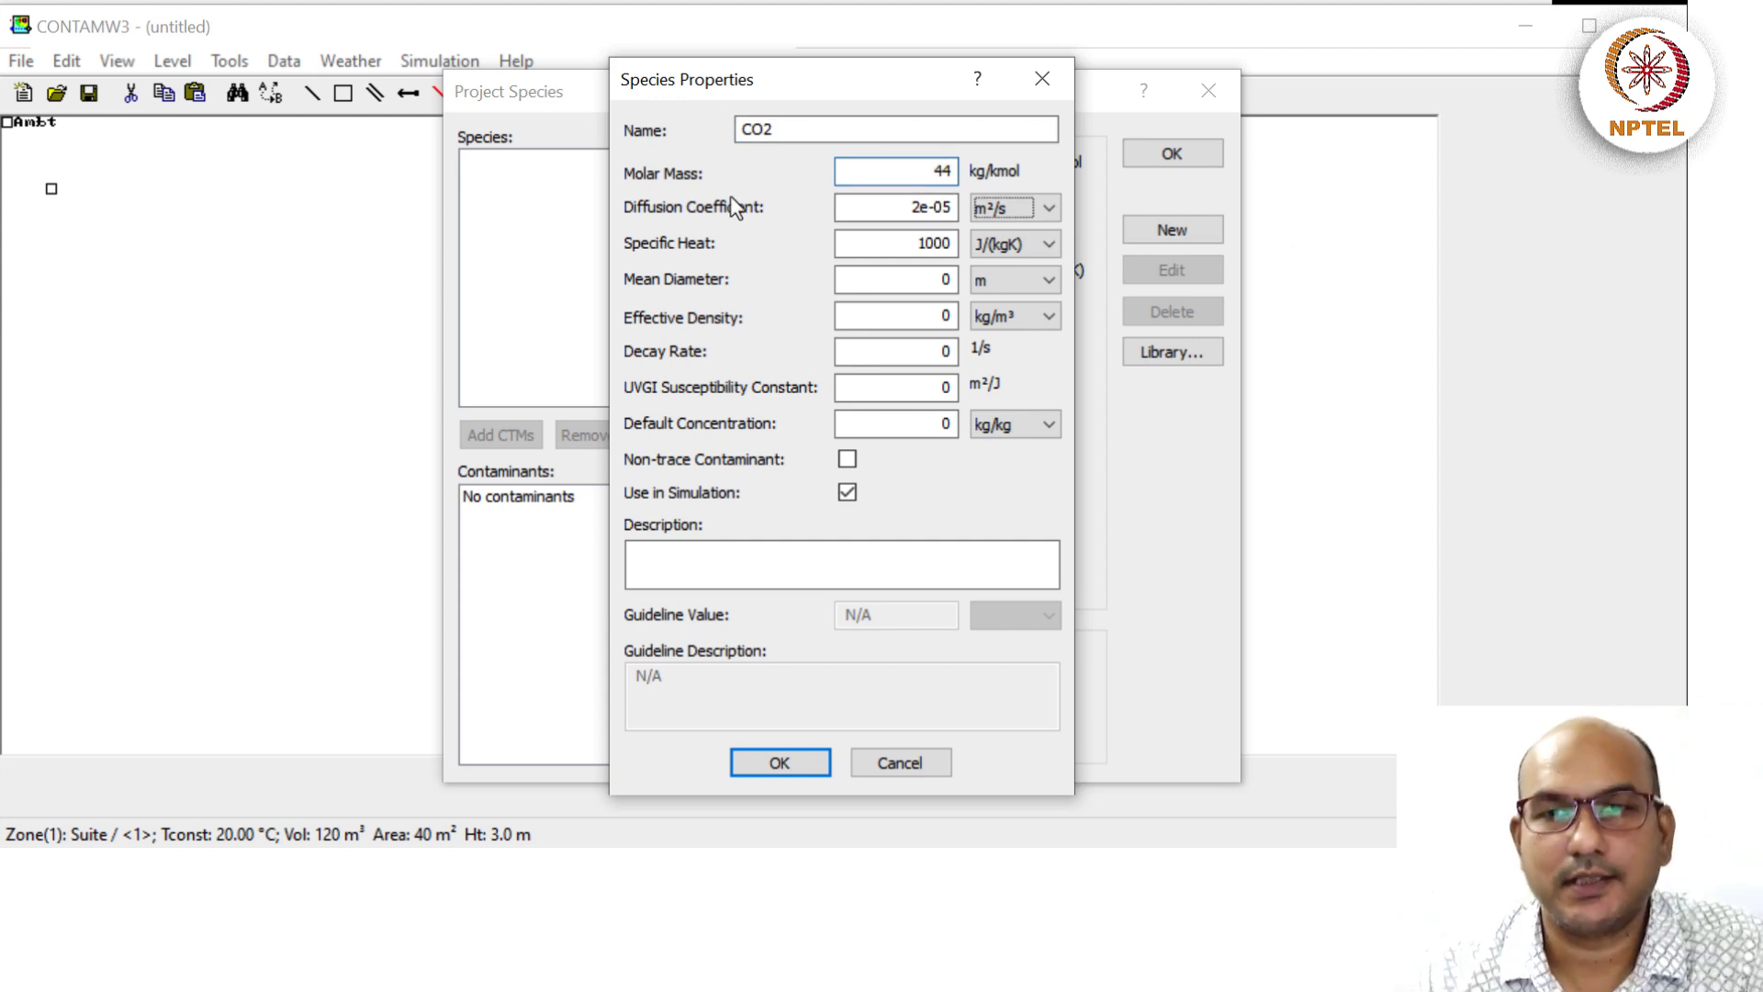
key("Tab")
key("Tab")
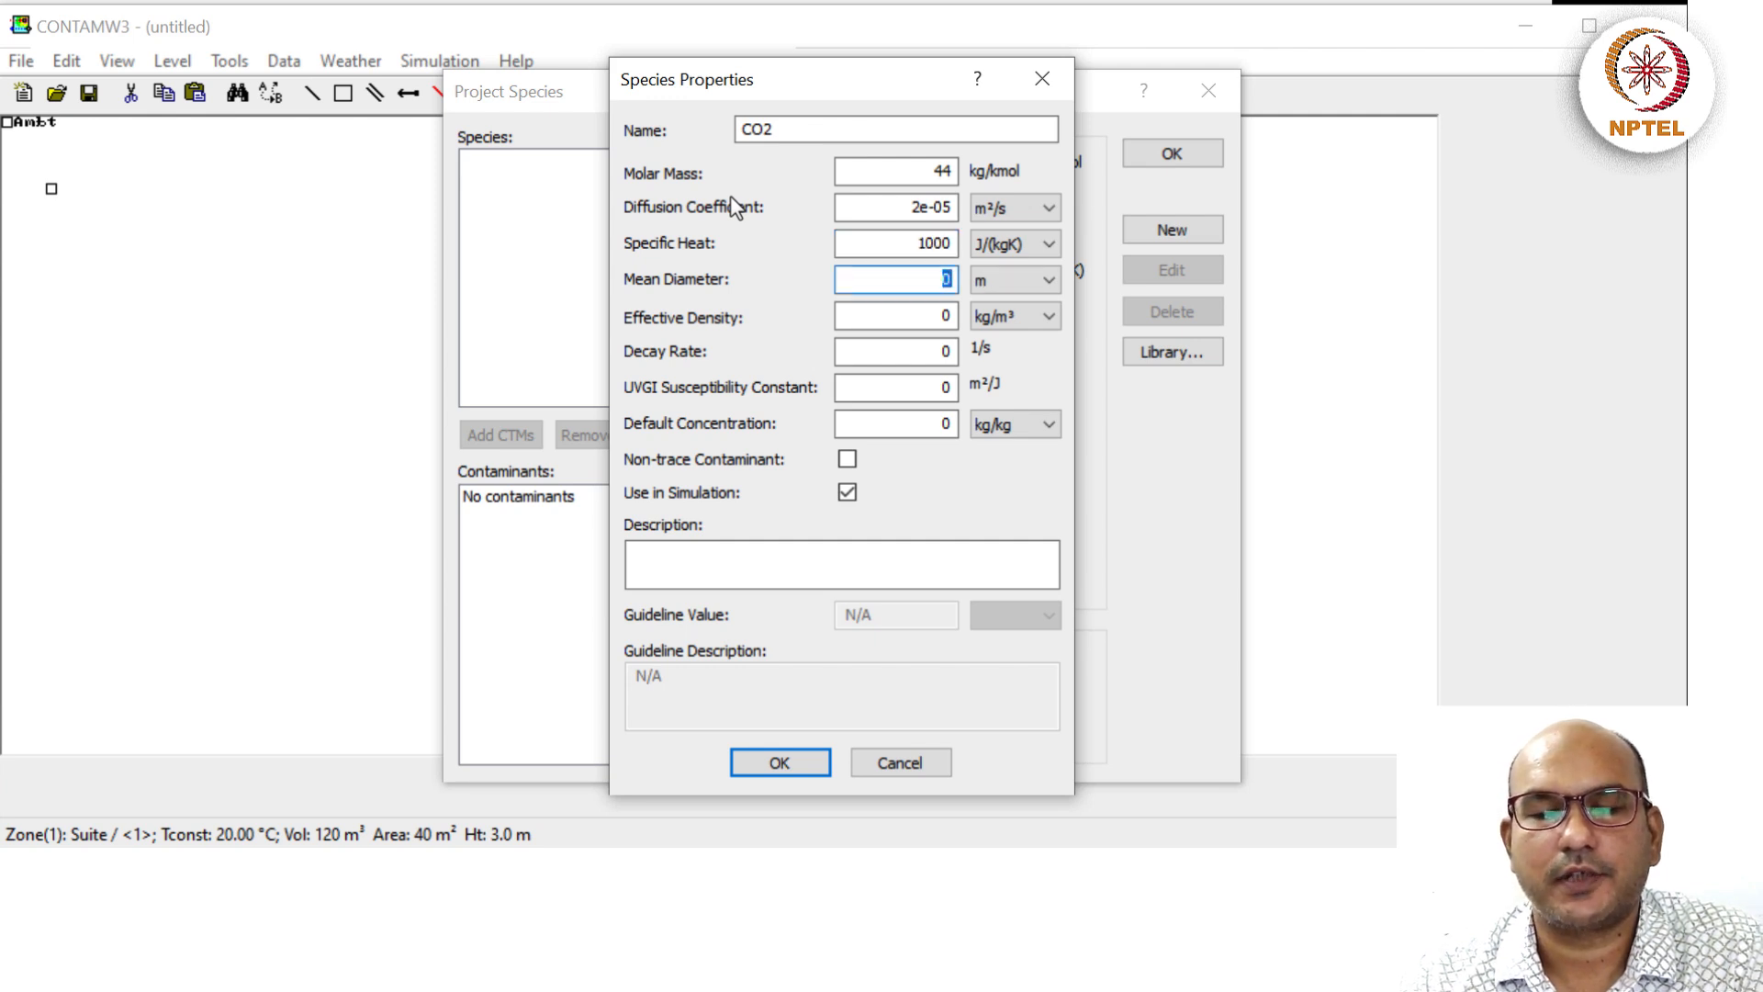
key("Tab")
key("Tab")
key("Tab")
key("Tab")
key("Tab")
key("Tab")
key("Tab")
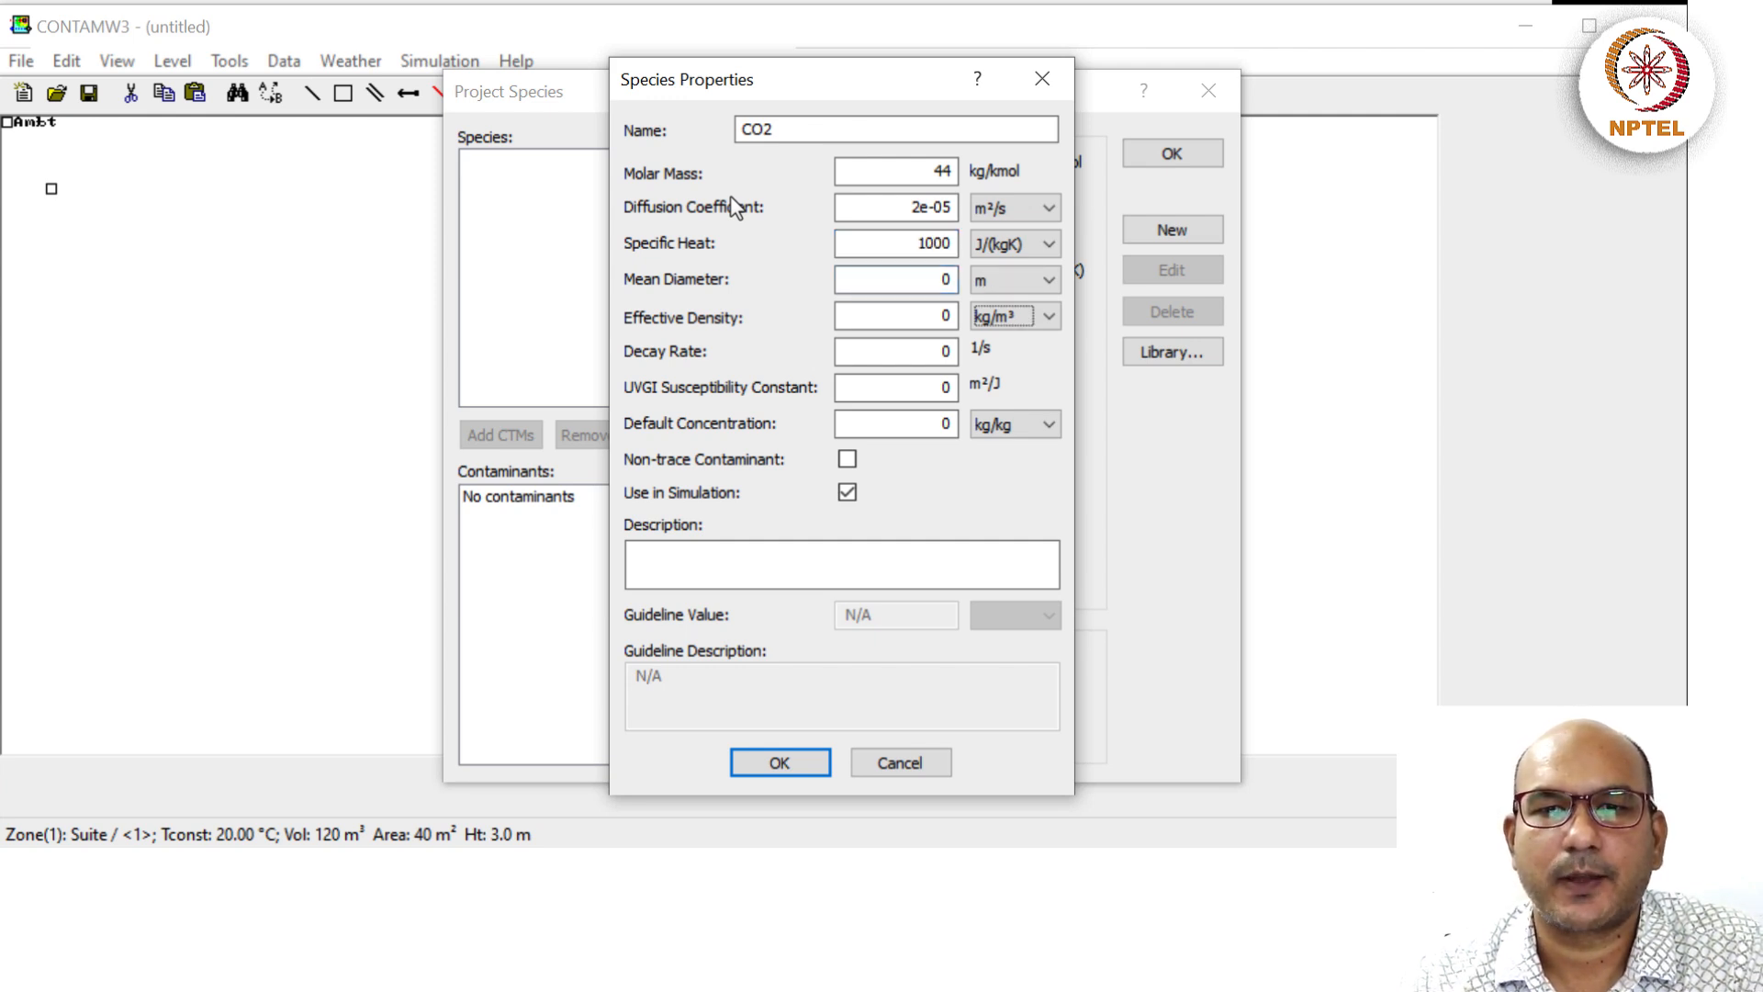
key("shift+Tab")
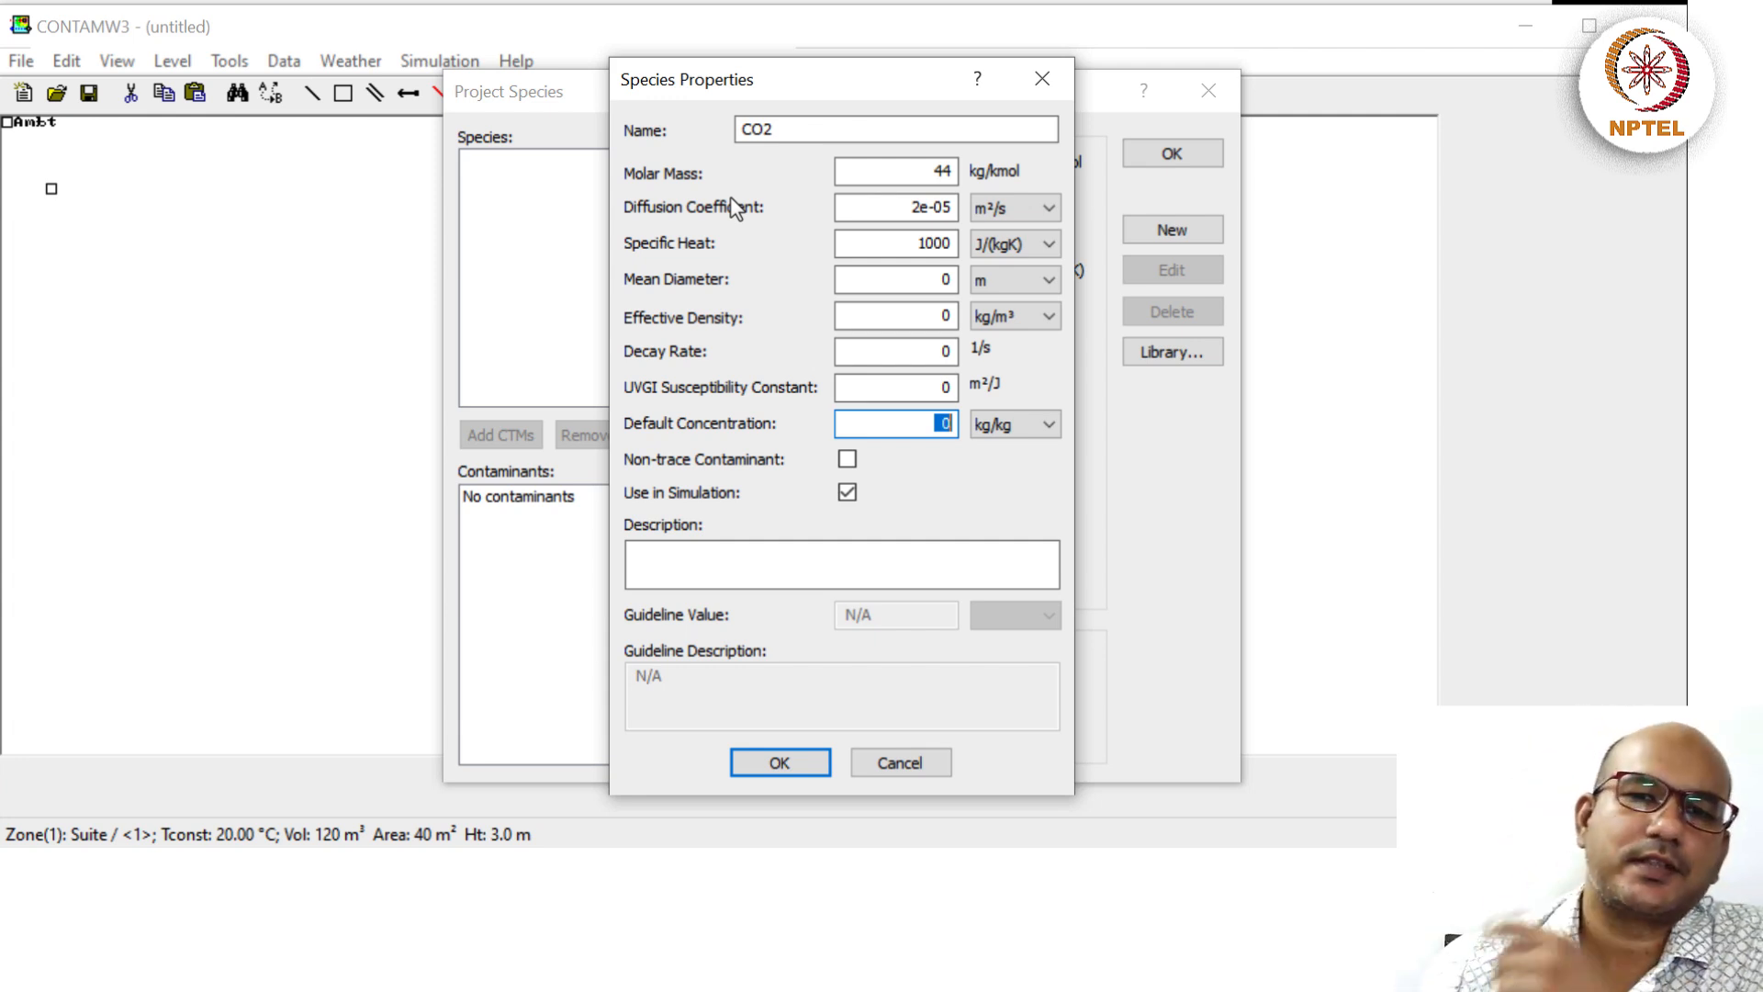
Give CO2 a default concentration of 400 ppm and save the species.
left_click(1005, 424)
left_click(997, 468)
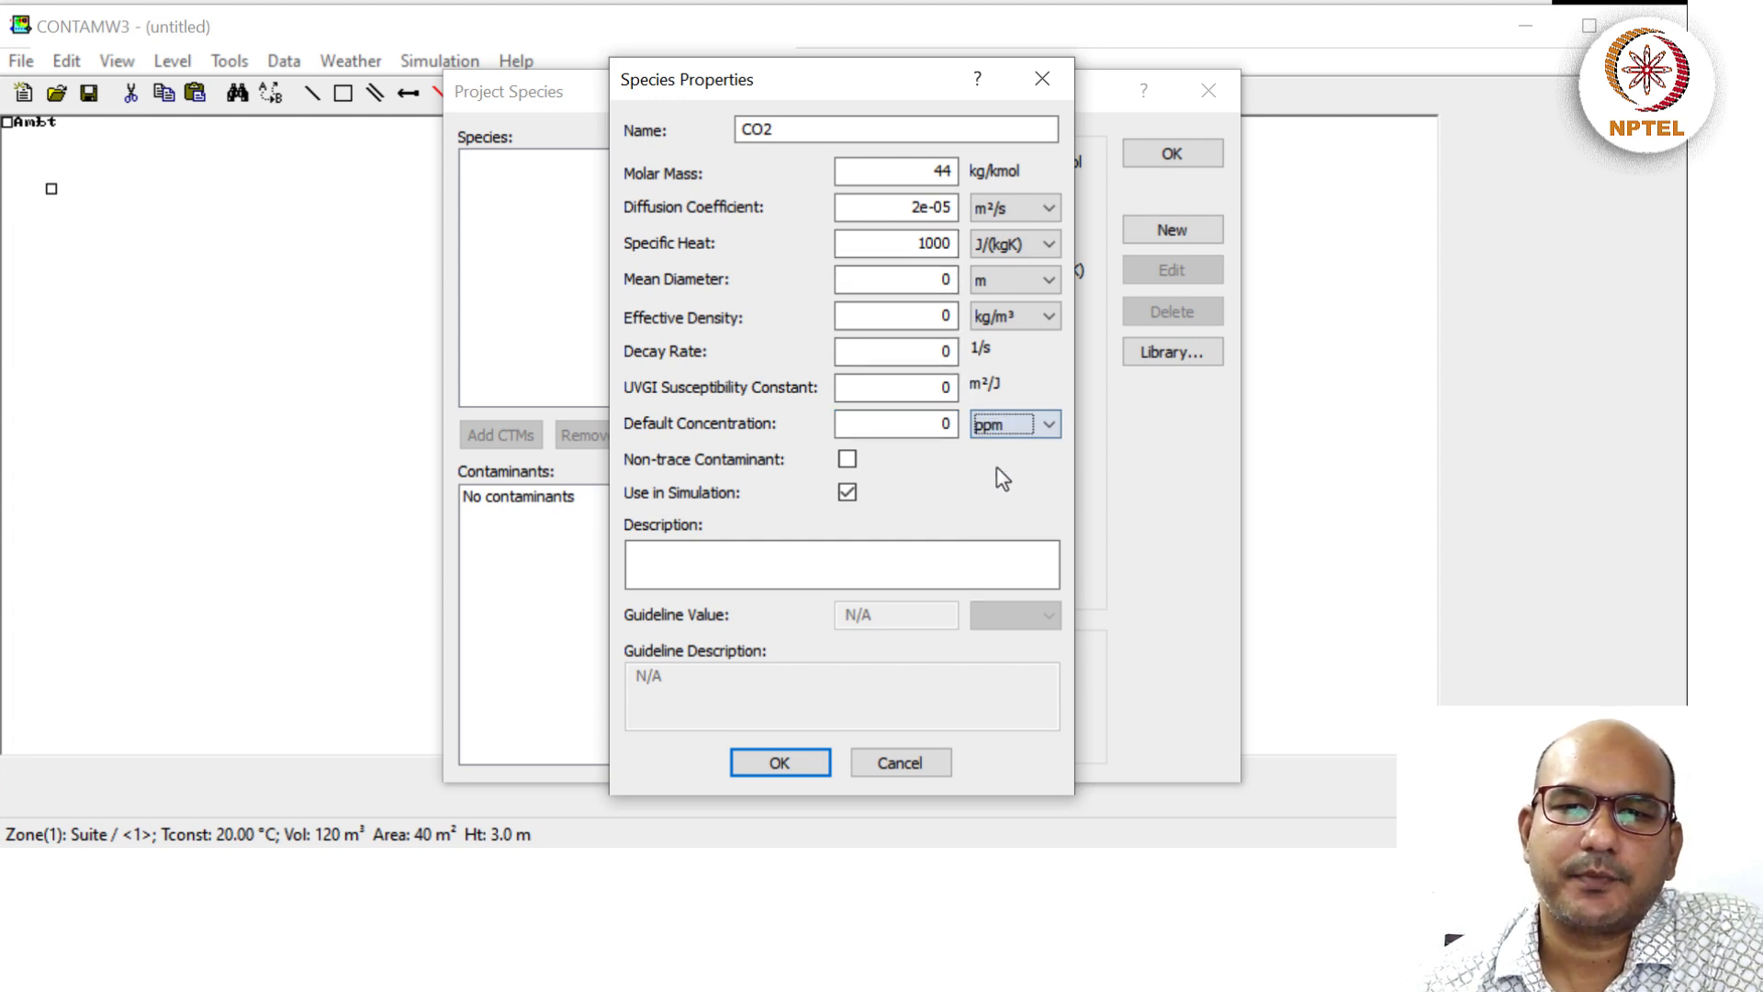
double_click(937, 422)
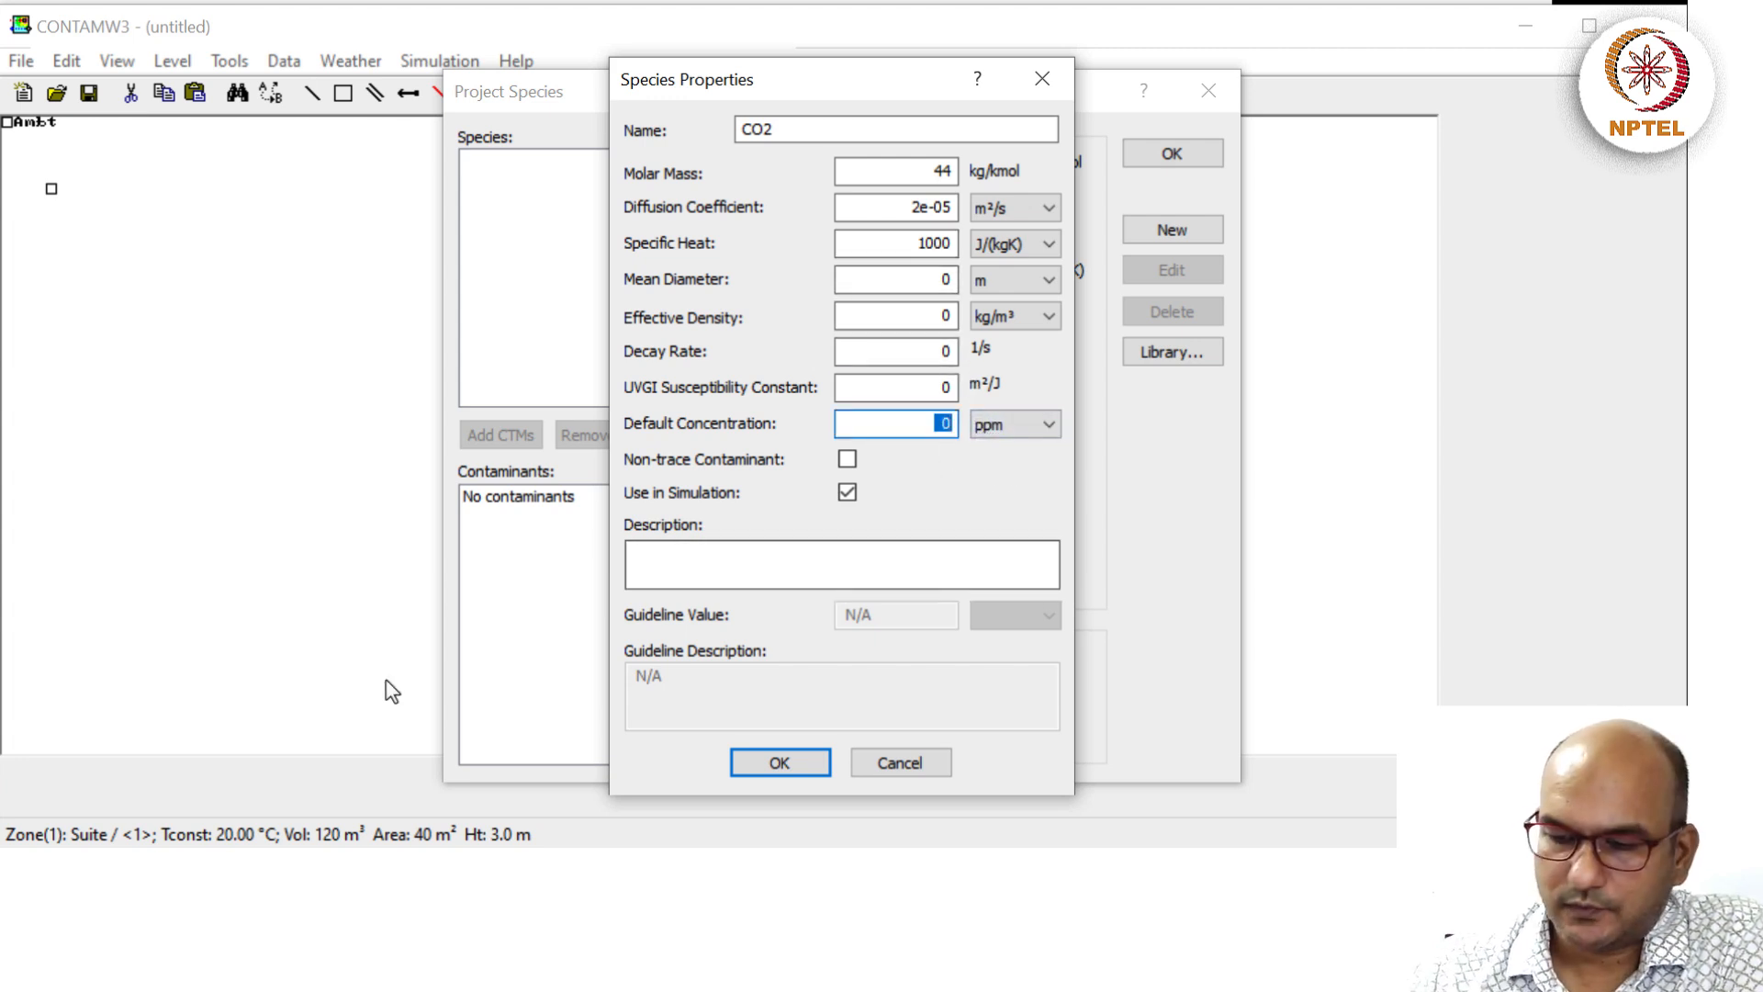
type("400")
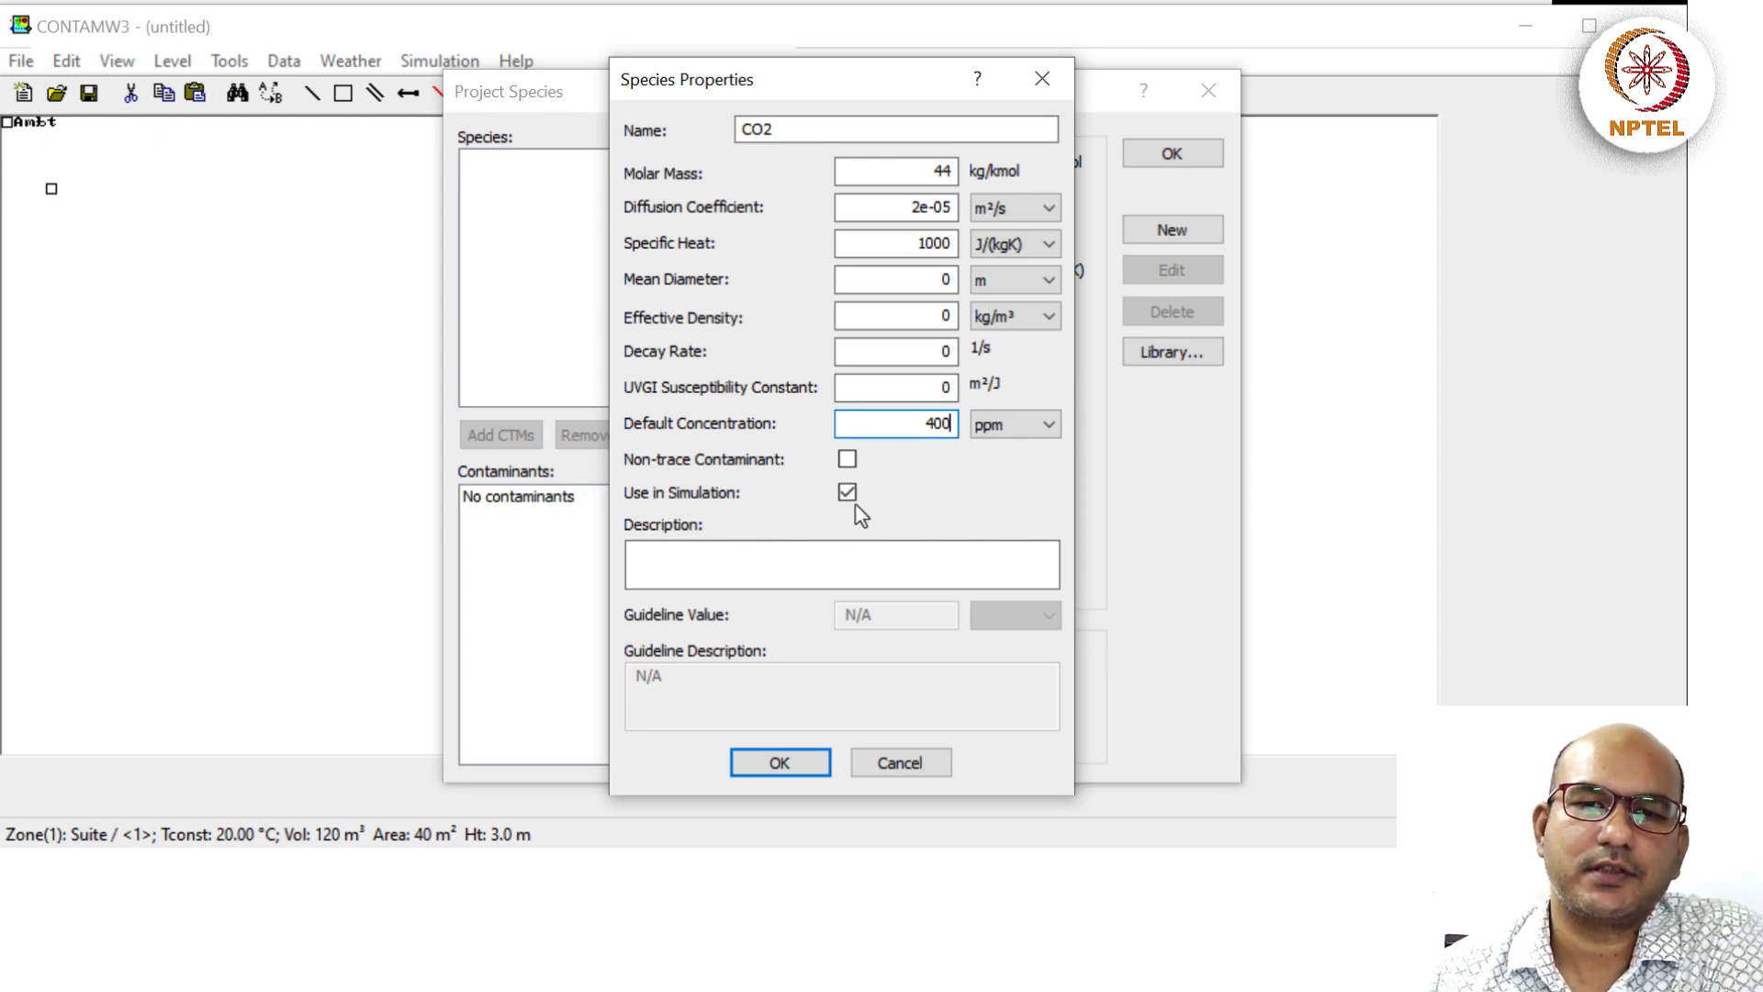
left_click(780, 762)
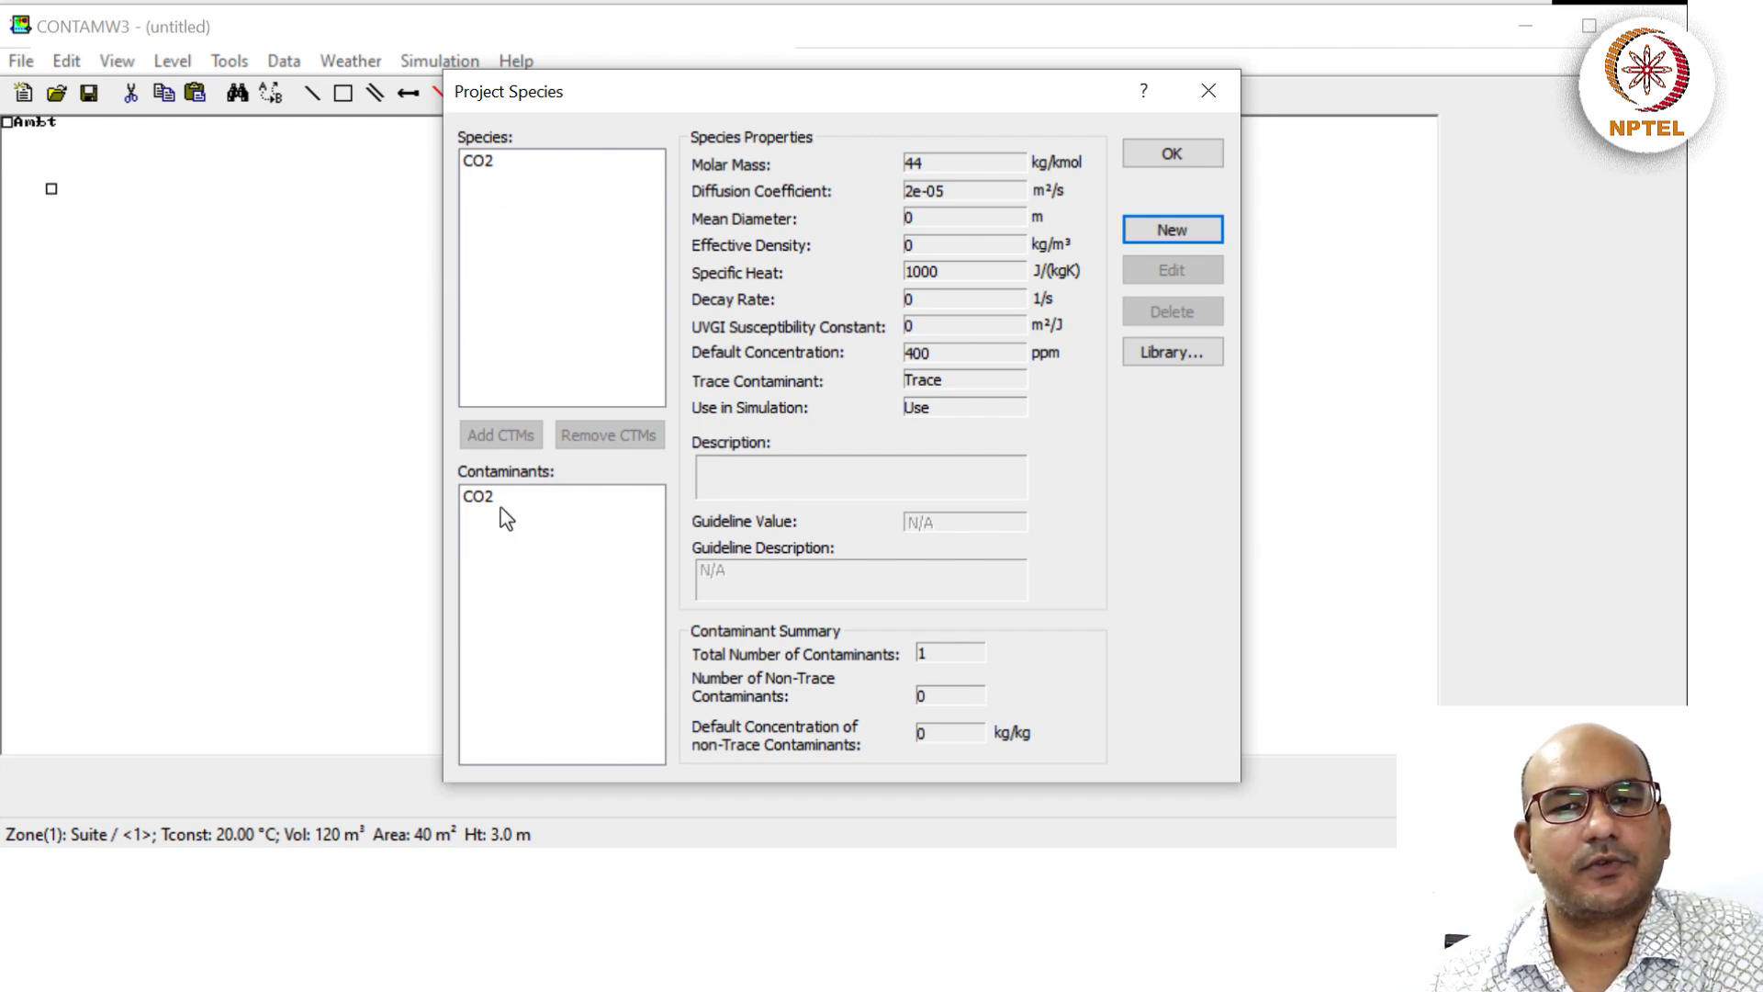
Accept the Project Species list with CO2 as its only contaminant.
left_click(1186, 152)
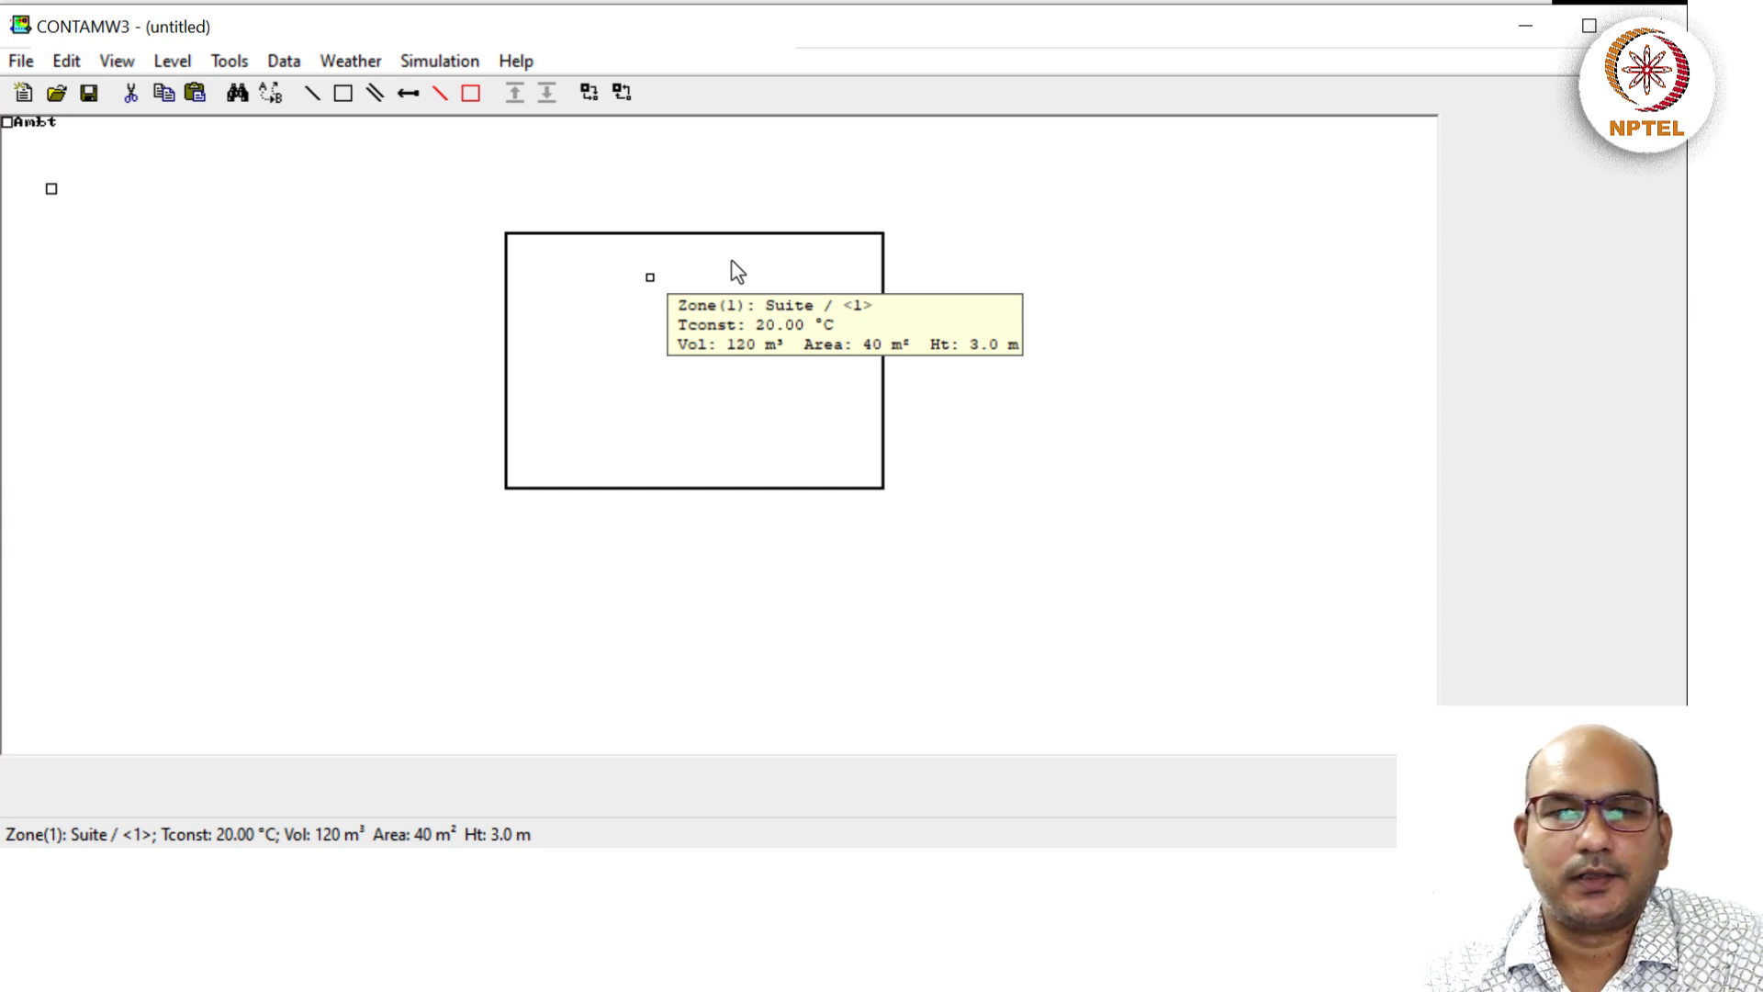
Change the Suite zone's initial CO2 concentration from 400 to 0 ppm in its Contaminant Data.
double_click(648, 279)
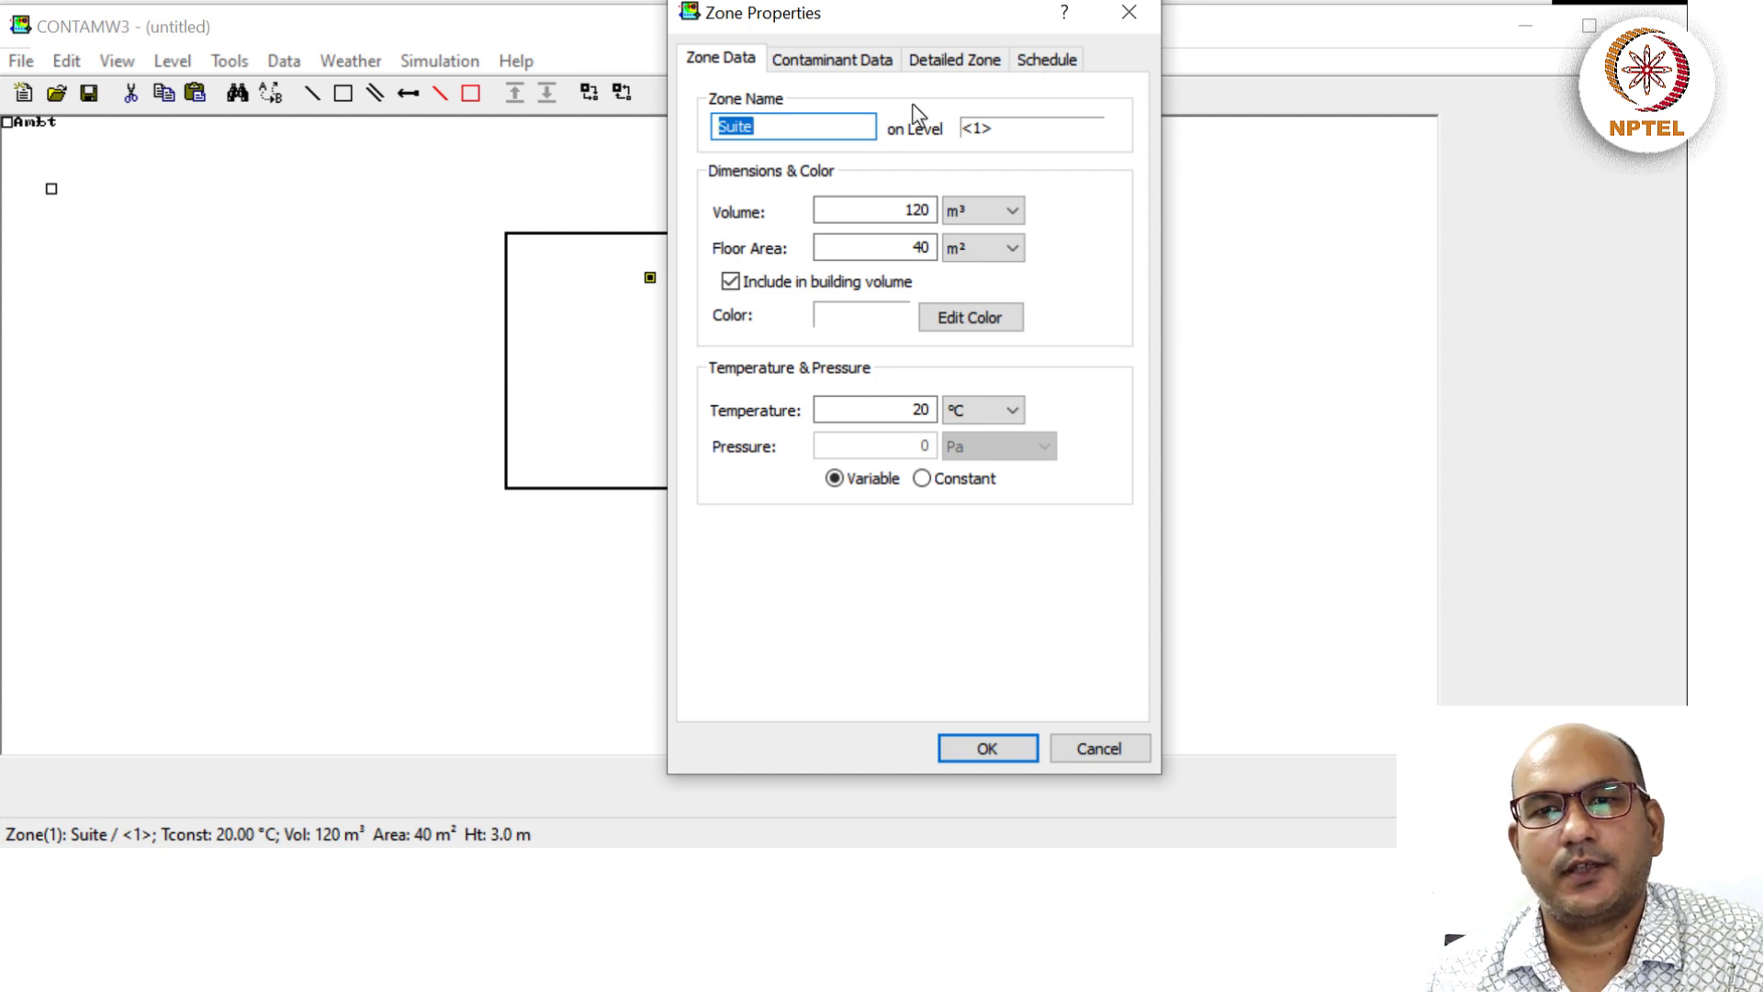
left_click(1129, 12)
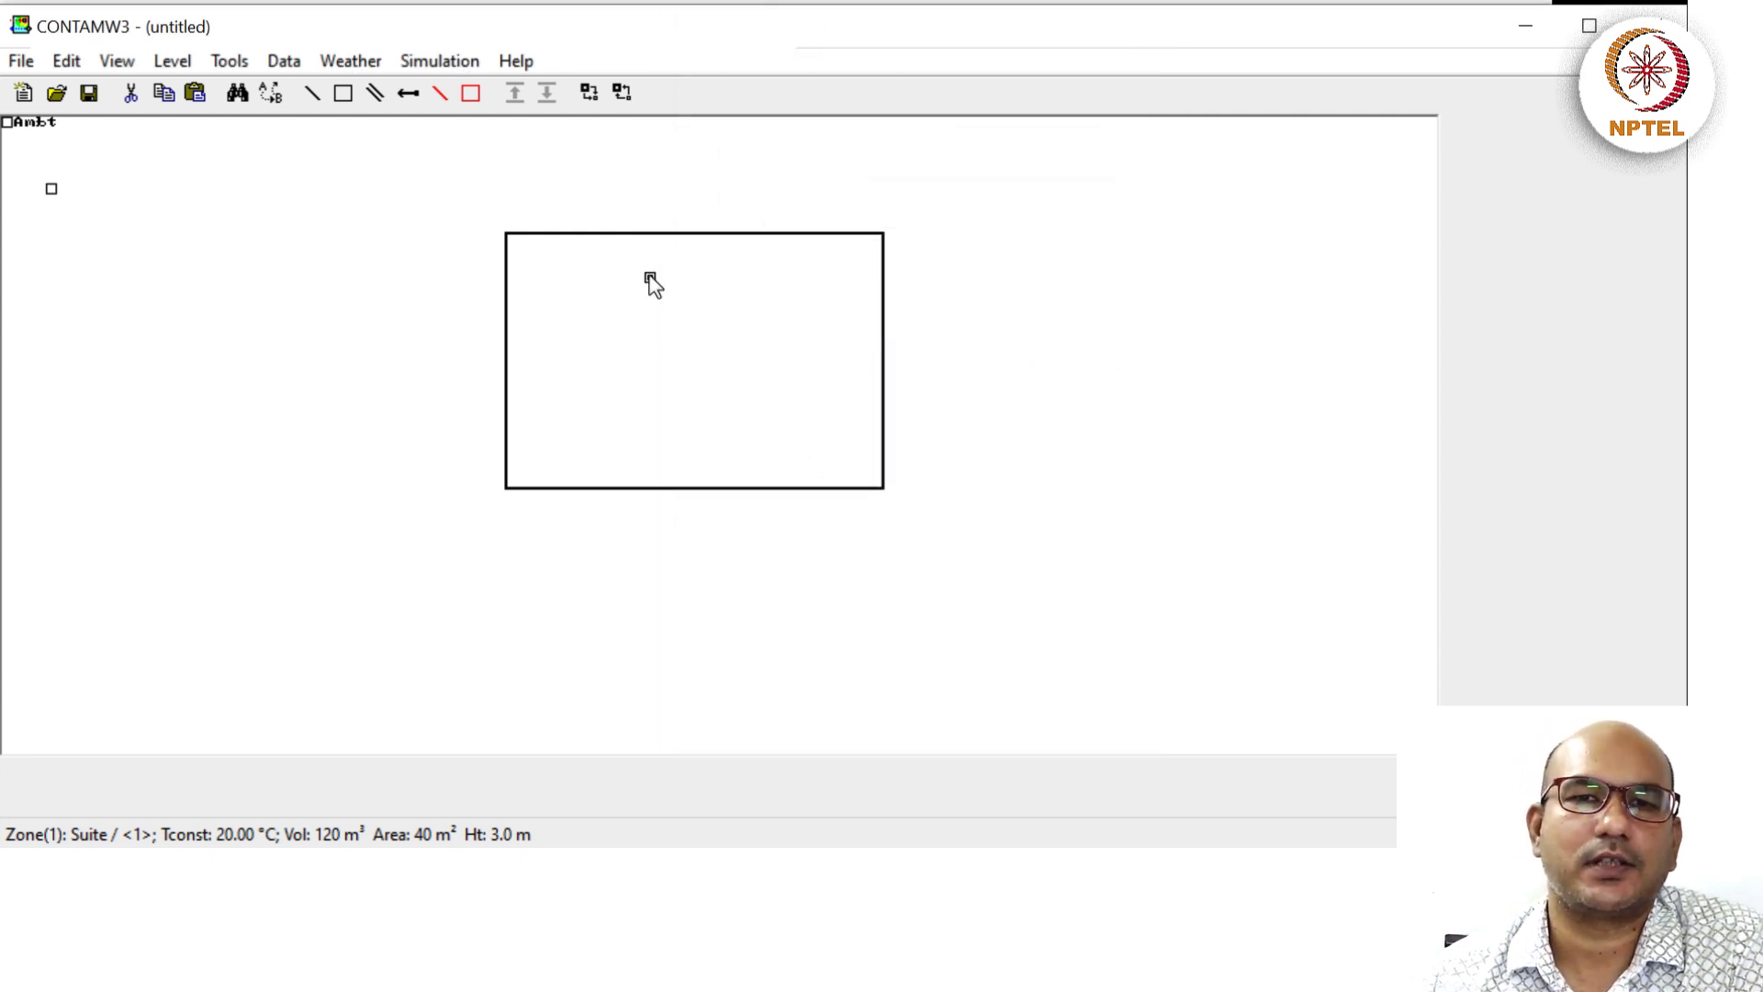
left_click(649, 312)
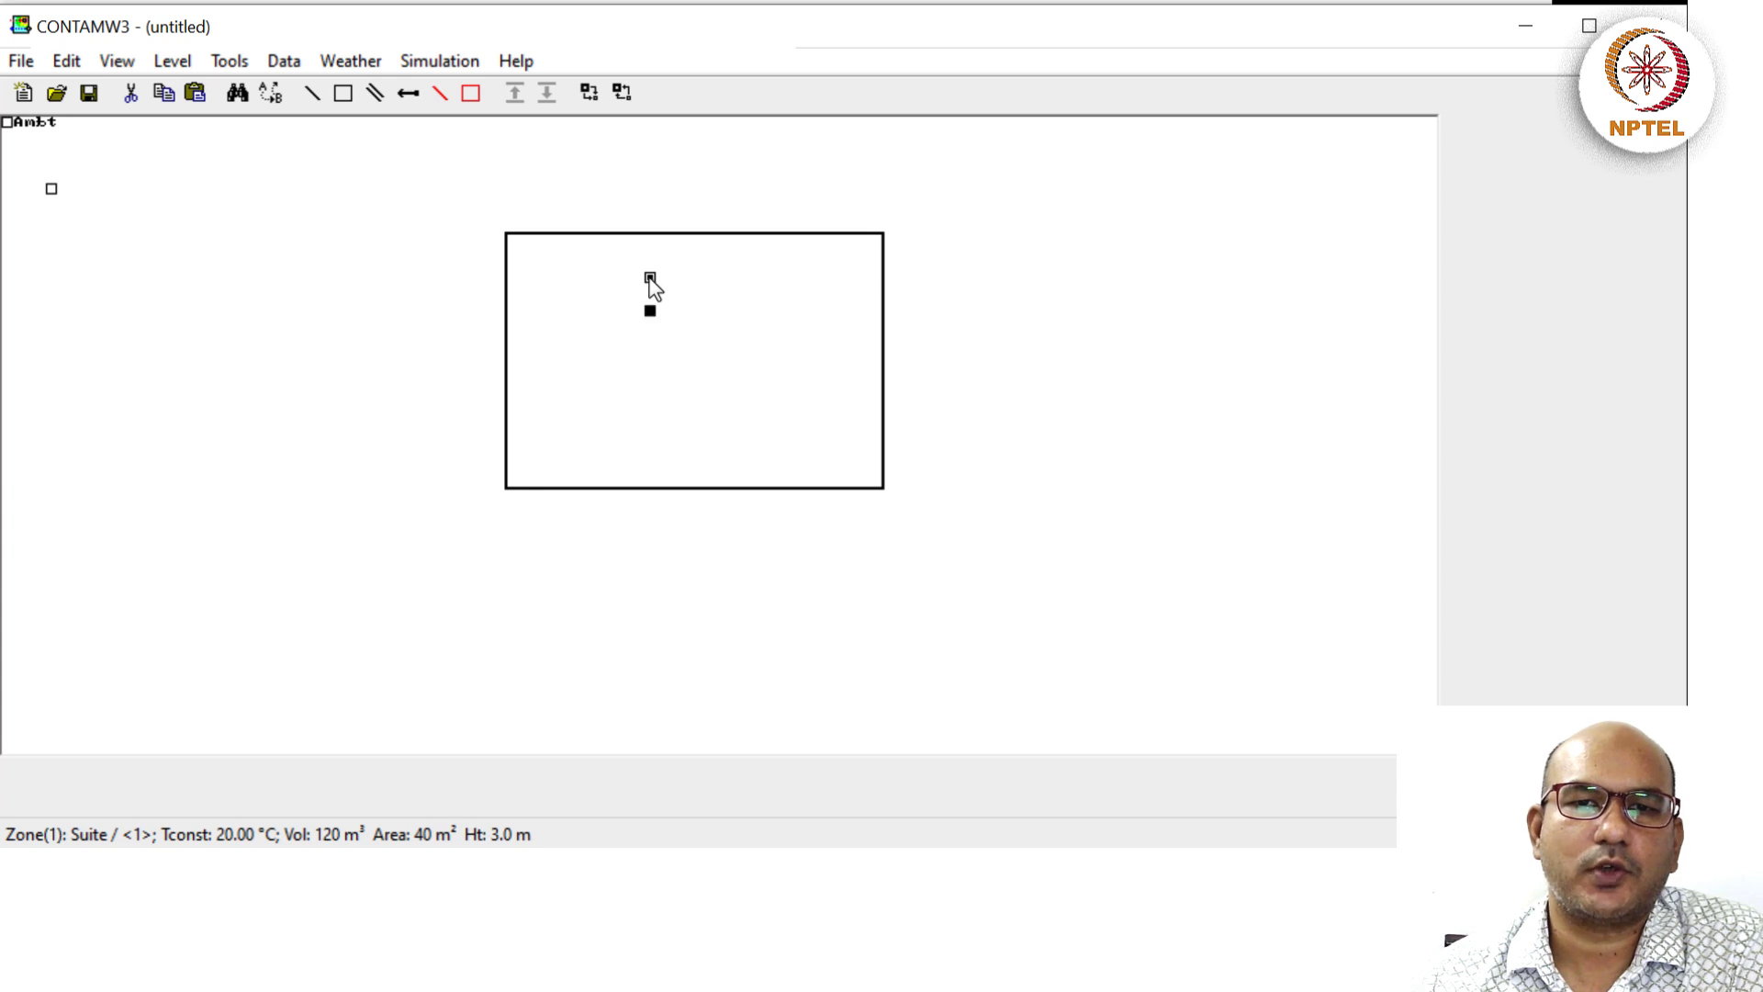
double_click(649, 278)
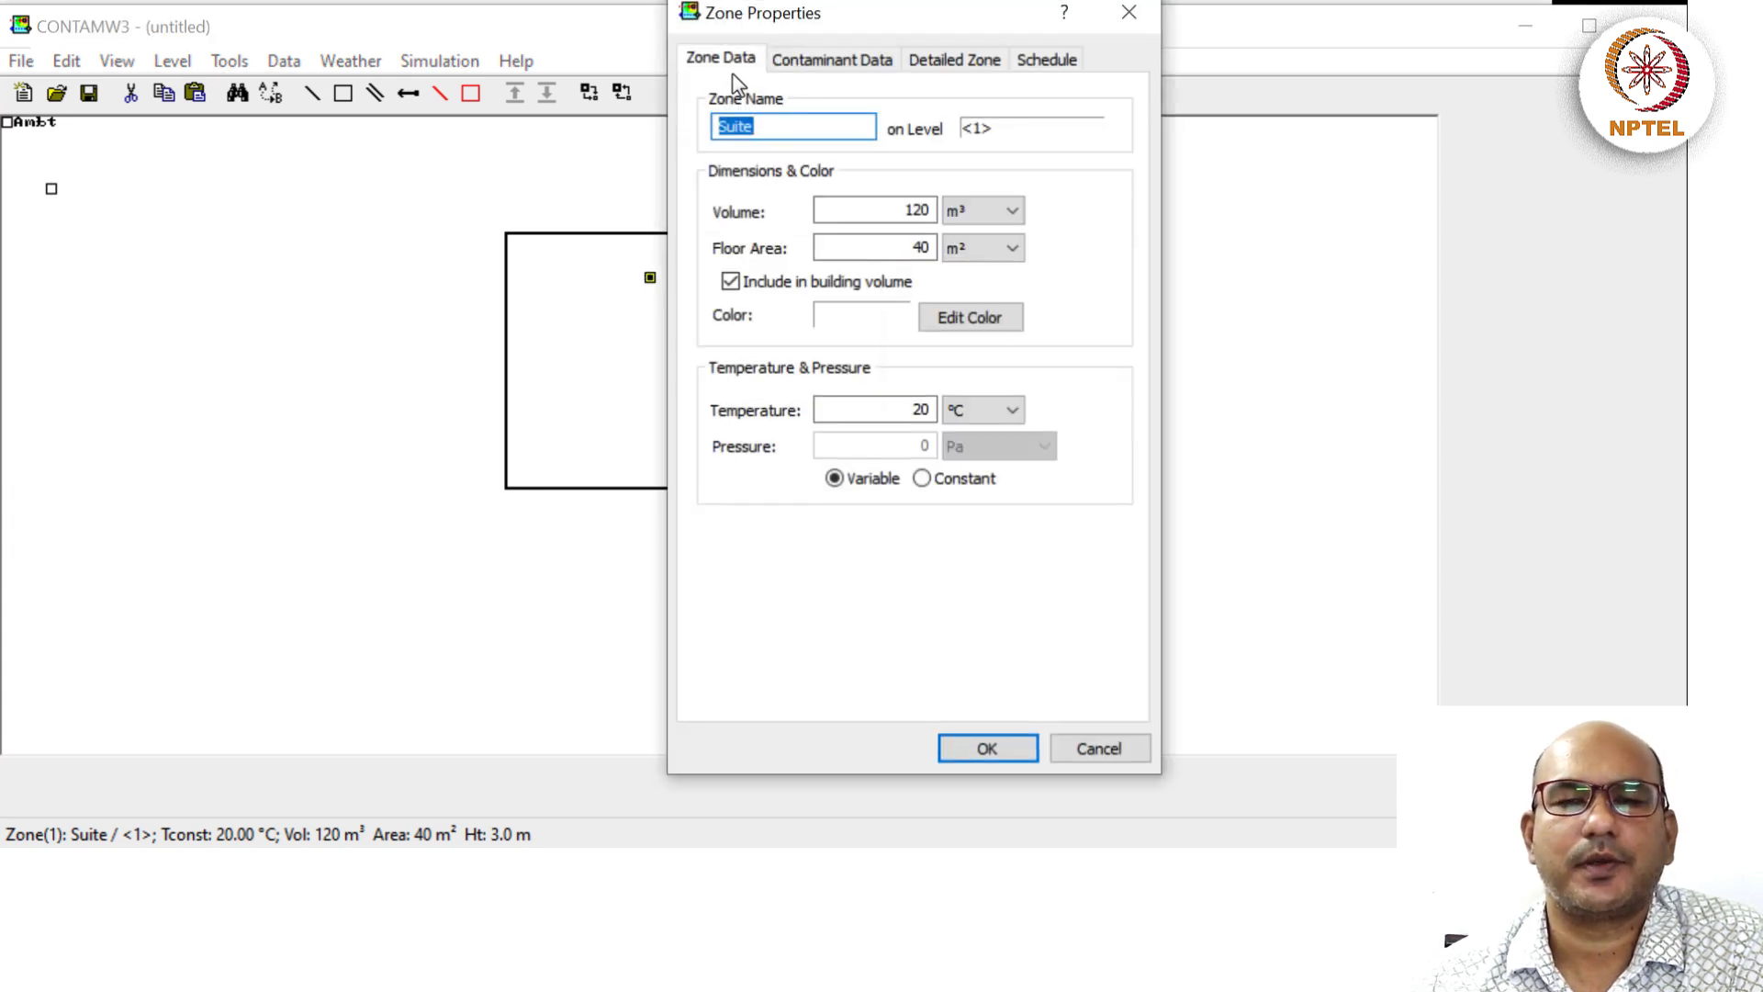
left_click(776, 129)
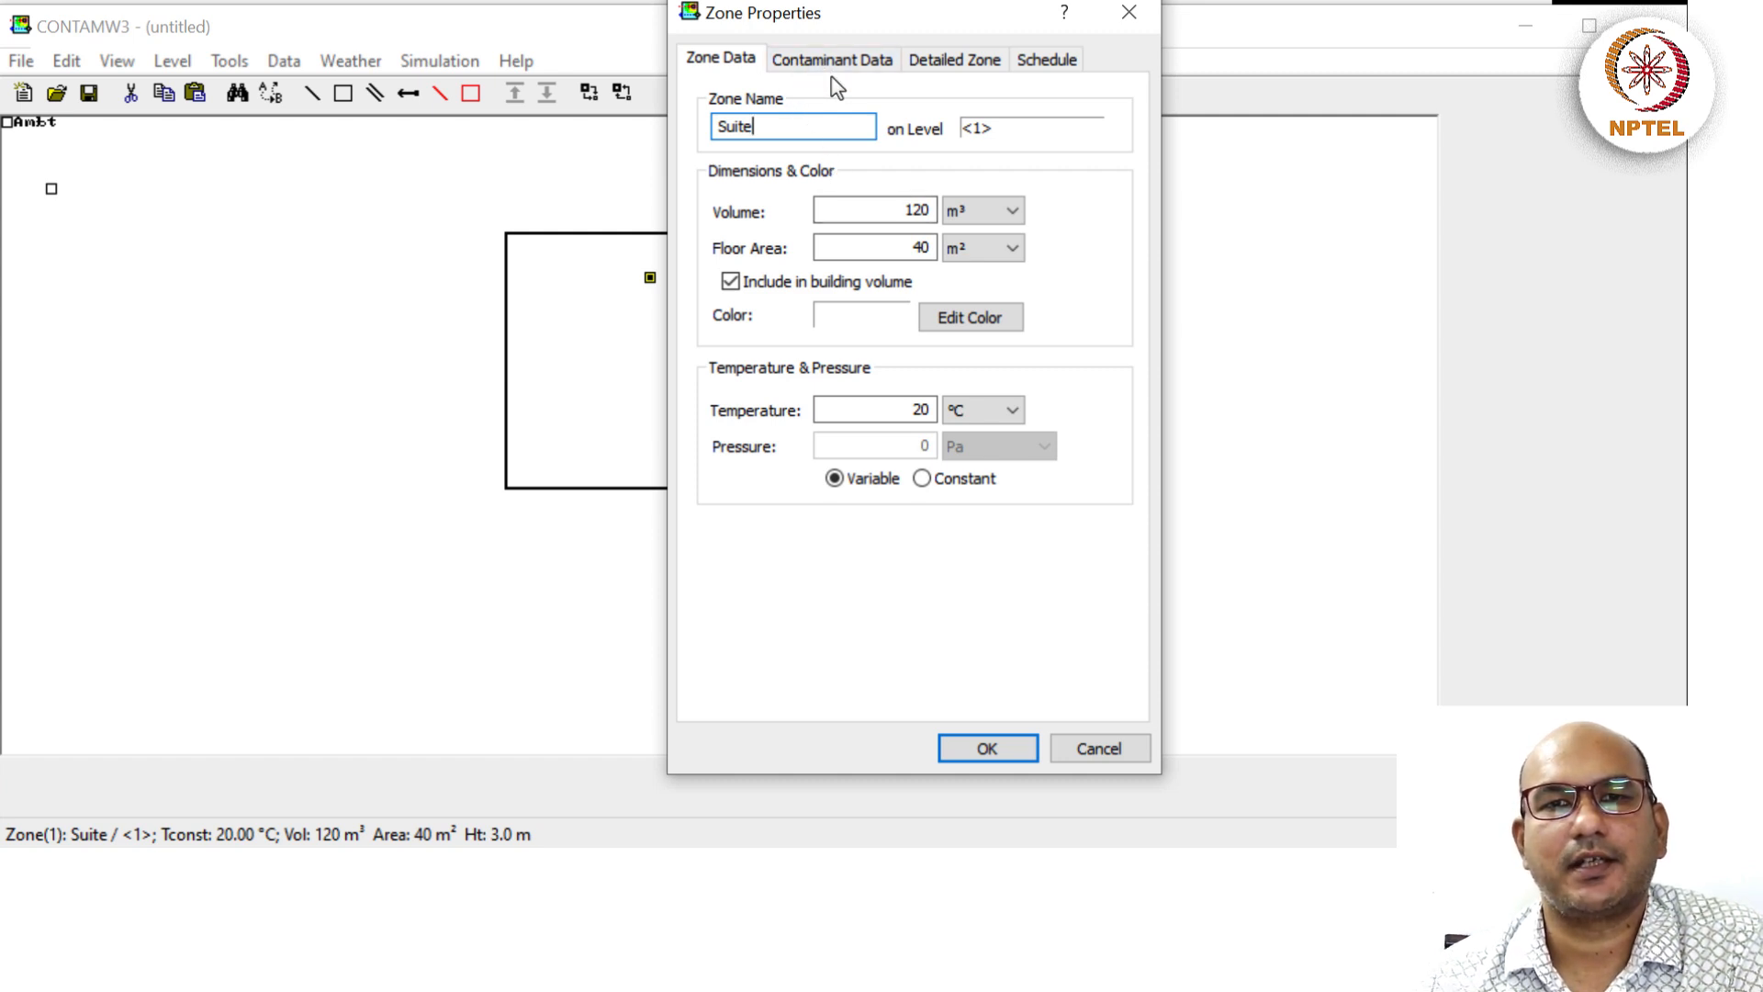
left_click(856, 66)
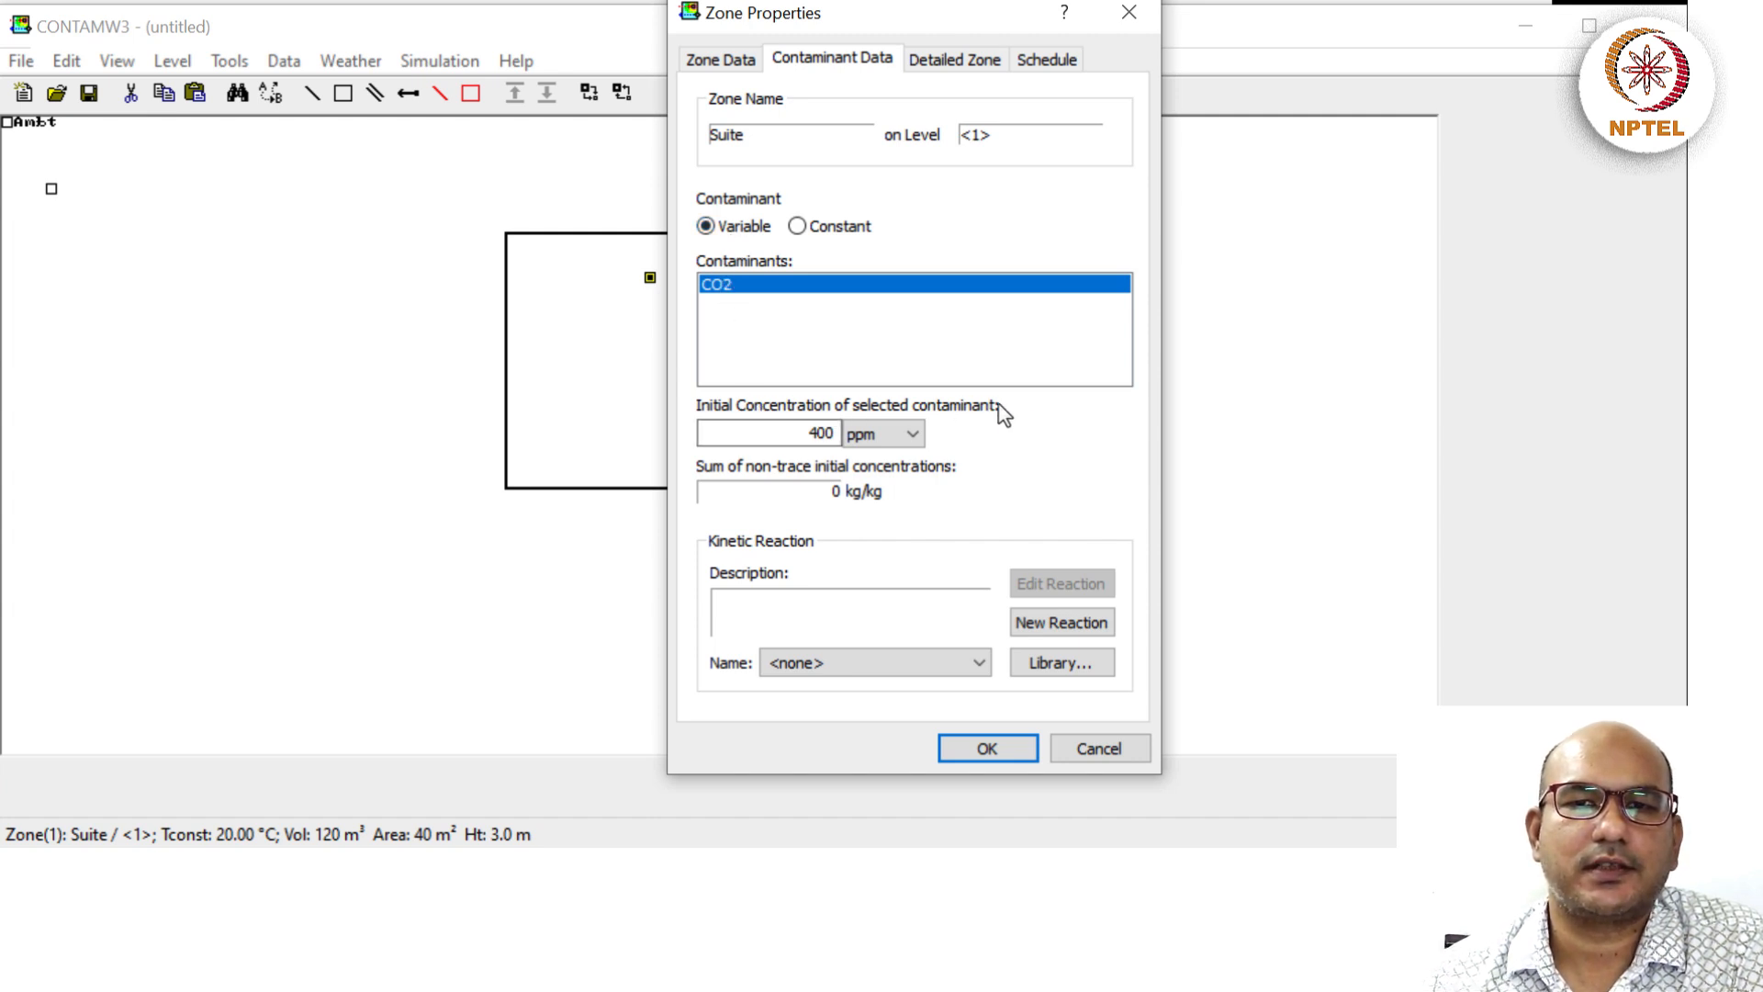
left_click_drag(797, 435, 832, 435)
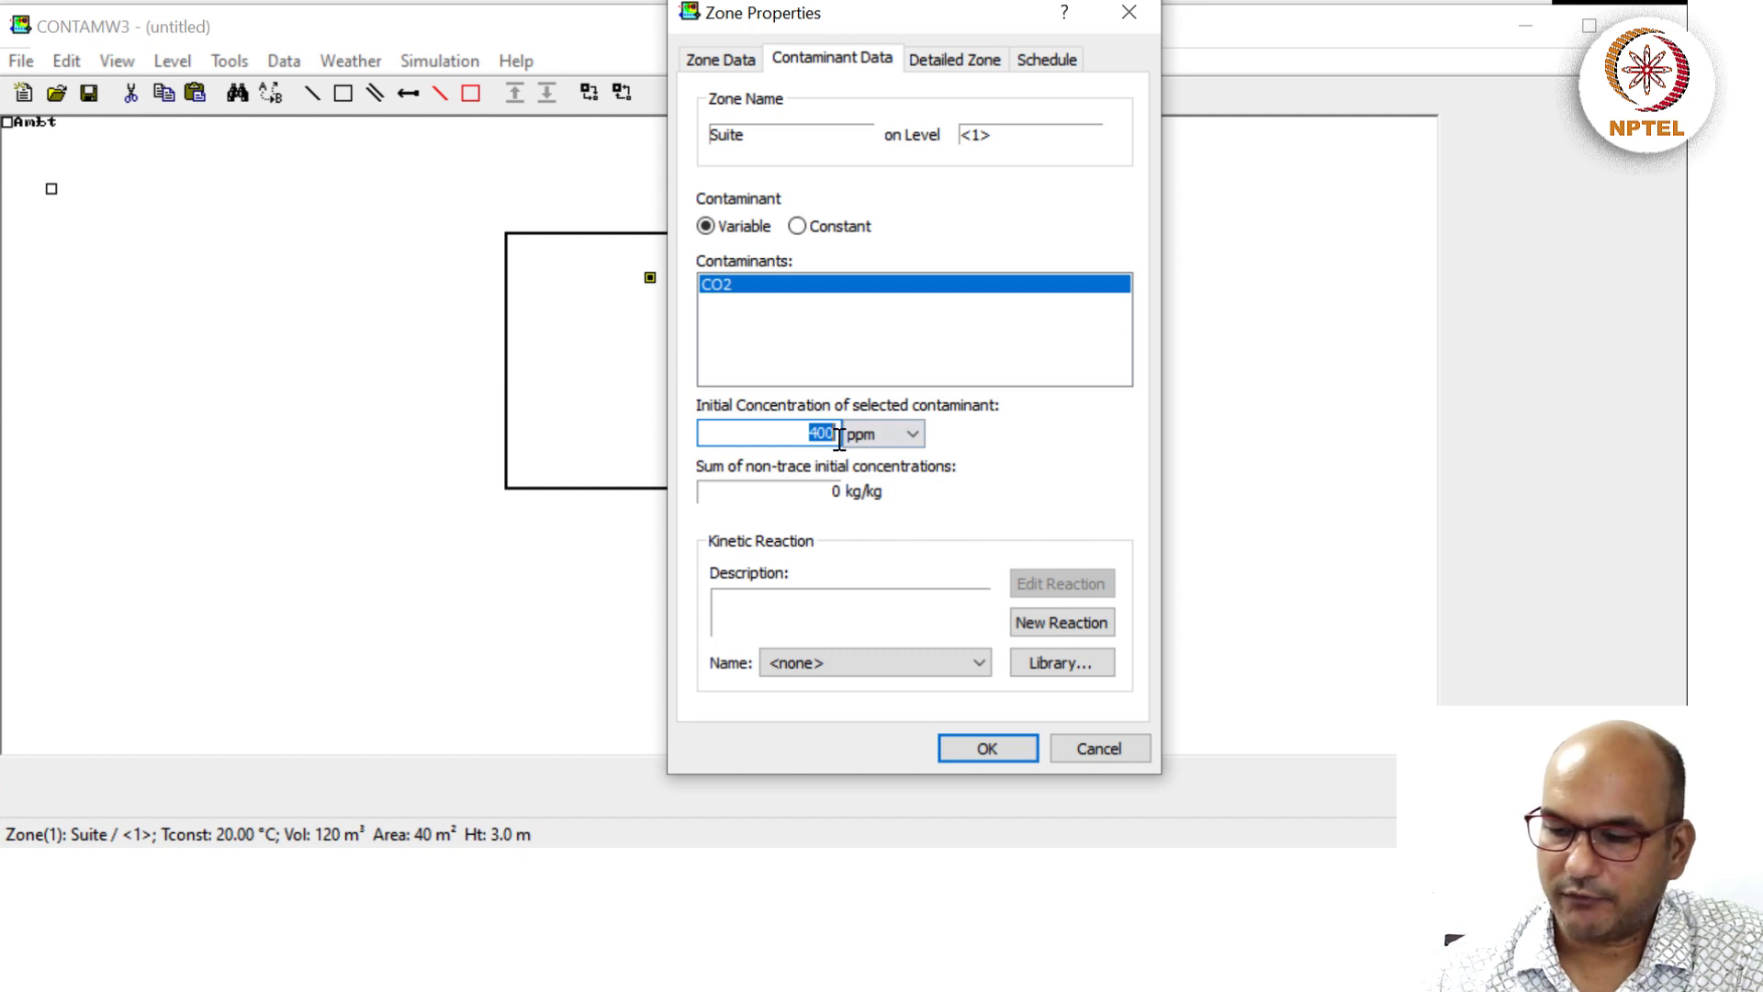
type("0")
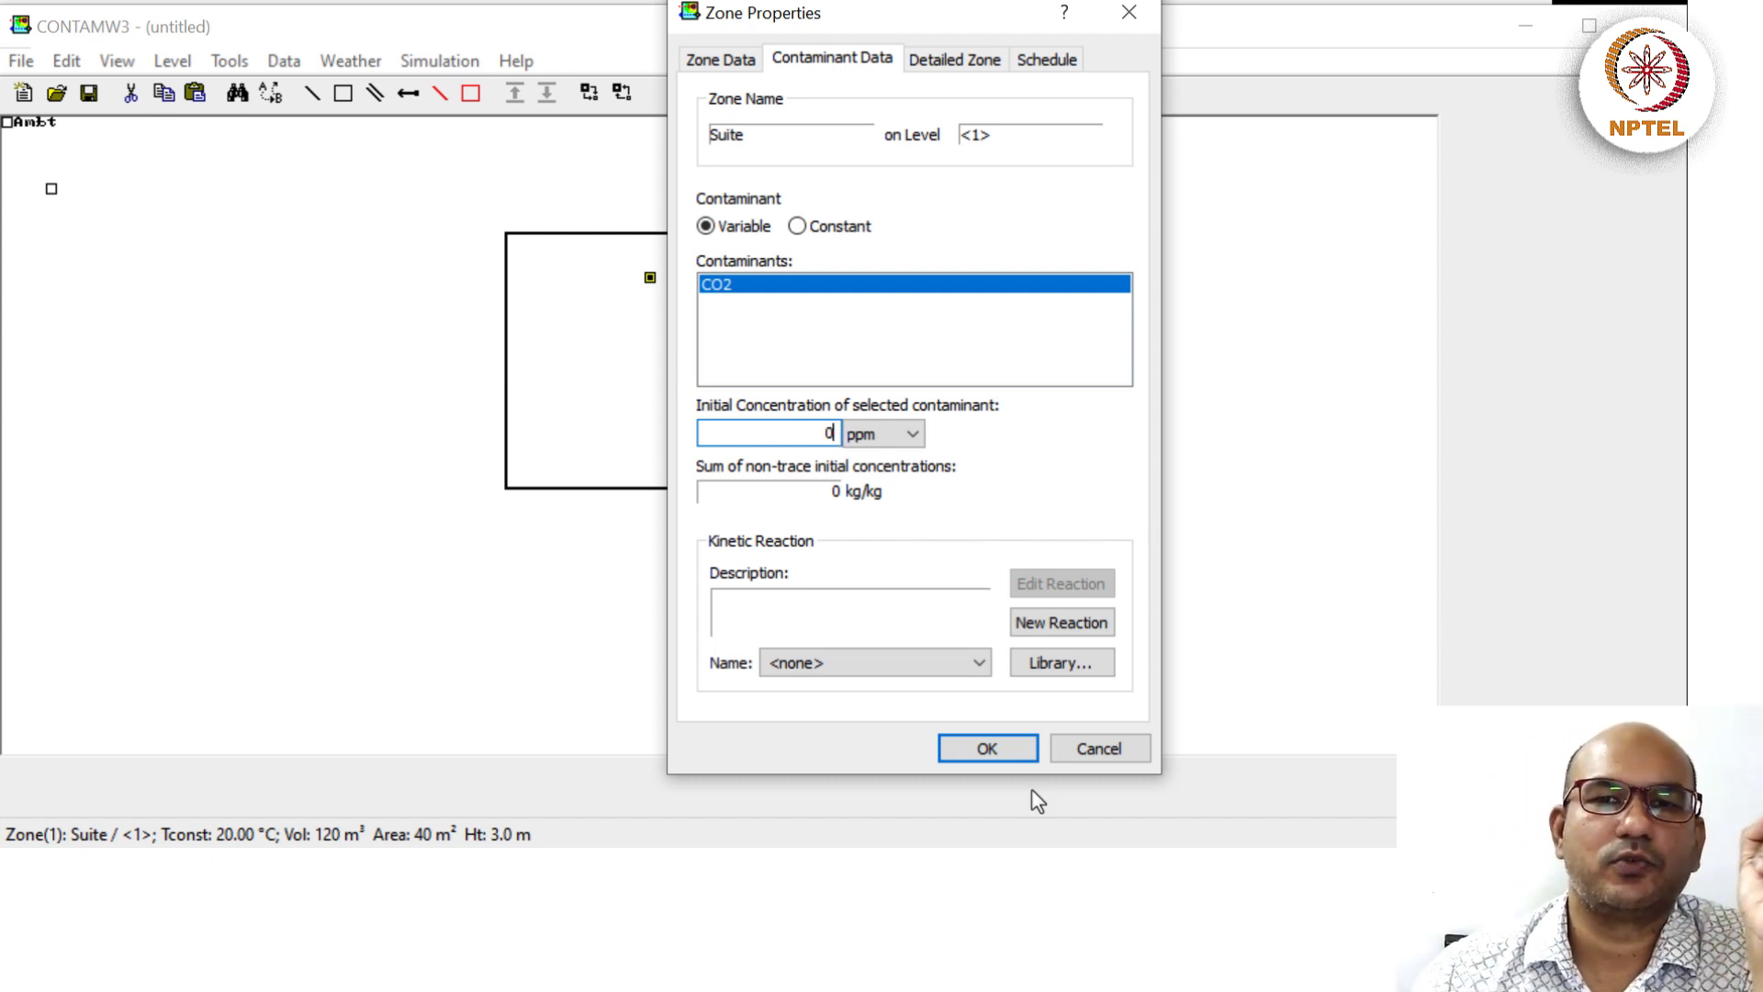
left_click(987, 752)
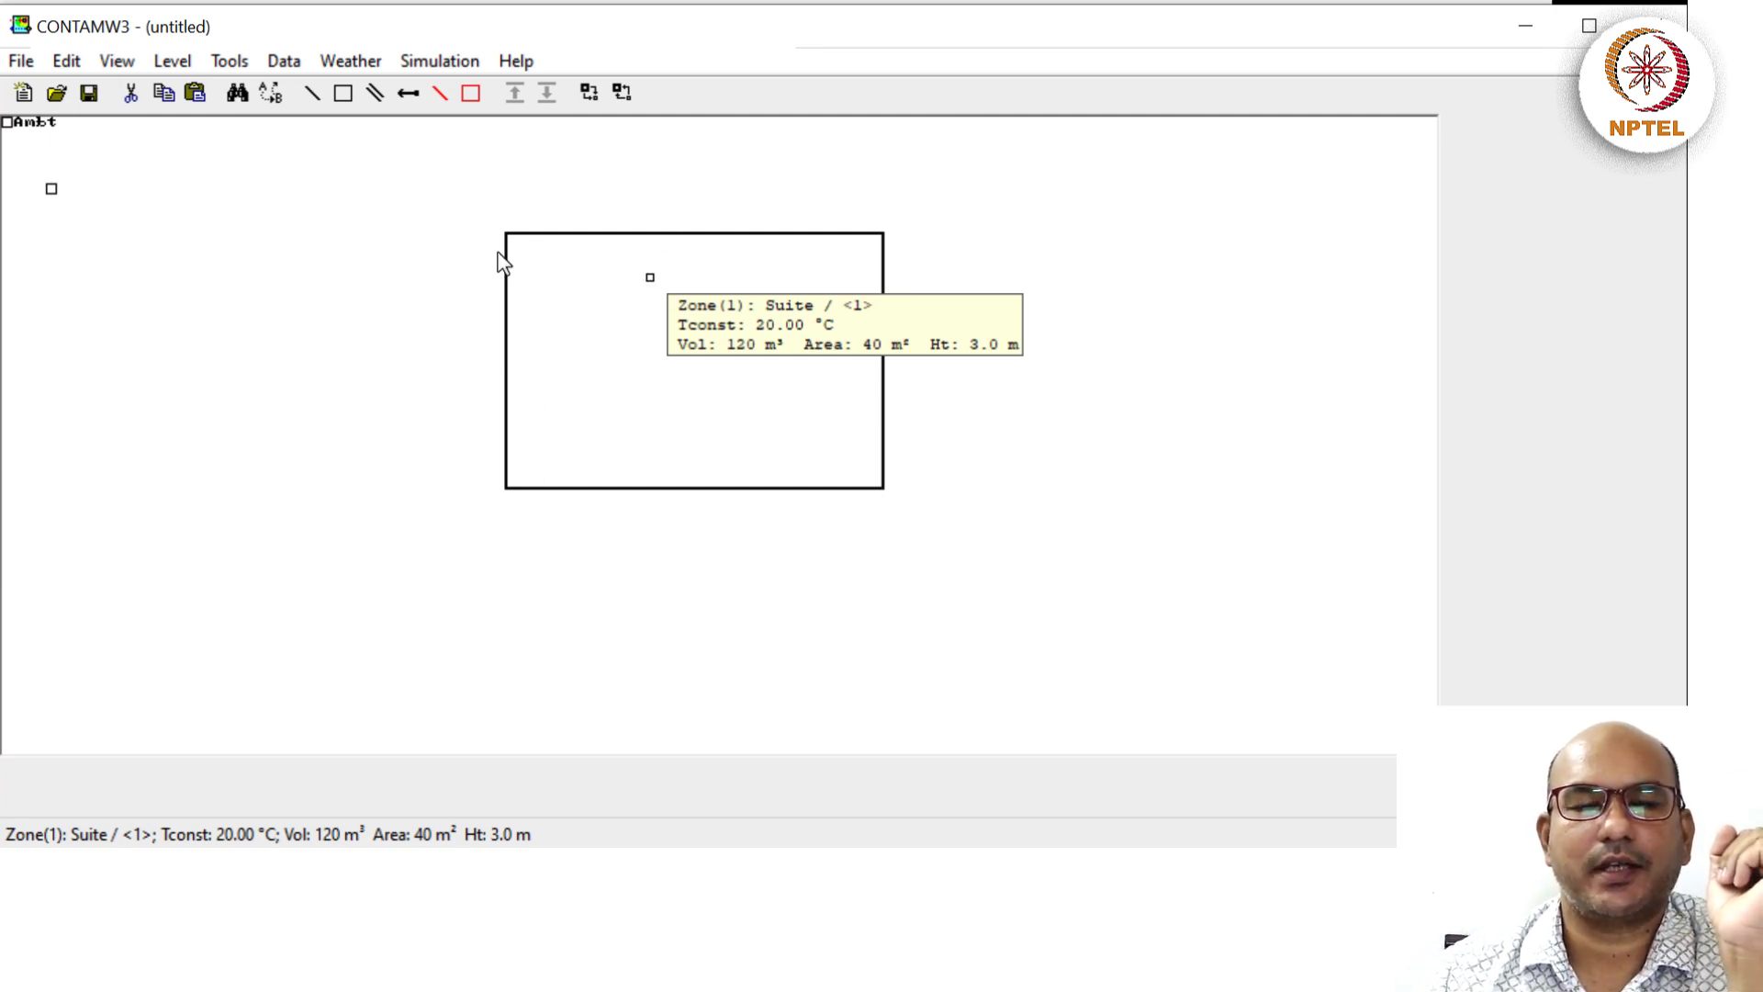
Select the left wall segment of the Suite zone rectangle.
left_click(1358, 545)
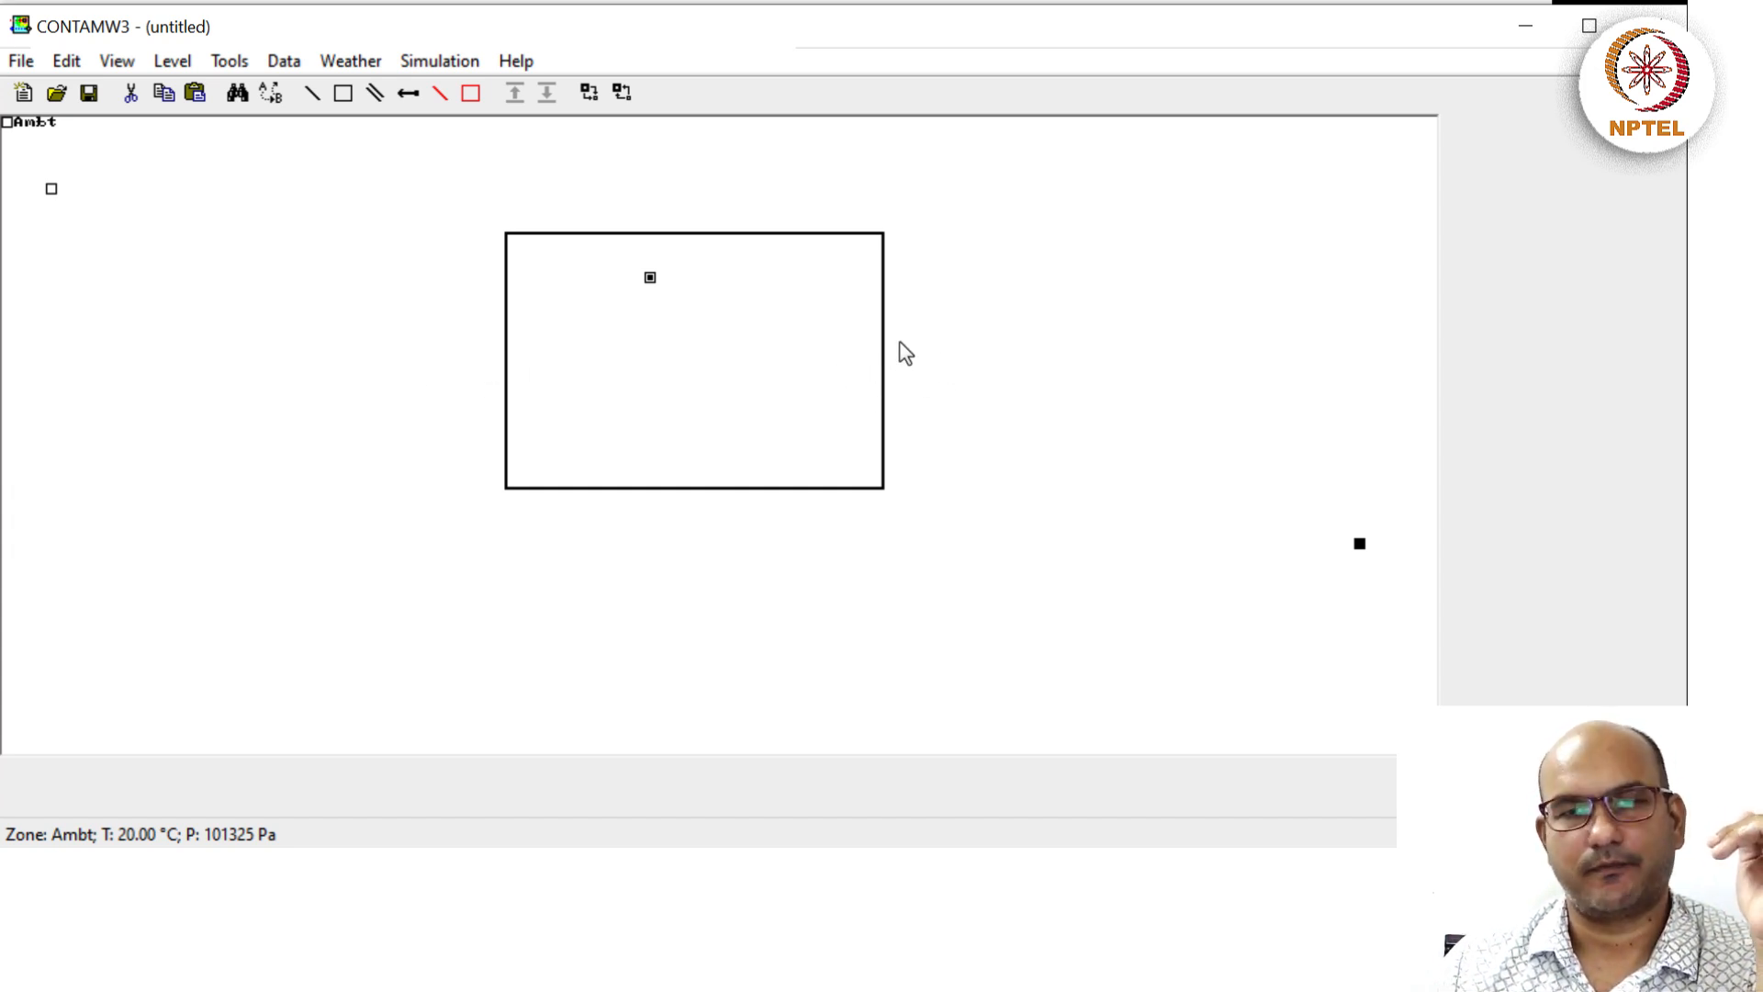
left_click(606, 358)
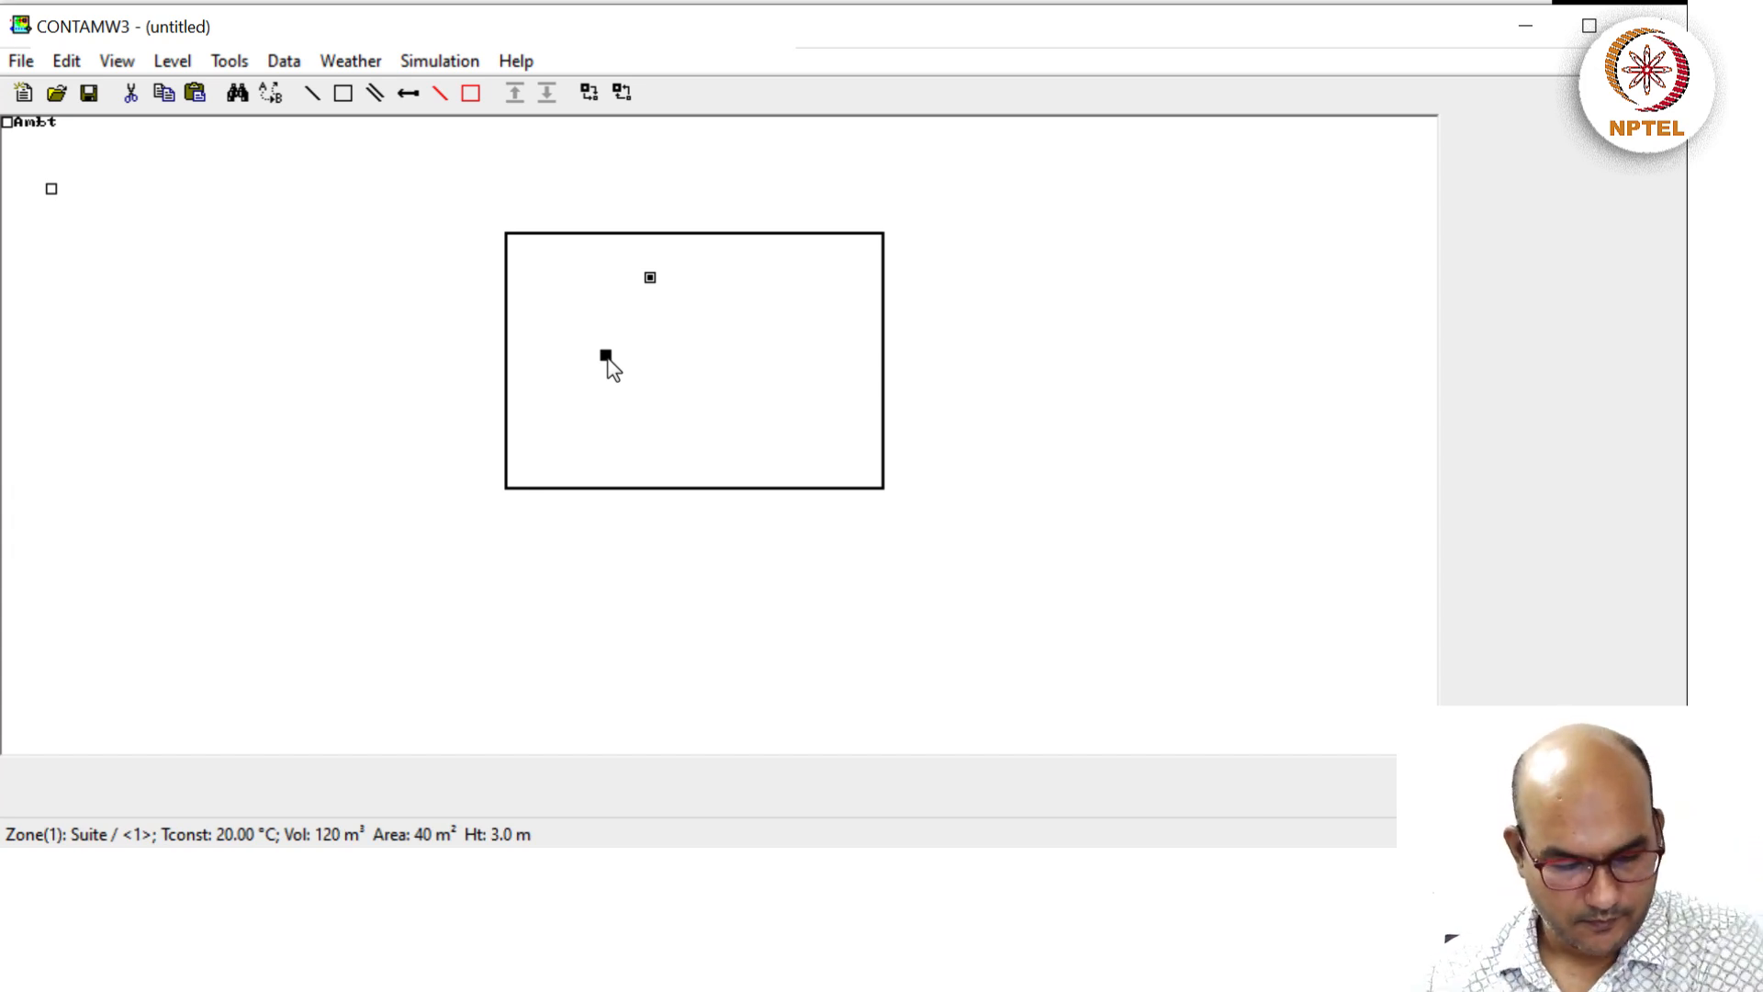
left_click(505, 377)
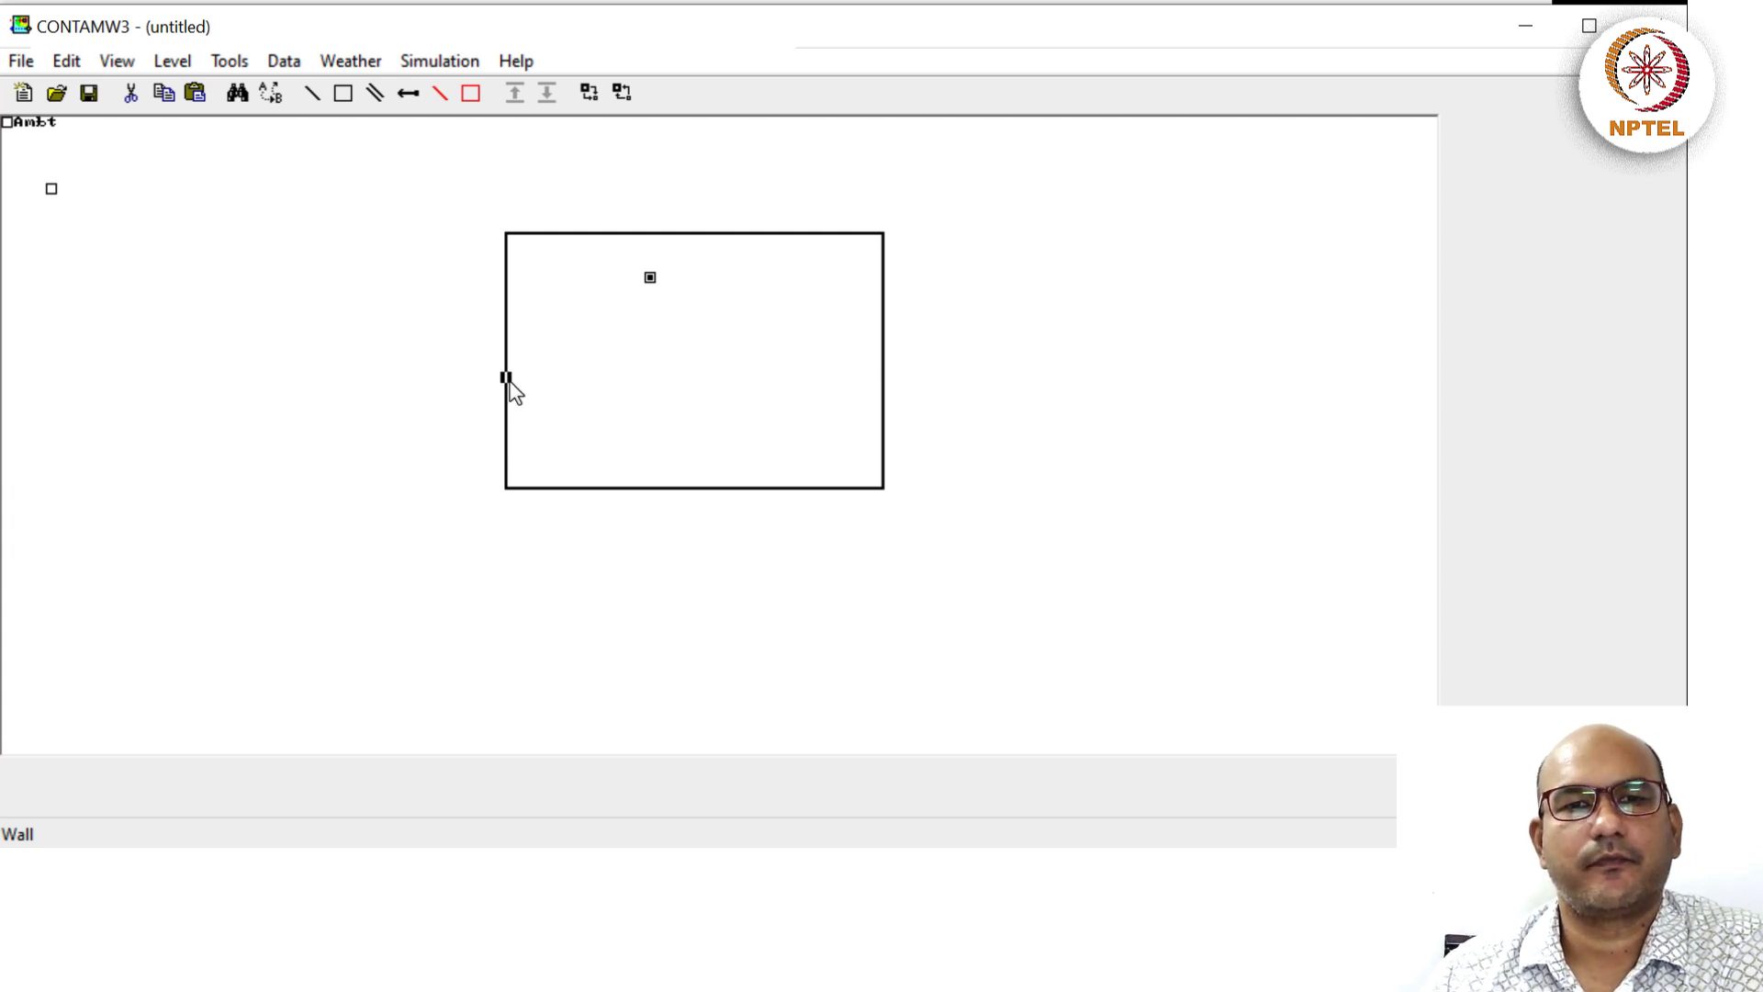
left_click(561, 343)
left_click(684, 377)
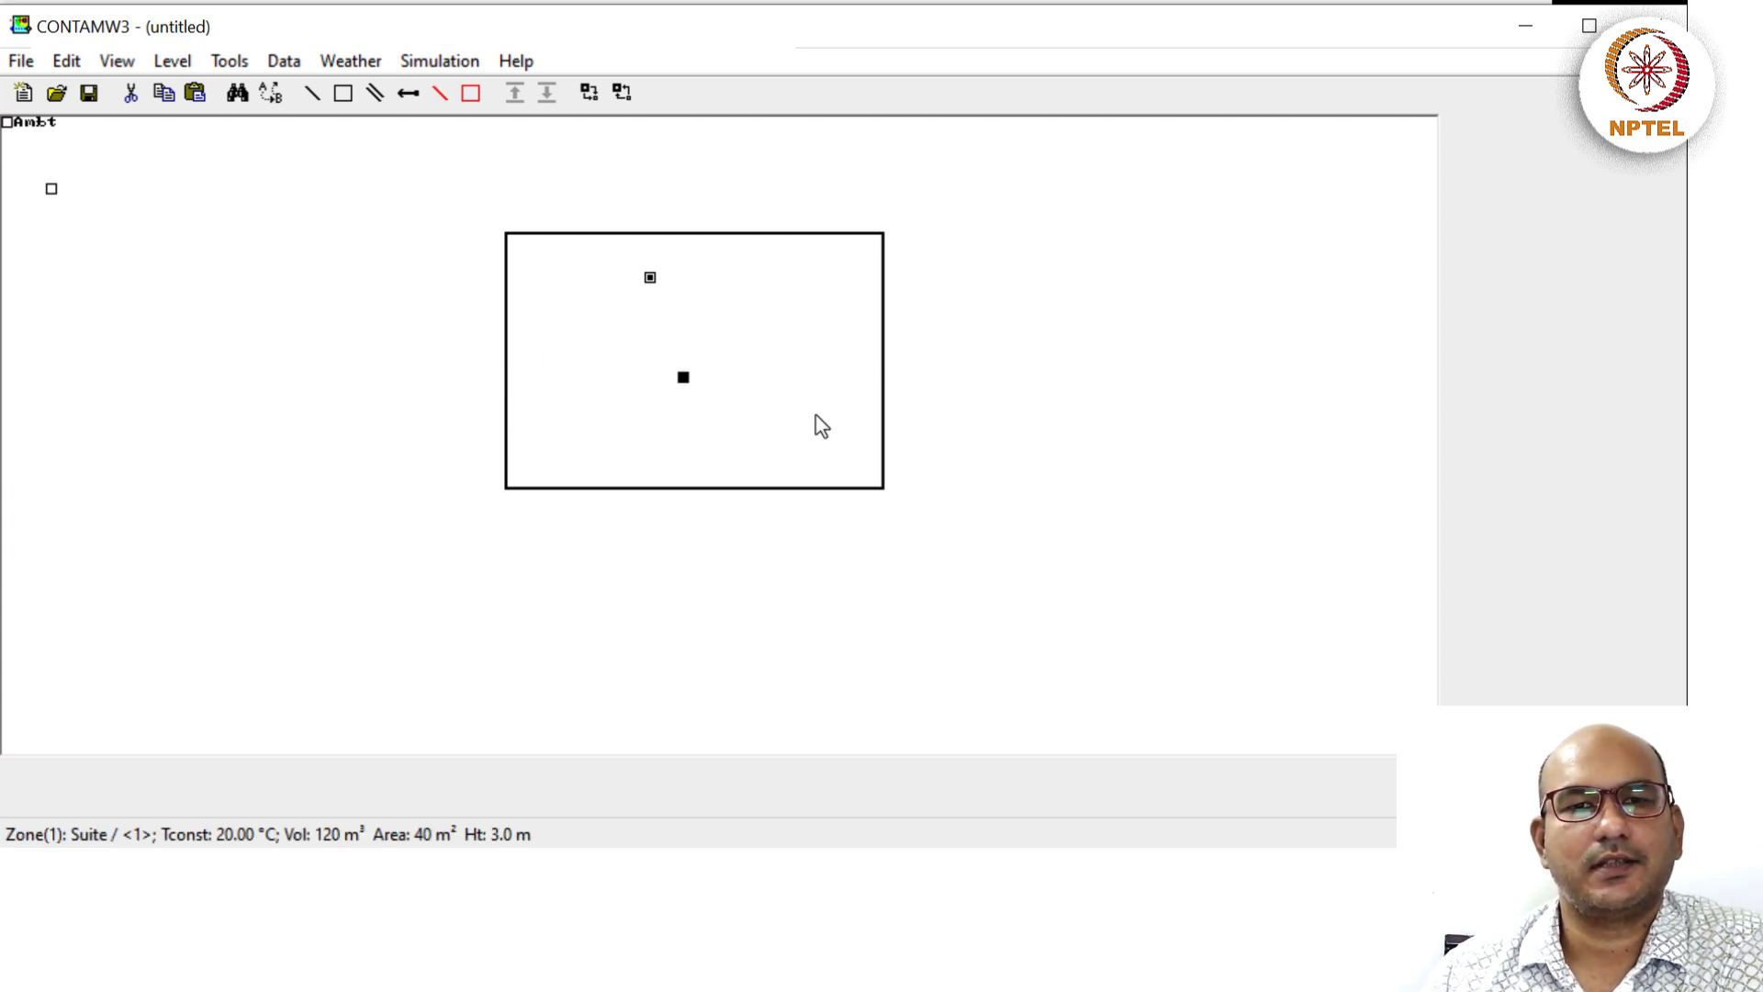
left_click(505, 367)
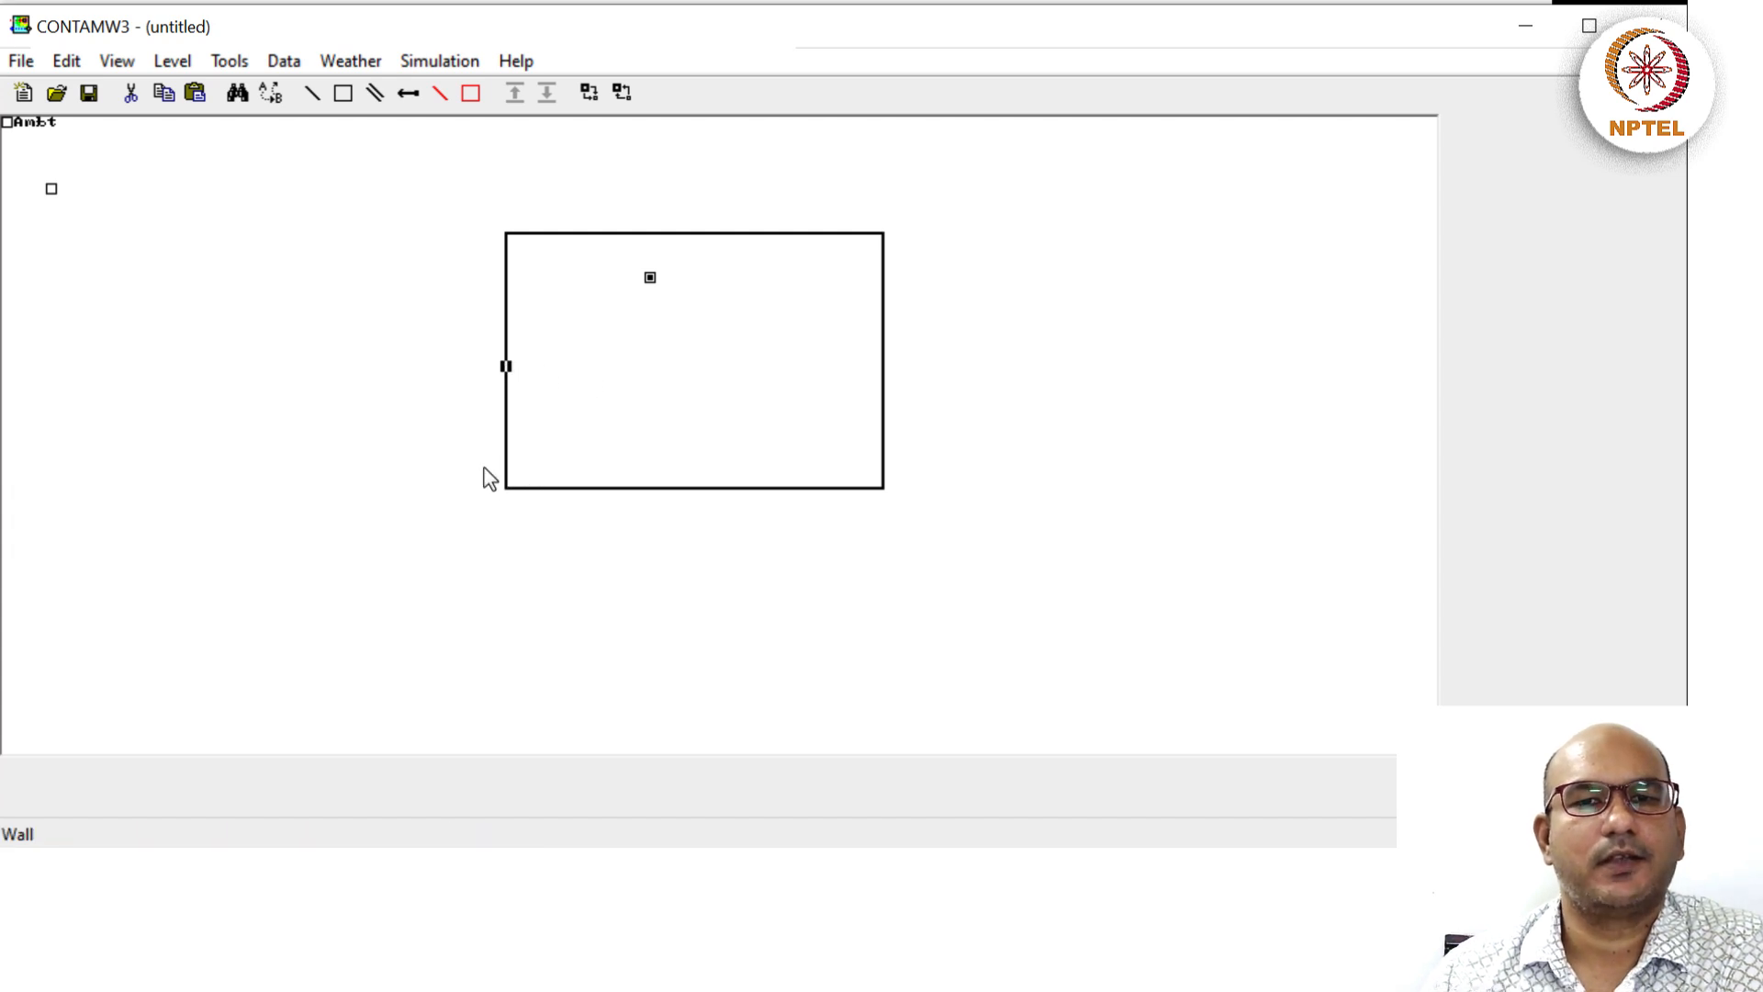
Add a Flow Path on the selected left wall from the context menu.
right_click(509, 369)
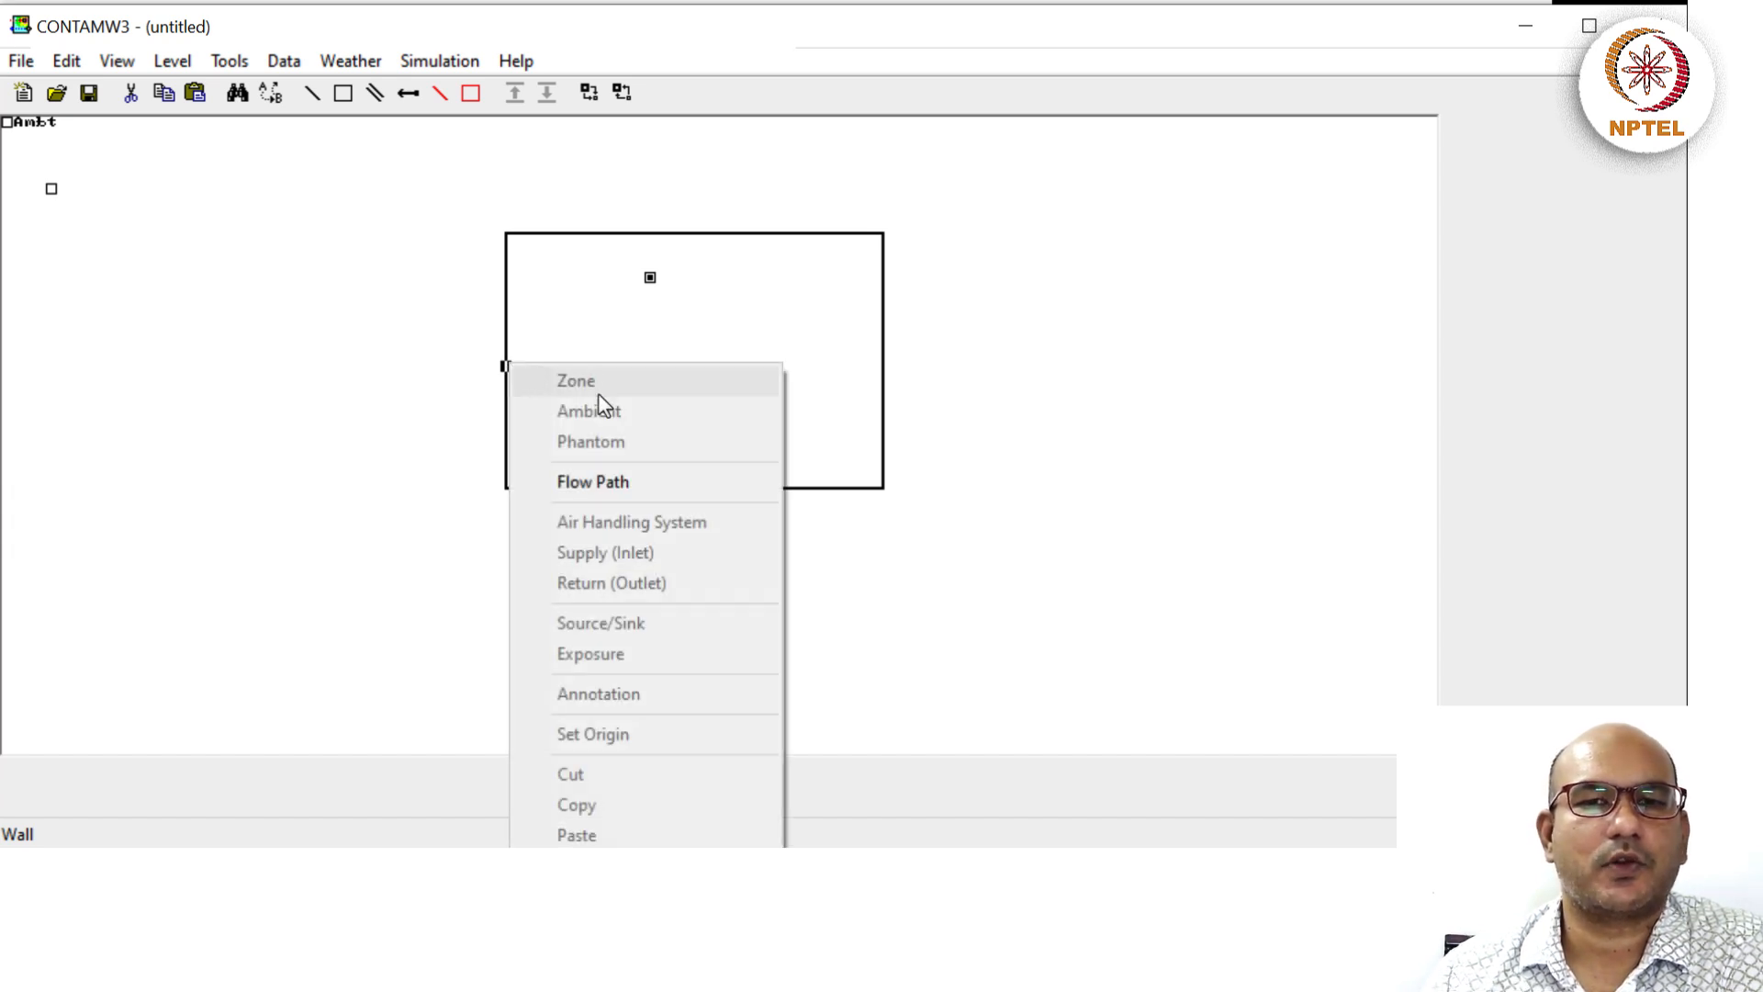
left_click(598, 482)
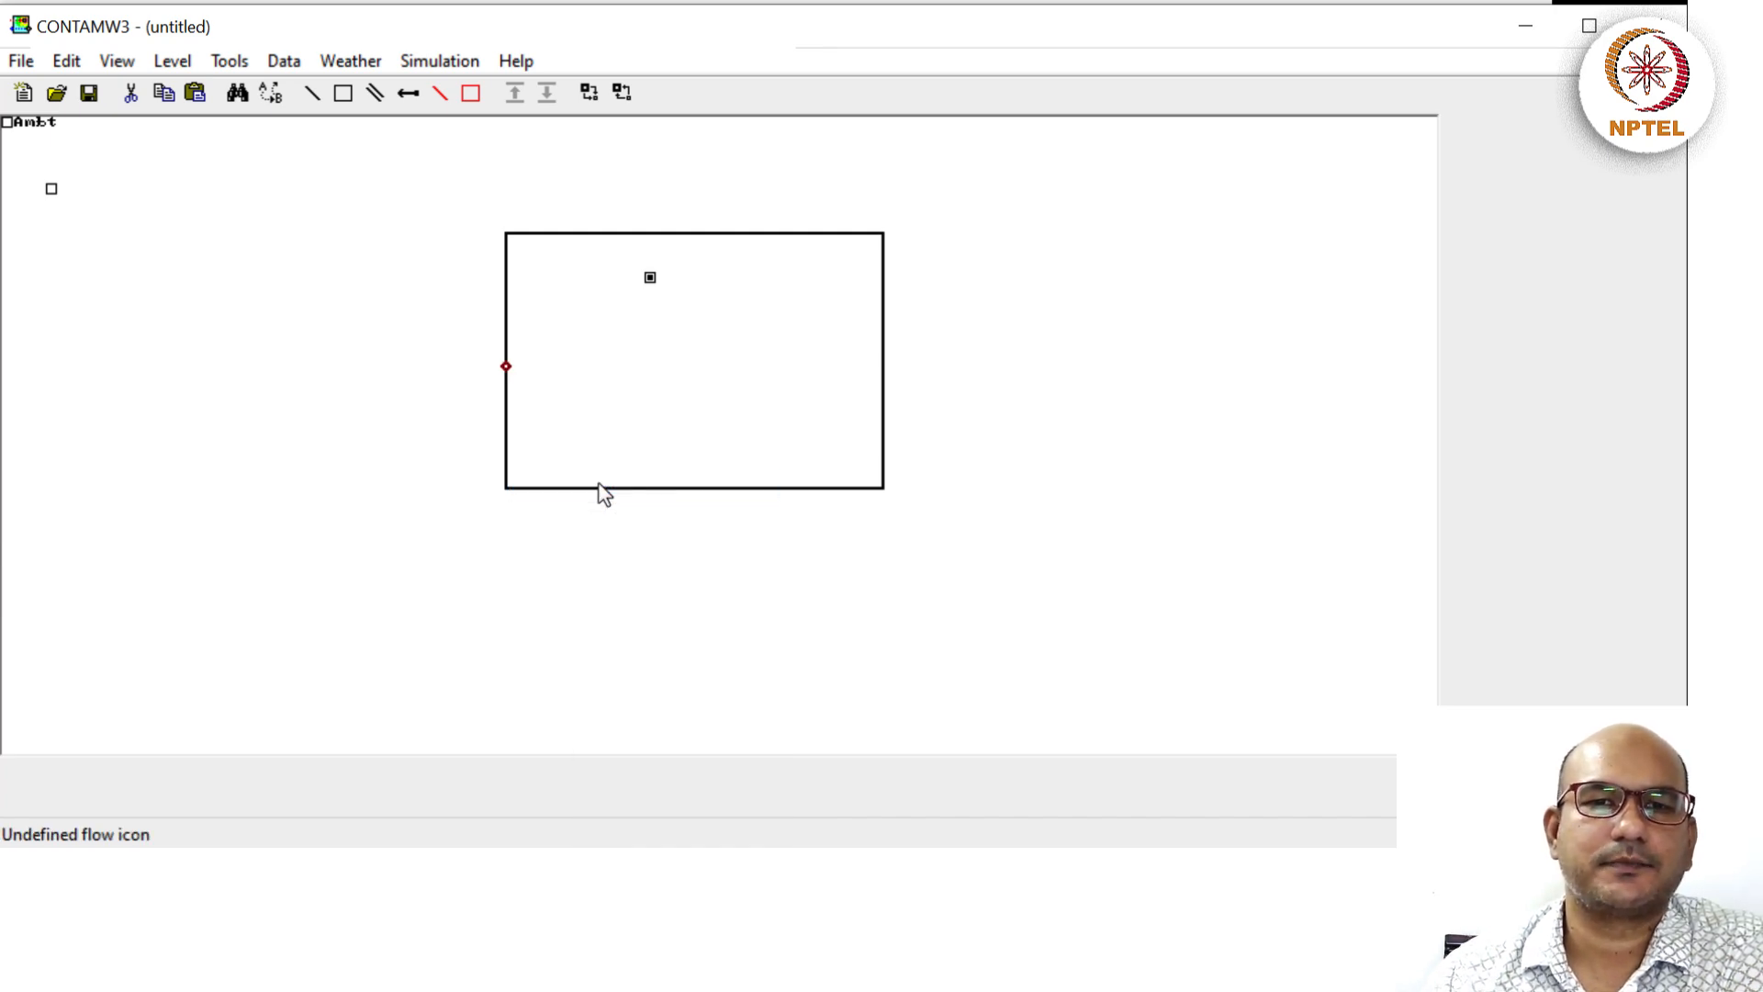
Open the new flow path's properties and start a New Element for it.
double_click(506, 366)
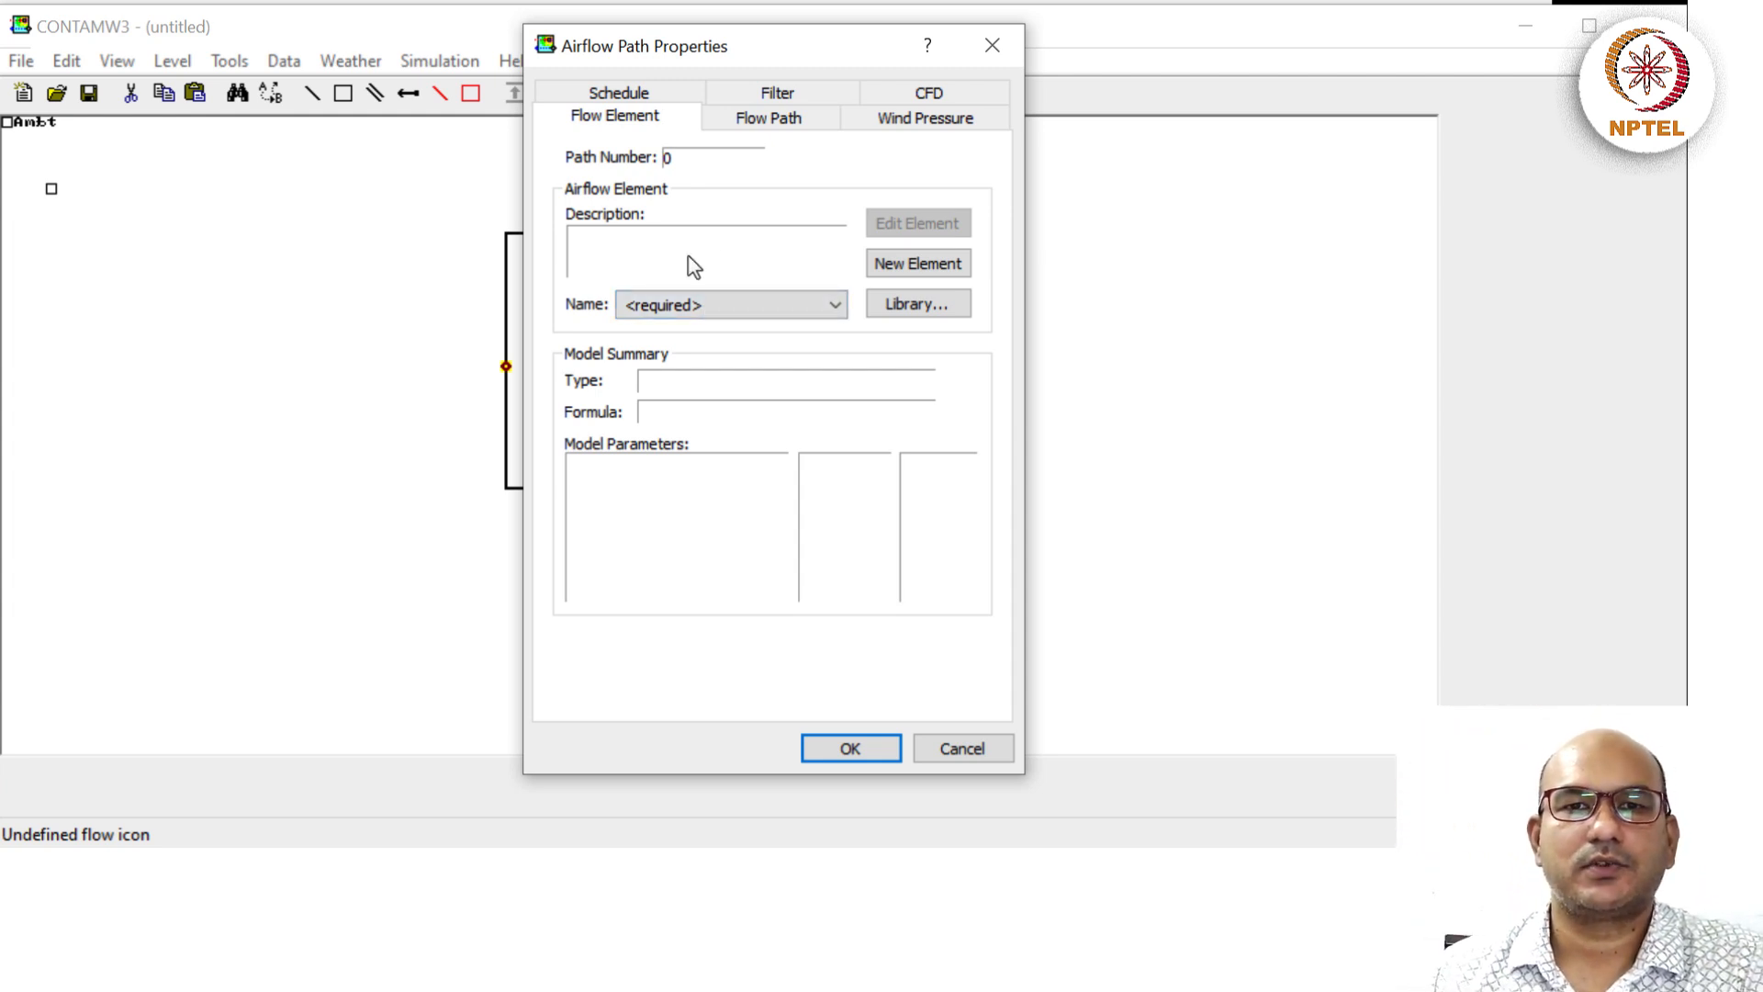
left_click(909, 268)
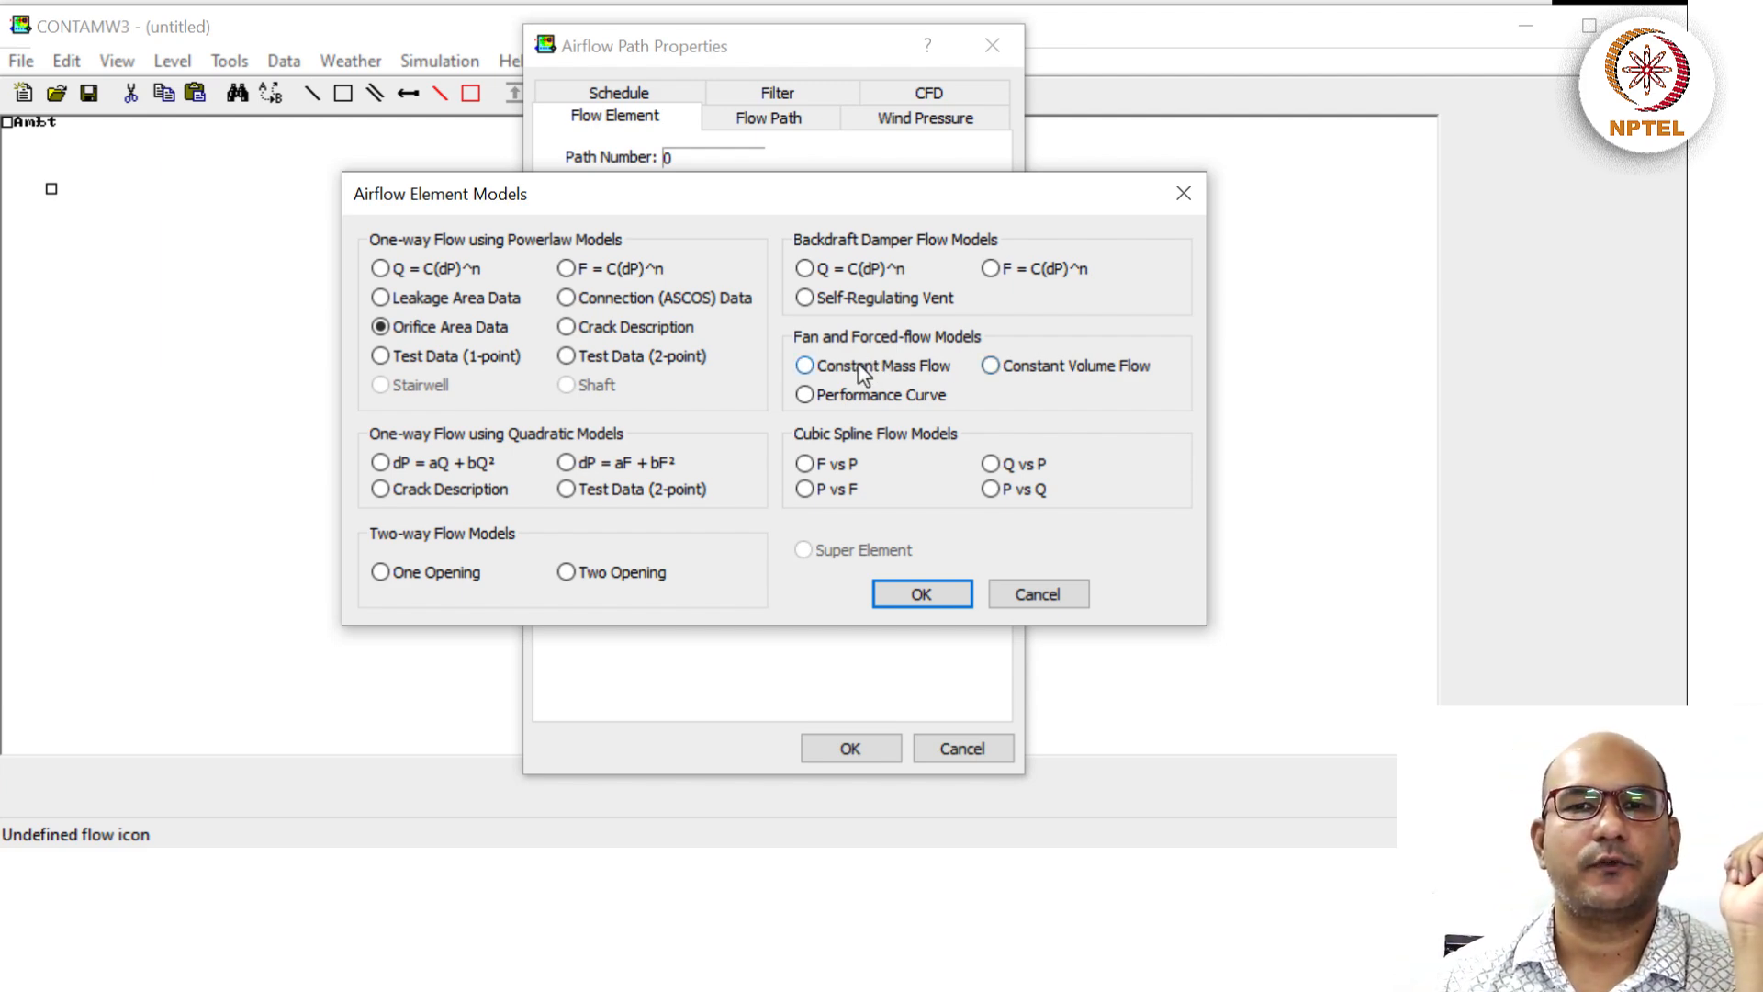
Choose the Constant Volume Flow fan model for the path's new element.
left_click(992, 368)
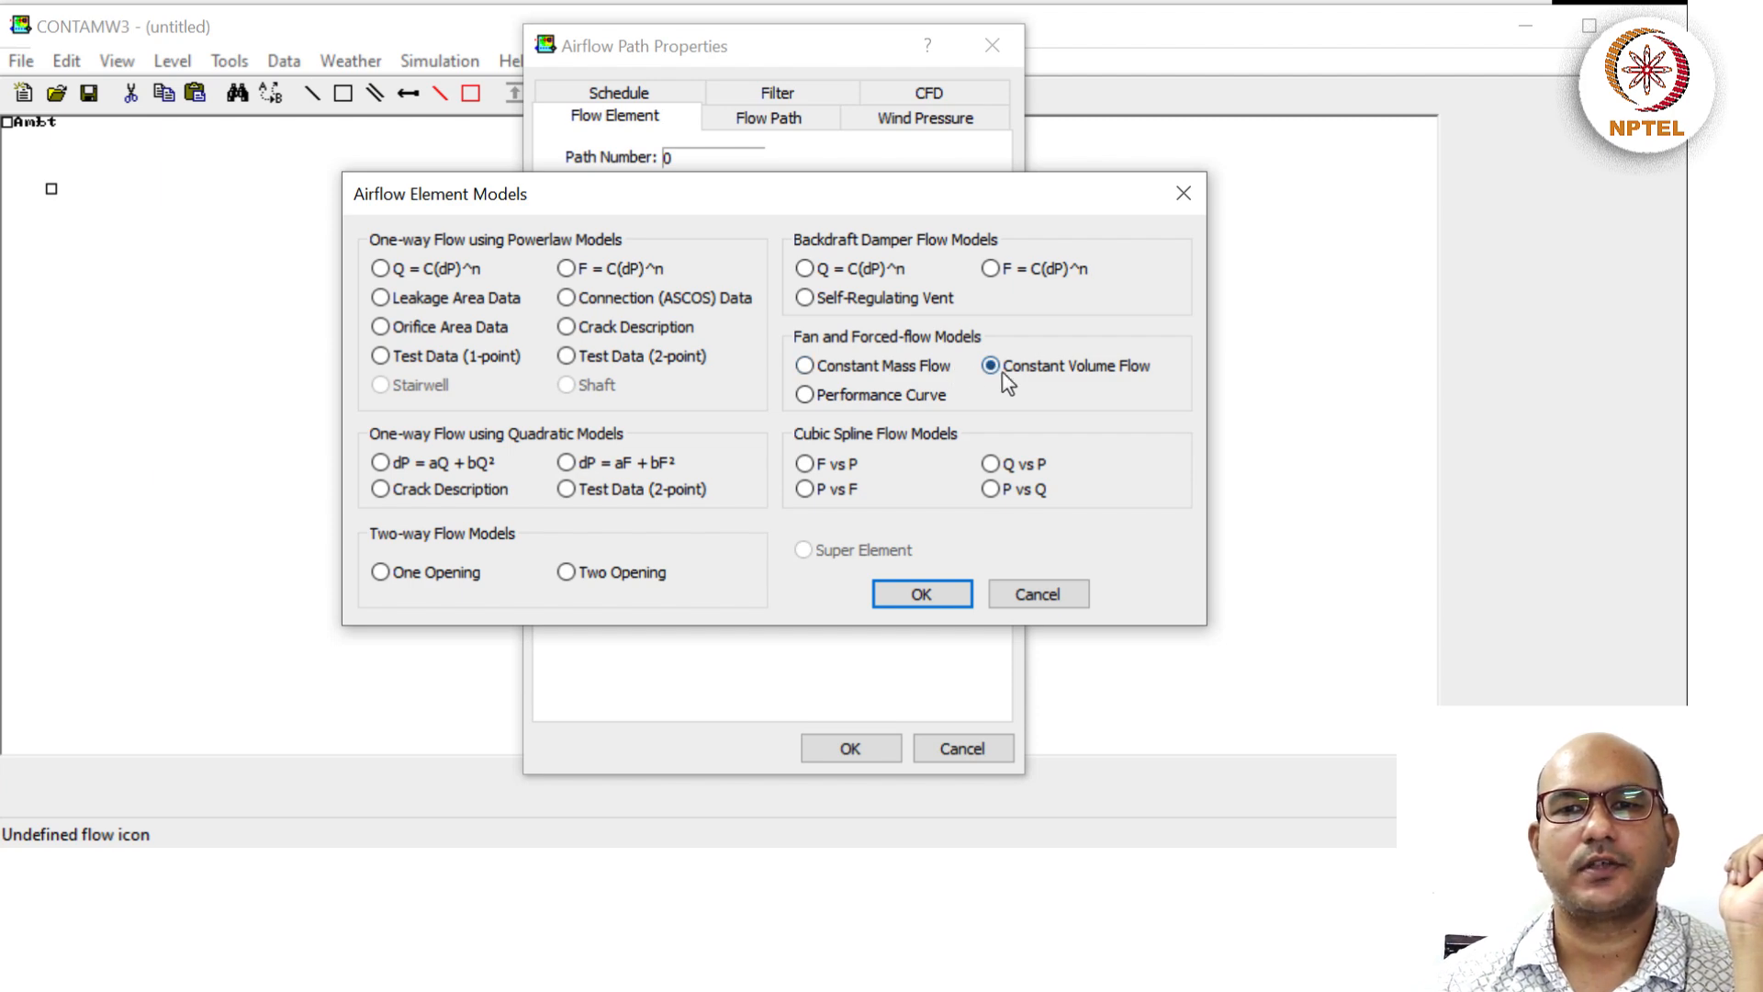
left_click(905, 595)
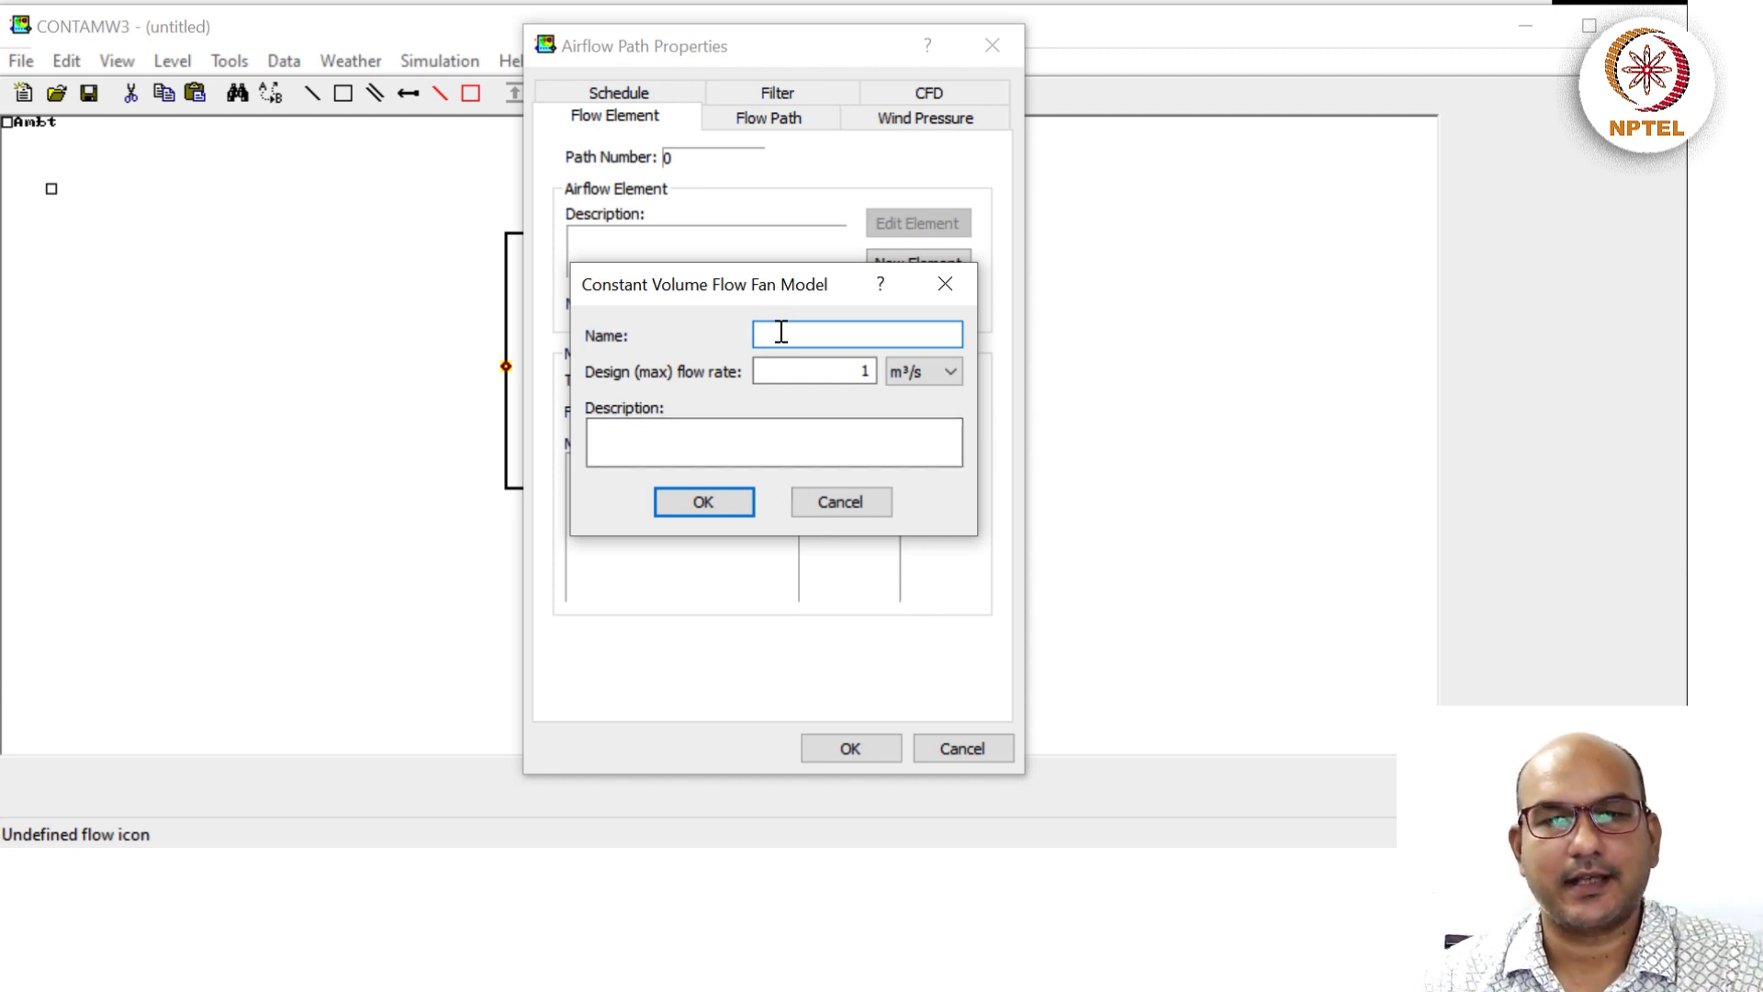
Name the fan element FanIn and set its design flow rate to 60 m³/h.
type("Fan")
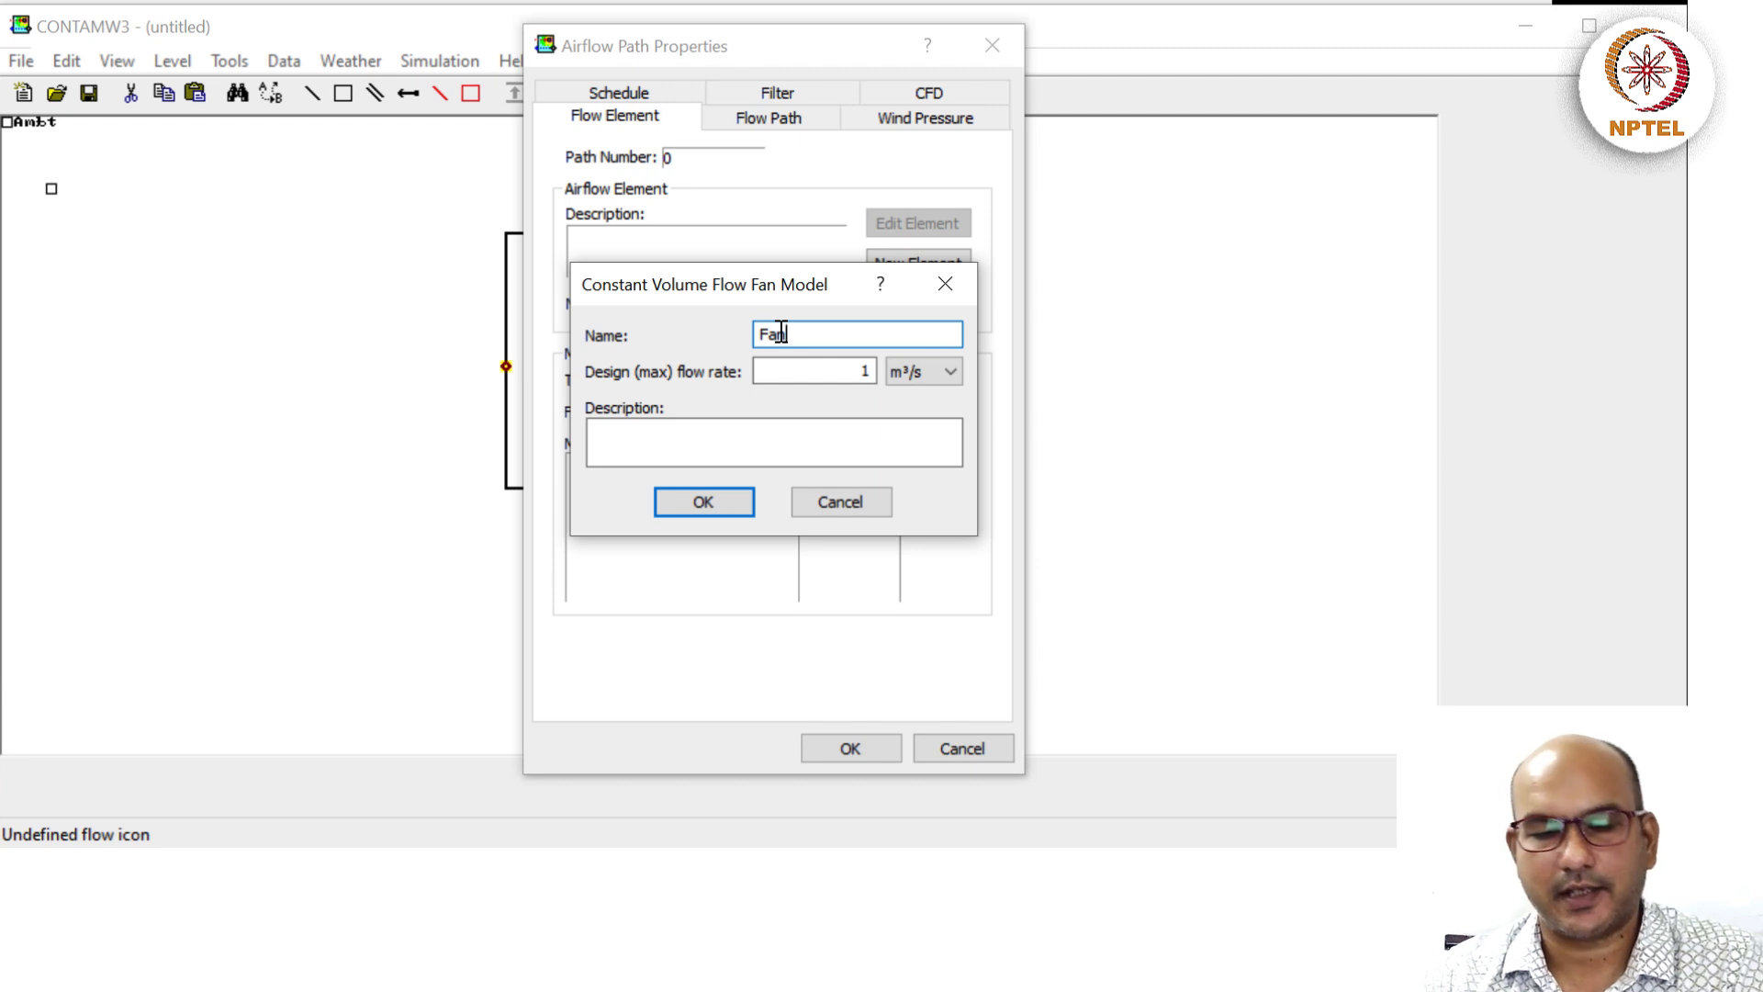
type("1")
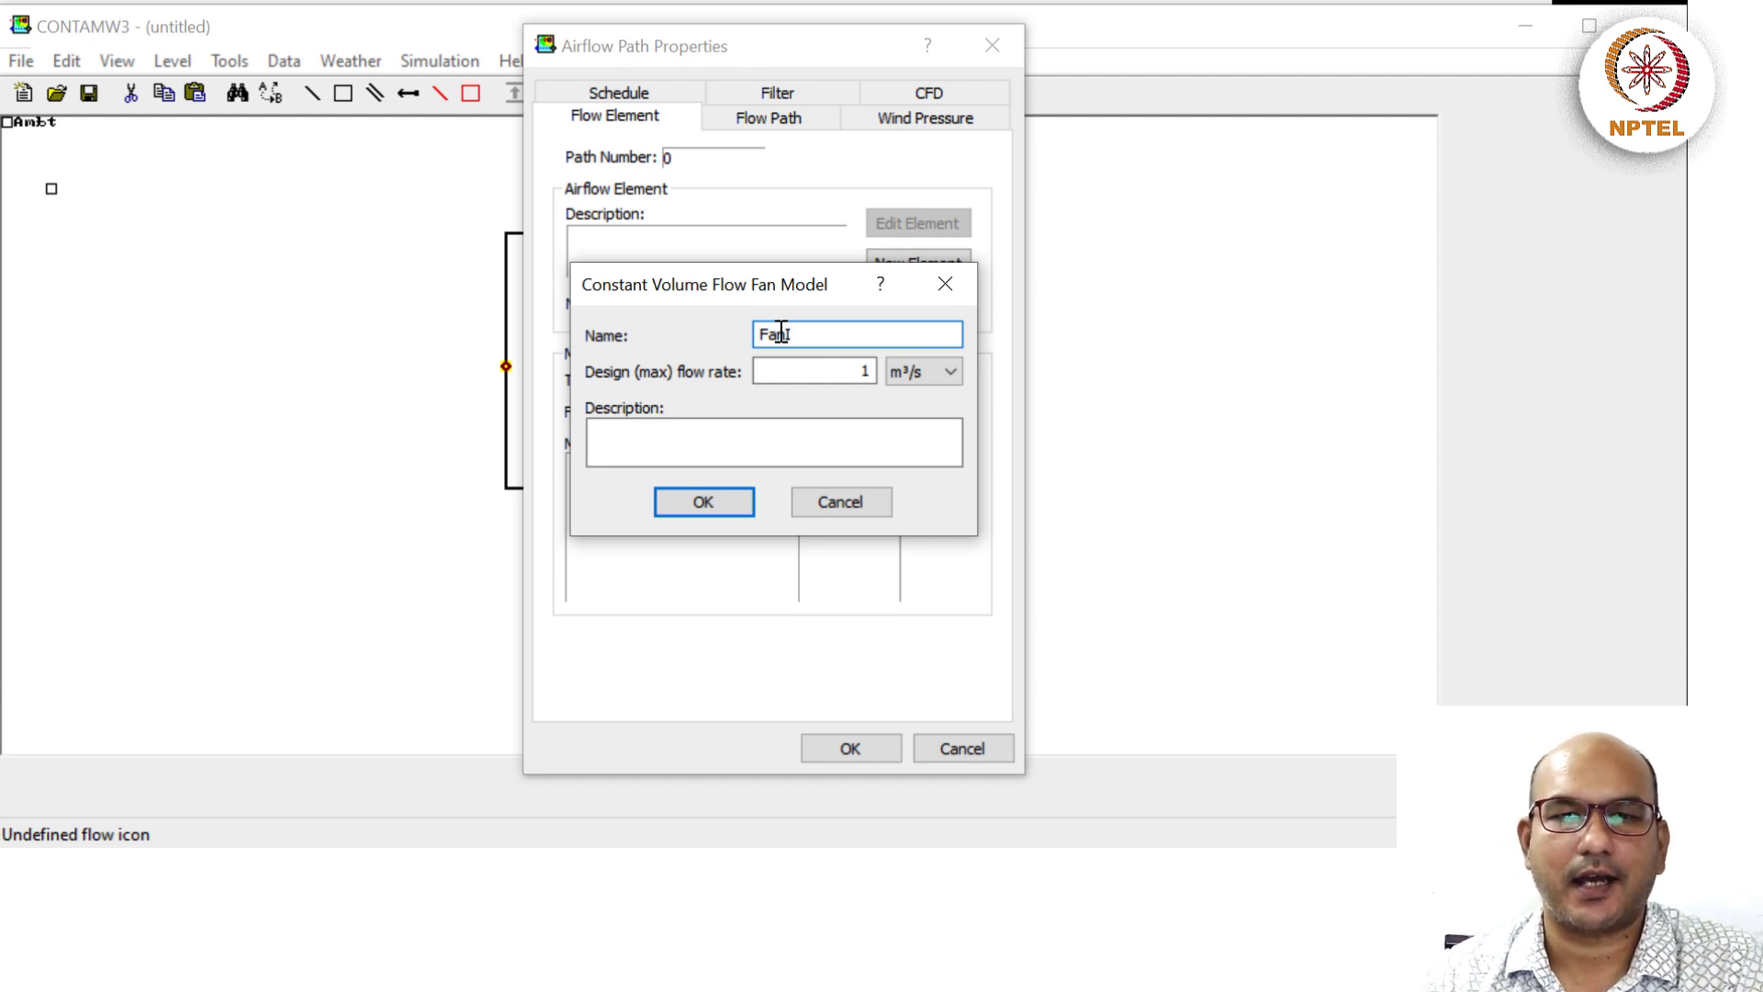
type("n")
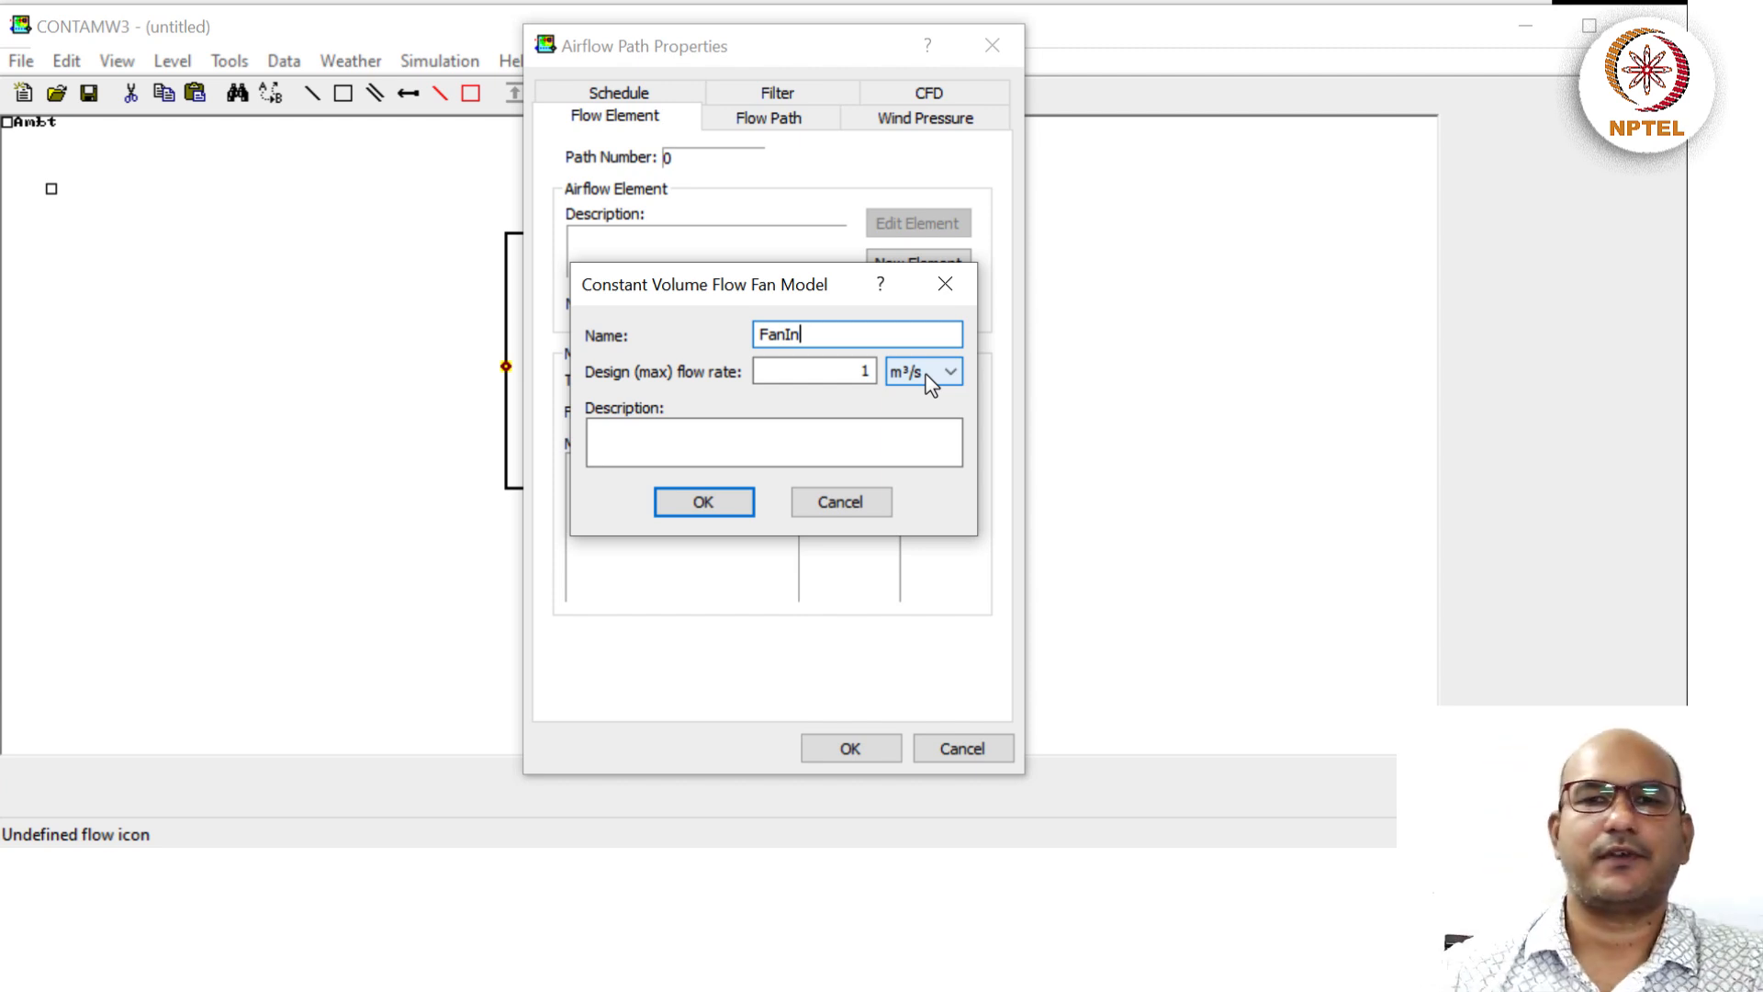
left_click(899, 372)
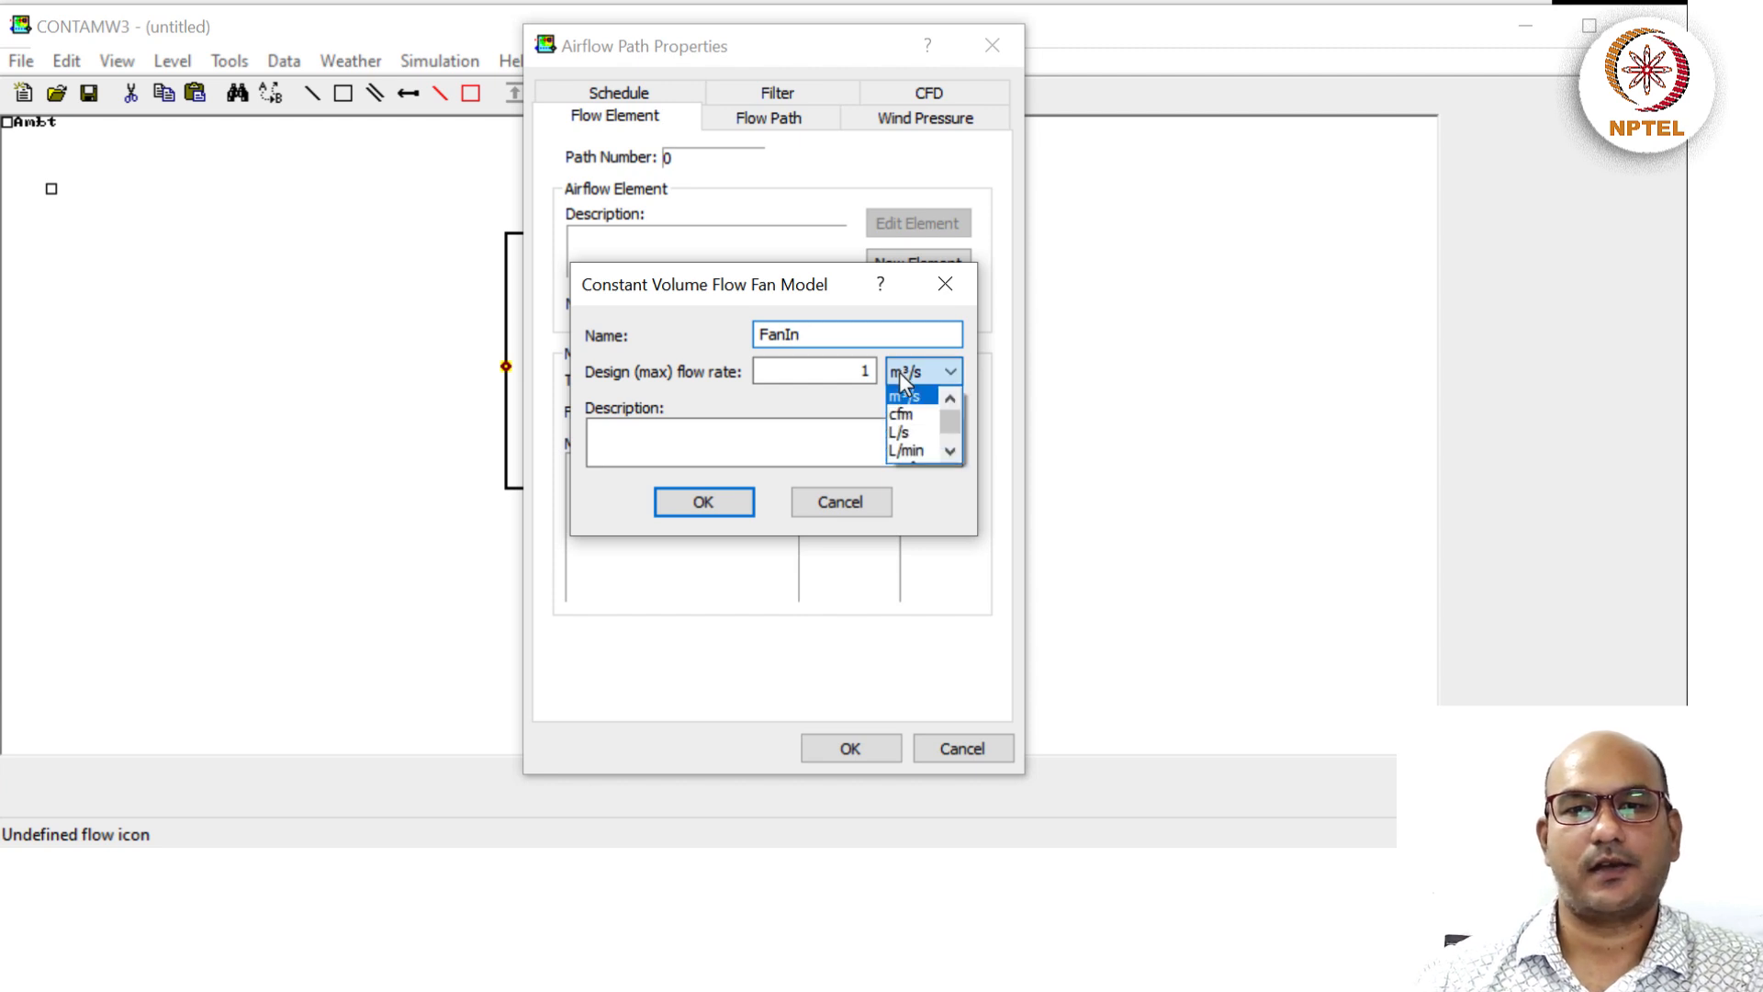
left_click(677, 397)
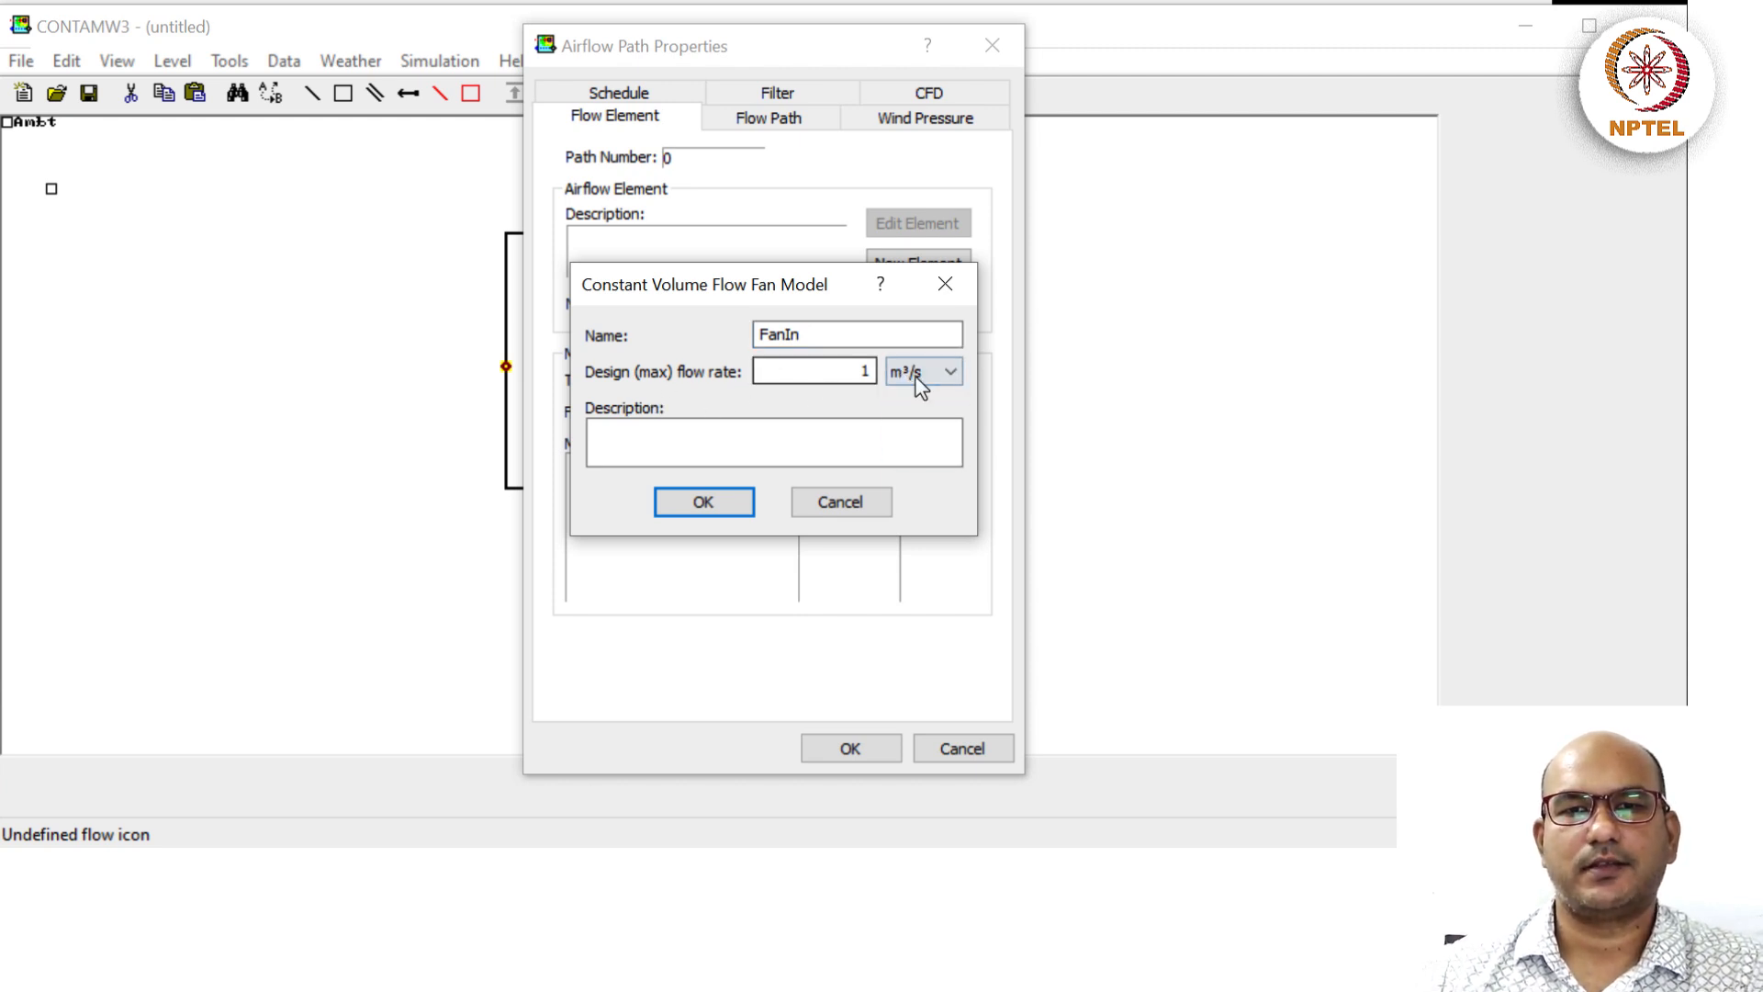
left_click(952, 373)
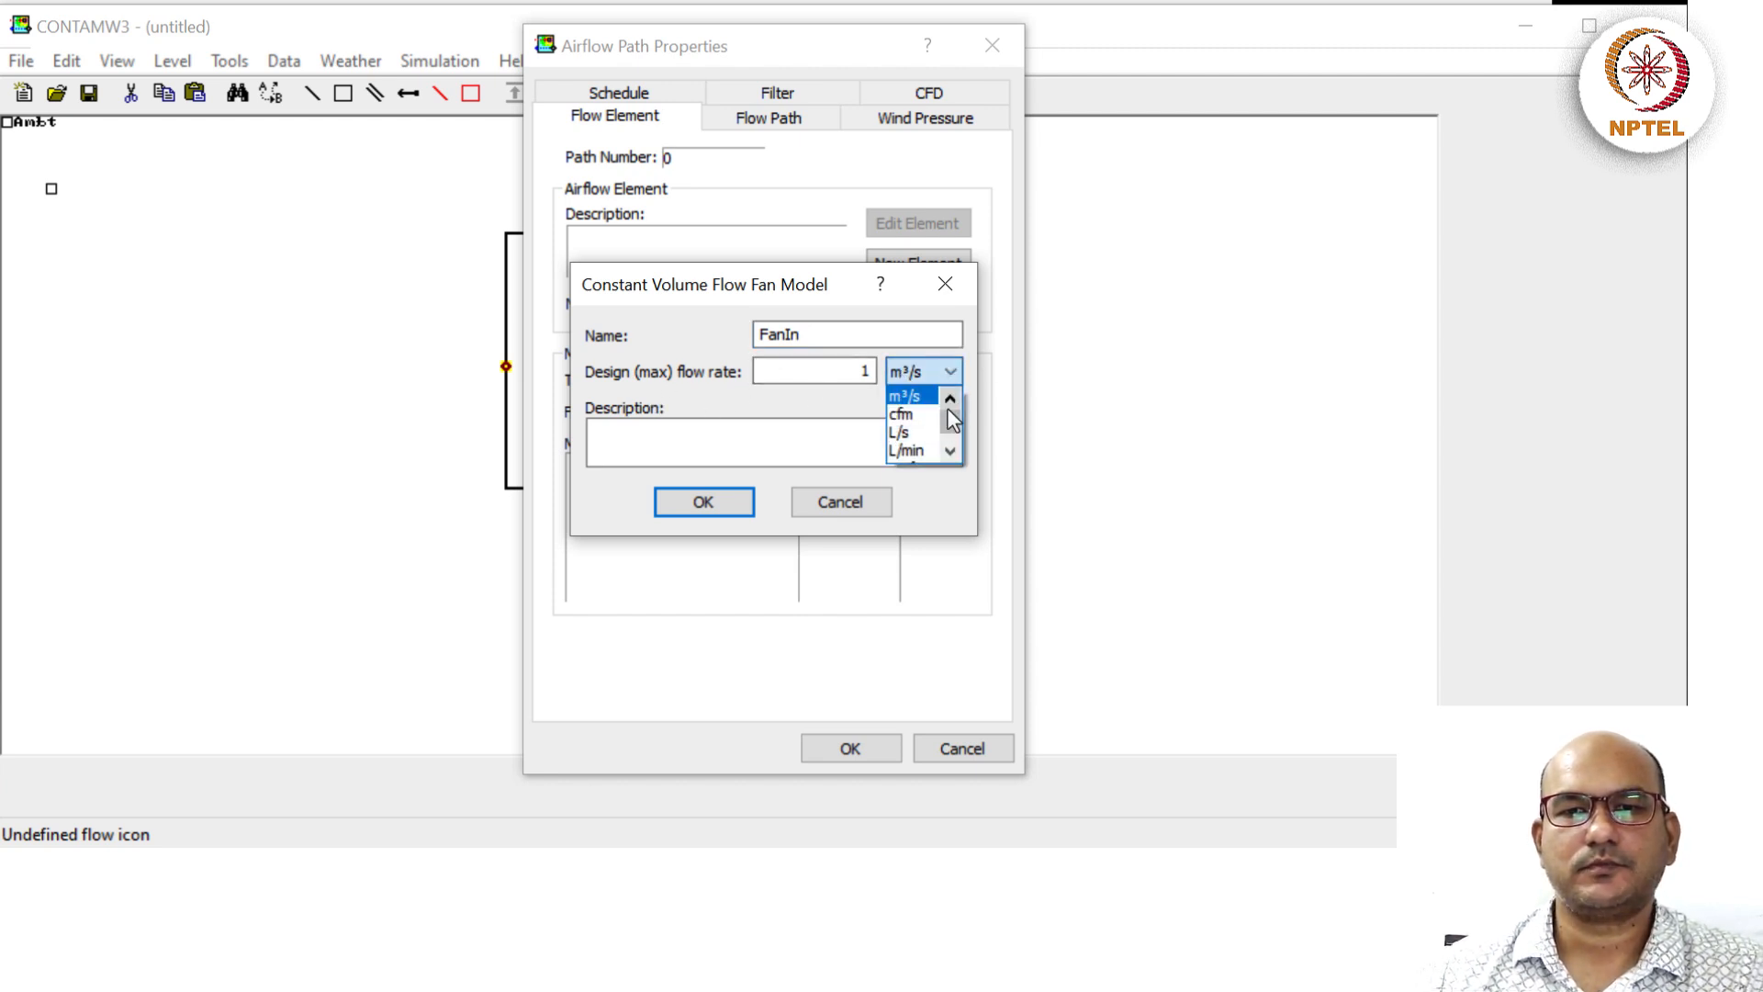
left_click(923, 436)
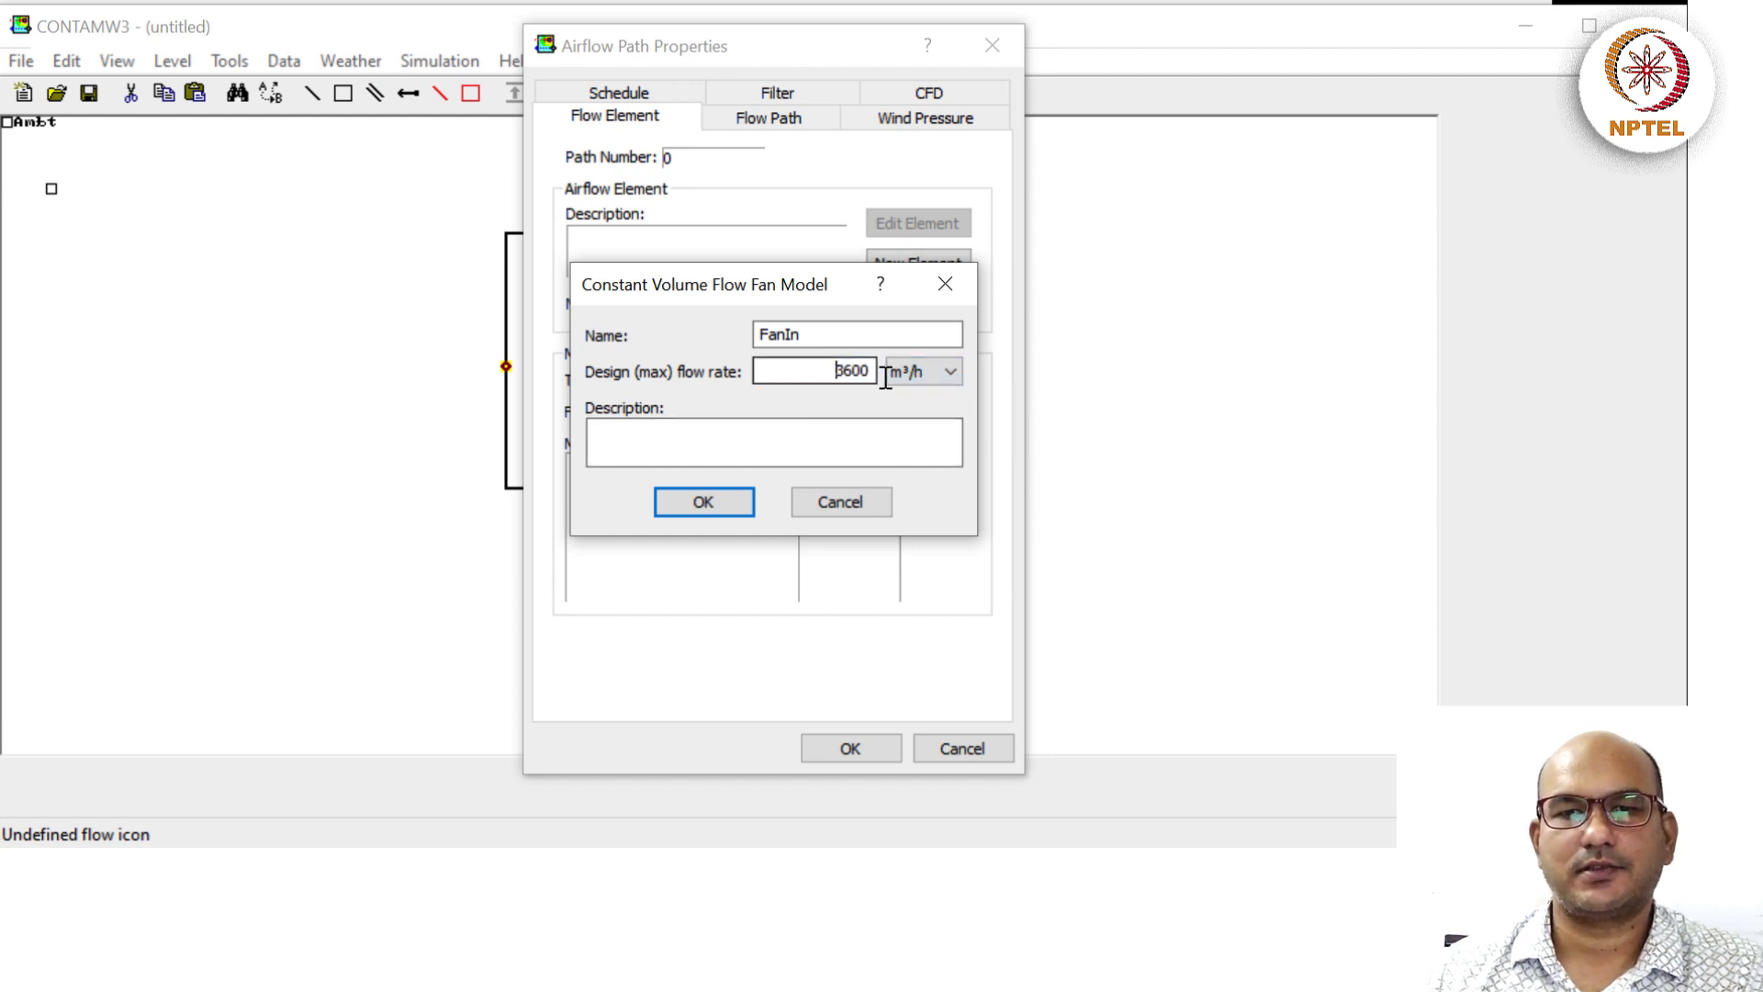
double_click(841, 371)
type("60")
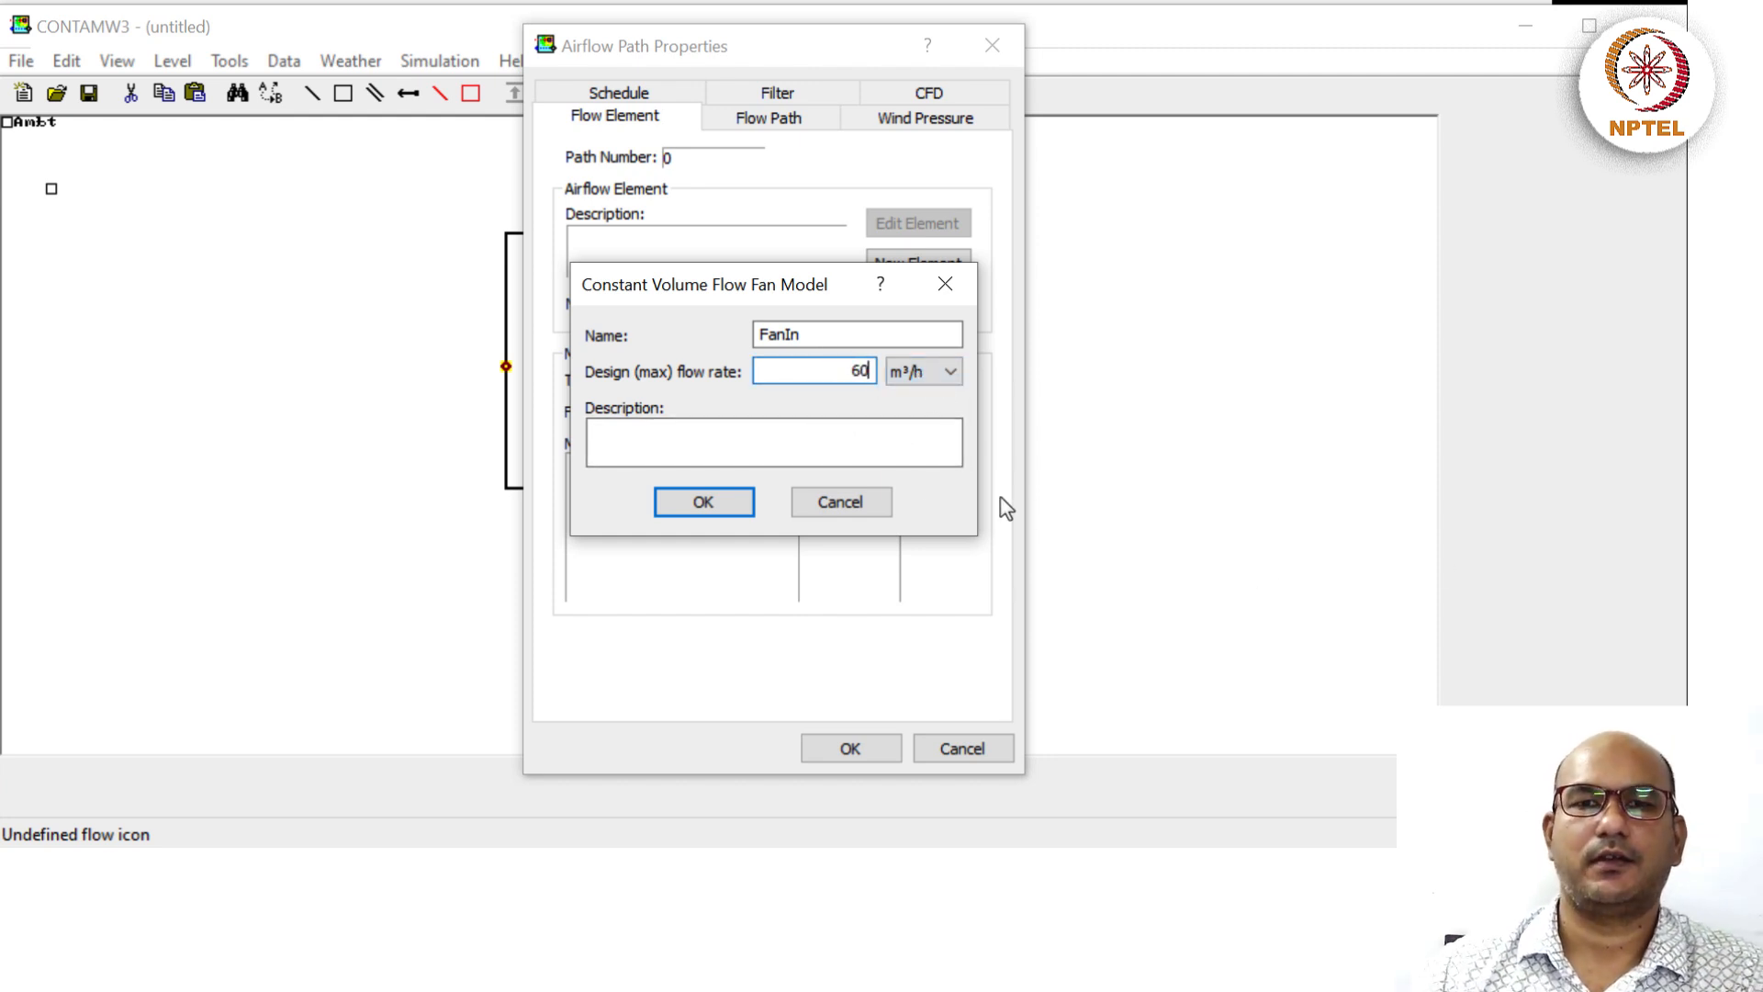
left_click(886, 438)
Describe FanIn as 'Mechanical ventilation with air changes per hour of (60/120) = 0.5'.
type("Mecha")
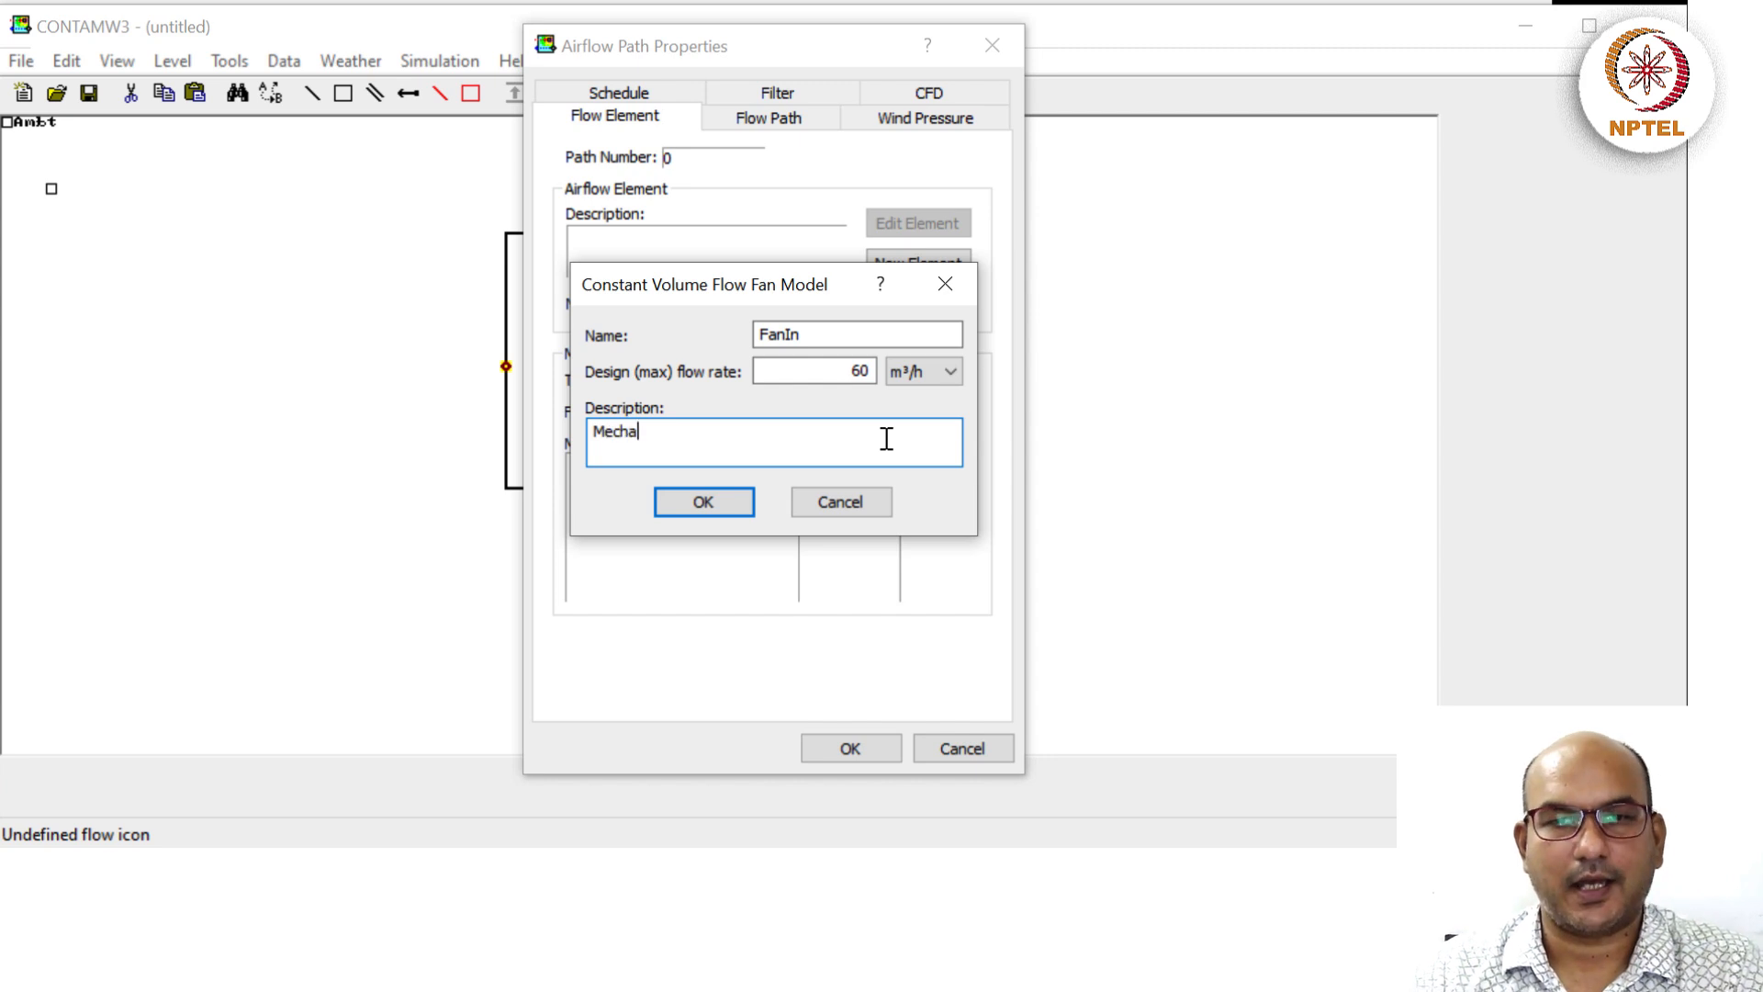
type("nical ventil")
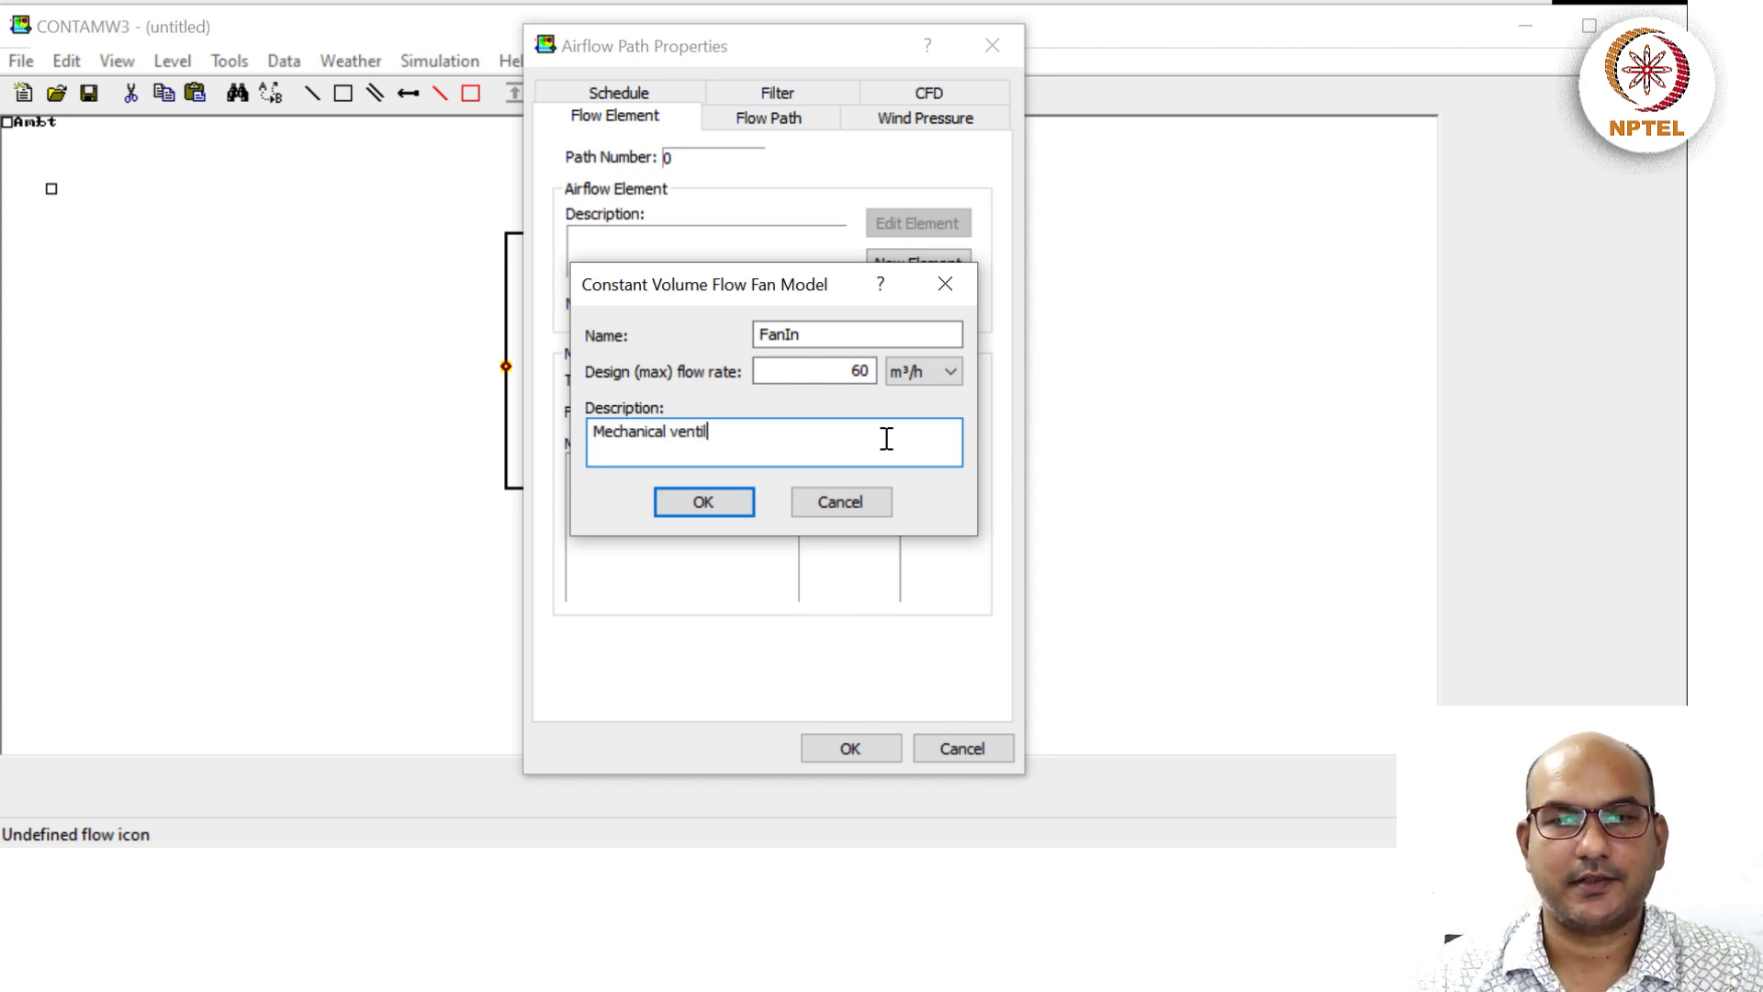
type("ation with air c")
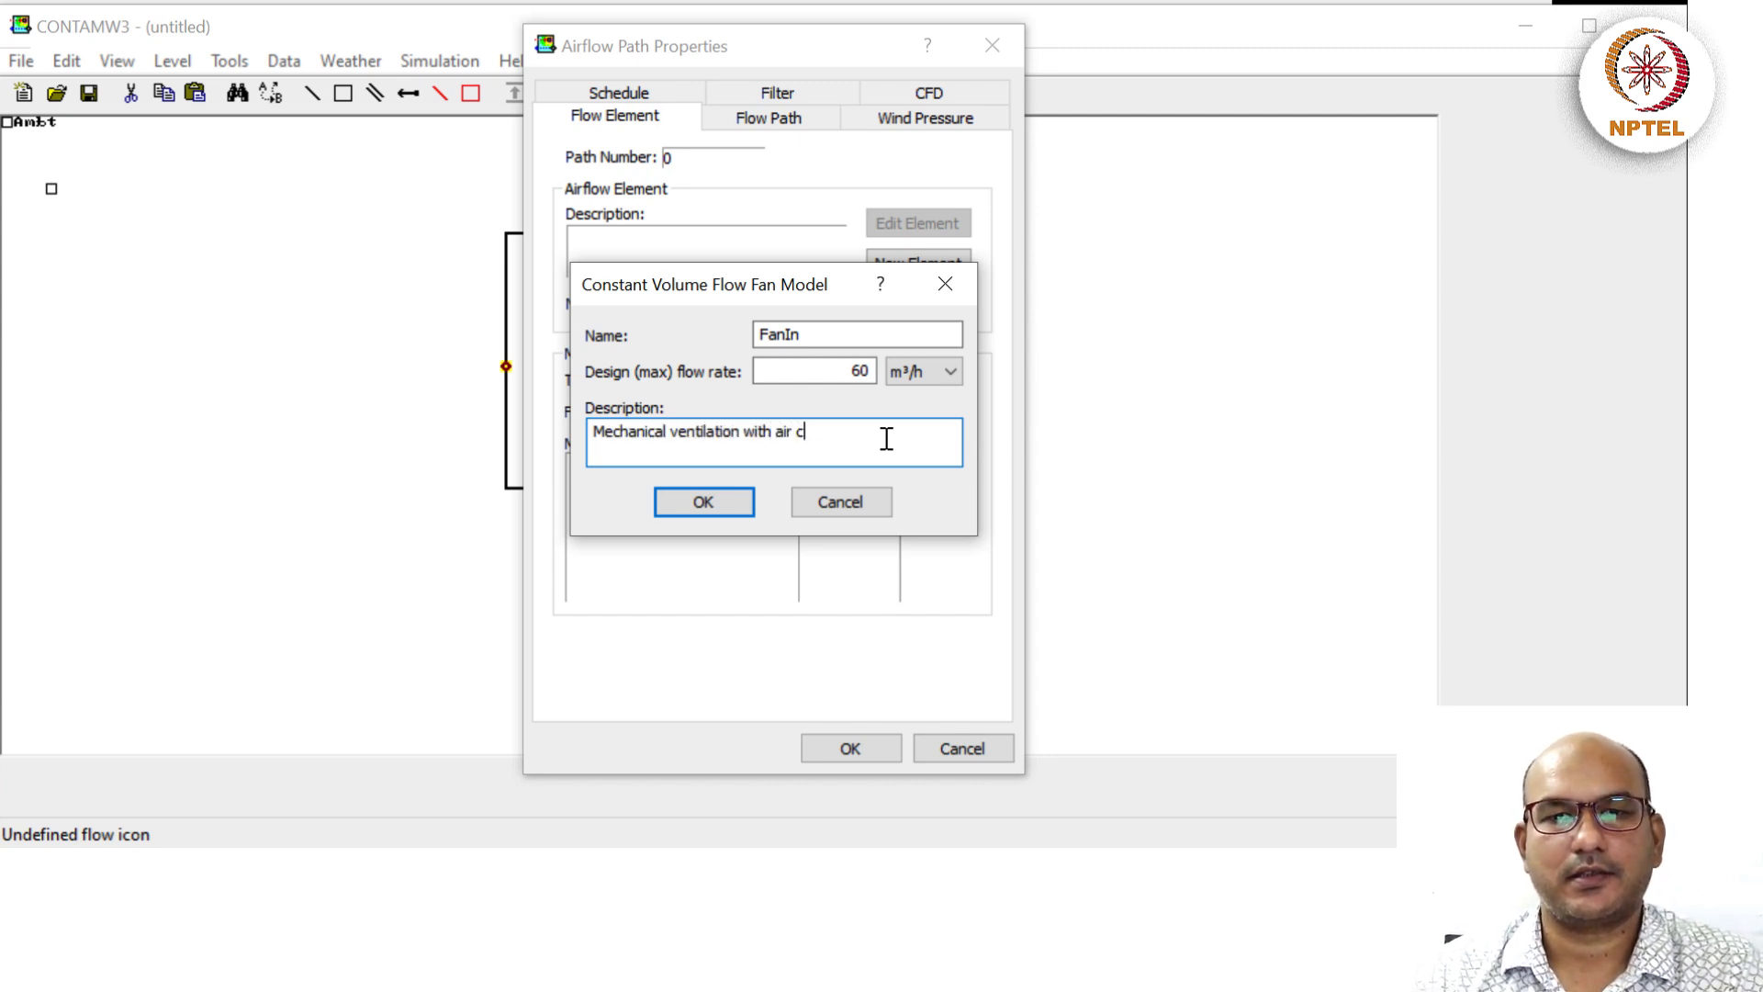
type("hanges")
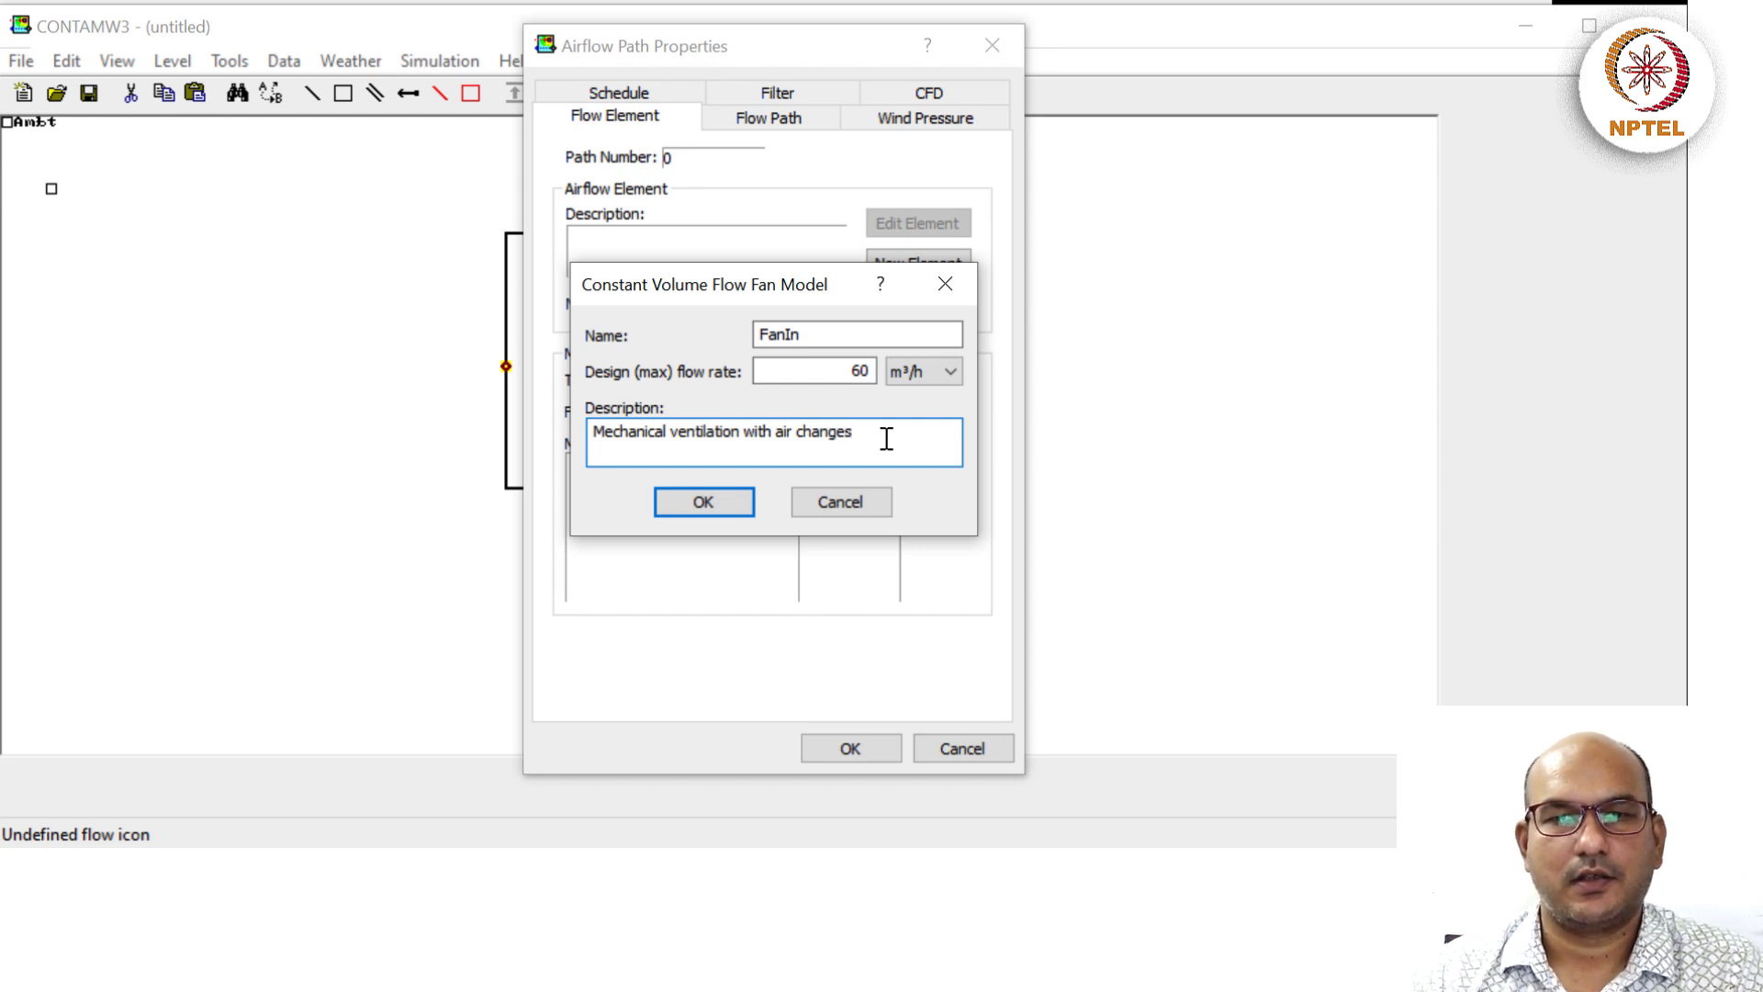
type(" per hour of ")
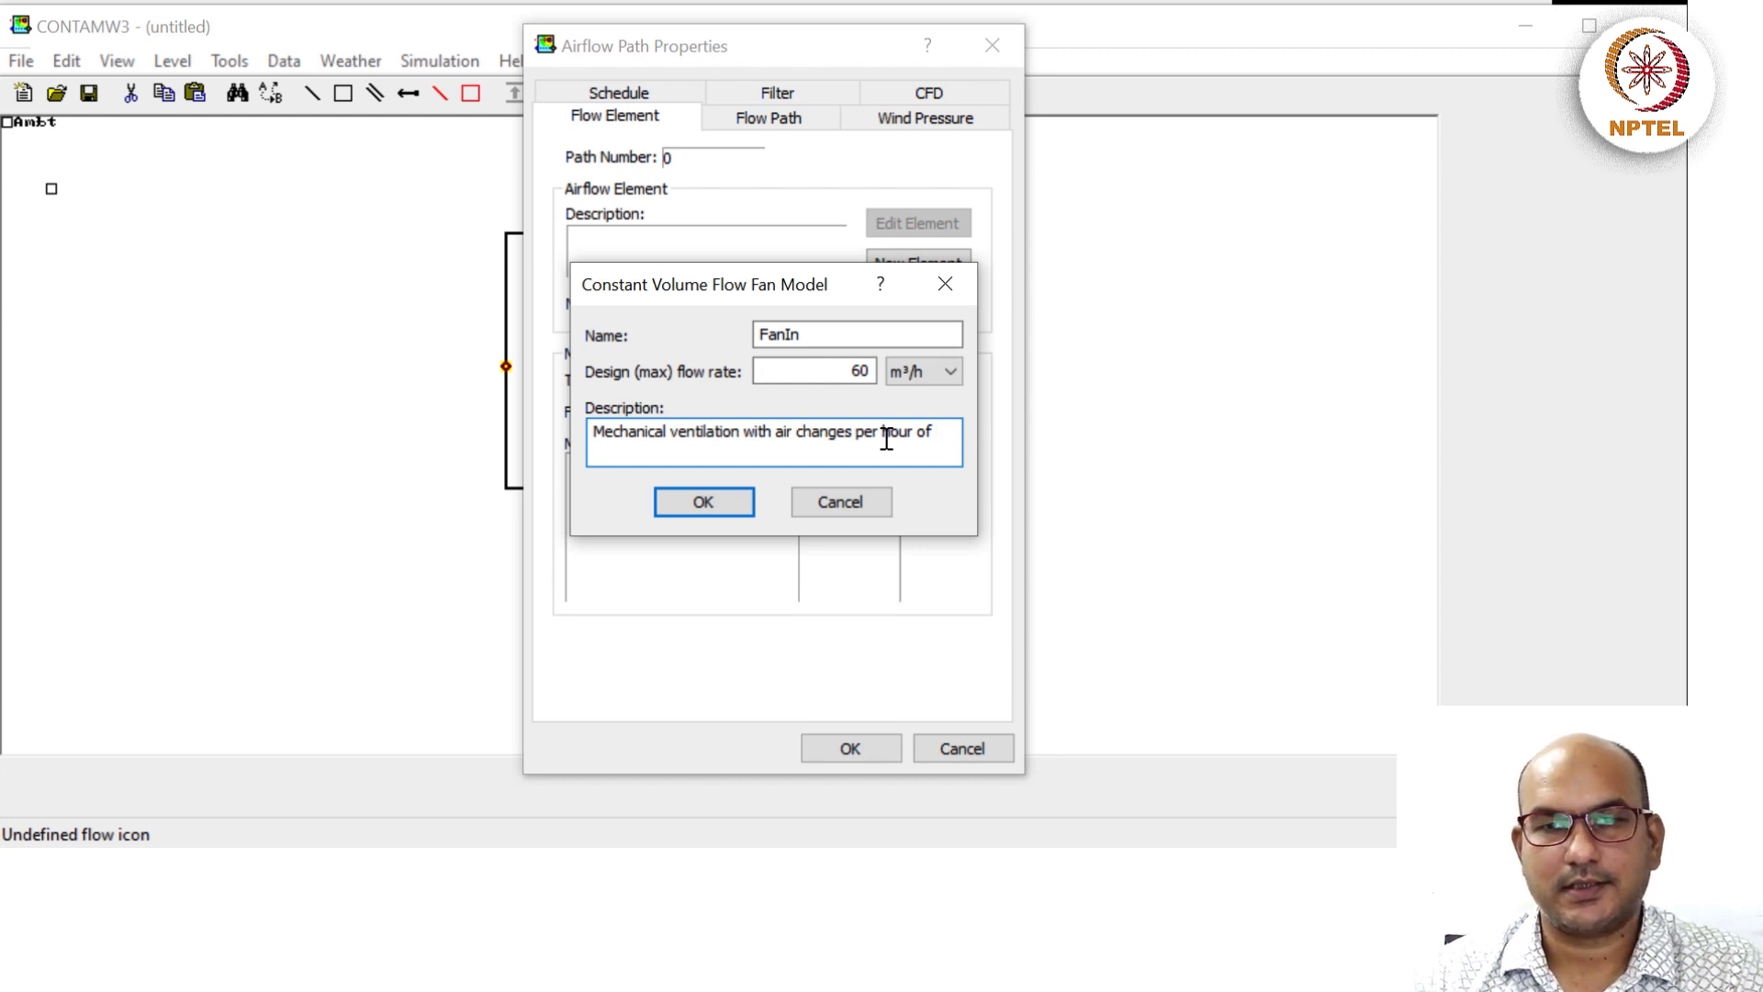
type("60")
key("BackSpace")
key("BackSpace")
type("(60/12))")
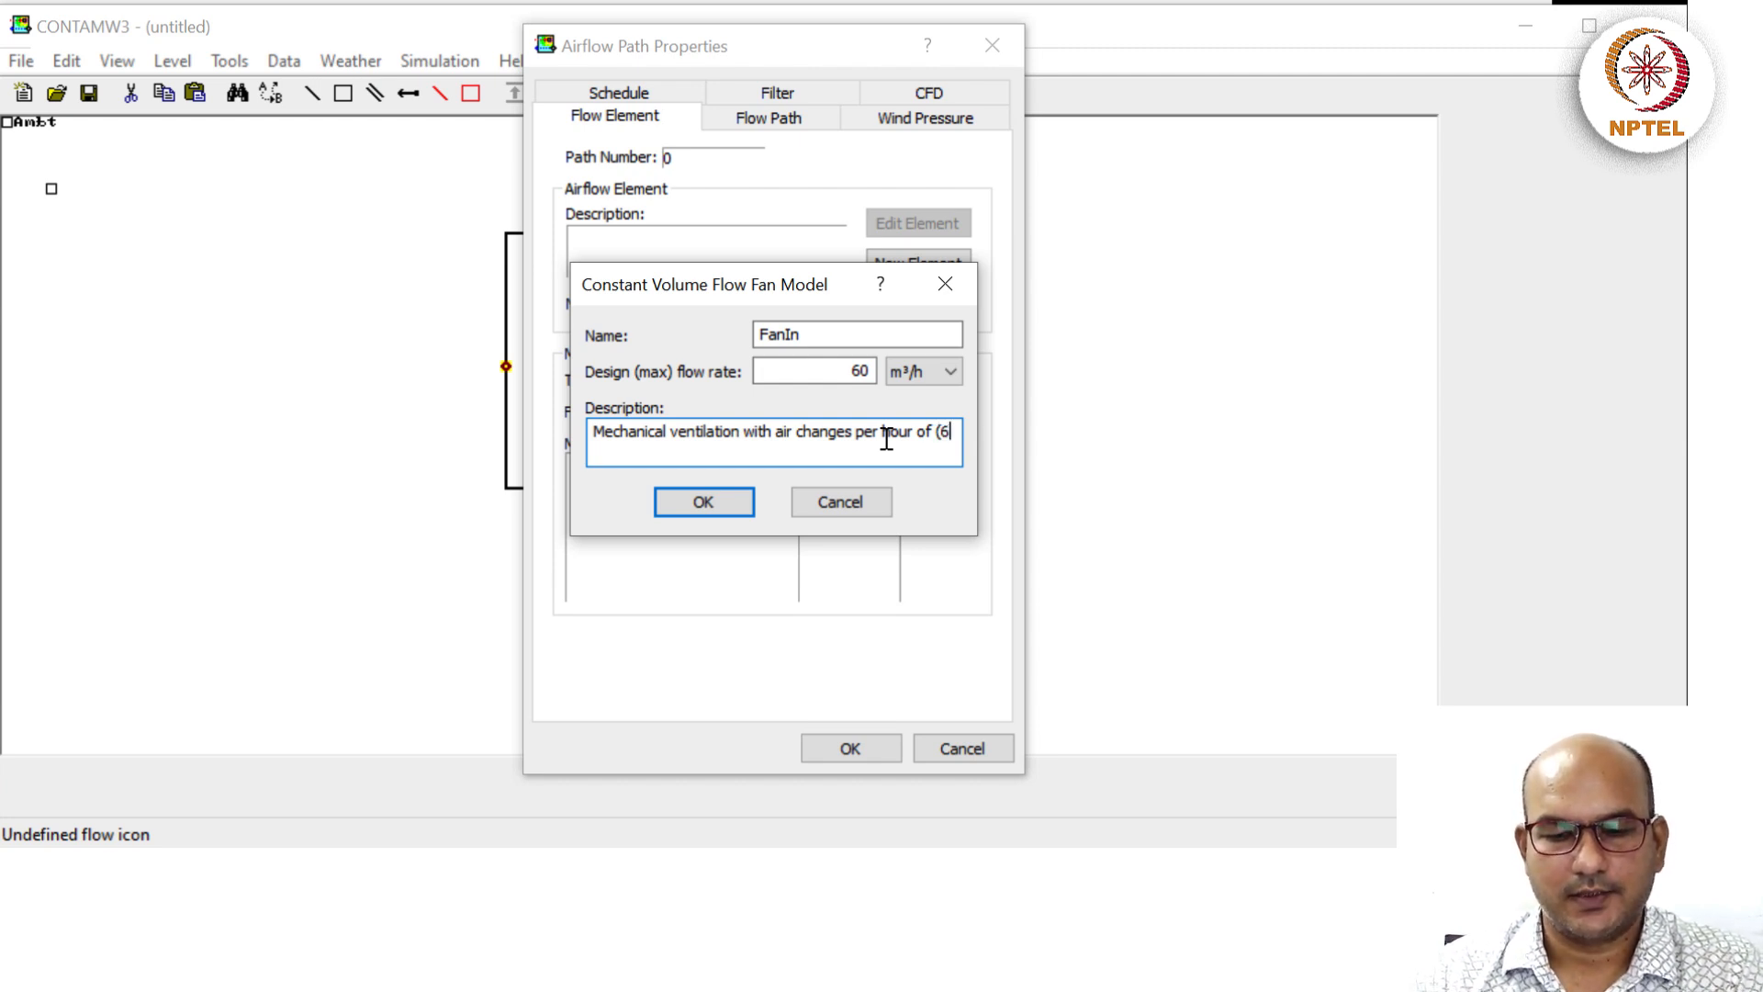
key("BackSpace")
key("BackSpace")
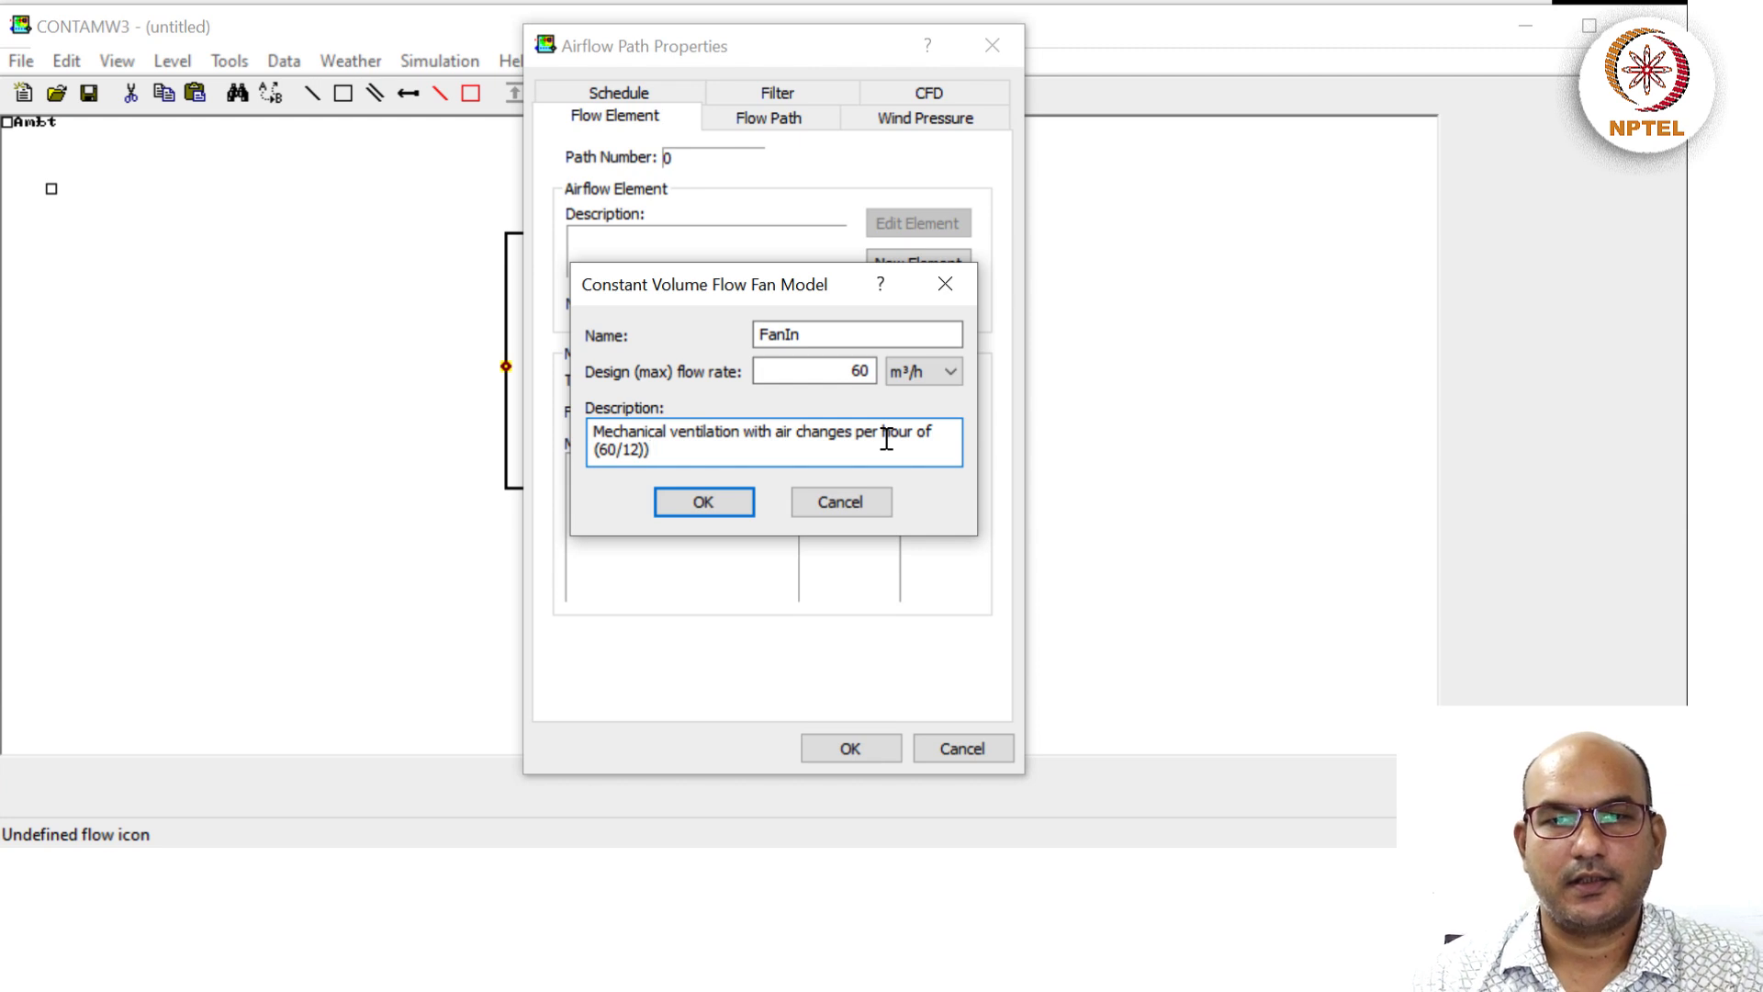
type("0")
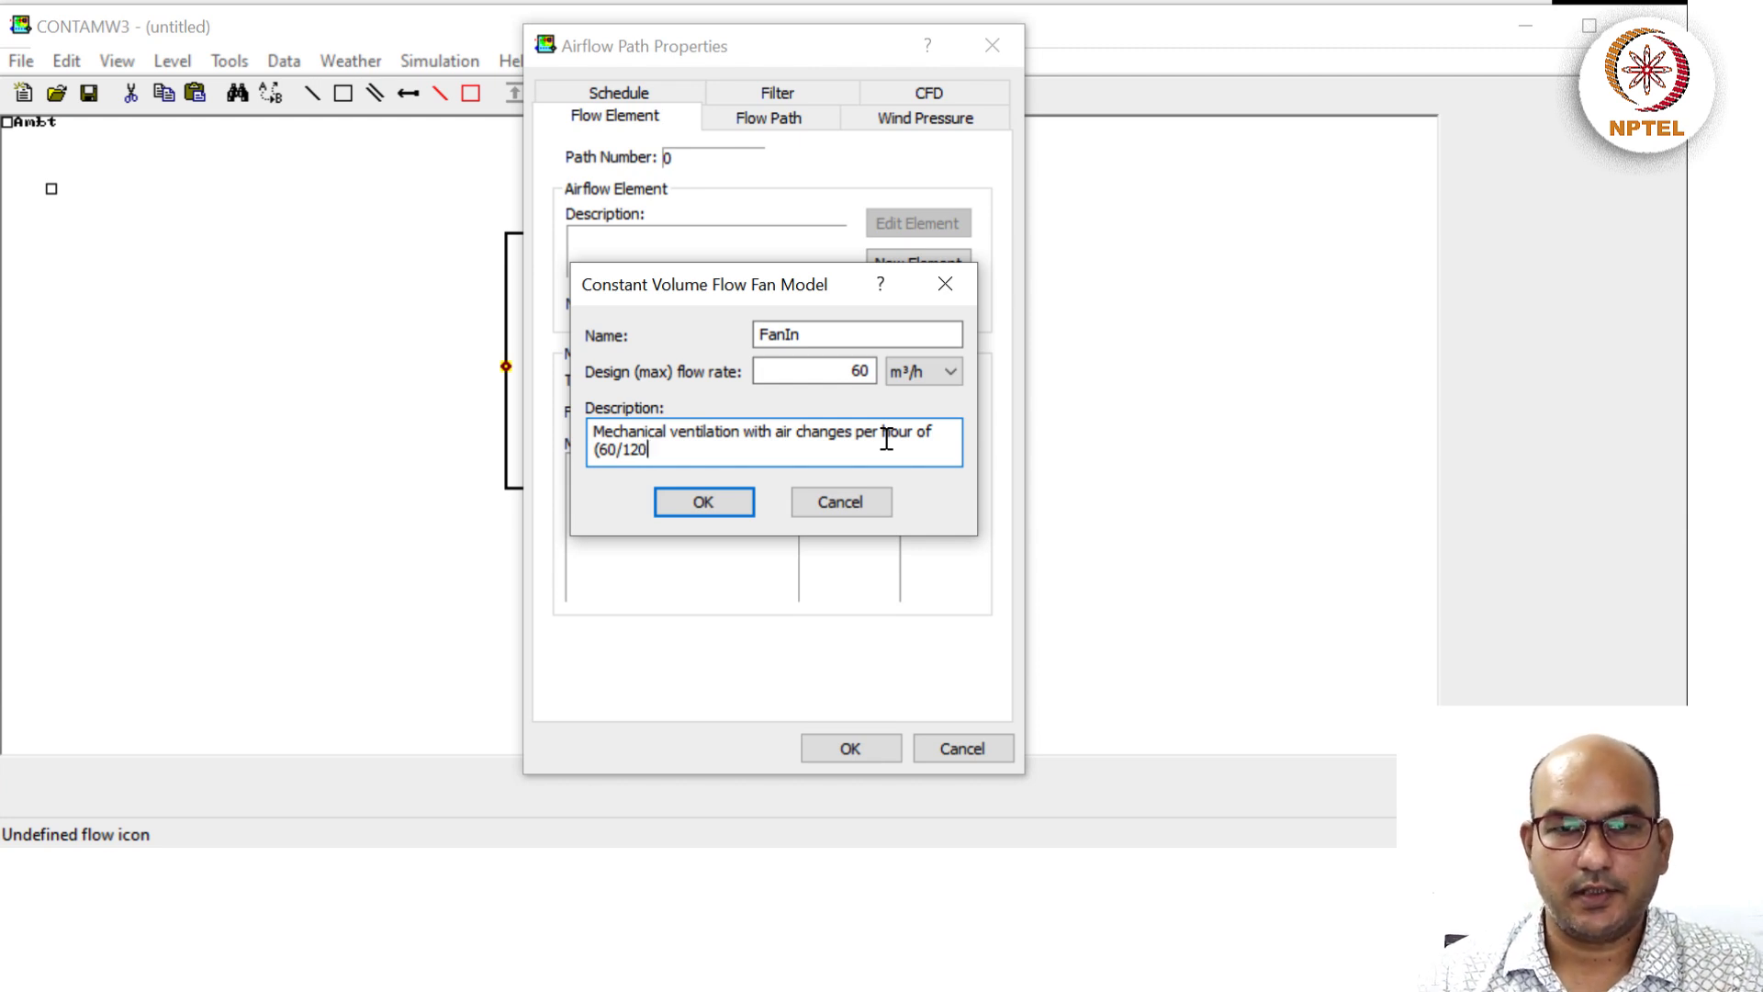
type(") = 0.5")
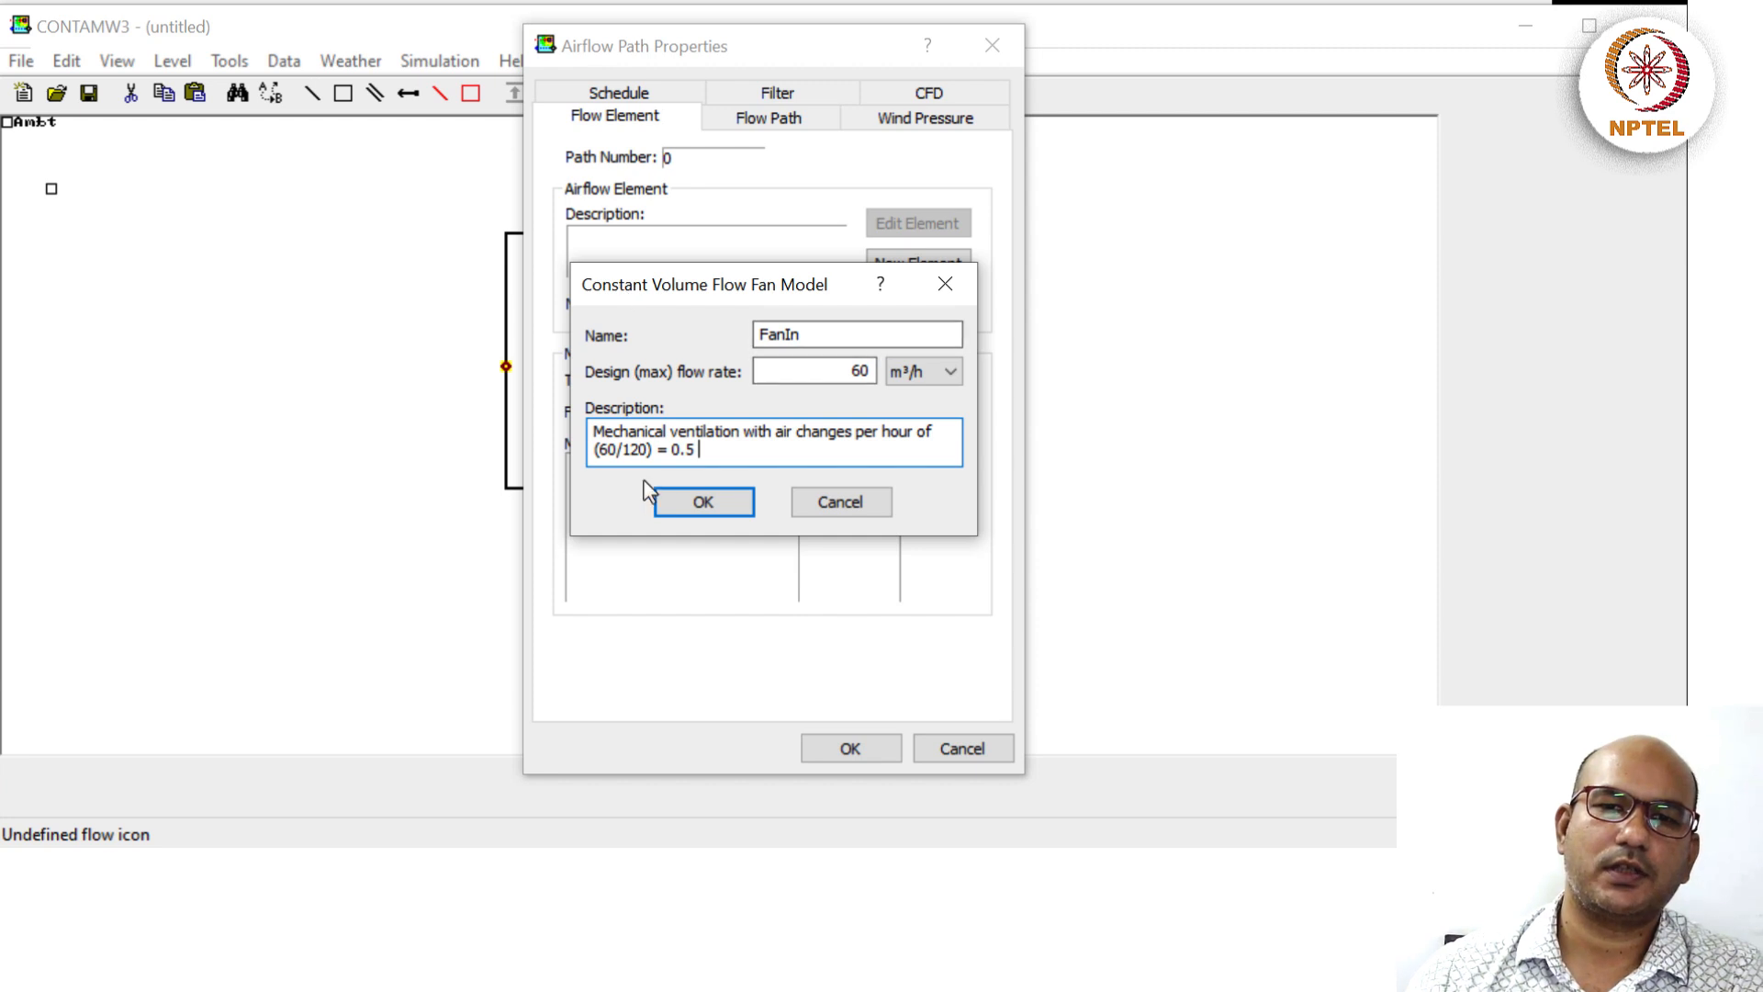
Confirm the FanIn fan model and view the path's 1.5 m elevation and Ambt-to-Suite flow direction.
left_click(692, 512)
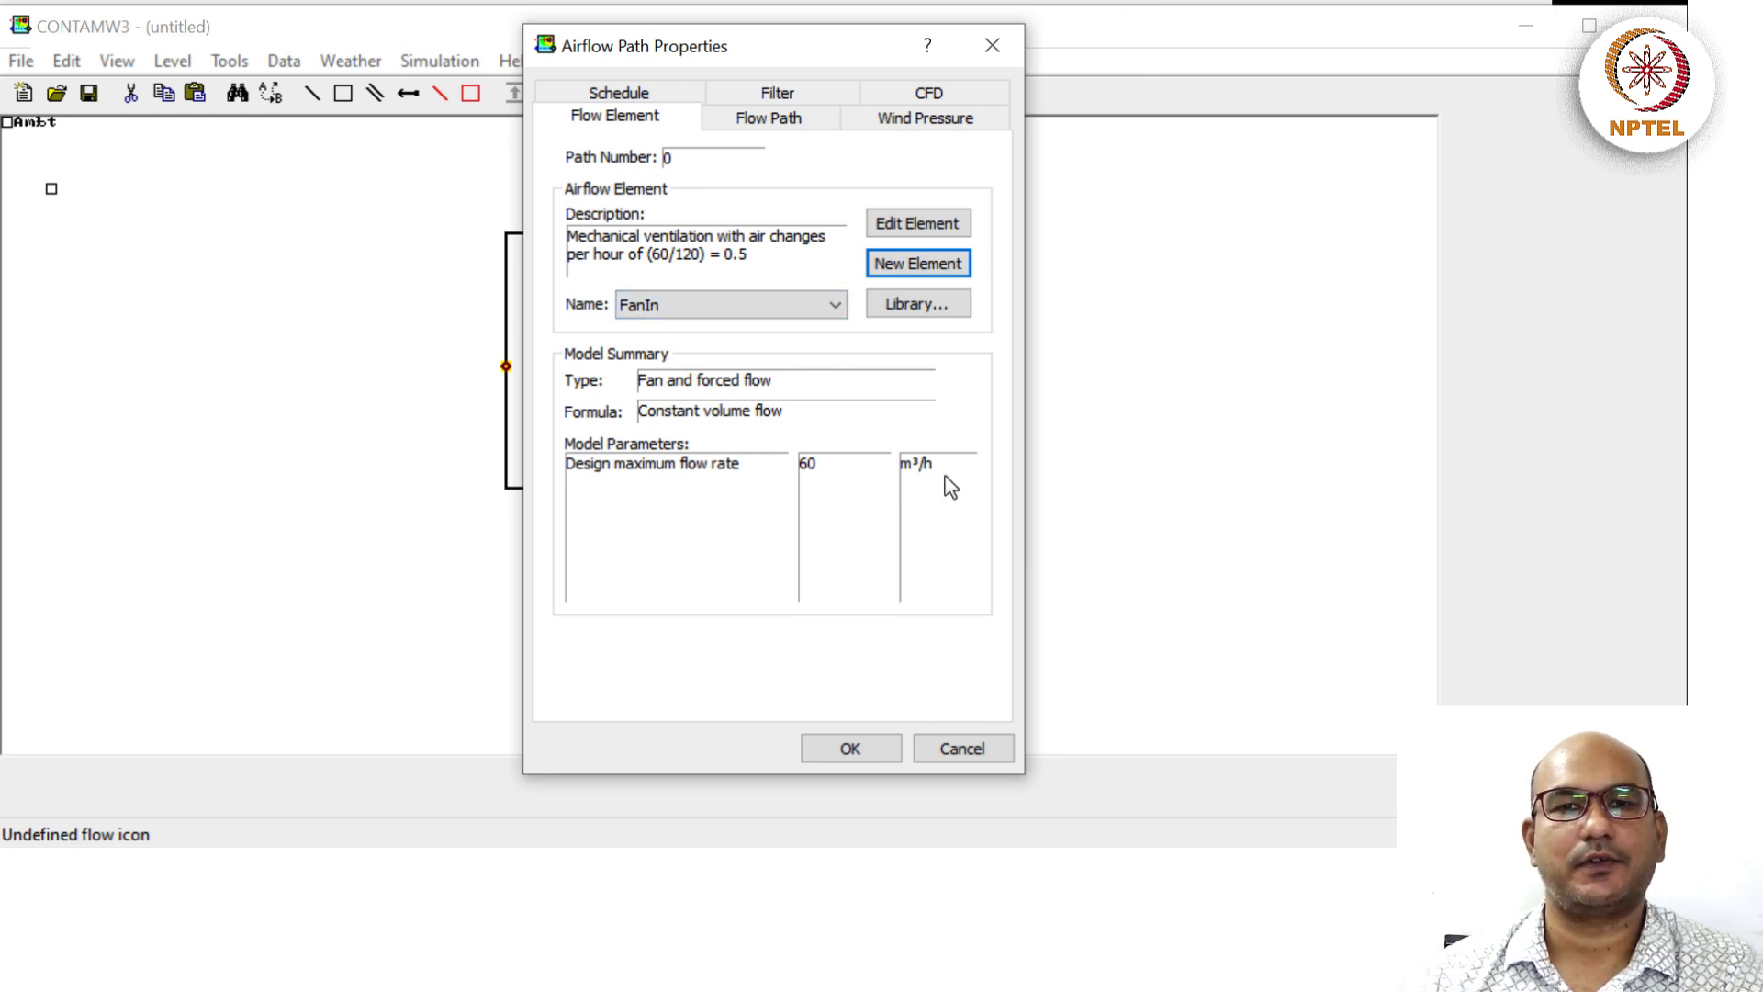
left_click(816, 125)
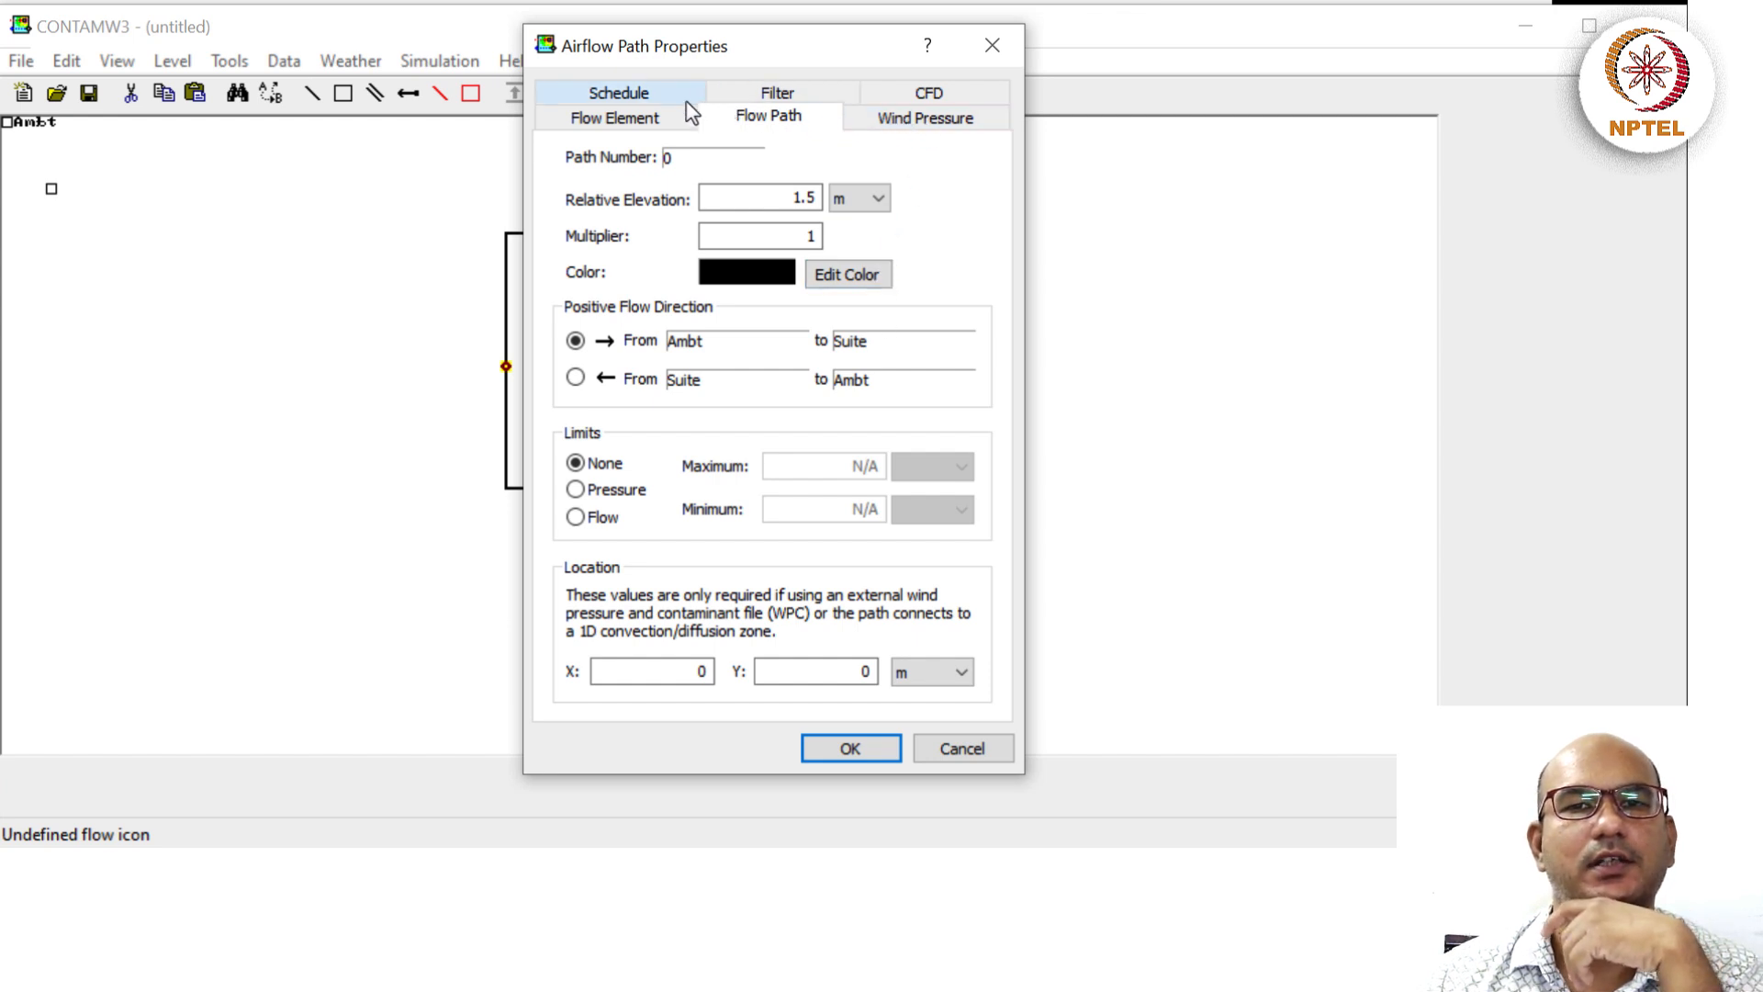
Show the airflow path's schedule settings, which have no schedule assigned yet.
left_click(635, 95)
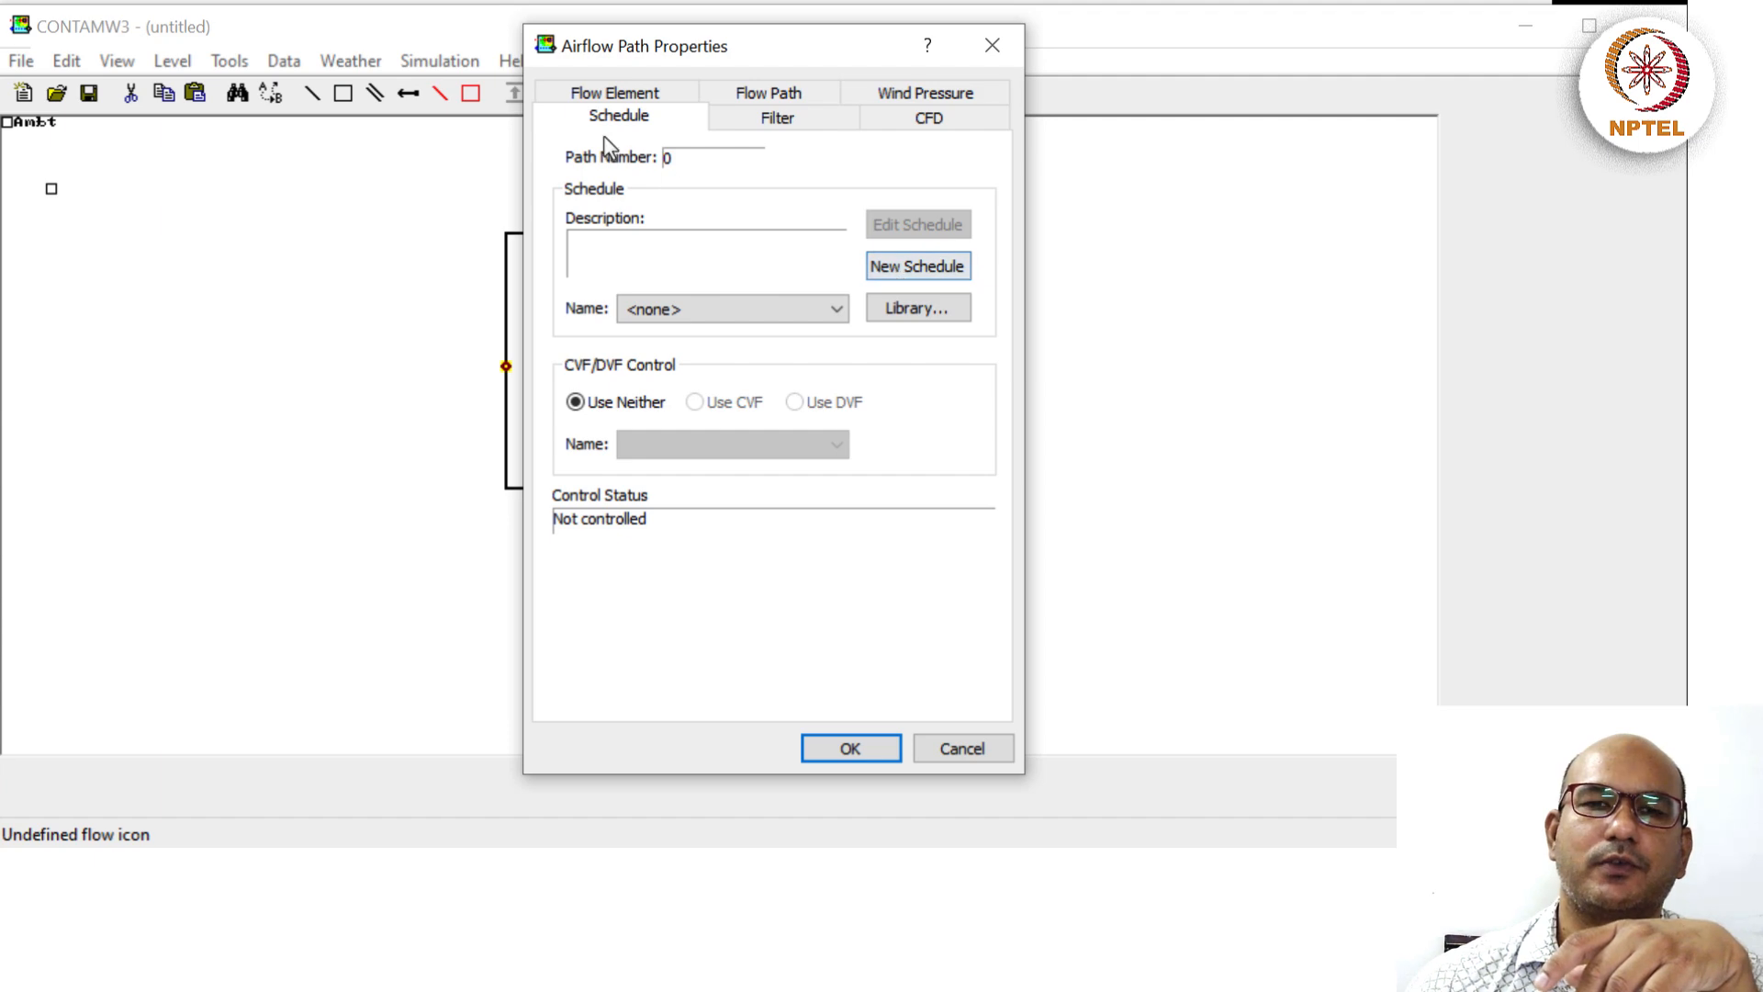
Create week schedule FanIn_alwaysON described 'Mechanical ventilation for outside to inside is always ON'.
left_click(895, 266)
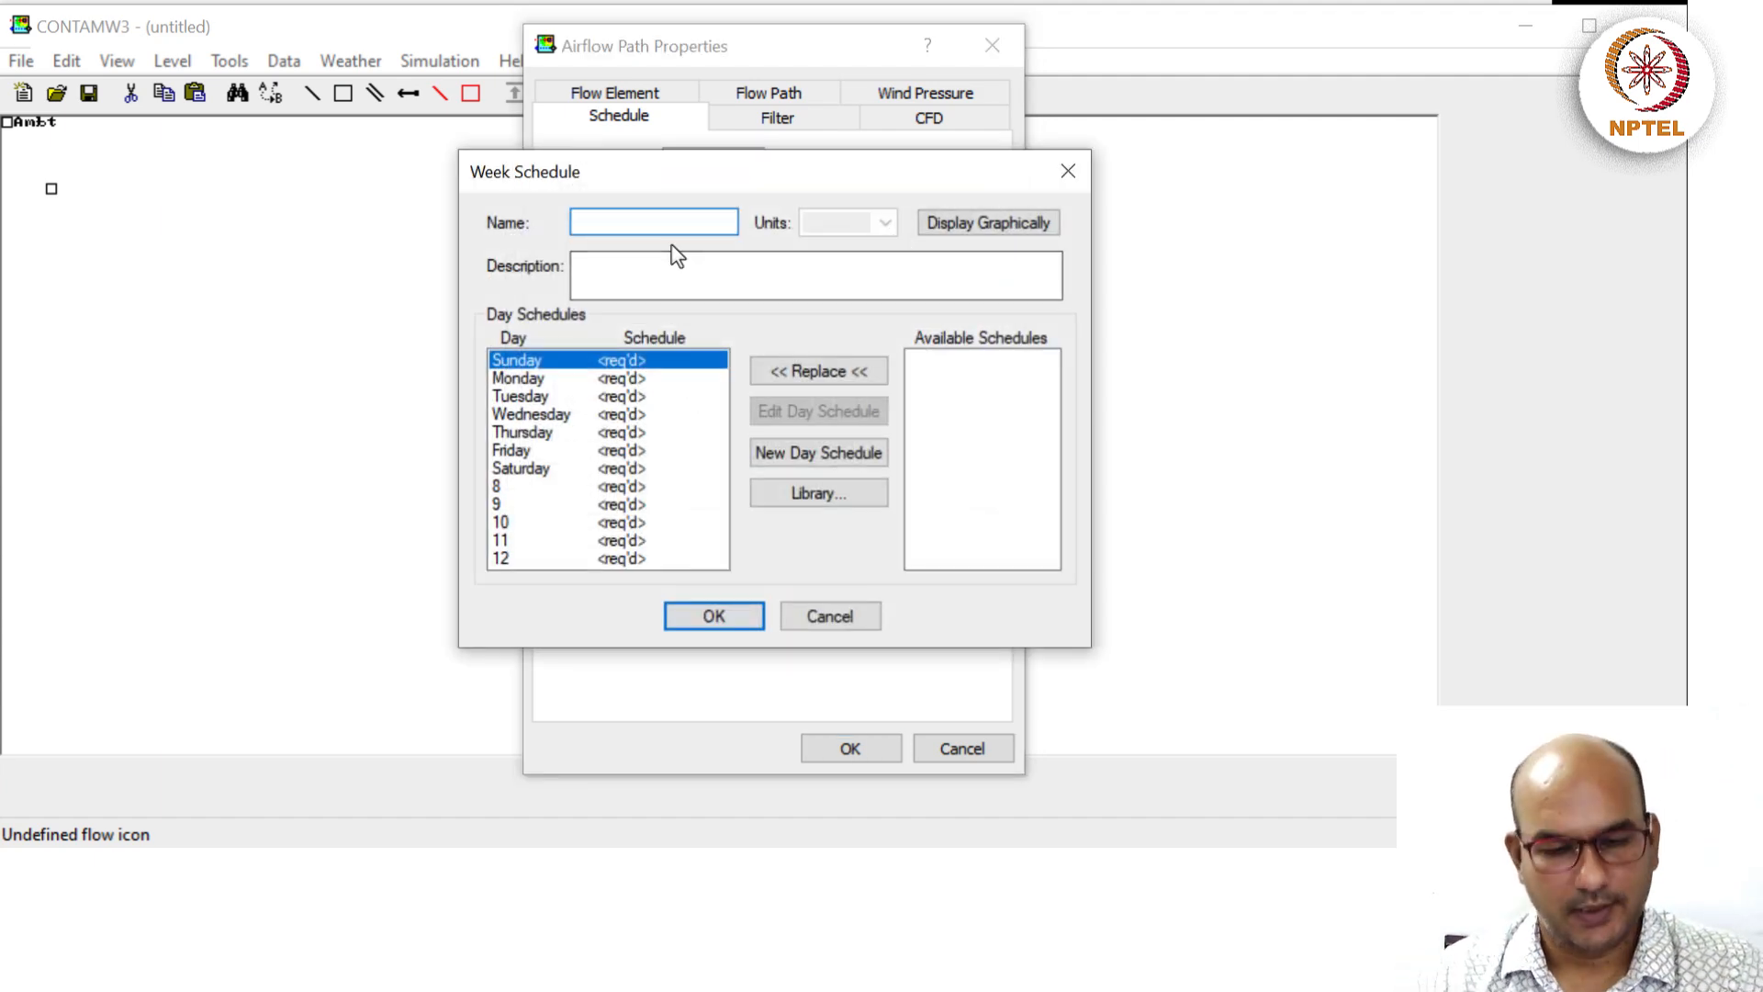
type("Fa")
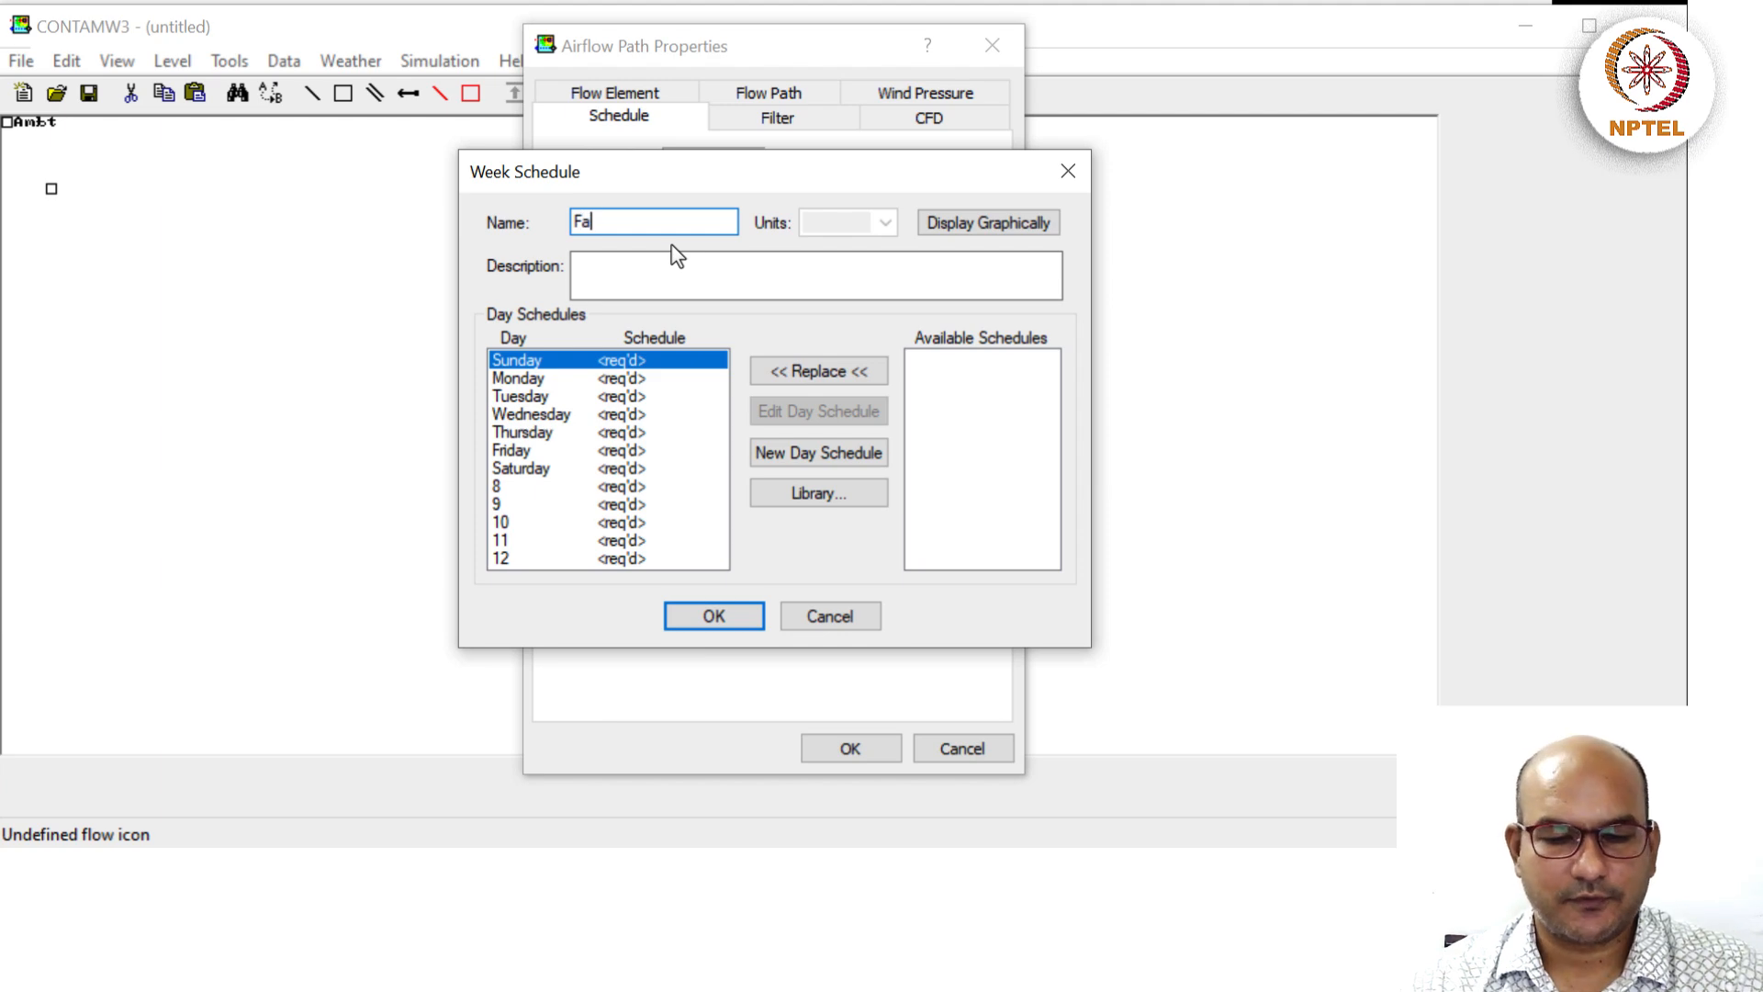
type("nIn")
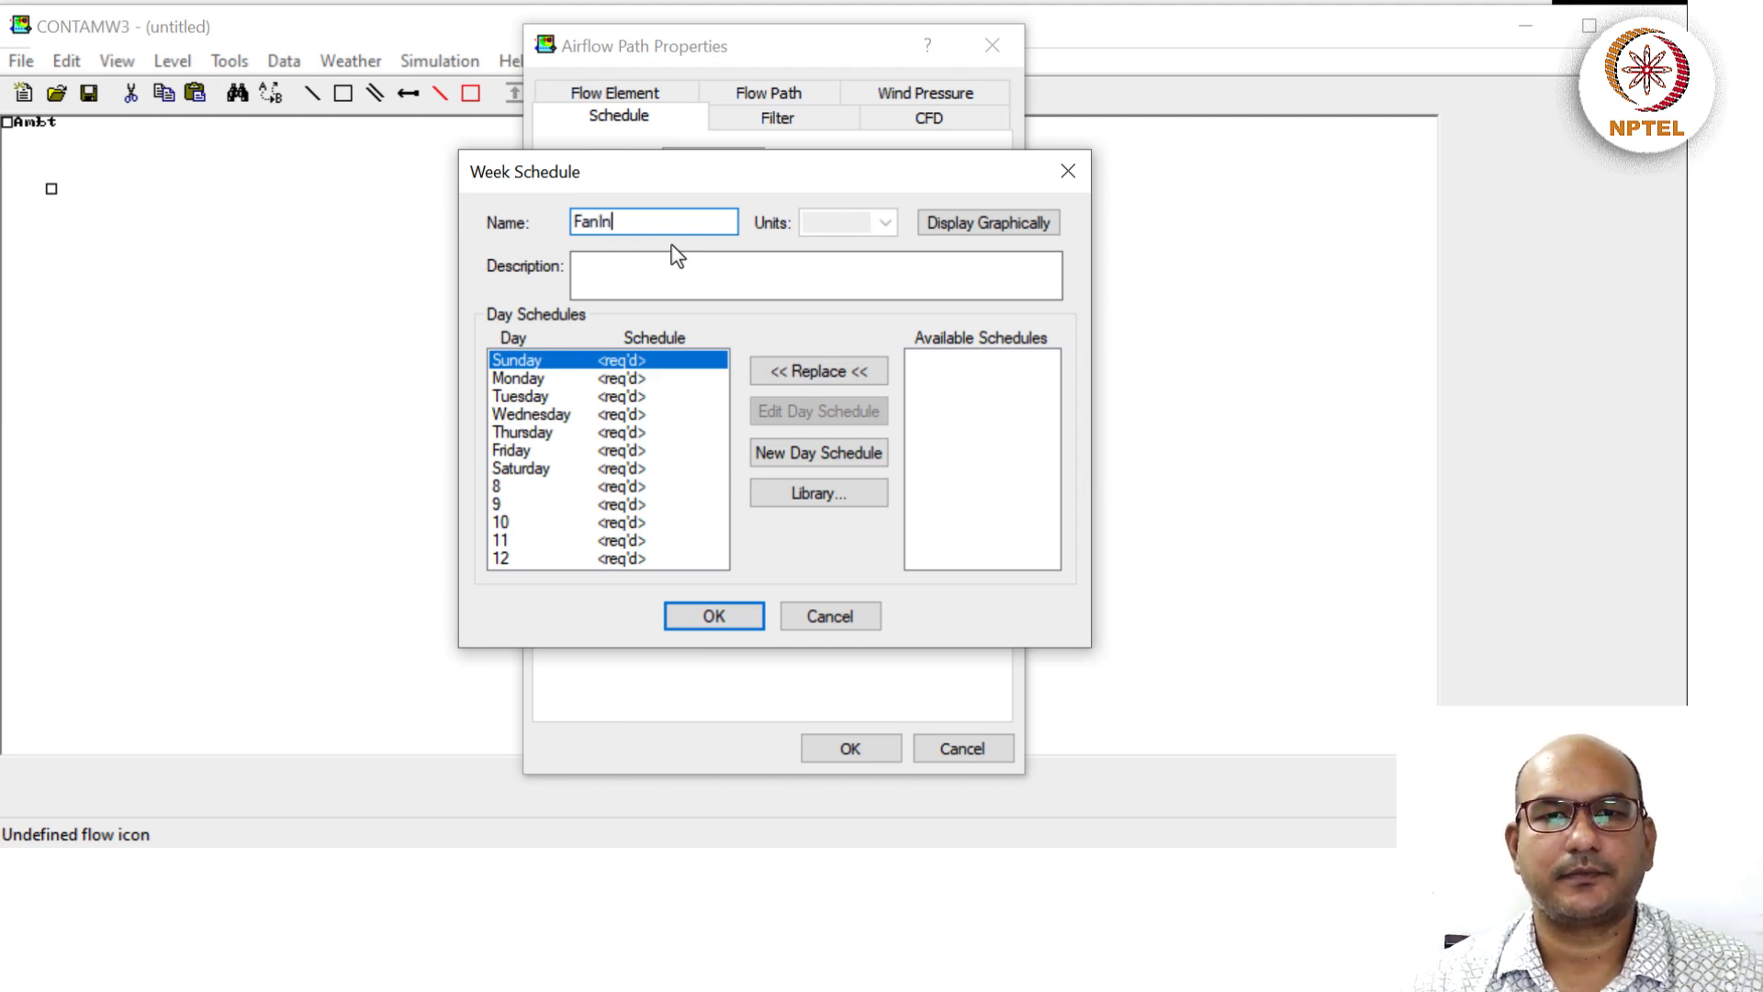
type("_")
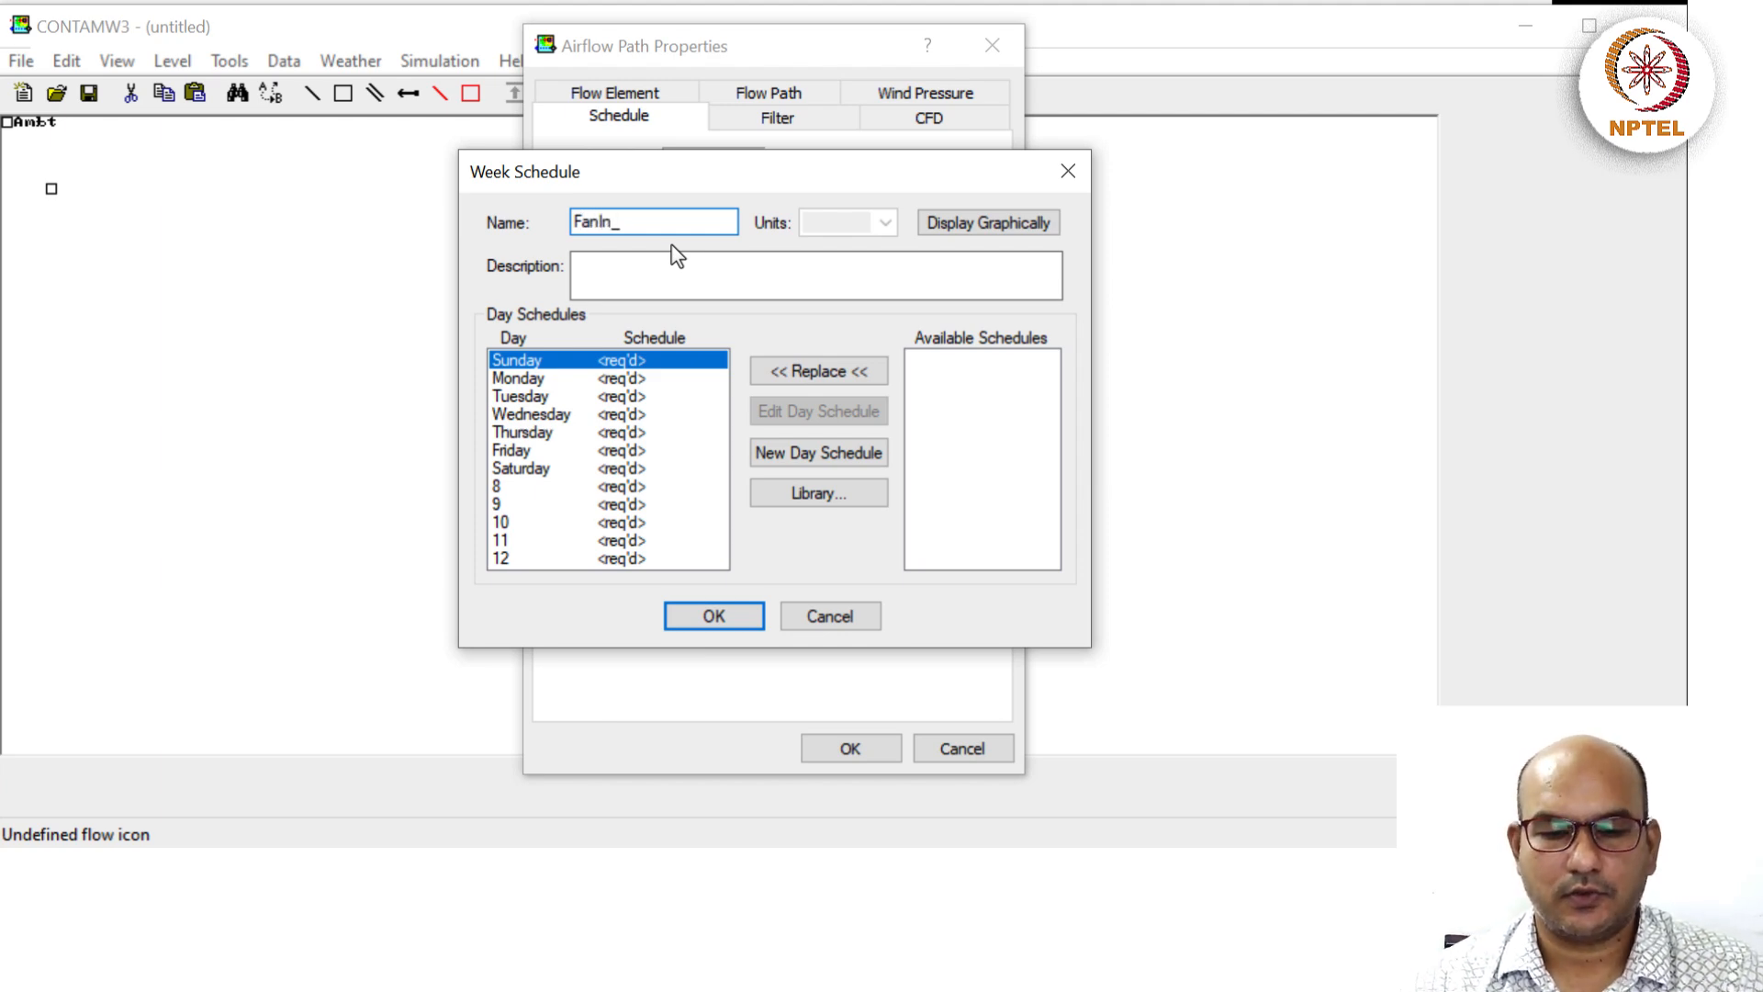
type("alwaysON")
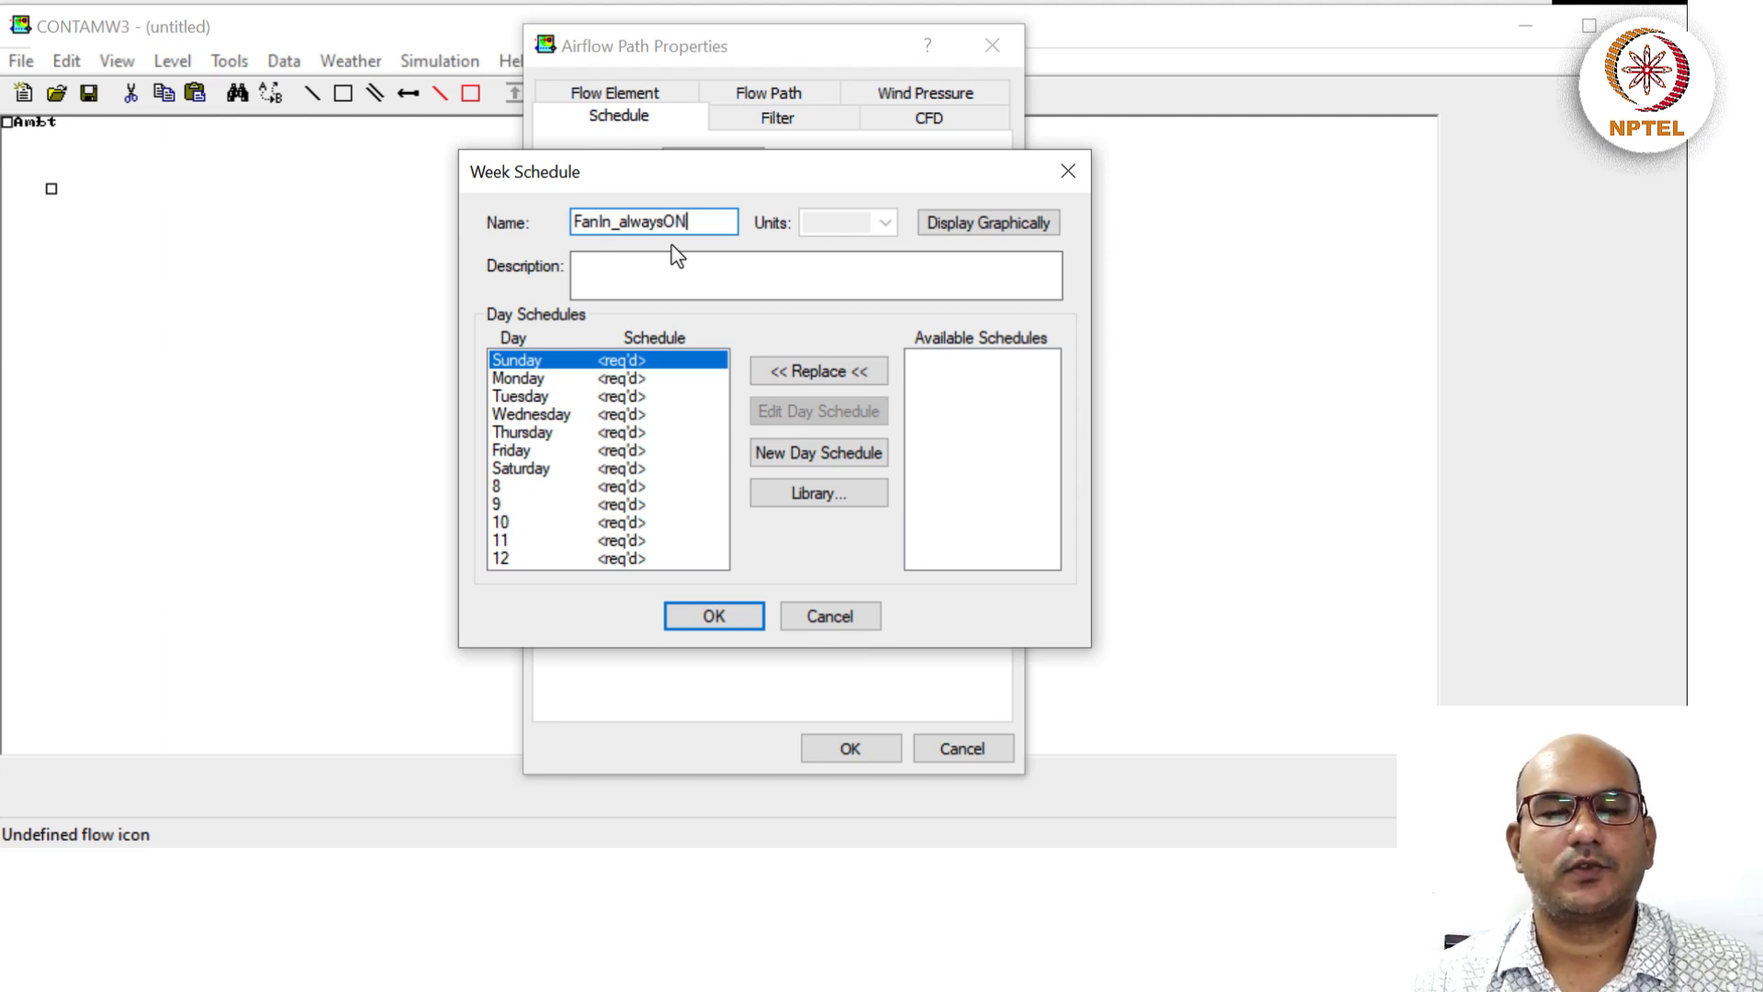
key("Tab")
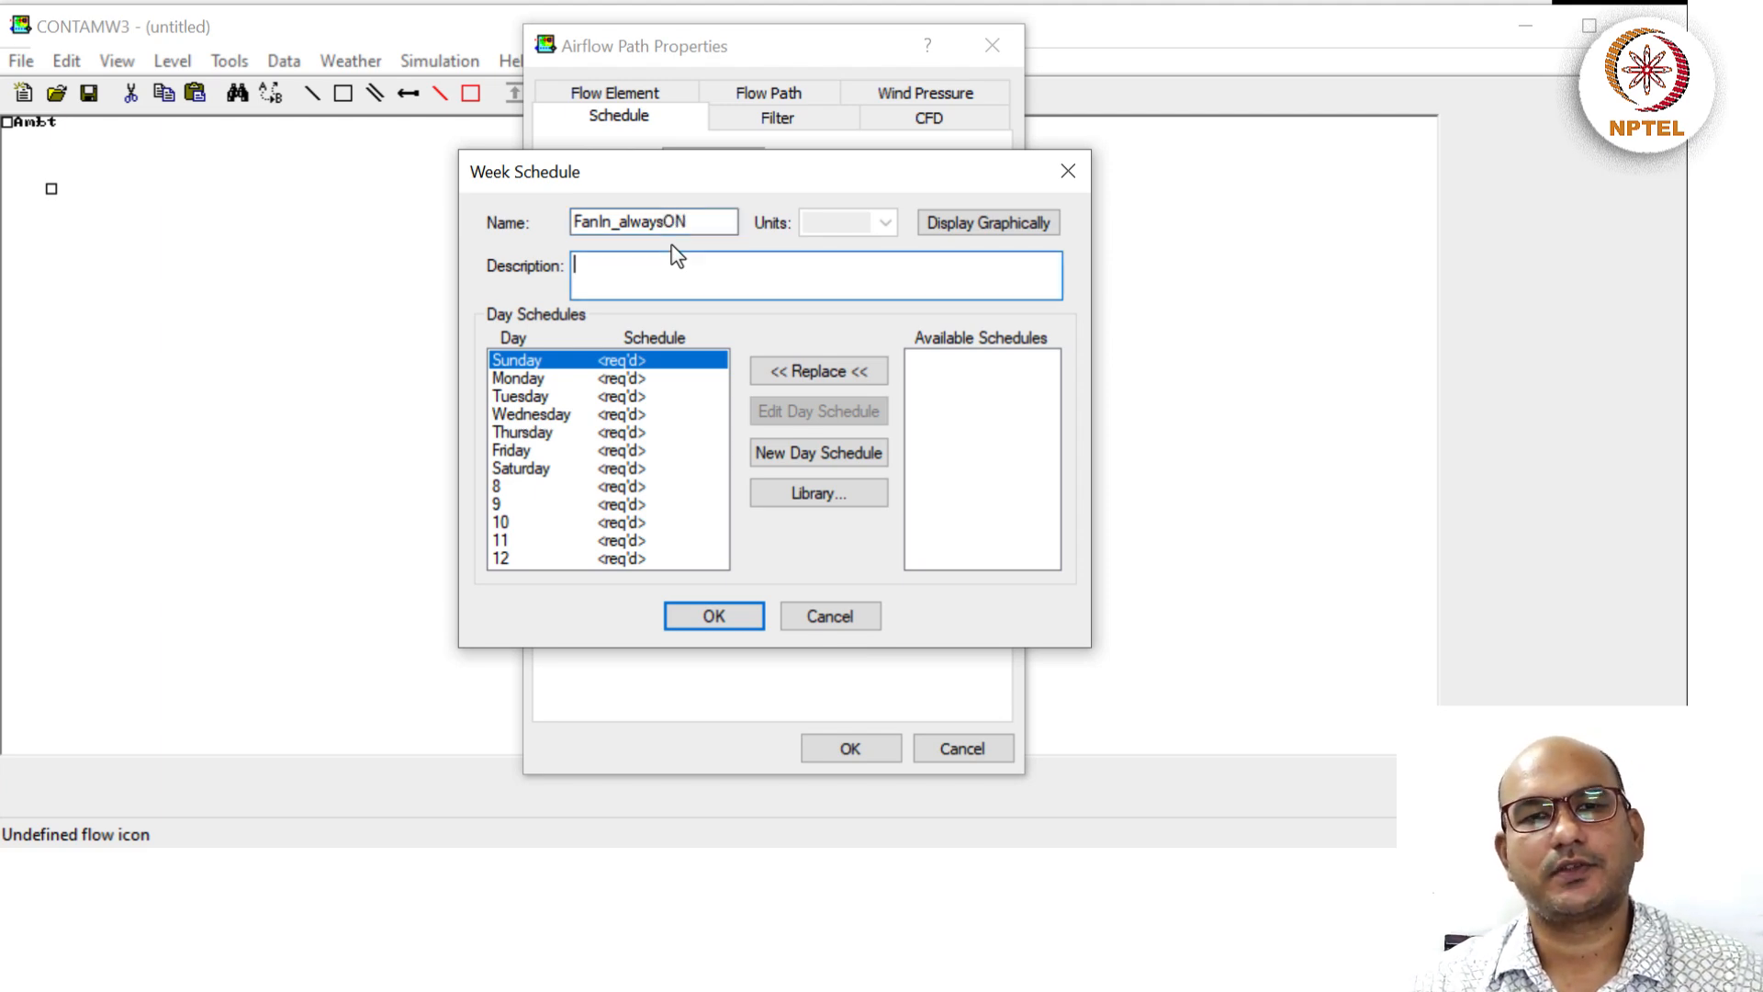
type("Fan ")
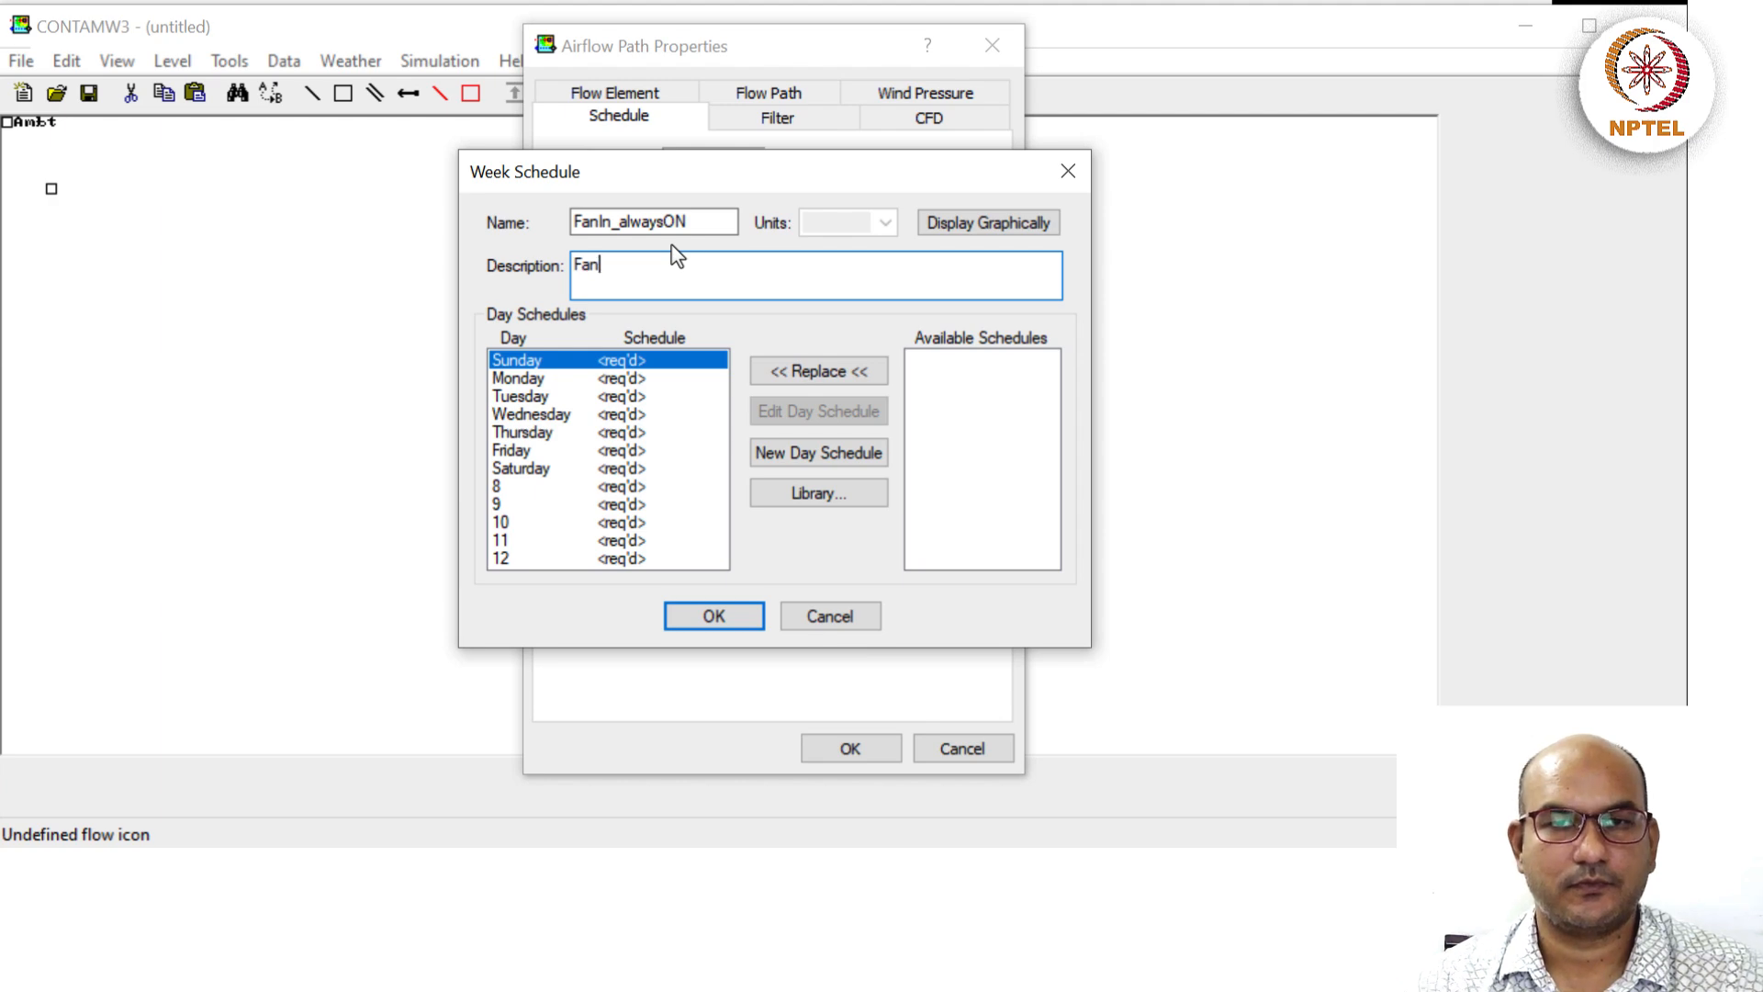
type("col")
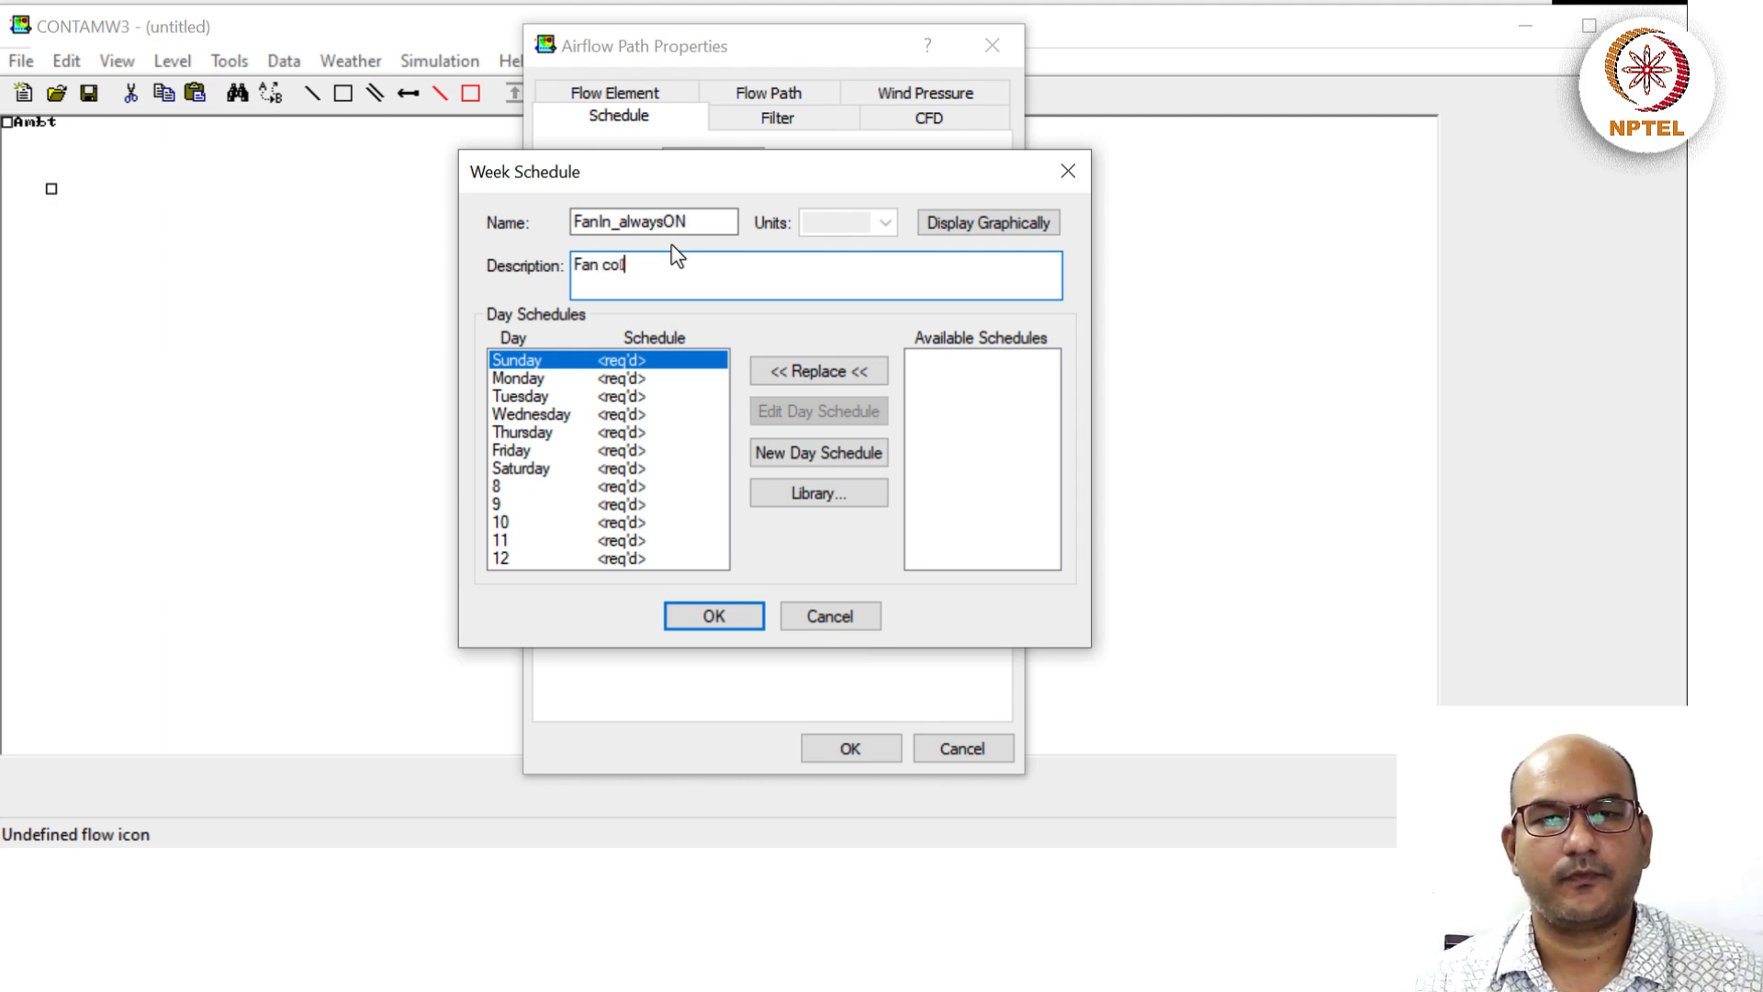
key("BackSpace")
key("BackSpace")
key("BackSpace")
key("BackSpace")
key("BackSpace")
key("BackSpace")
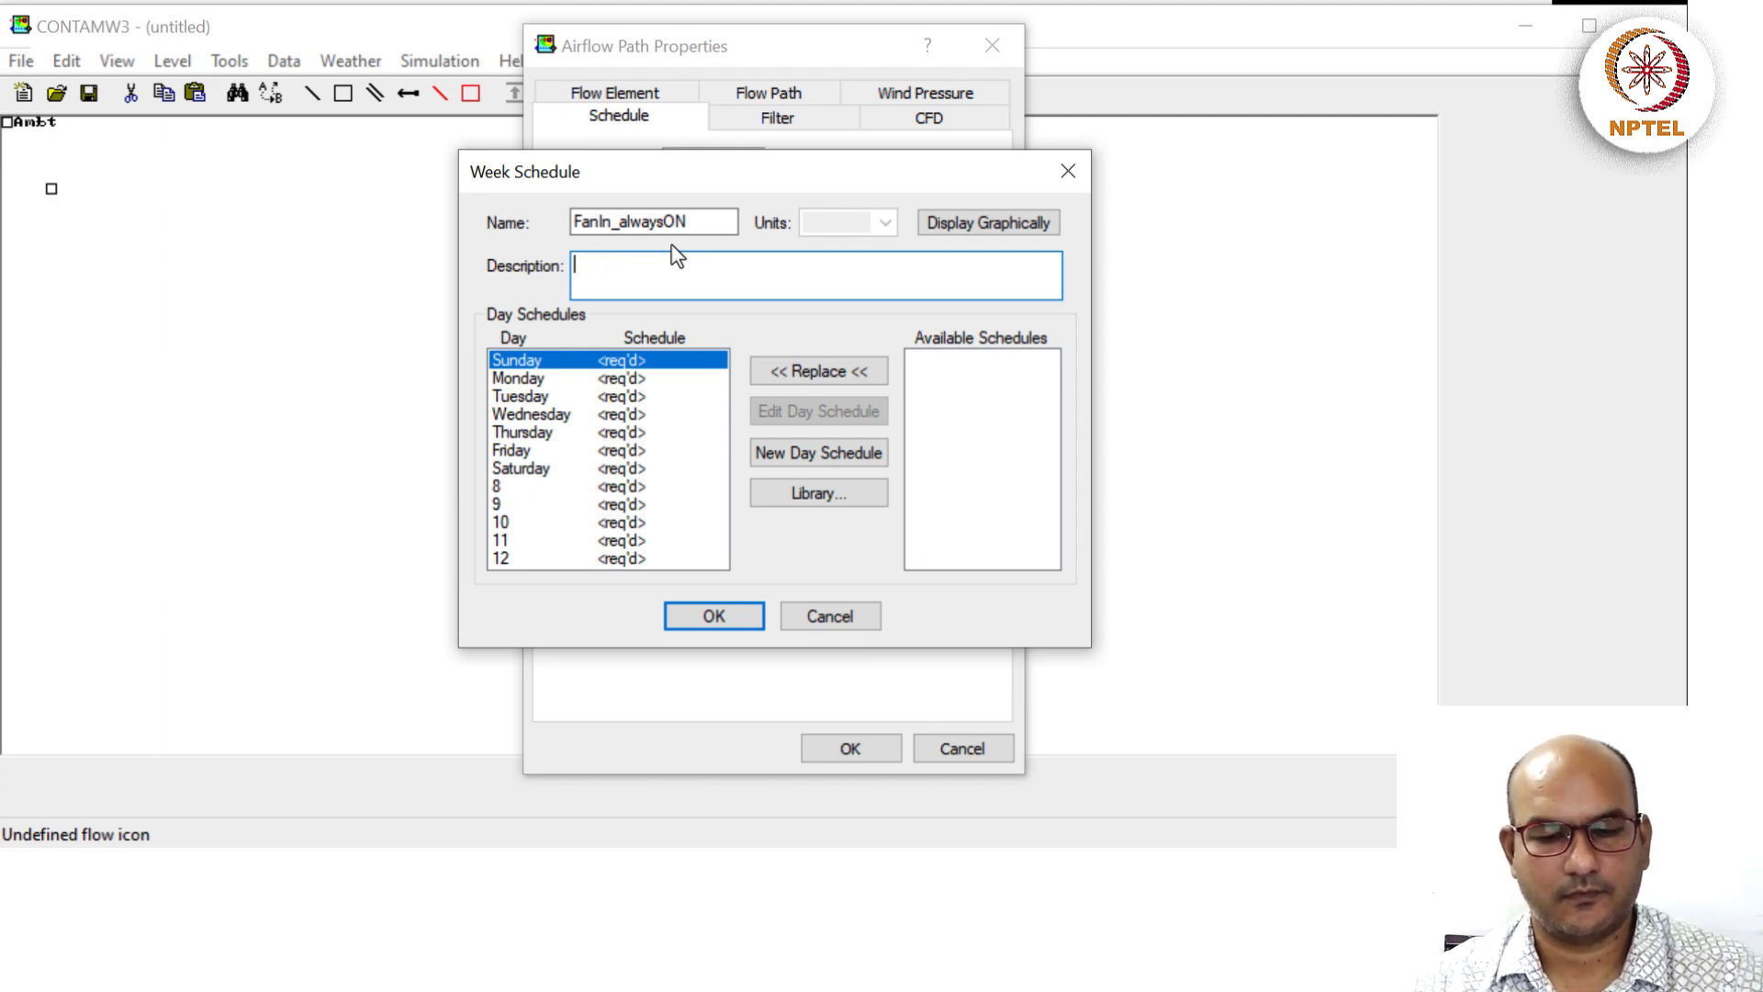
type("F")
key("BackSpace")
type("Mechan")
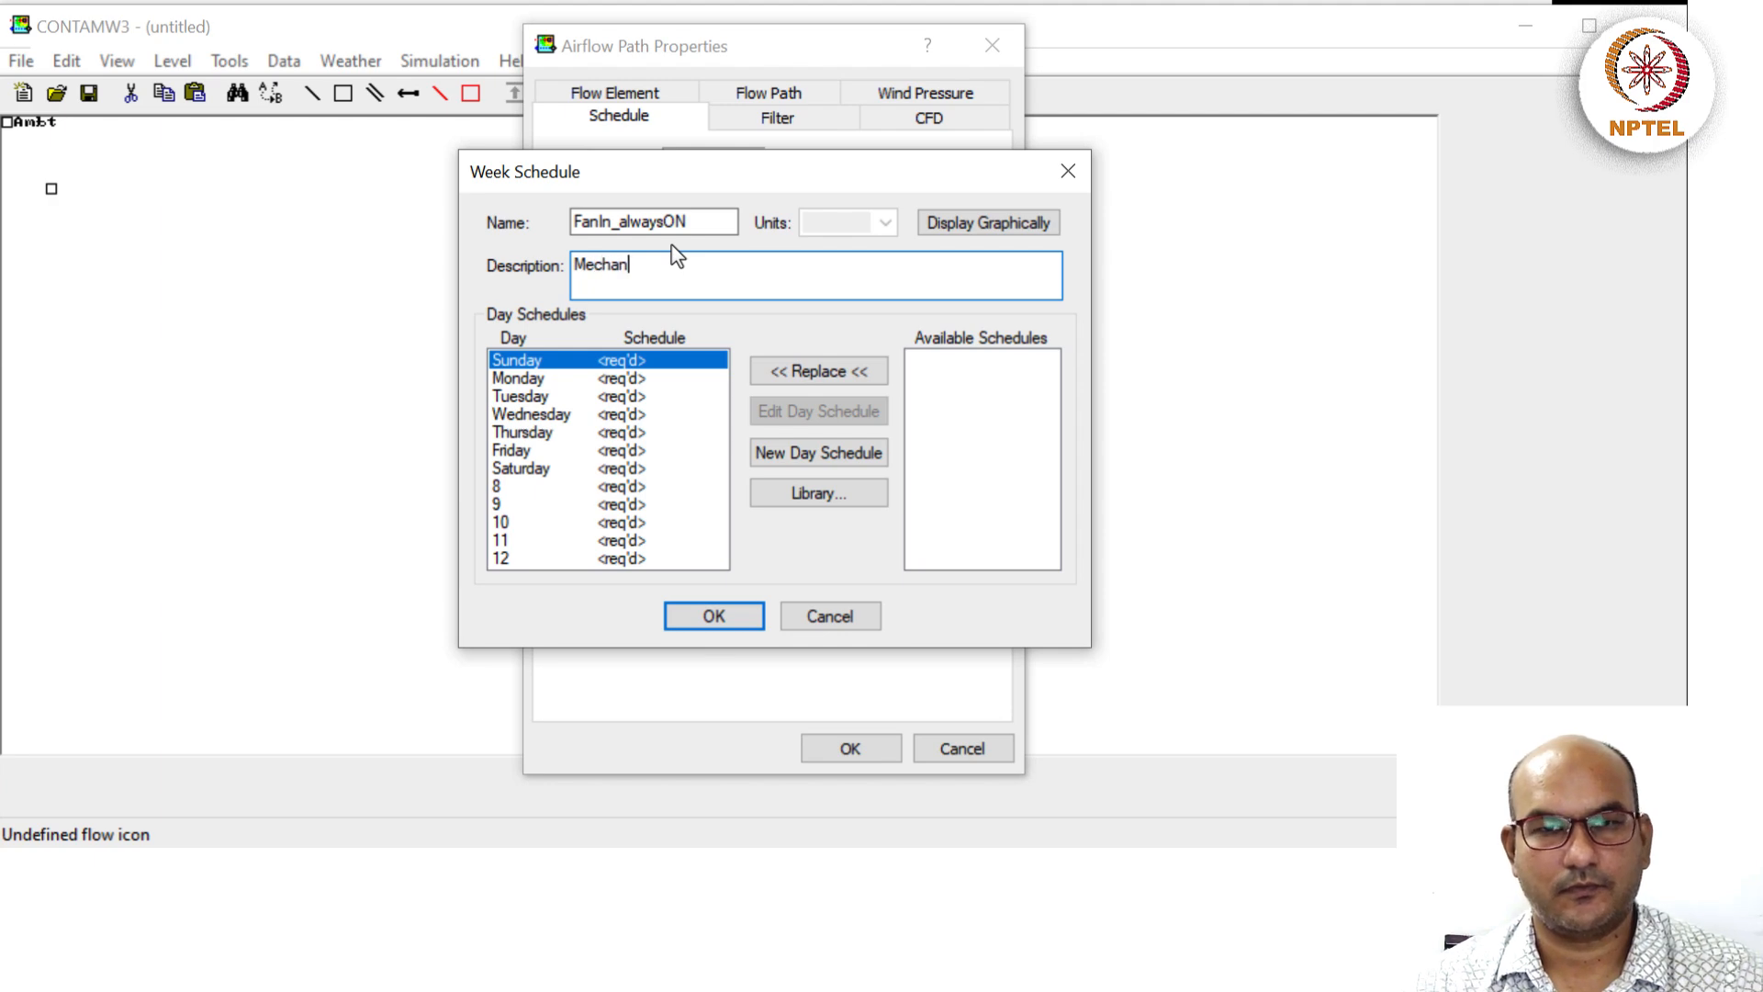
type("ical ventilat")
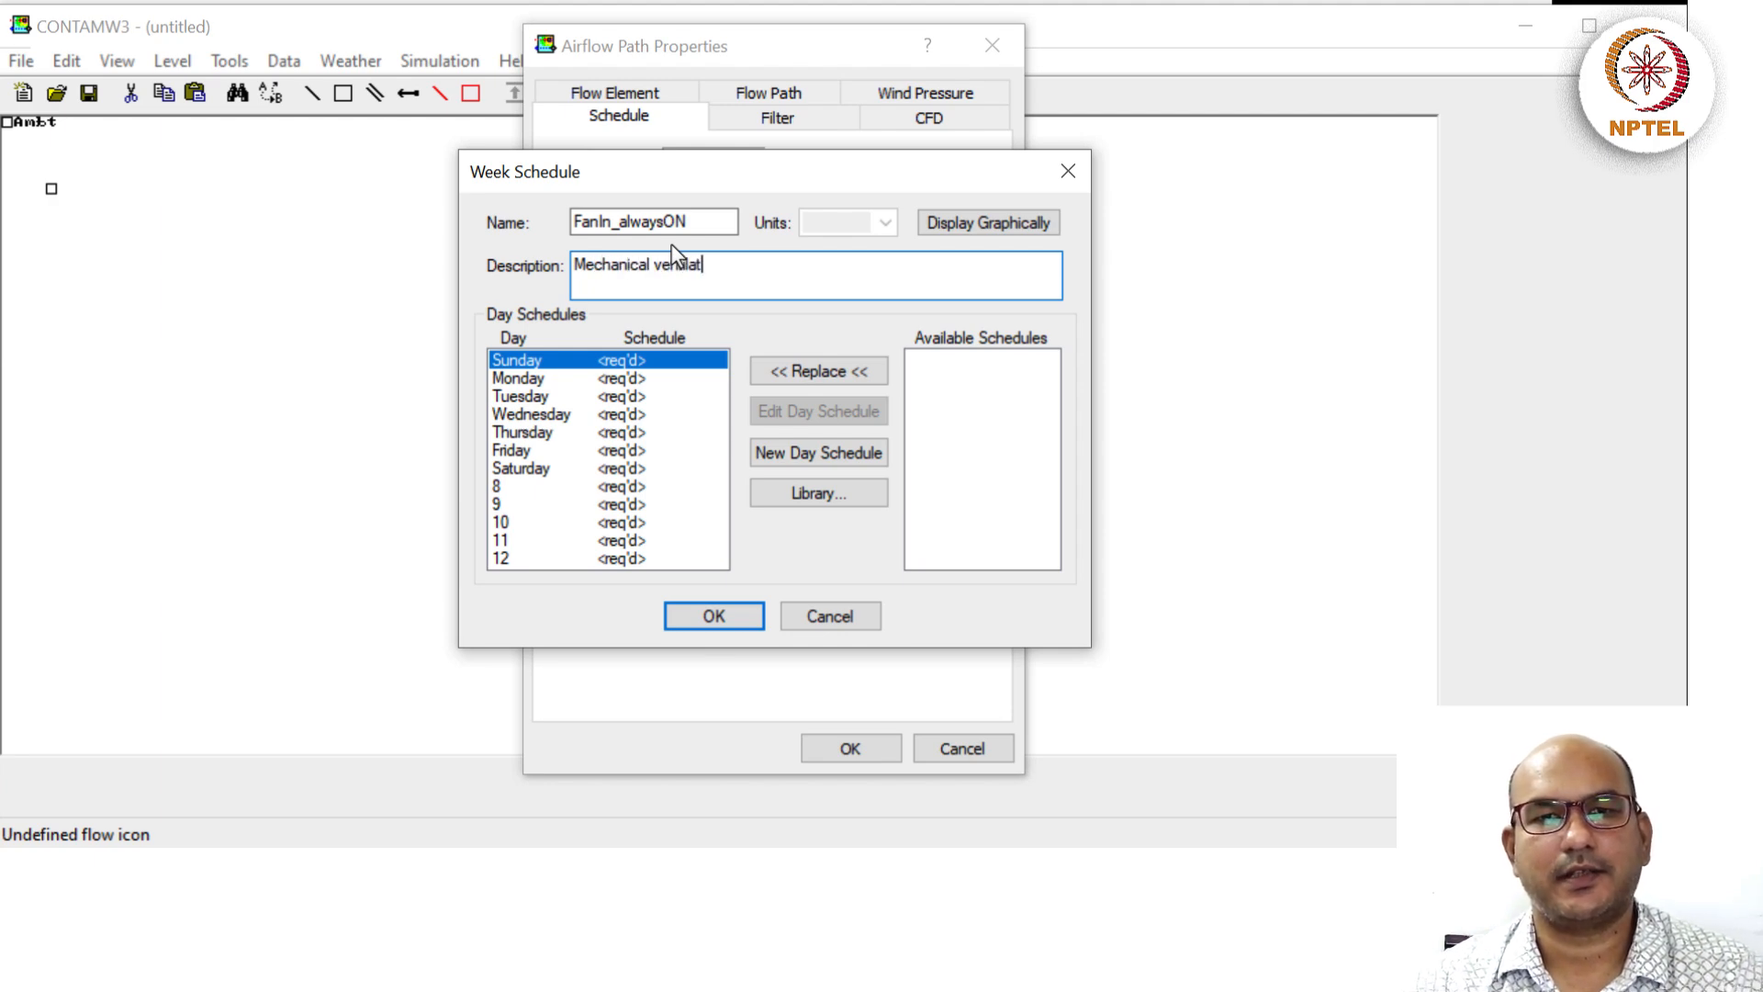
type("ion f")
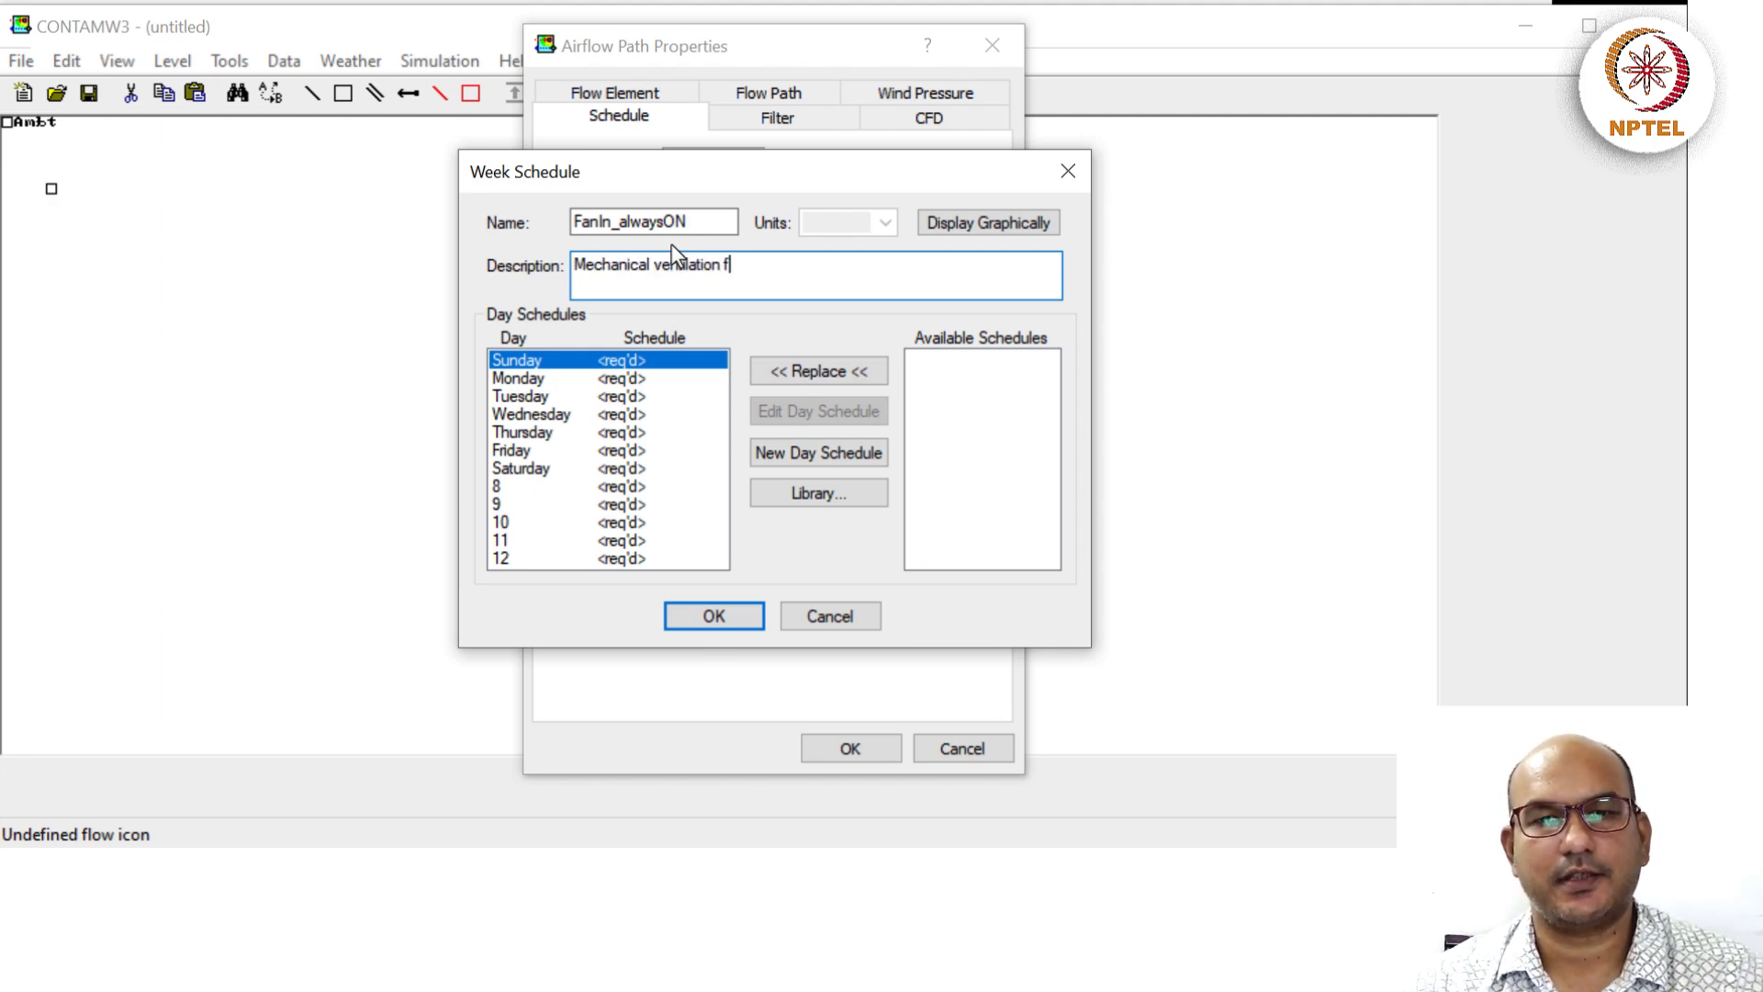
type("or outside")
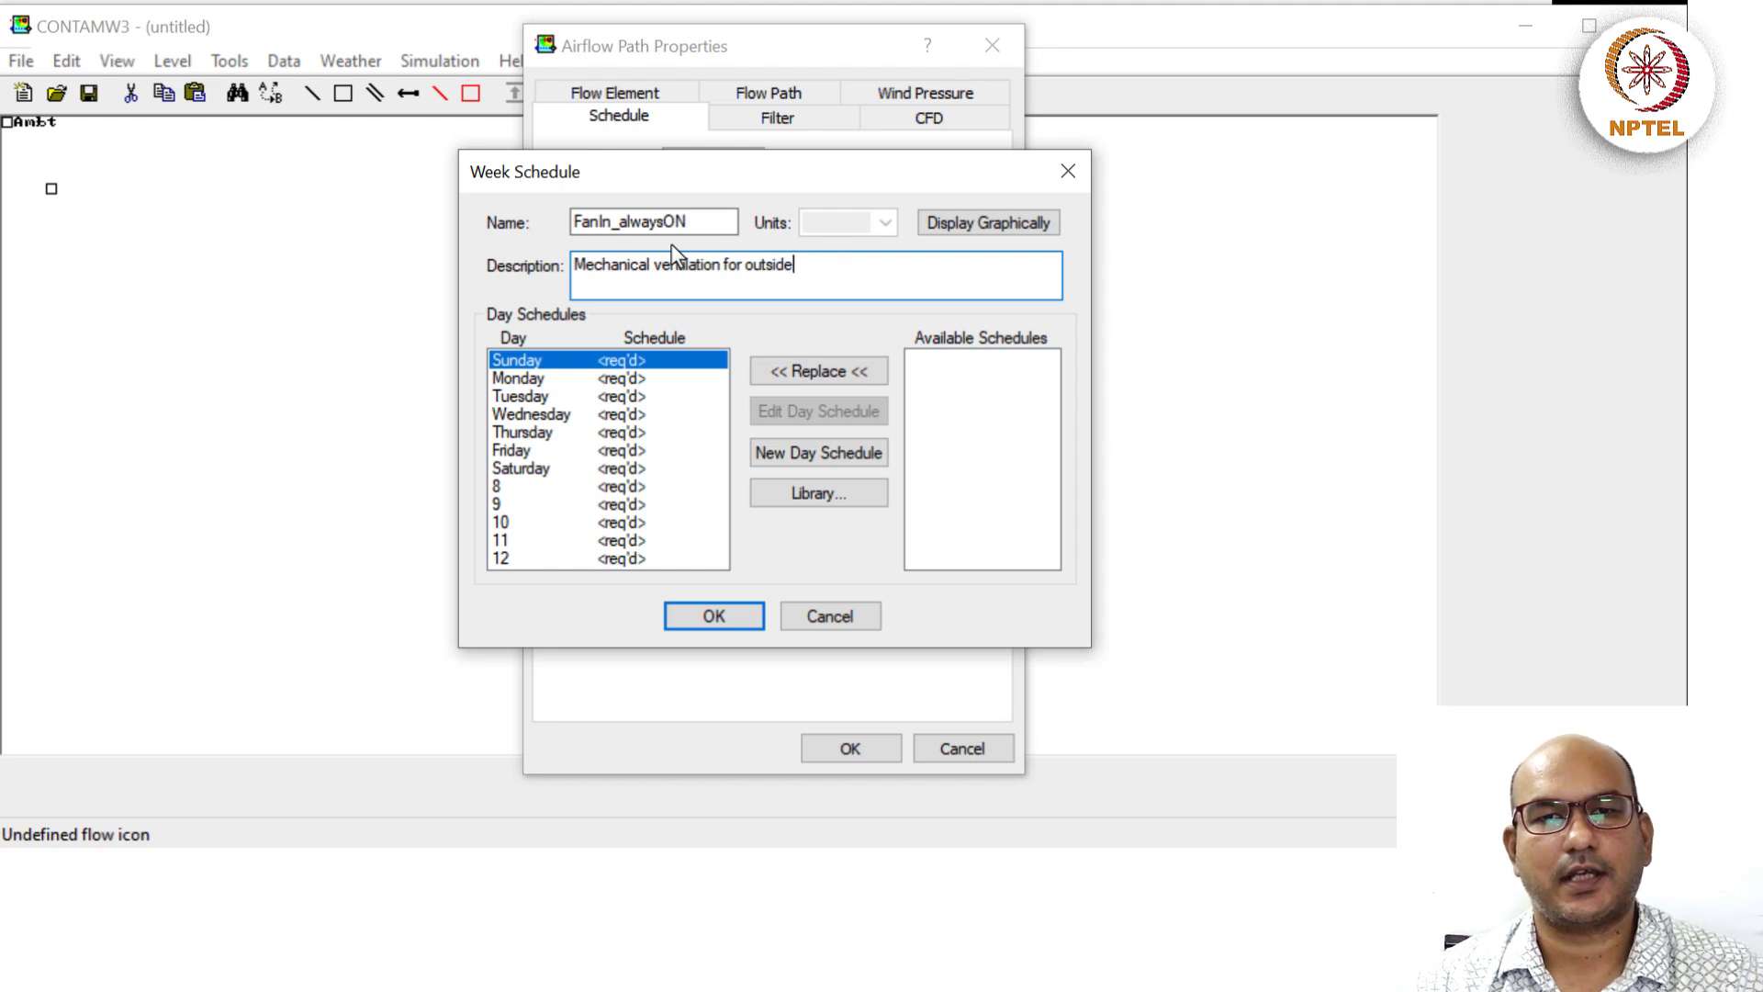
type(" to inside is always ON")
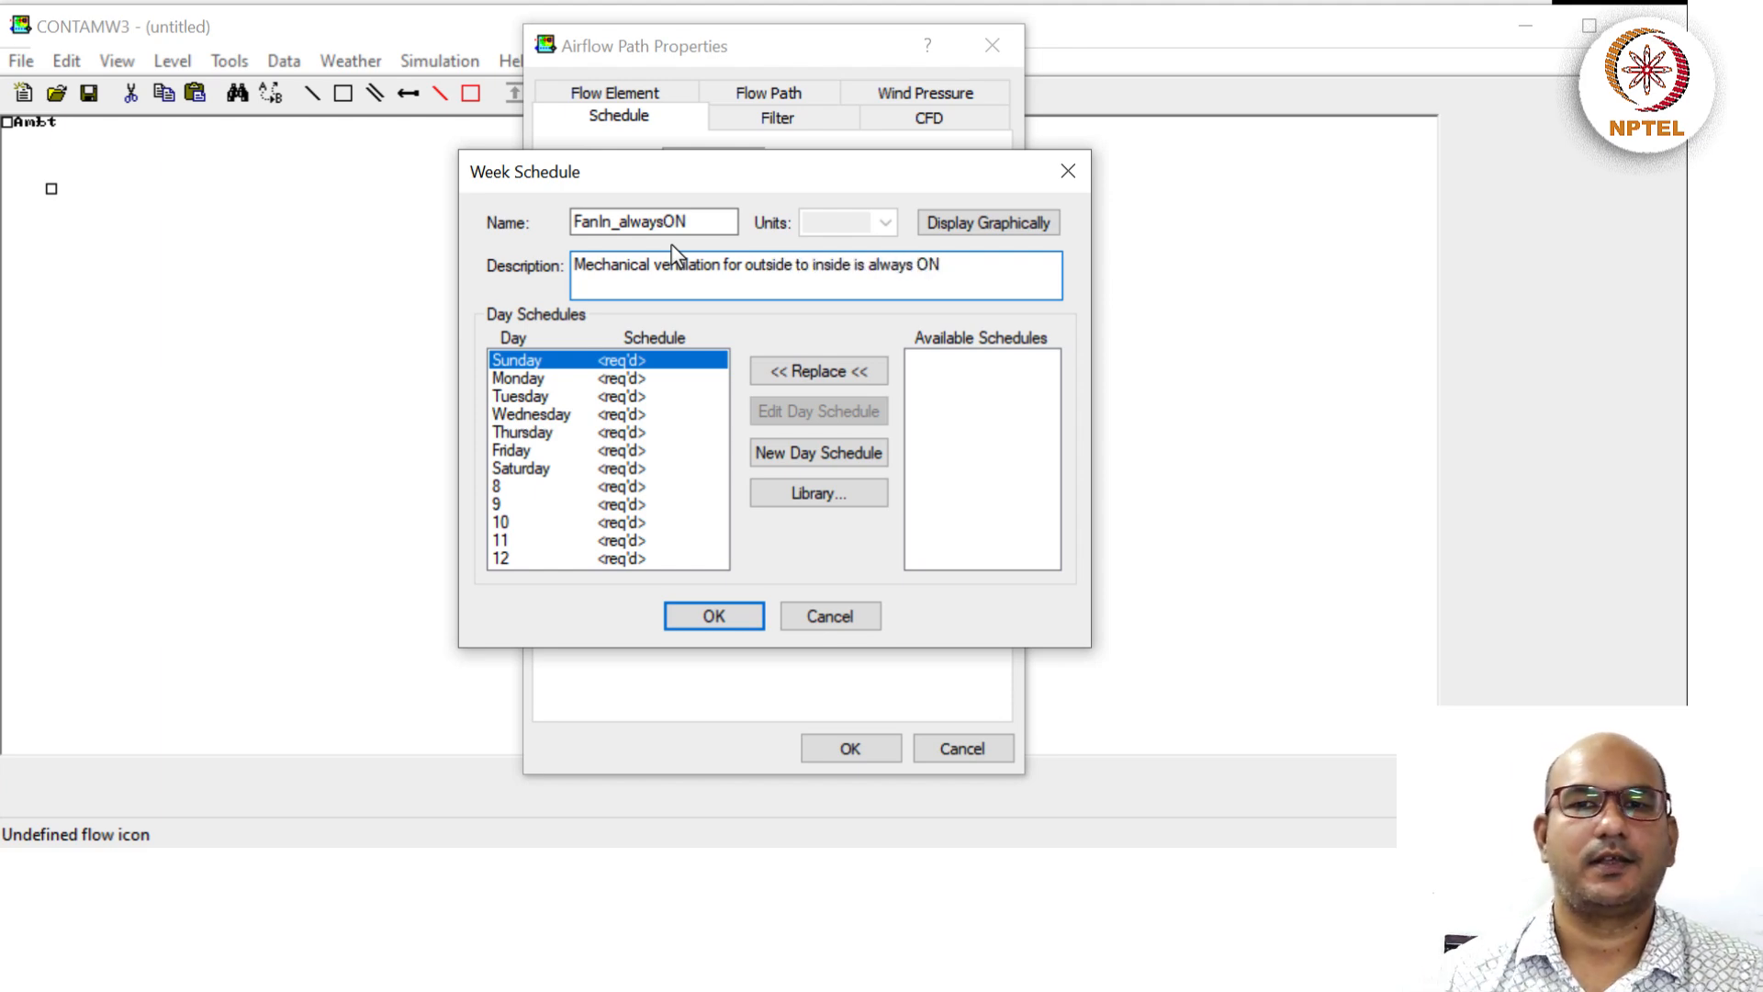
Preview the week schedule graph, dismiss the unset-day-schedules warning, and begin a new day schedule.
left_click(987, 384)
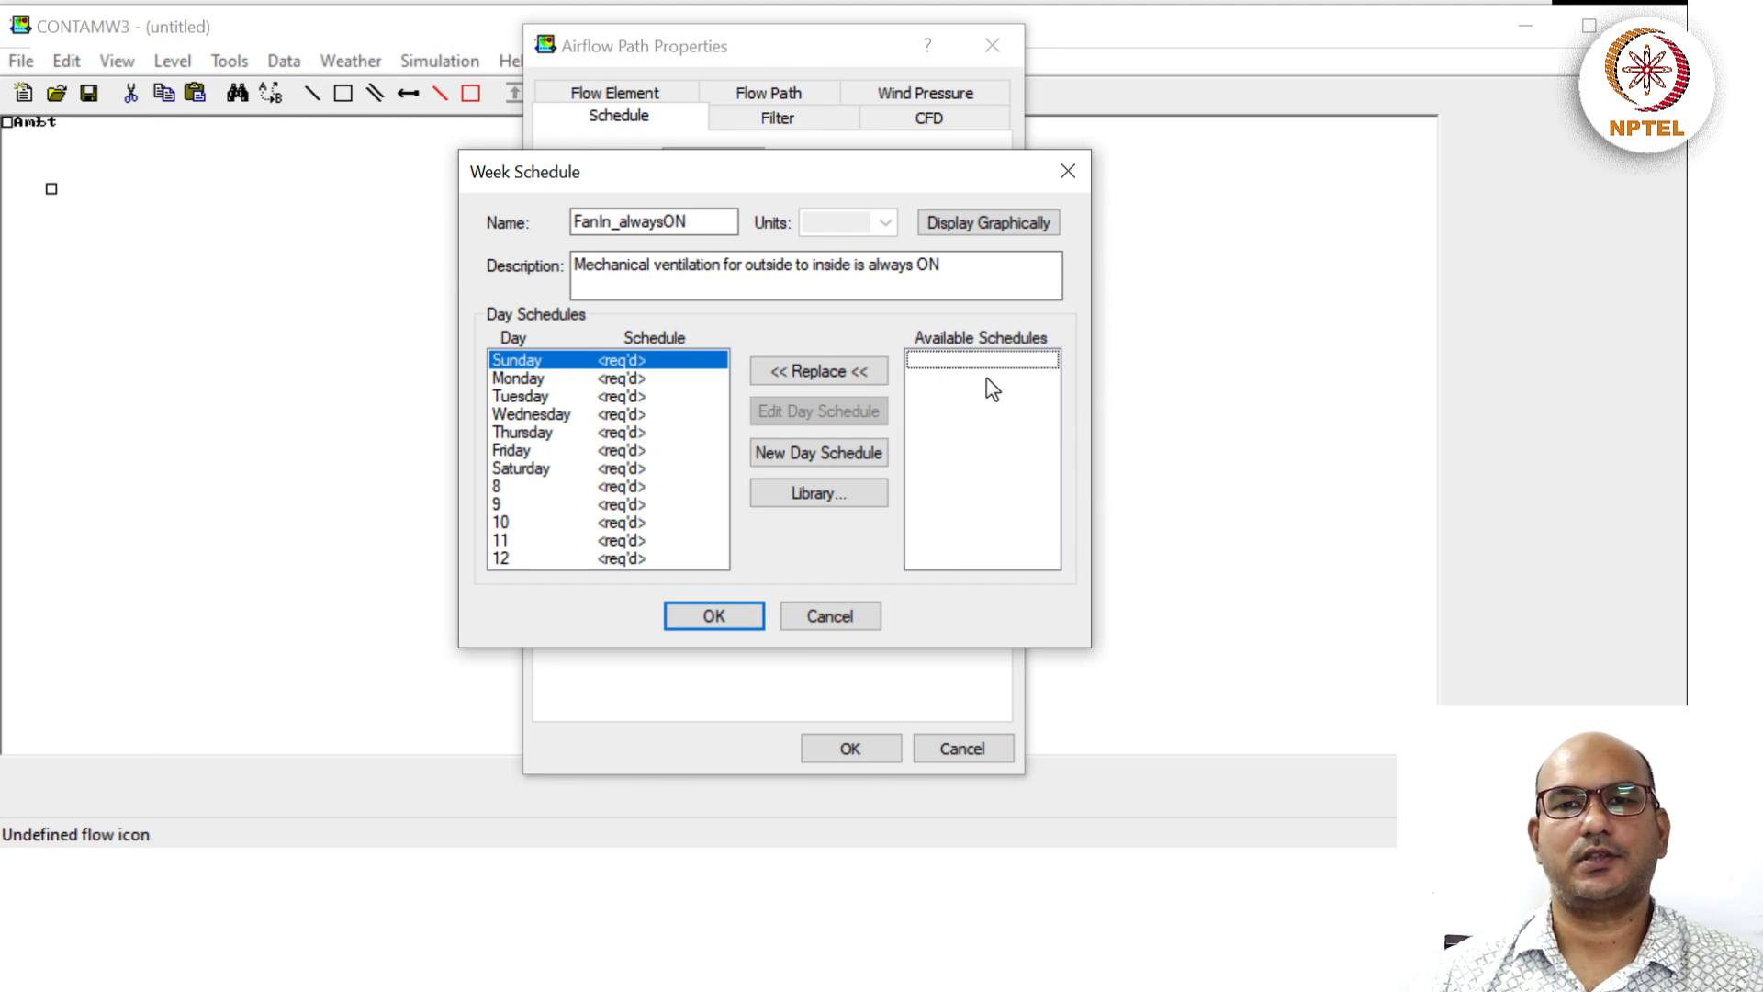
left_click(1005, 228)
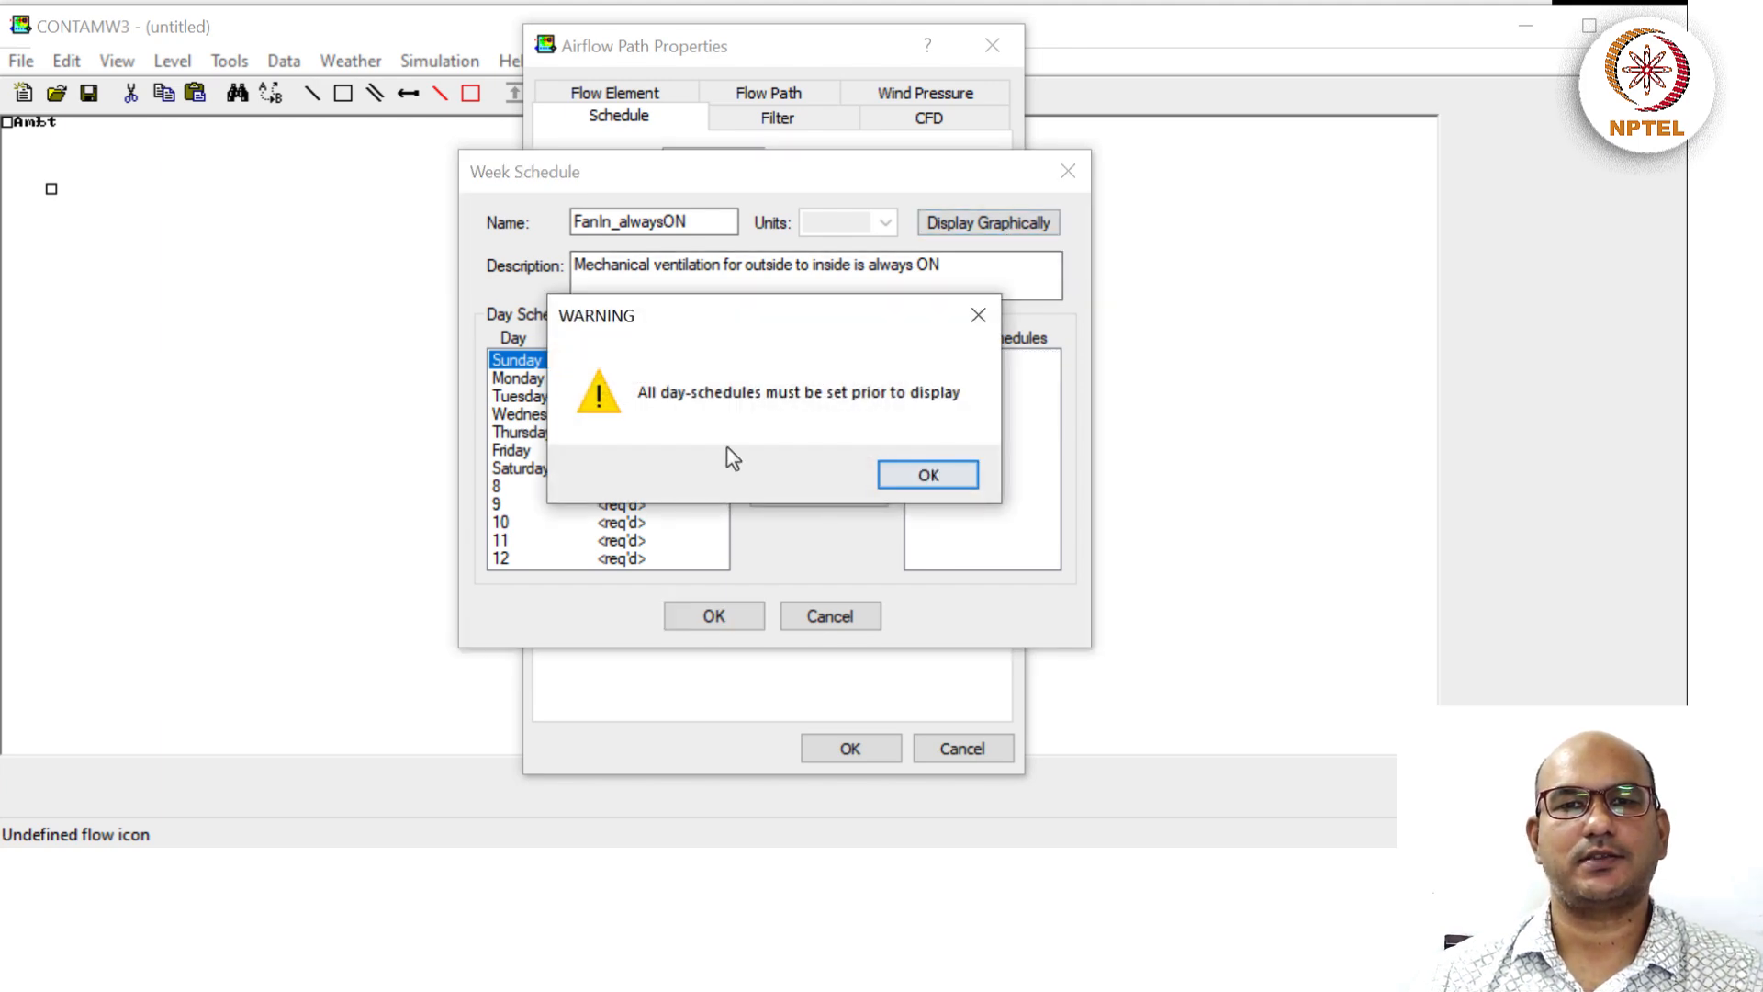
left_click(921, 478)
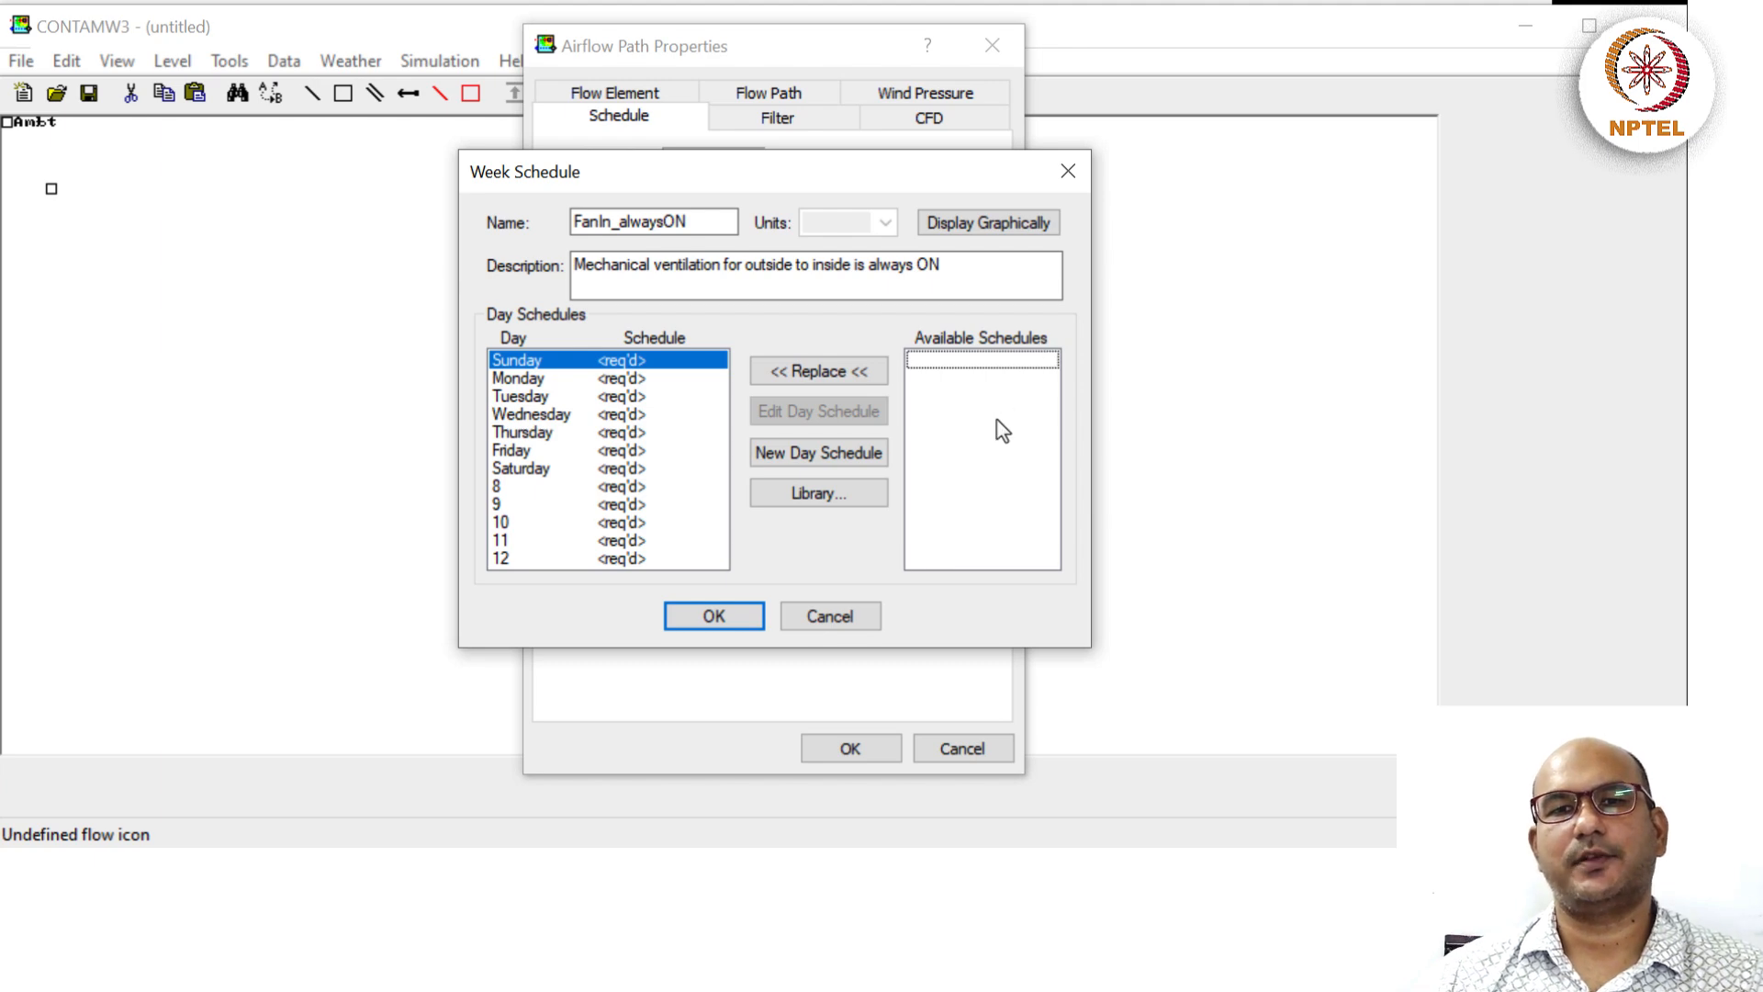
left_click(818, 450)
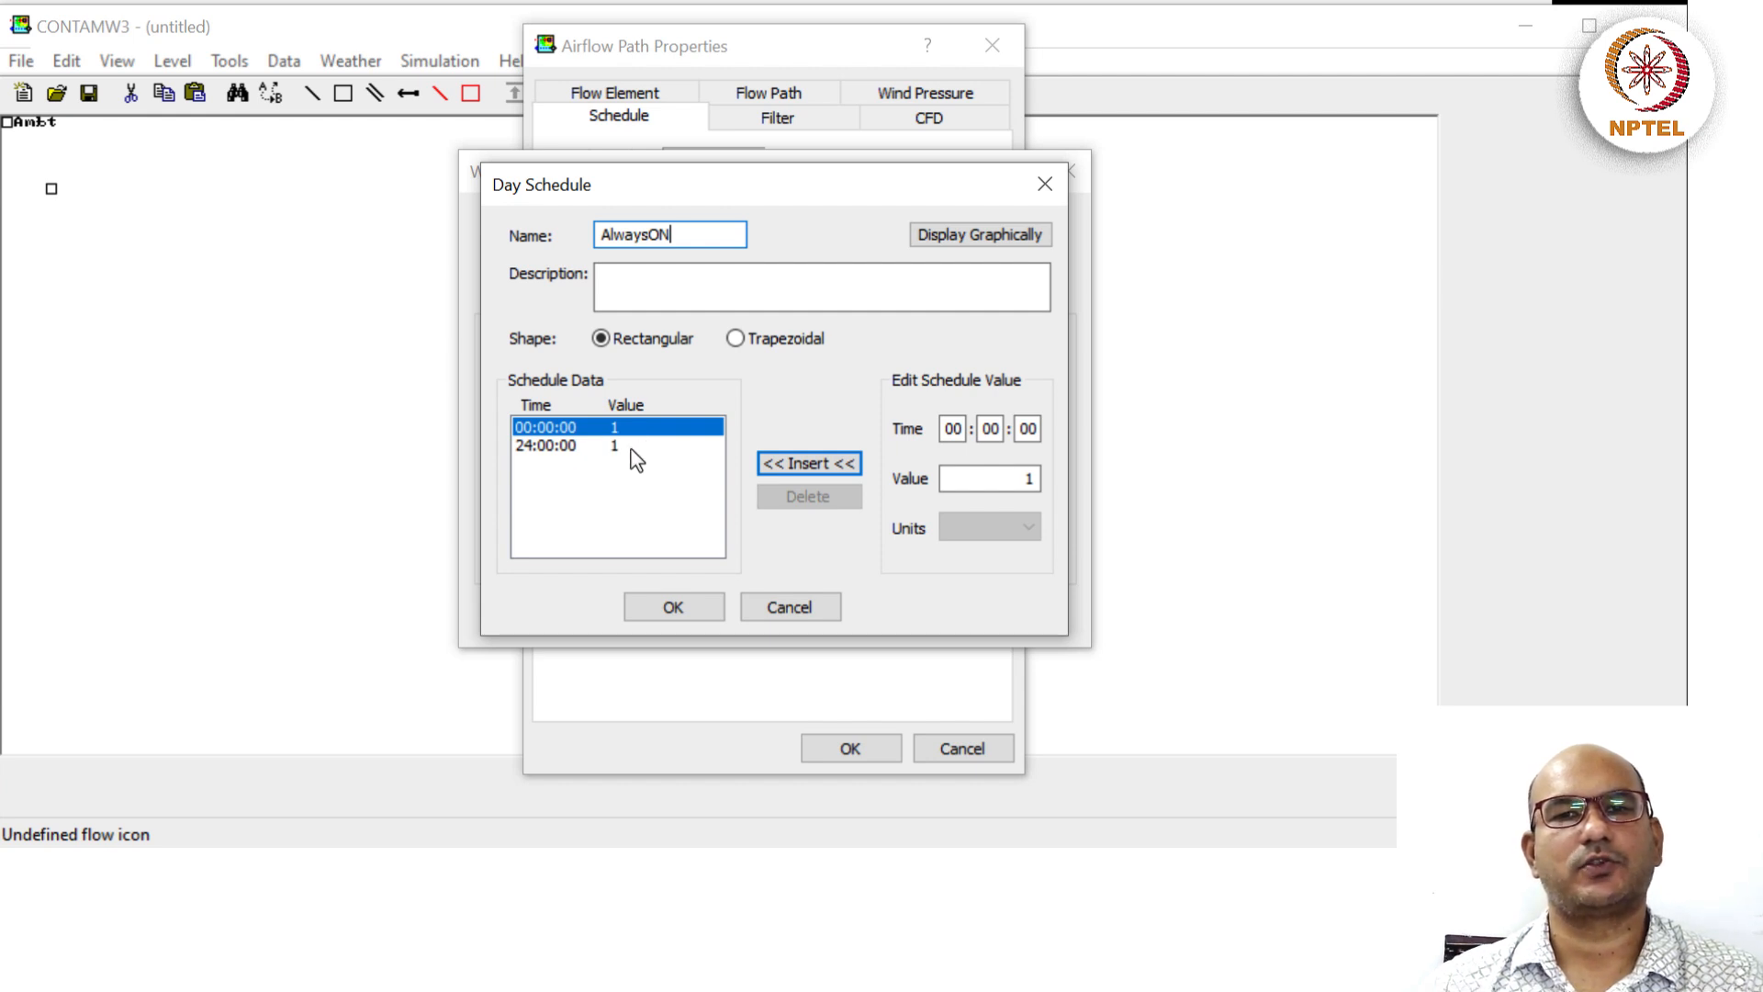
Preview the AlwaysON day schedule as a flat 1.0 line over 24 hours, then close the graph.
left_click(1009, 241)
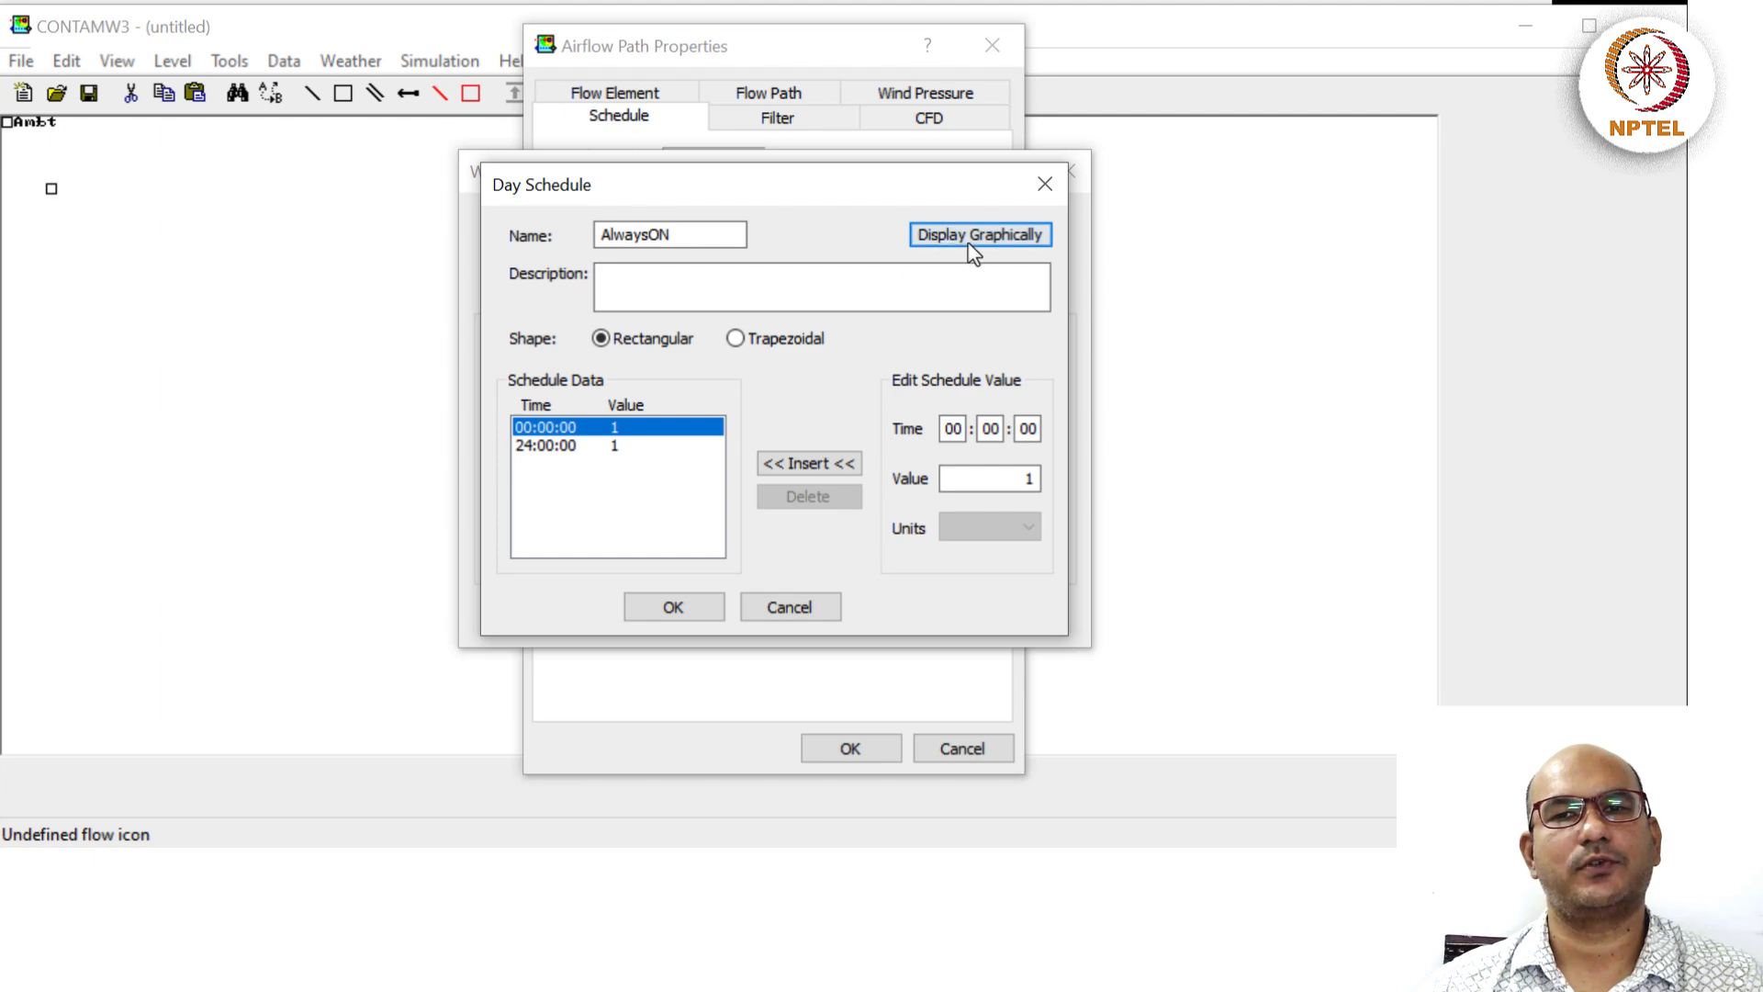
left_click(971, 241)
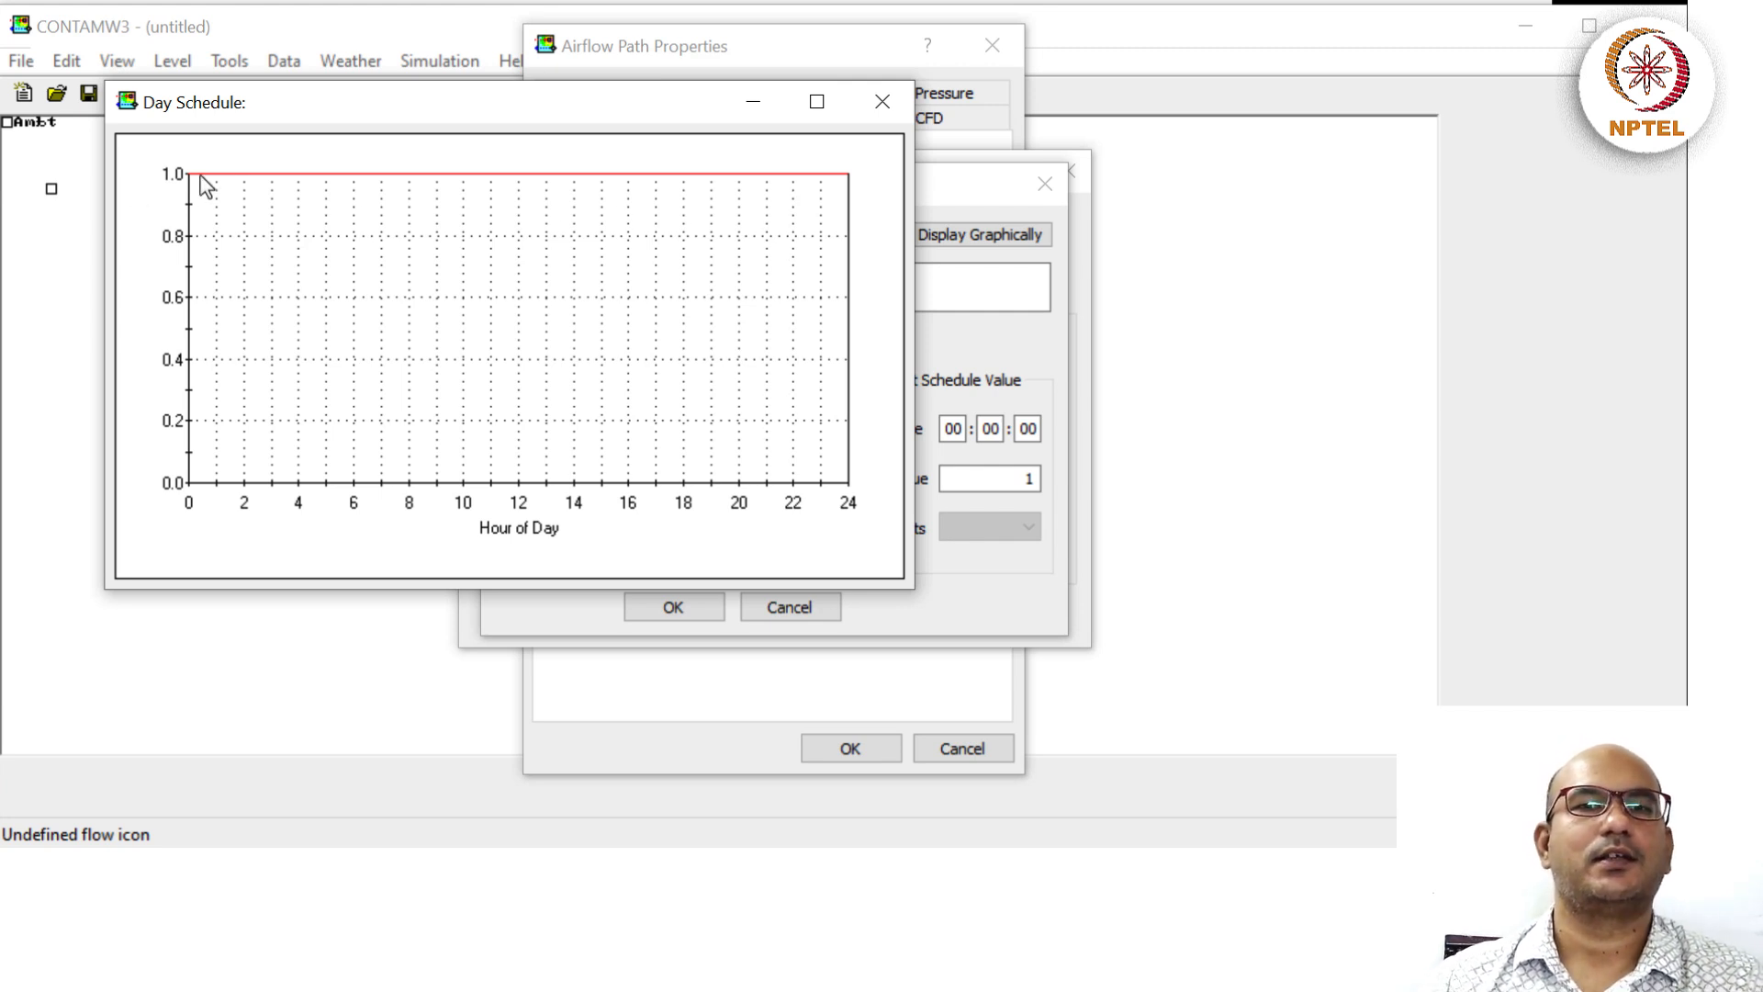
left_click(882, 103)
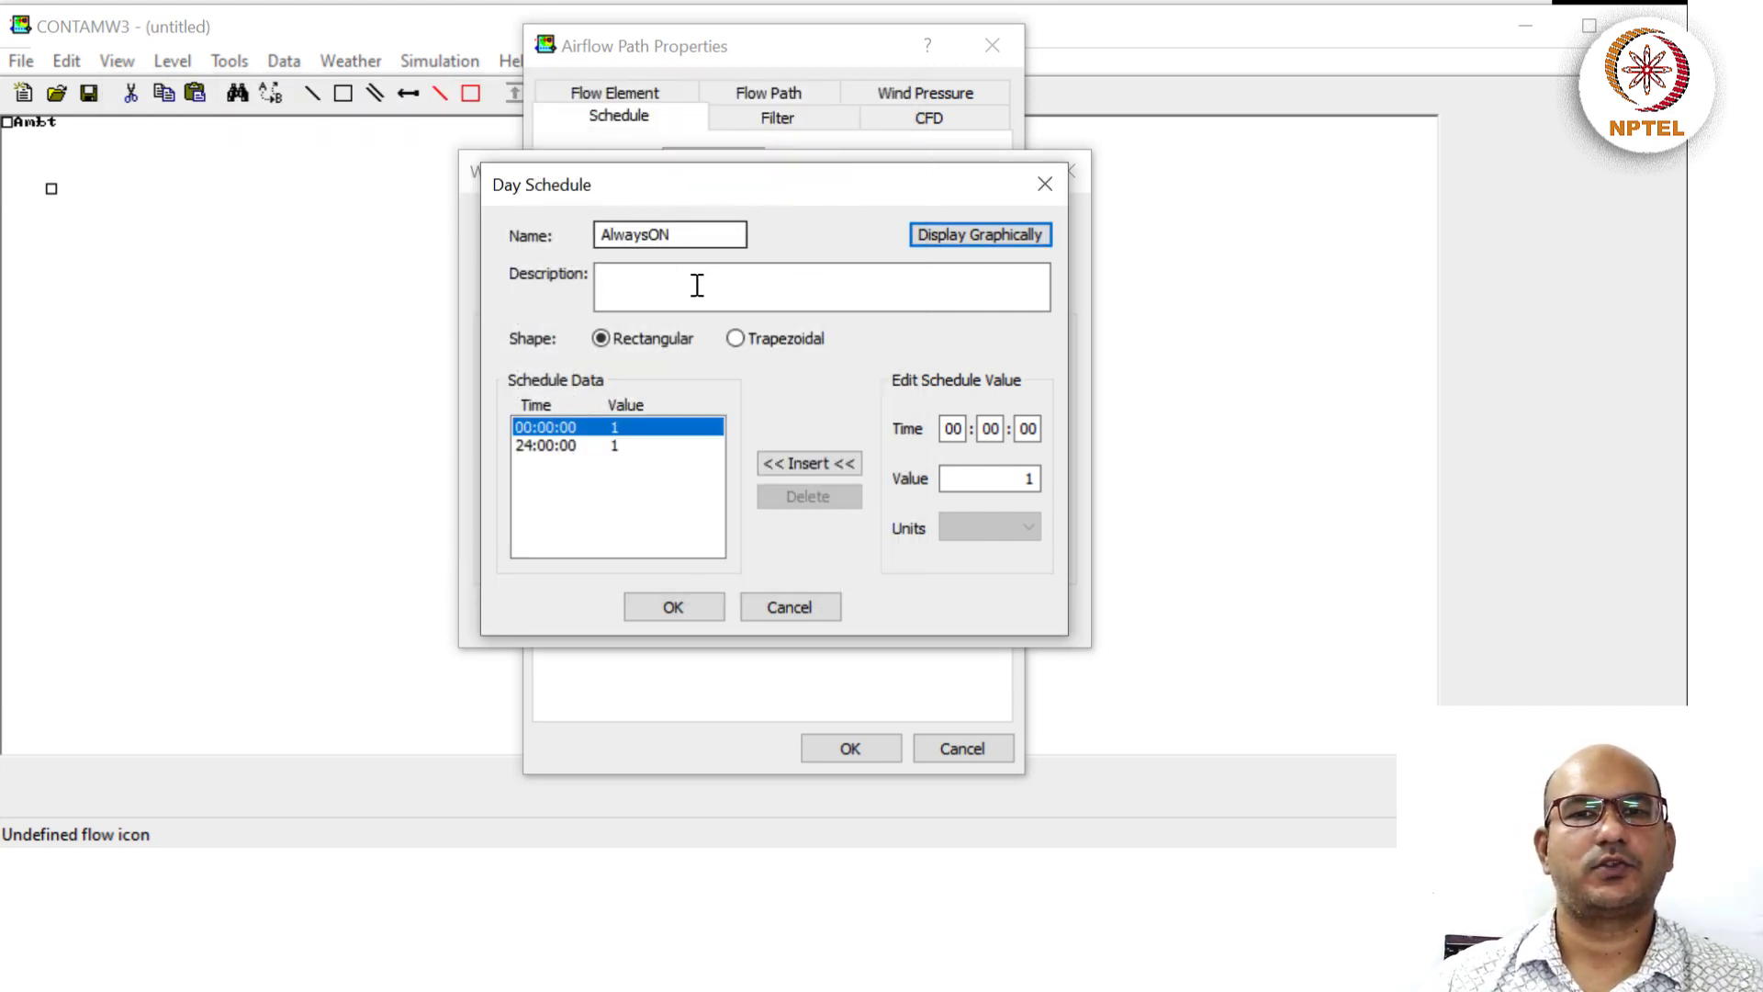
Save AlwaysON, apply it to every day of FanIn_alwaysON, check the week graph, and assign it.
left_click(649, 613)
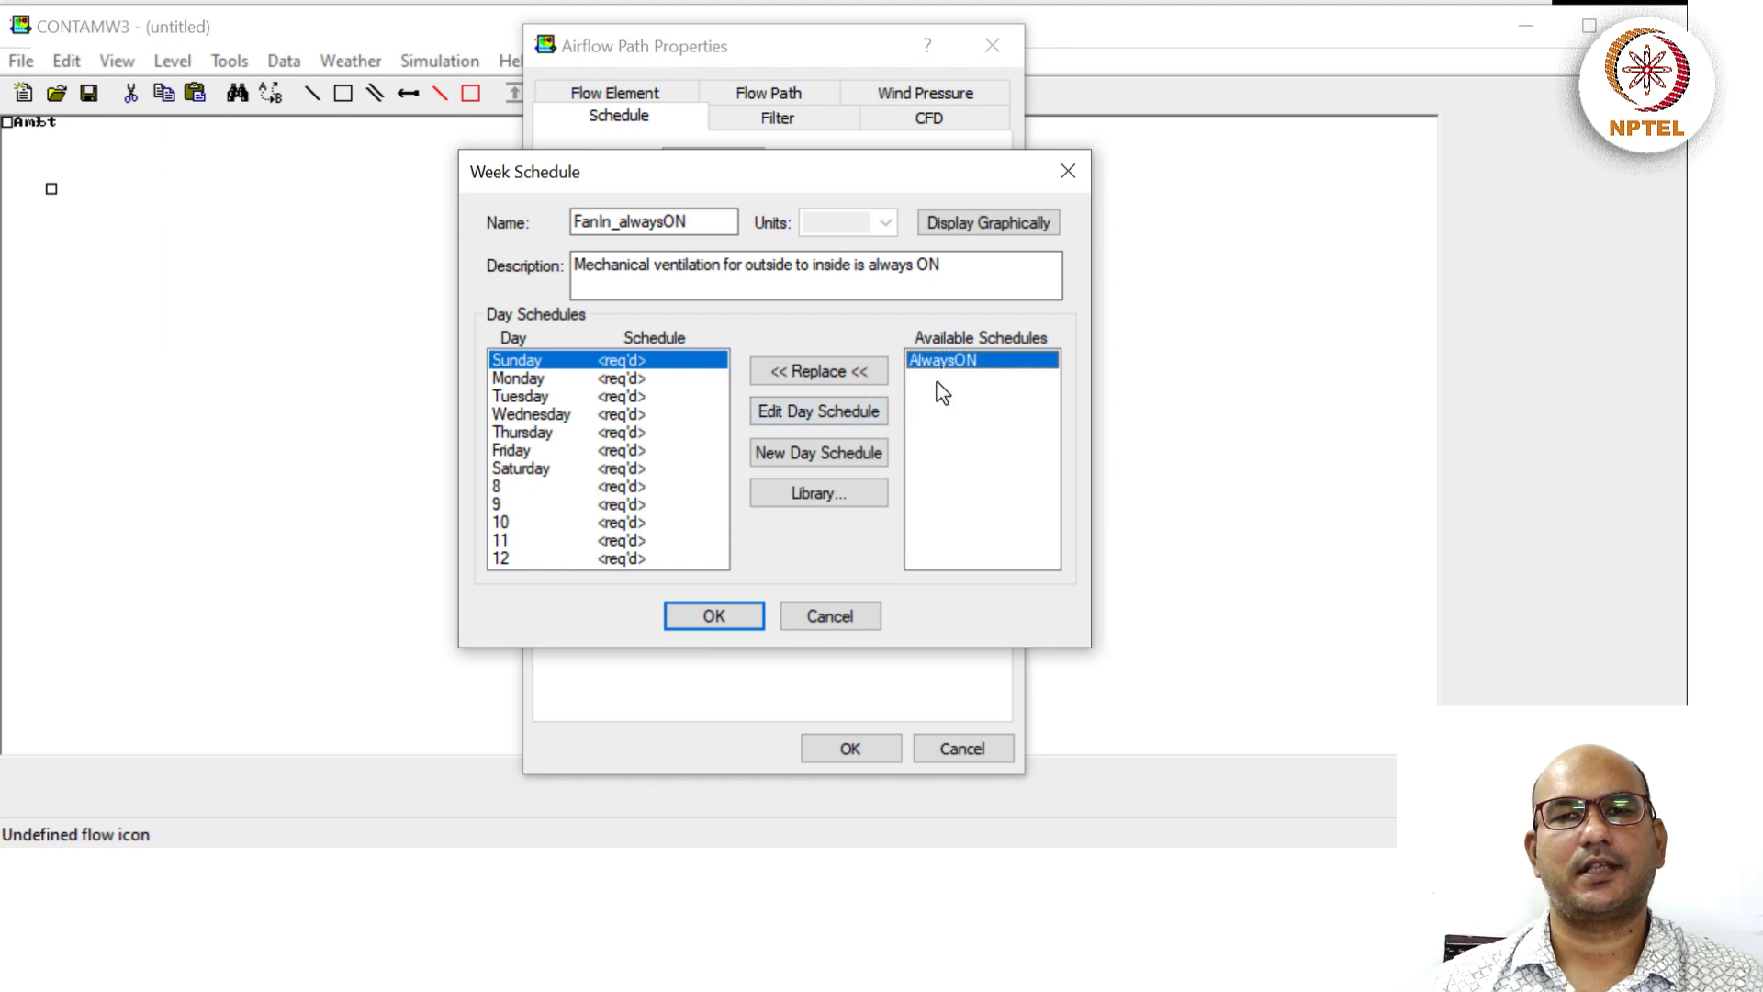
left_click(572, 558, "shift")
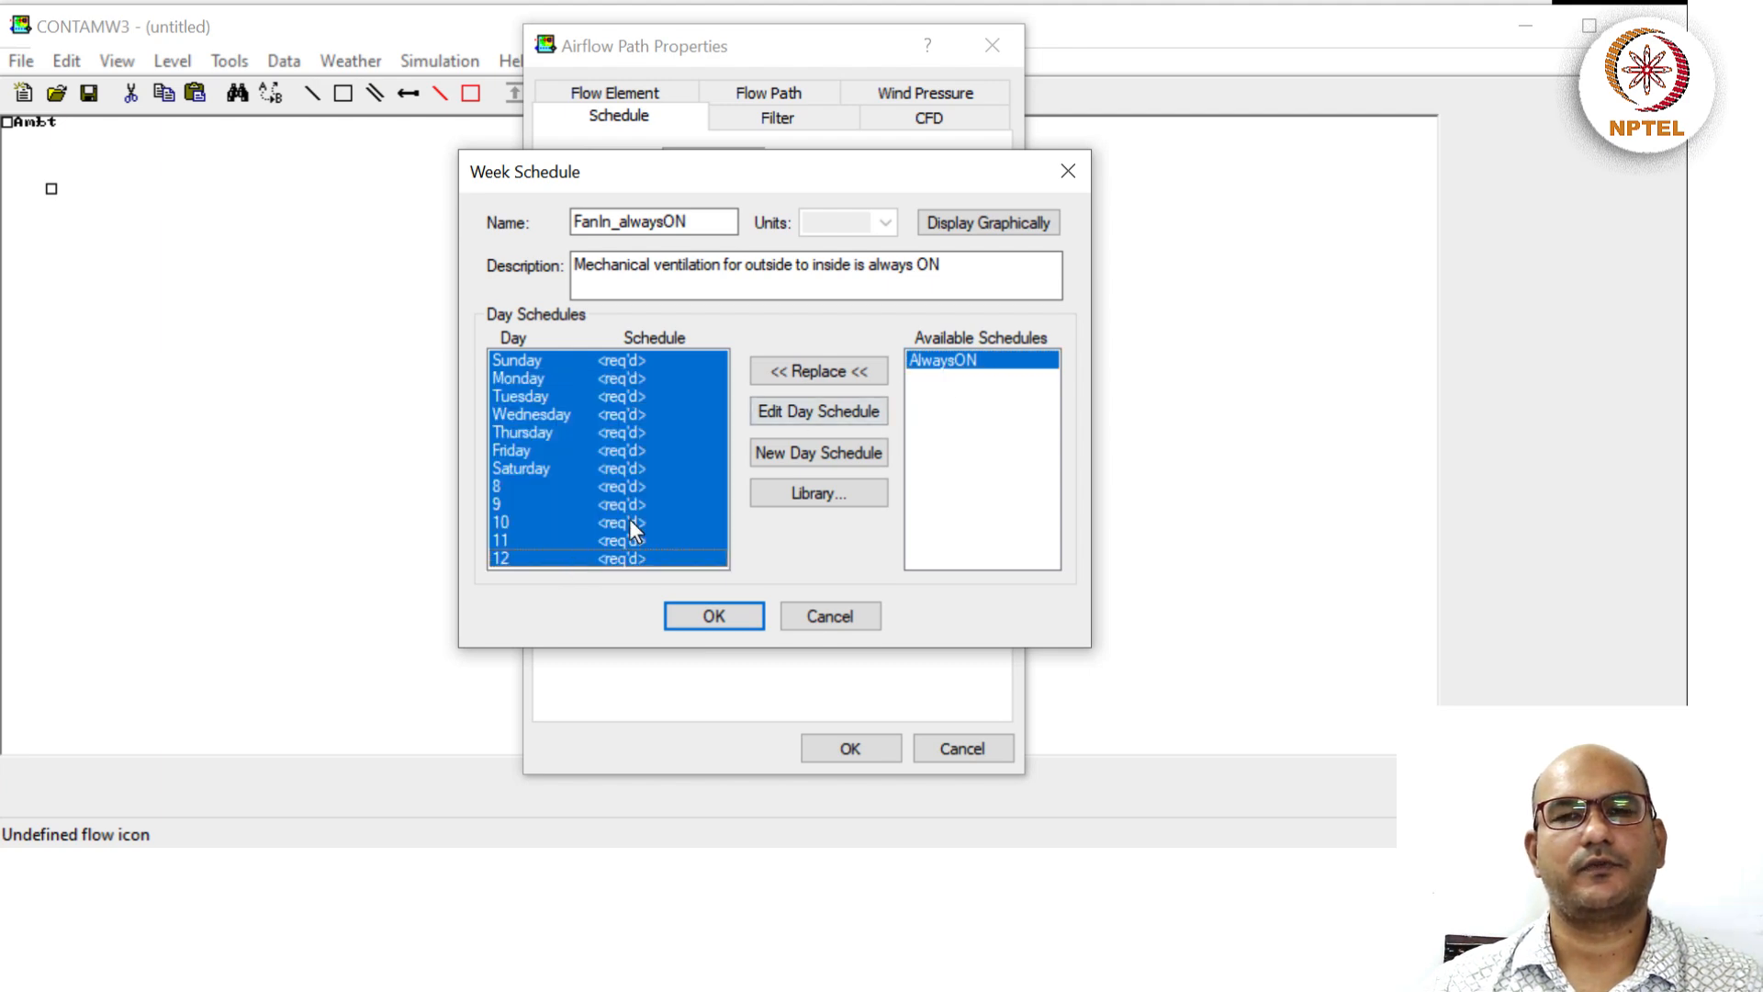
left_click(811, 374)
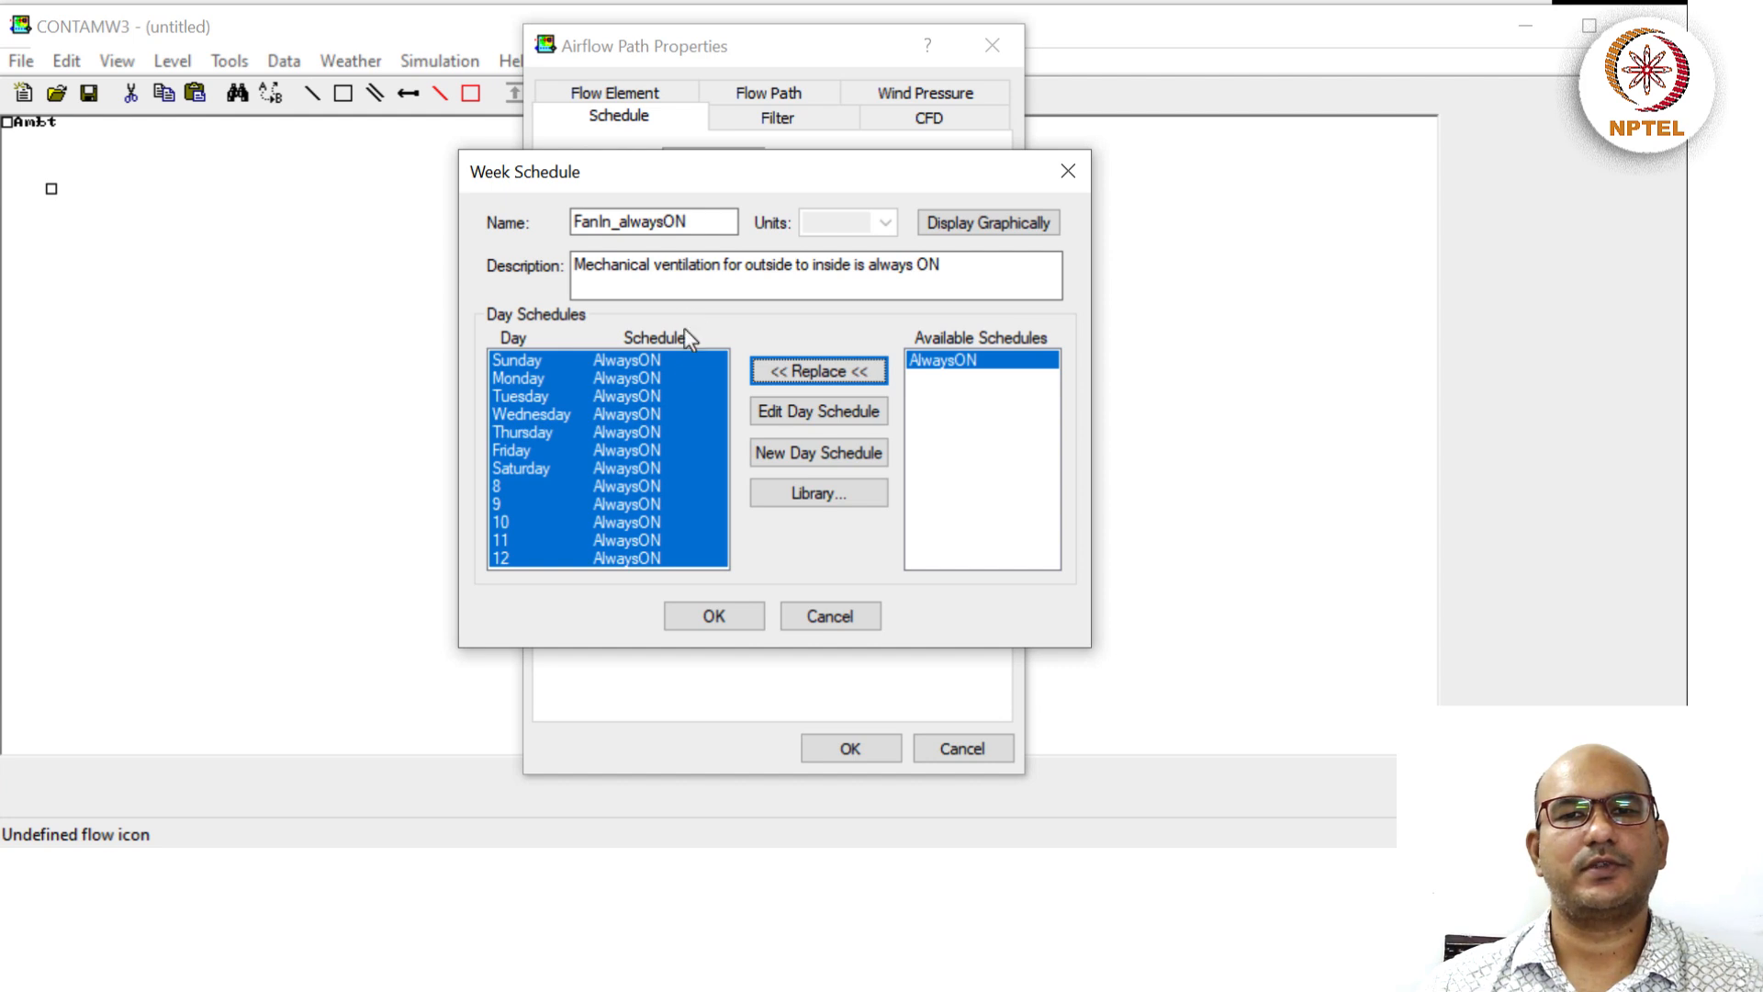
left_click(986, 430)
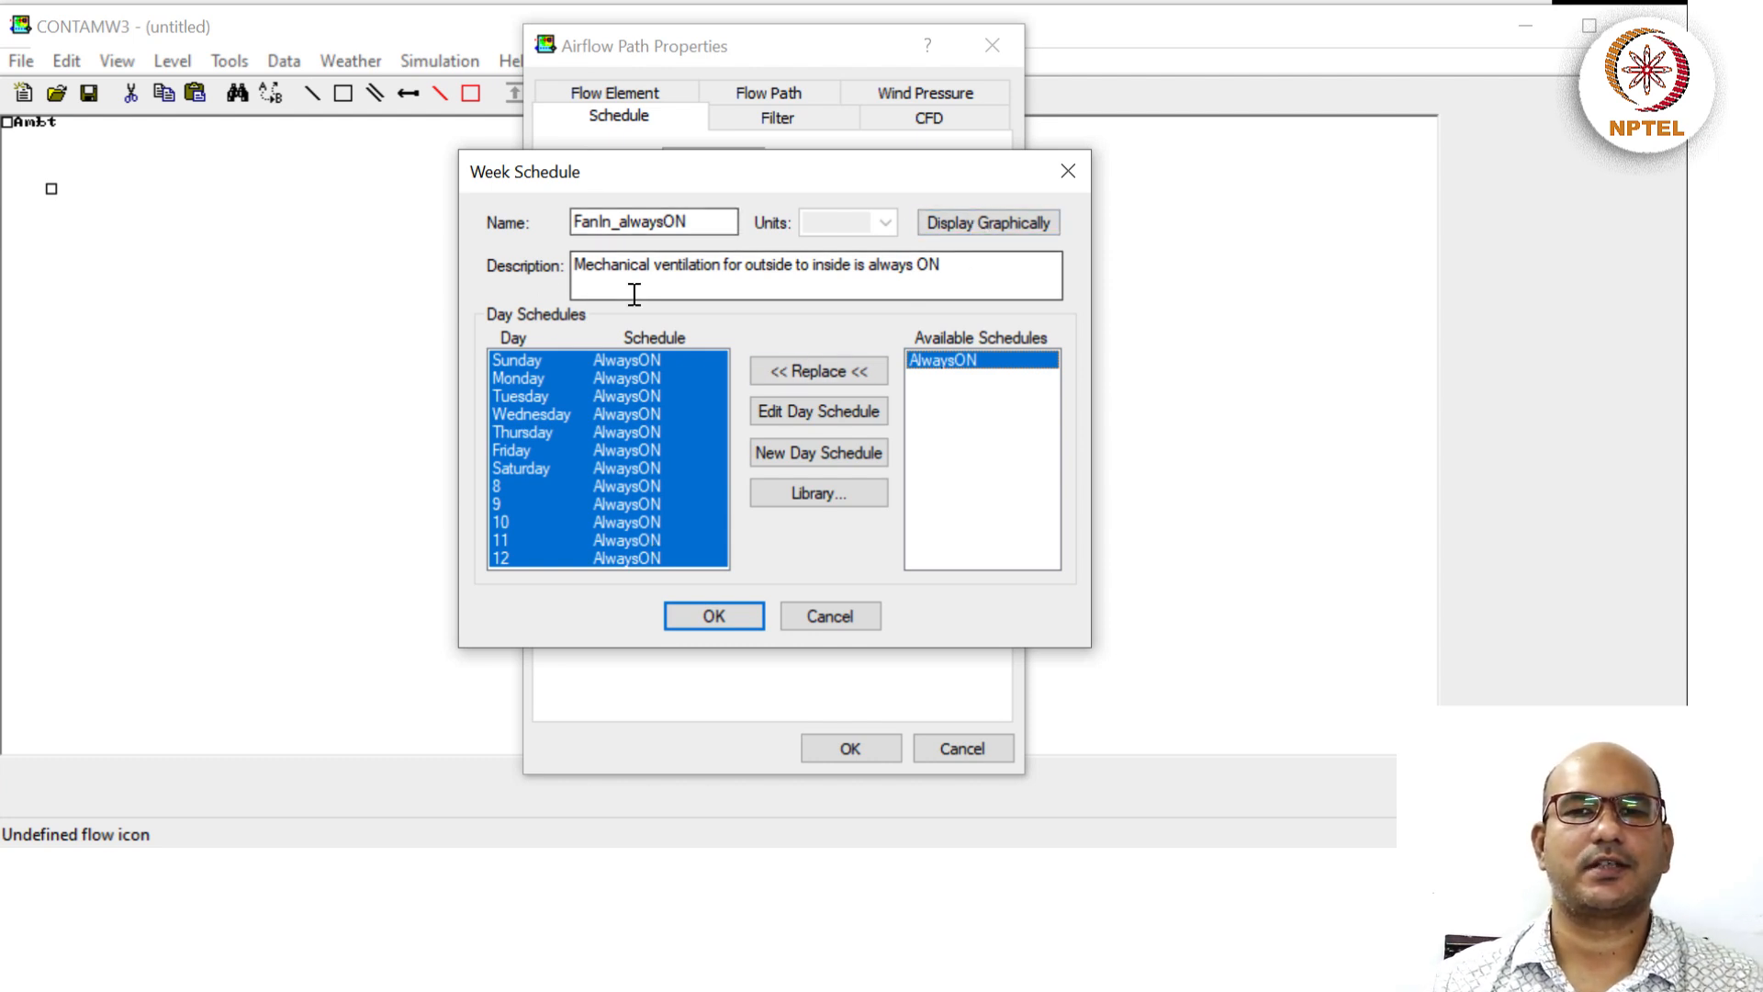
left_click(980, 224)
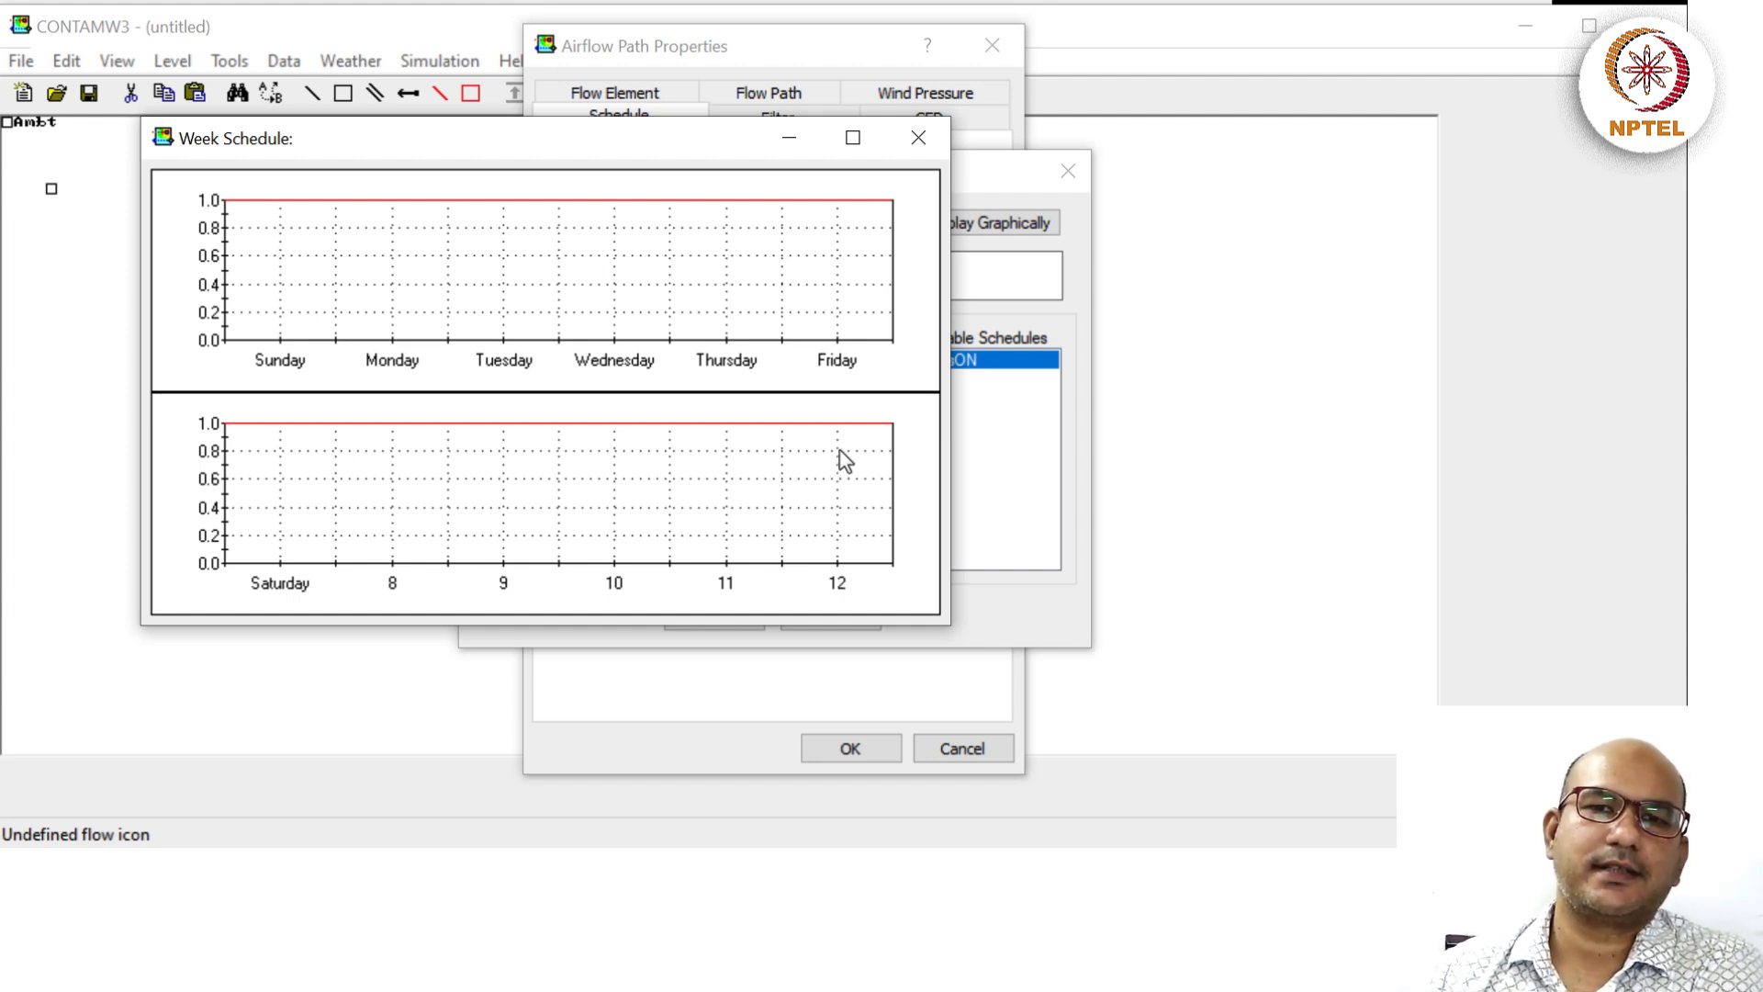
left_click(929, 140)
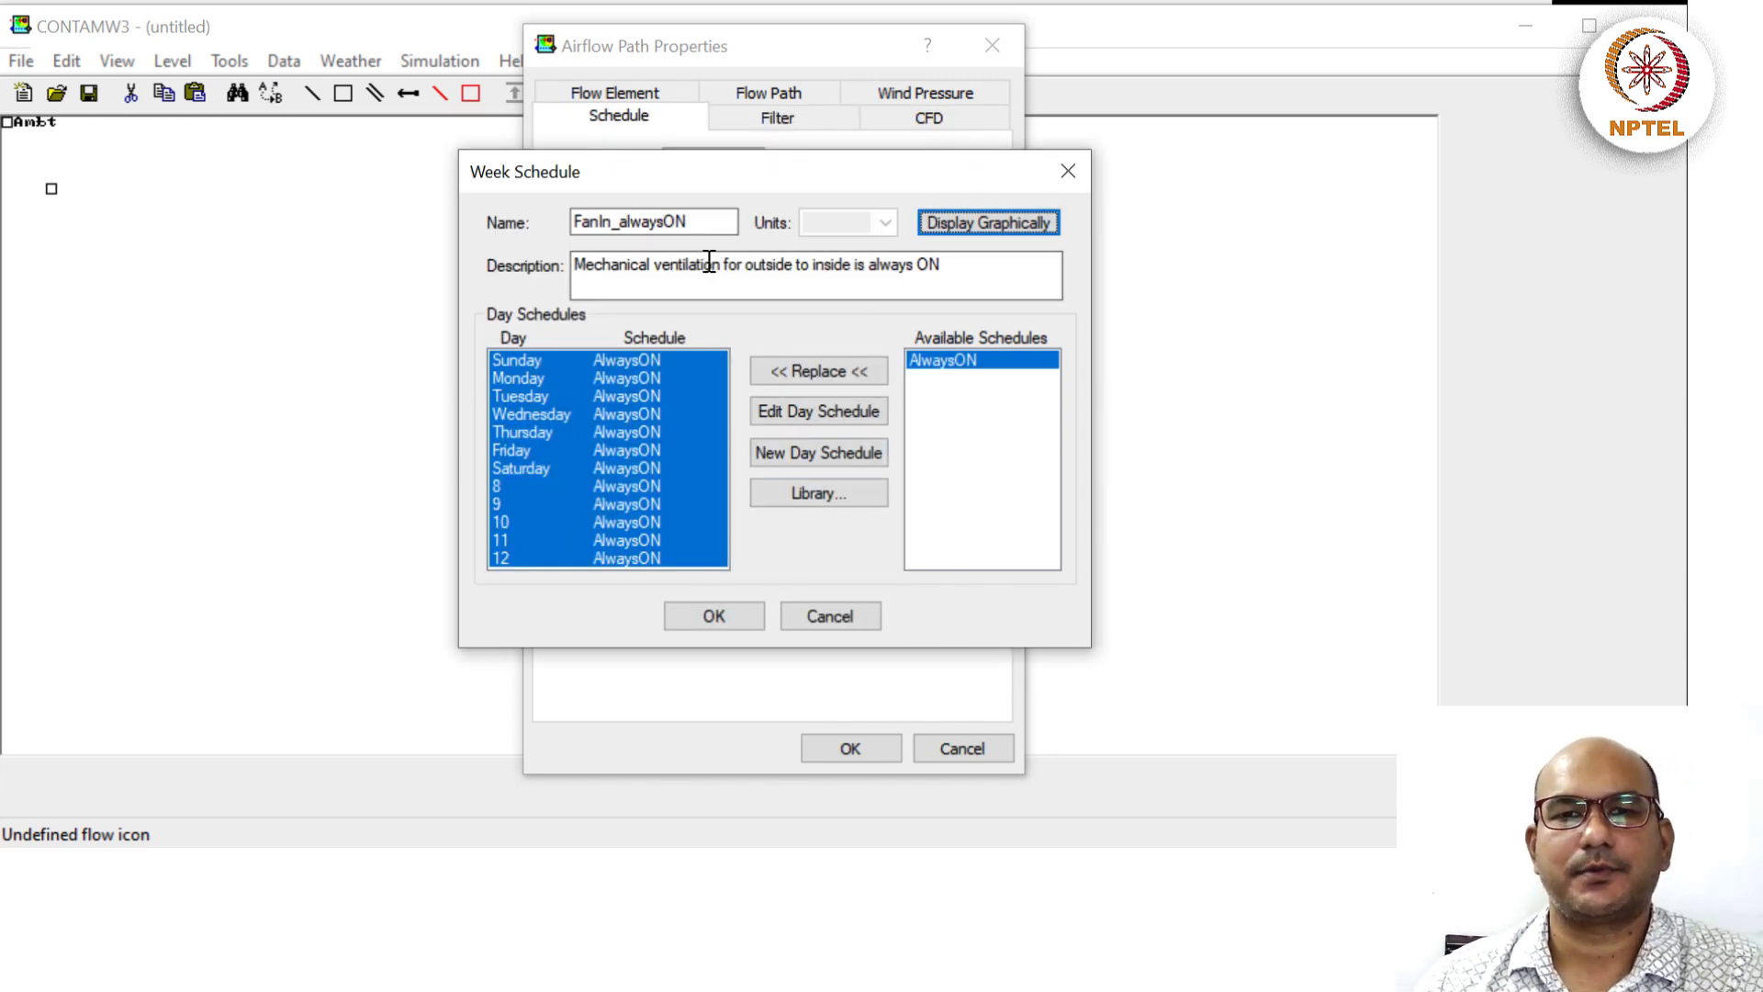
left_click(713, 616)
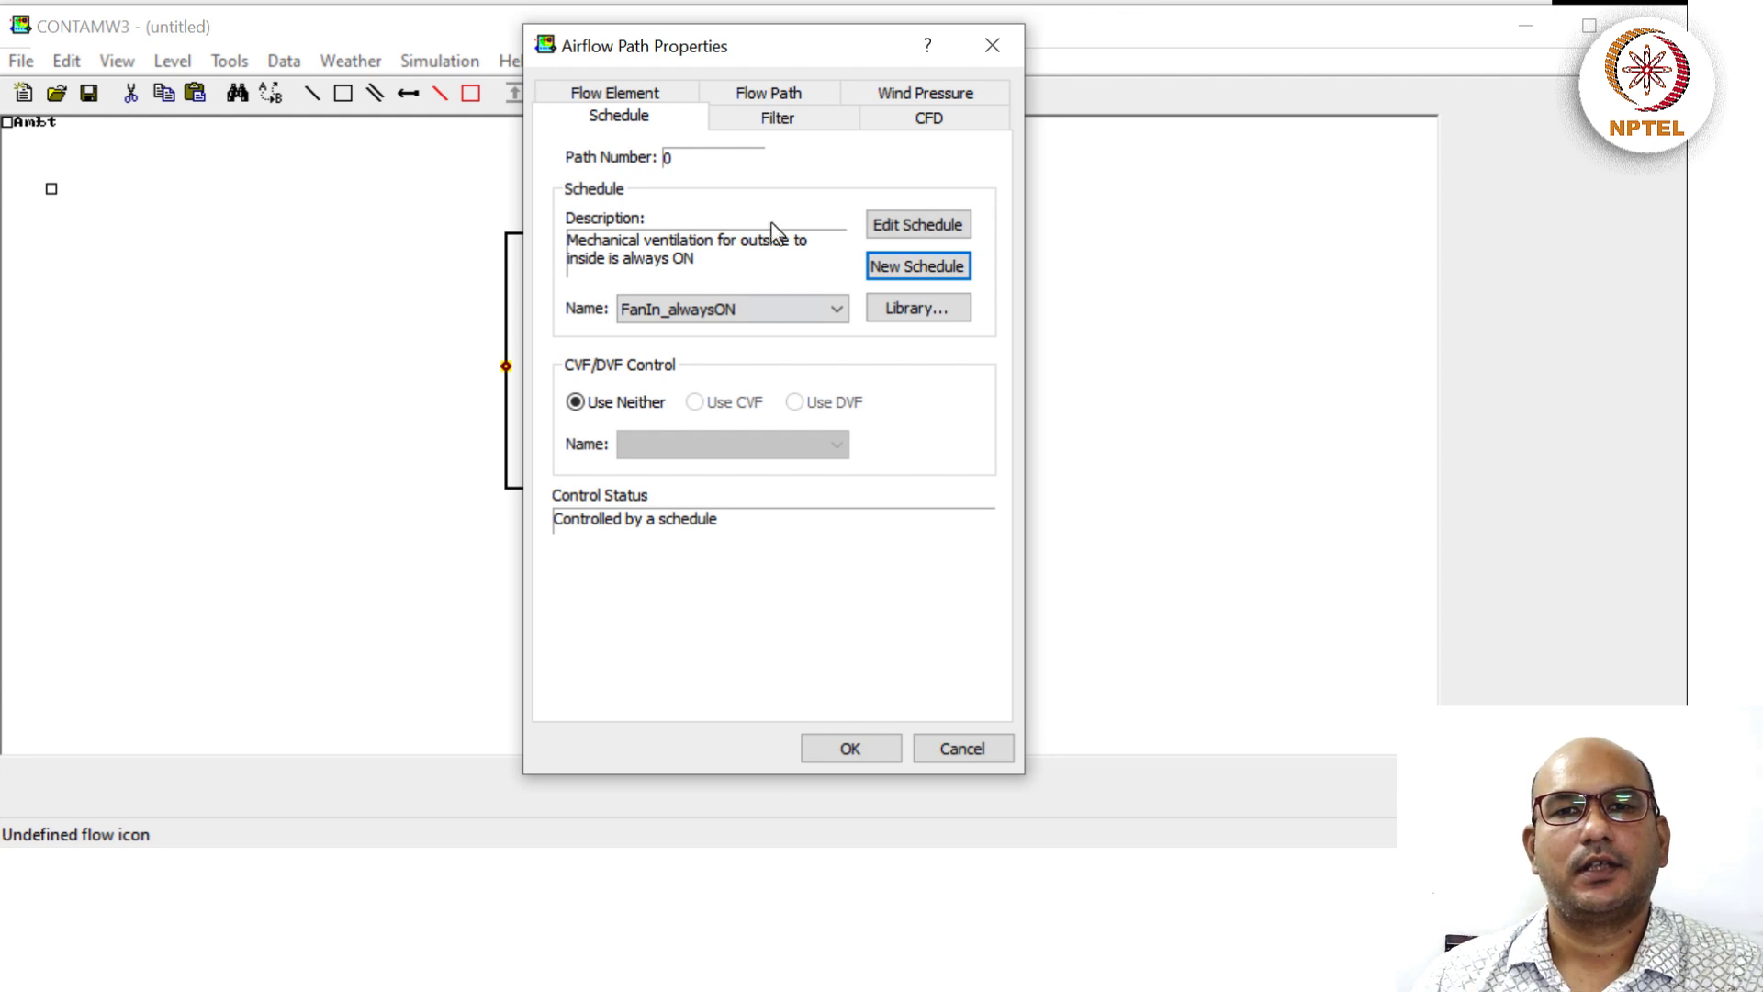
Review the path's empty filter and FanIn element, then confirm Path 1's properties.
left_click(807, 129)
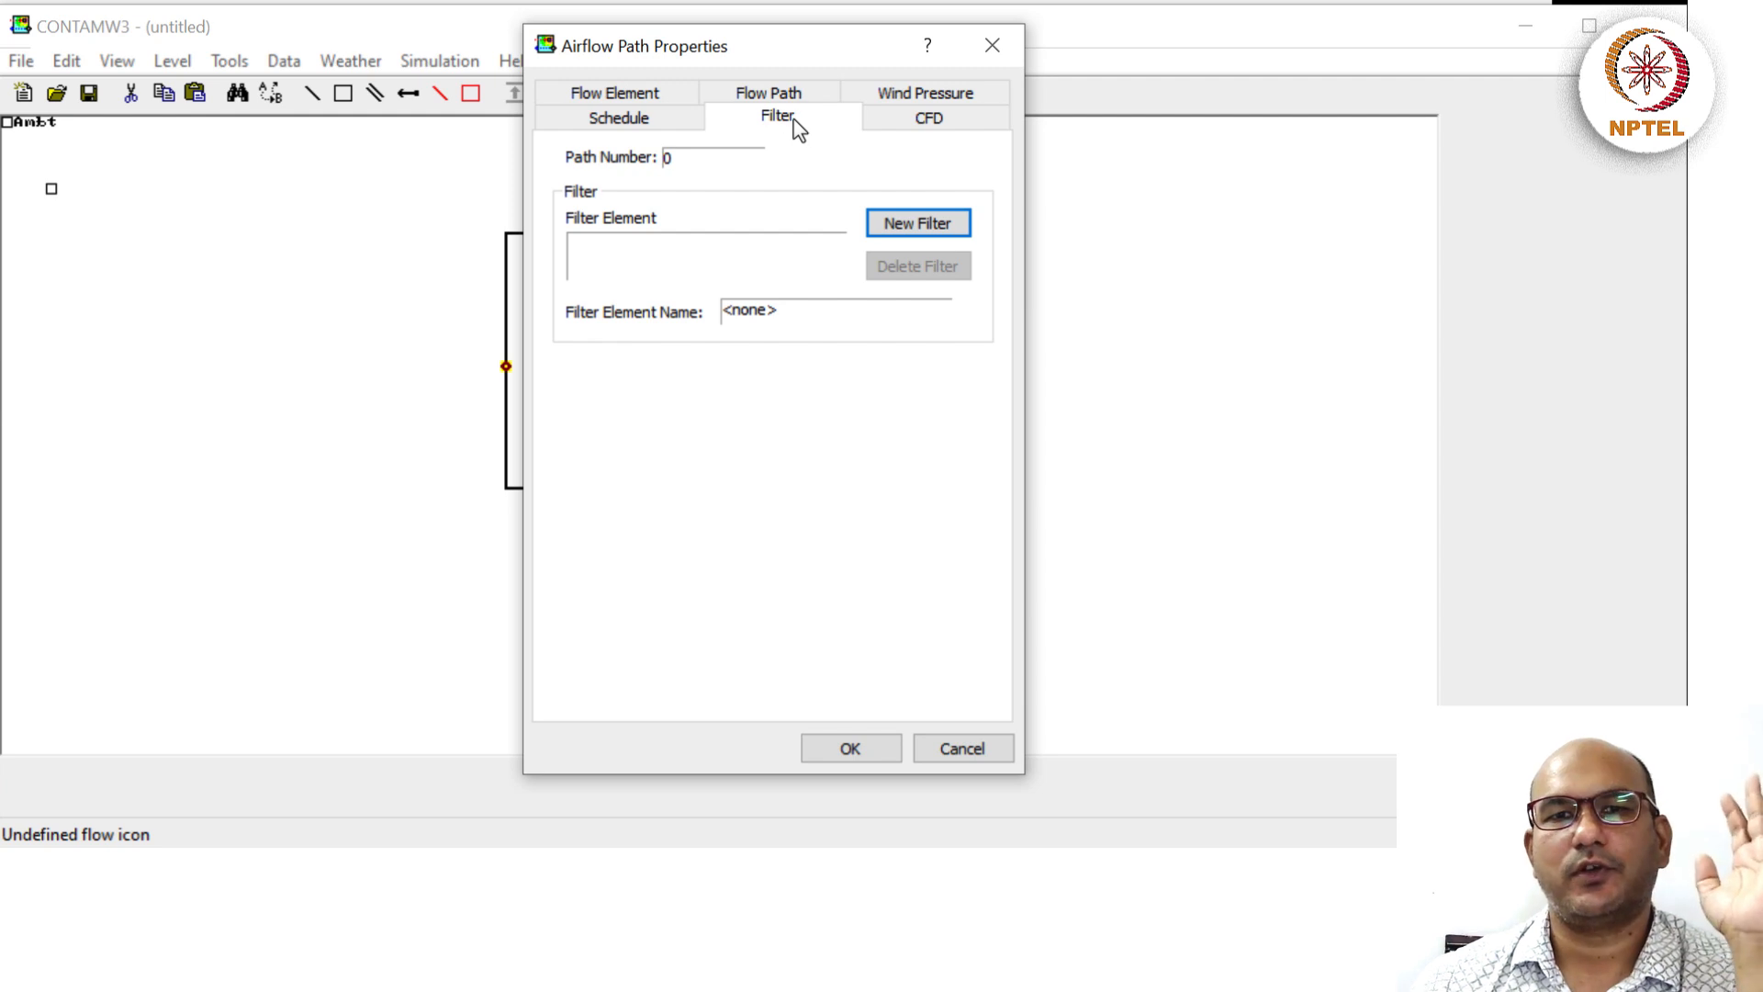
left_click(640, 122)
left_click(645, 95)
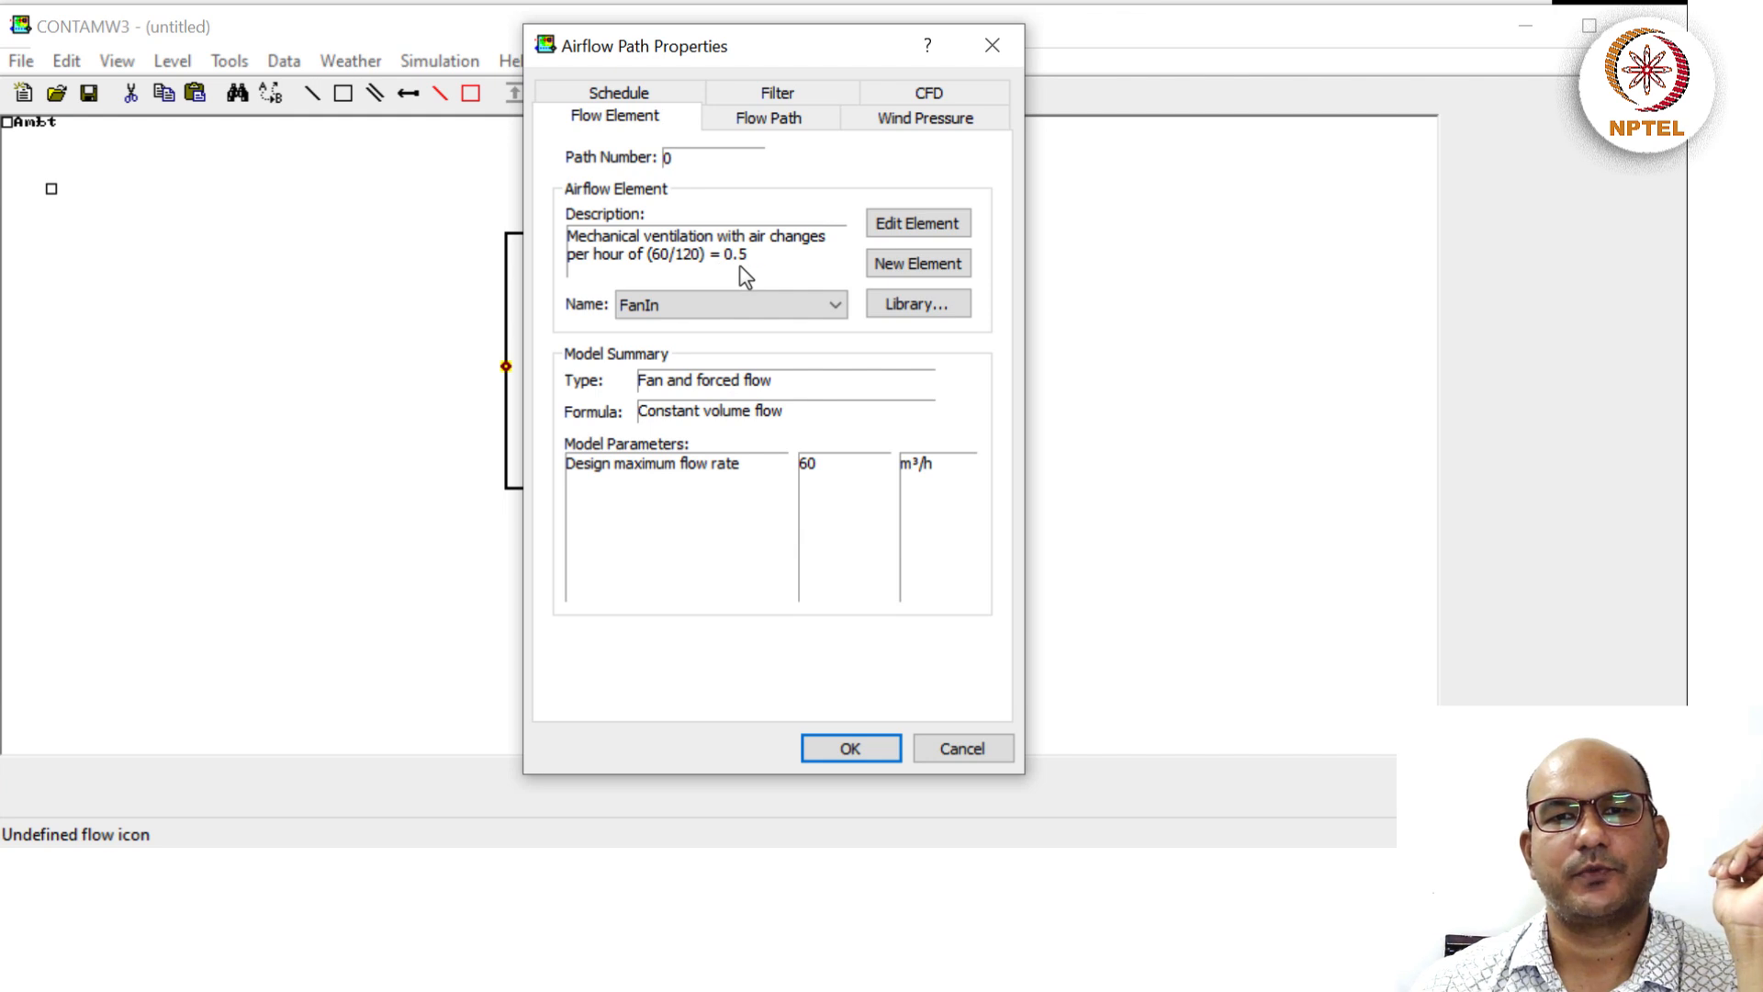
left_click(836, 750)
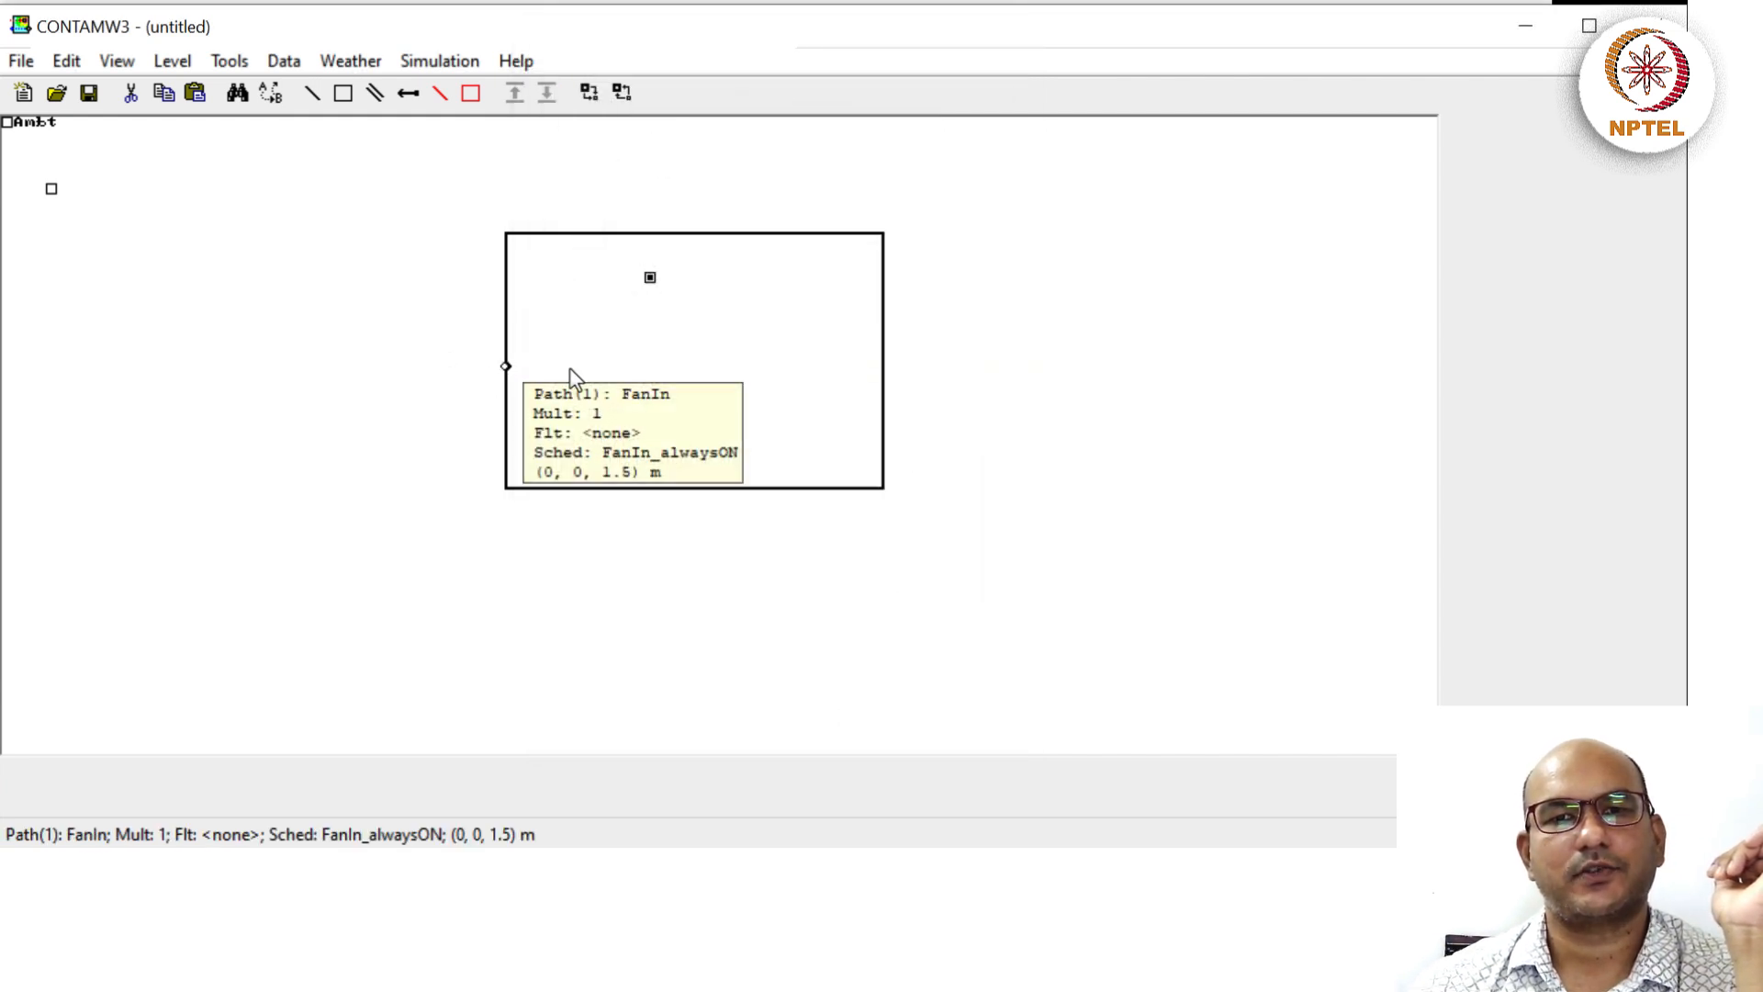
Place a second flow path on the Suite's right wall and open its properties.
left_click(886, 369)
left_click(960, 421)
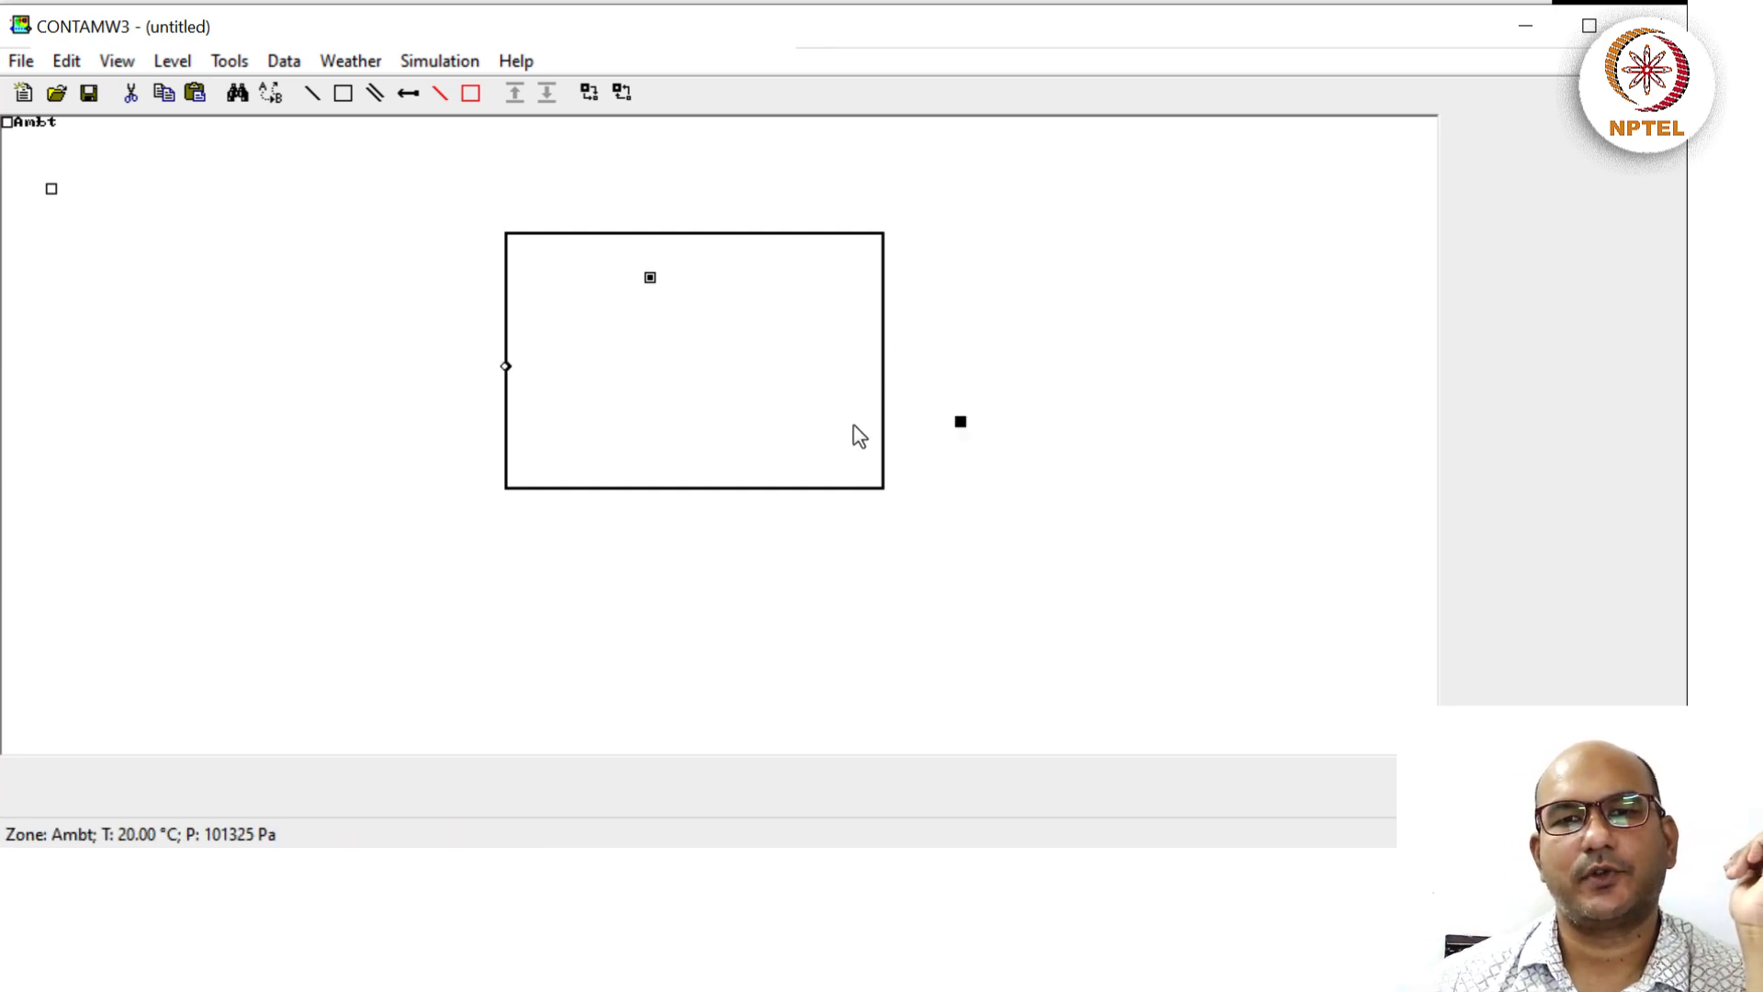
left_click(882, 376)
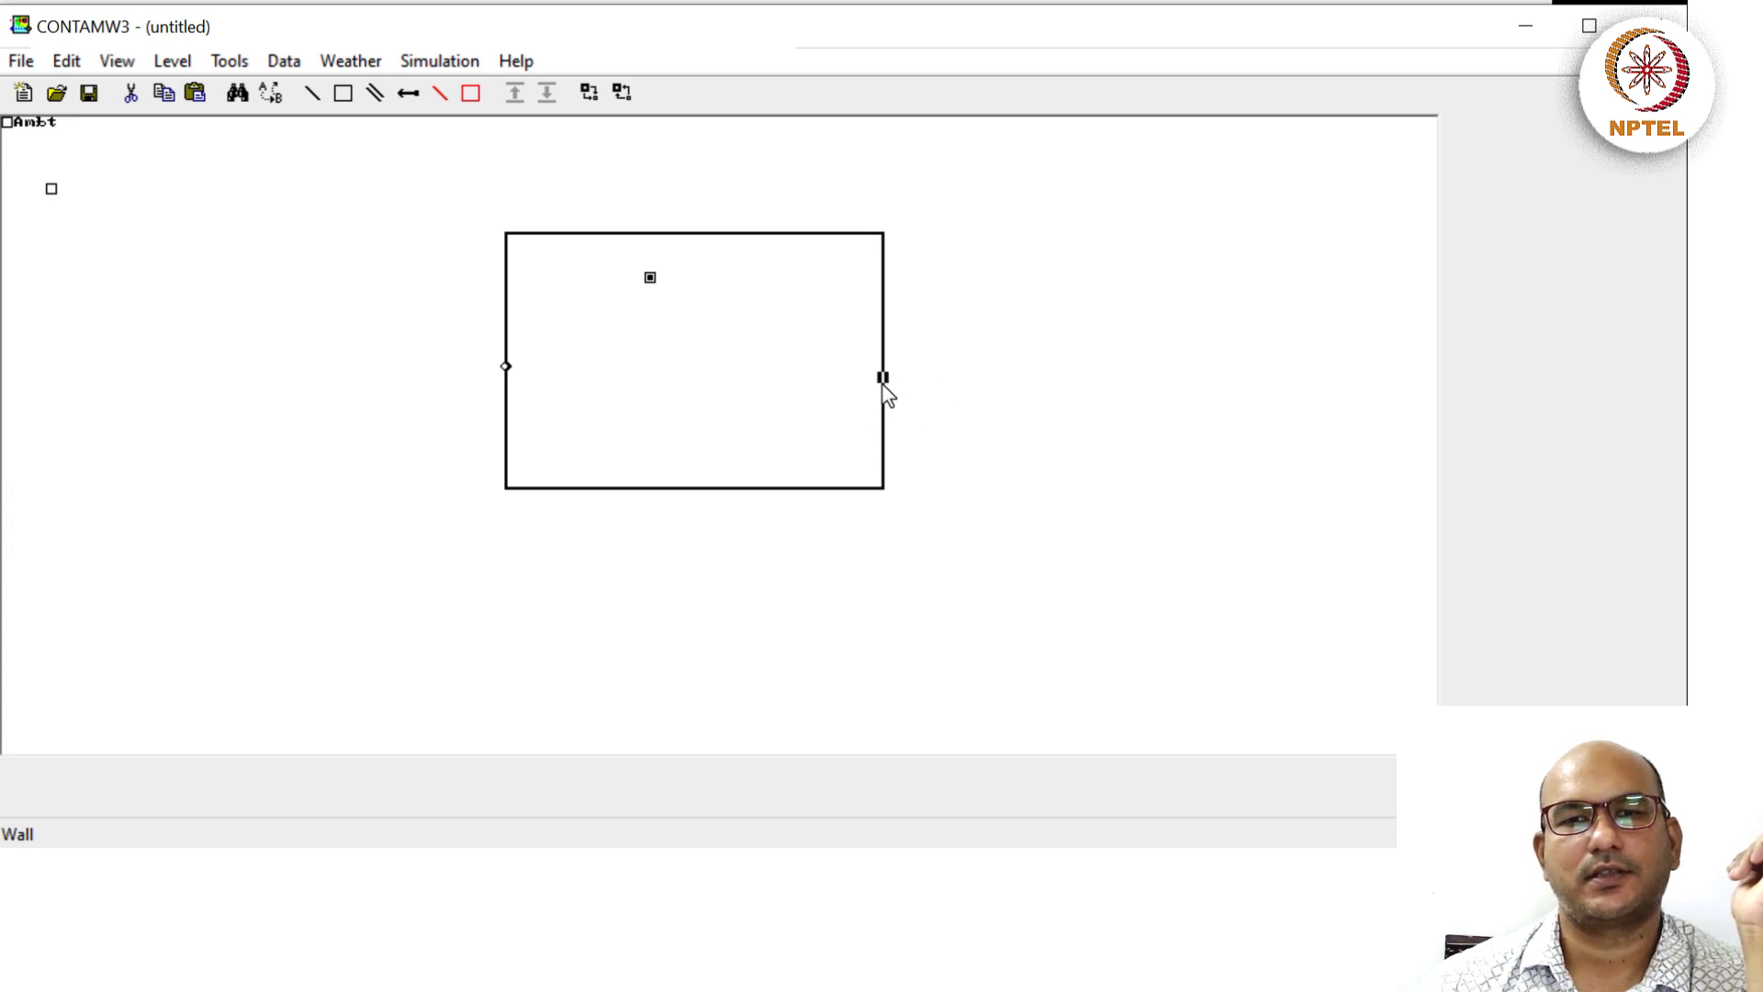
right_click(881, 375)
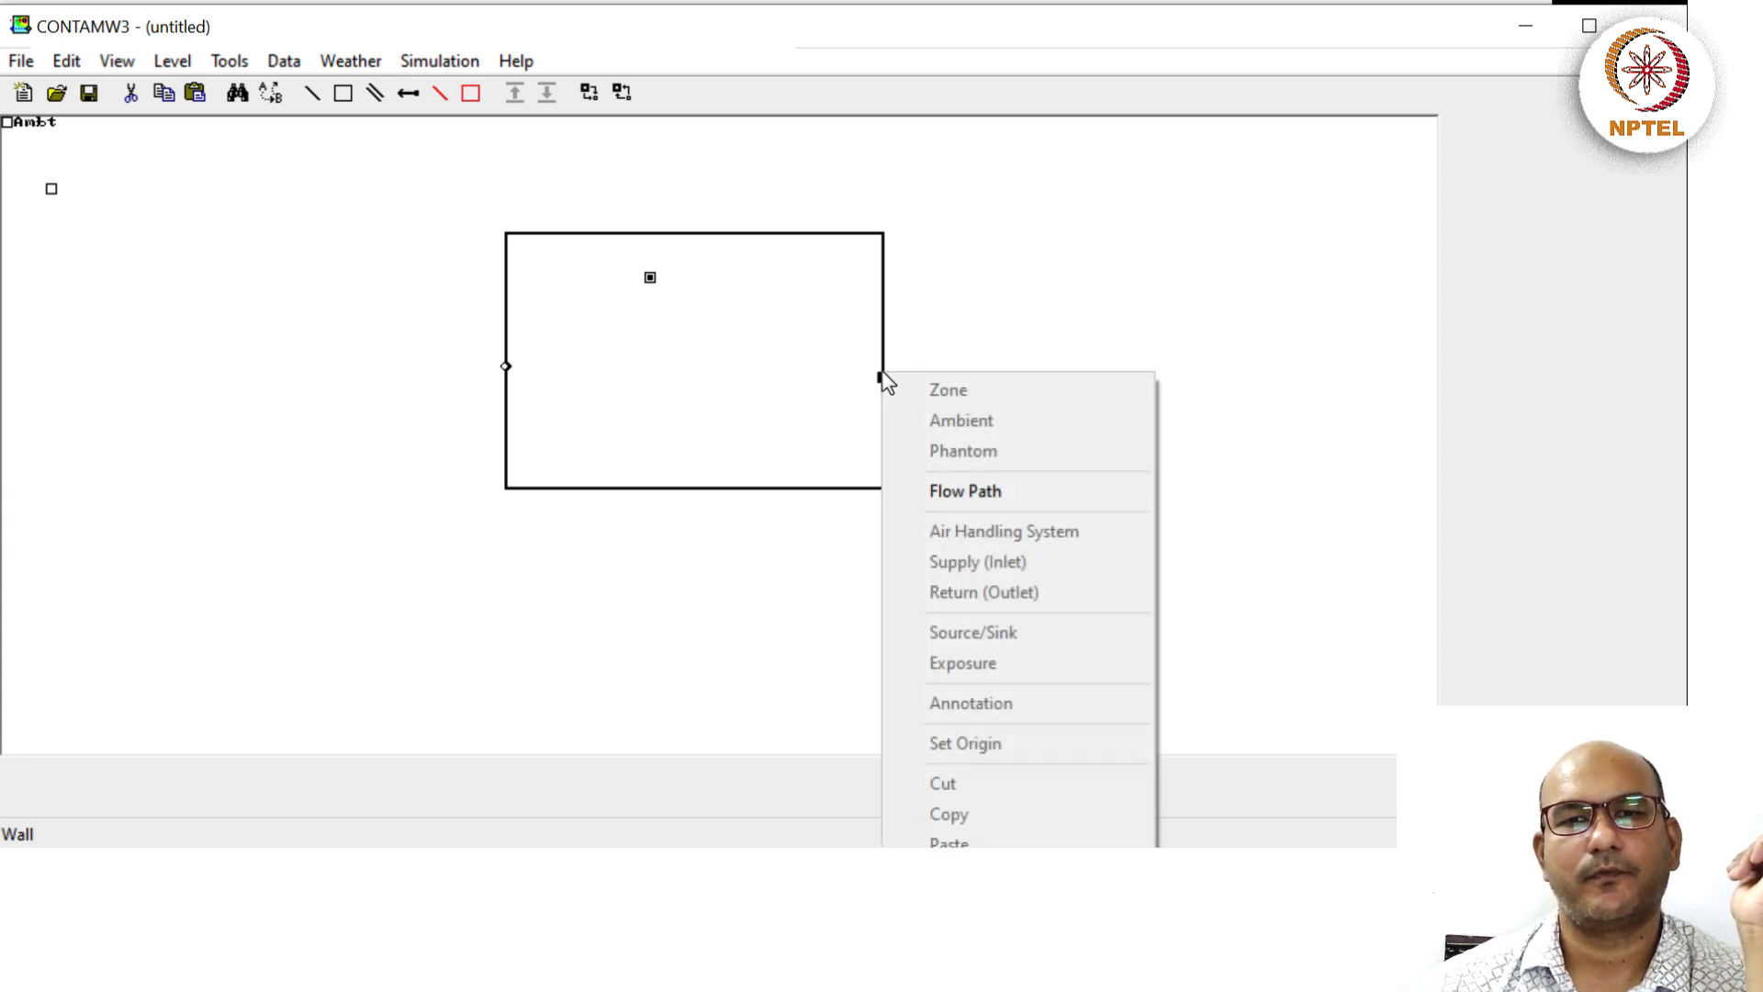
left_click(960, 503)
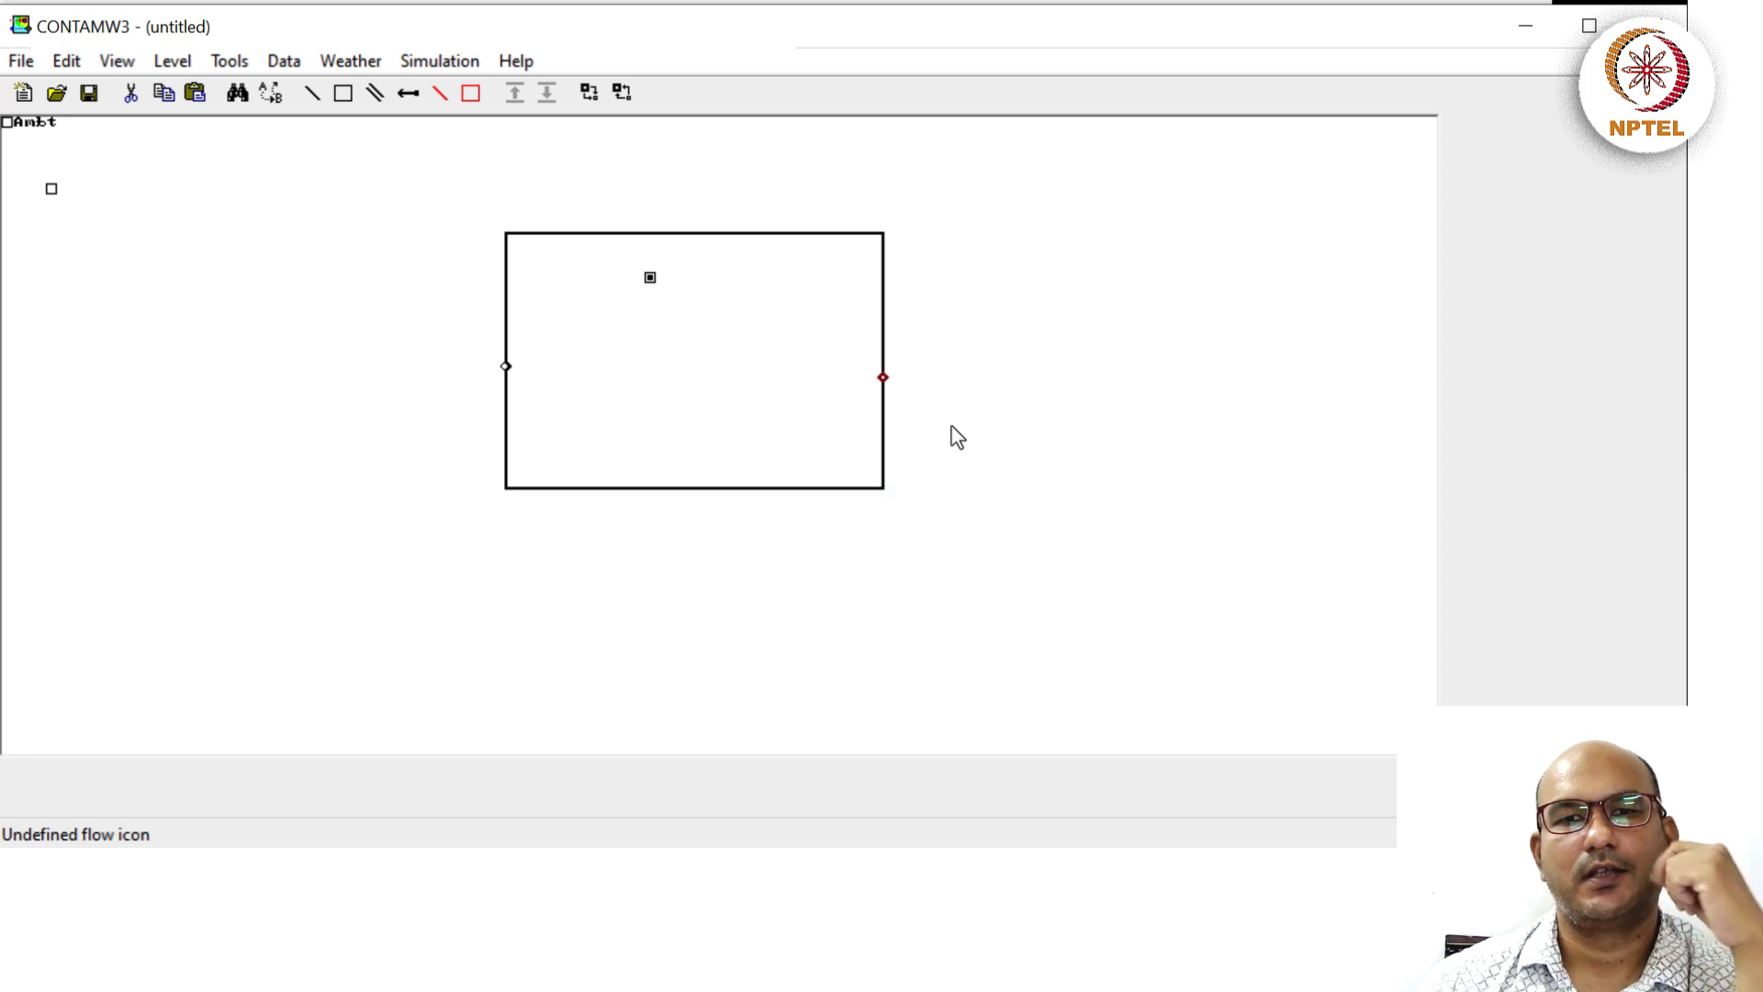
left_click(889, 389)
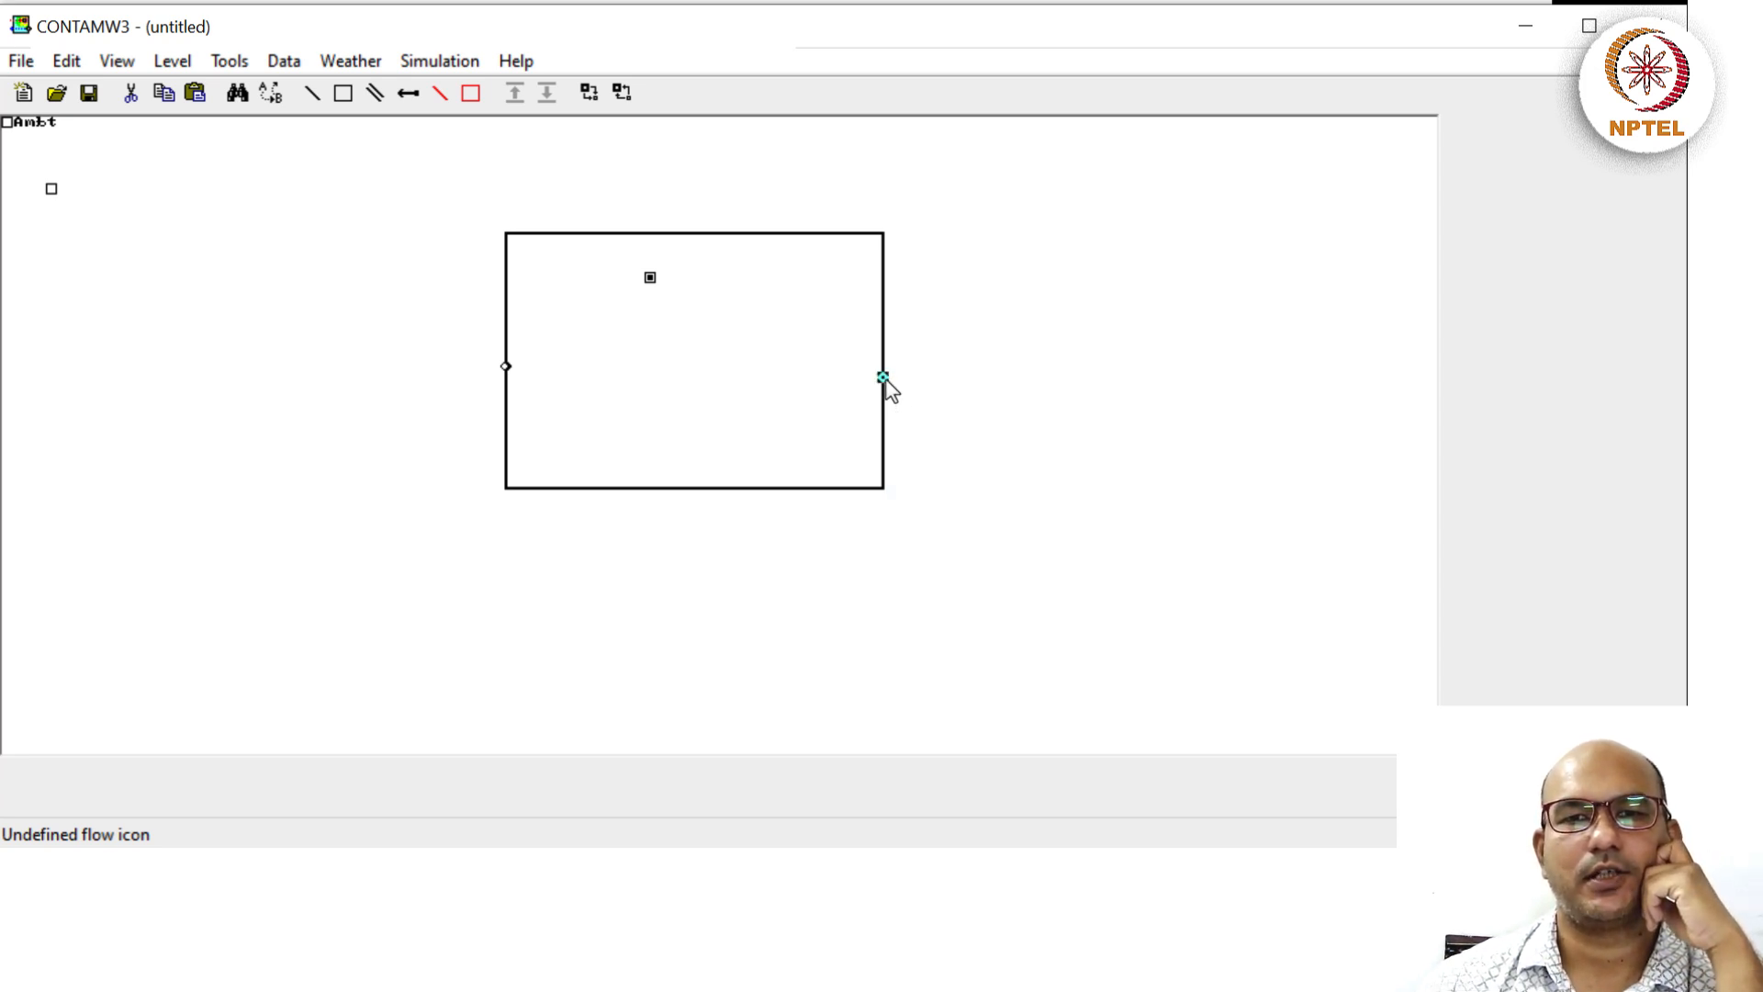
double_click(882, 377)
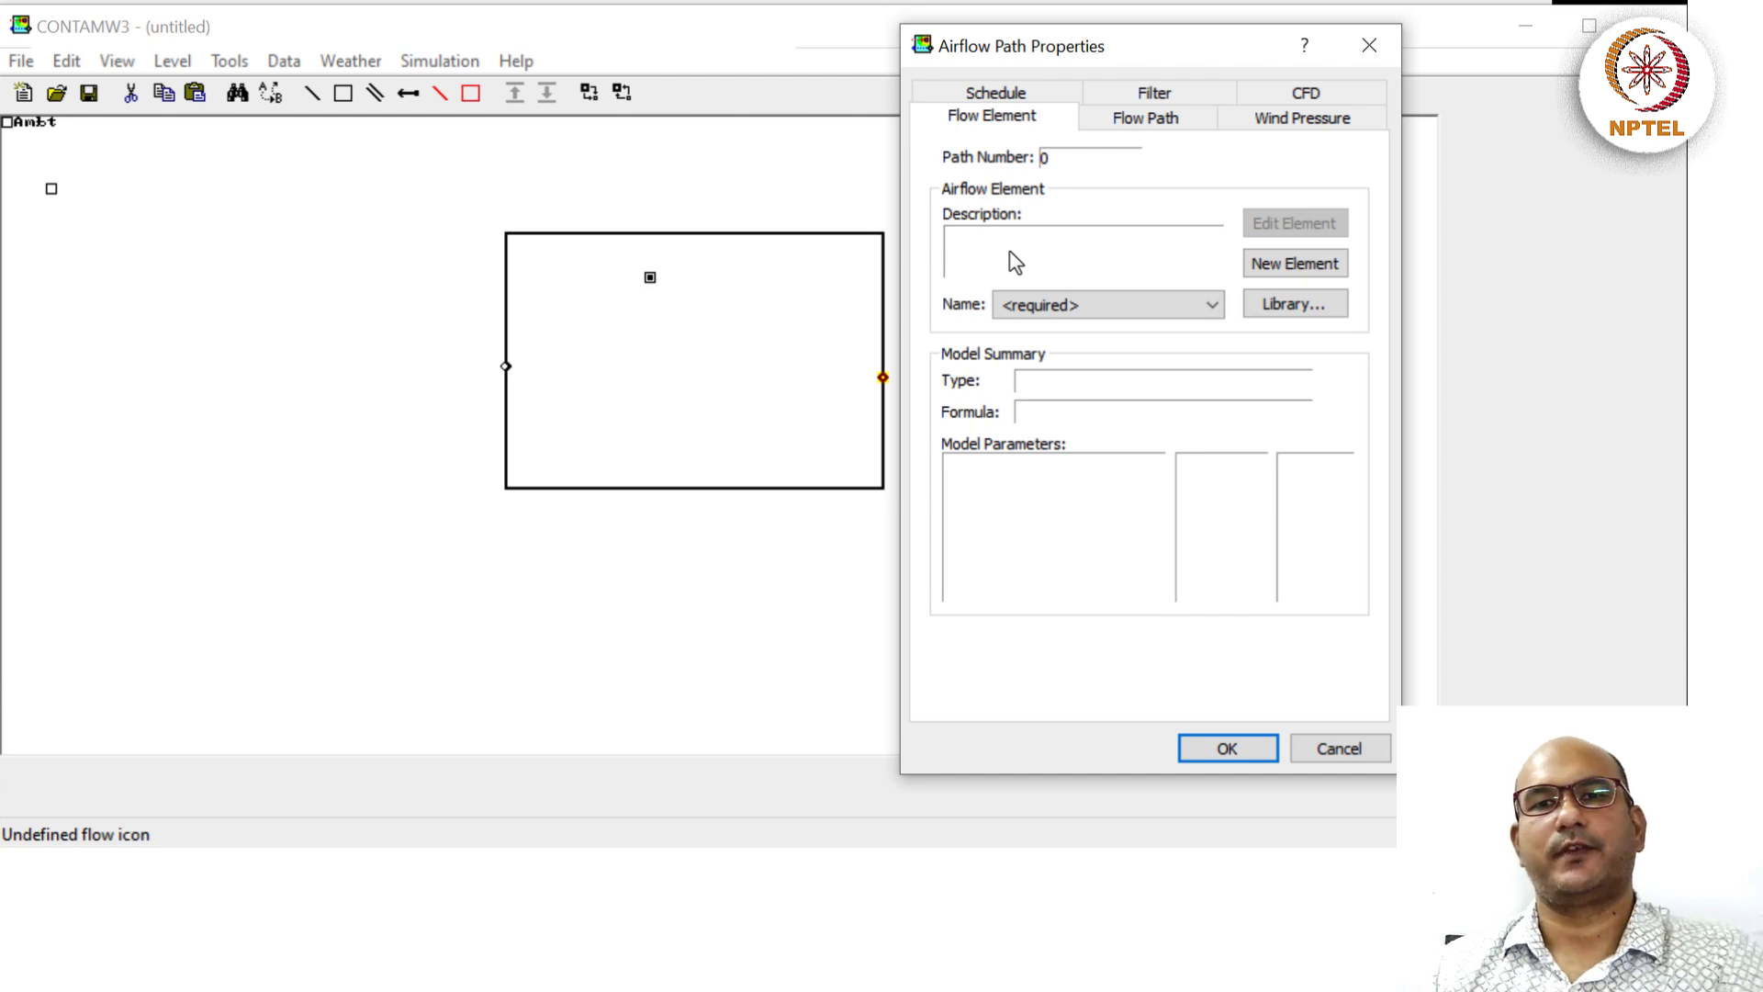
Create the FanOut constant volume fan element at 60 m³/h, described 'Same flow as FanIn'.
left_click(1282, 267)
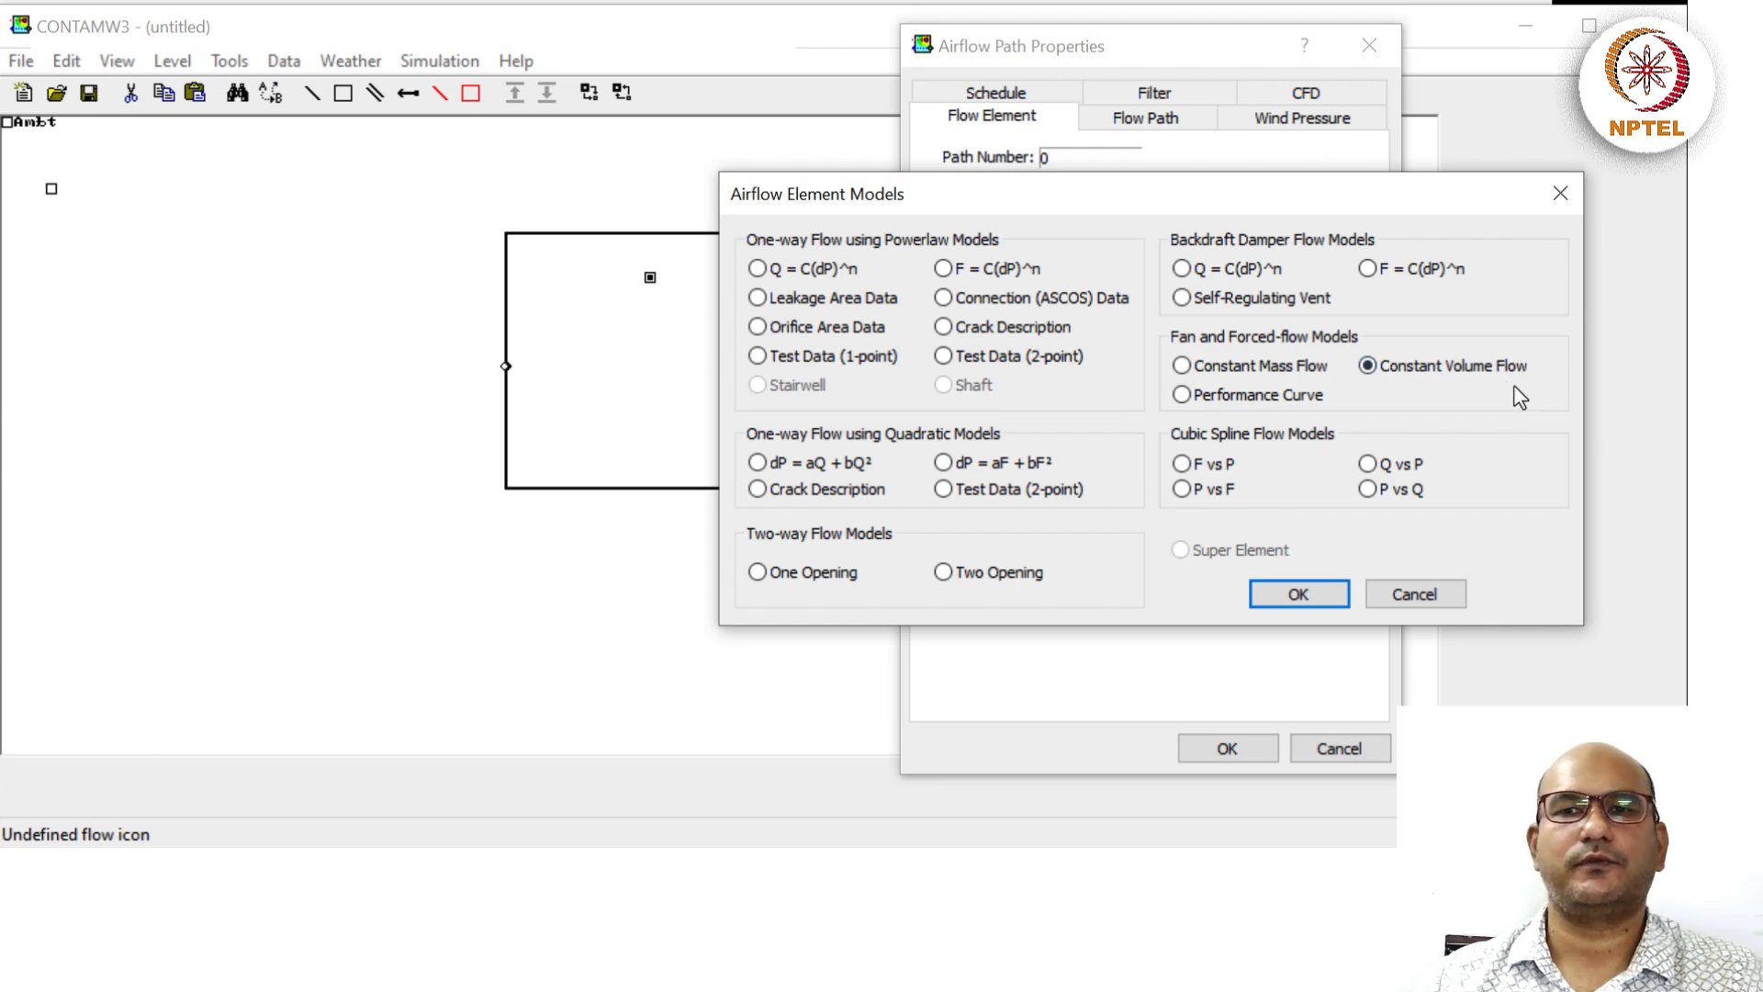
left_click(1298, 594)
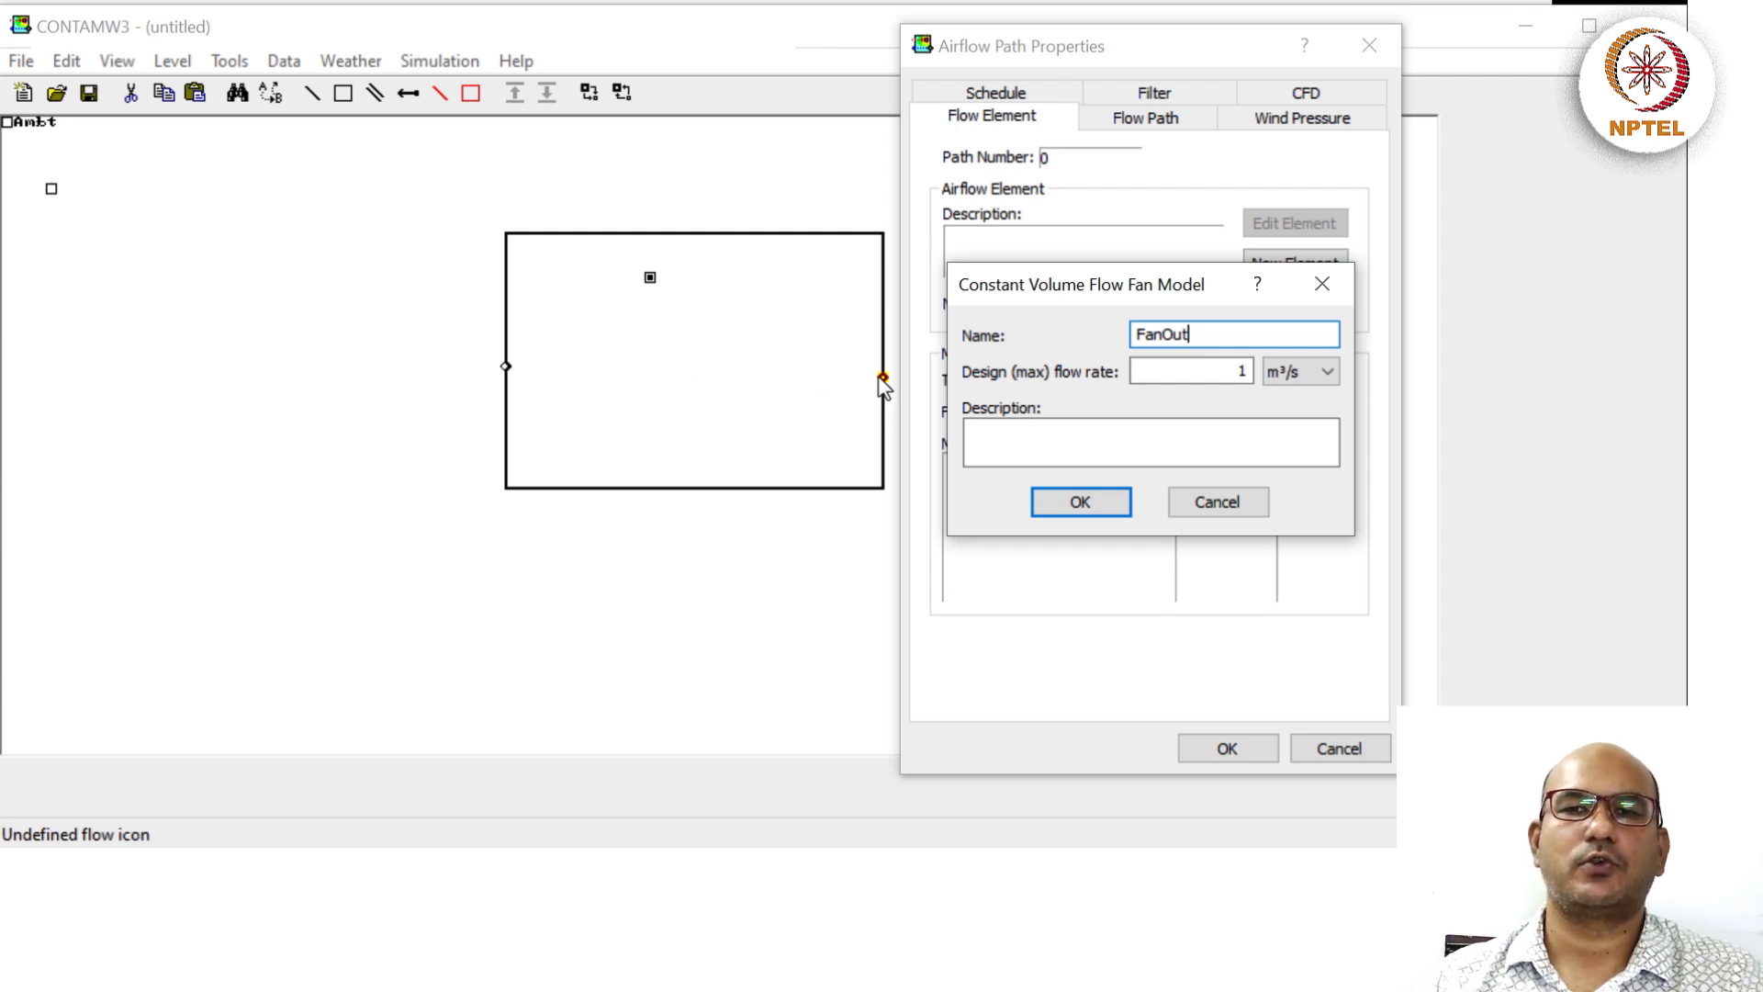
left_click(1328, 372)
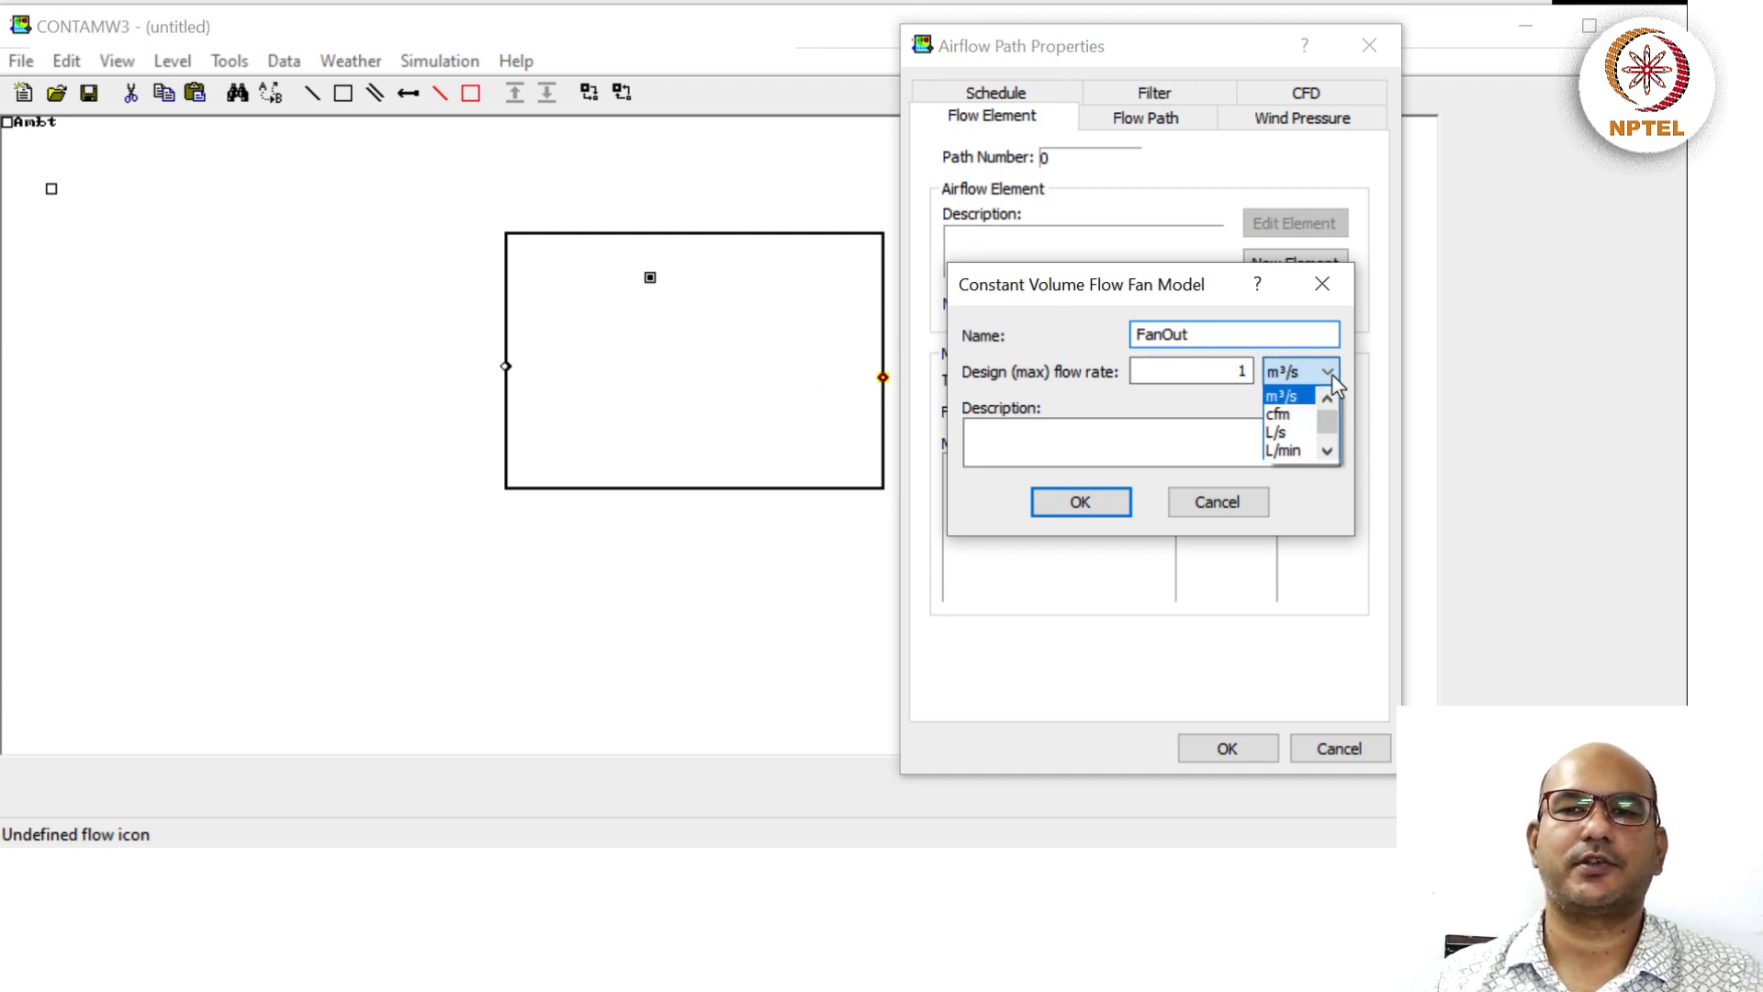
scroll(1327, 422, "down", 2)
left_click(1298, 432)
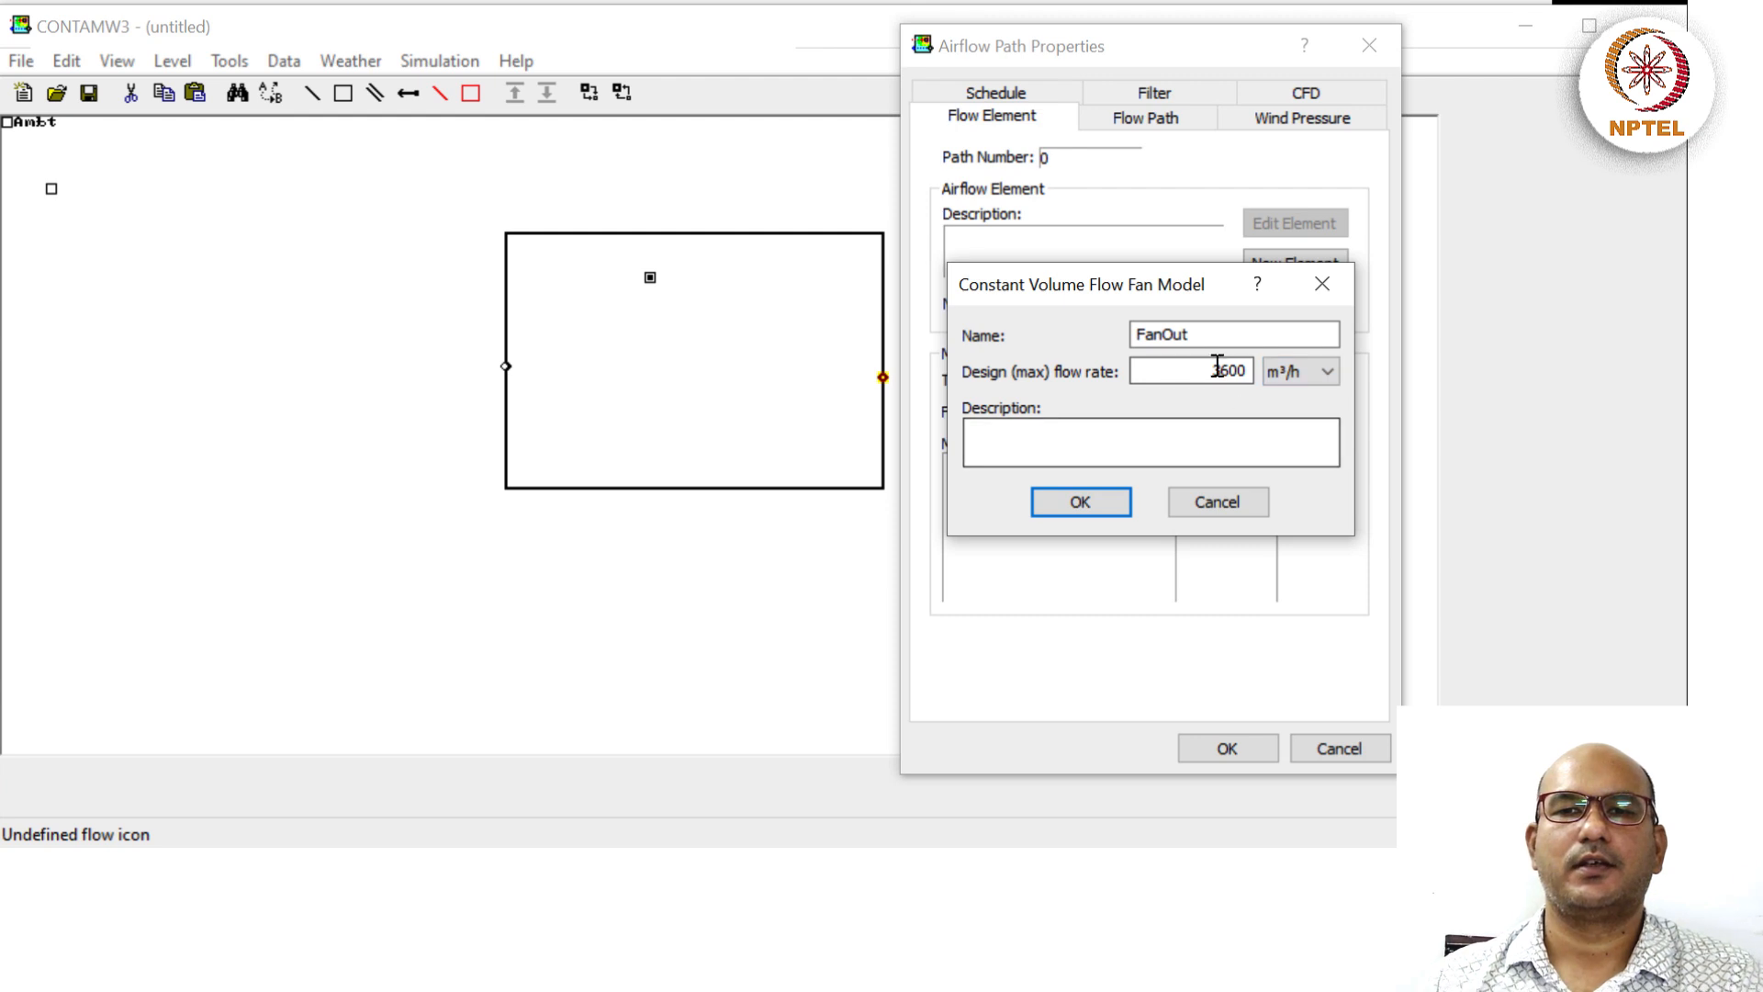
double_click(1256, 373)
type("60")
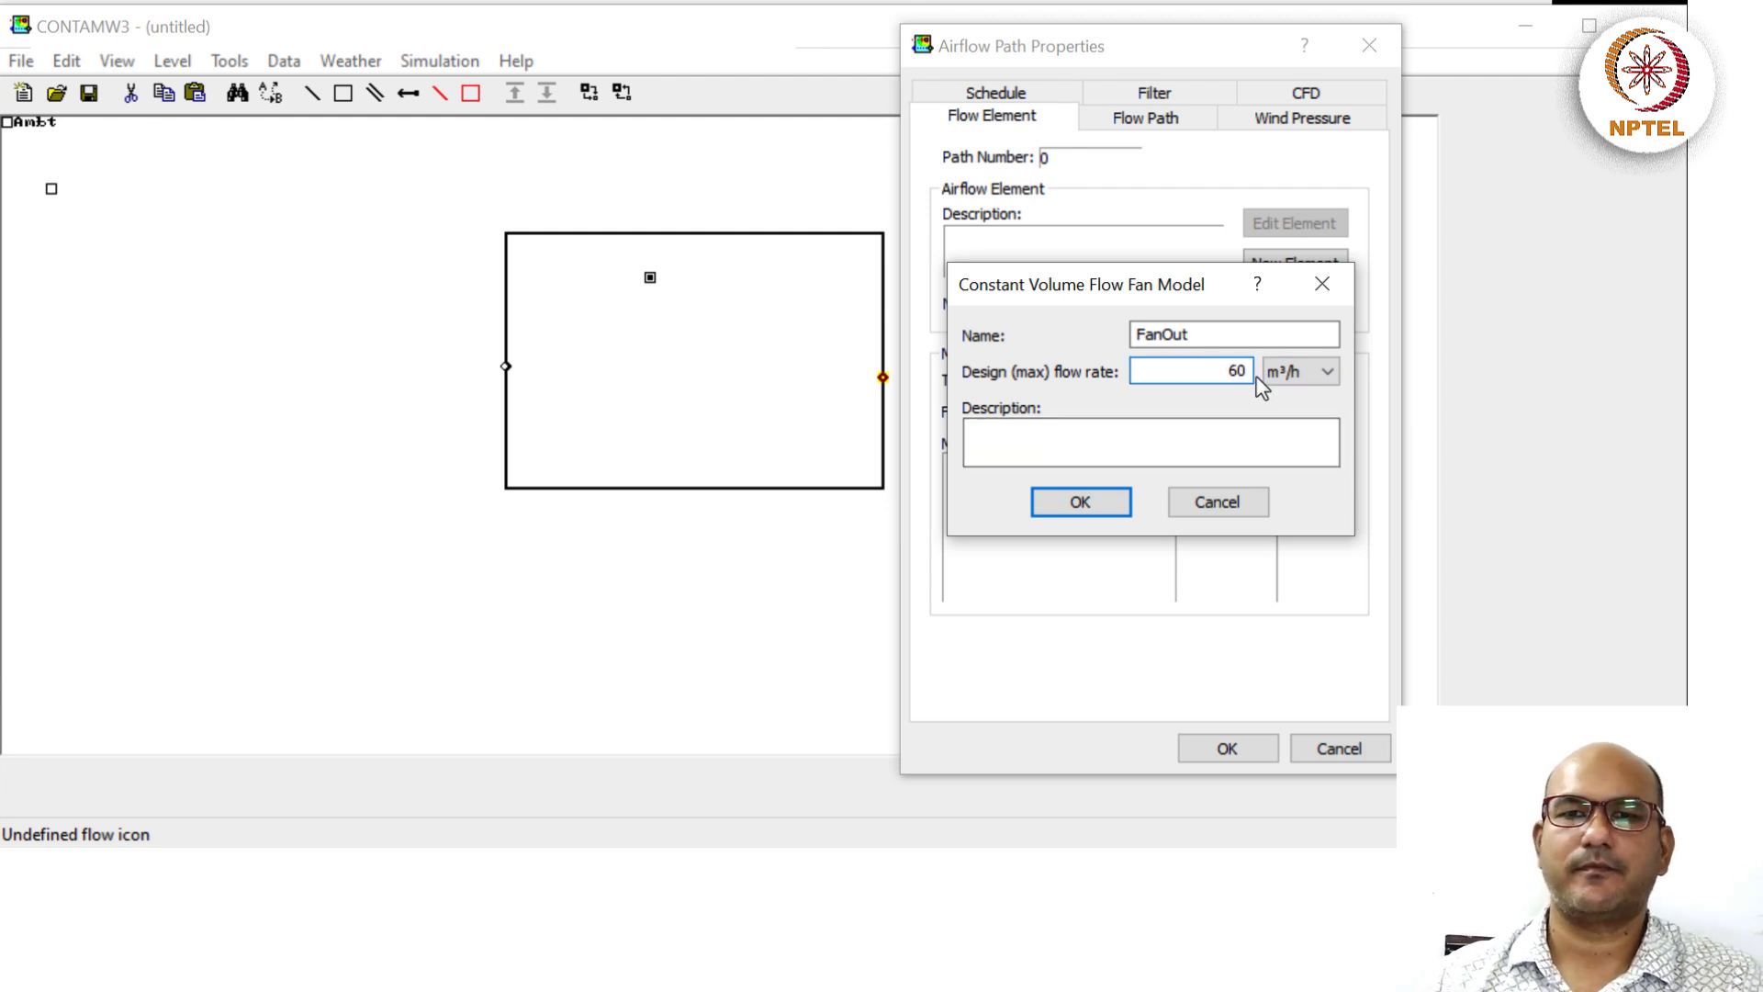
left_click(1182, 432)
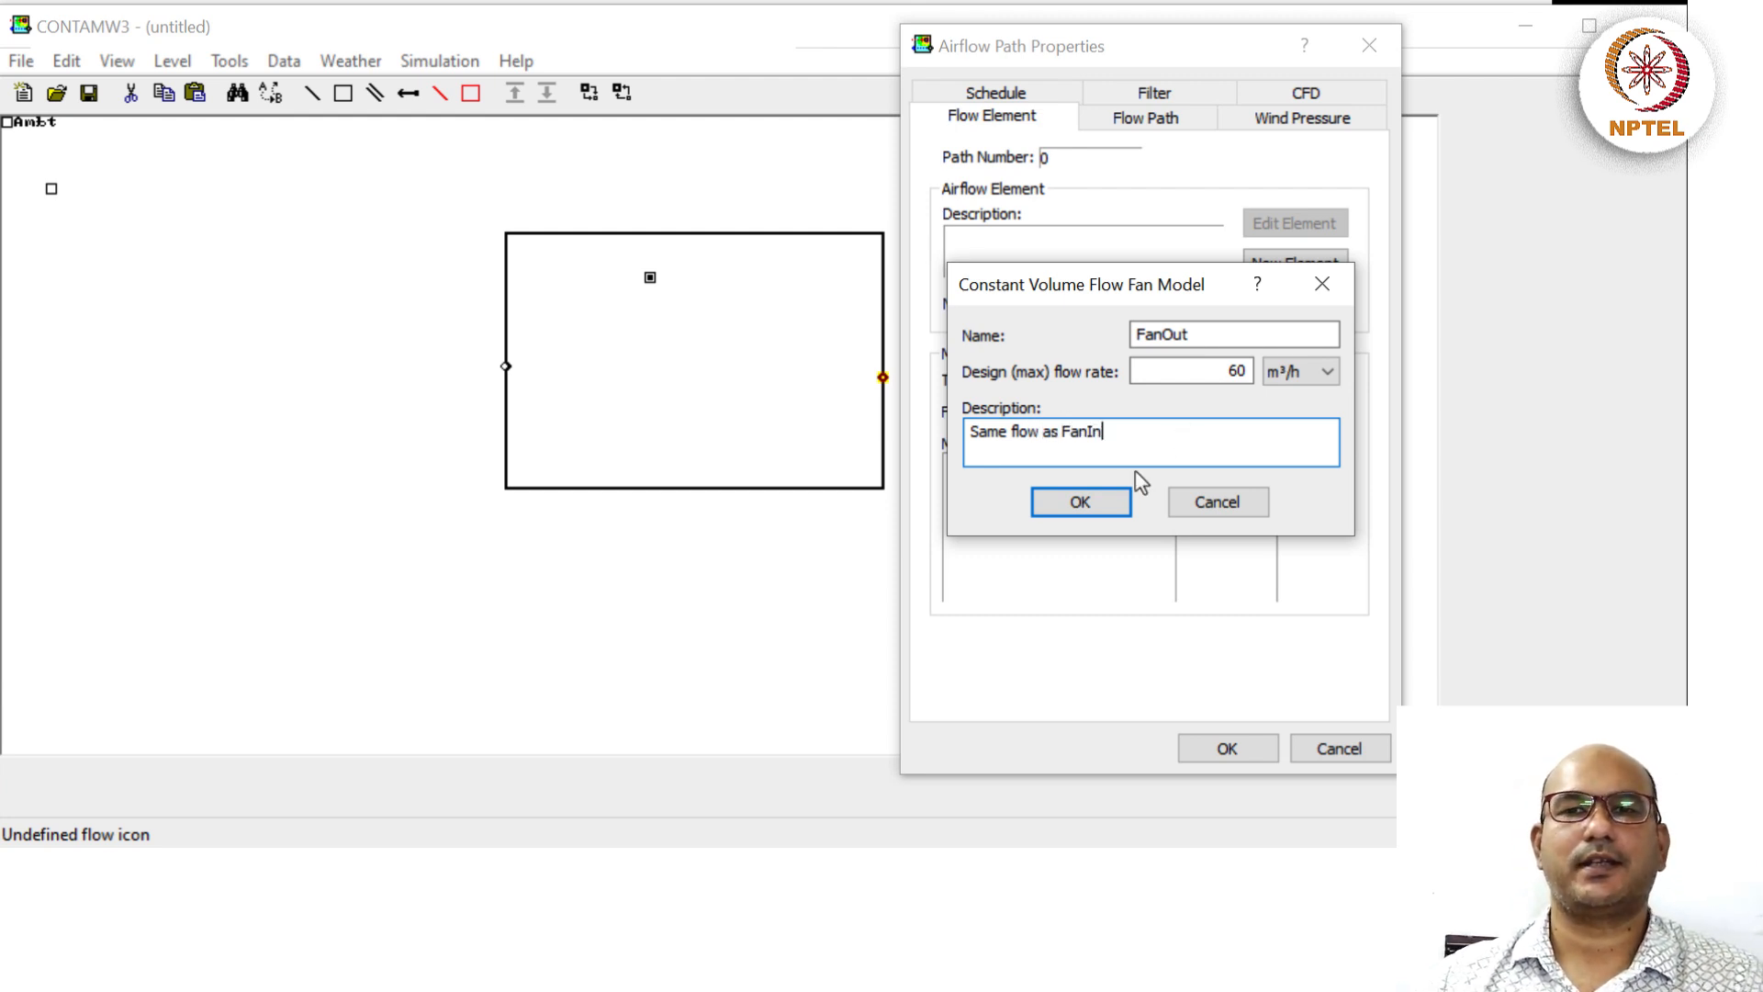
left_click(1102, 510)
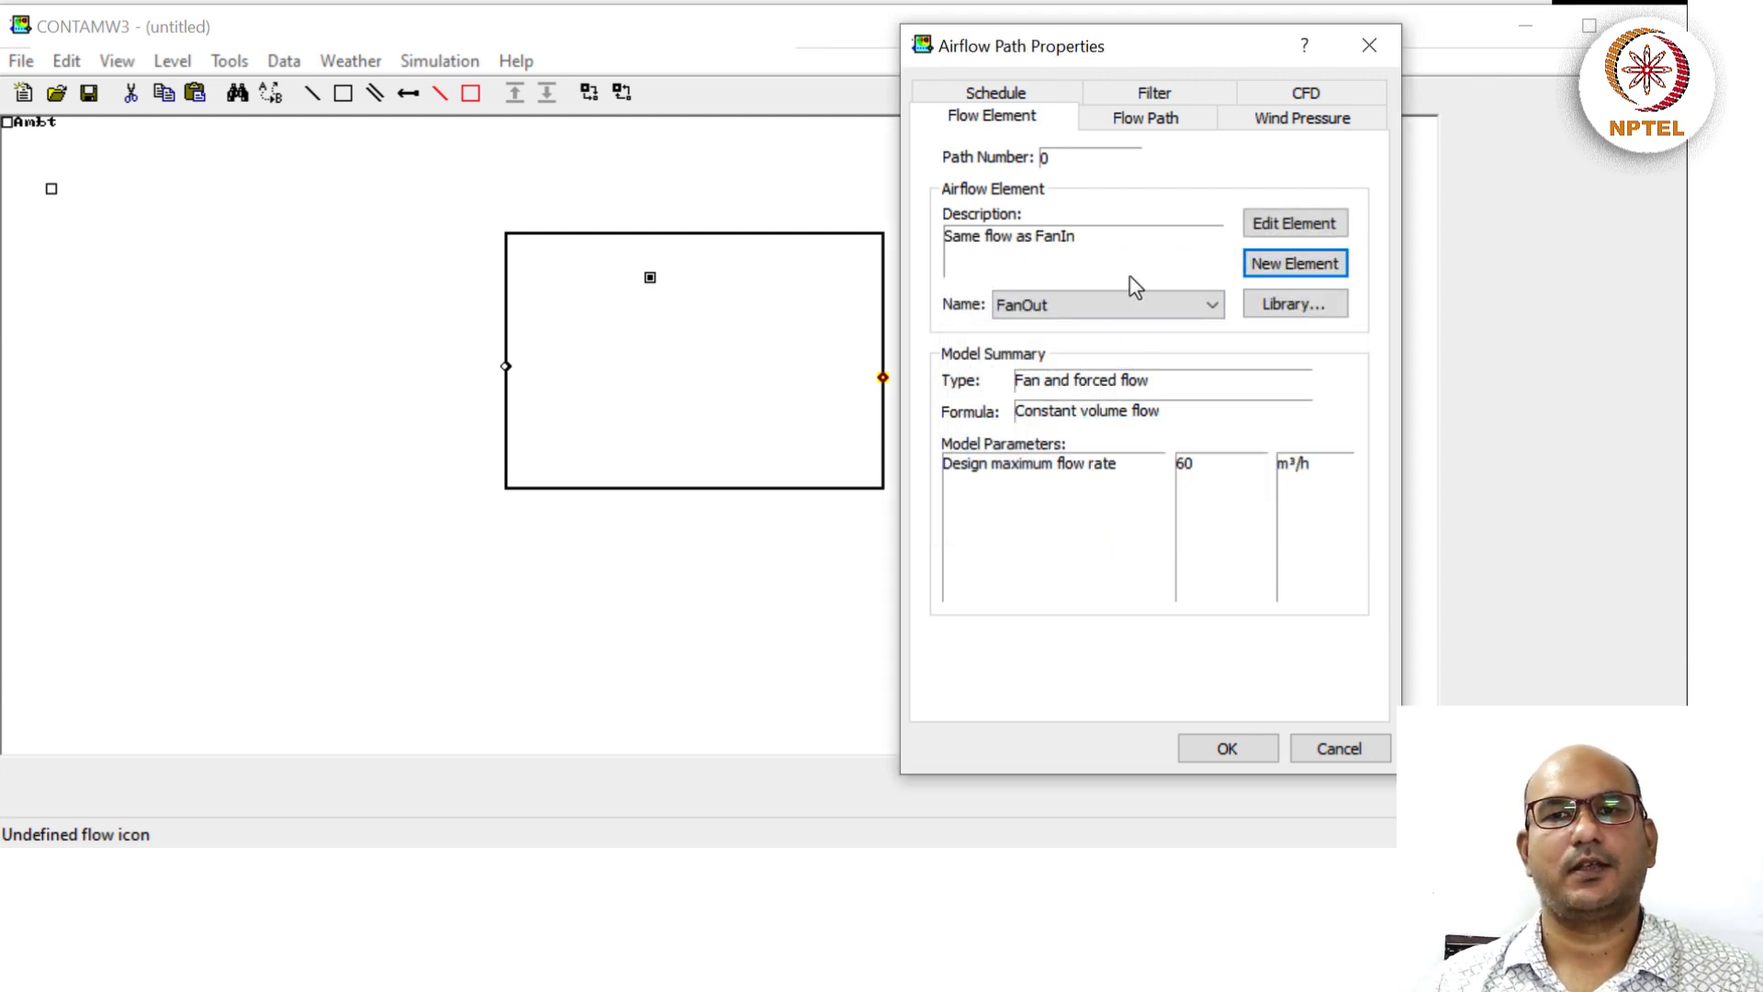
Set the path's positive flow from Suite to Ambt and show its schedule settings.
left_click(1155, 119)
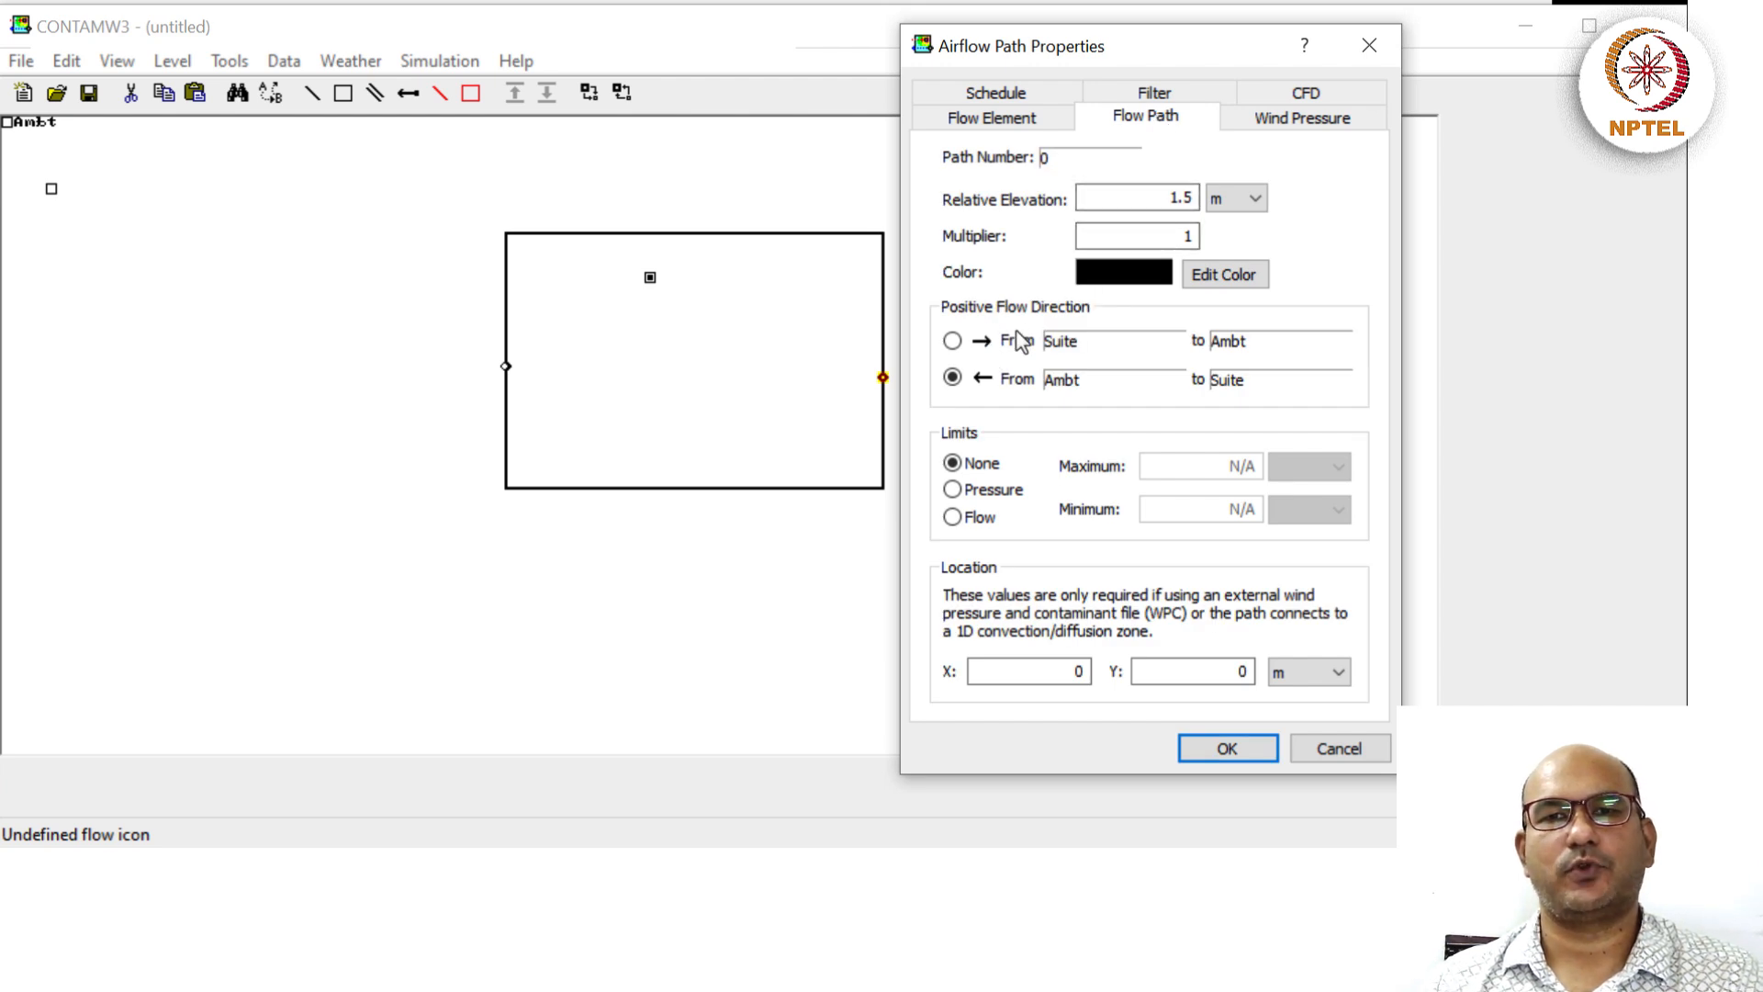
left_click(952, 341)
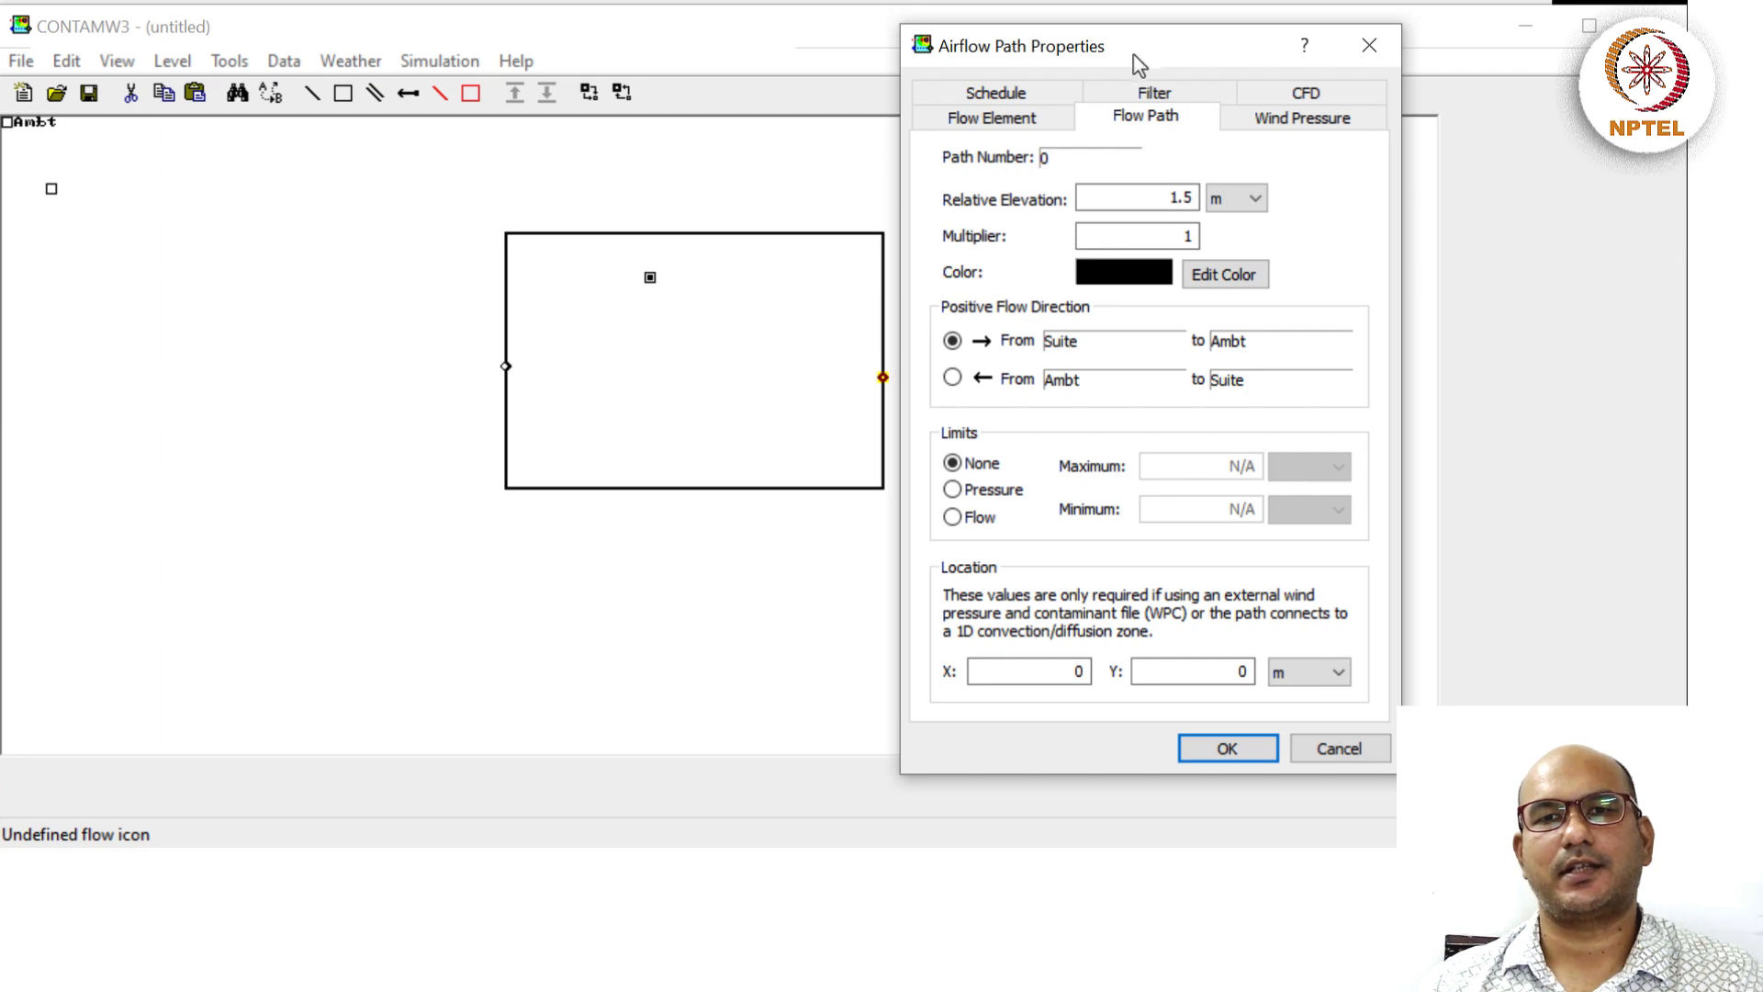
left_click_drag(1139, 64, 1412, 101)
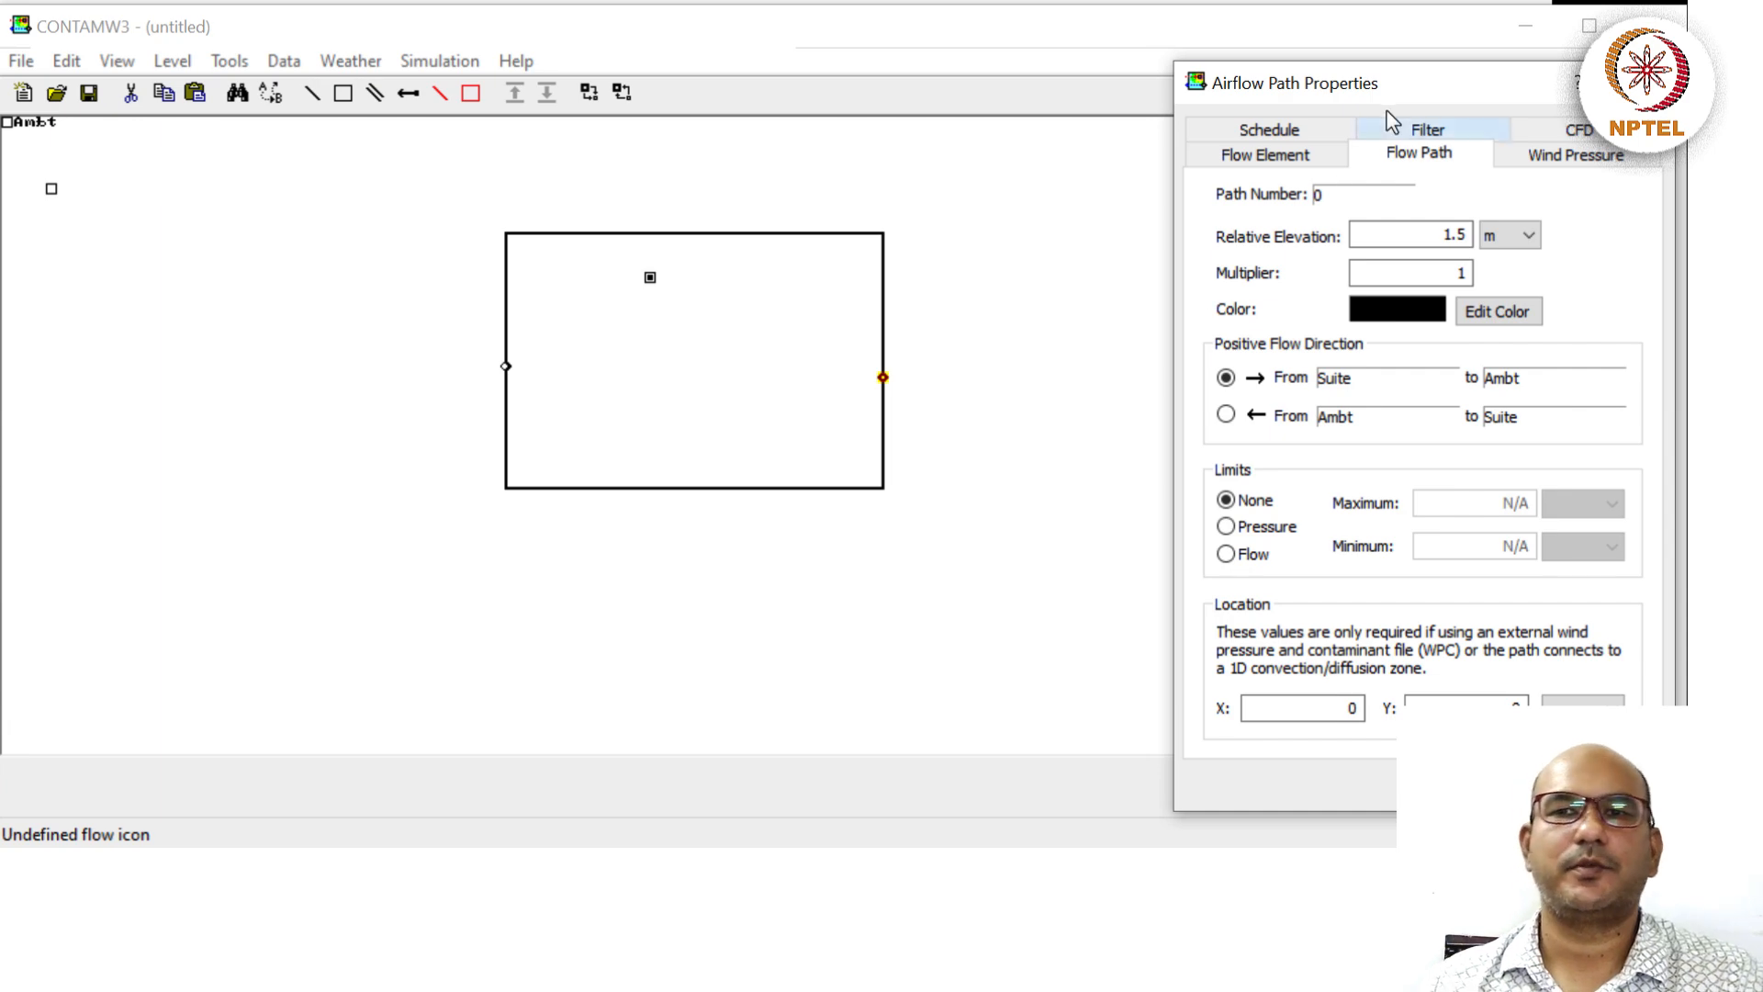
left_click_drag(1410, 92, 1207, 97)
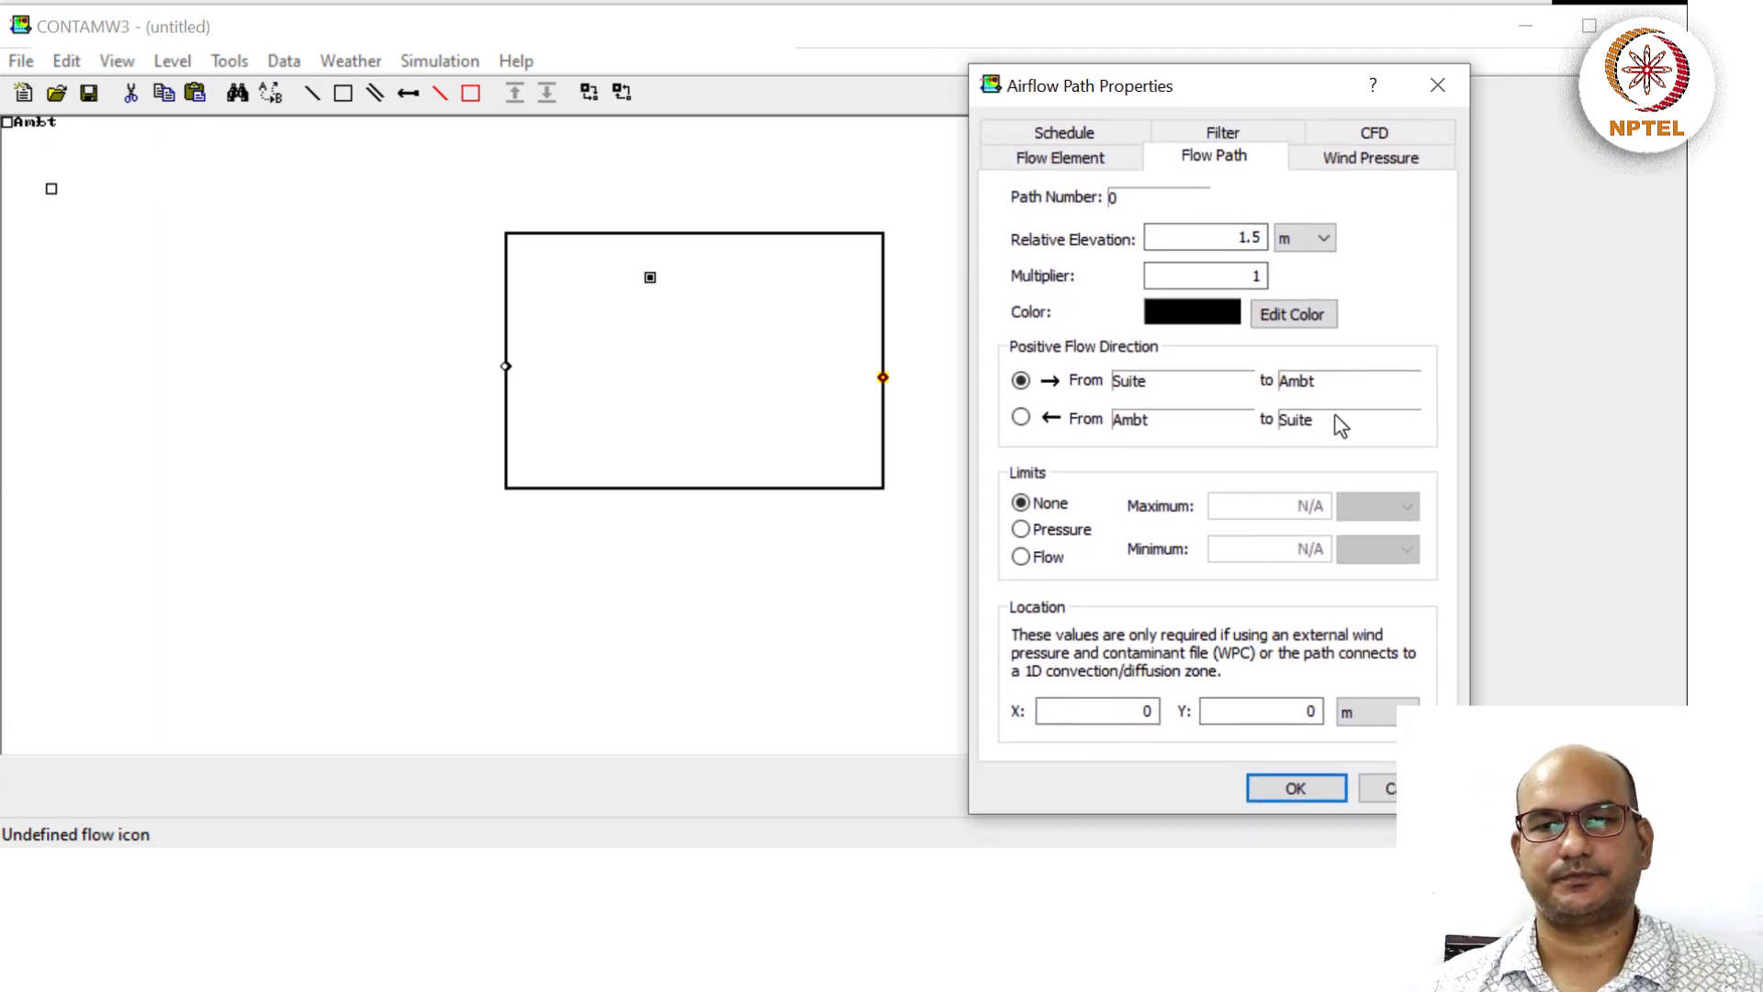
left_click(1069, 132)
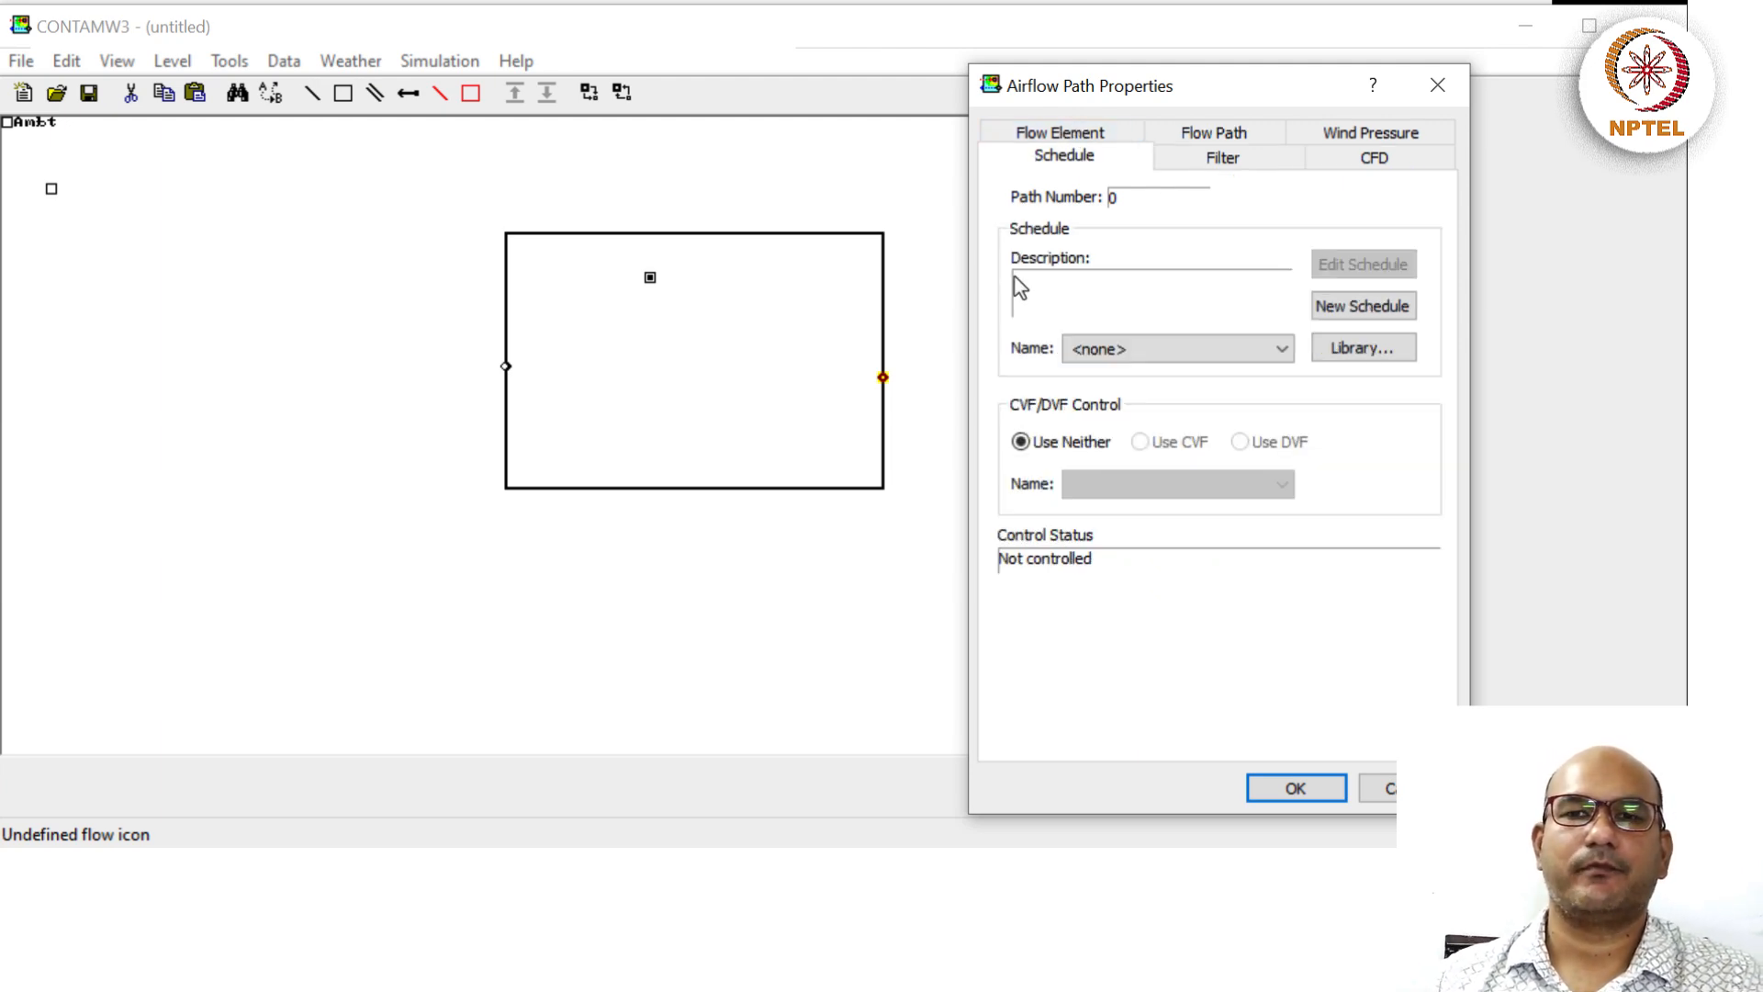
left_click(1067, 131)
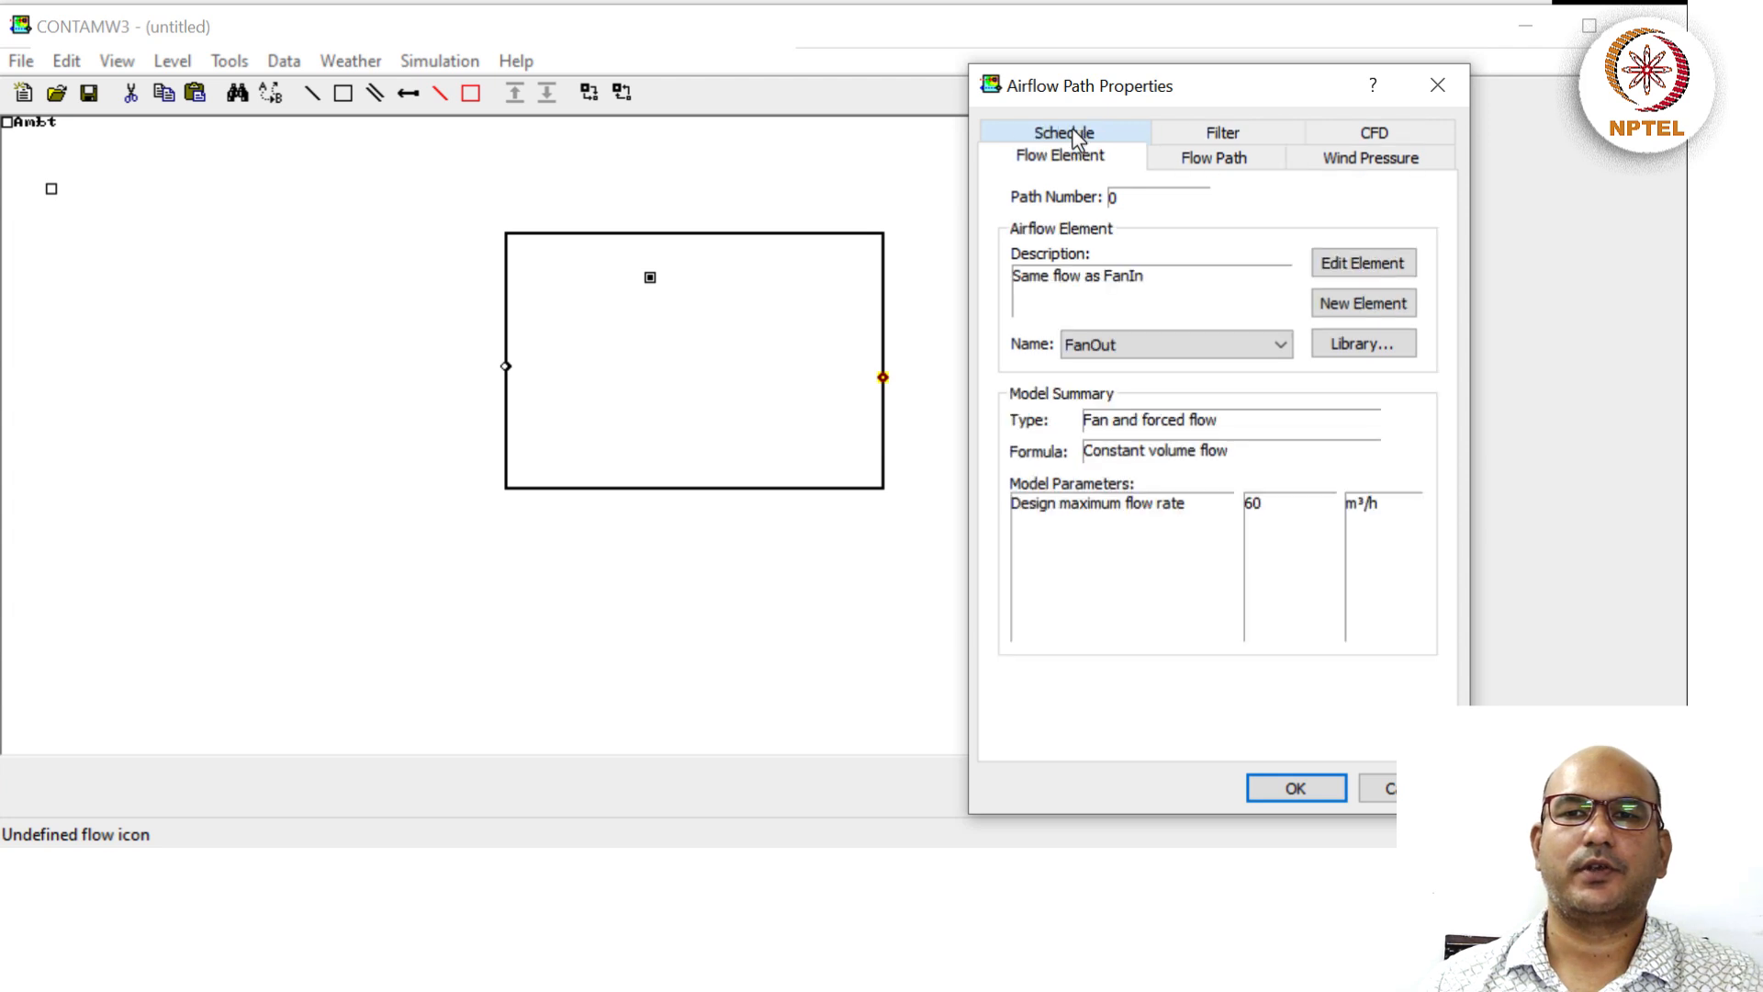
left_click(1084, 132)
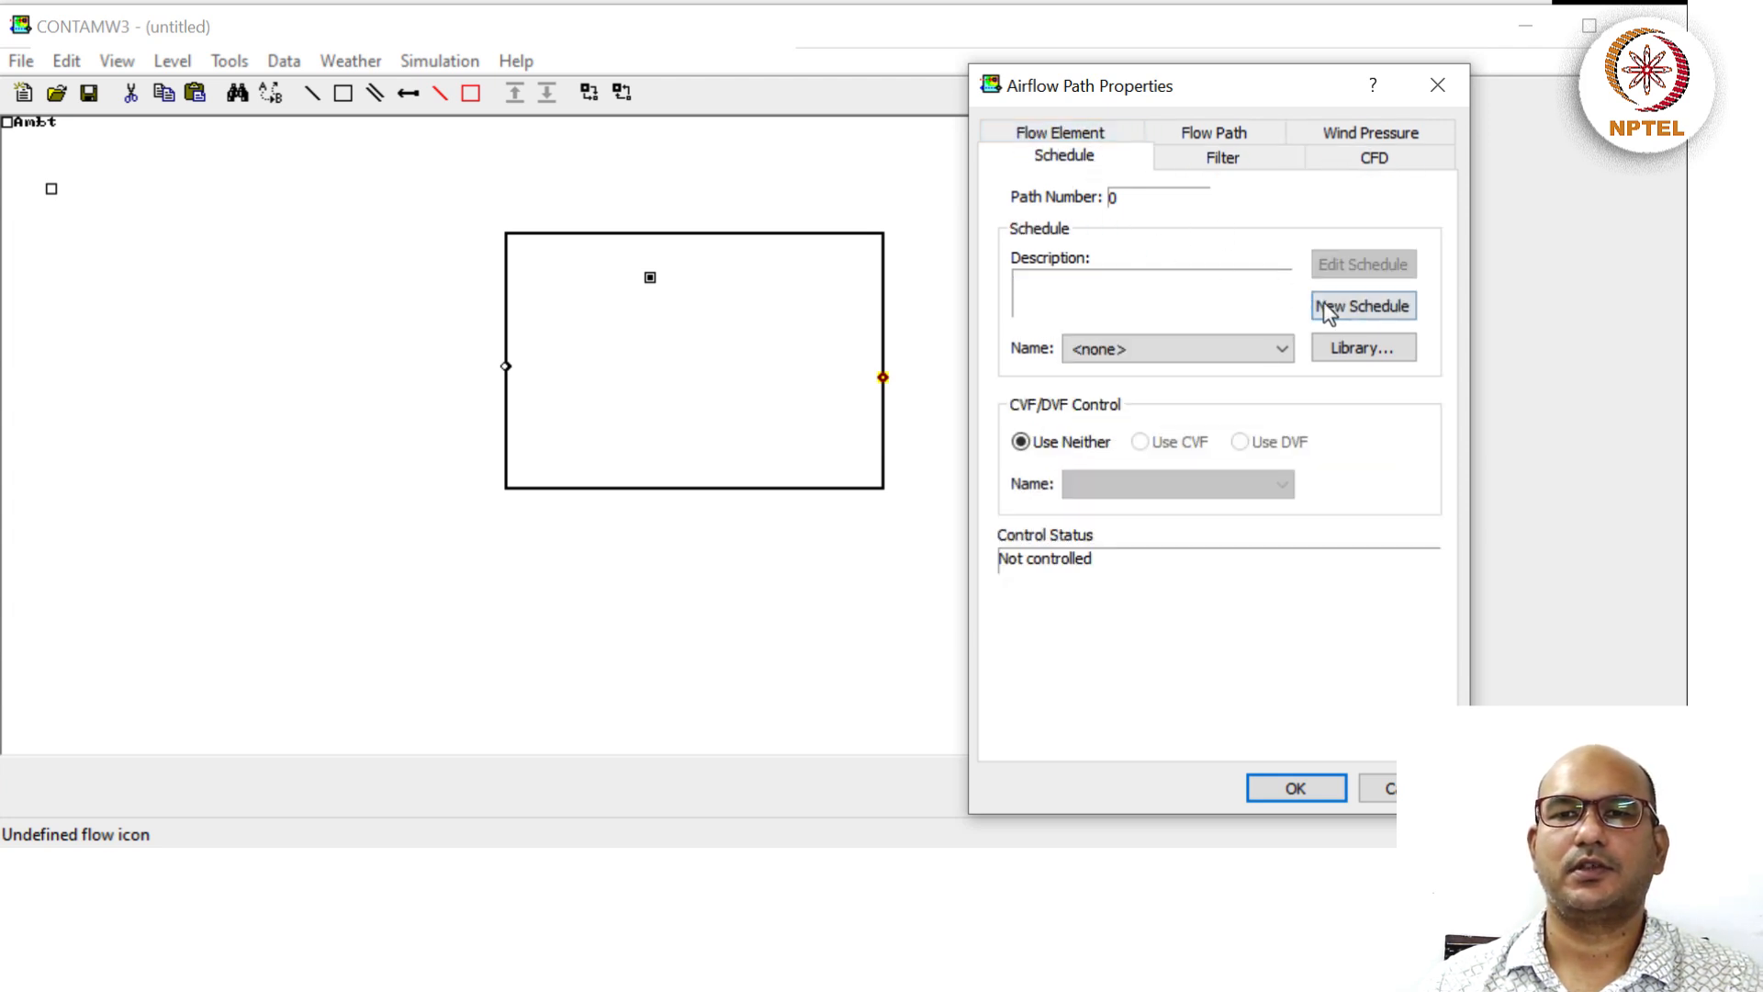
Create the FanOut week schedule with AlwaysON on all twelve days, checking its graphs.
left_click(1352, 306)
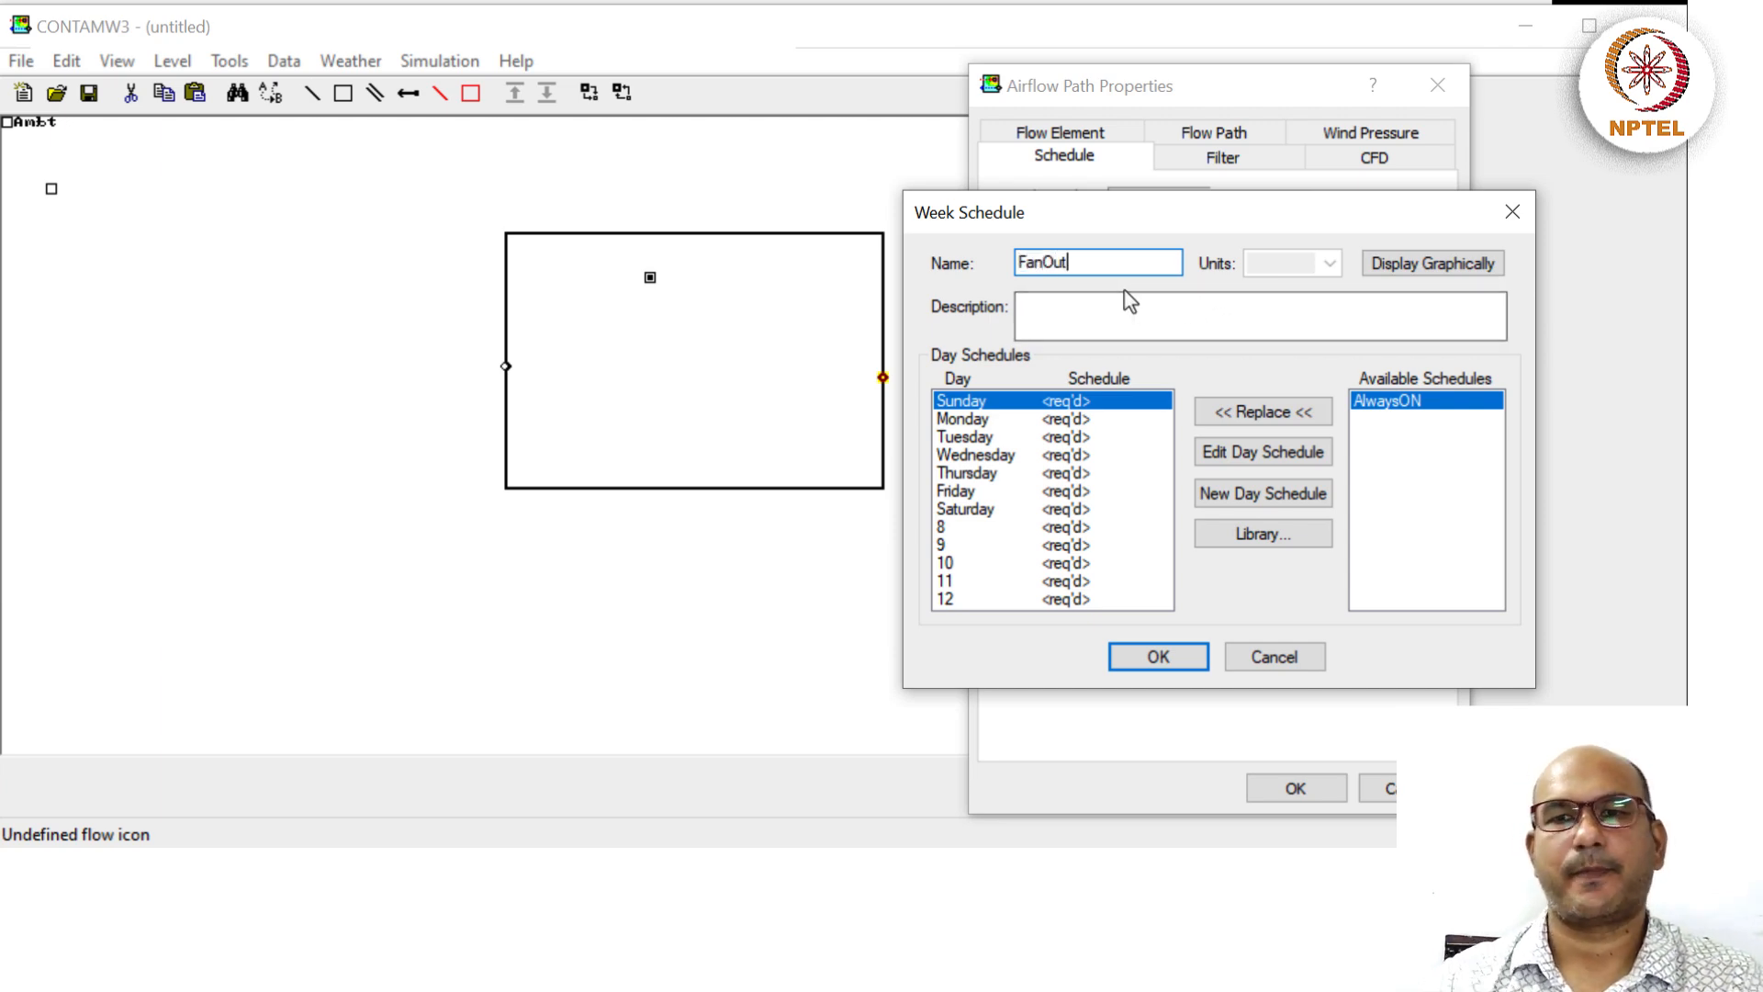
double_click(1406, 400)
left_click(1420, 275)
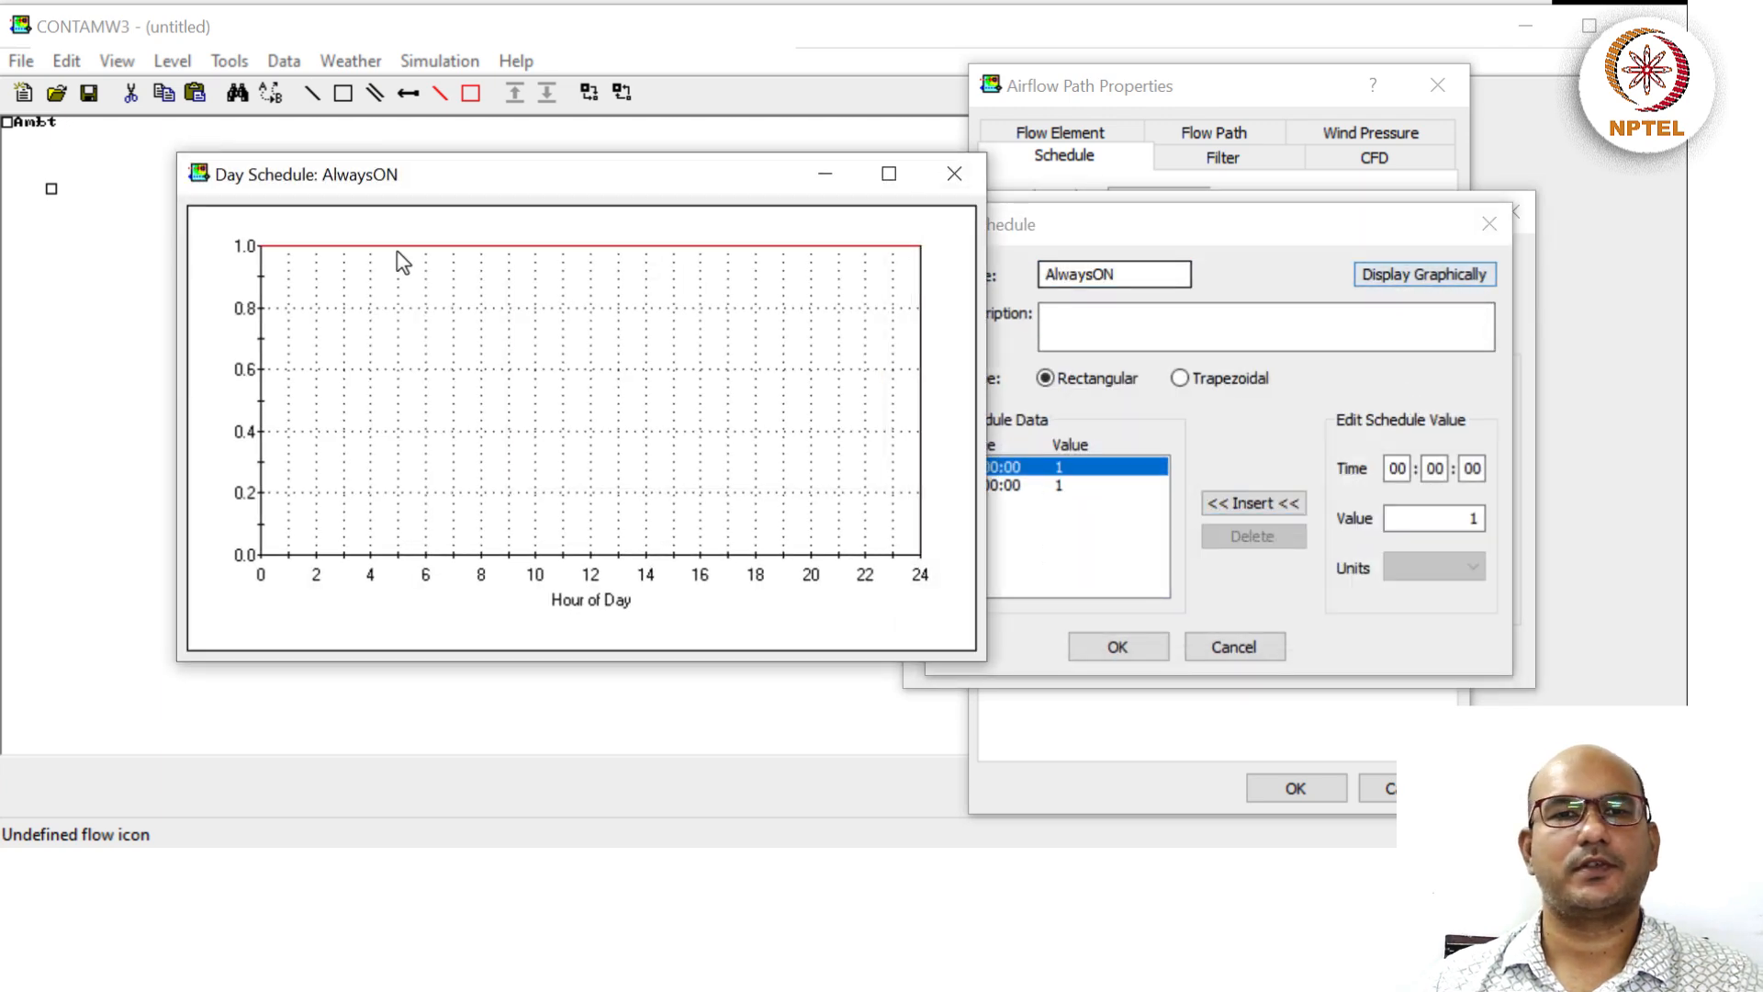
left_click(948, 178)
left_click(1489, 224)
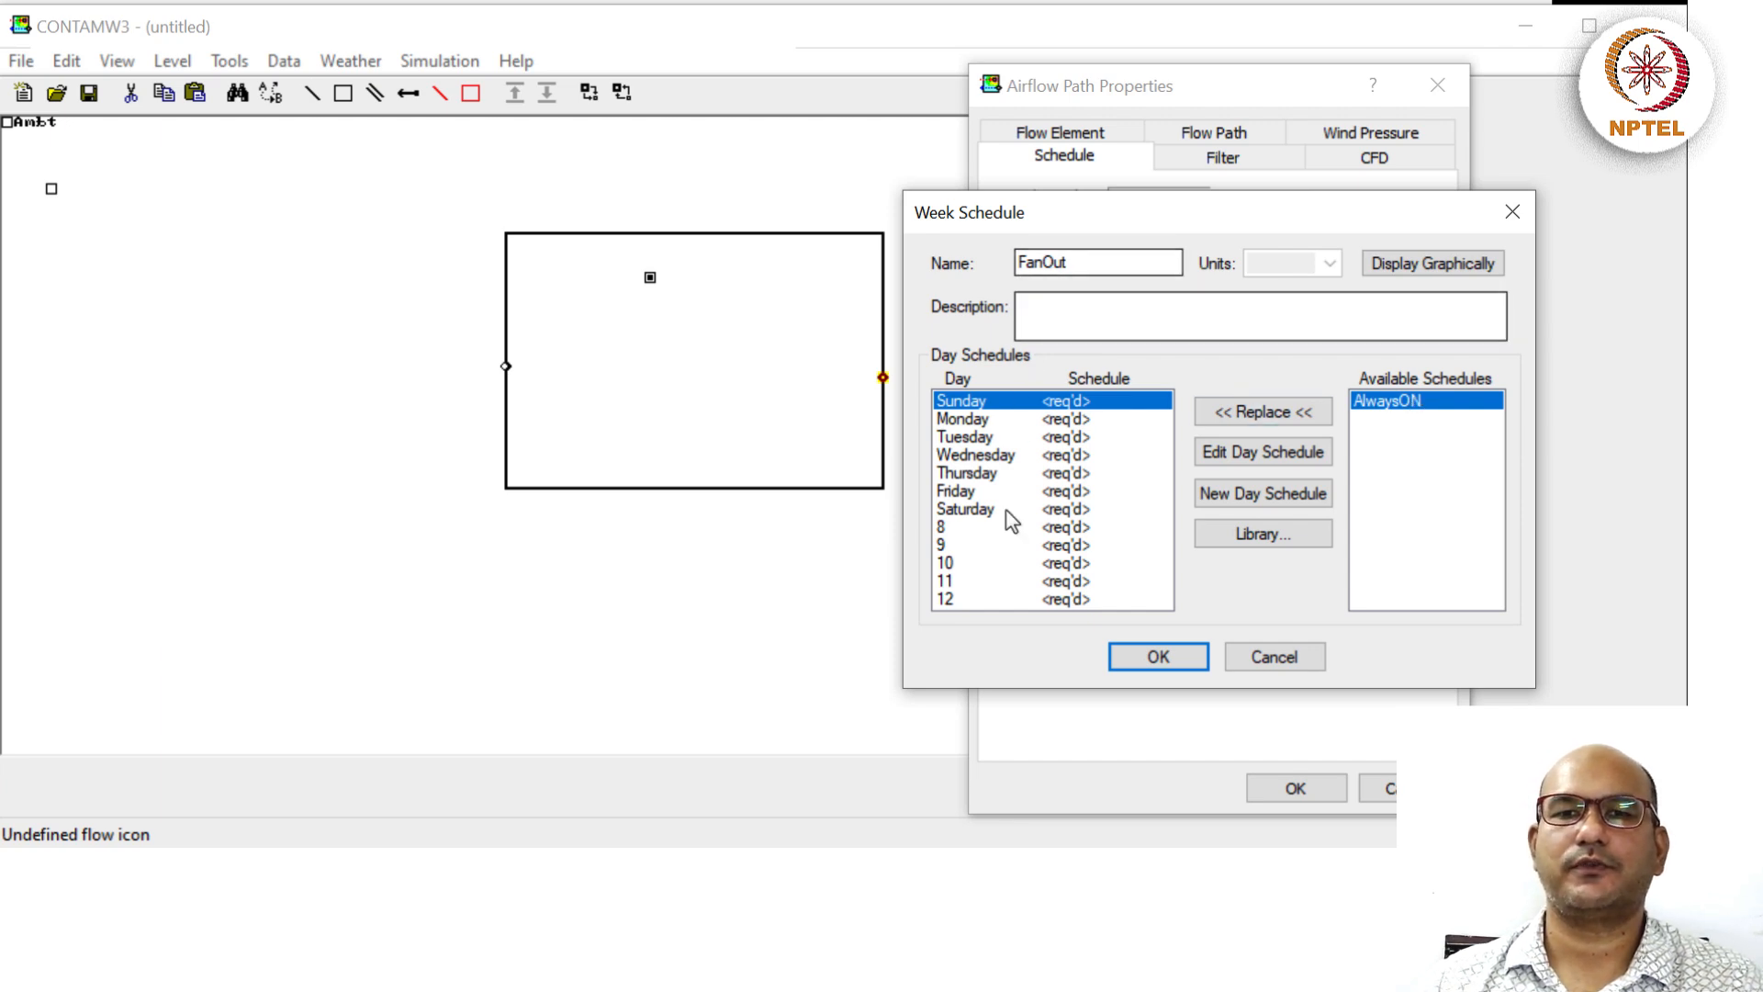
left_click(985, 602, "shift")
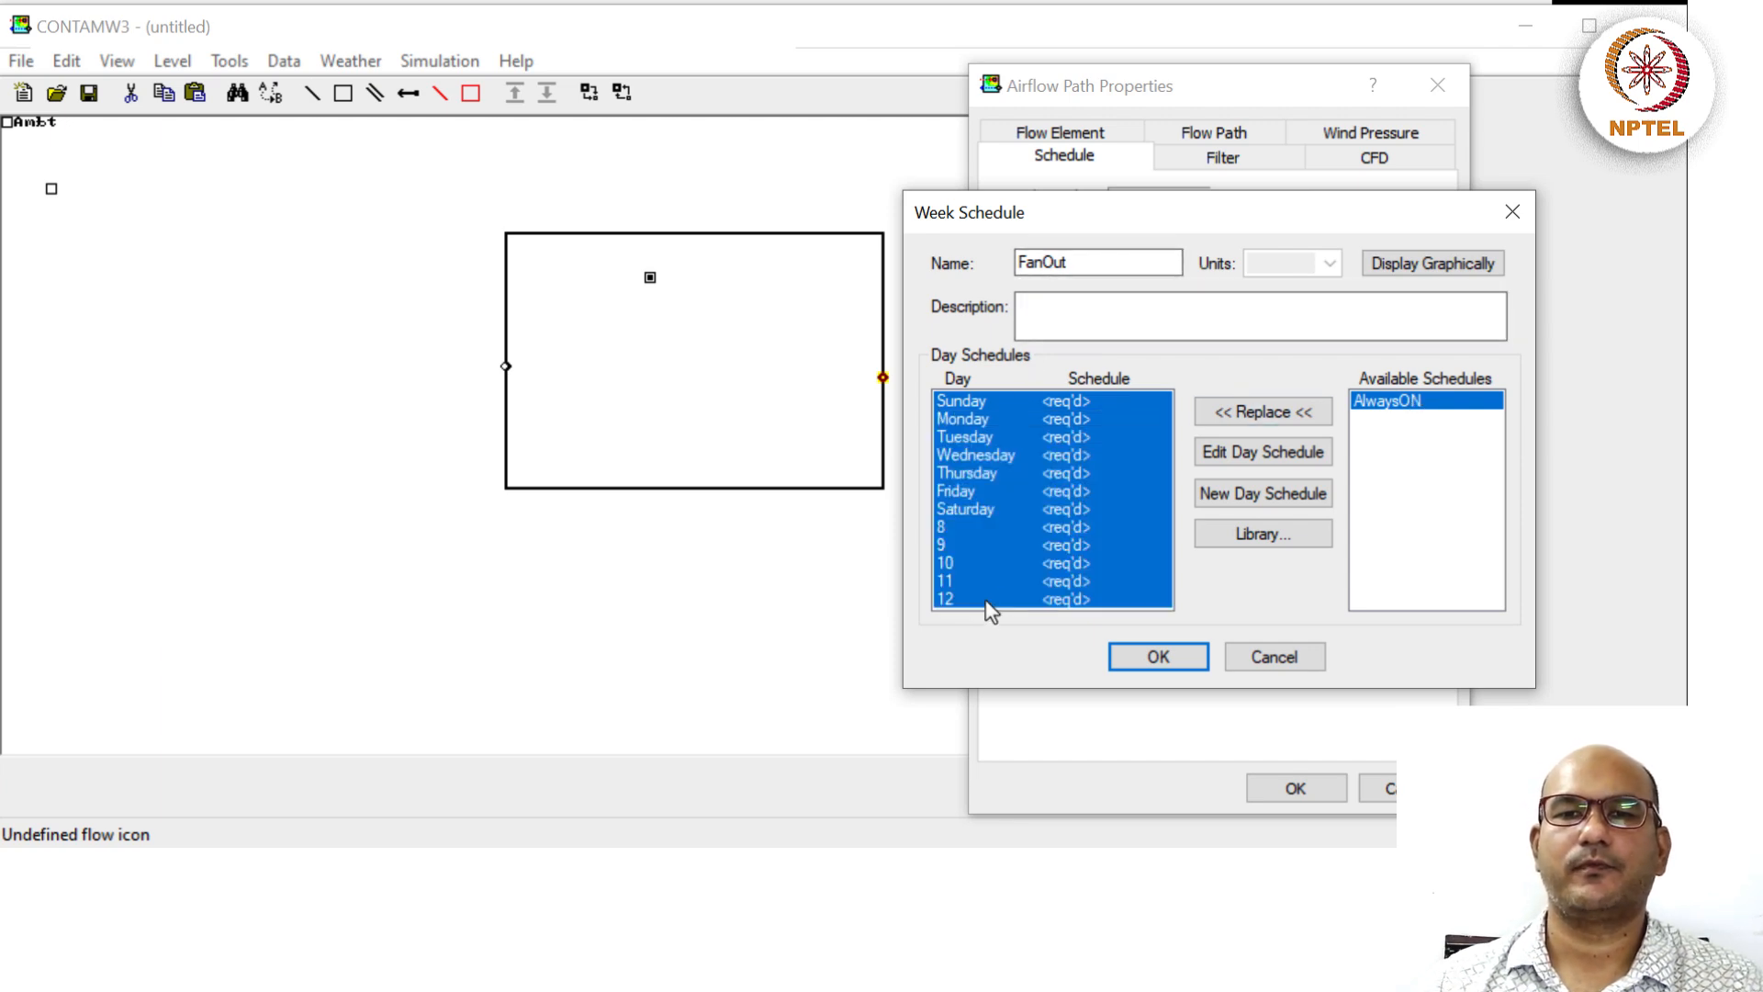
left_click(1263, 411)
left_click(1081, 318)
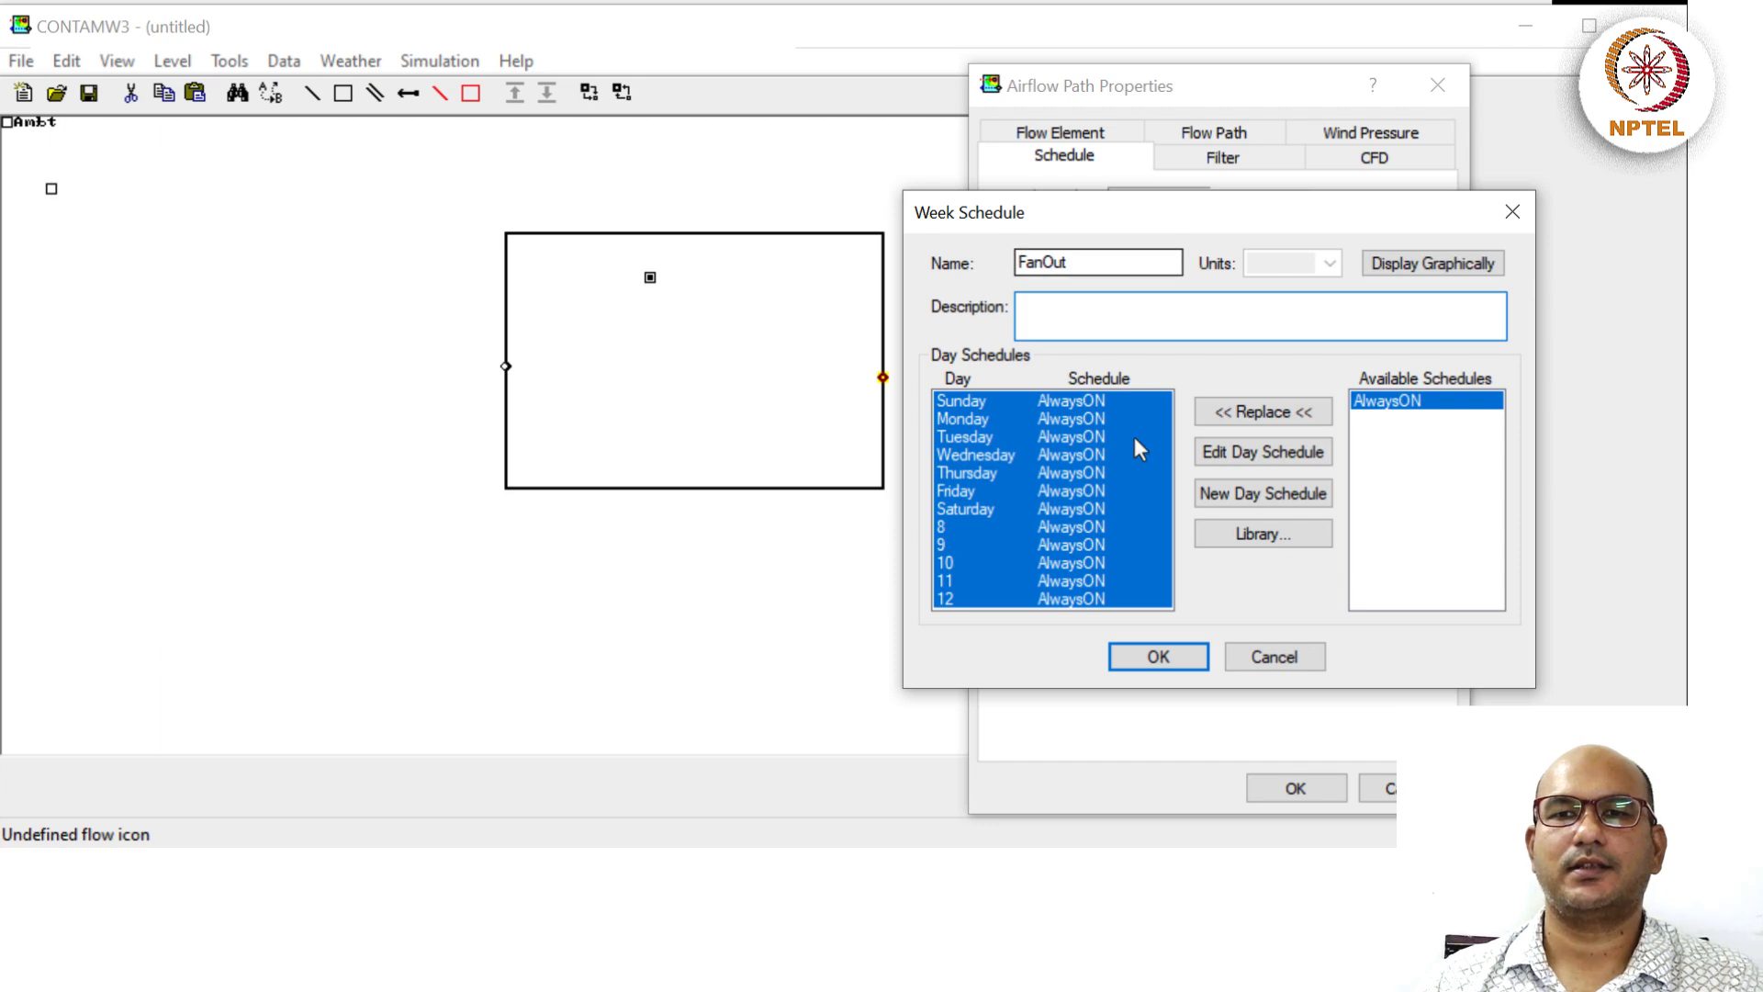
left_click(1390, 266)
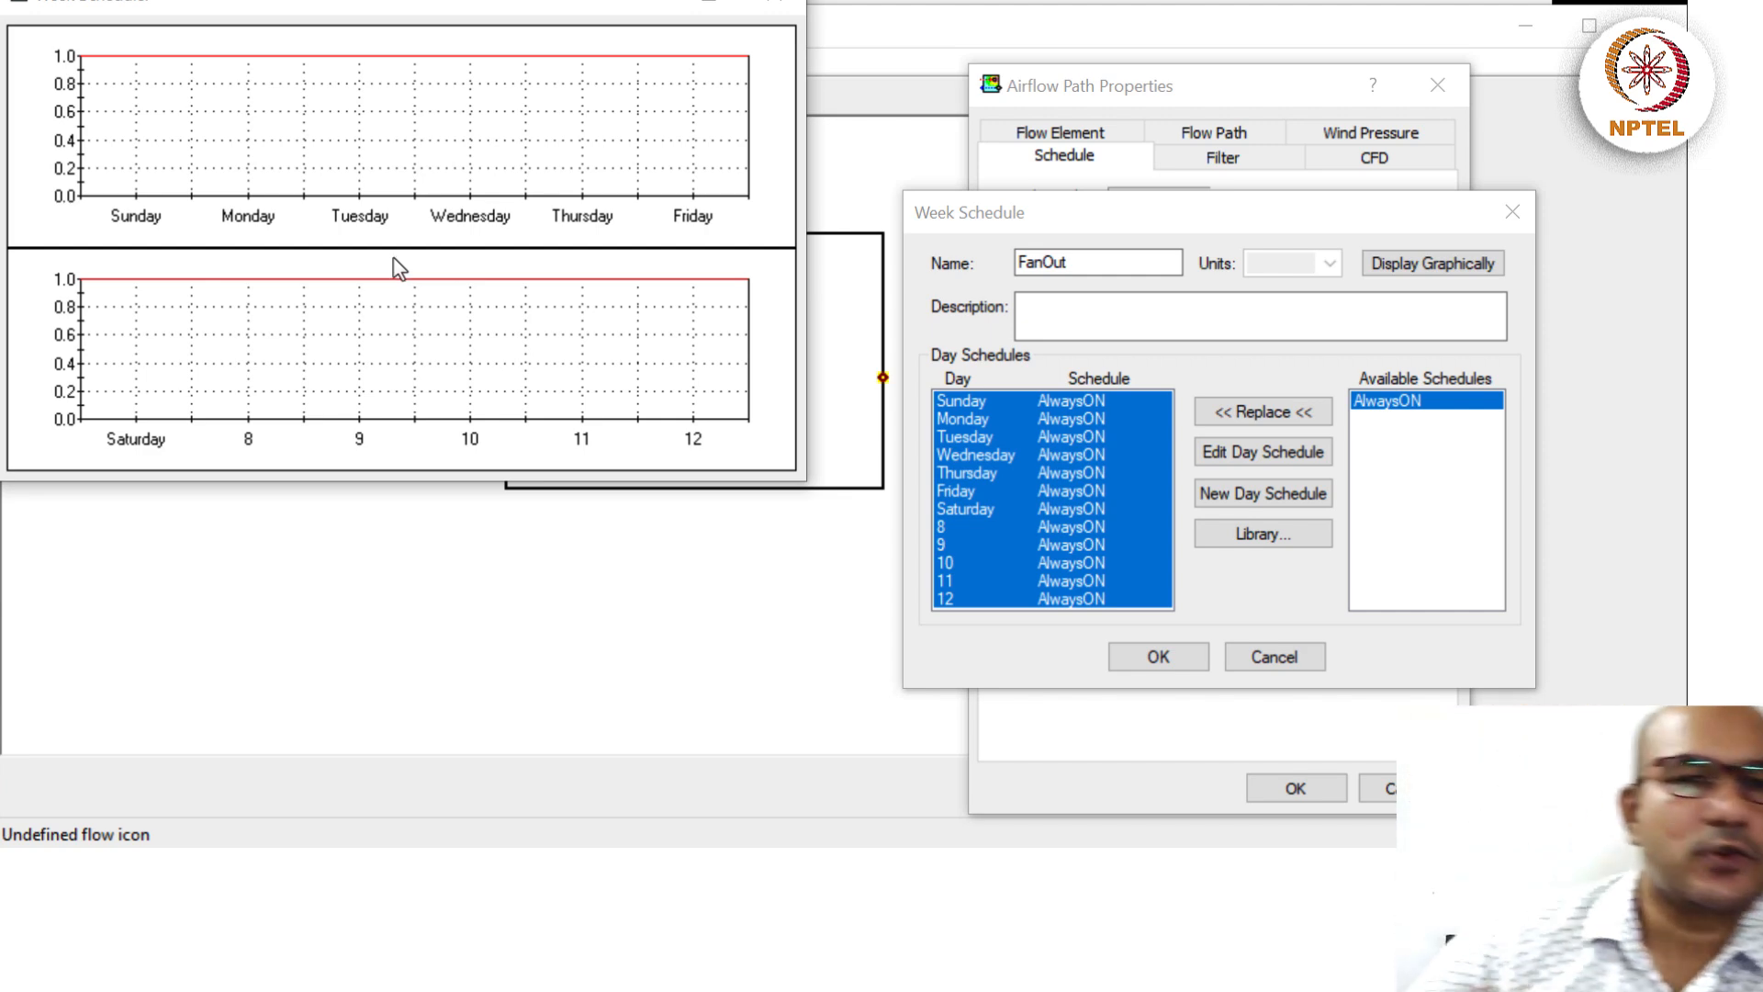
left_click(776, 7)
left_click(1158, 659)
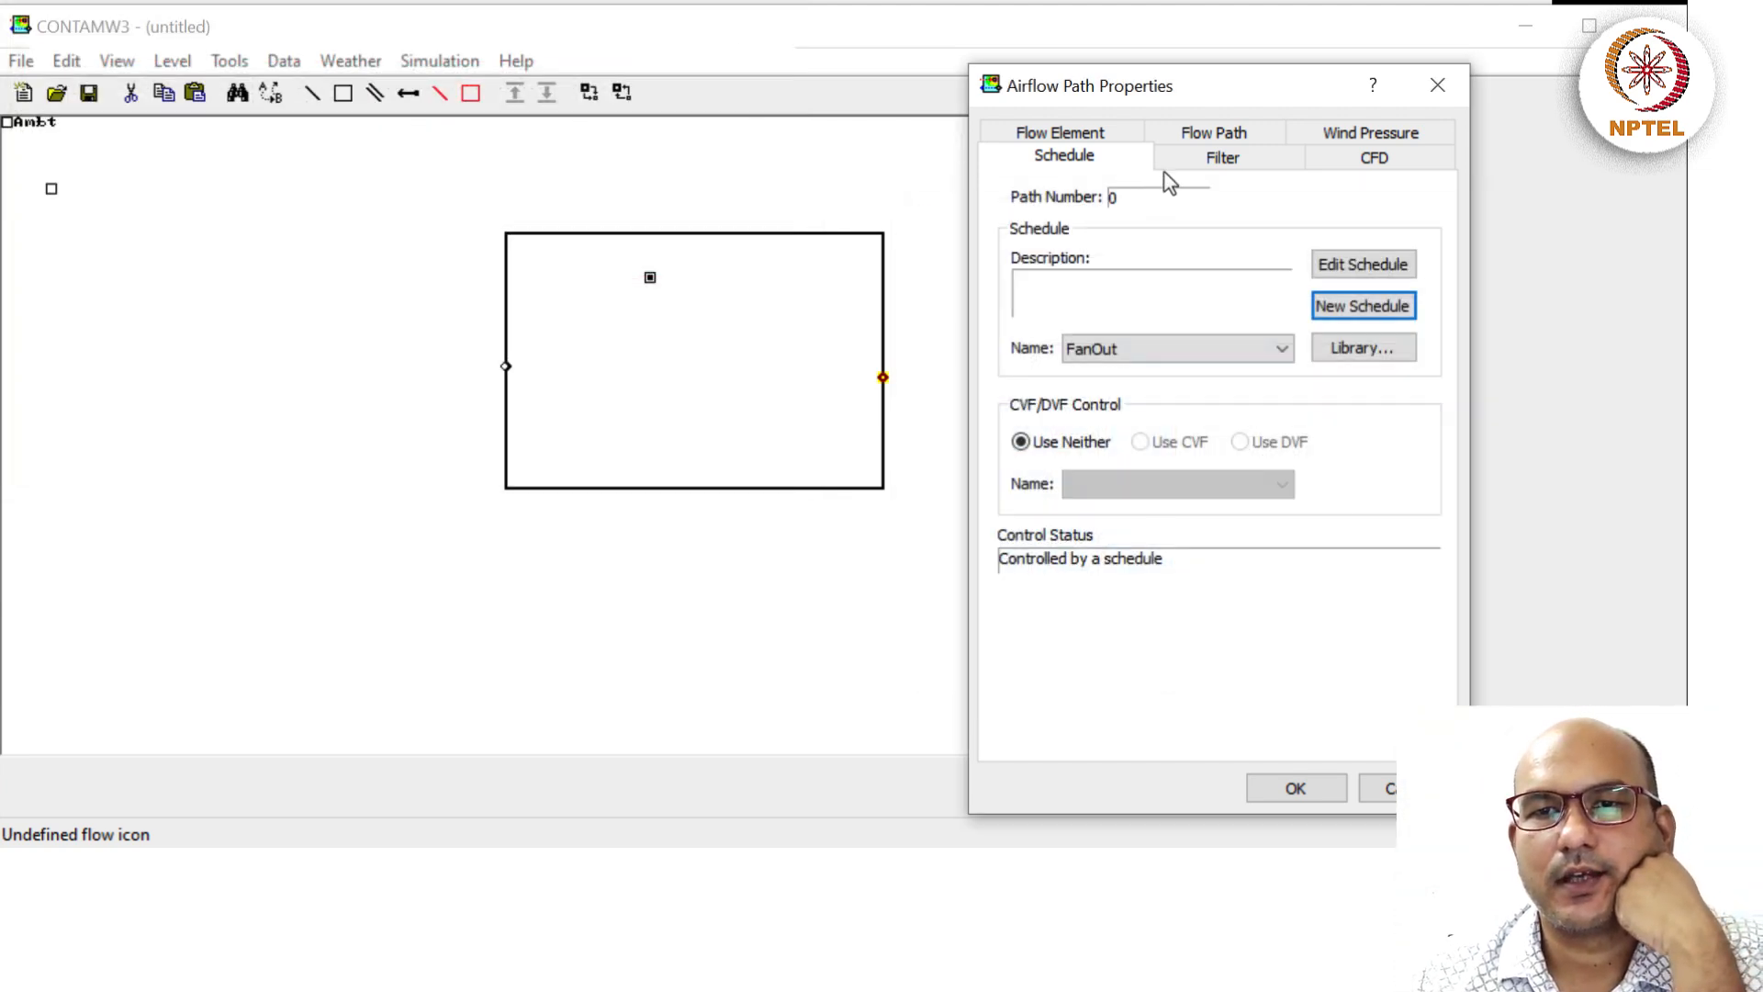
Review Path 2's element, flow path, schedule and filter settings, then apply its properties.
left_click(1080, 132)
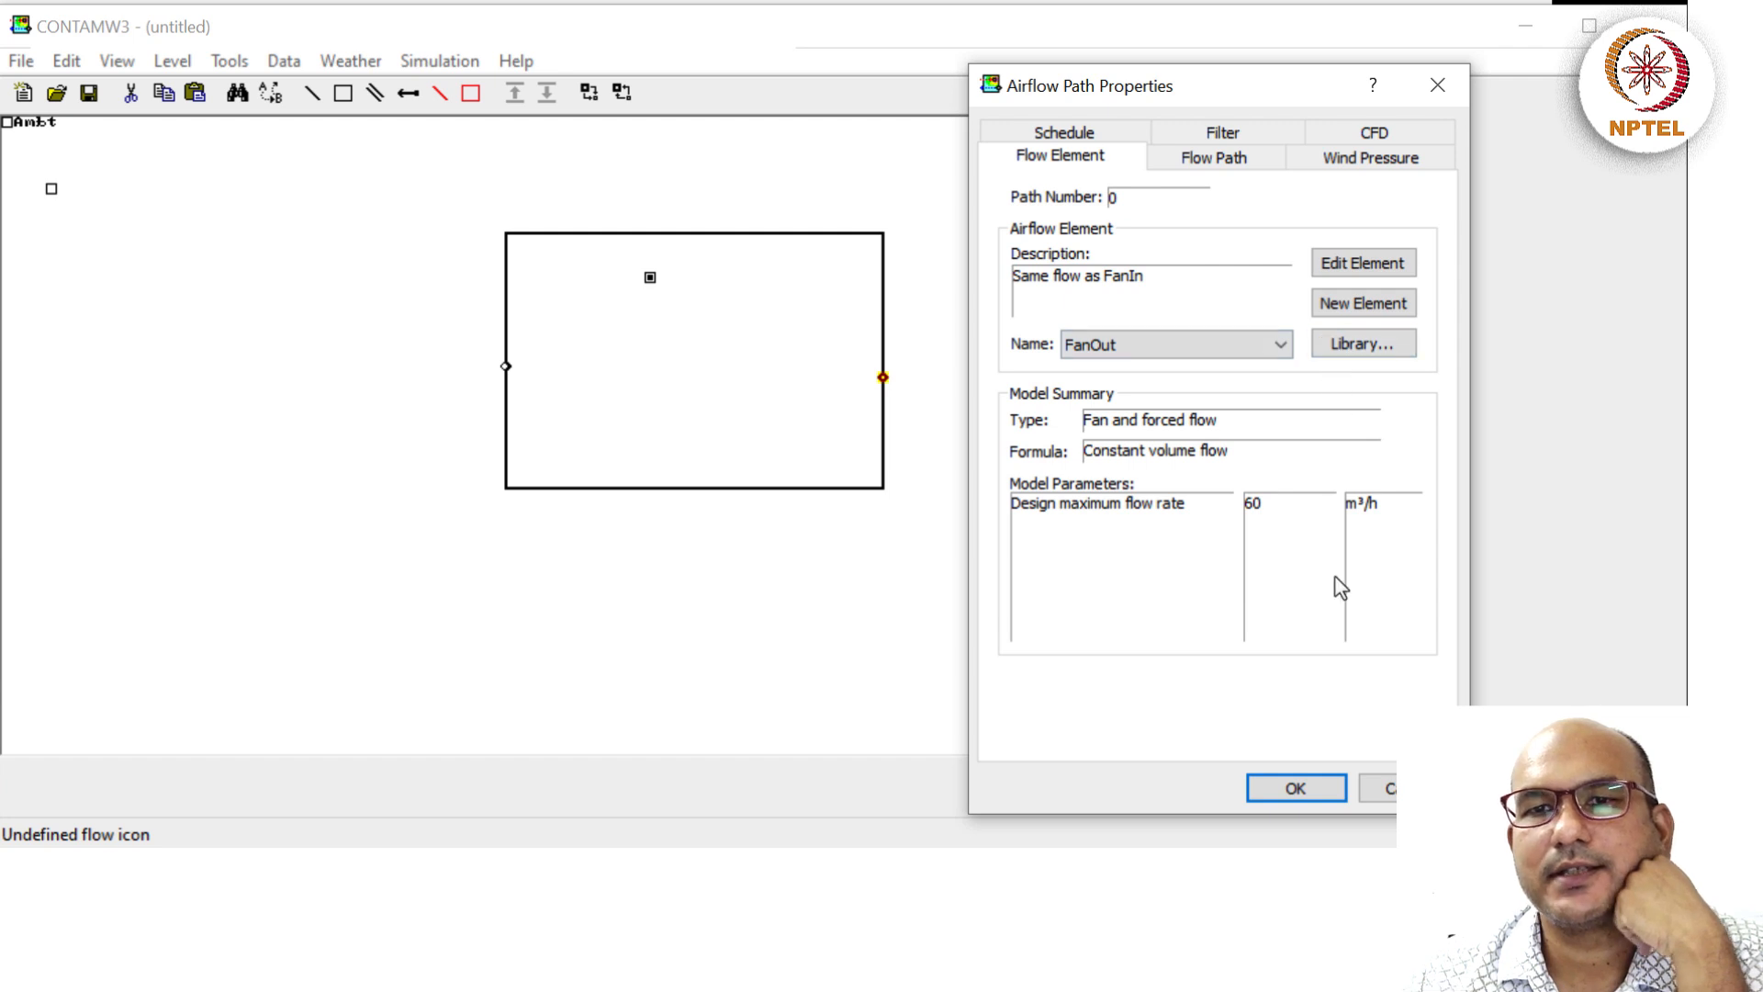
left_click(1226, 158)
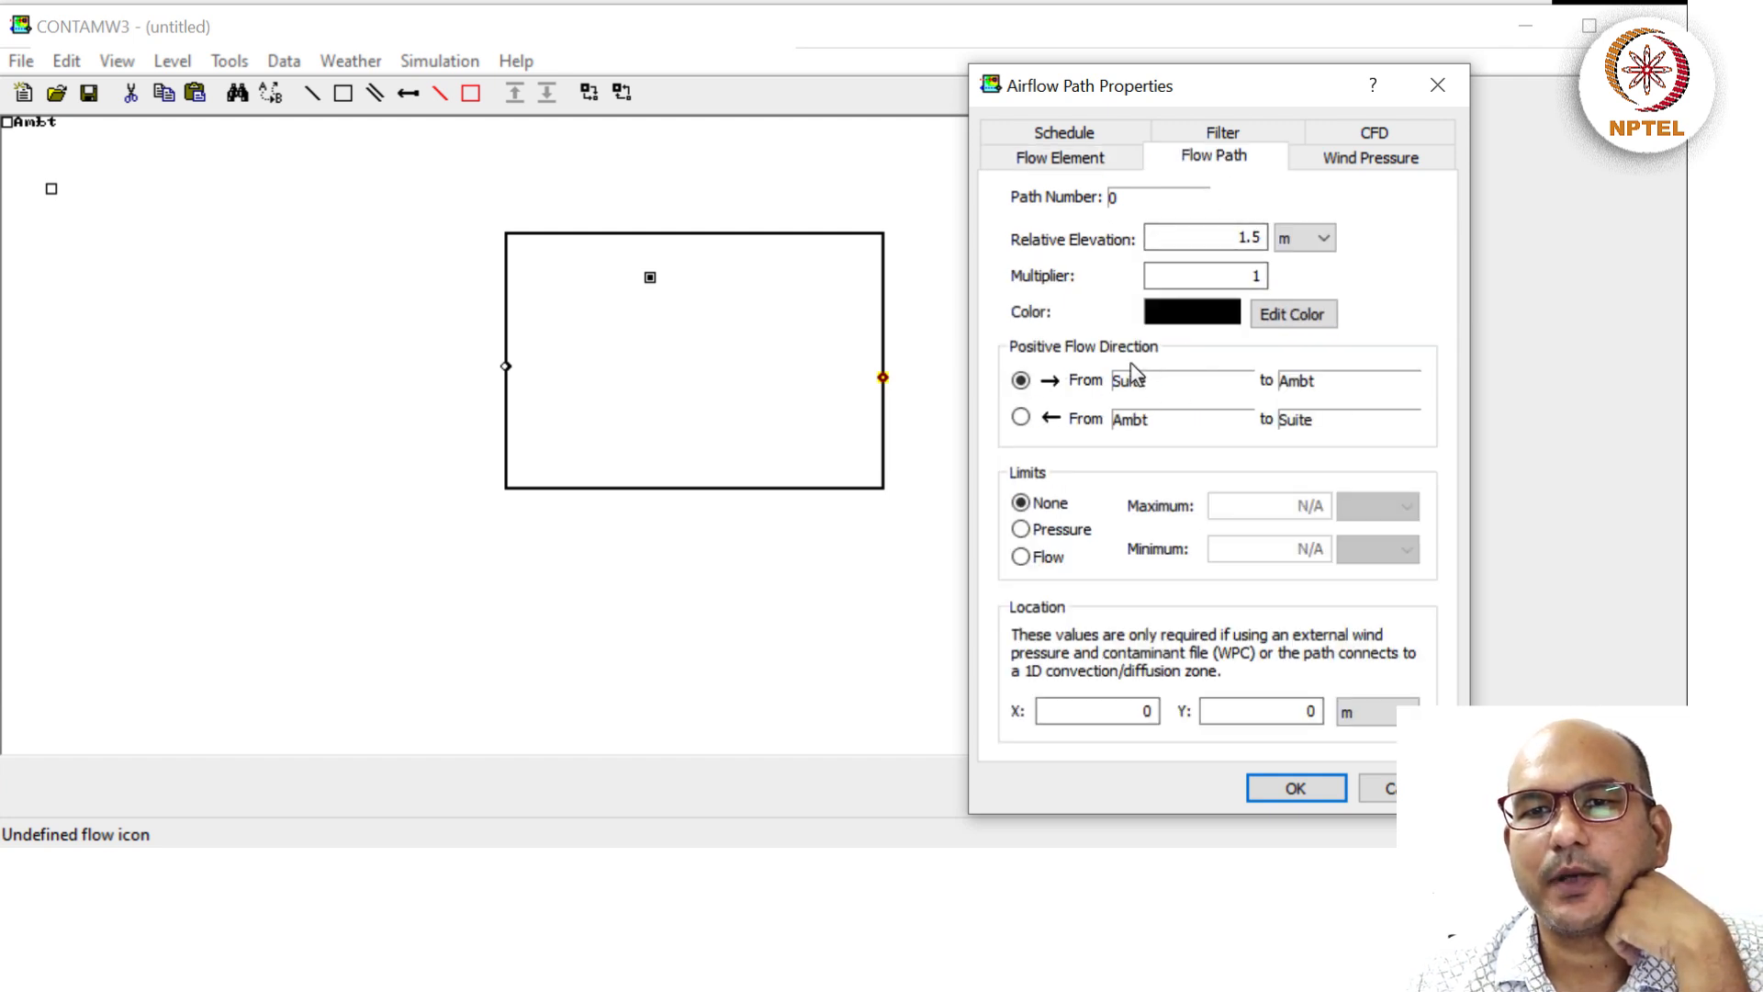
left_click(1045, 136)
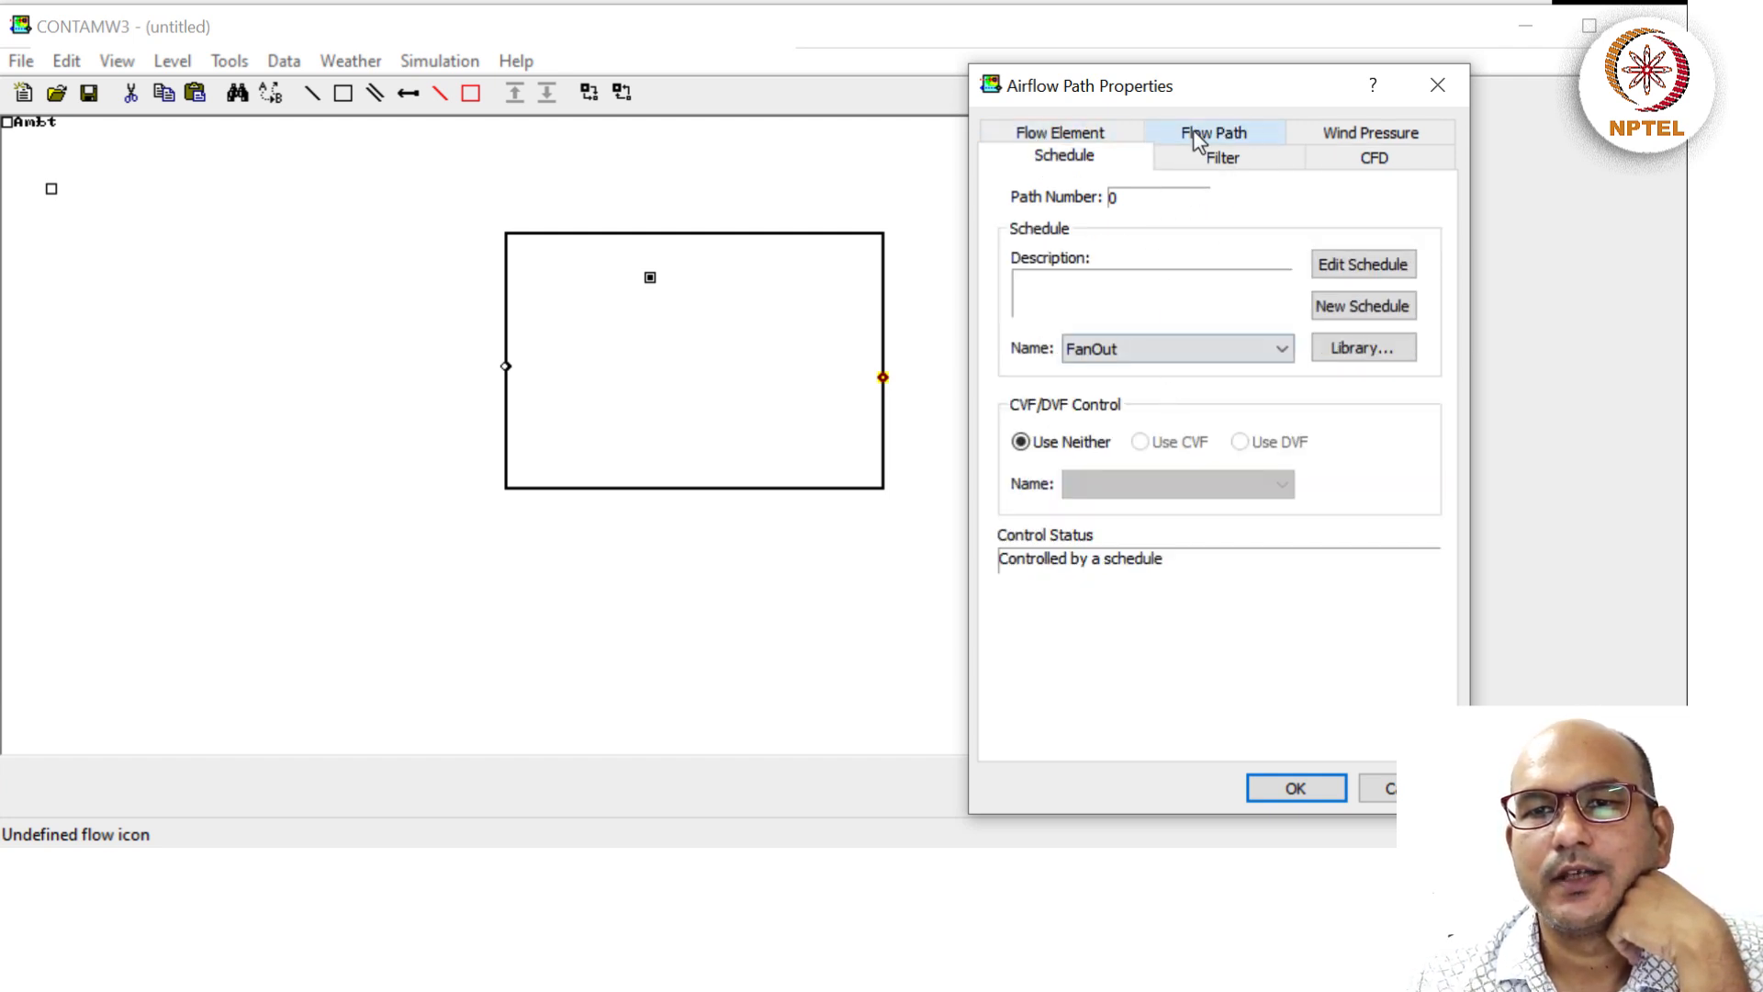
left_click(1226, 158)
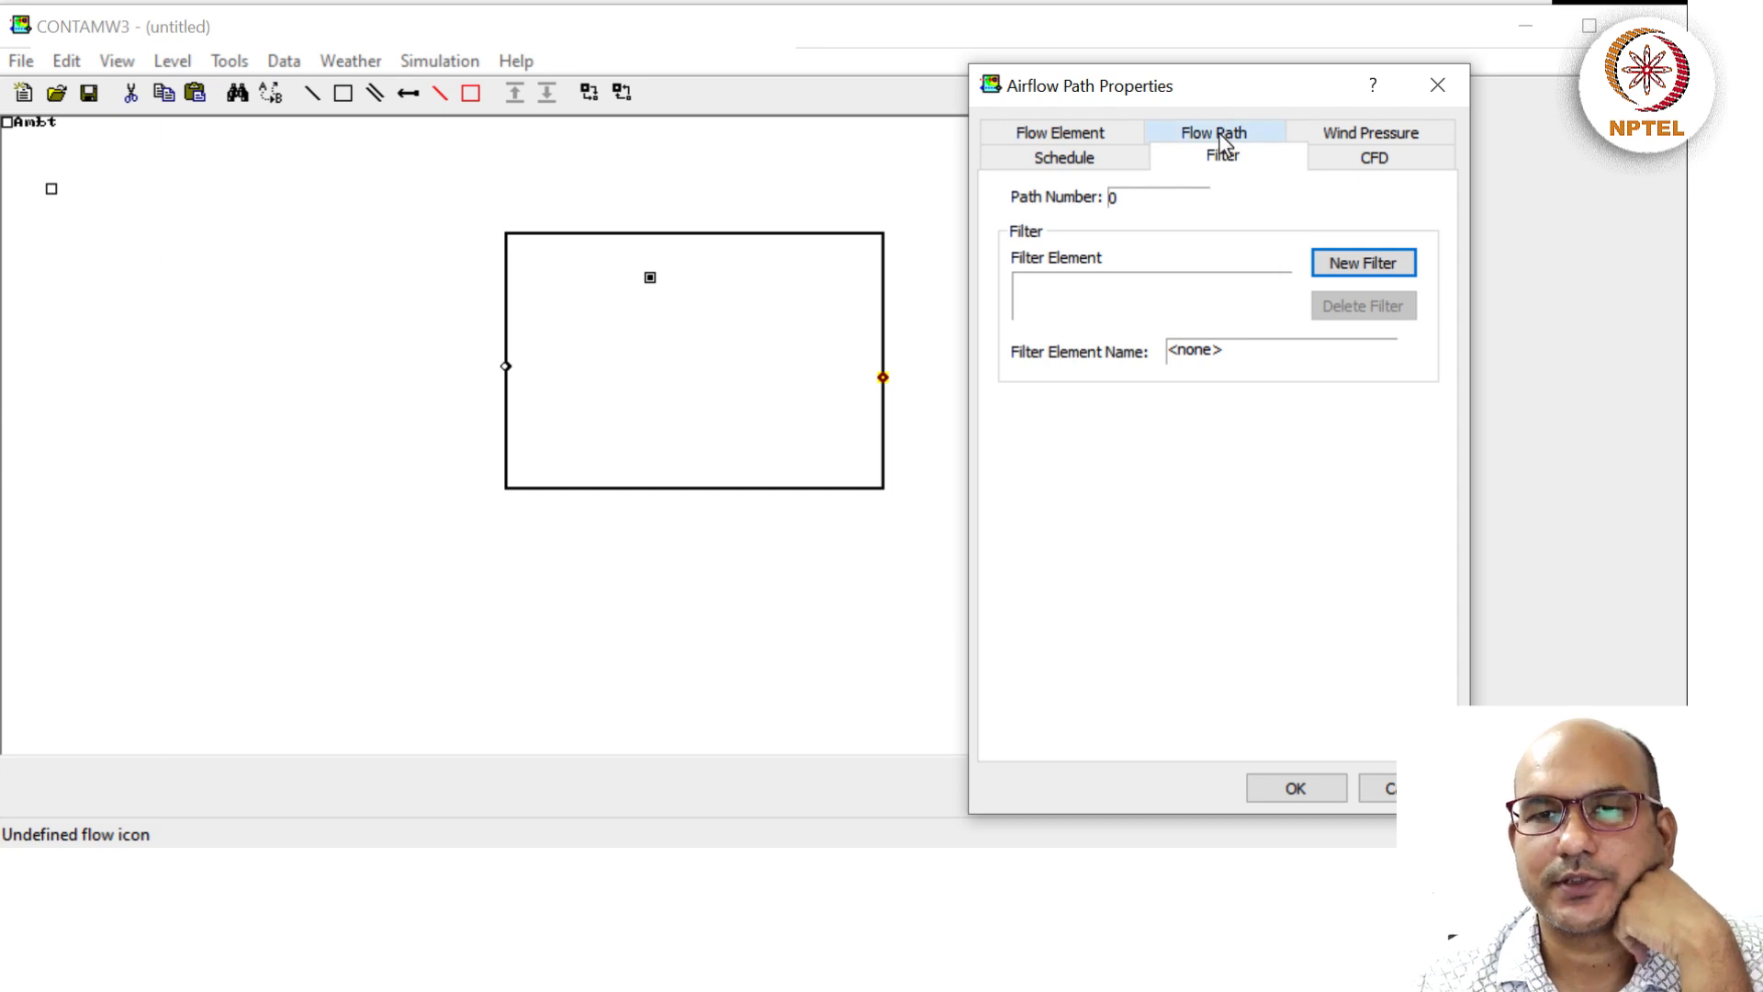
left_click(1284, 787)
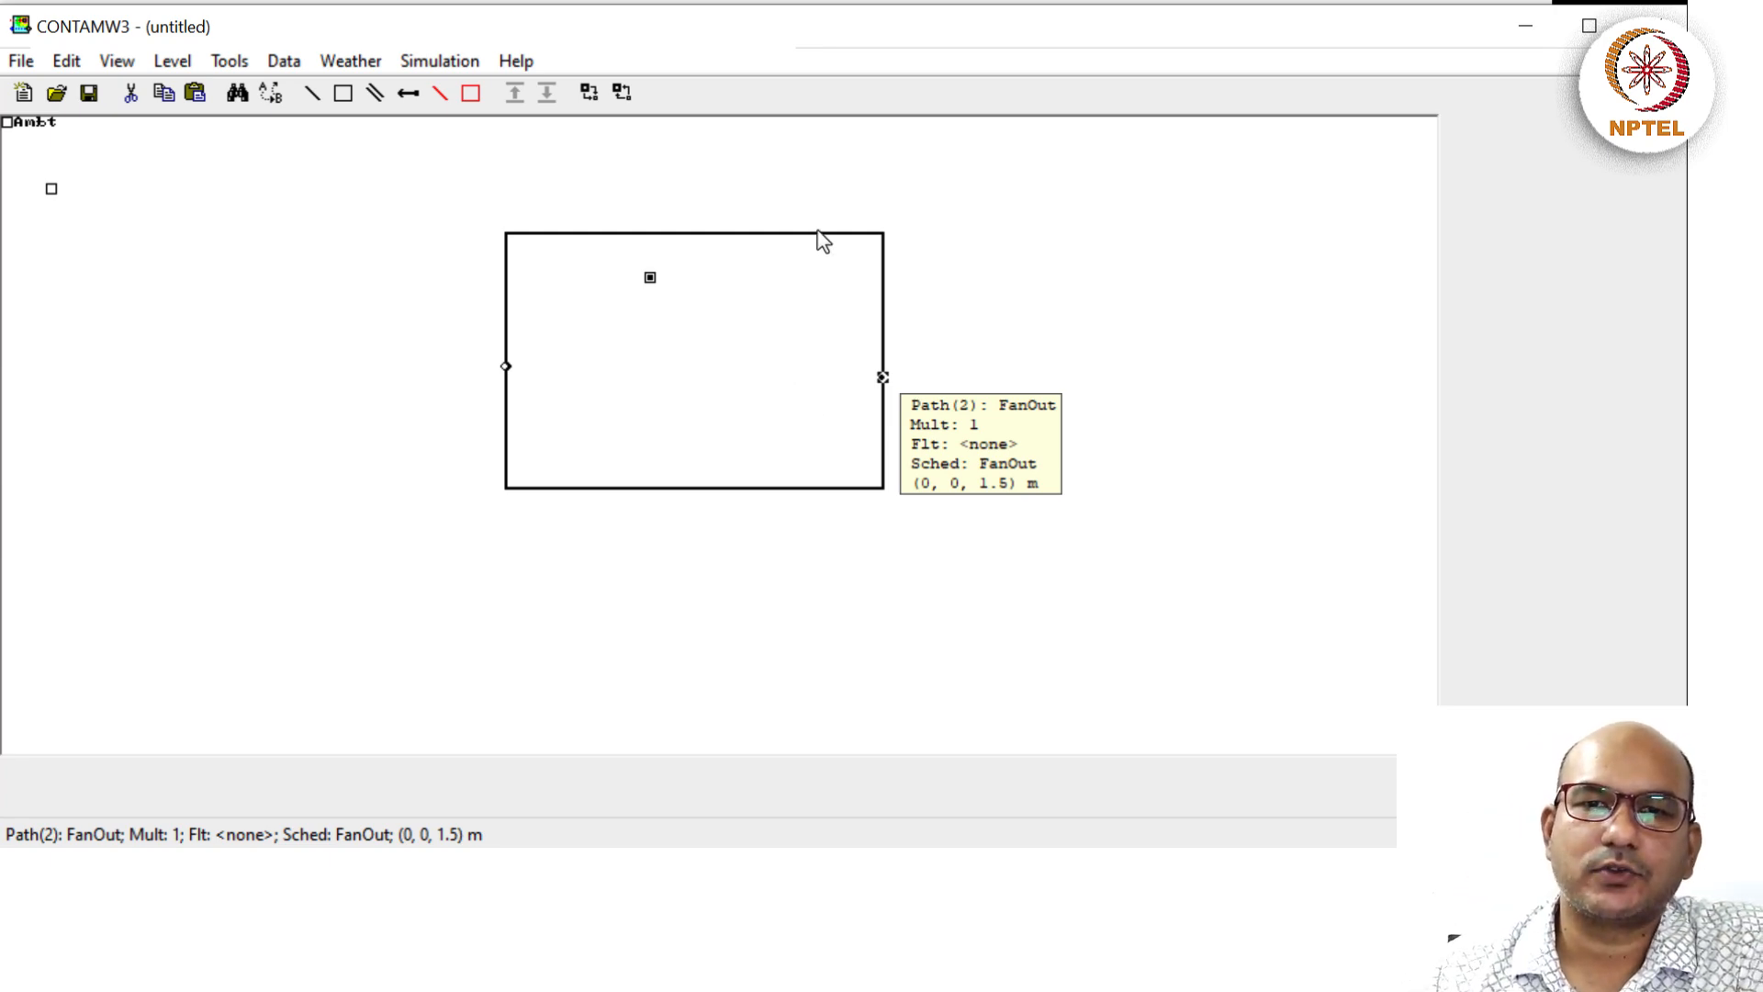
Deselect the fan path and select the Suite zone's top wall.
left_click(1004, 255)
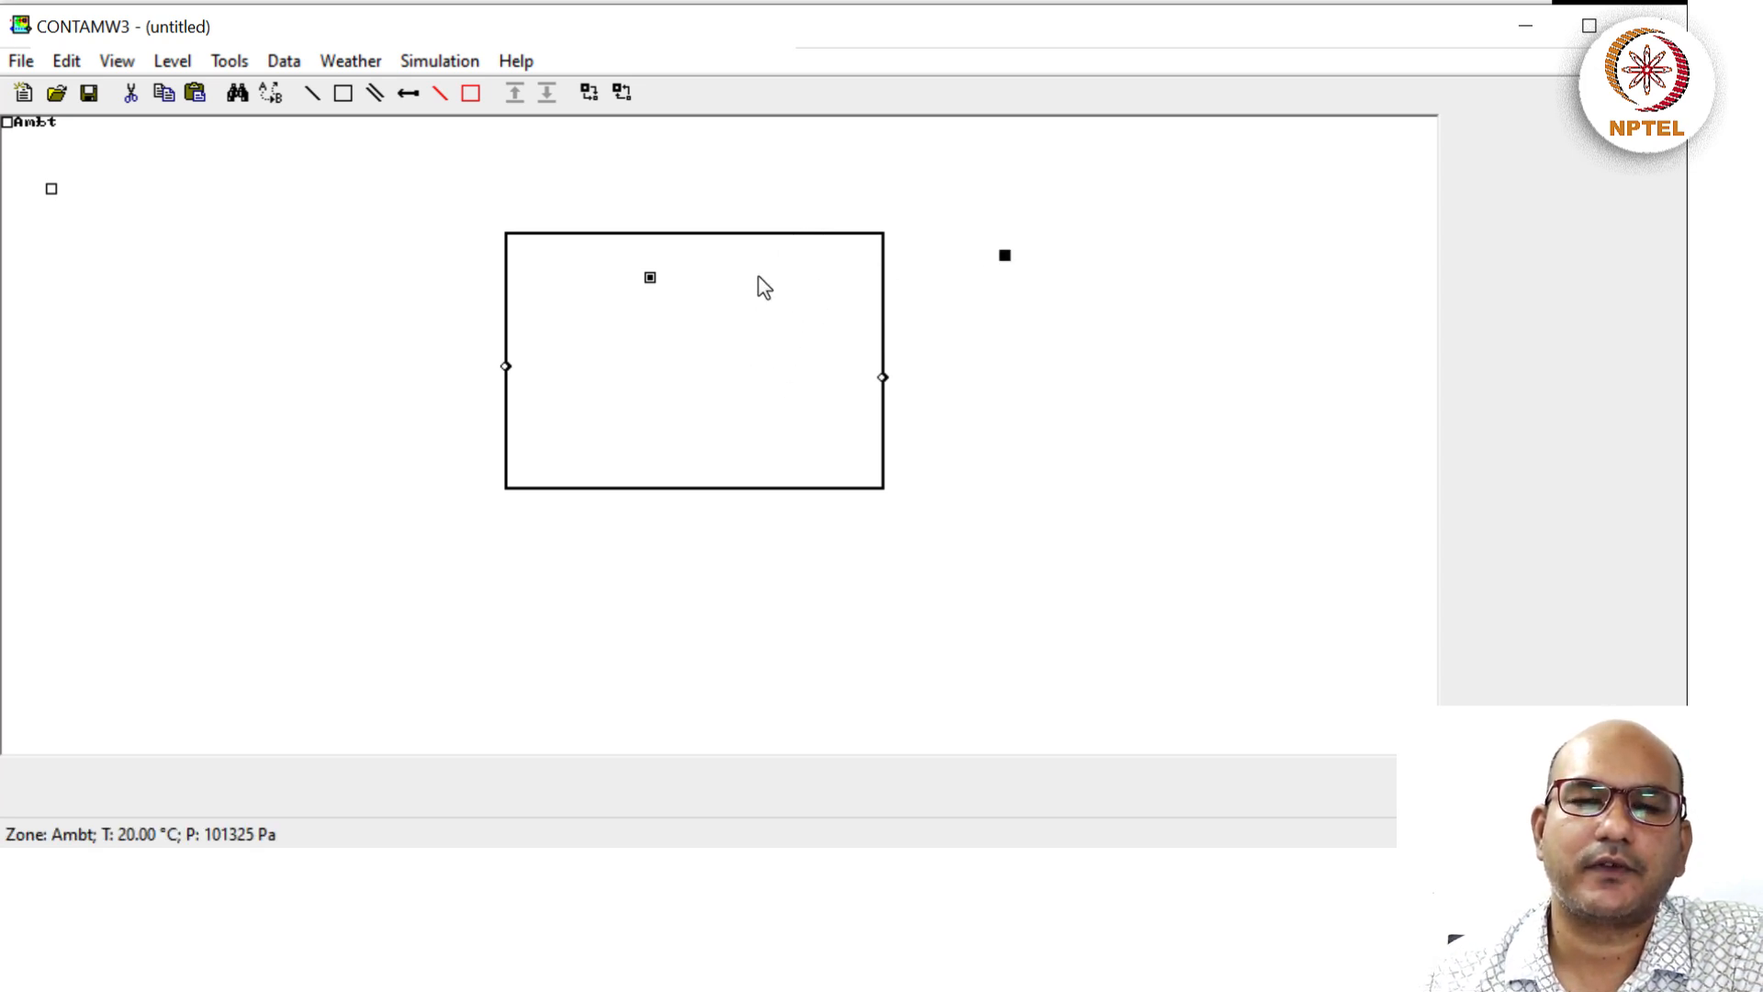
left_click(796, 234)
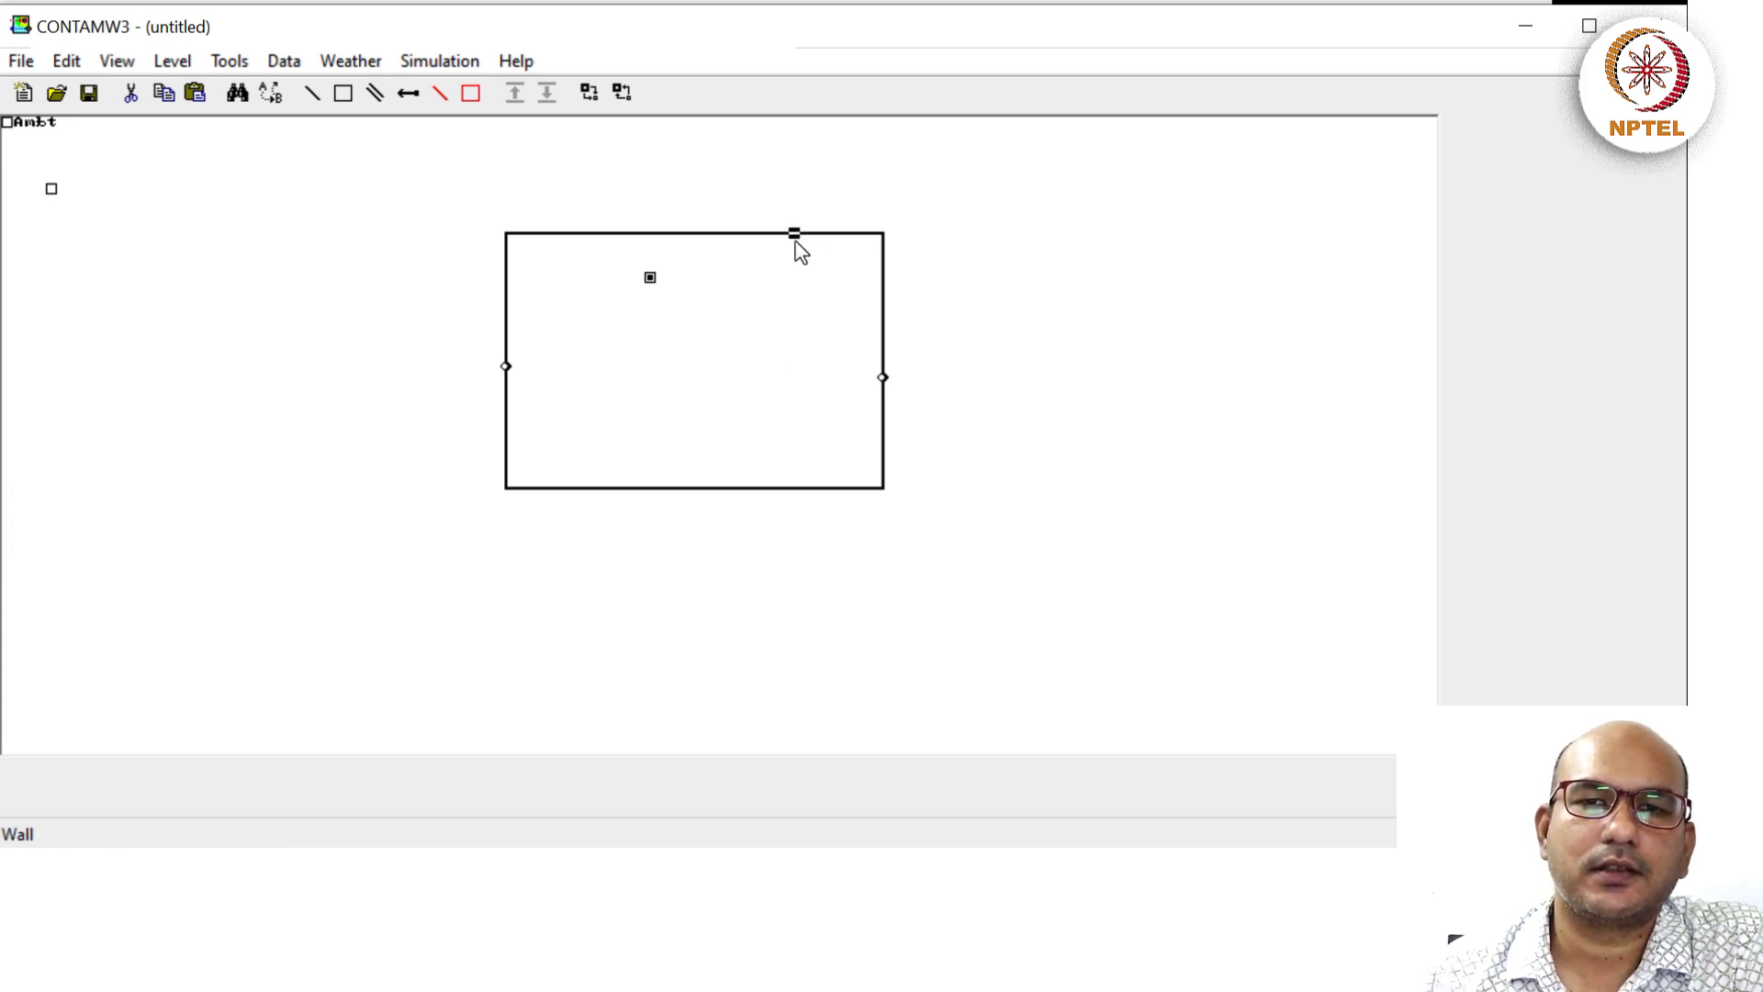
Place a new airflow path on the Suite zone's top wall and open its properties.
right_click(795, 237)
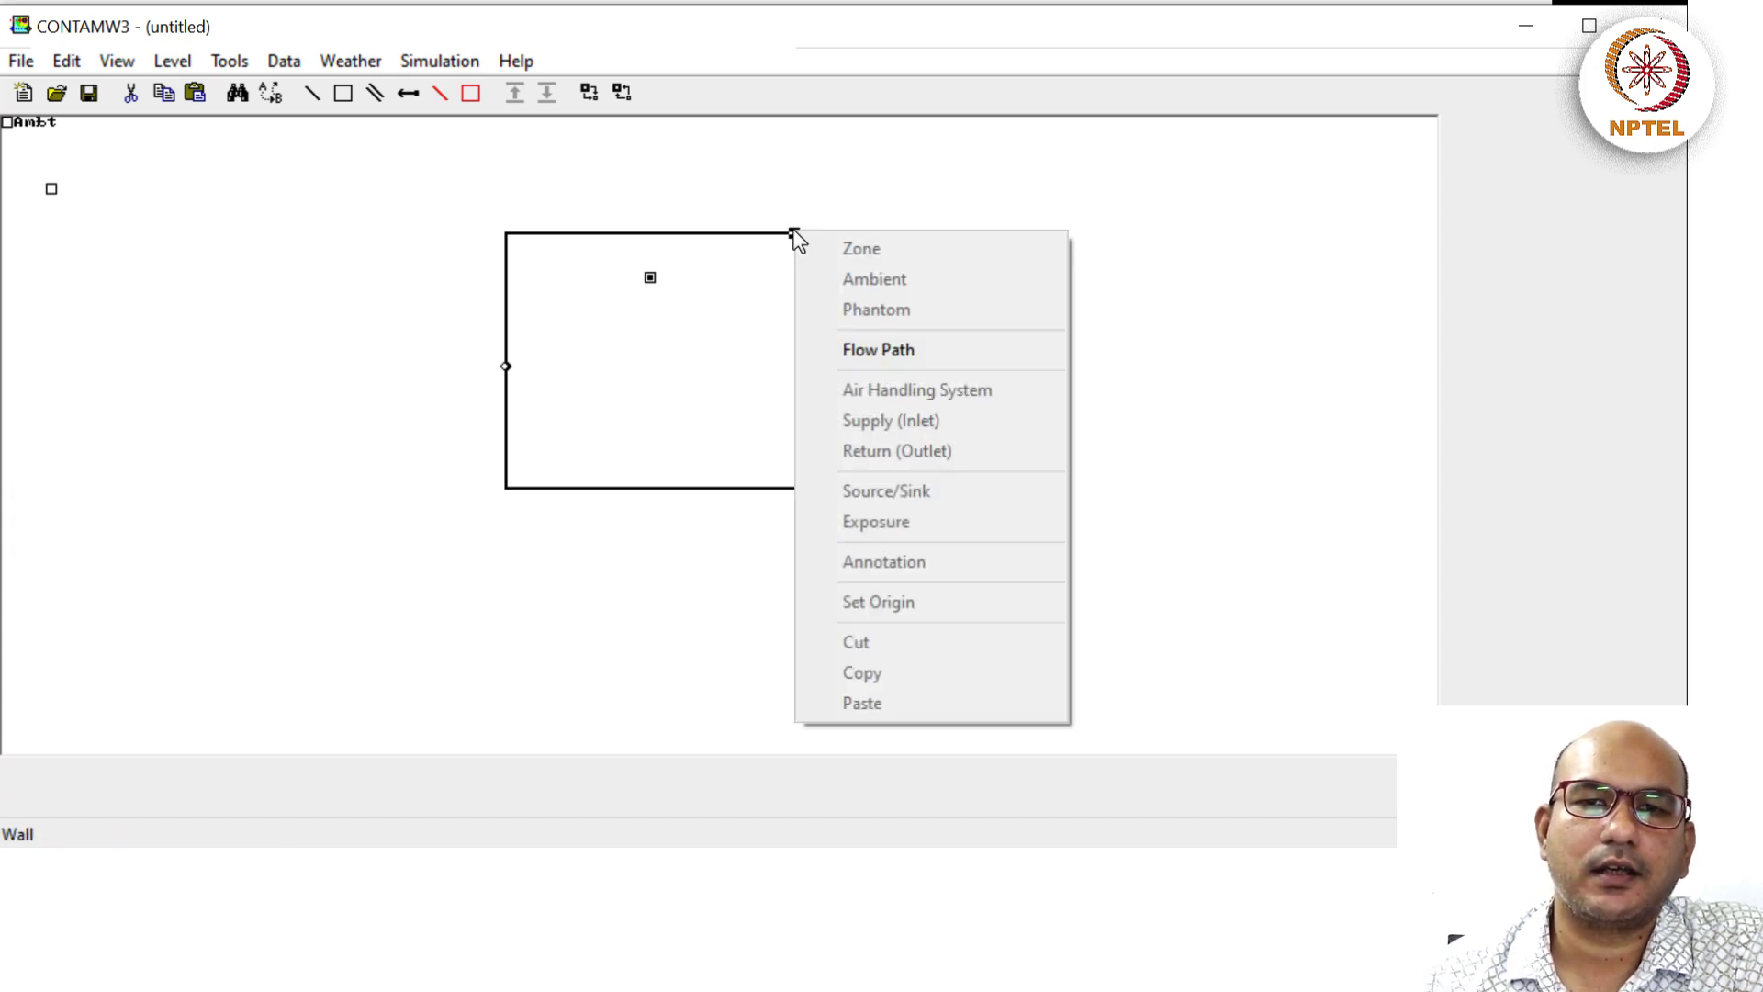
left_click(849, 347)
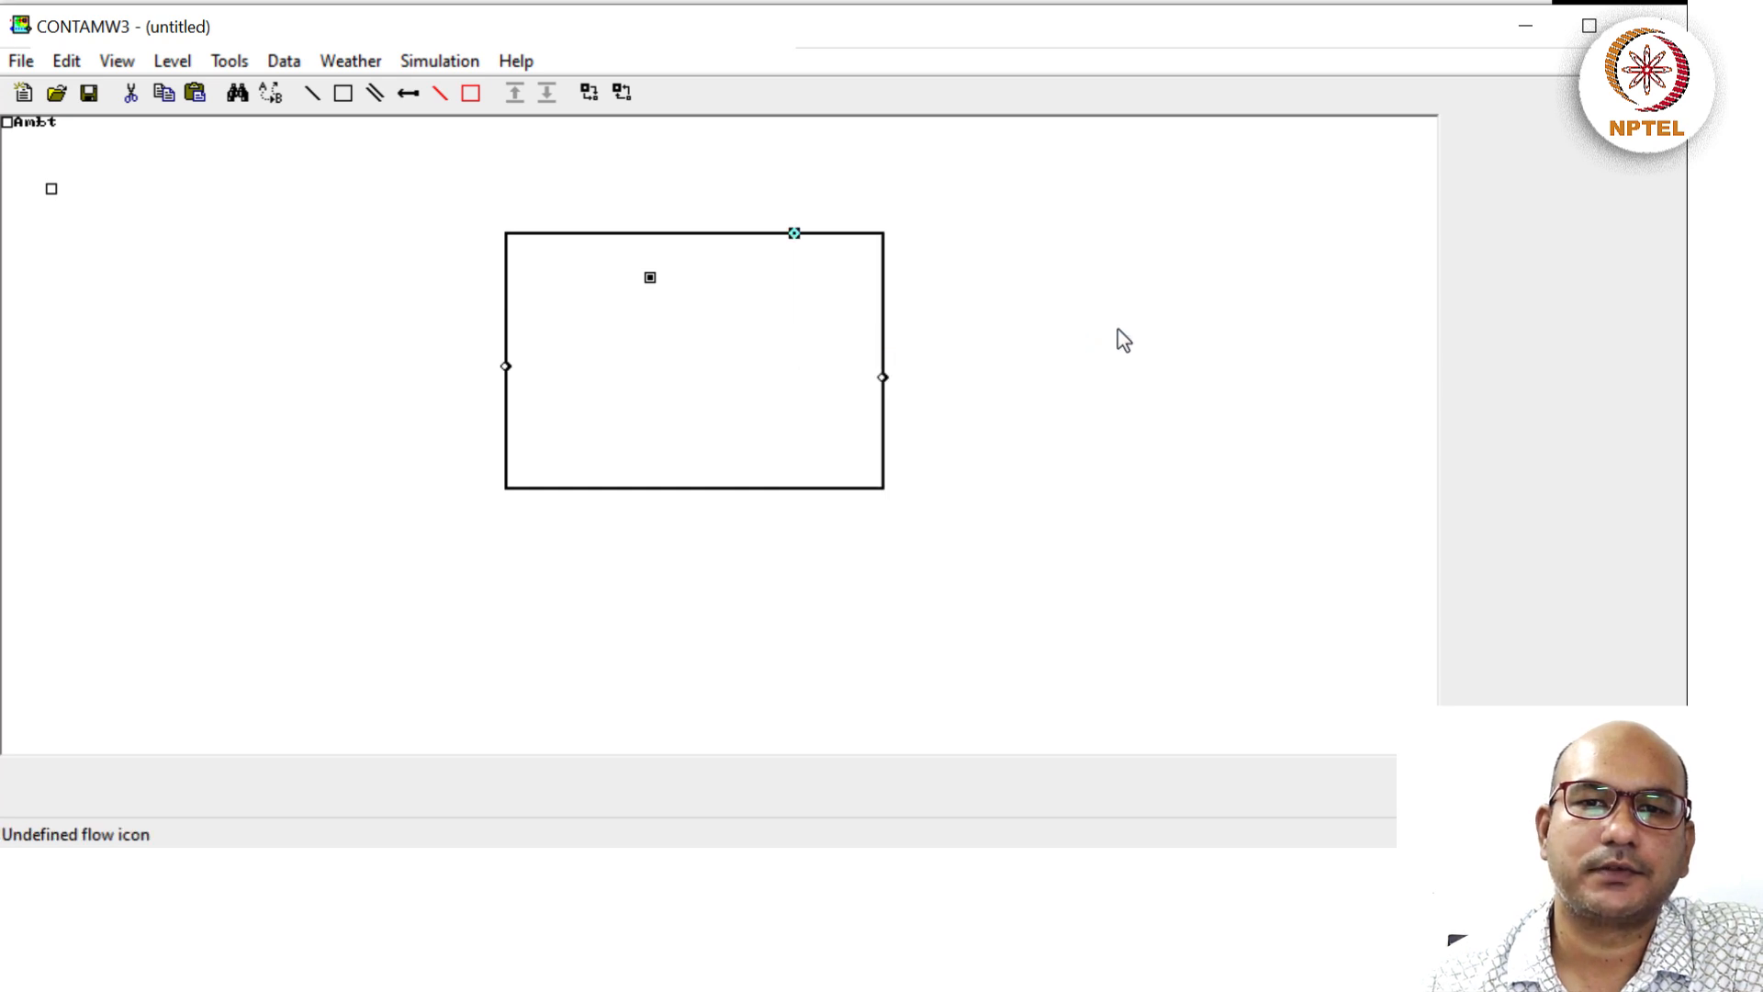
double_click(795, 233)
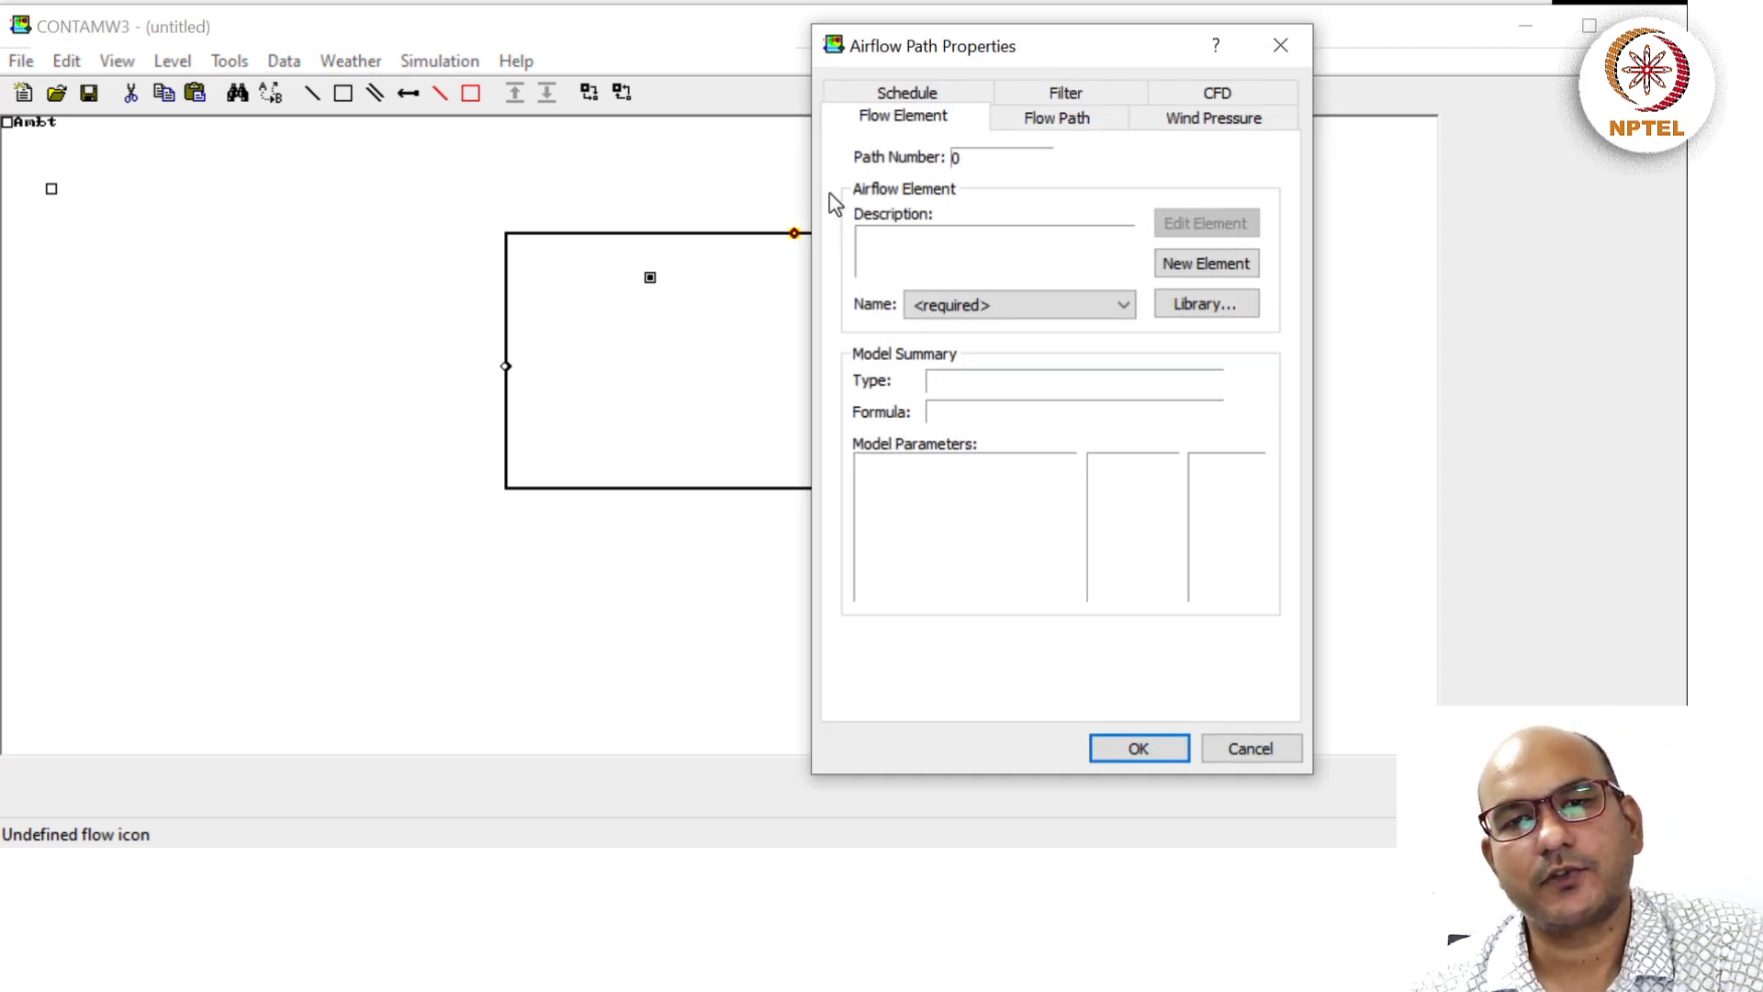
Define a Leakag leakage-area element with 1 cm²/m² leakage per unit area.
left_click(1183, 264)
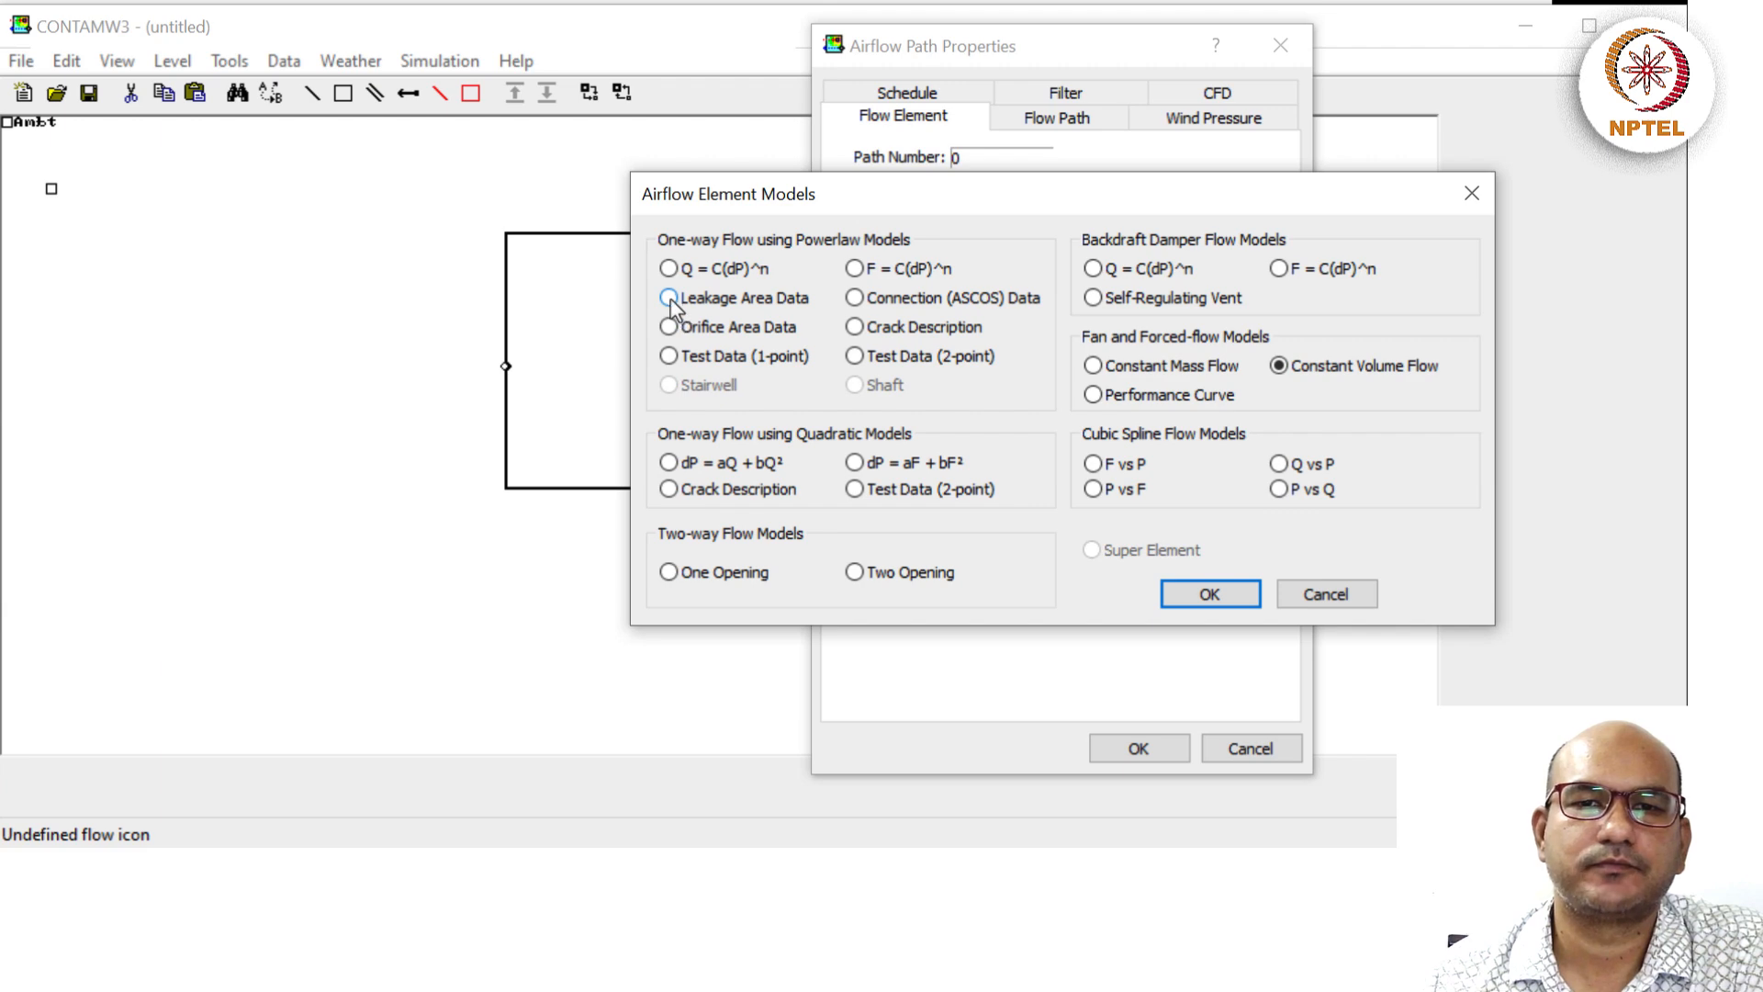
left_click(1192, 593)
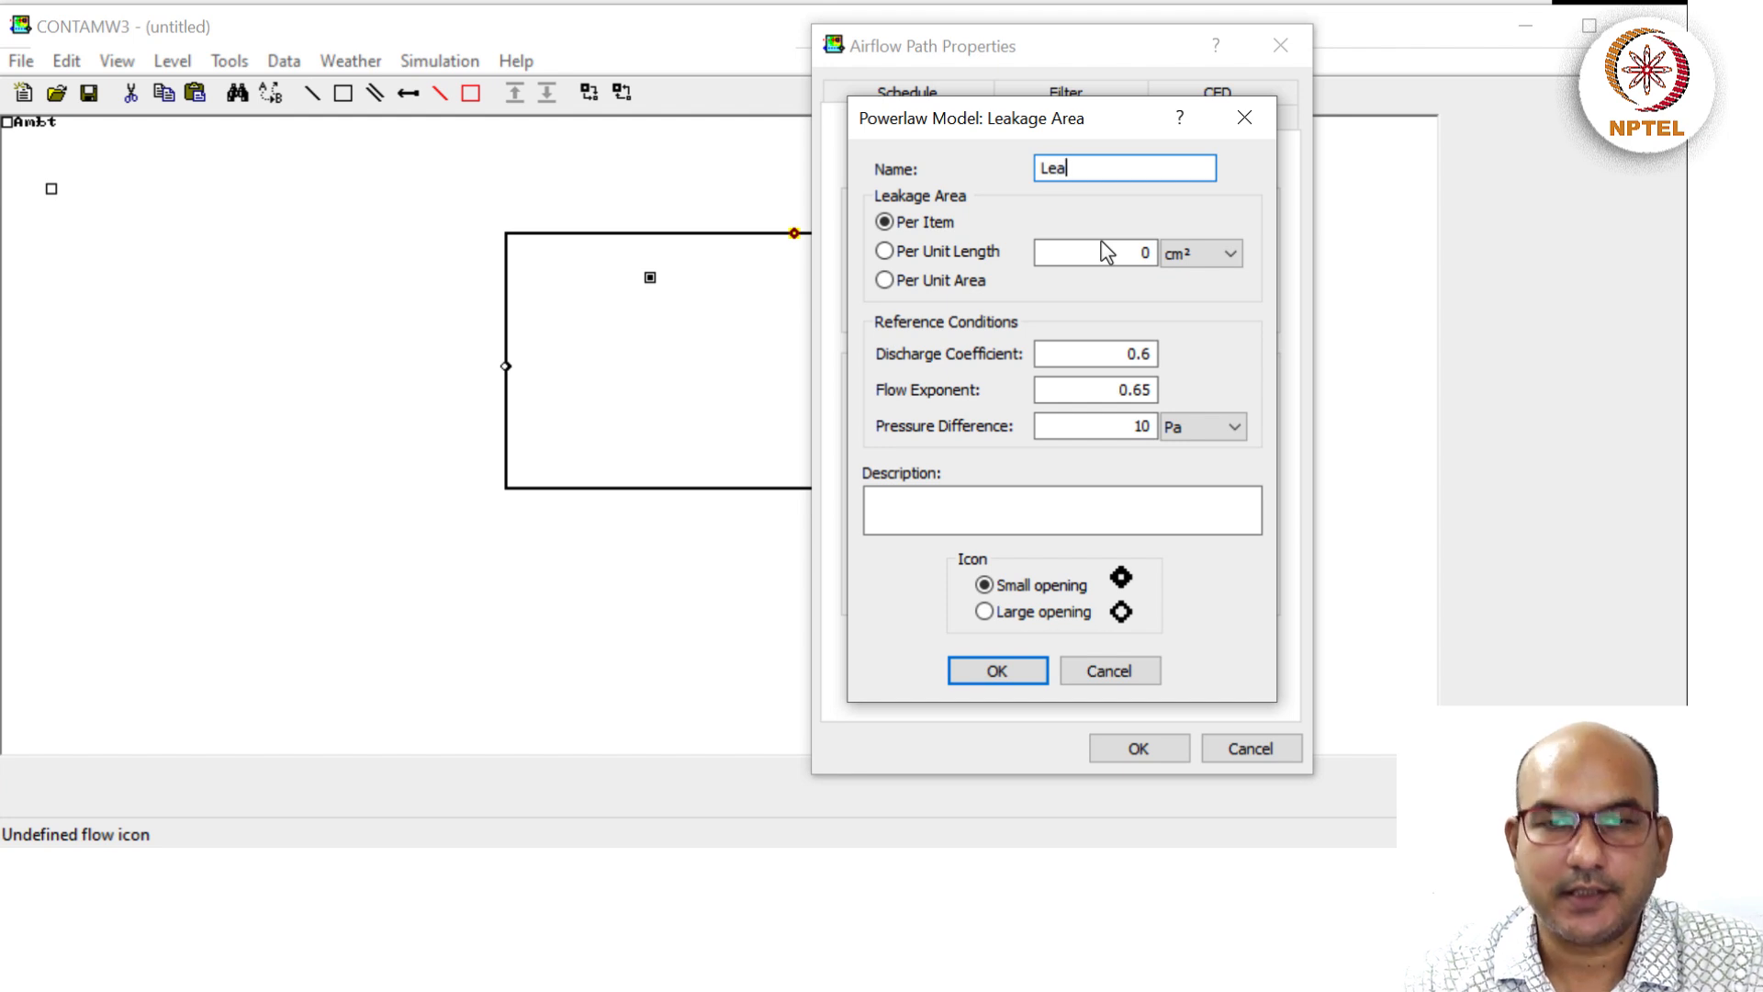
key("Tab")
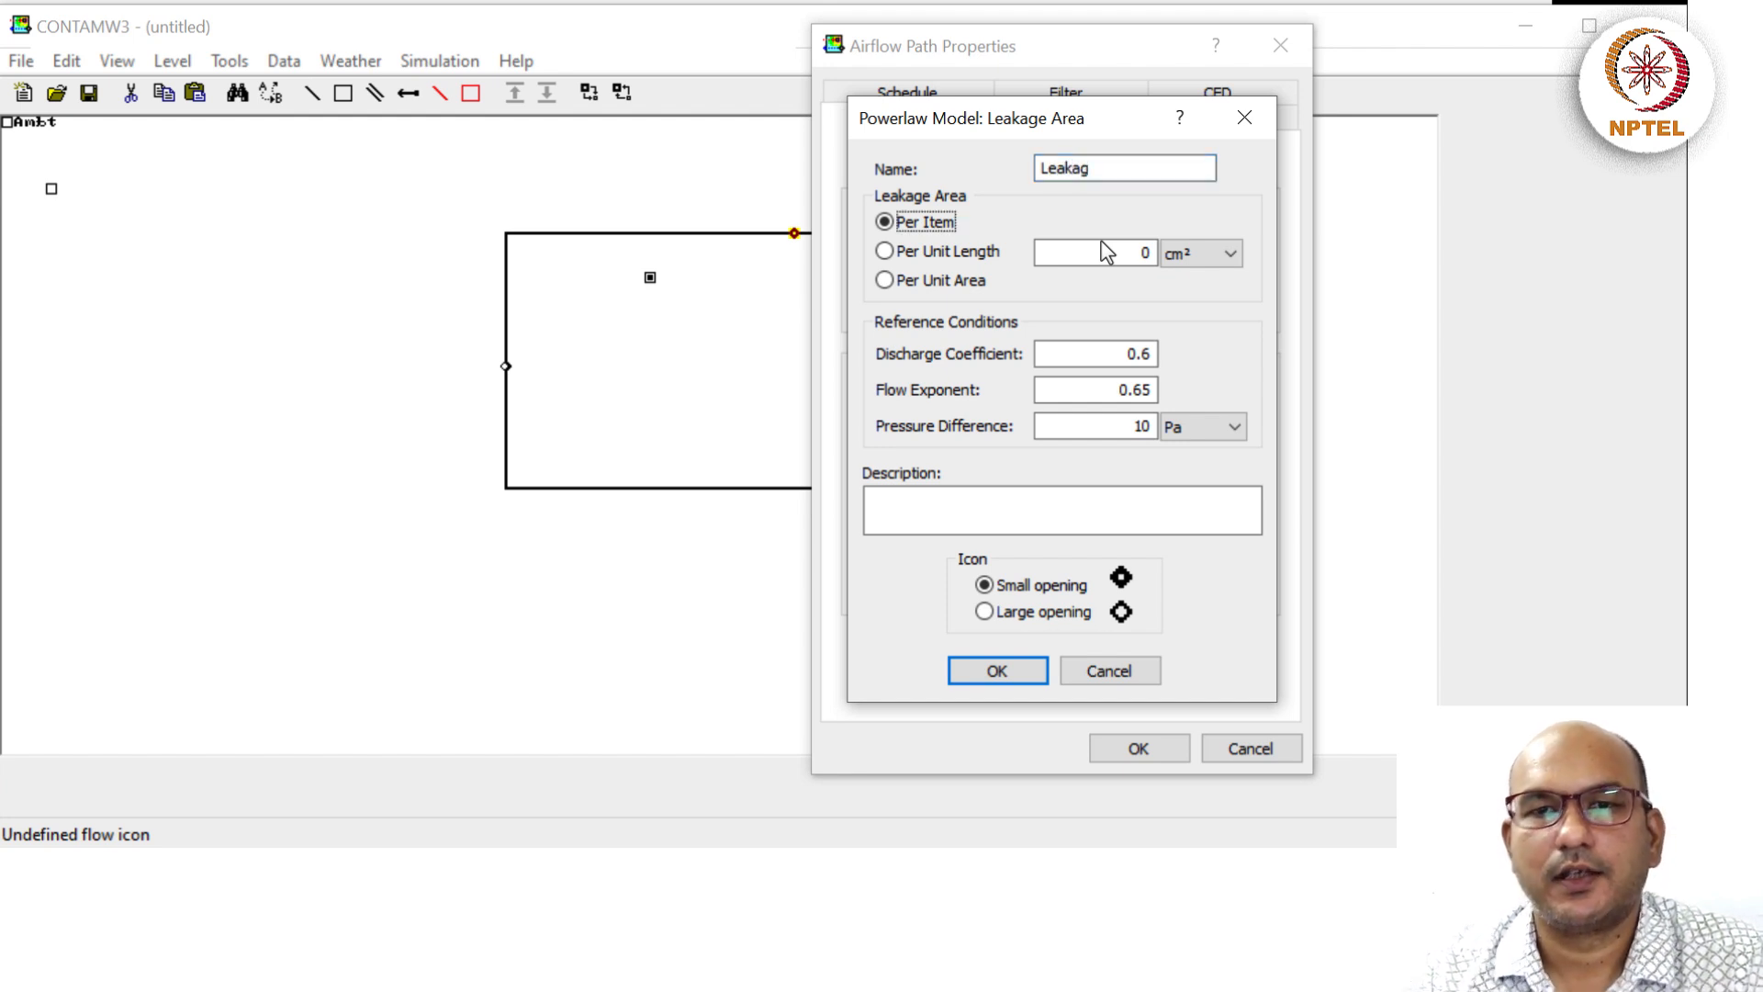
left_click(884, 281)
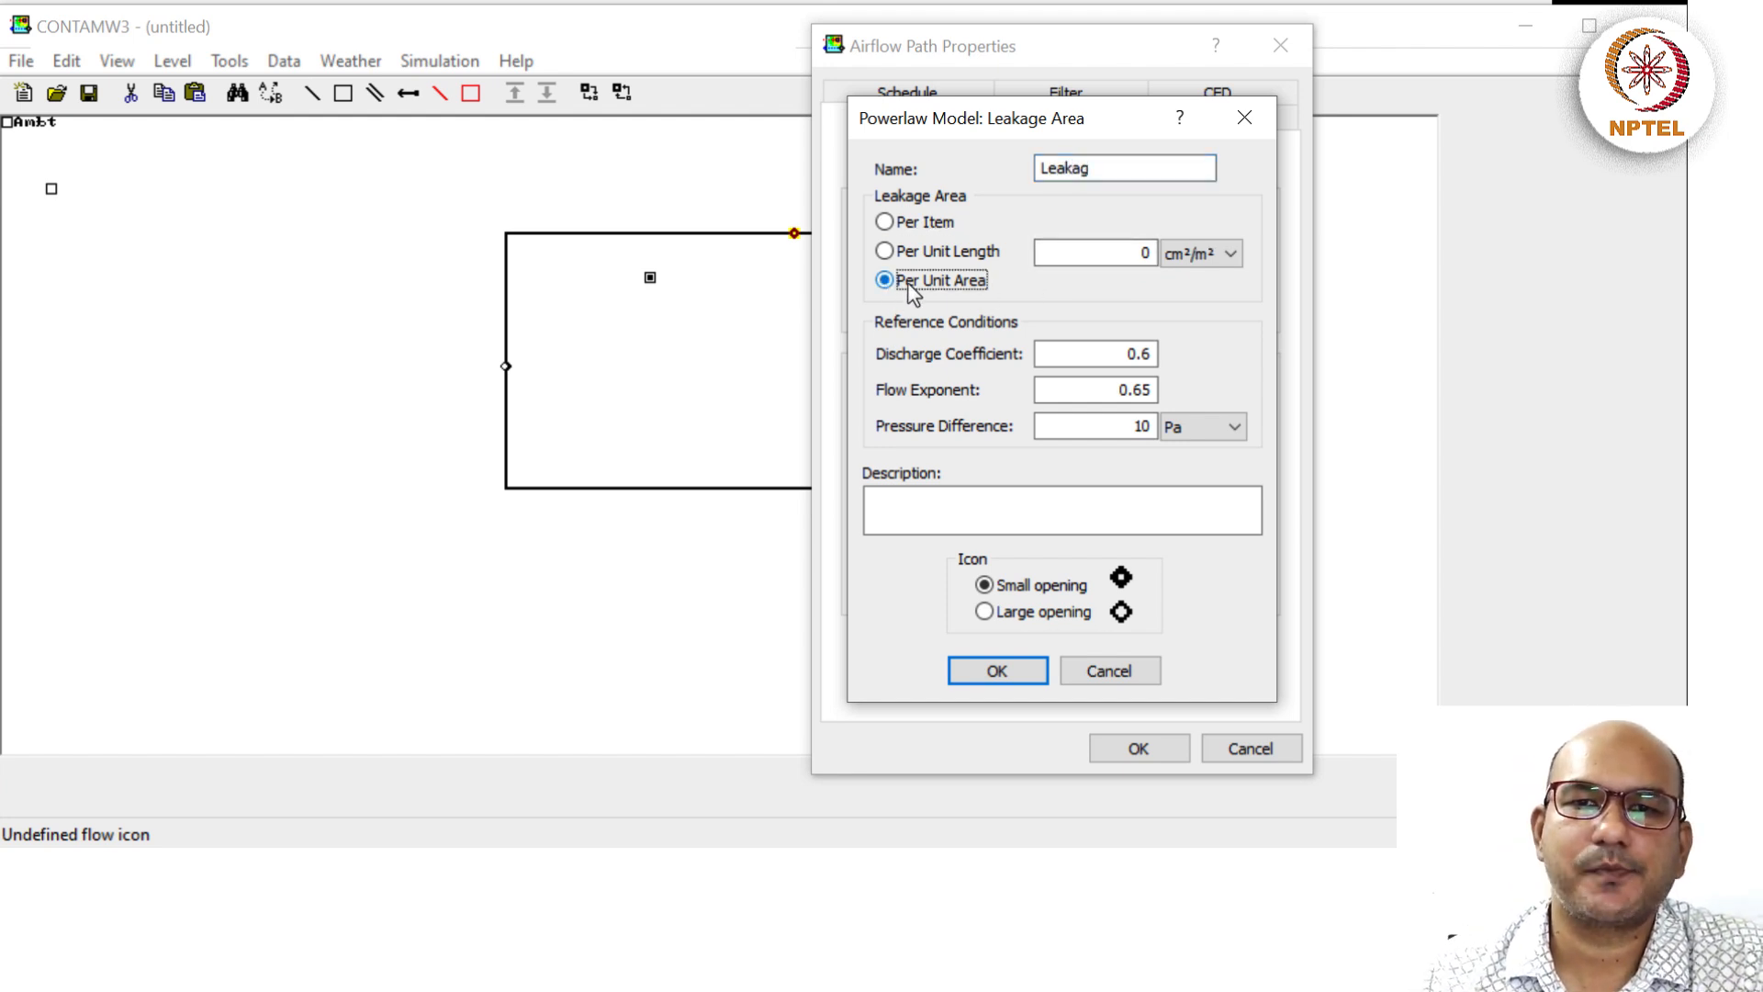
left_click(1116, 254)
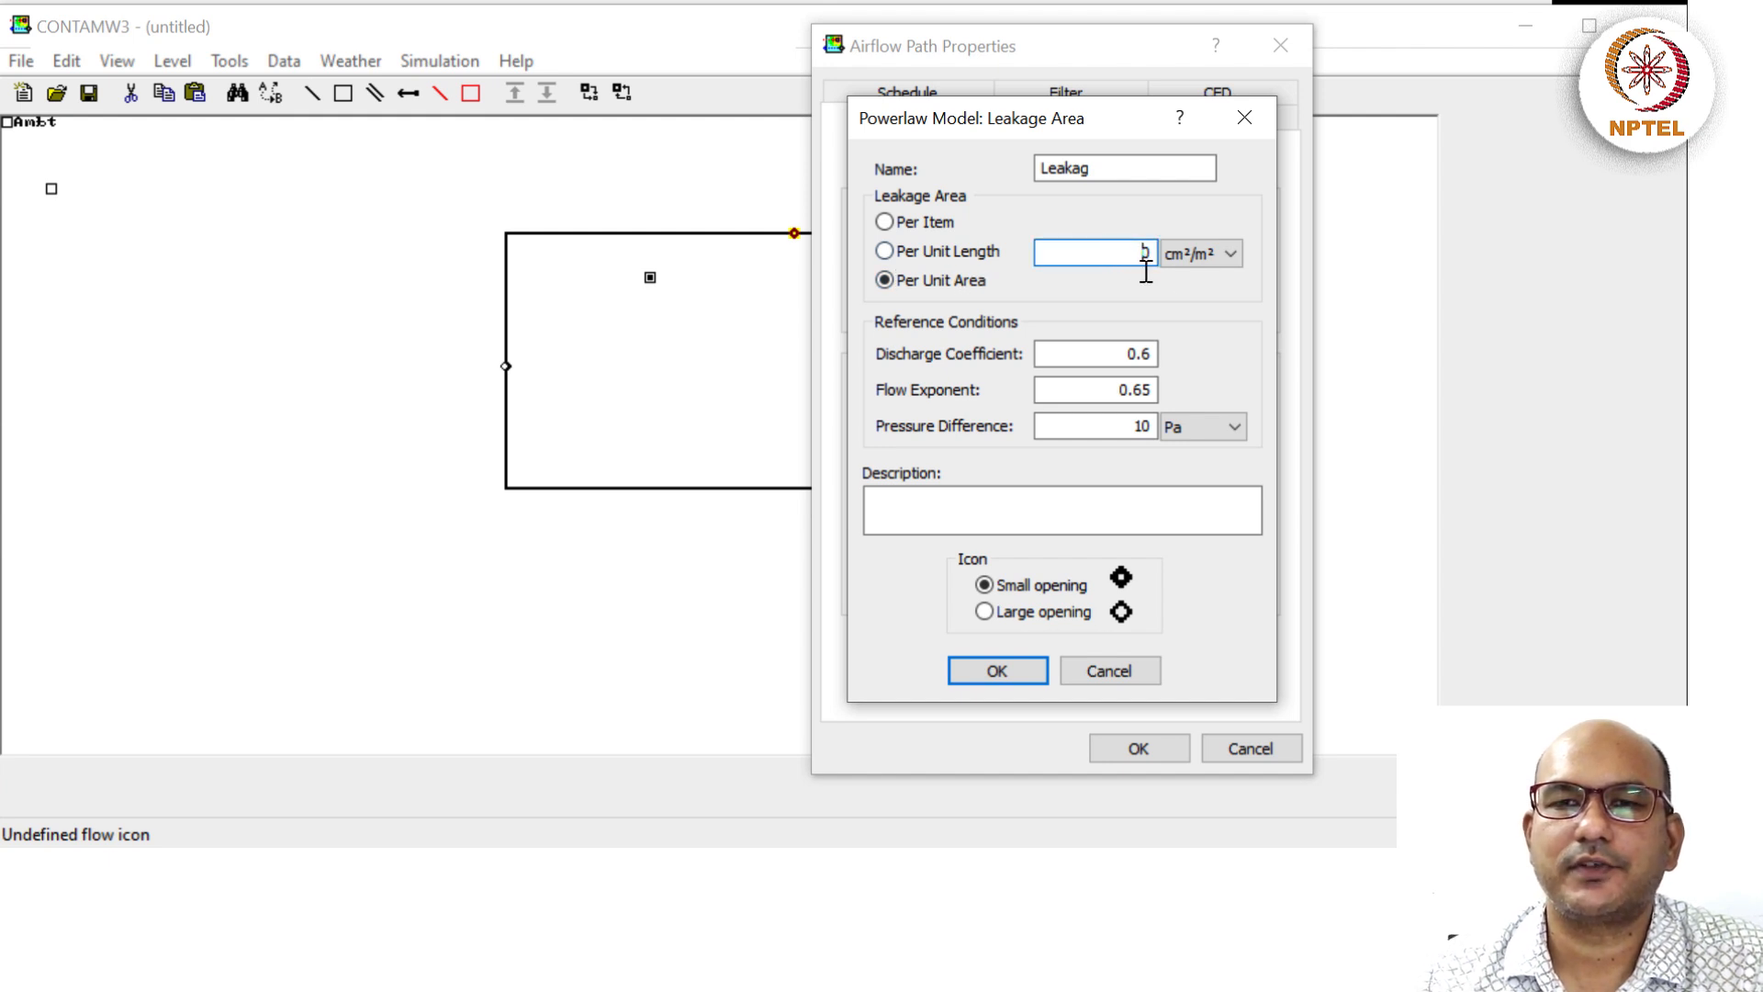
double_click(1145, 261)
type("1")
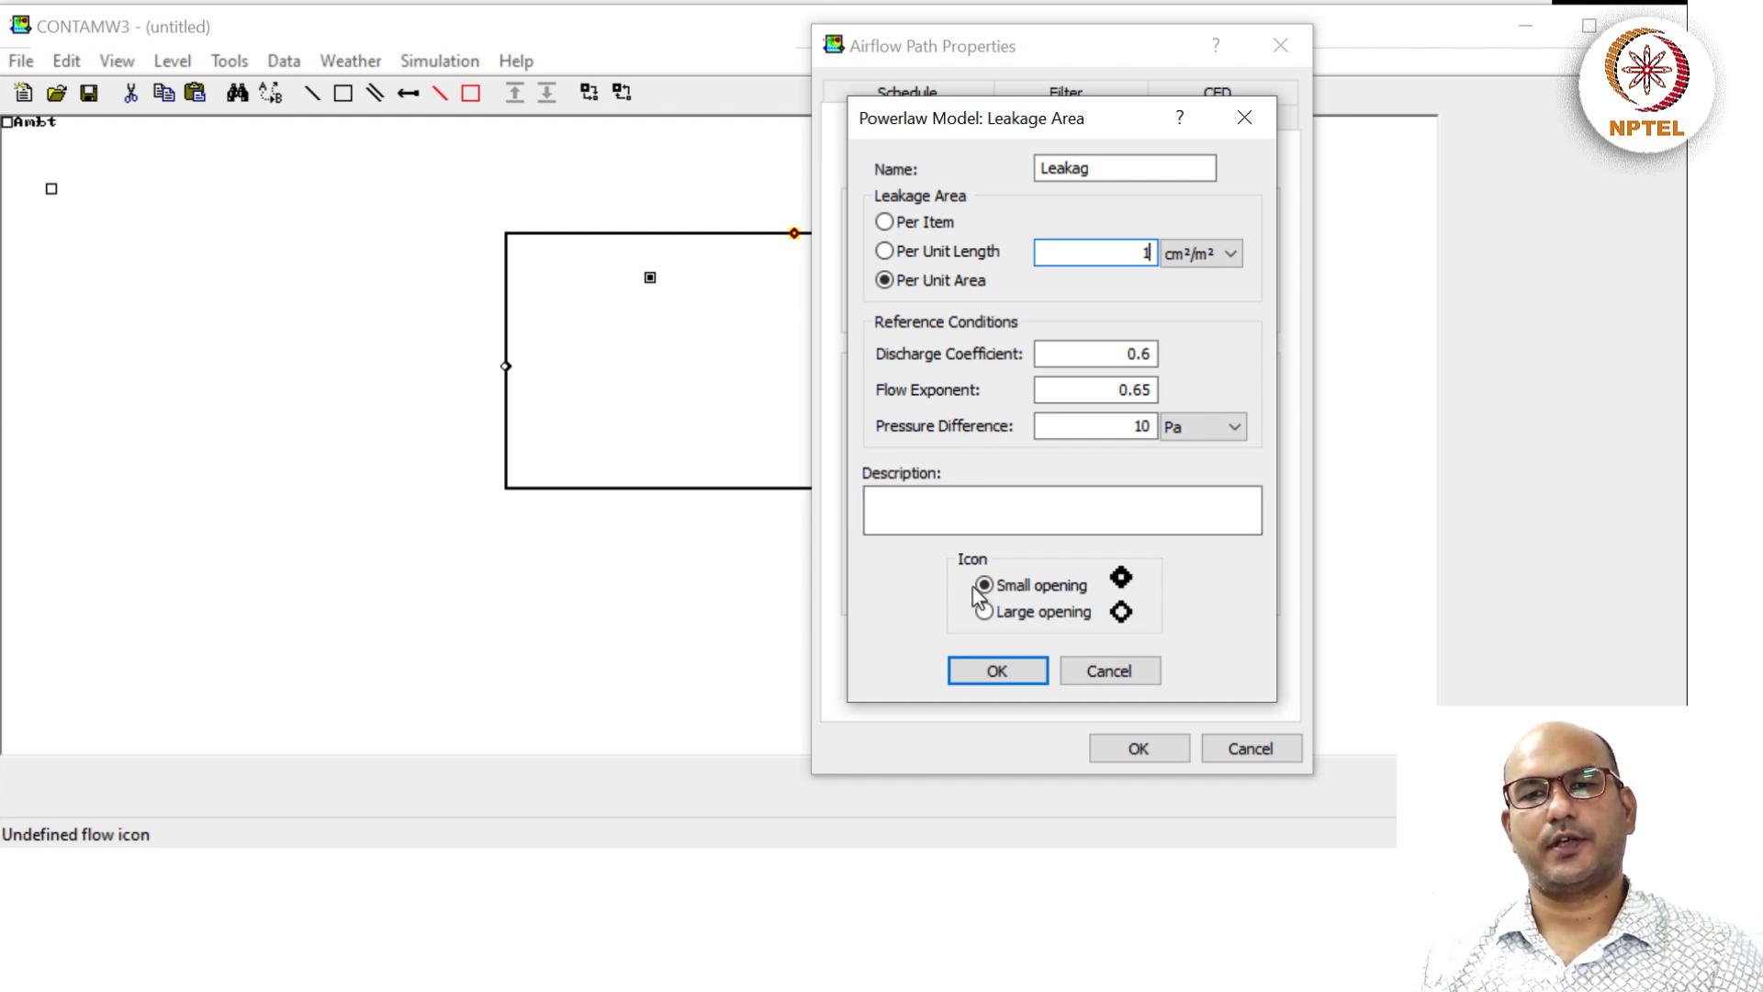
left_click(984, 673)
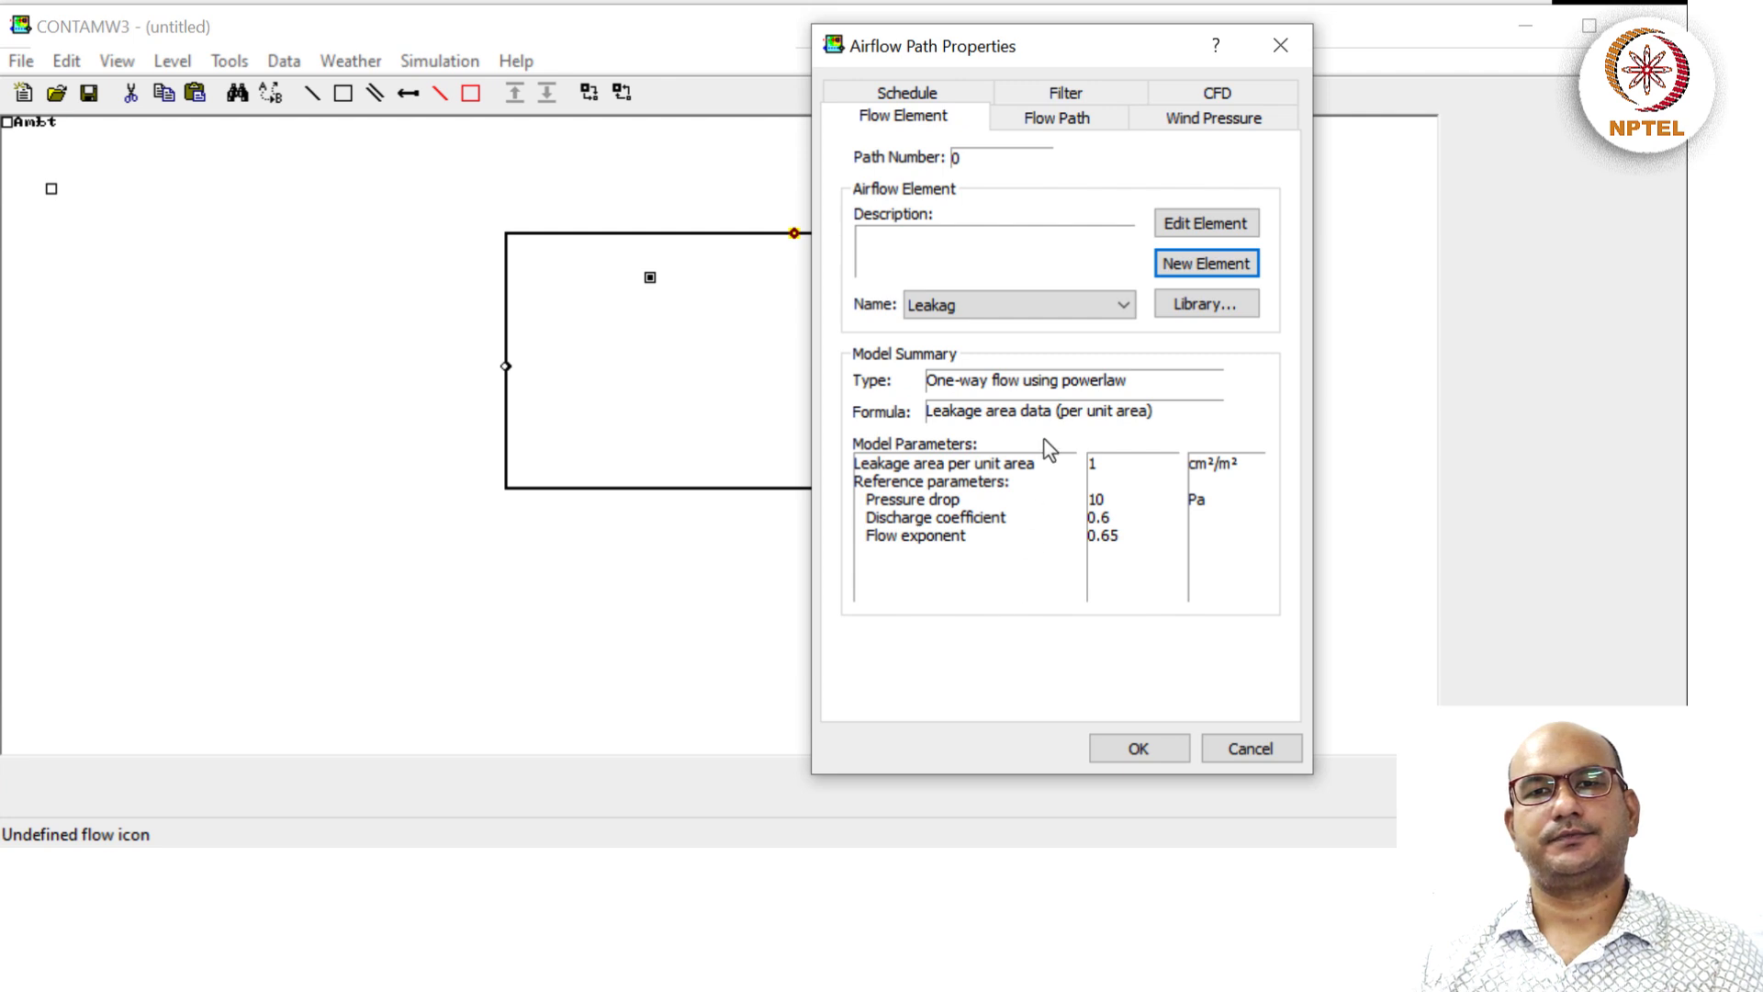
Set the path's positive flow direction from Suite to Ambt.
left_click(1072, 123)
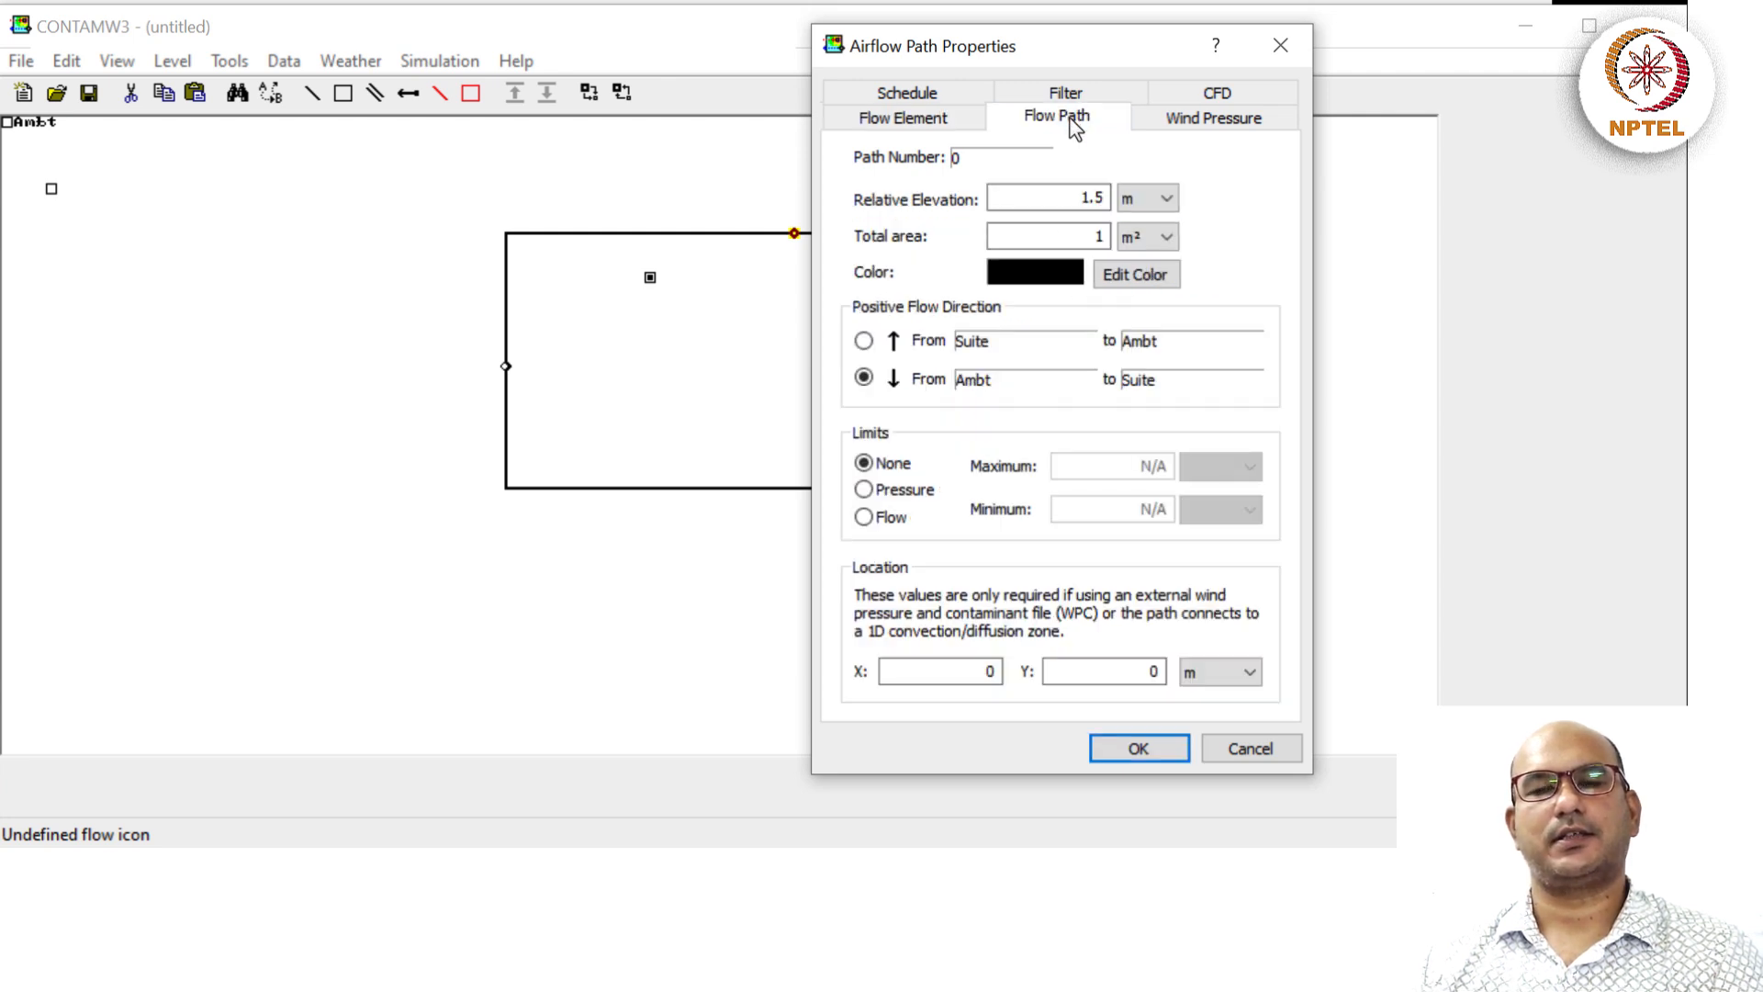
left_click(864, 342)
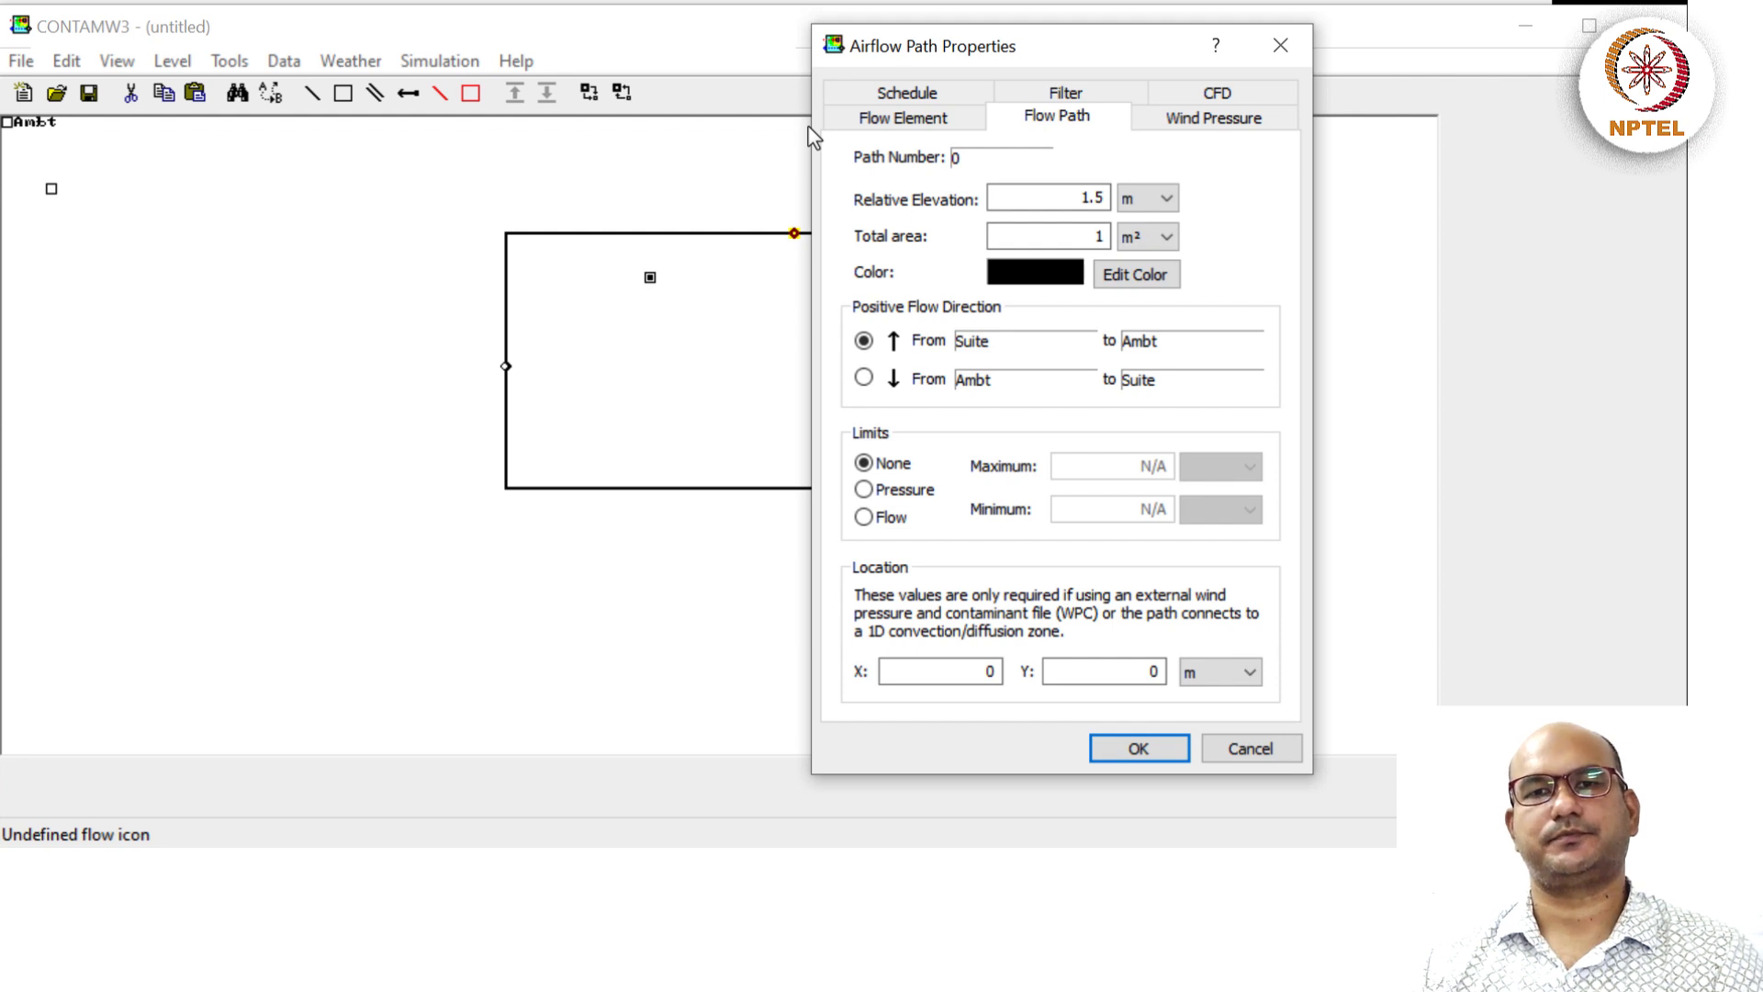
left_click(946, 92)
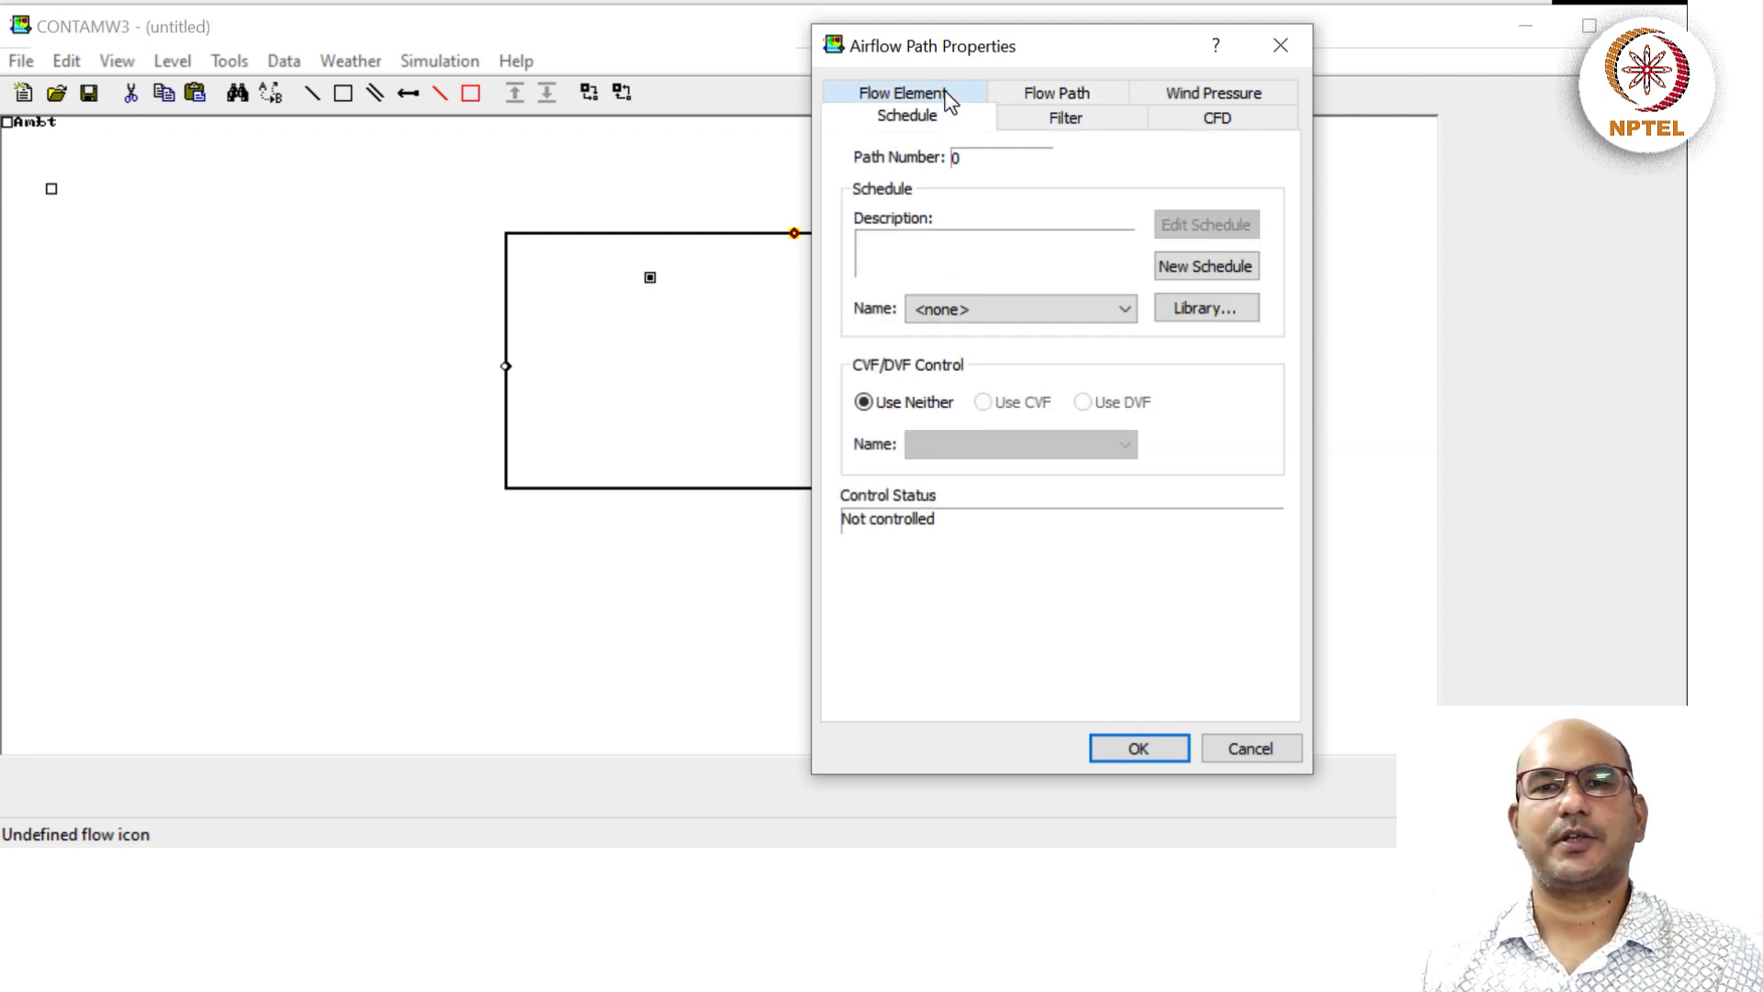
Start a new week schedule named Leakage and inspect the AlwaysON day schedule graph.
left_click(1187, 266)
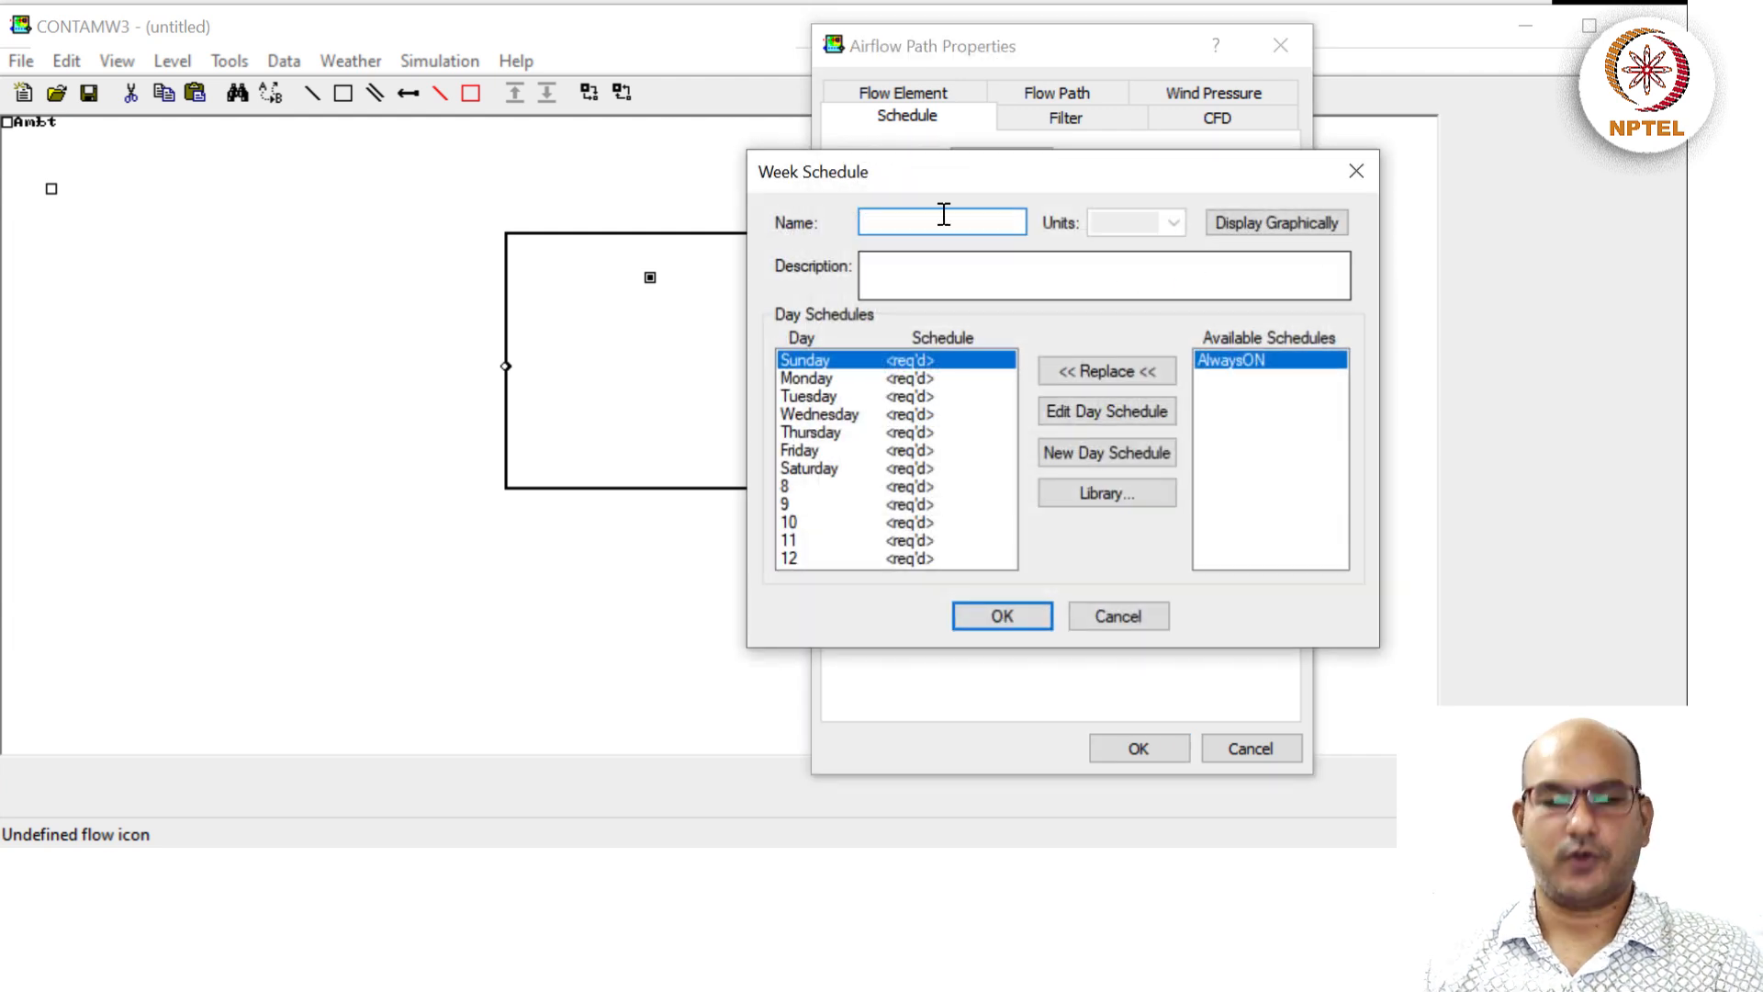
type("Leakage")
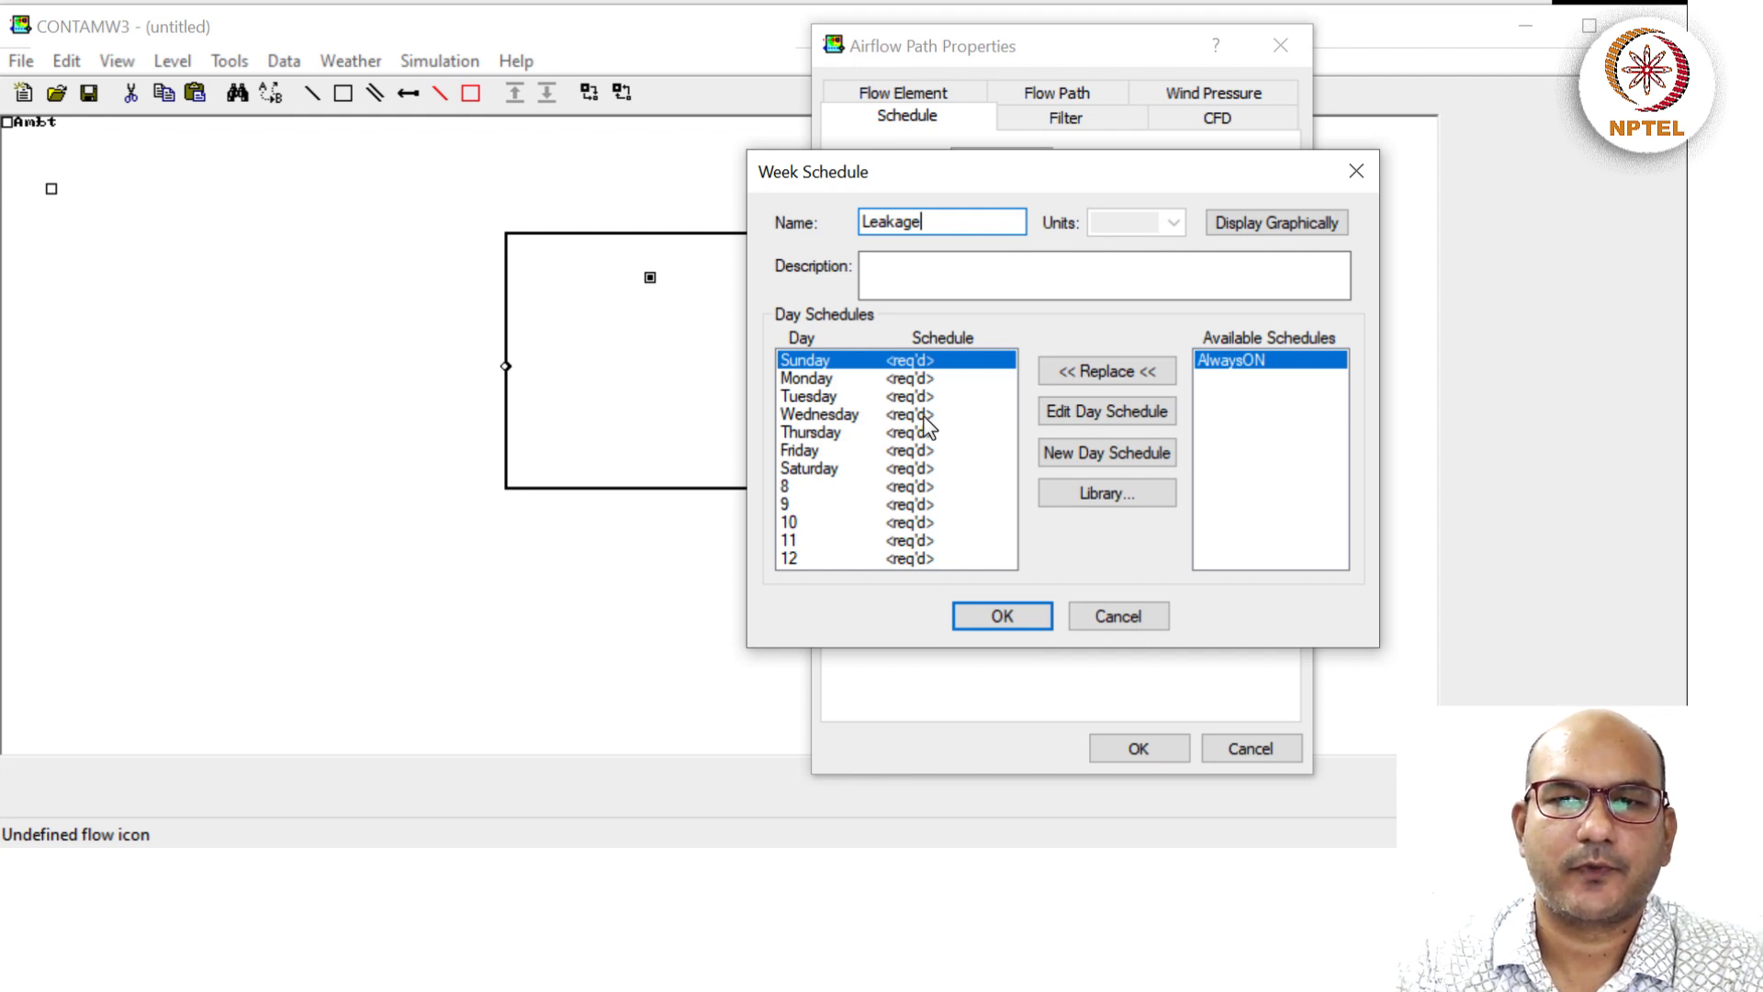
double_click(1240, 361)
left_click(1213, 236)
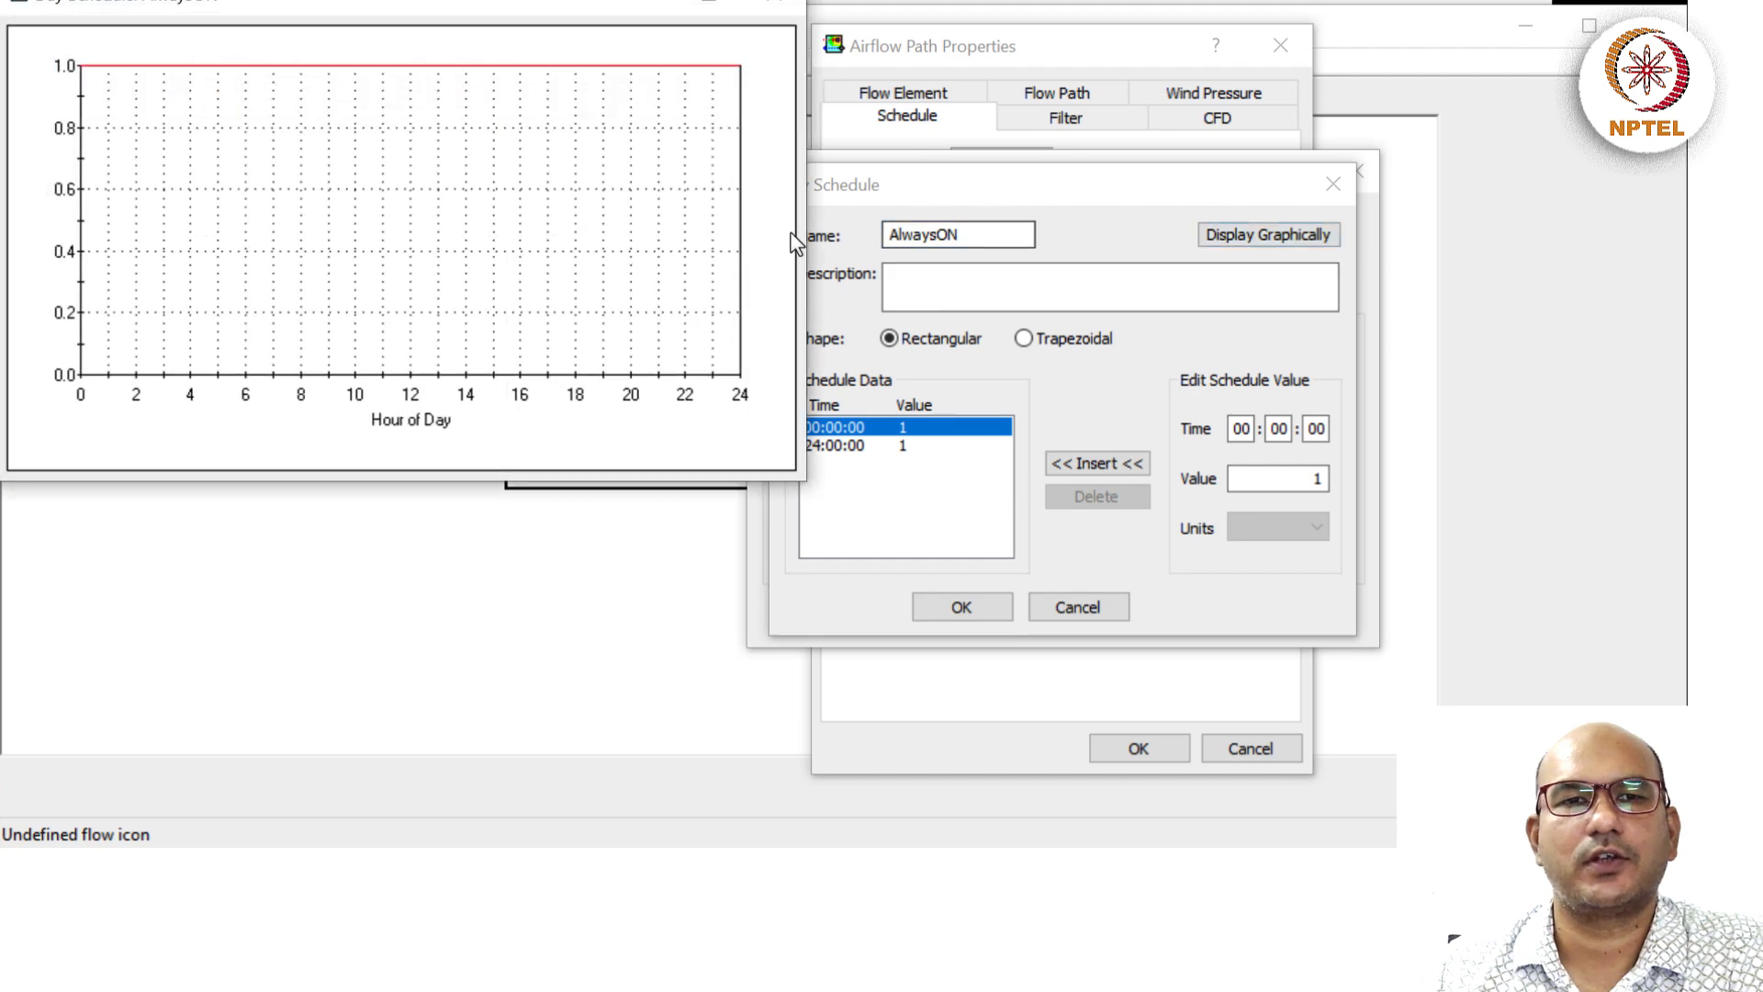
left_click(776, 6)
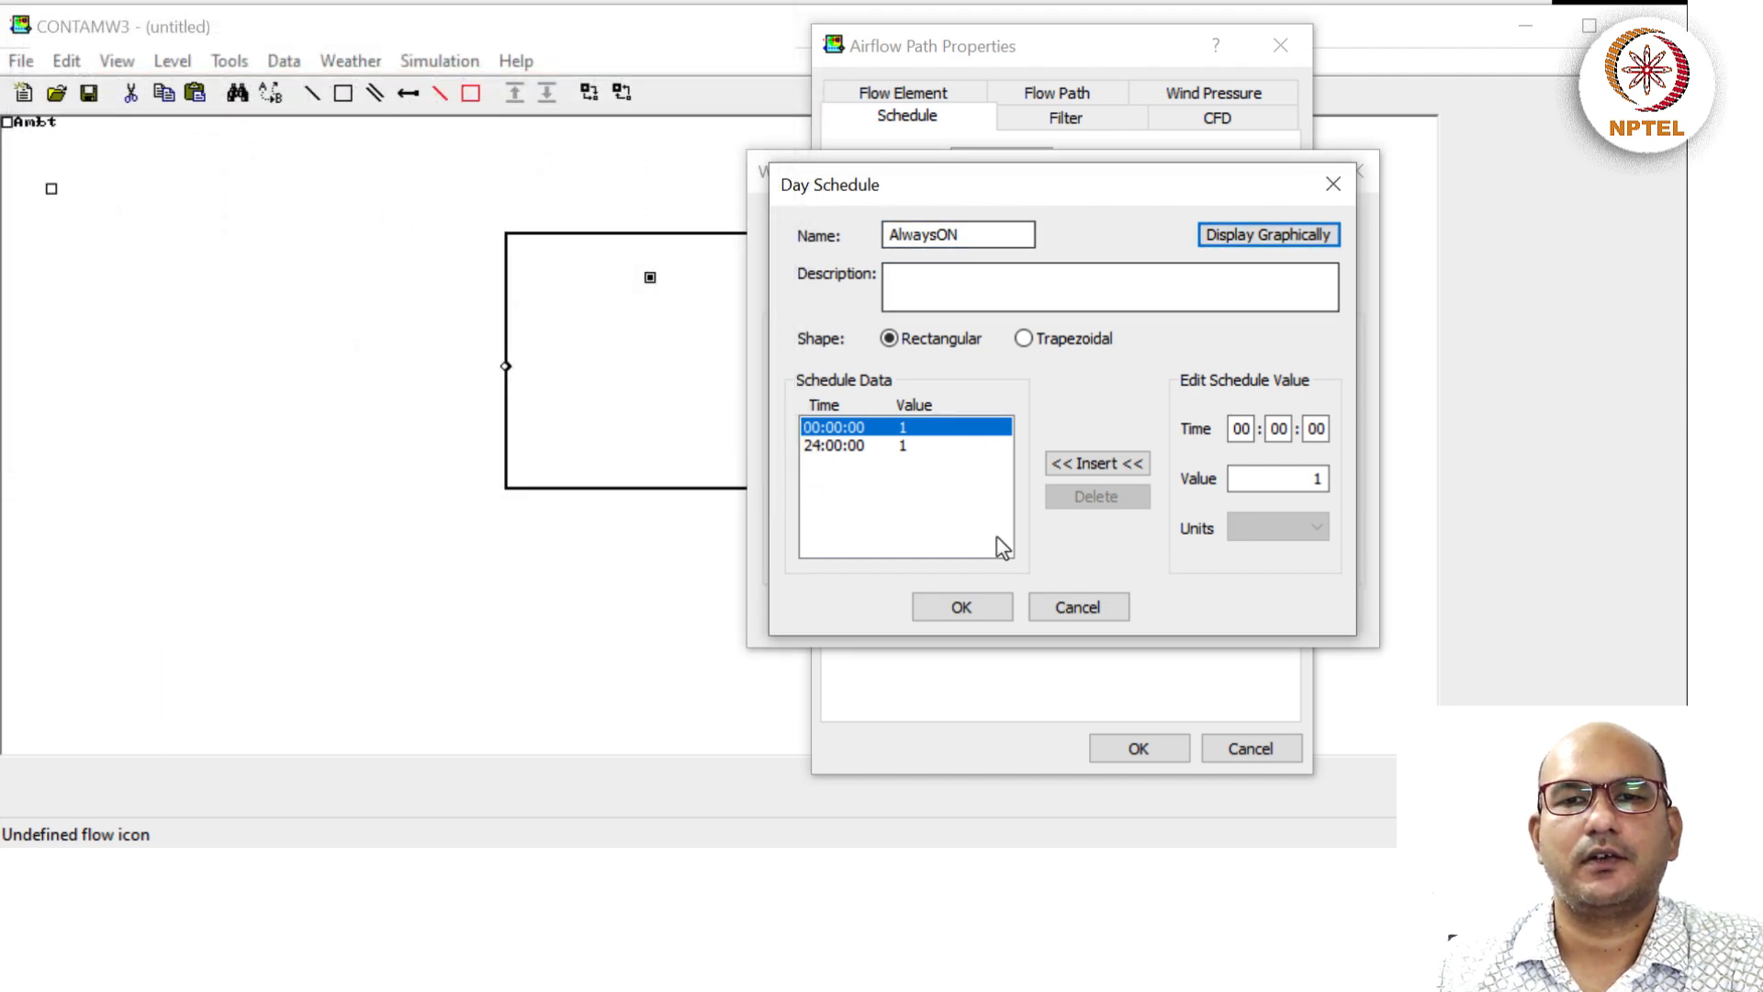
left_click(961, 608)
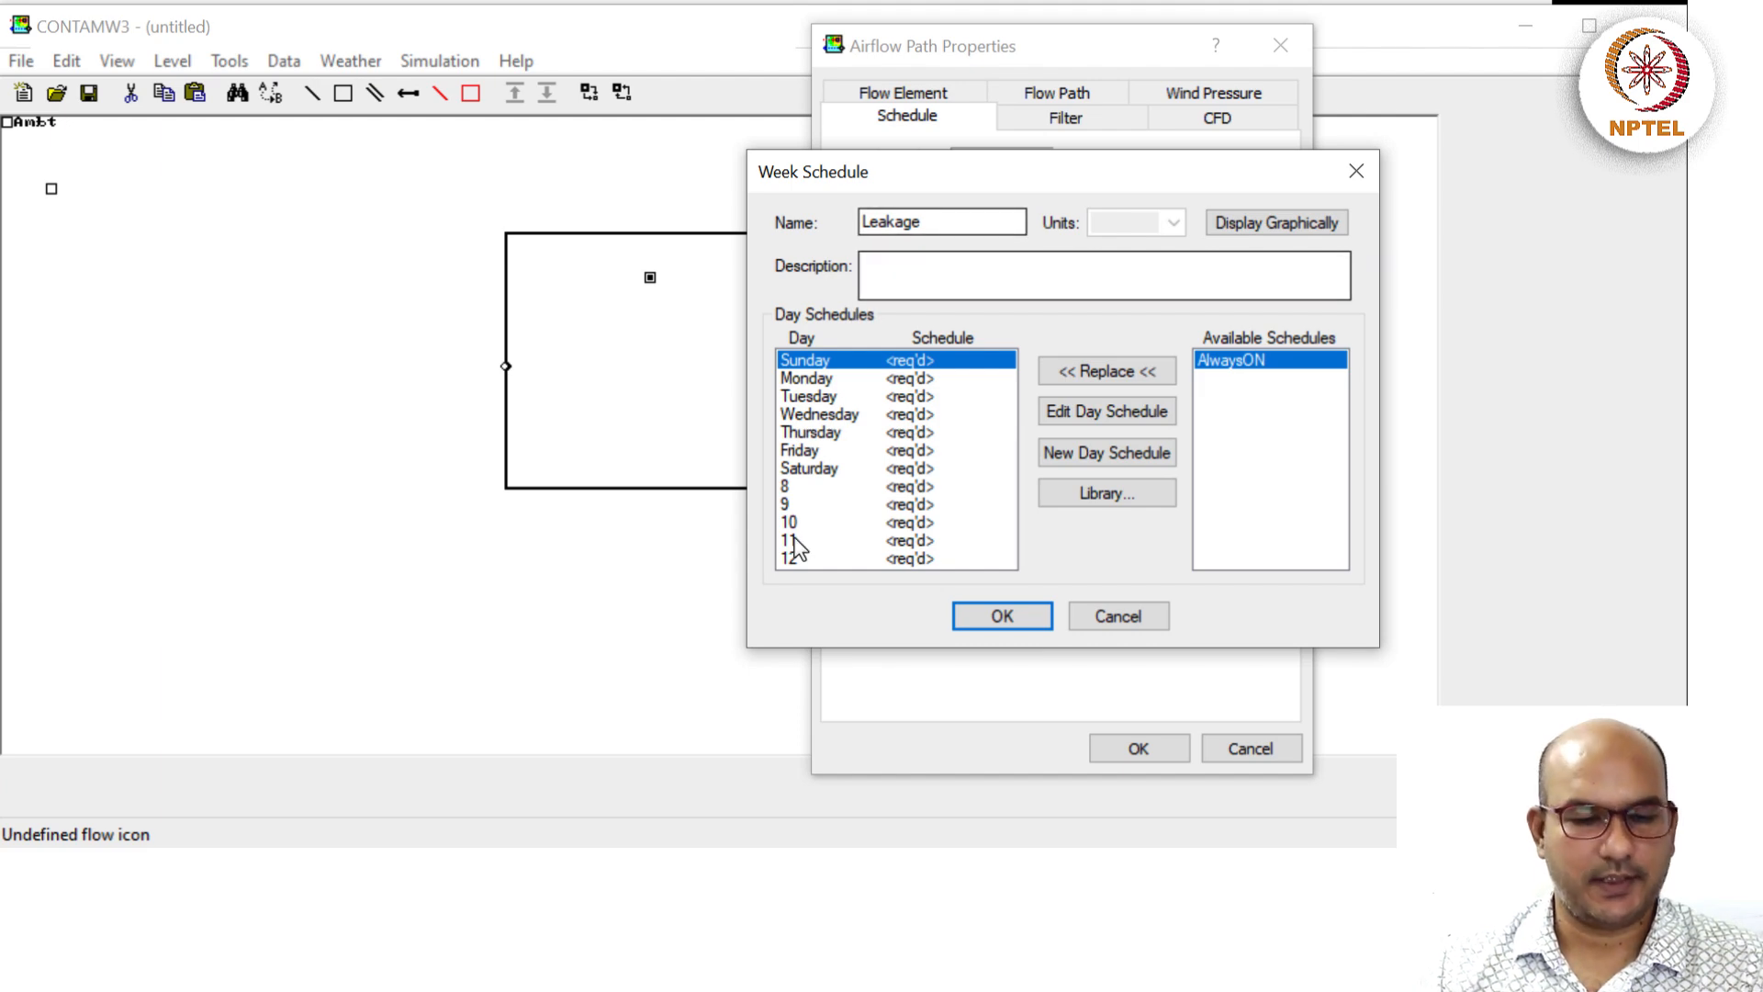
Assign AlwaysON to every day, review the week graph, and save the Leakage schedule.
left_click(824, 559, "shift")
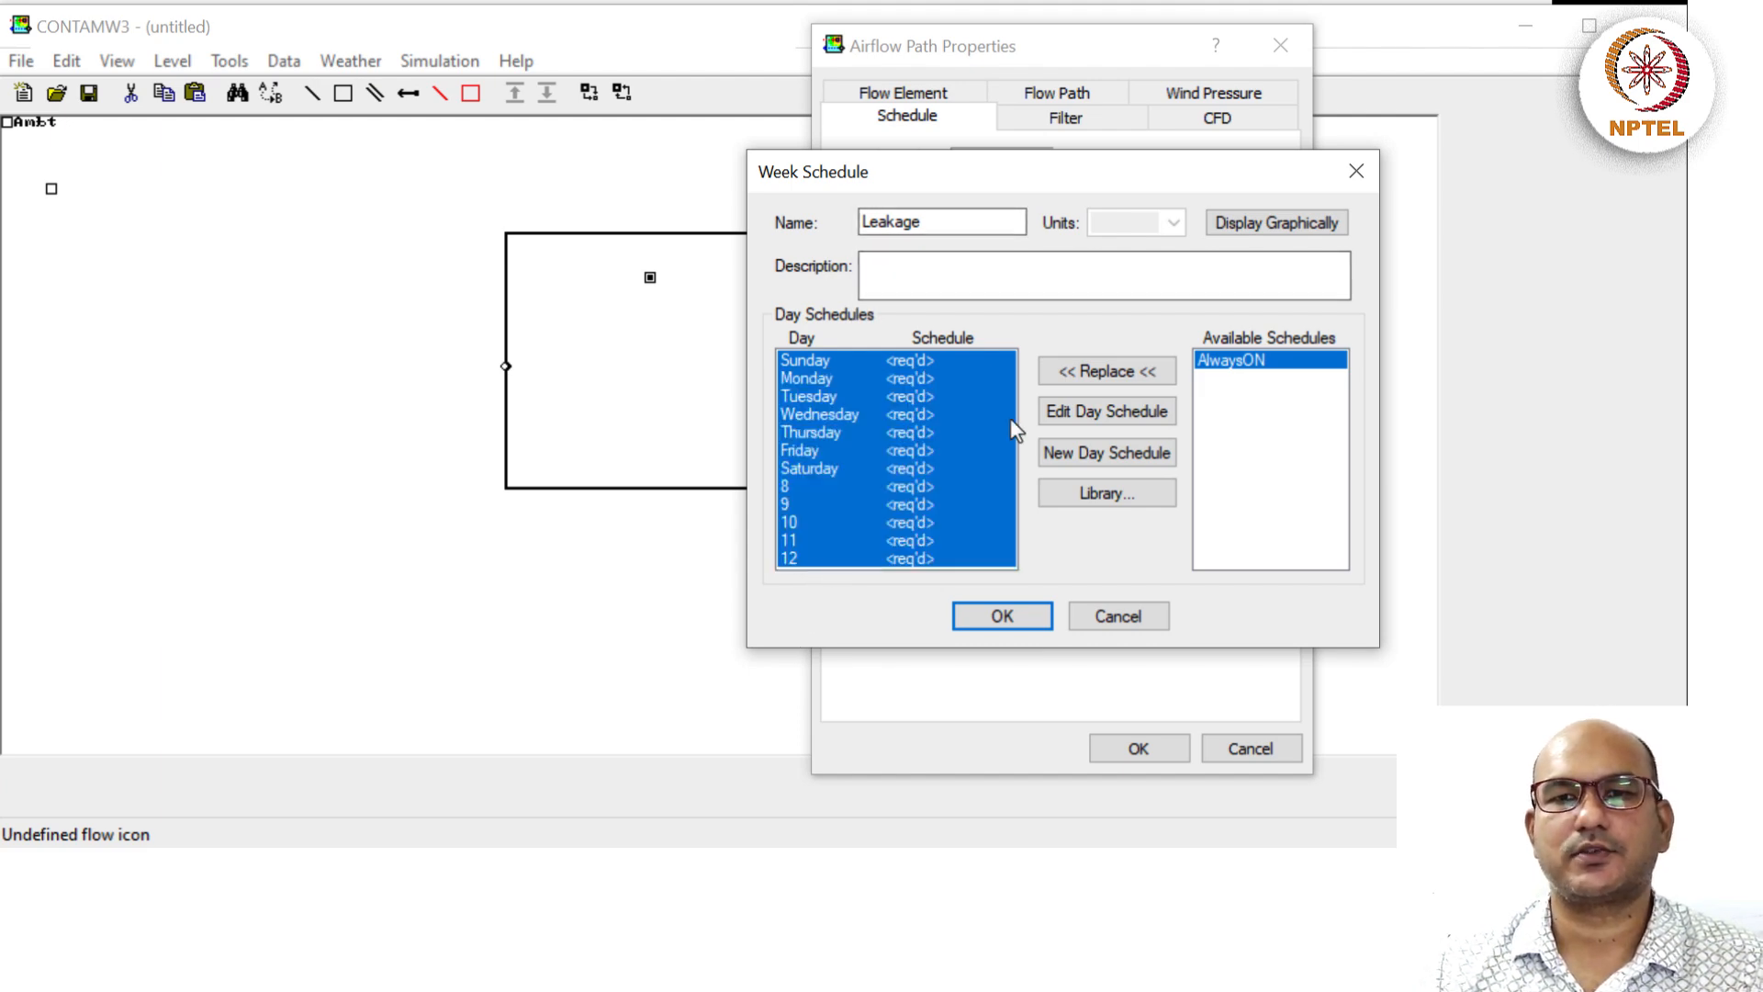
left_click(1105, 378)
left_click(952, 396)
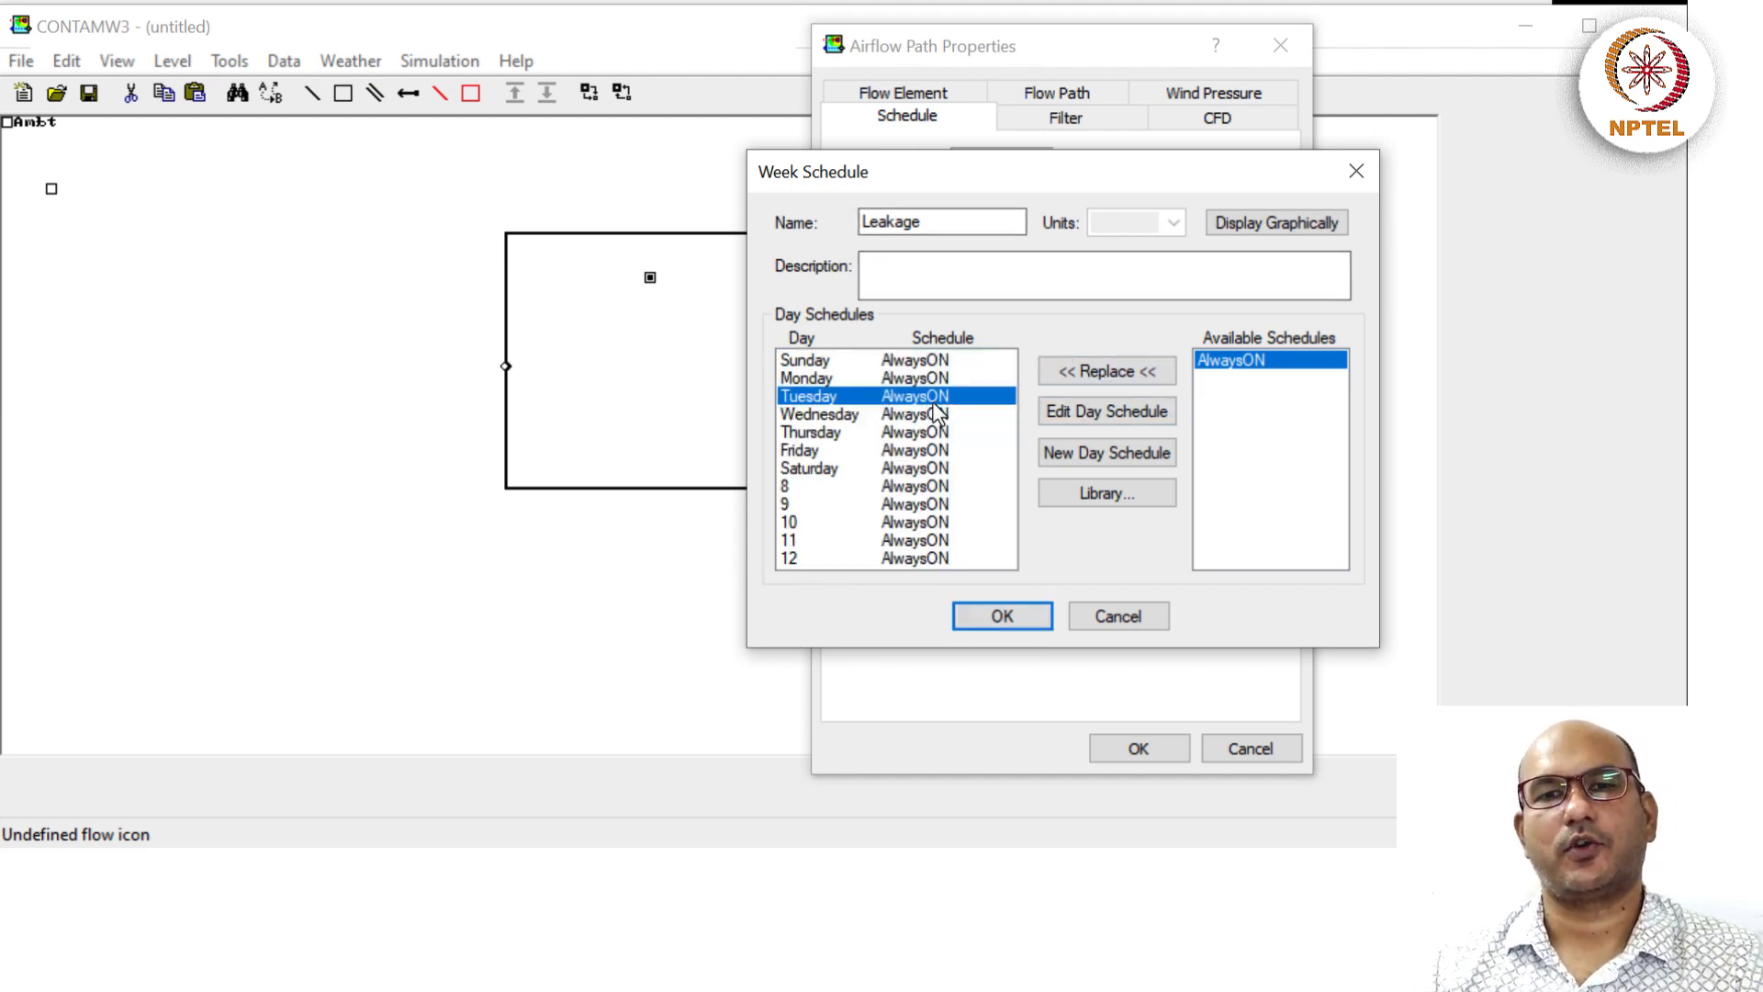
left_click(1244, 224)
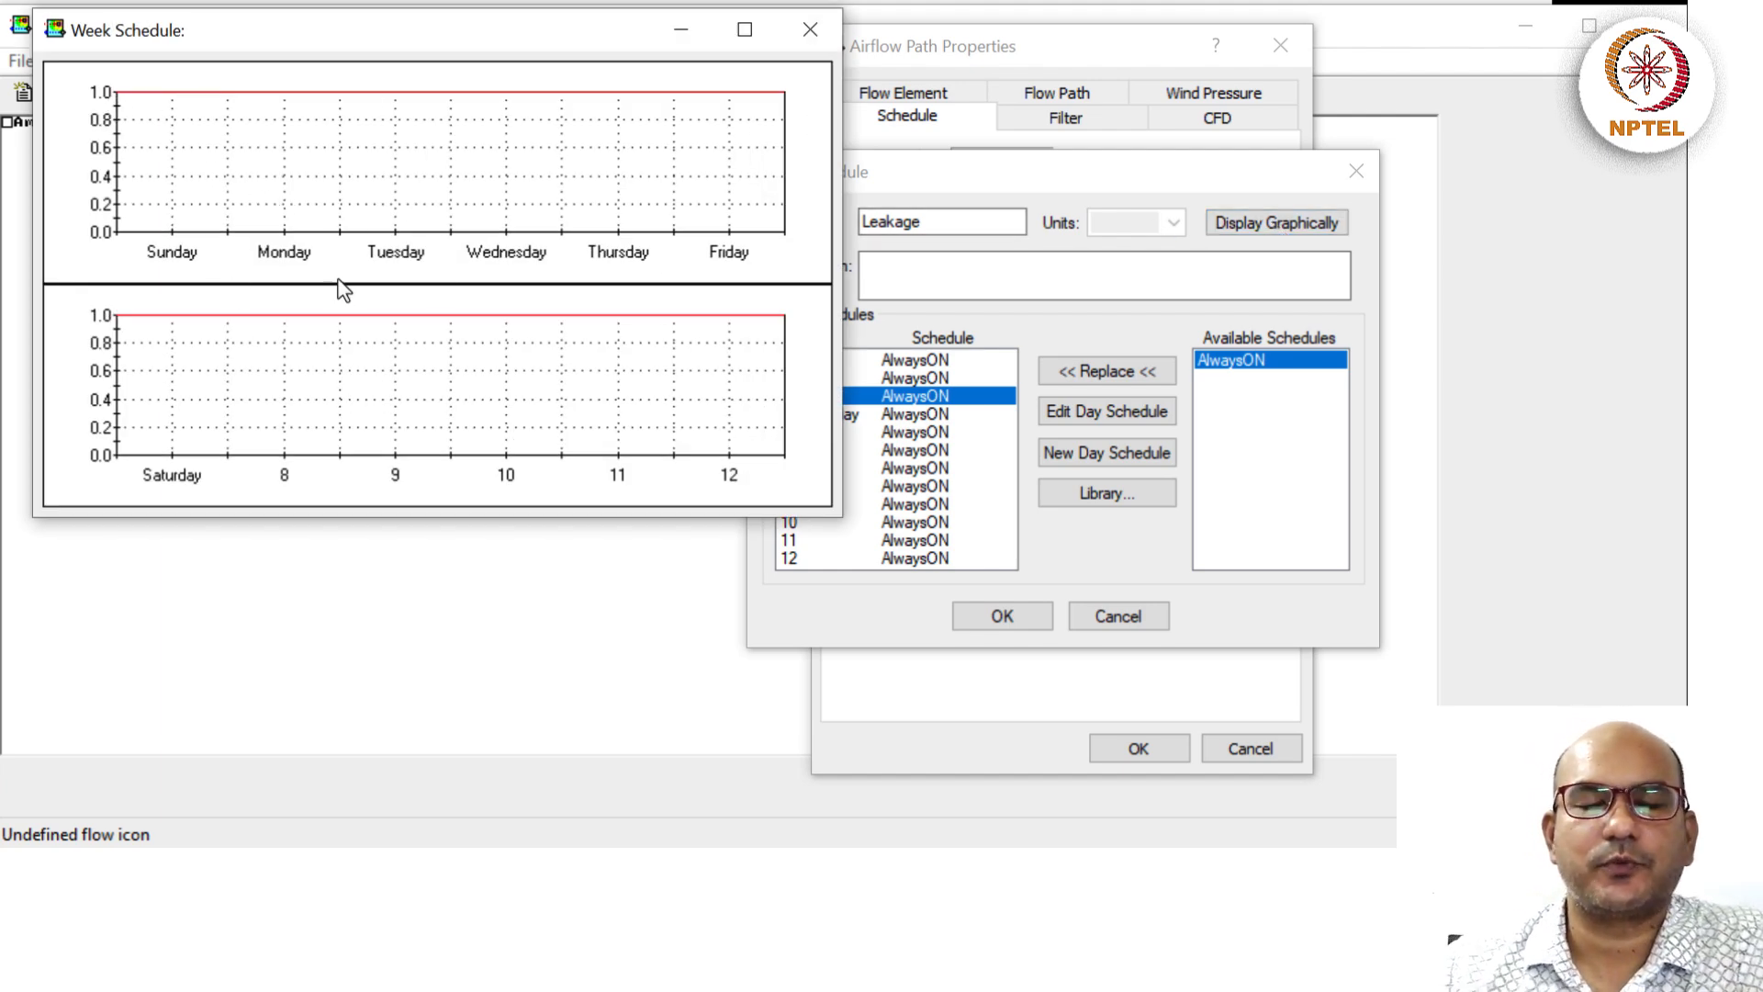
left_click(810, 29)
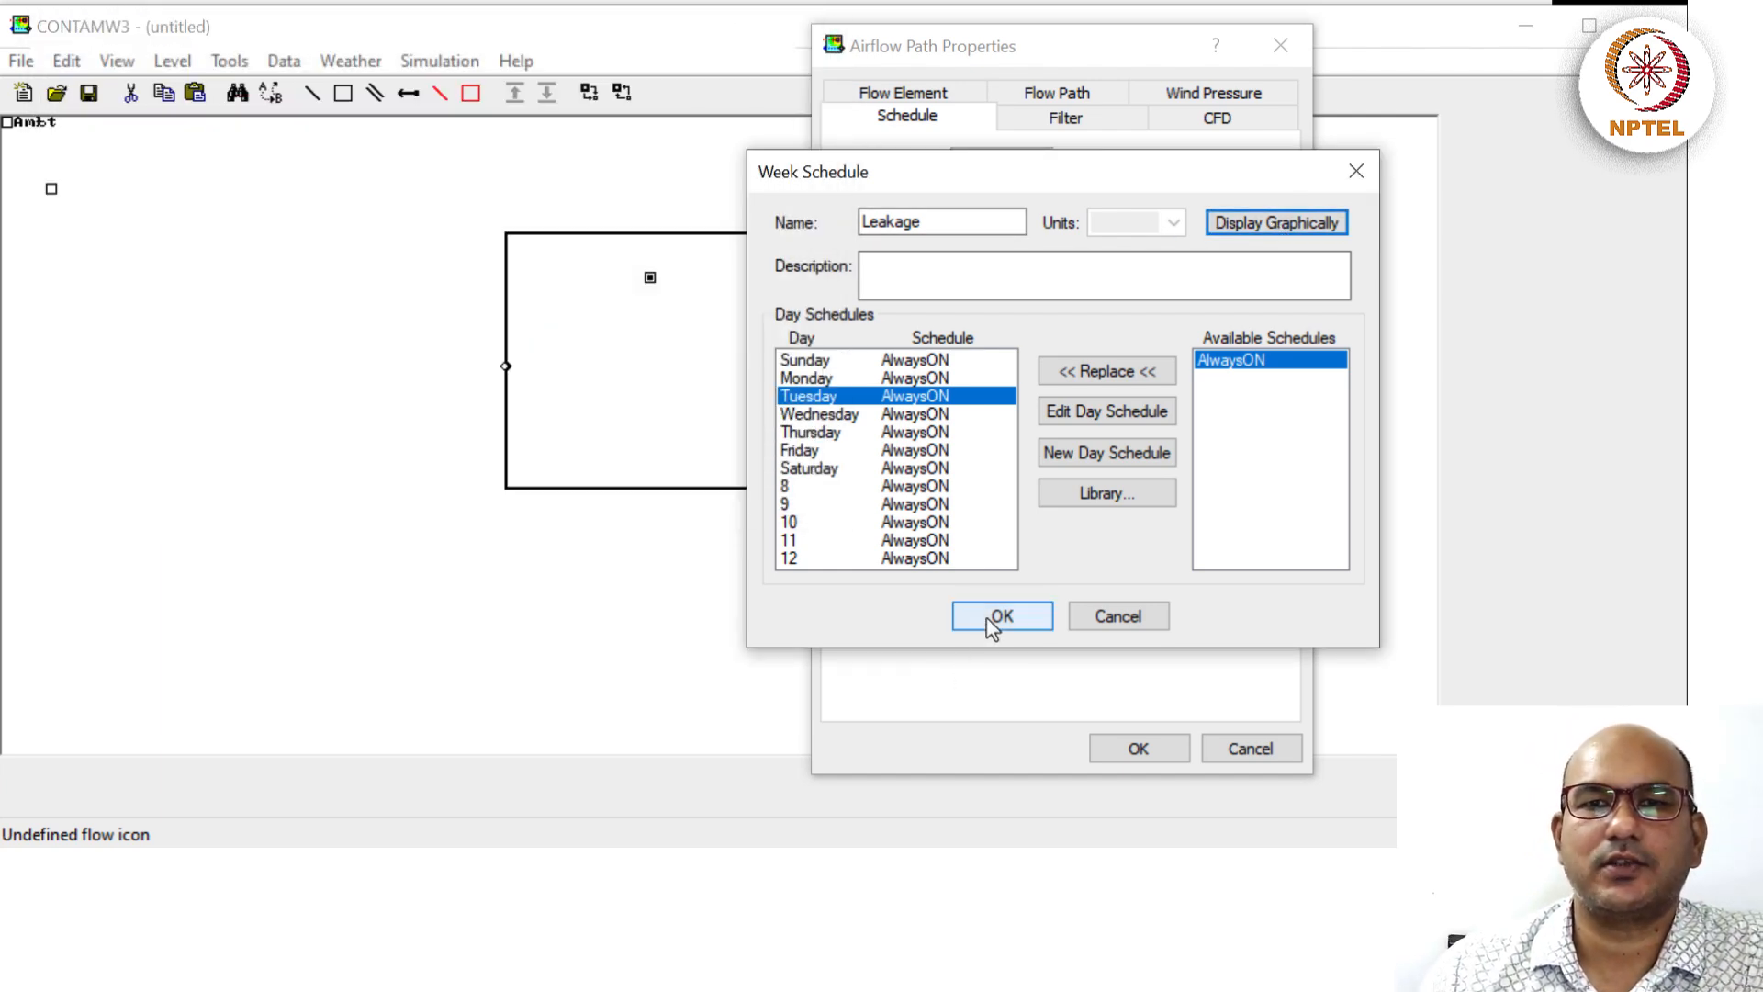
left_click(991, 621)
left_click(1040, 124)
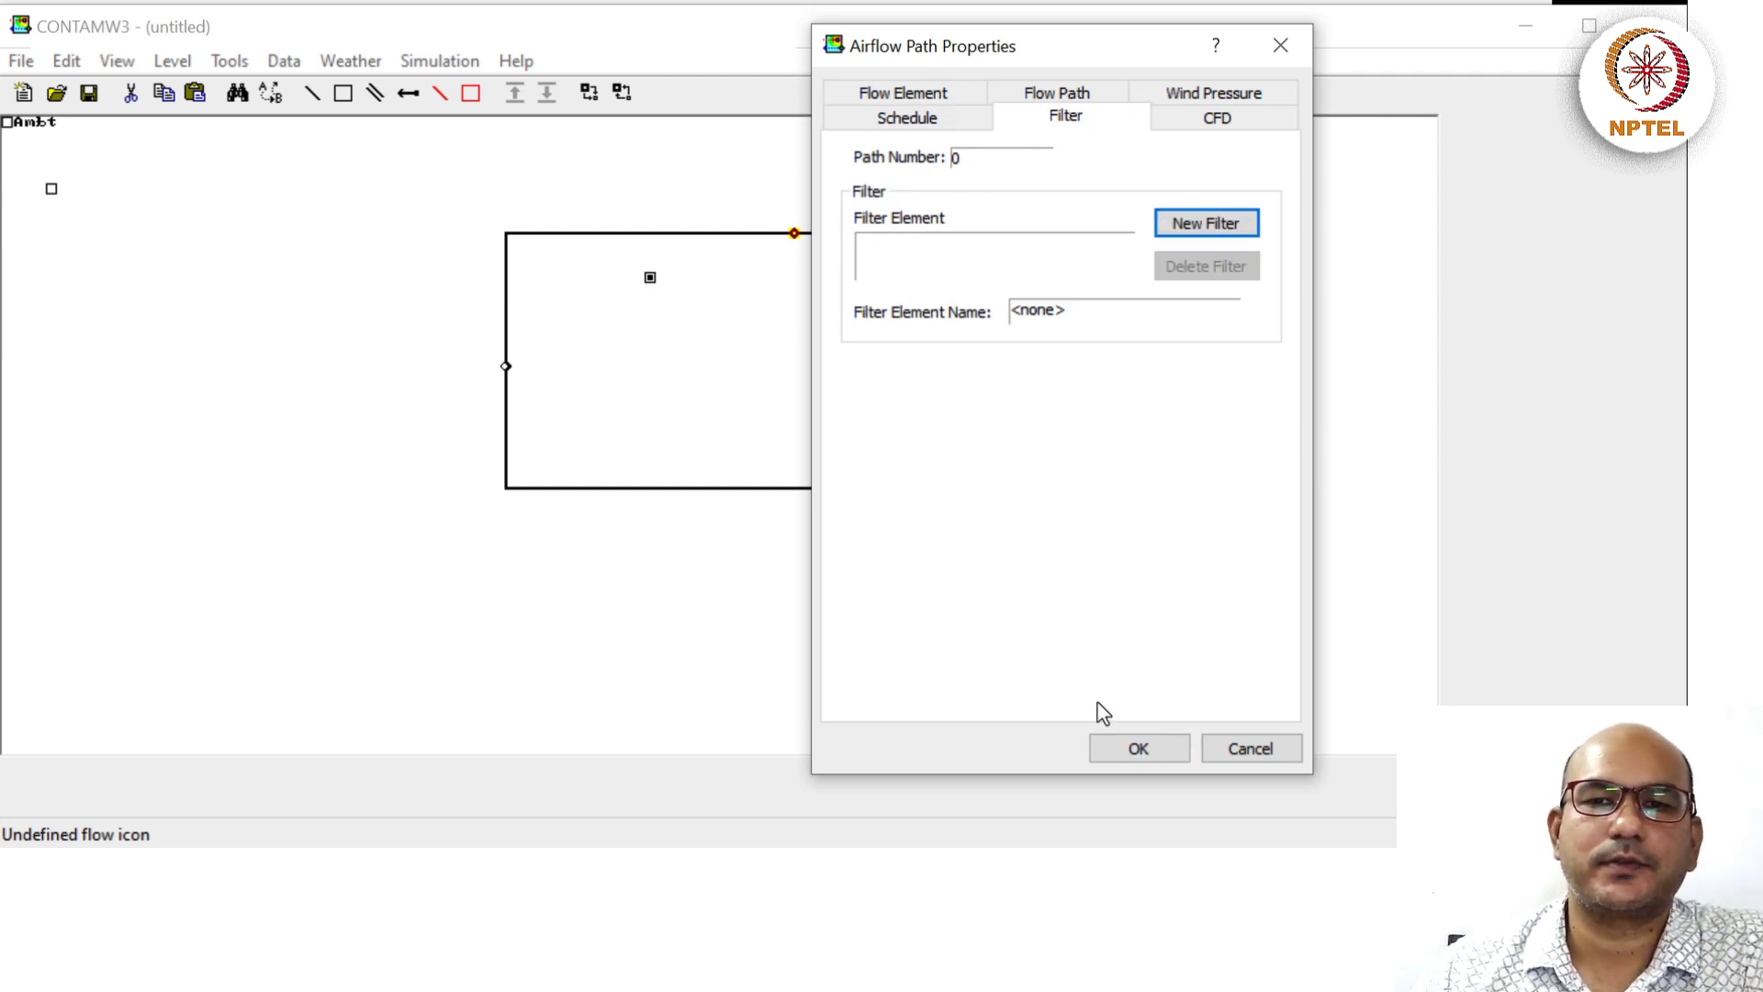
Confirm the properties, leaving Path 3 with element Leakag and schedule Leakage.
left_click(1126, 757)
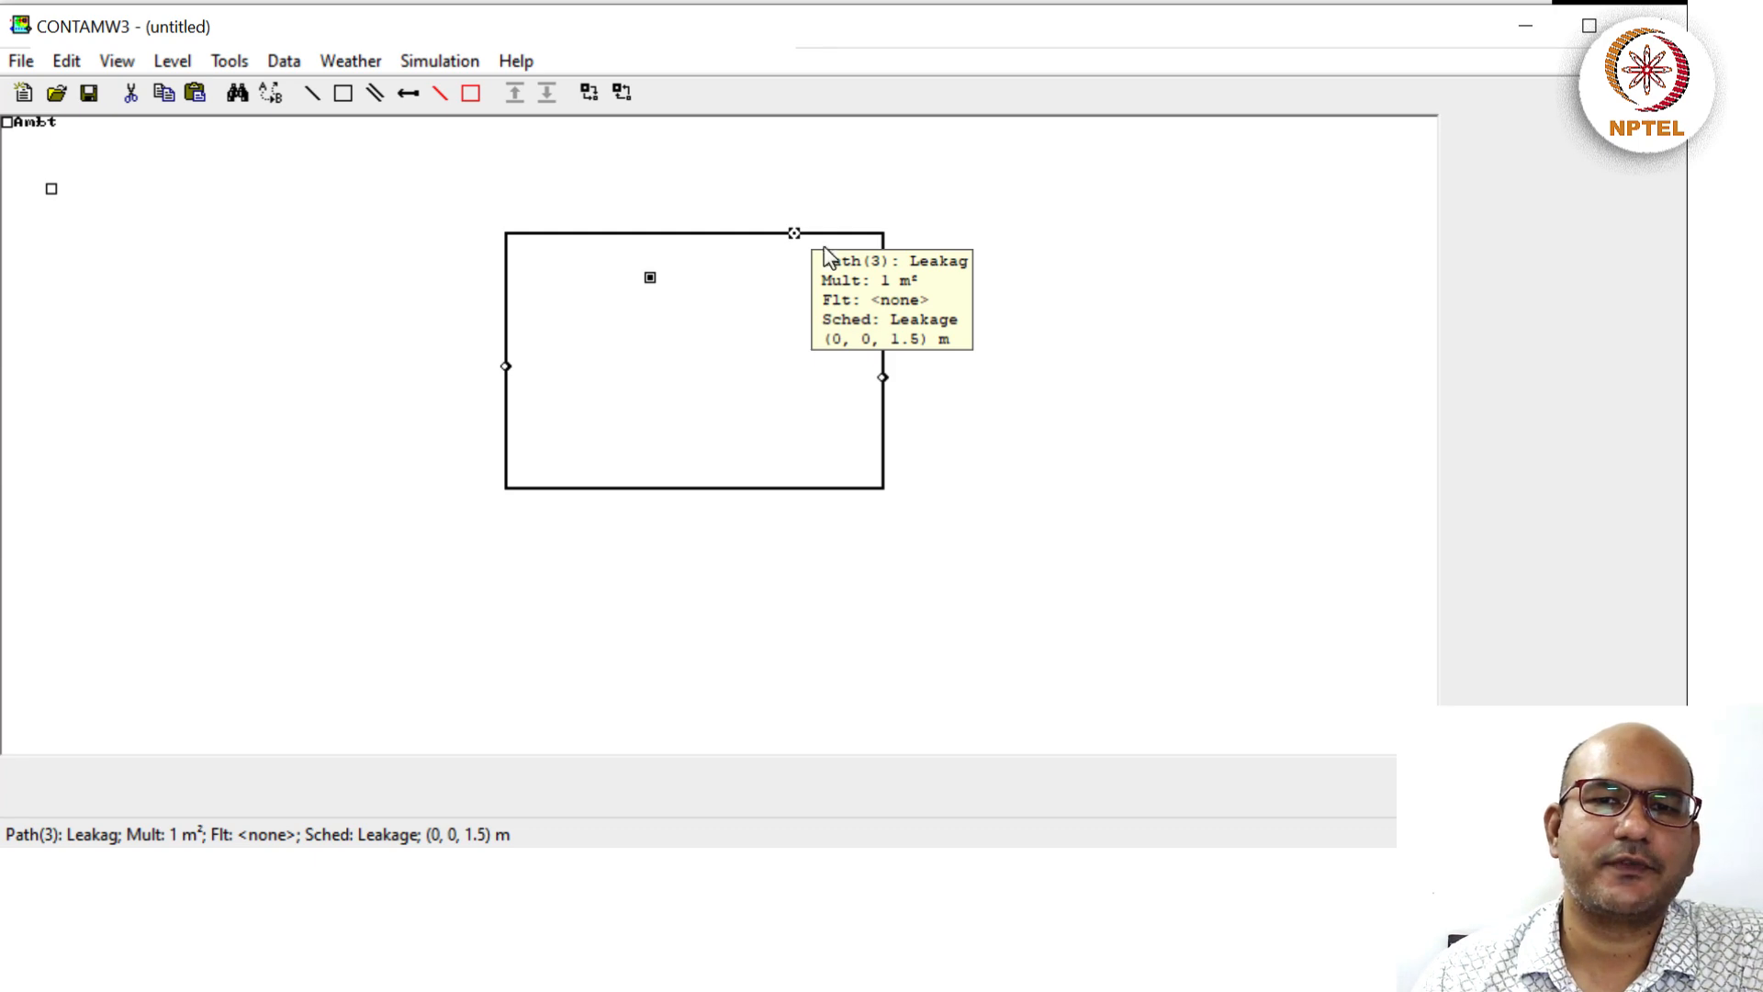
double_click(651, 279)
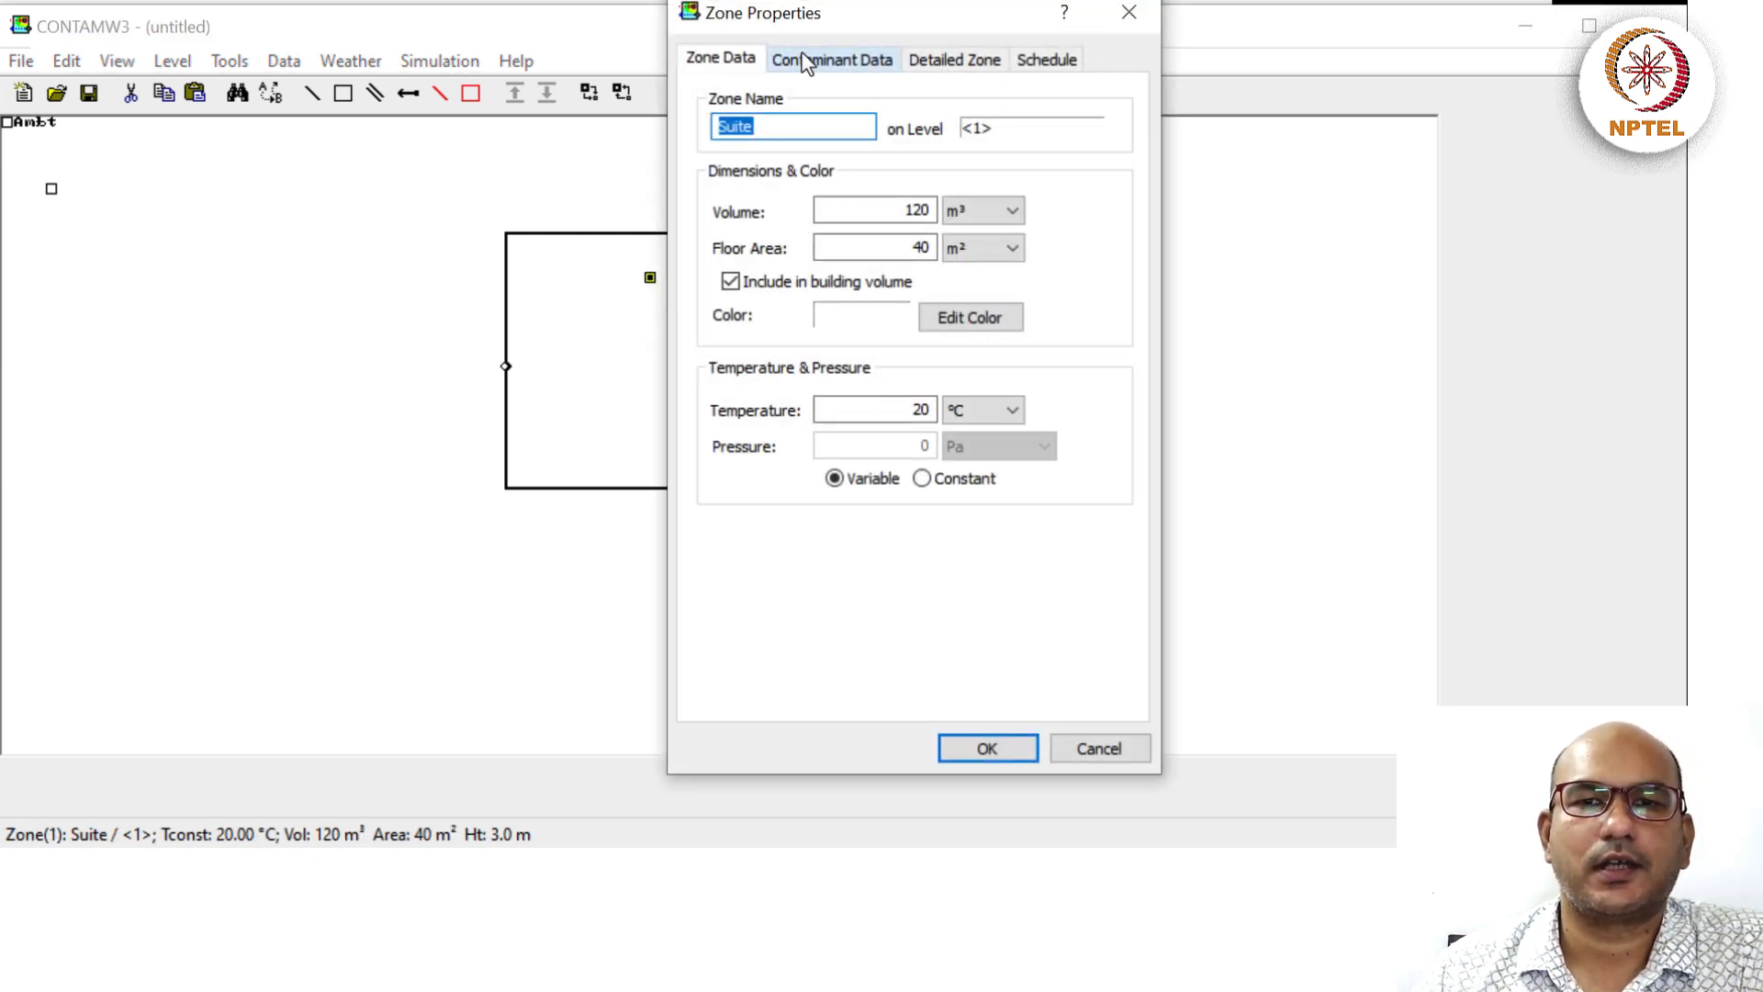
left_click(804, 60)
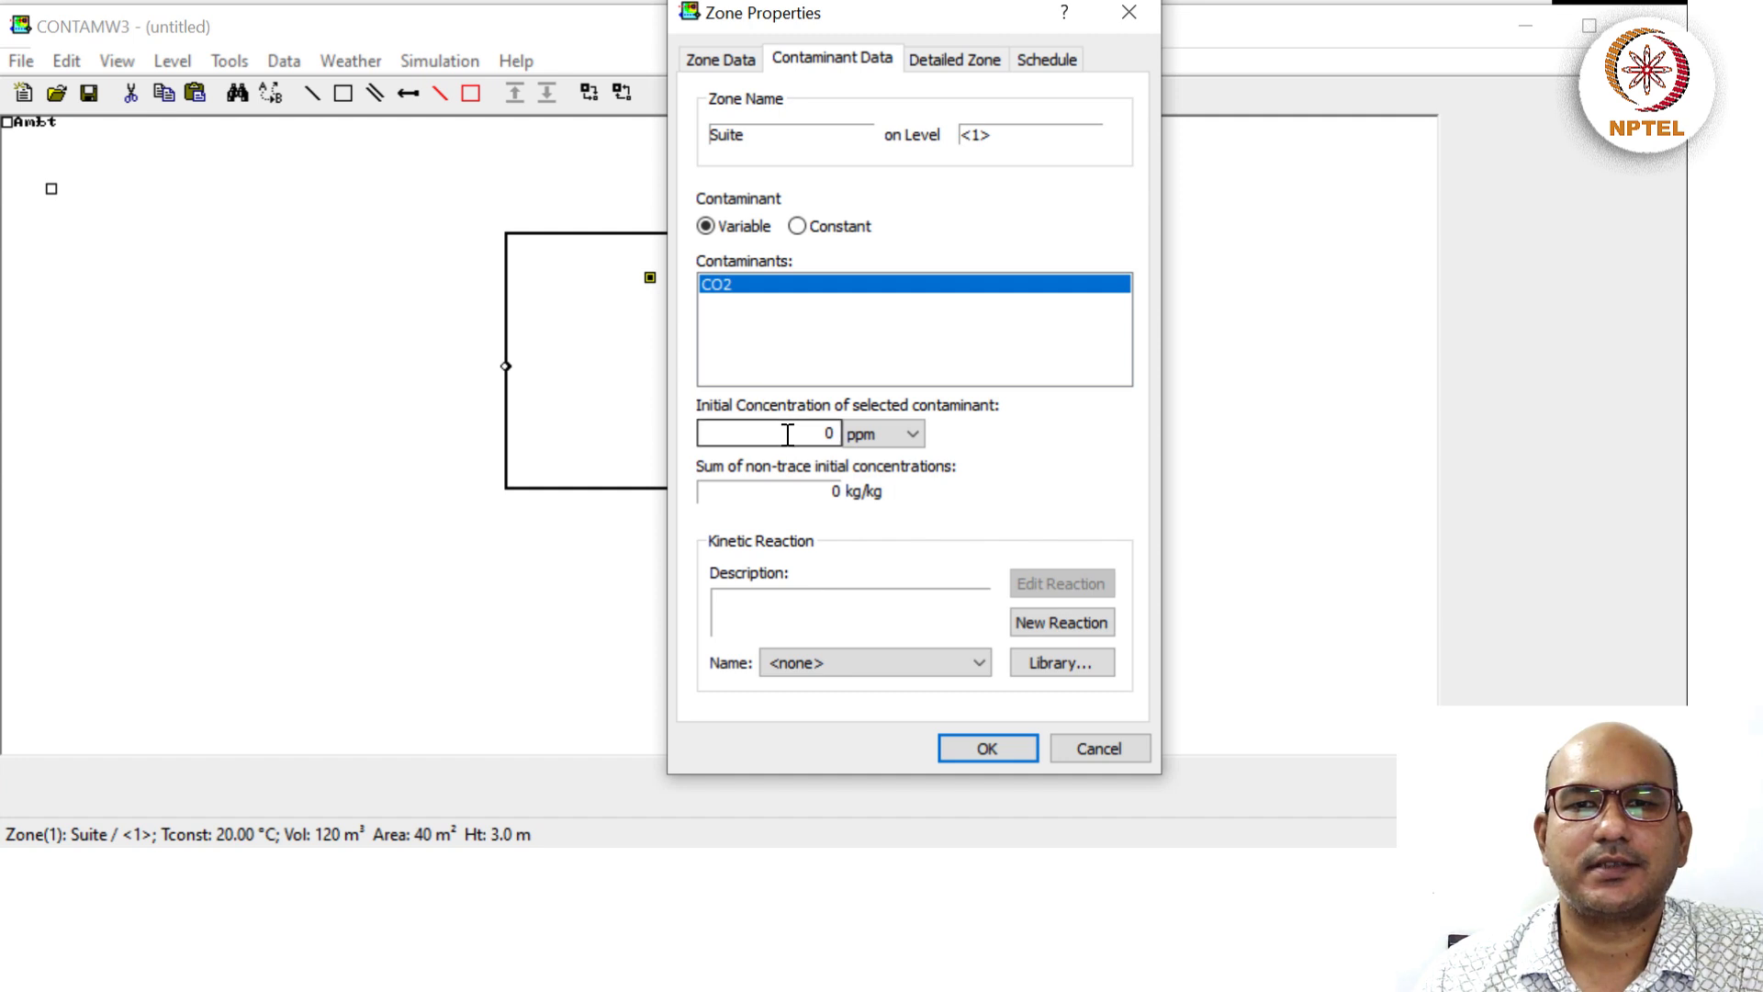
left_click(987, 748)
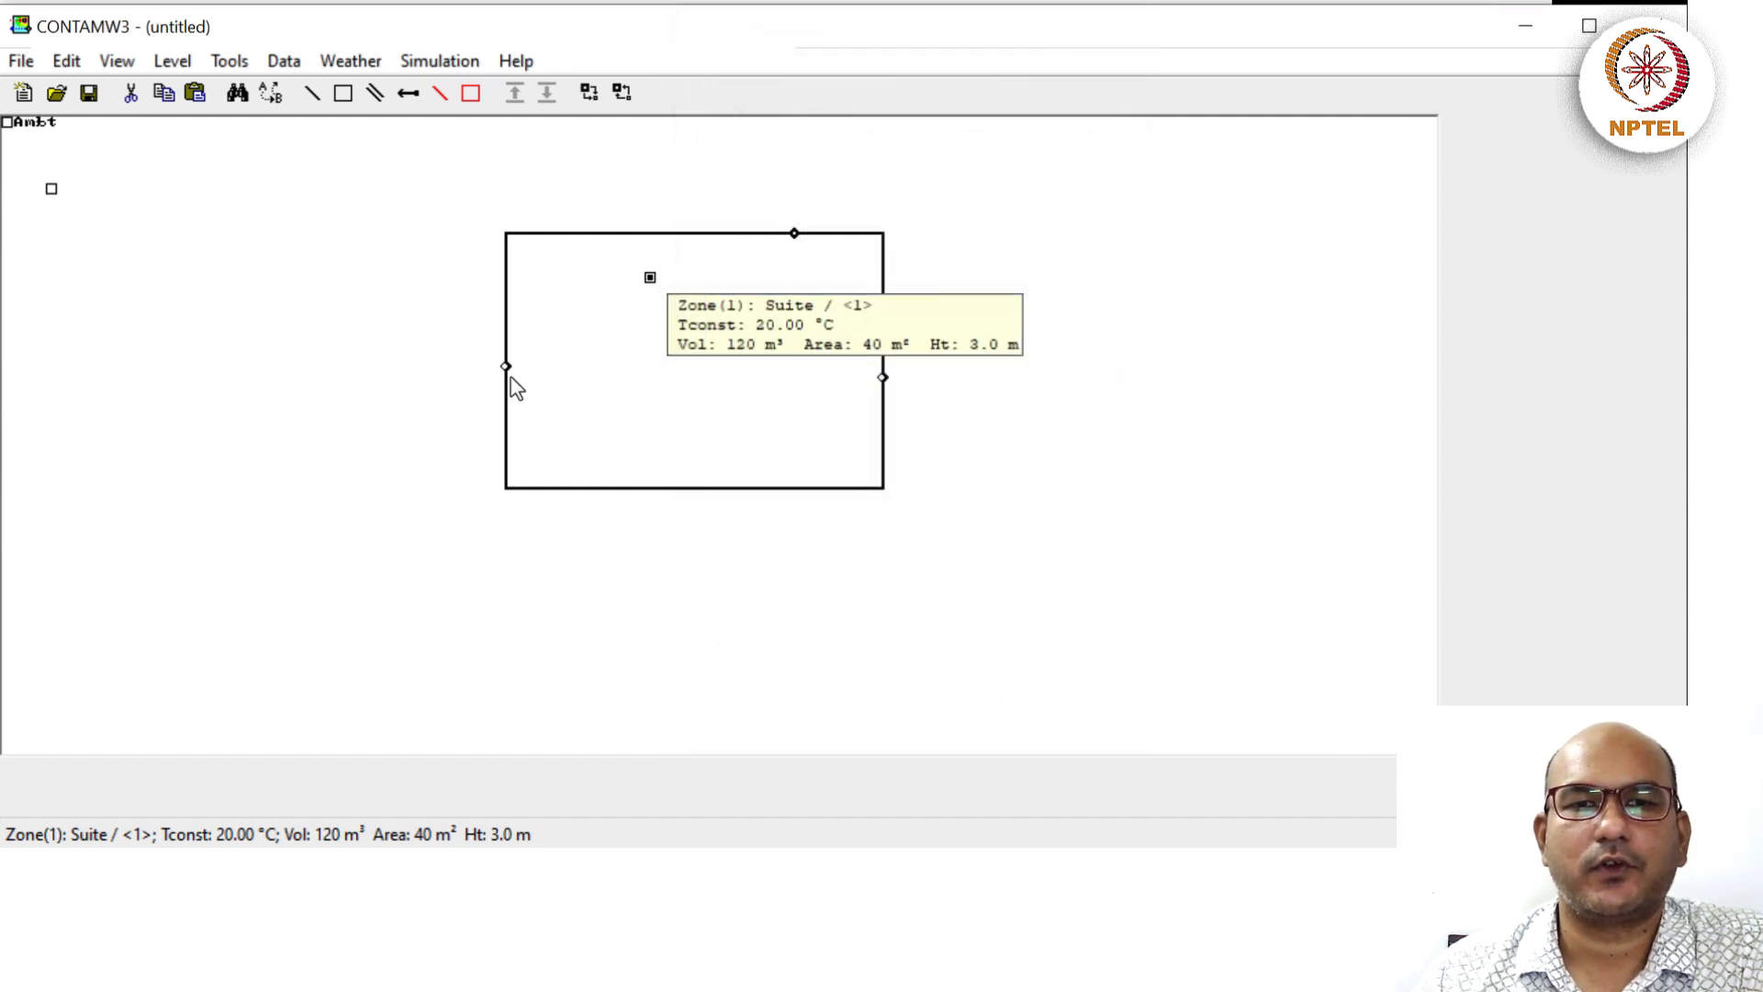
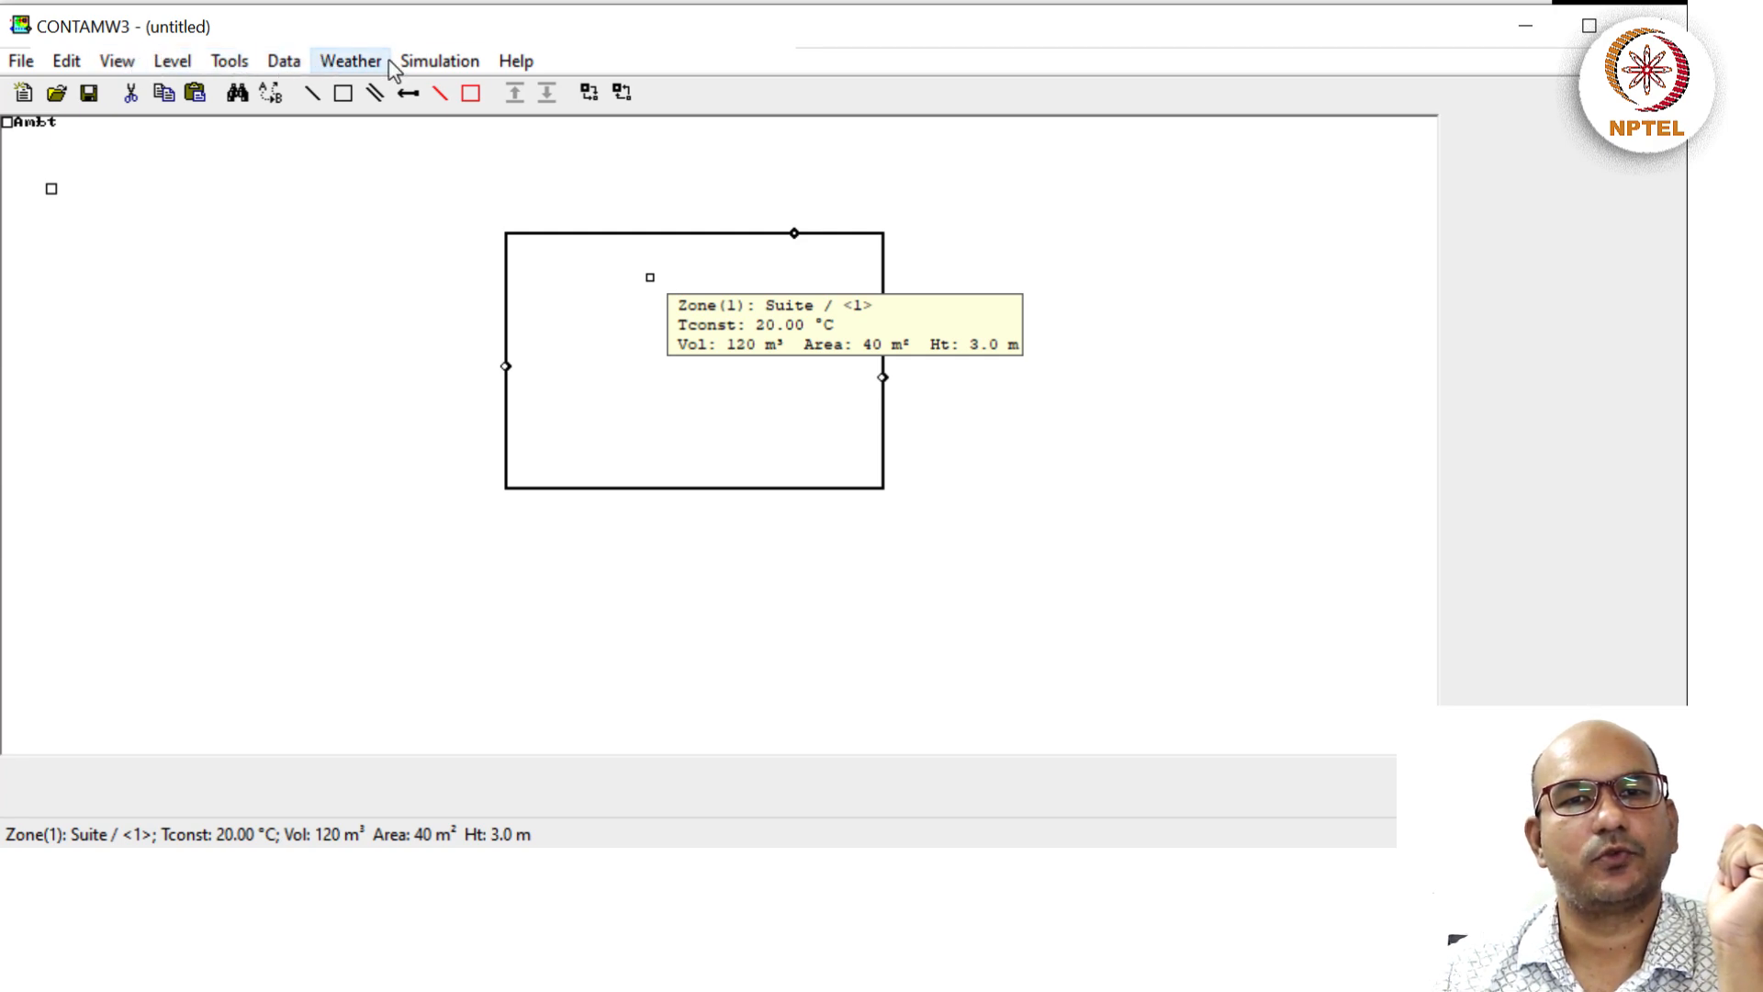
Make airflow and contaminant simulations transient, running Jan 1 through Jan 7, then check the weather settings.
left_click(440, 62)
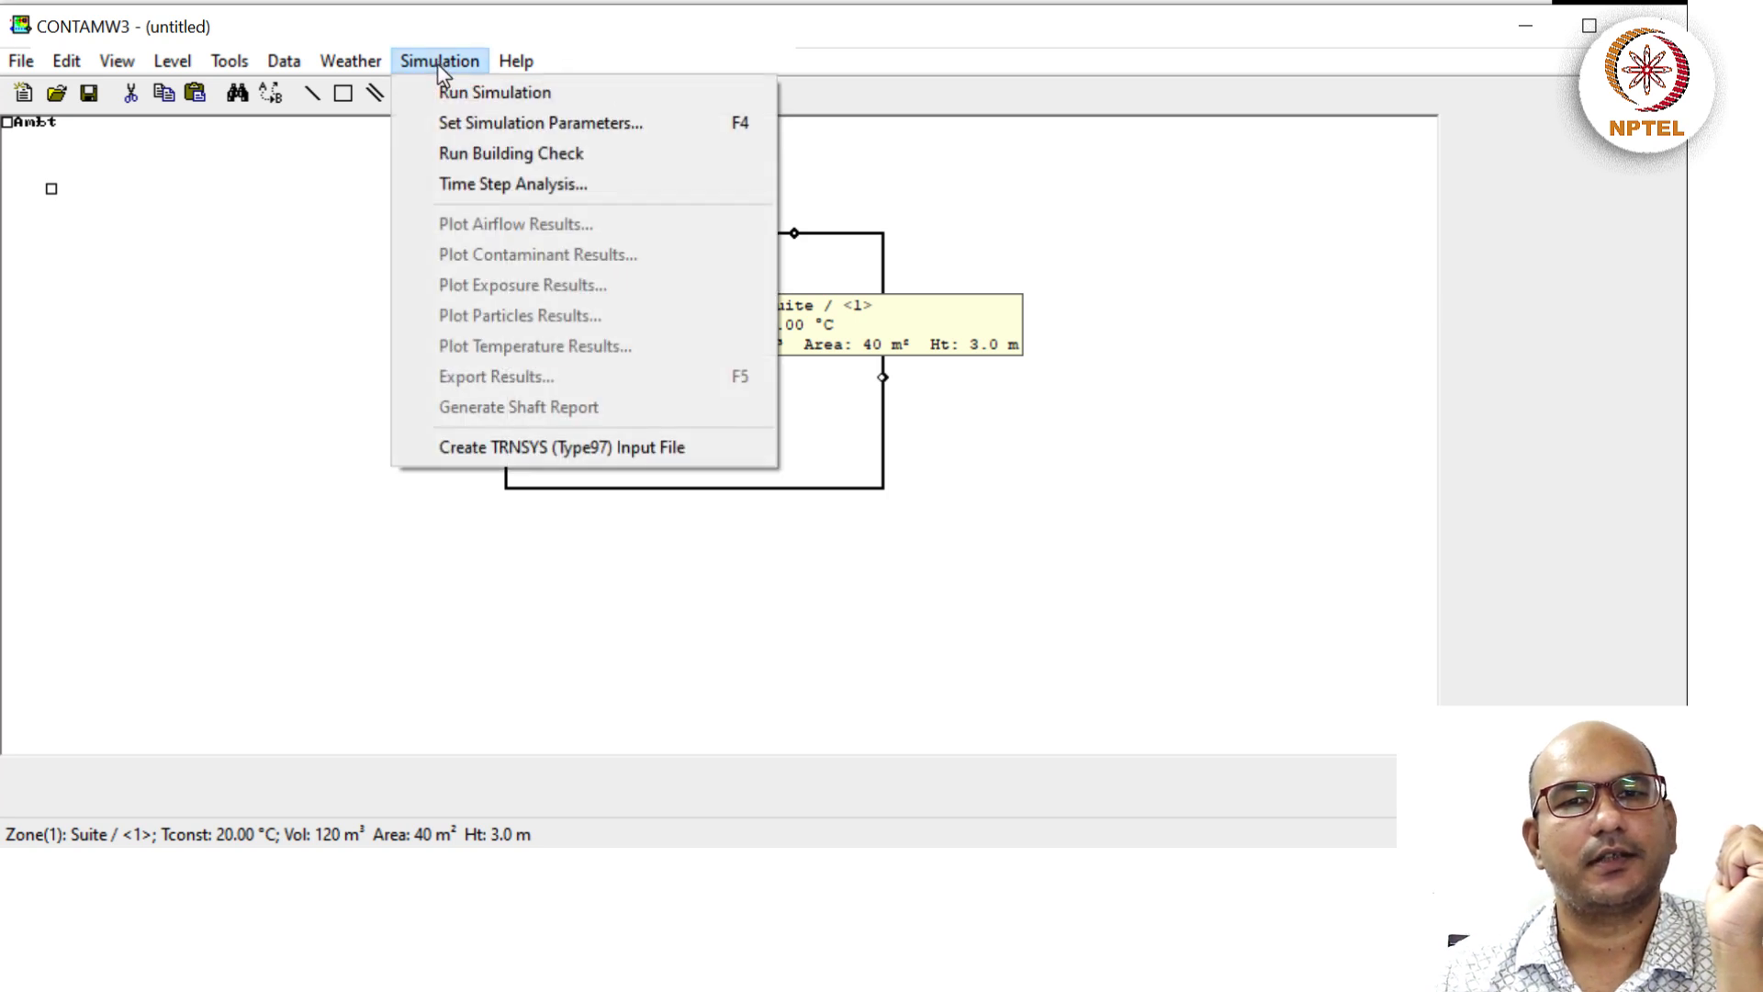
left_click(503, 125)
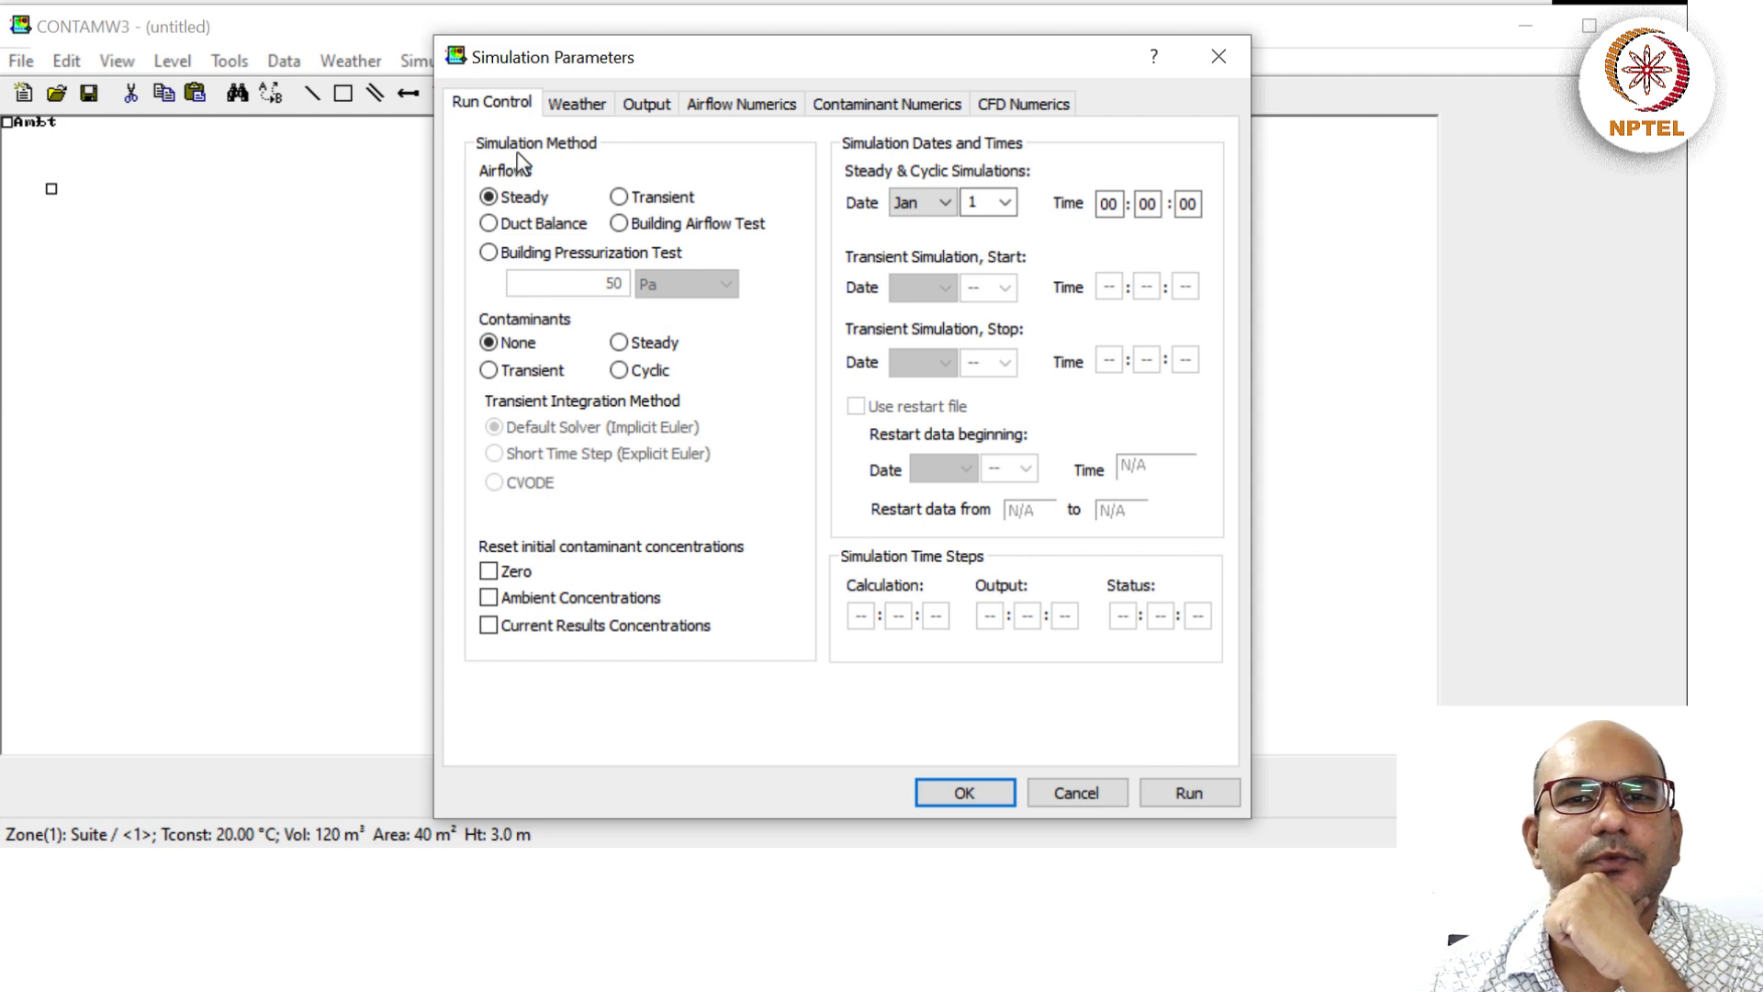
left_click(617, 198)
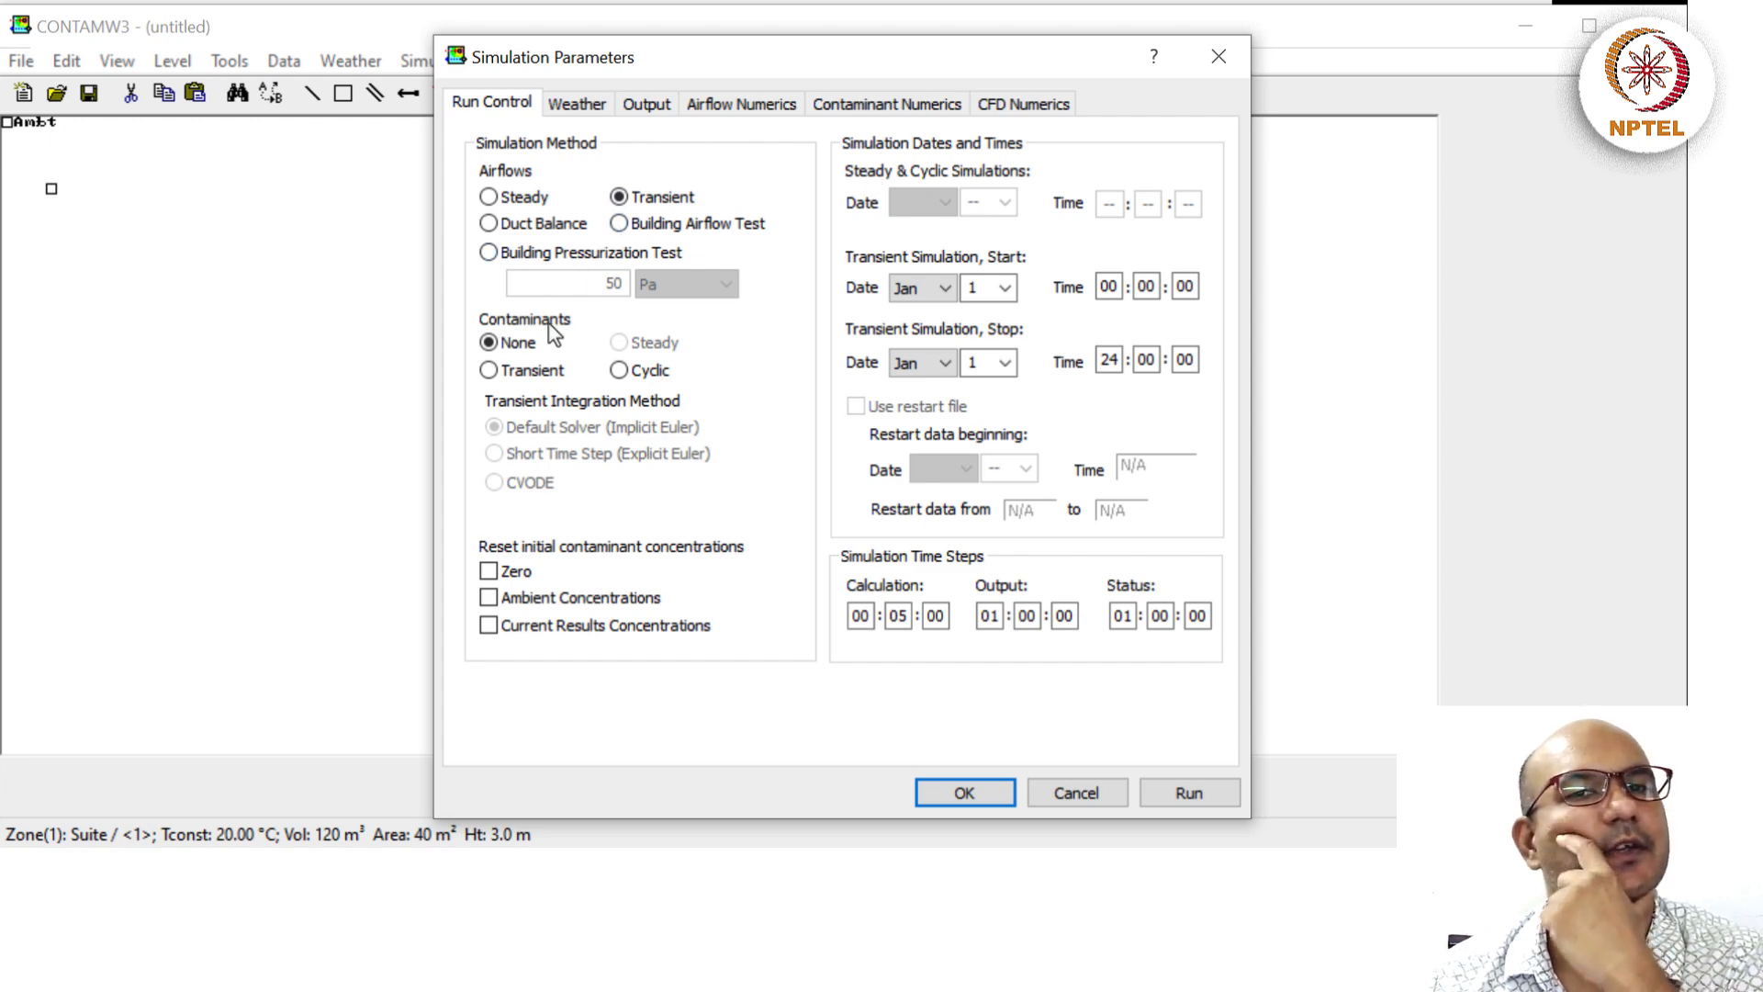
left_click(490, 372)
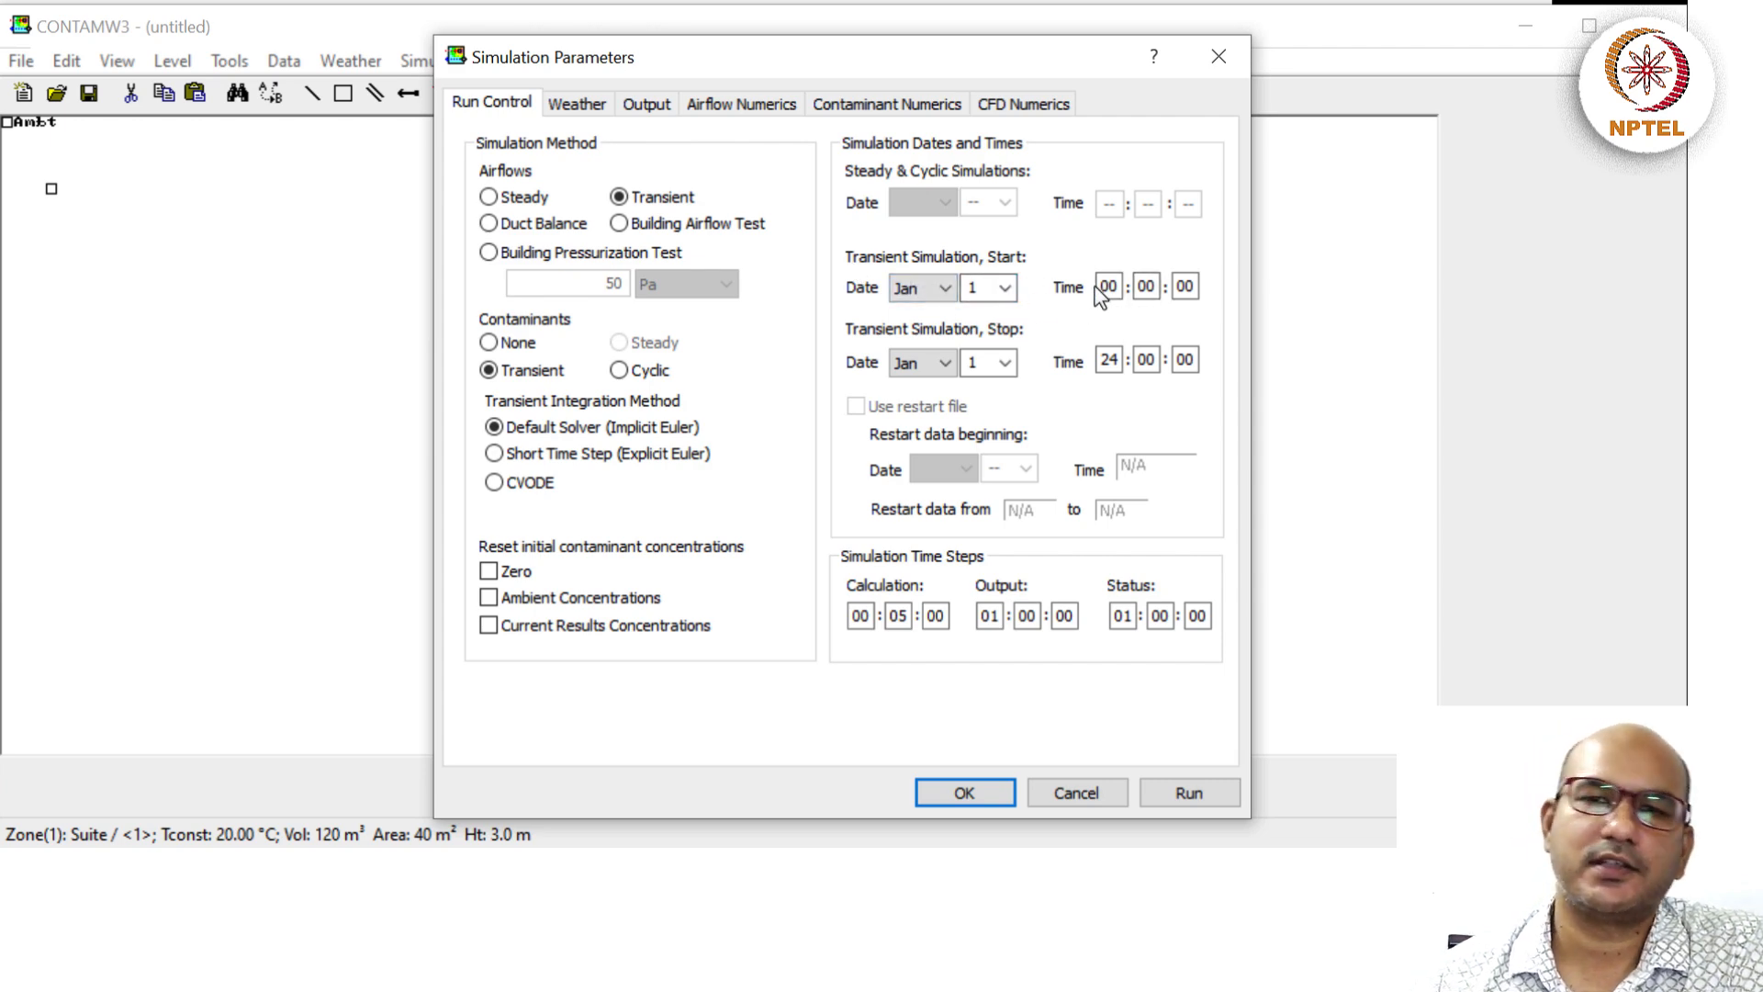
left_click(1005, 362)
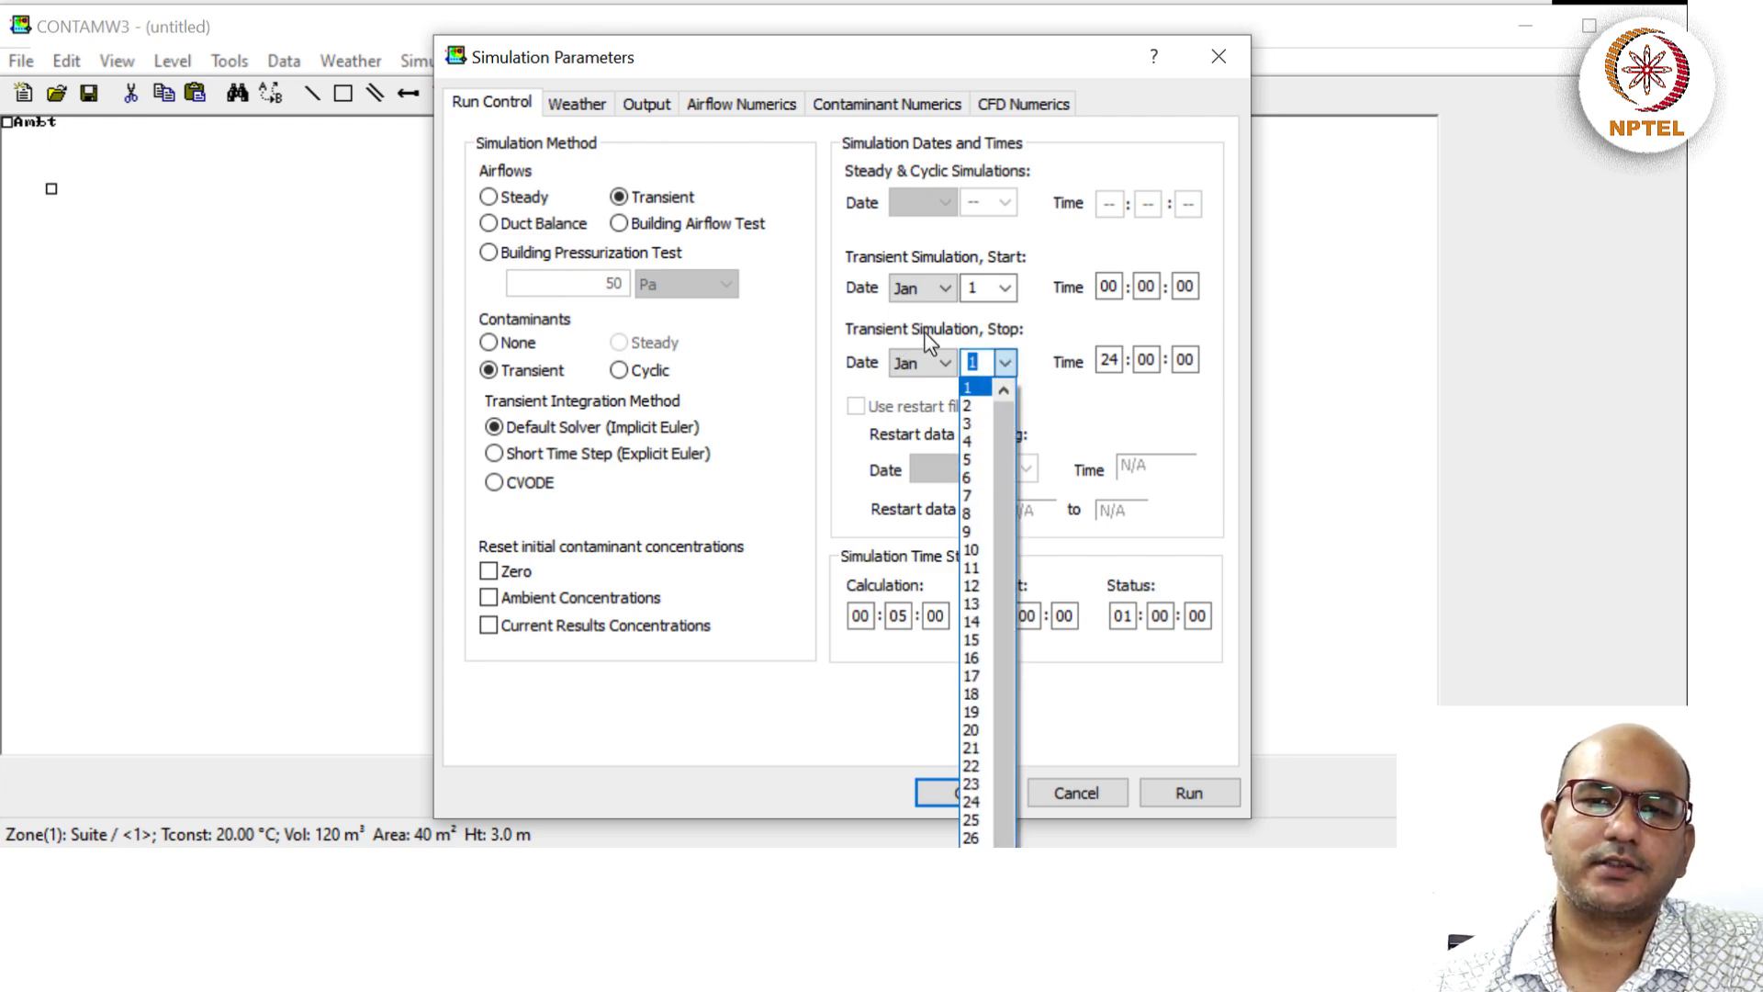
left_click(971, 495)
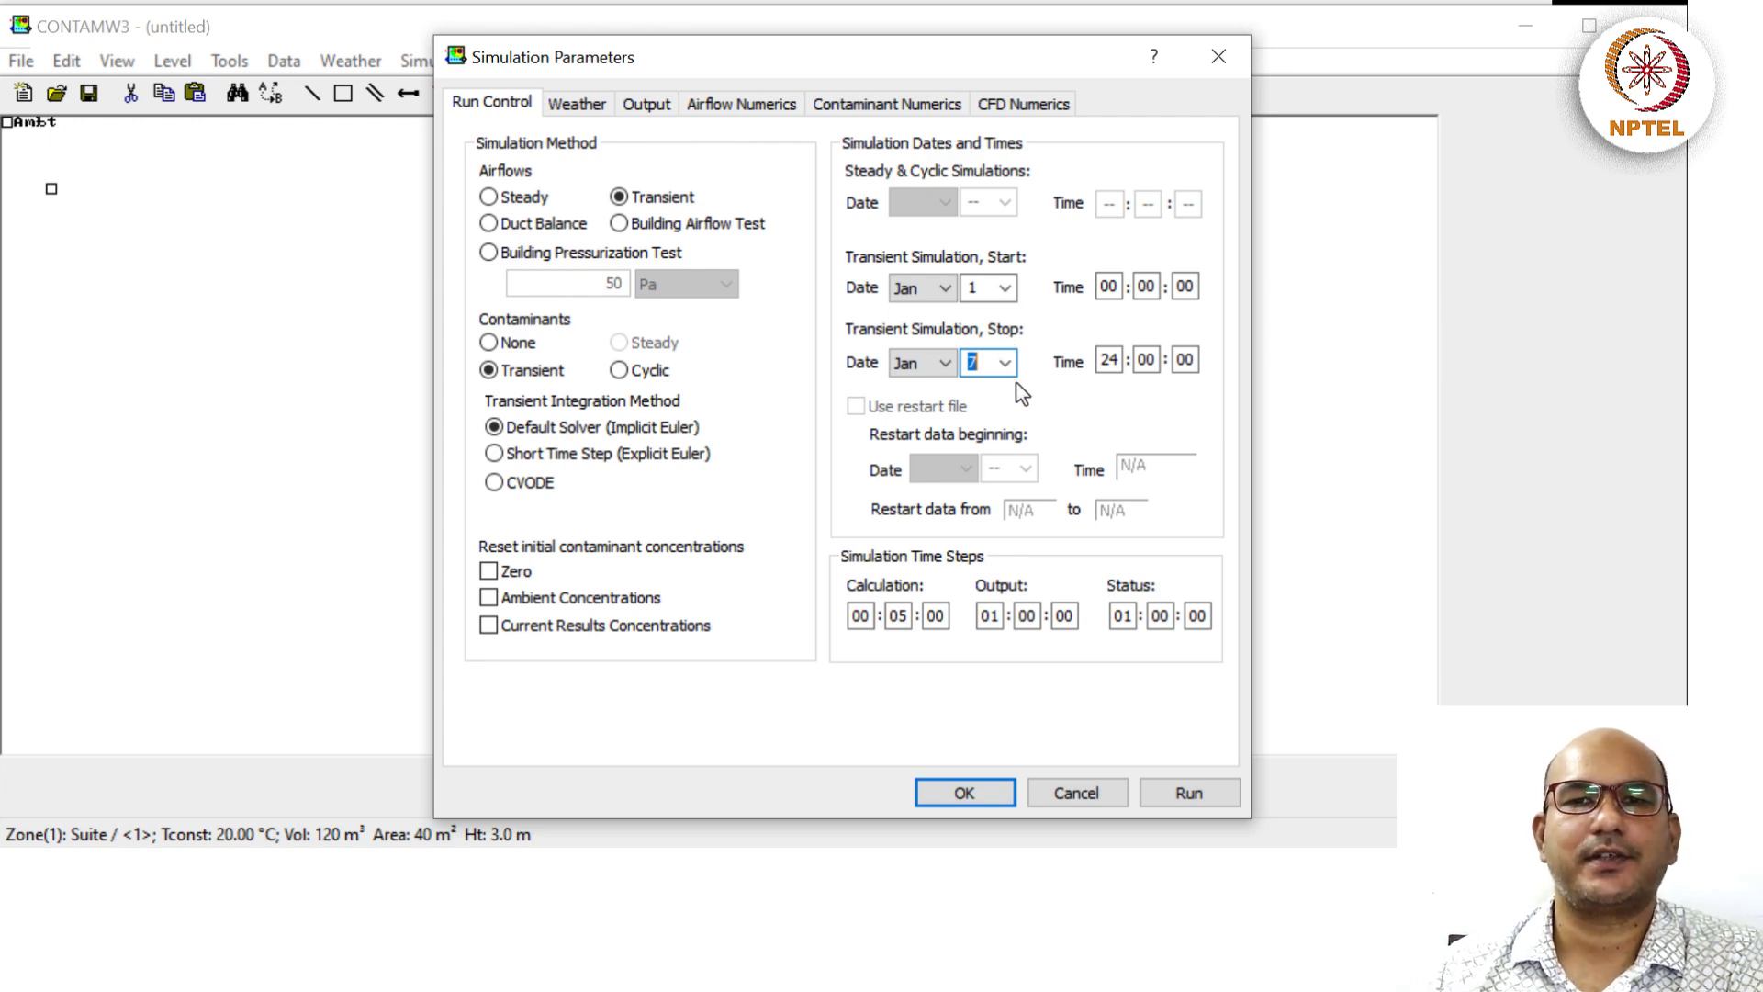
left_click(573, 108)
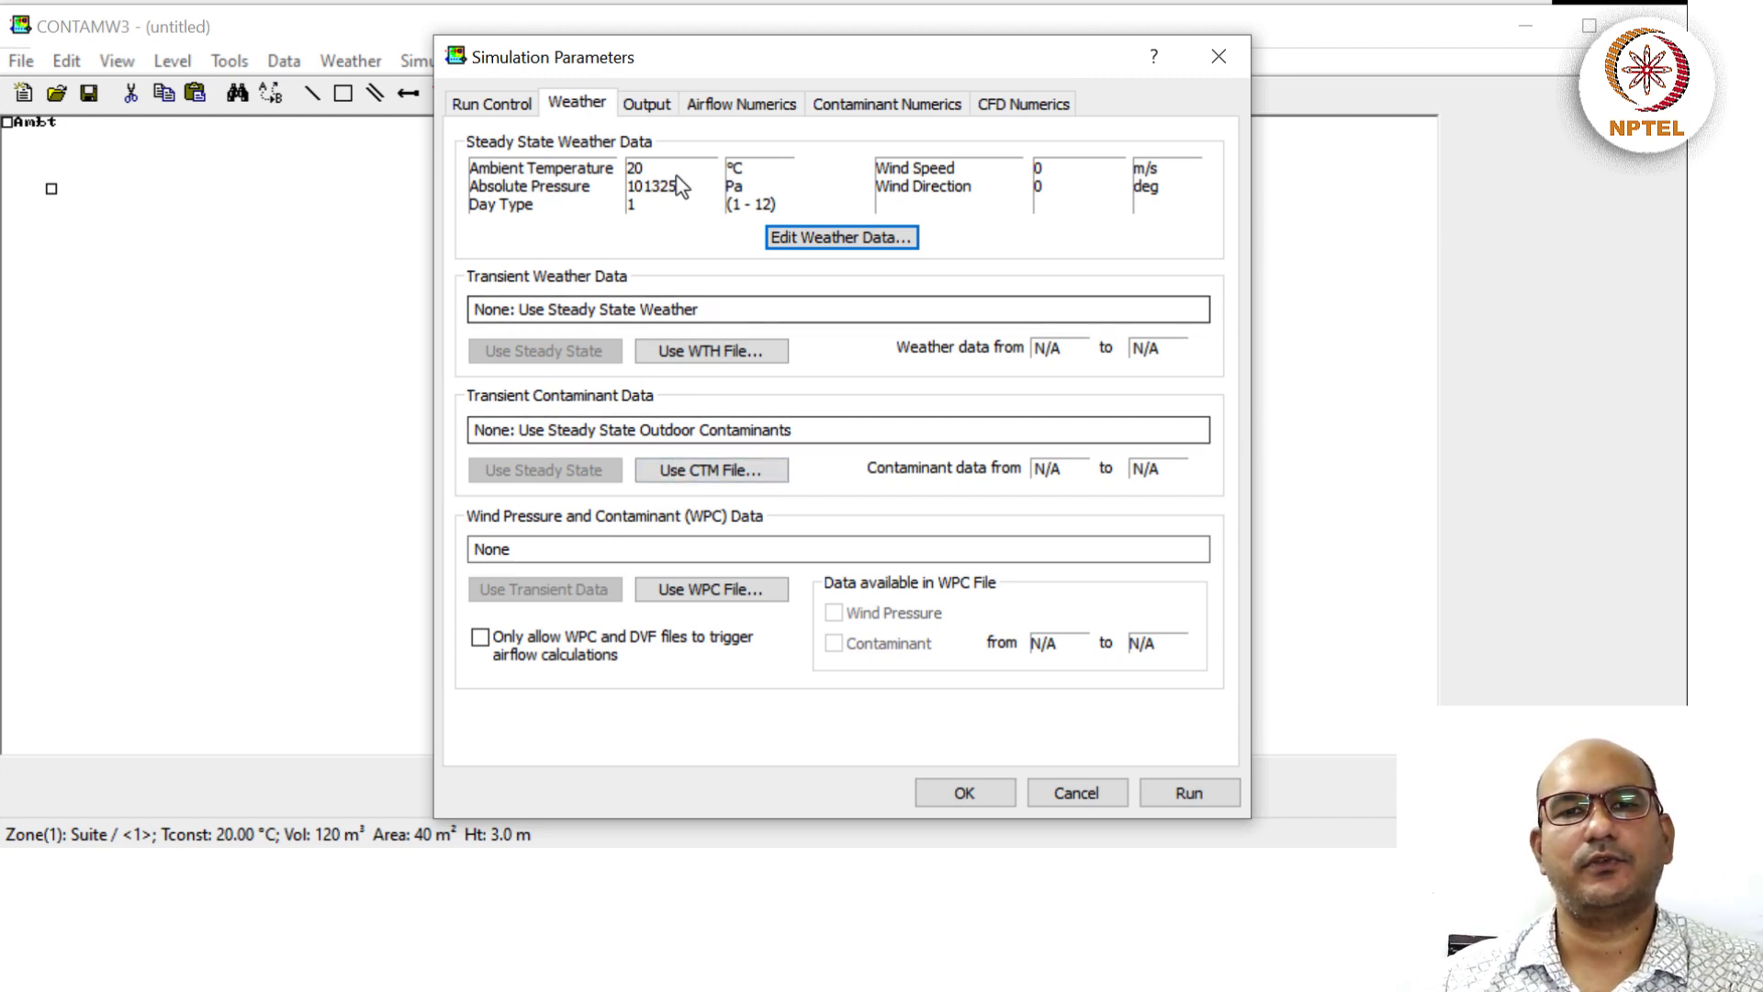
Review the Output, airflow, contaminant and CFD tabs, then accept the Jan 1–Jan 7 parameters.
left_click(646, 108)
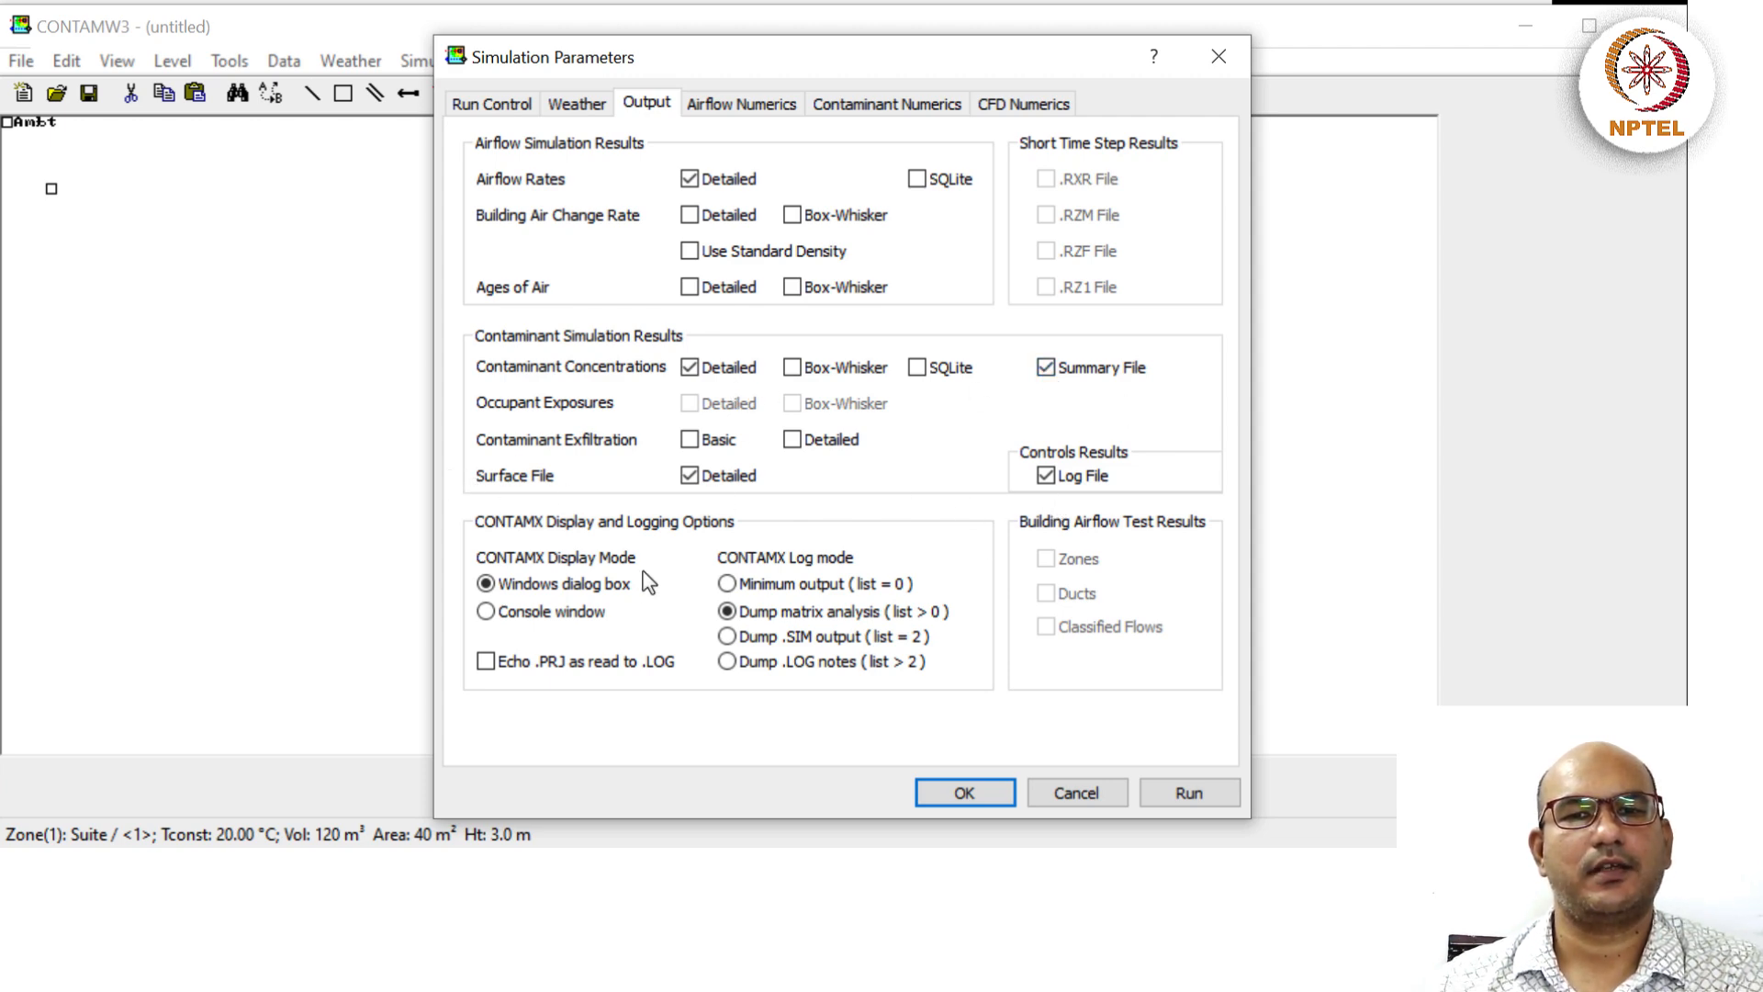
left_click(757, 101)
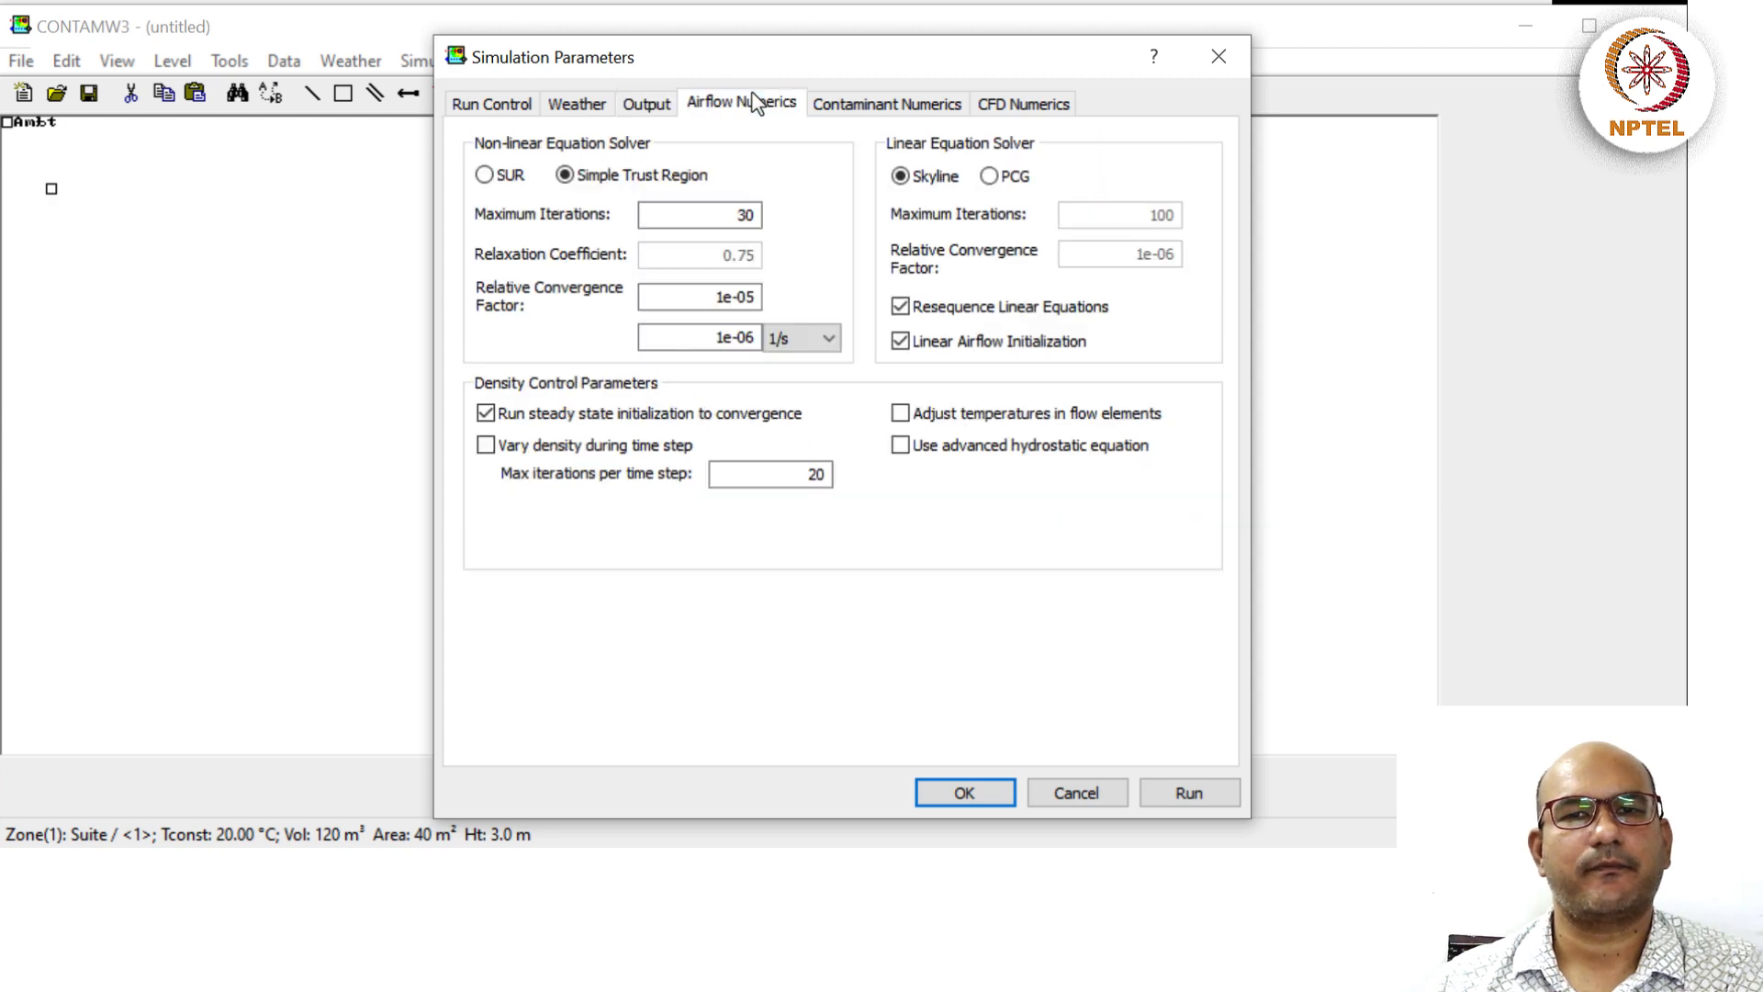
left_click(868, 105)
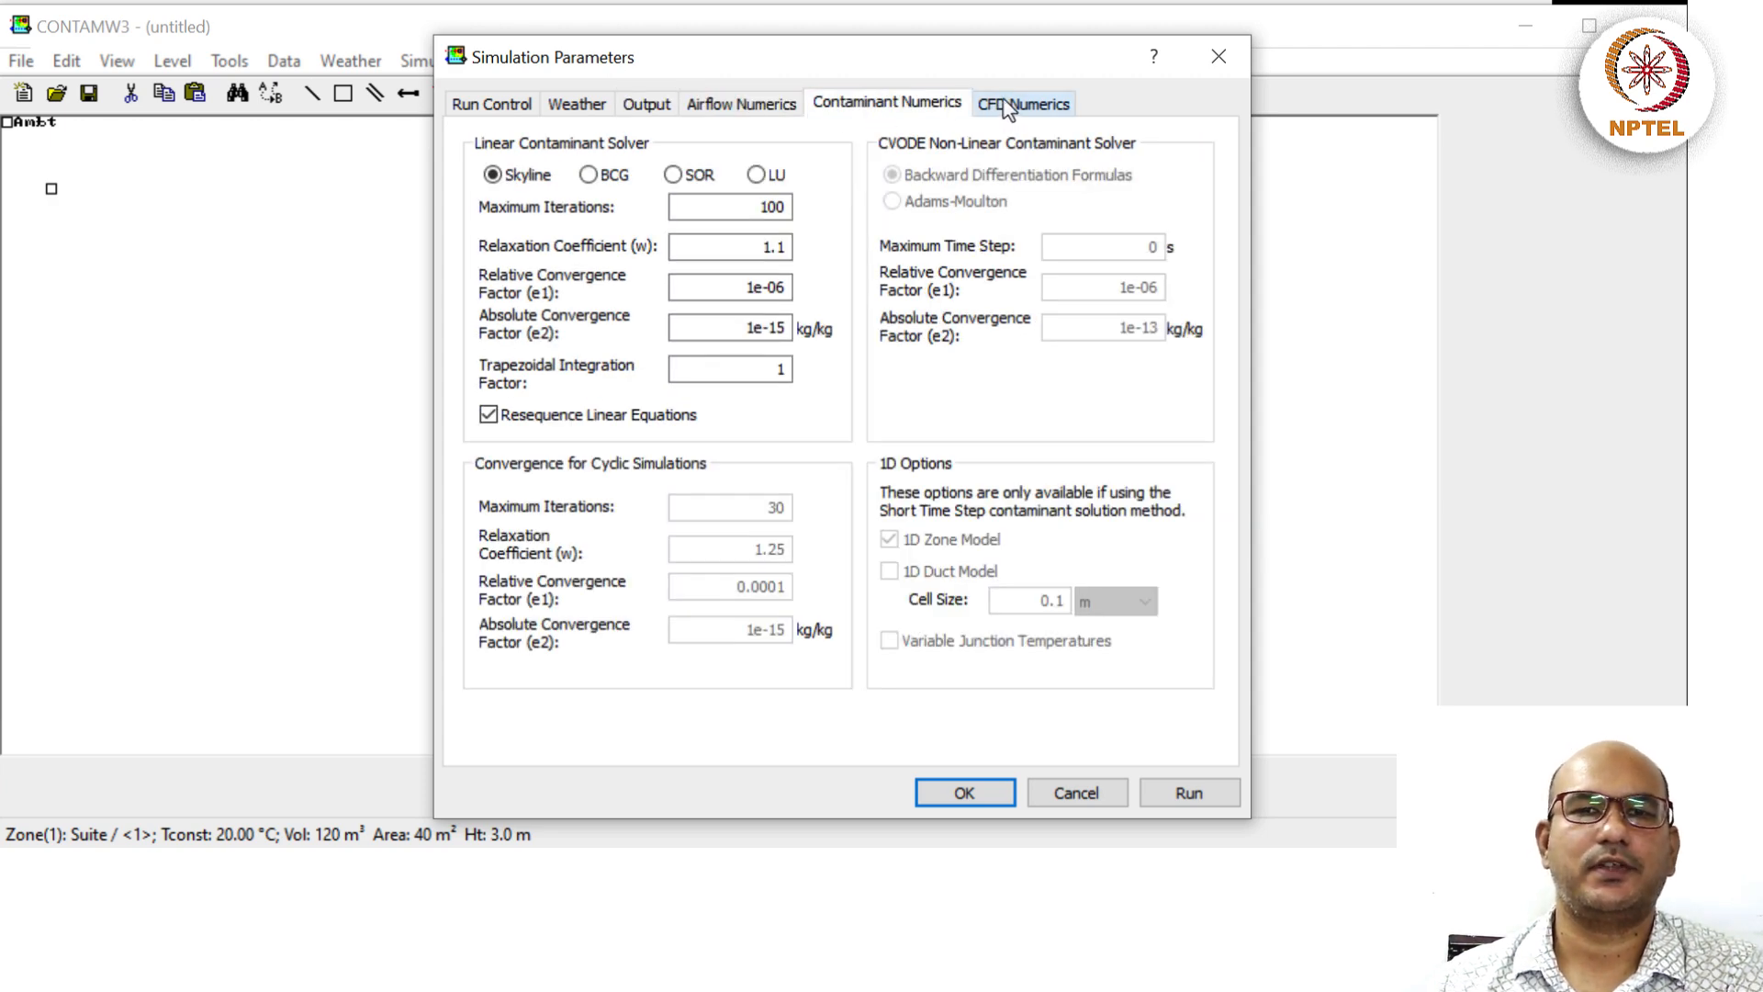
left_click(997, 105)
left_click(501, 107)
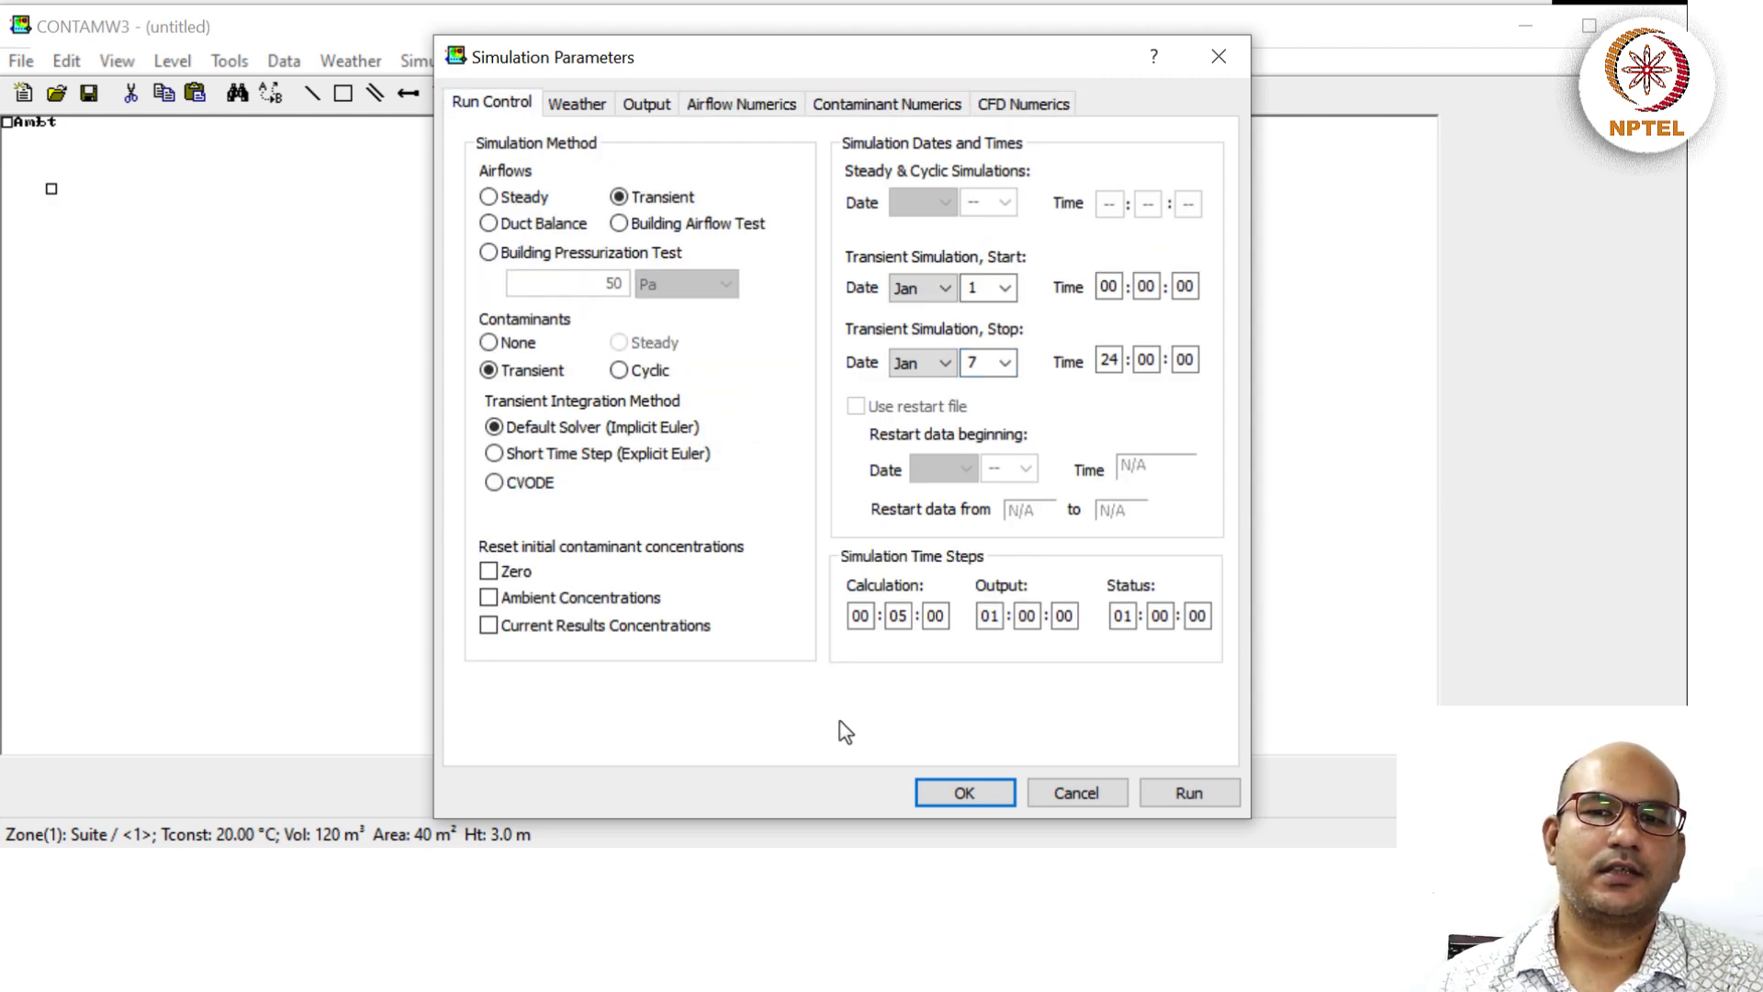
left_click(933, 793)
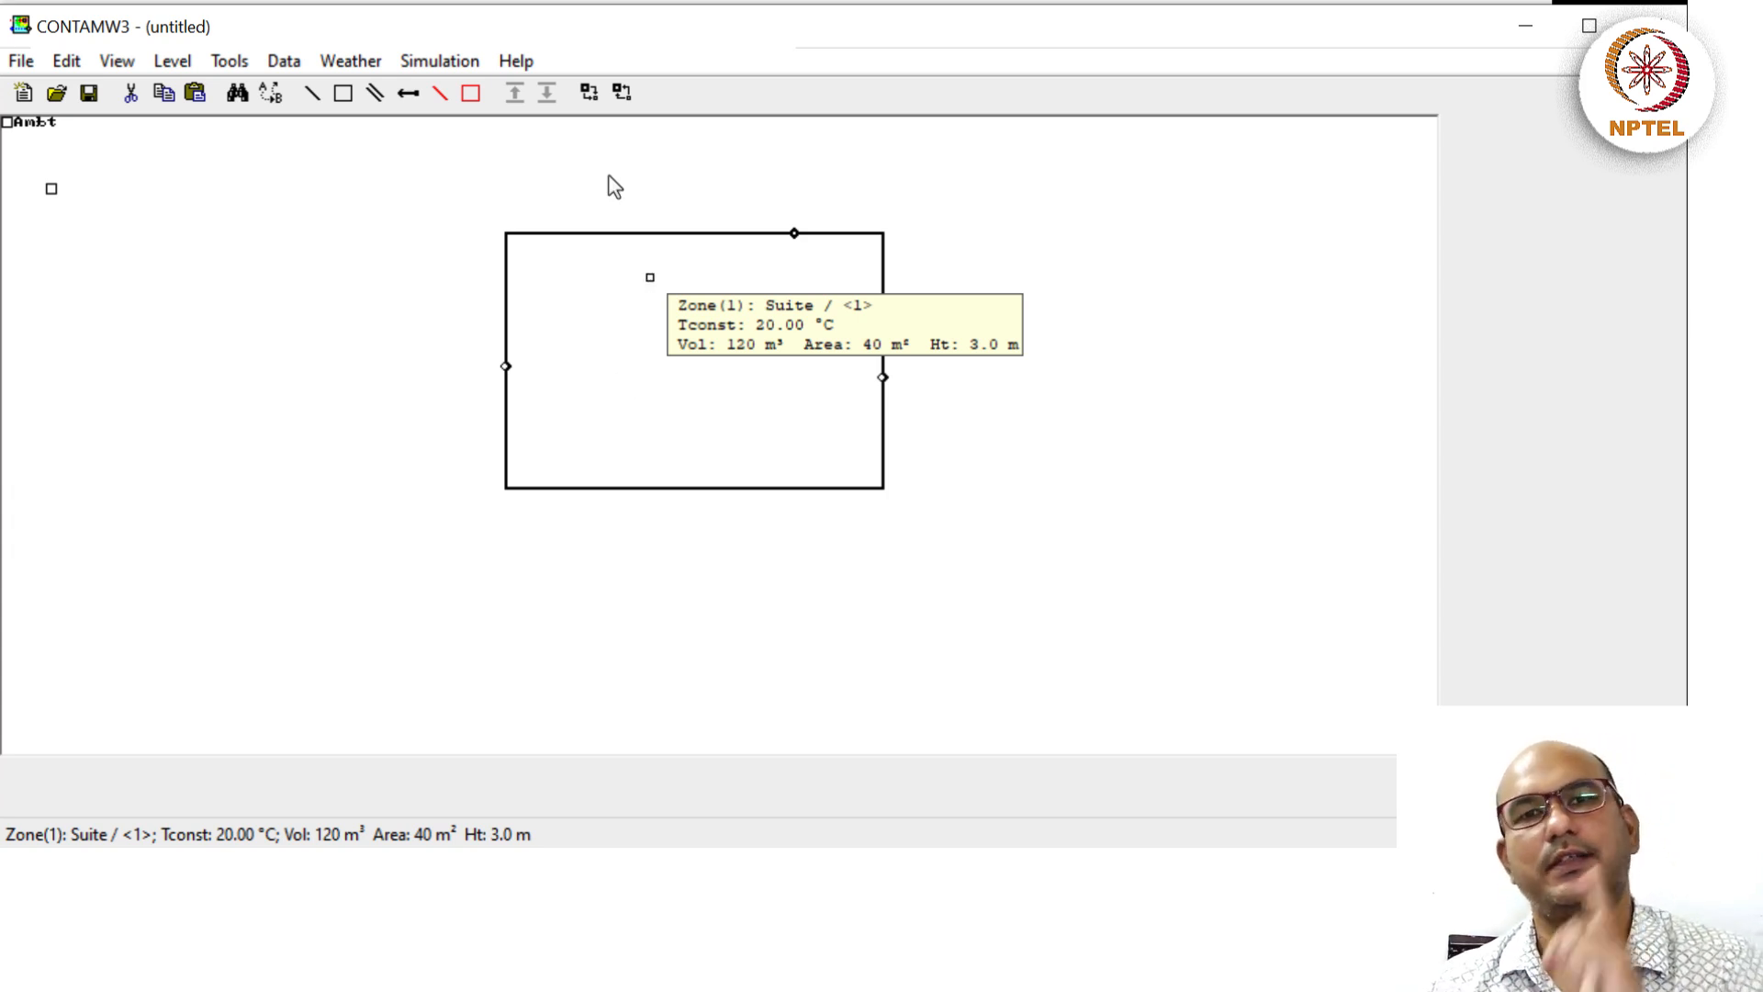
Save the project as Demo.prj, replacing the old file, and run the week-long simulation to completion.
left_click(444, 63)
left_click(446, 83)
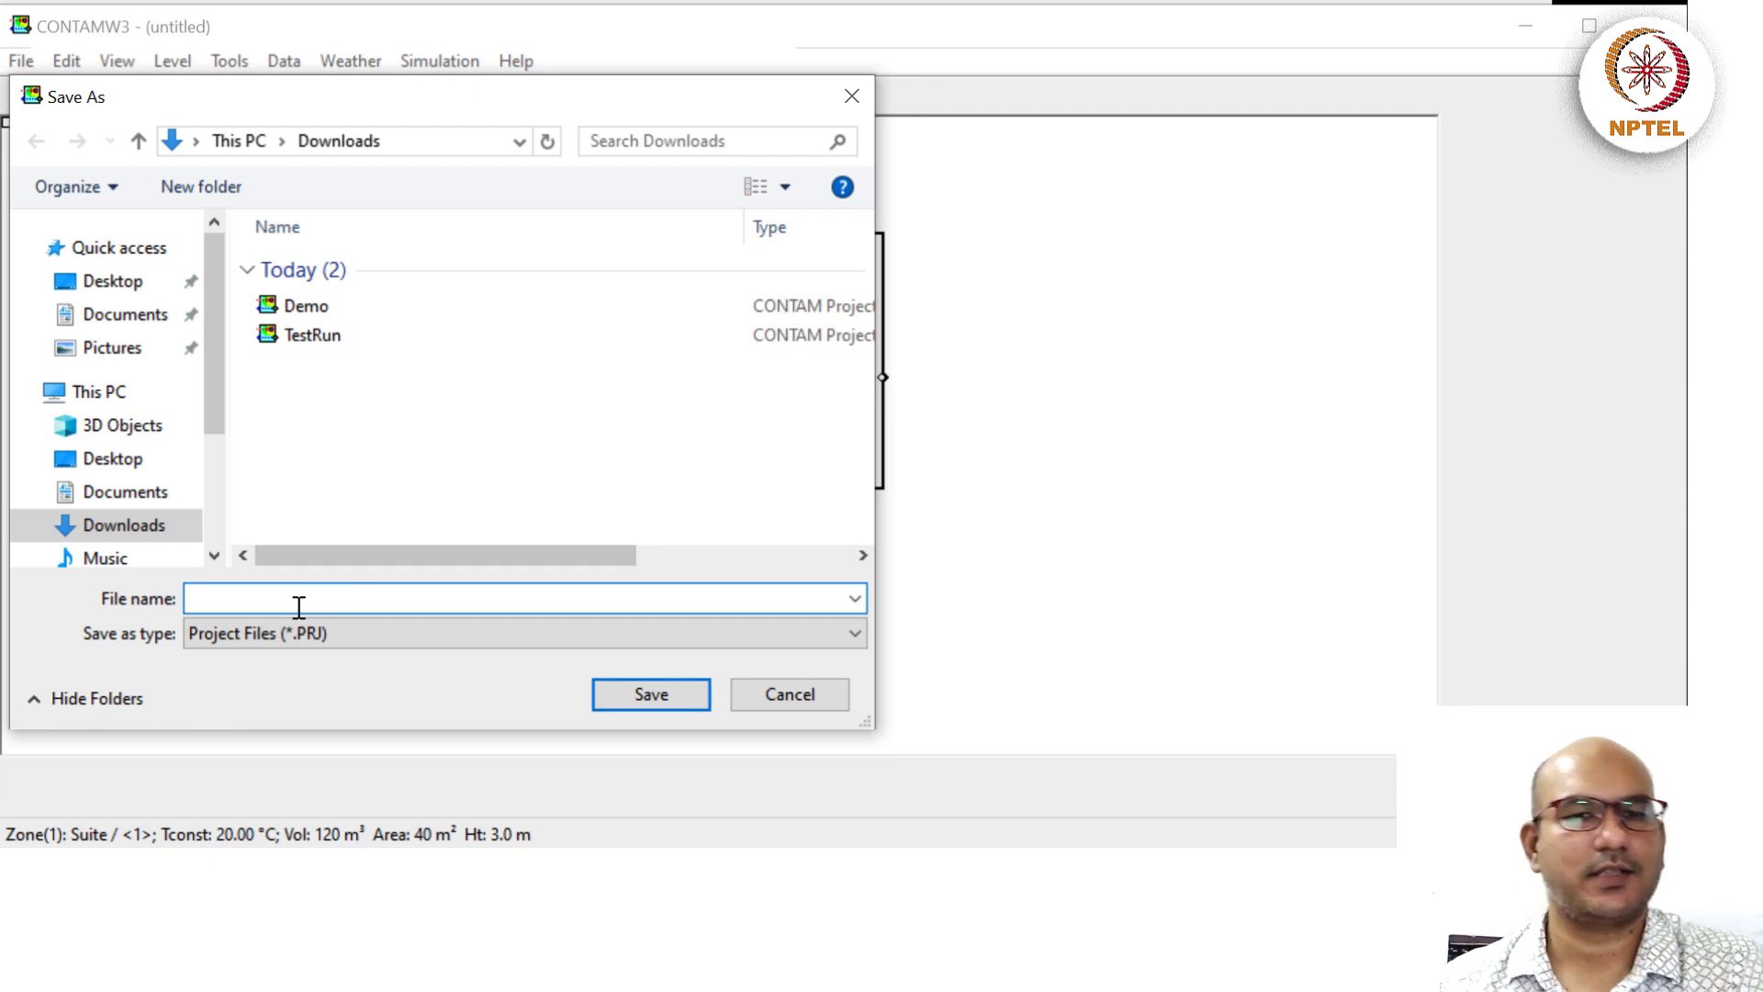
type("De")
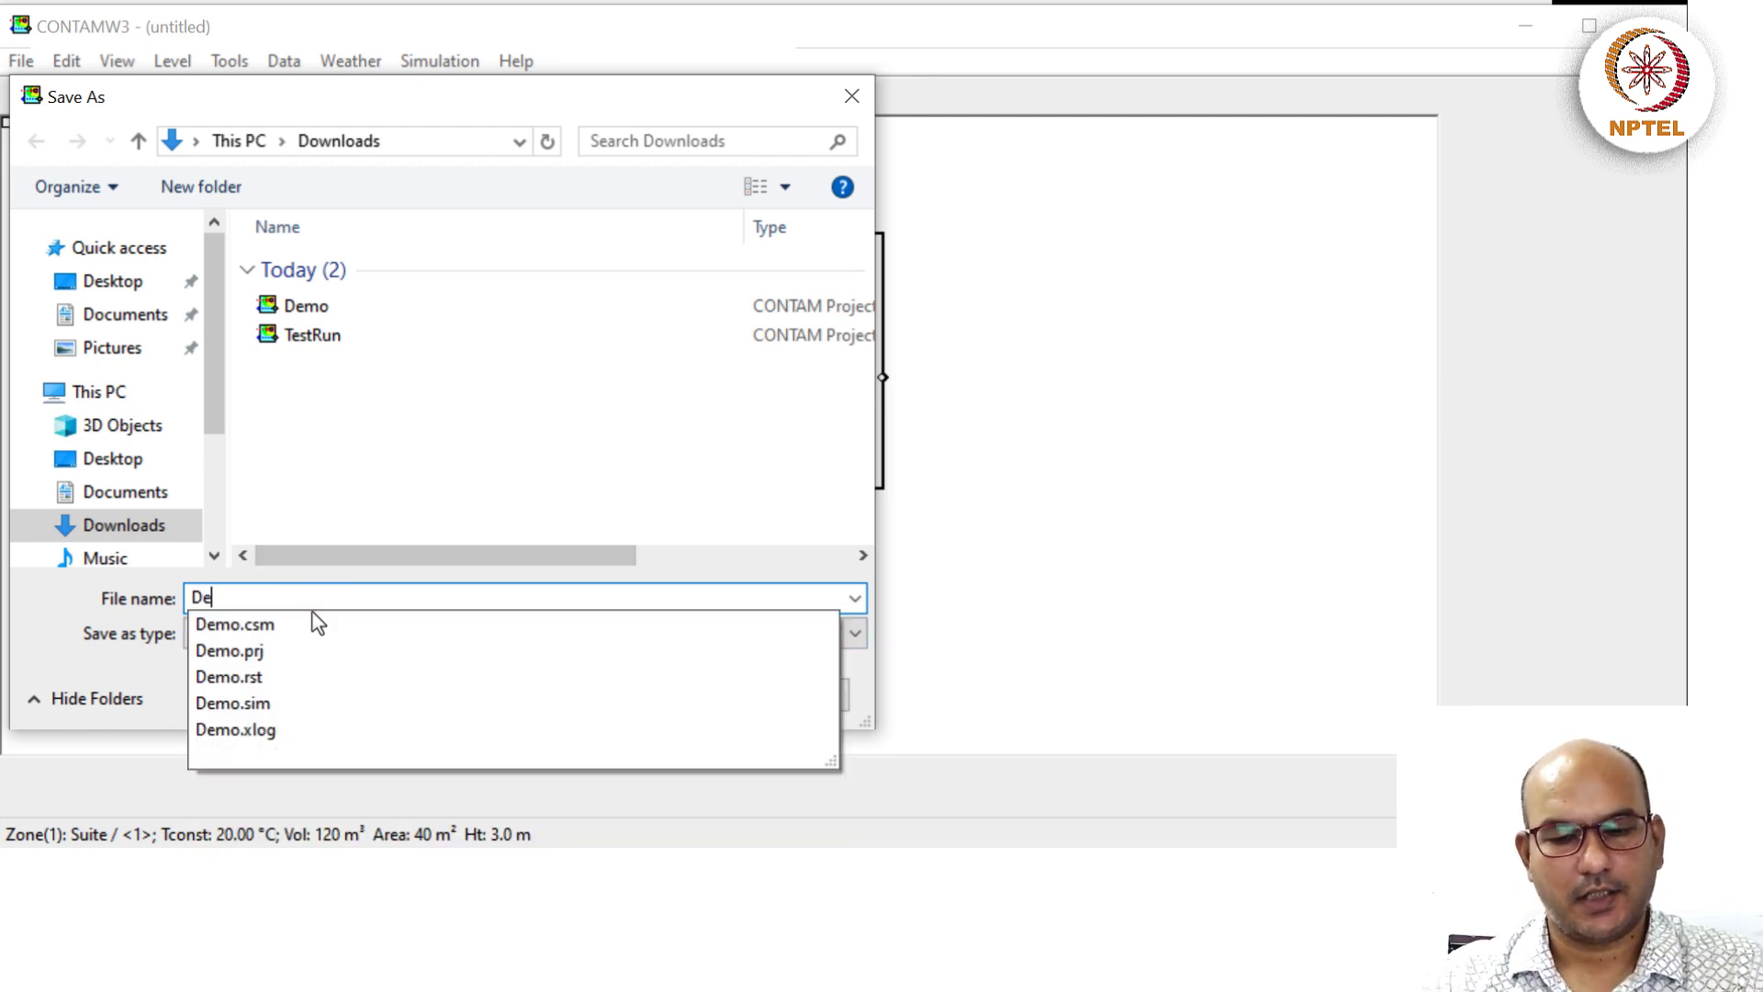
type("mo")
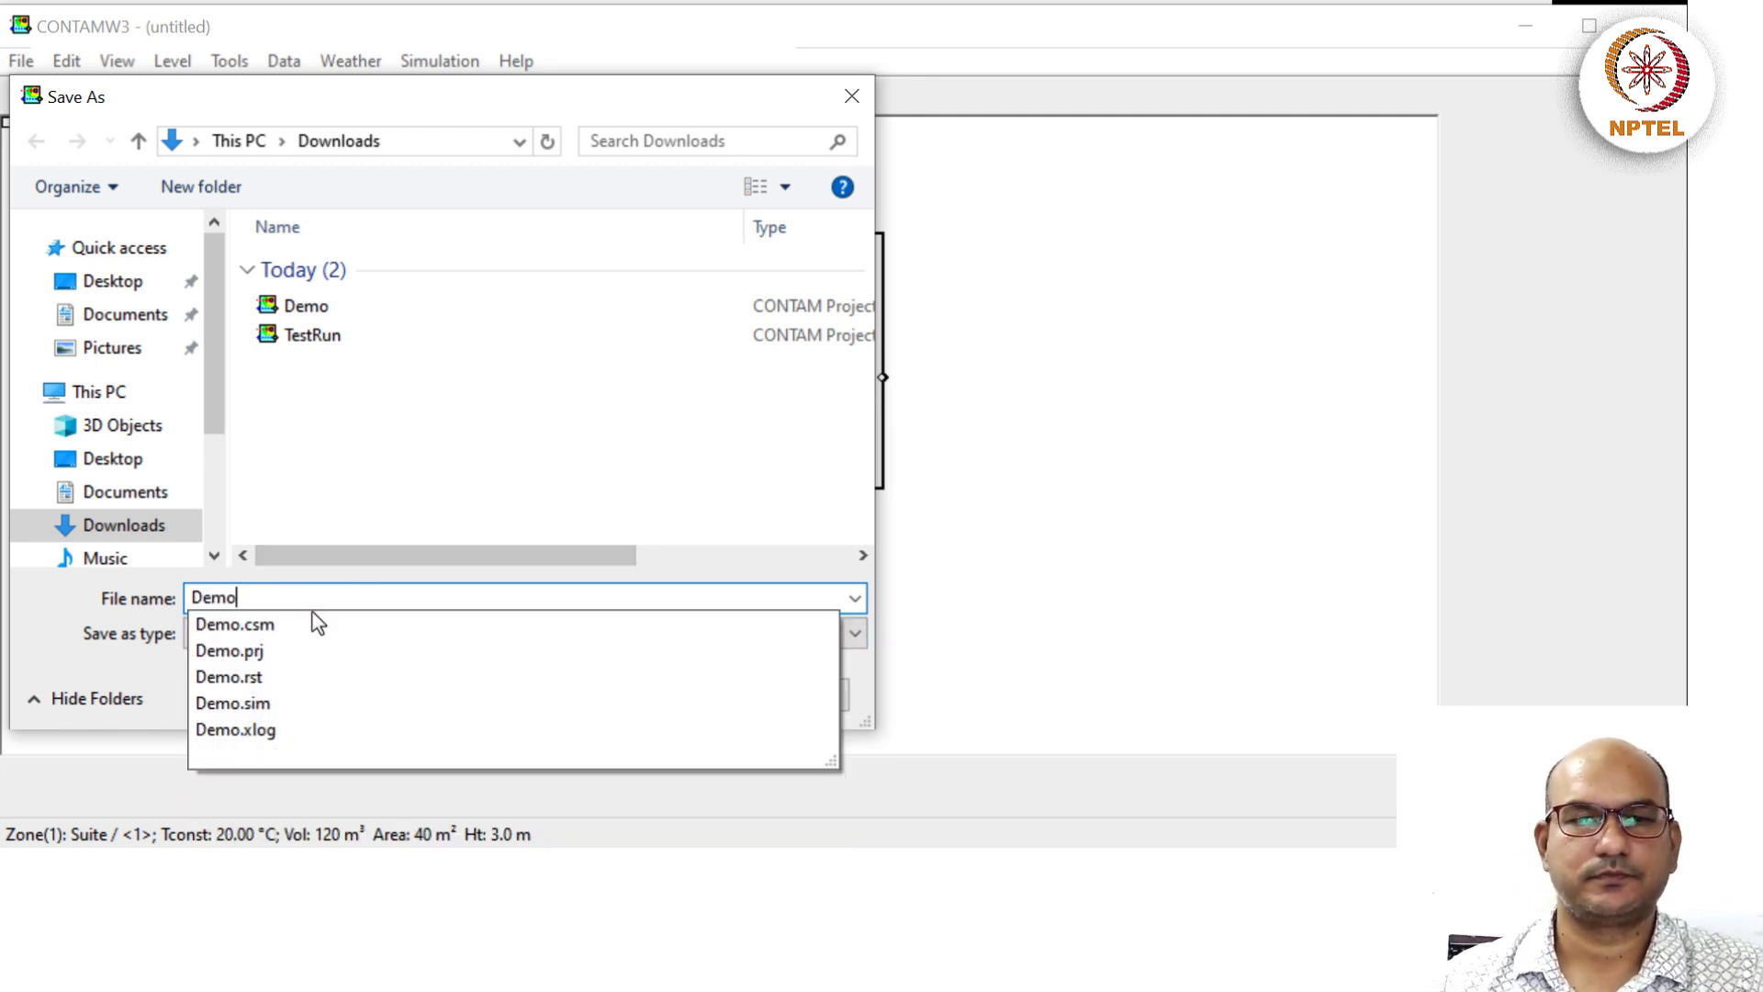
left_click(497, 598)
left_click(619, 696)
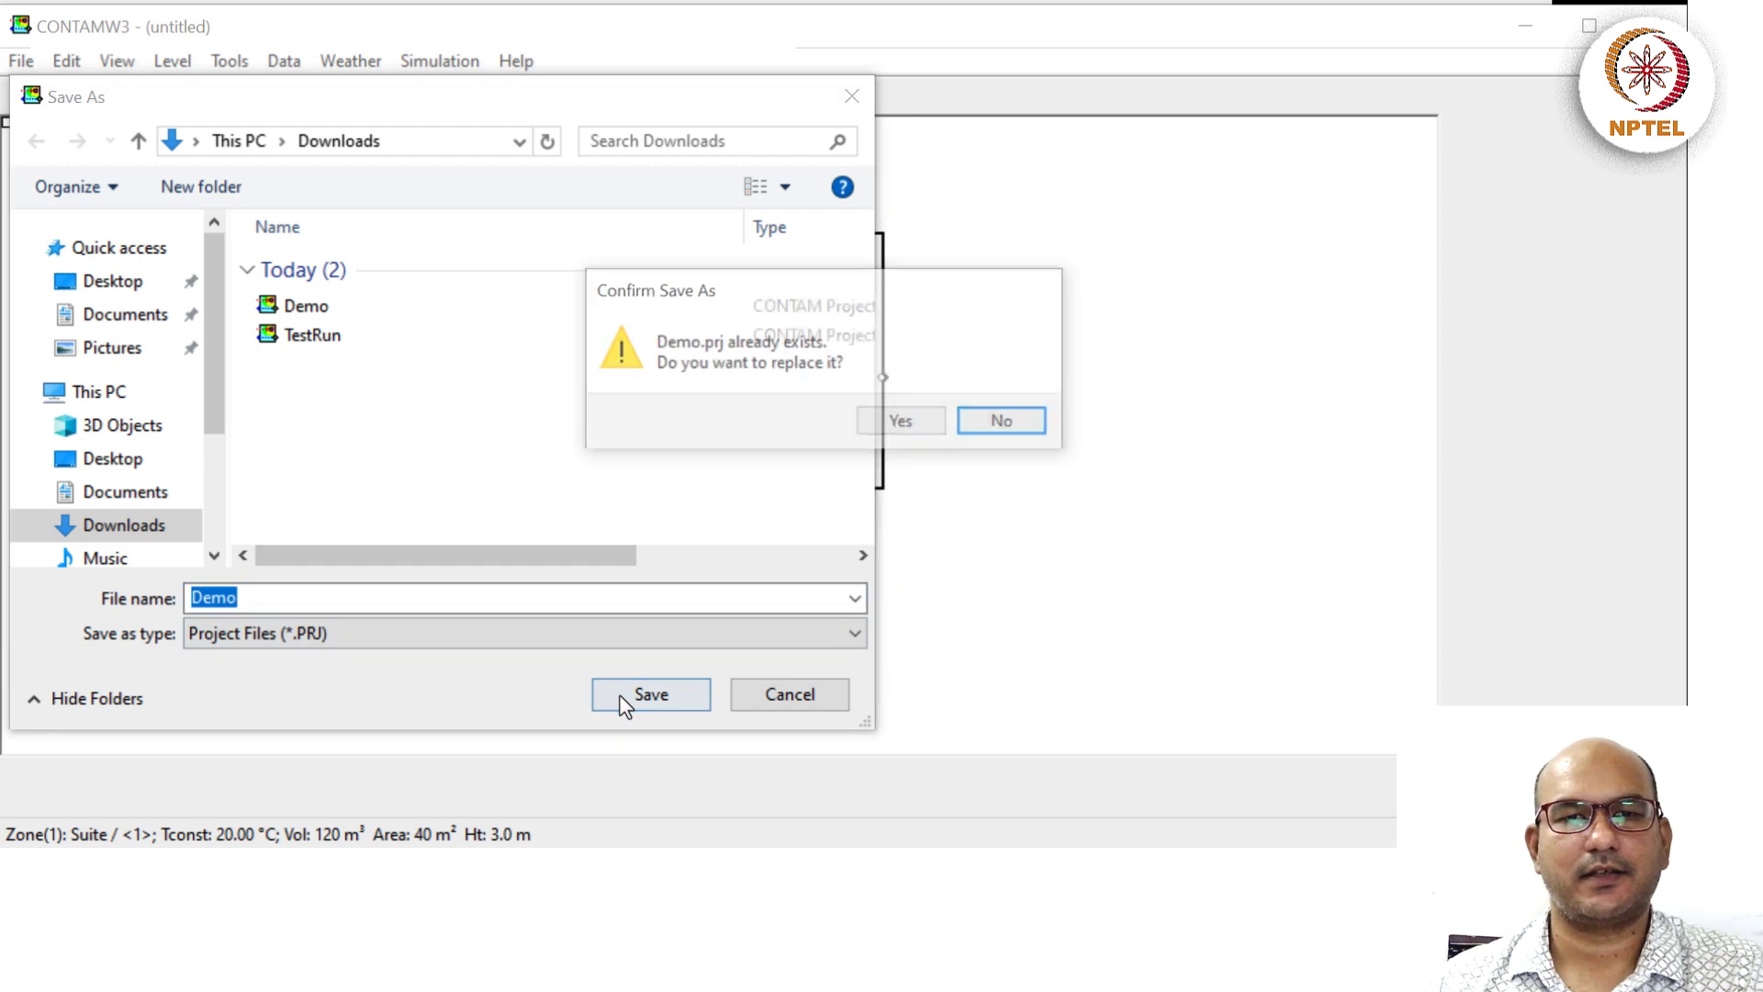
left_click(885, 424)
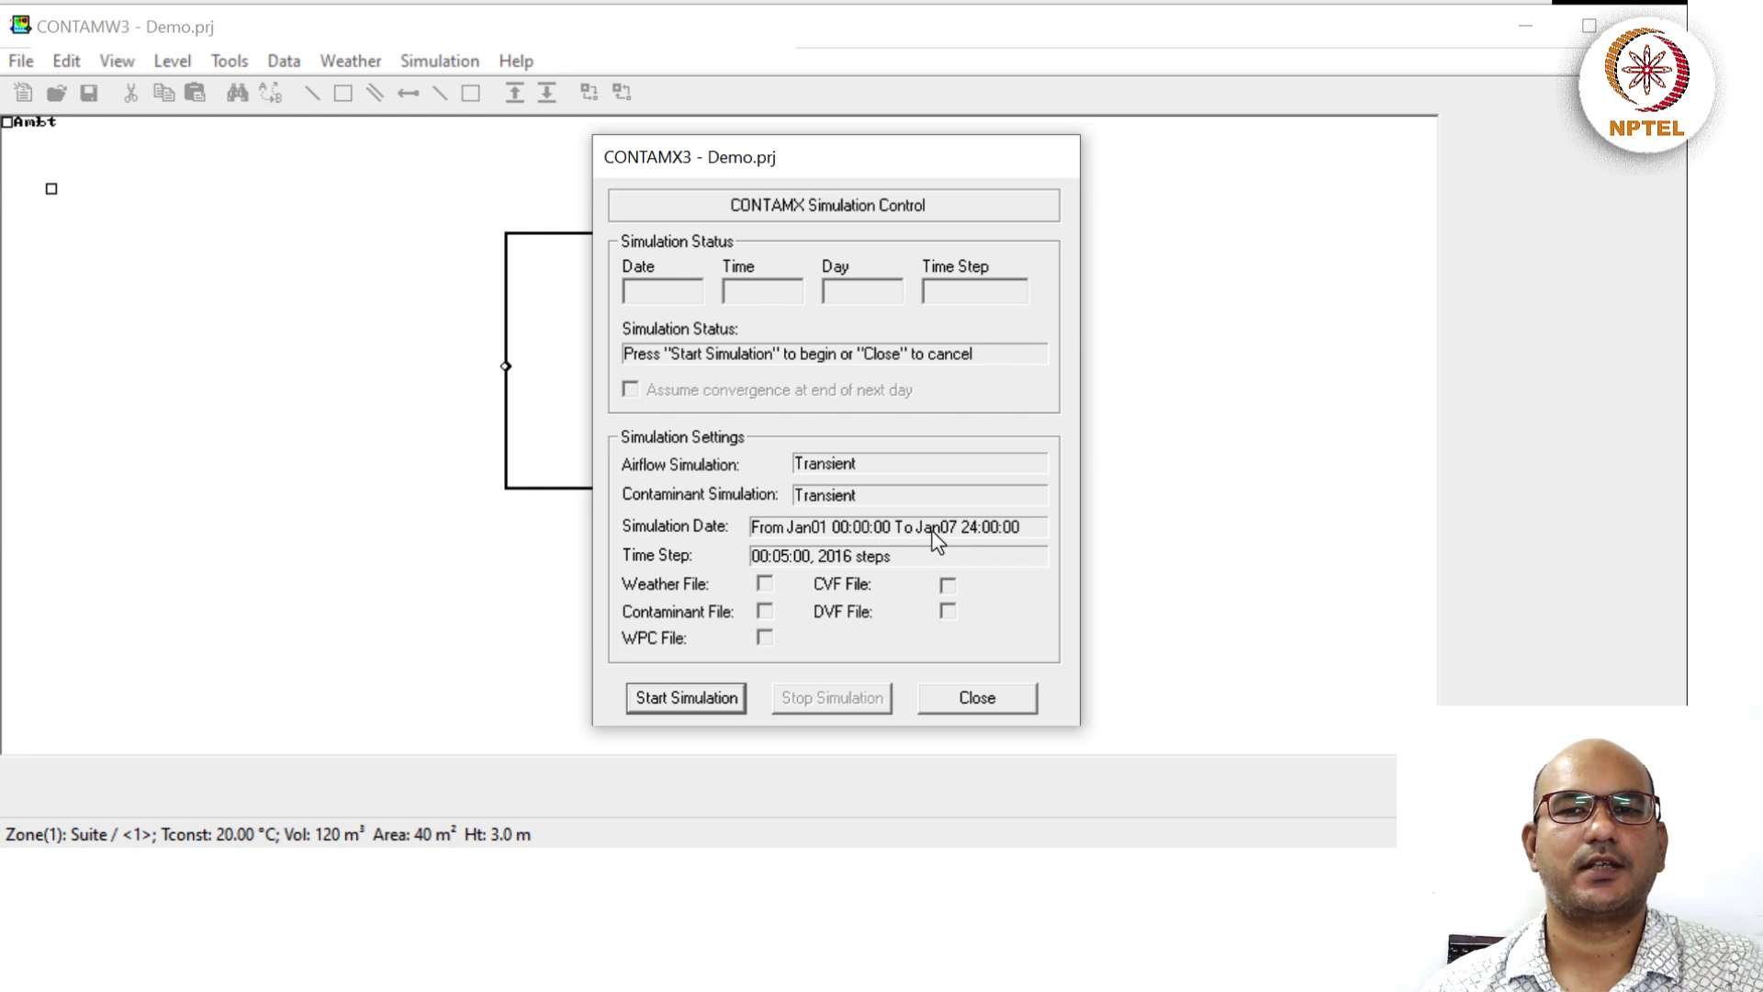
left_click(689, 696)
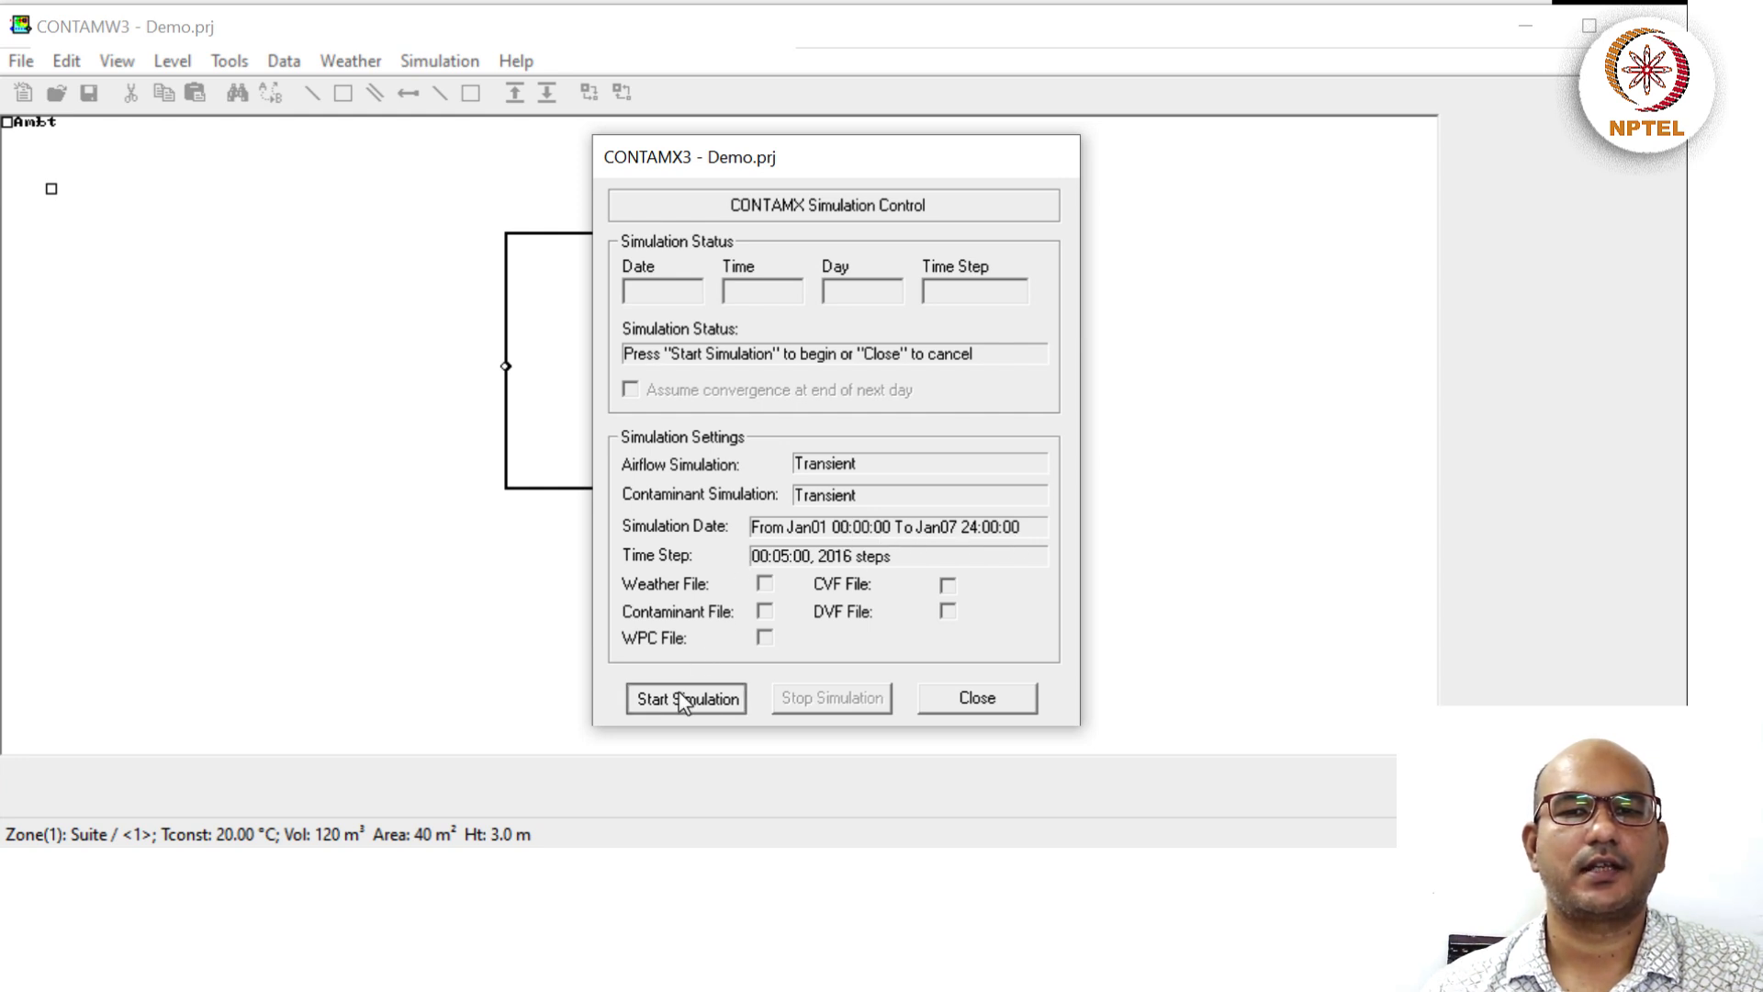
left_click(977, 701)
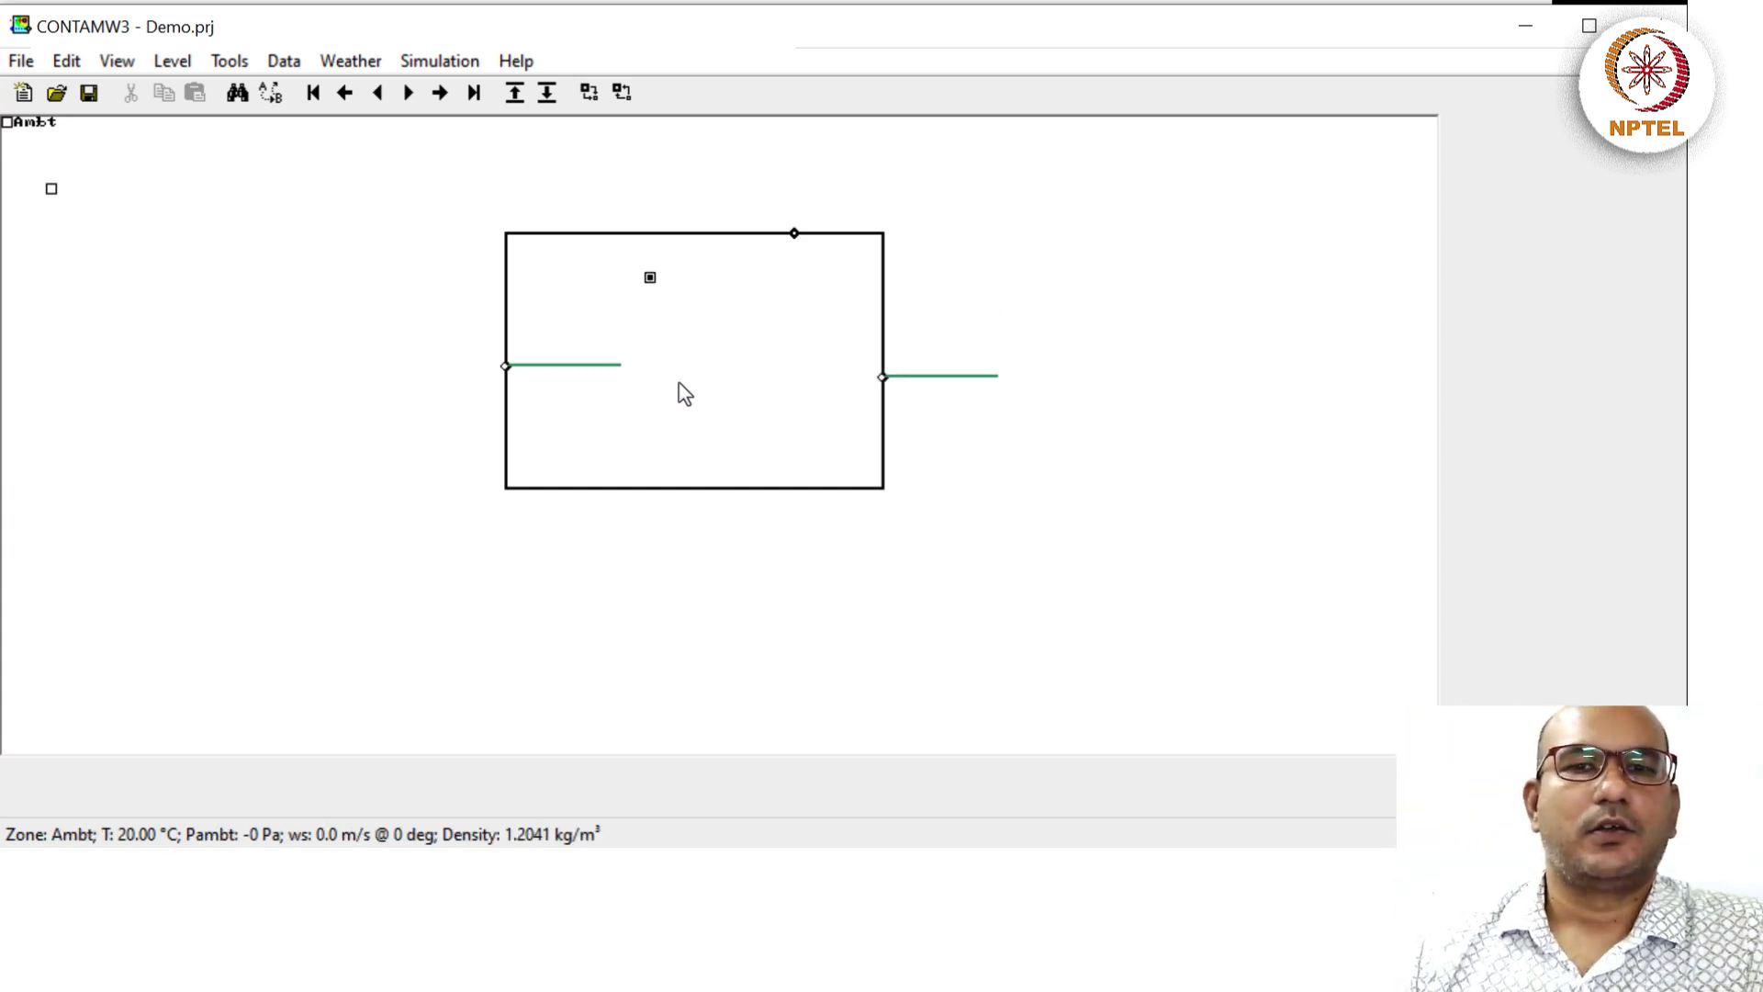
left_click(507, 366)
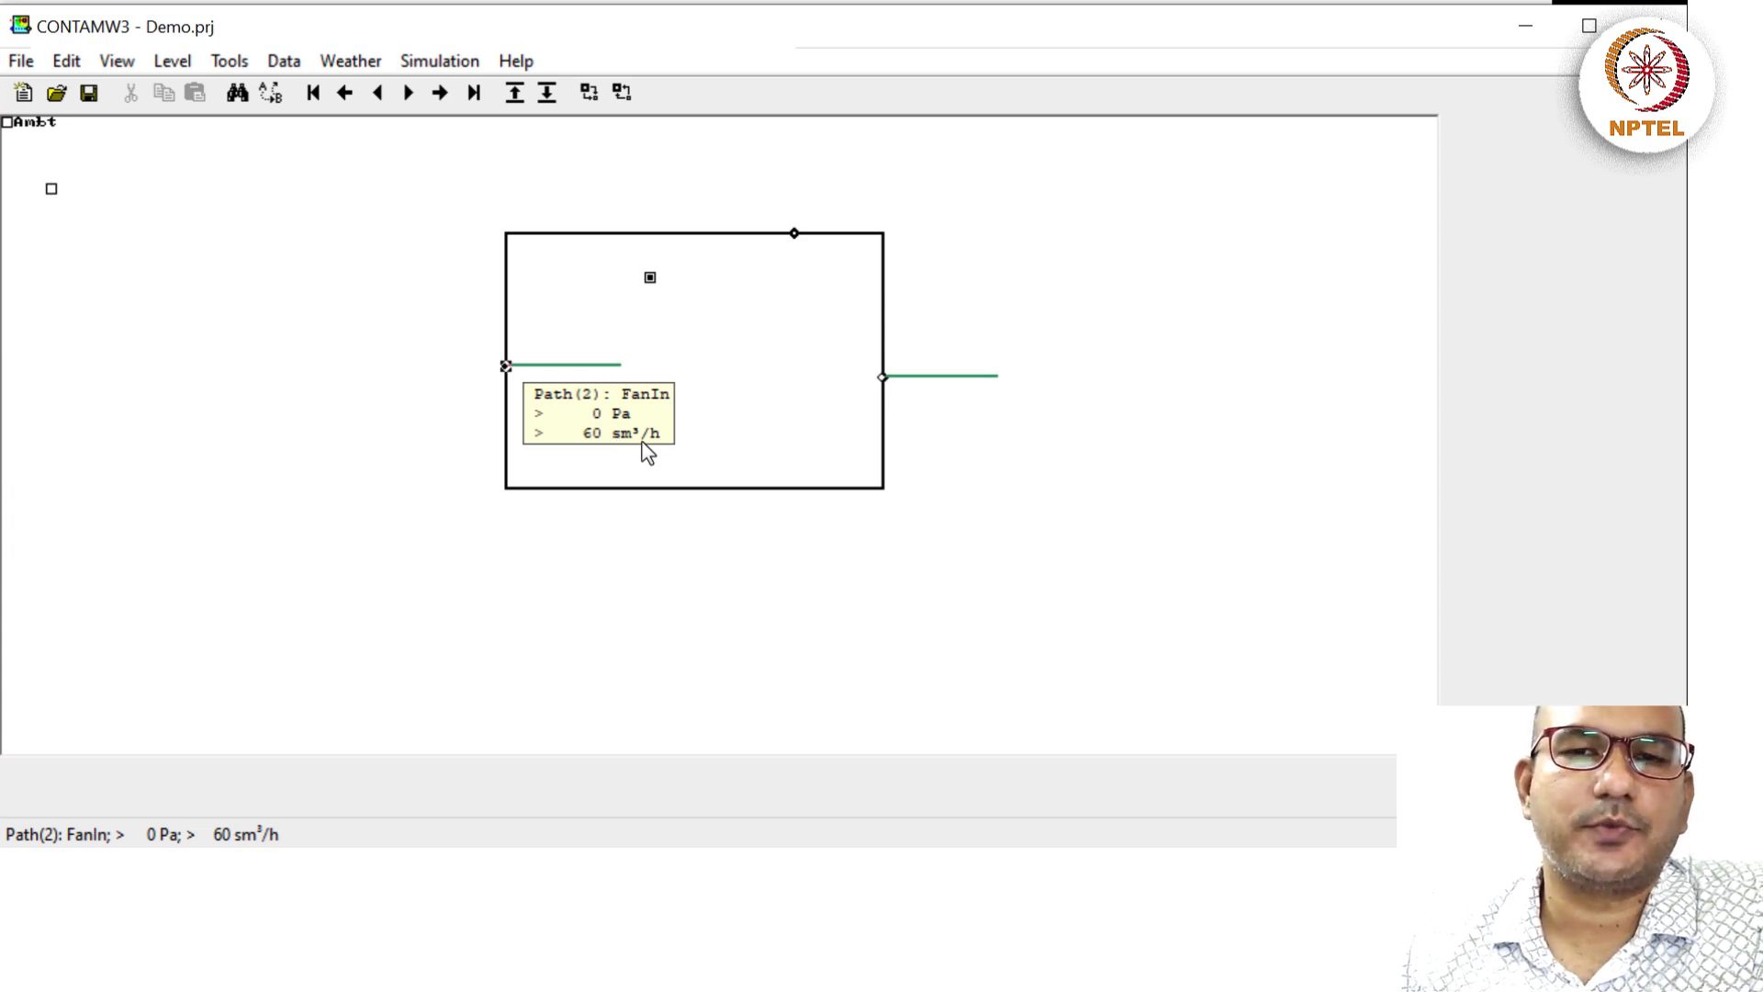
left_click(882, 376)
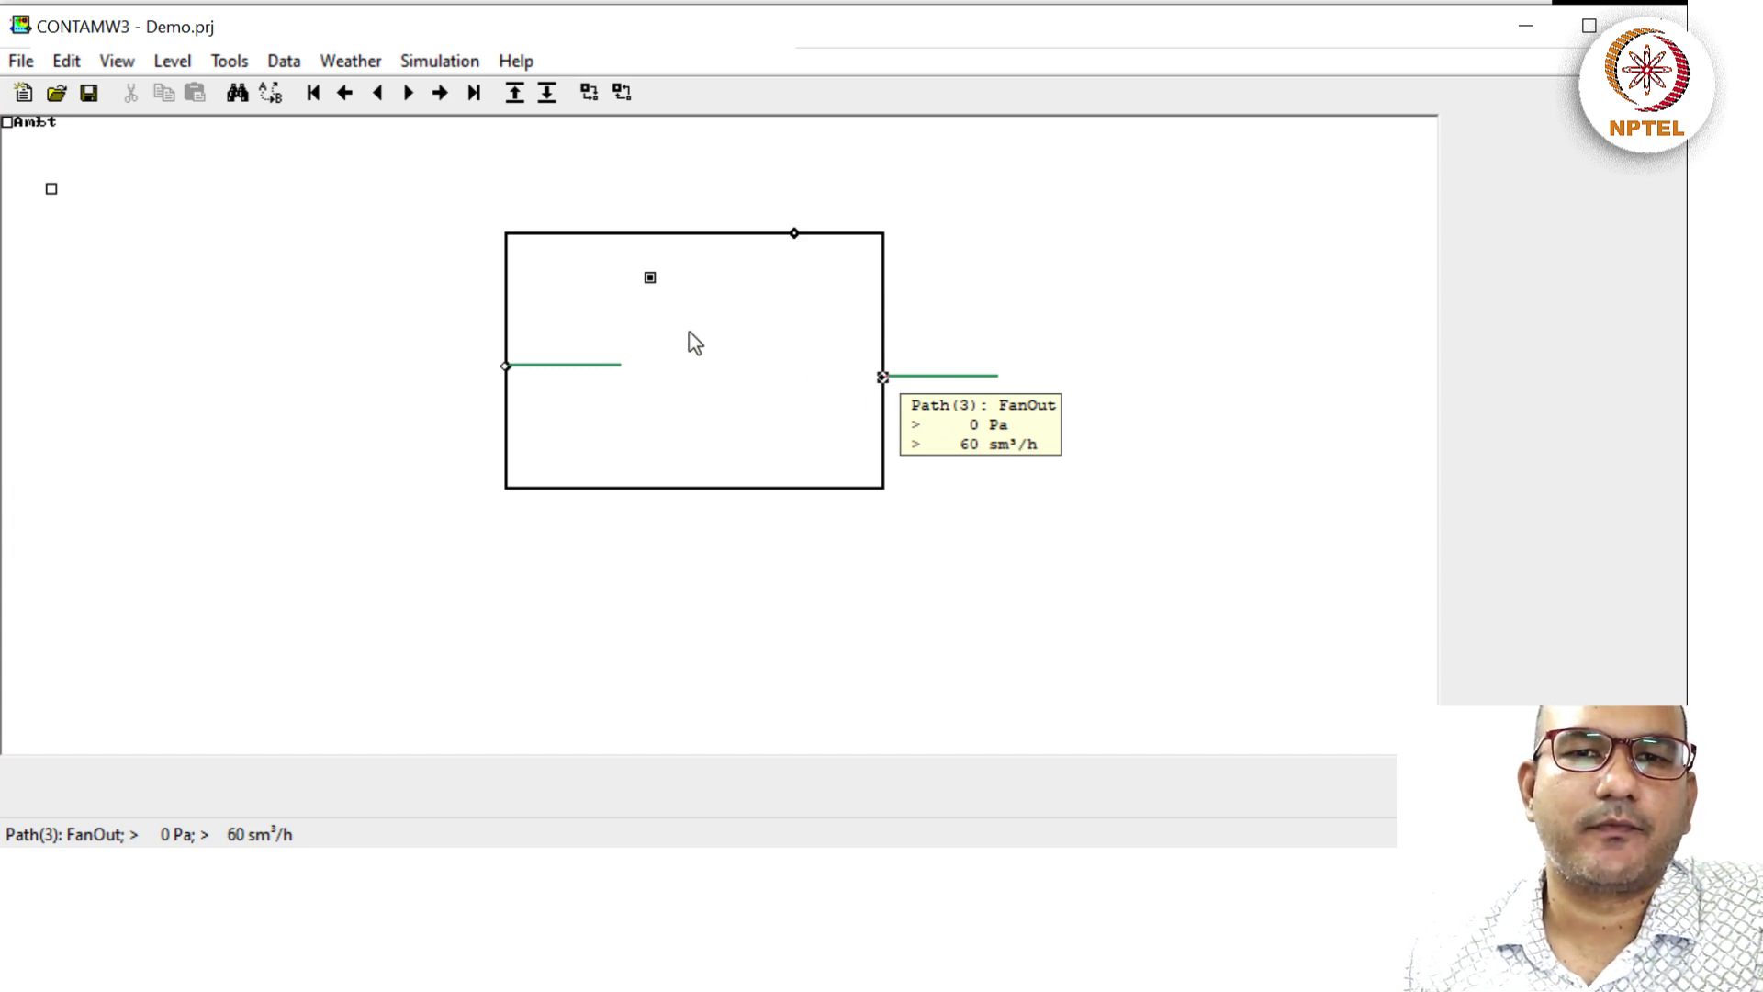
left_click(650, 277)
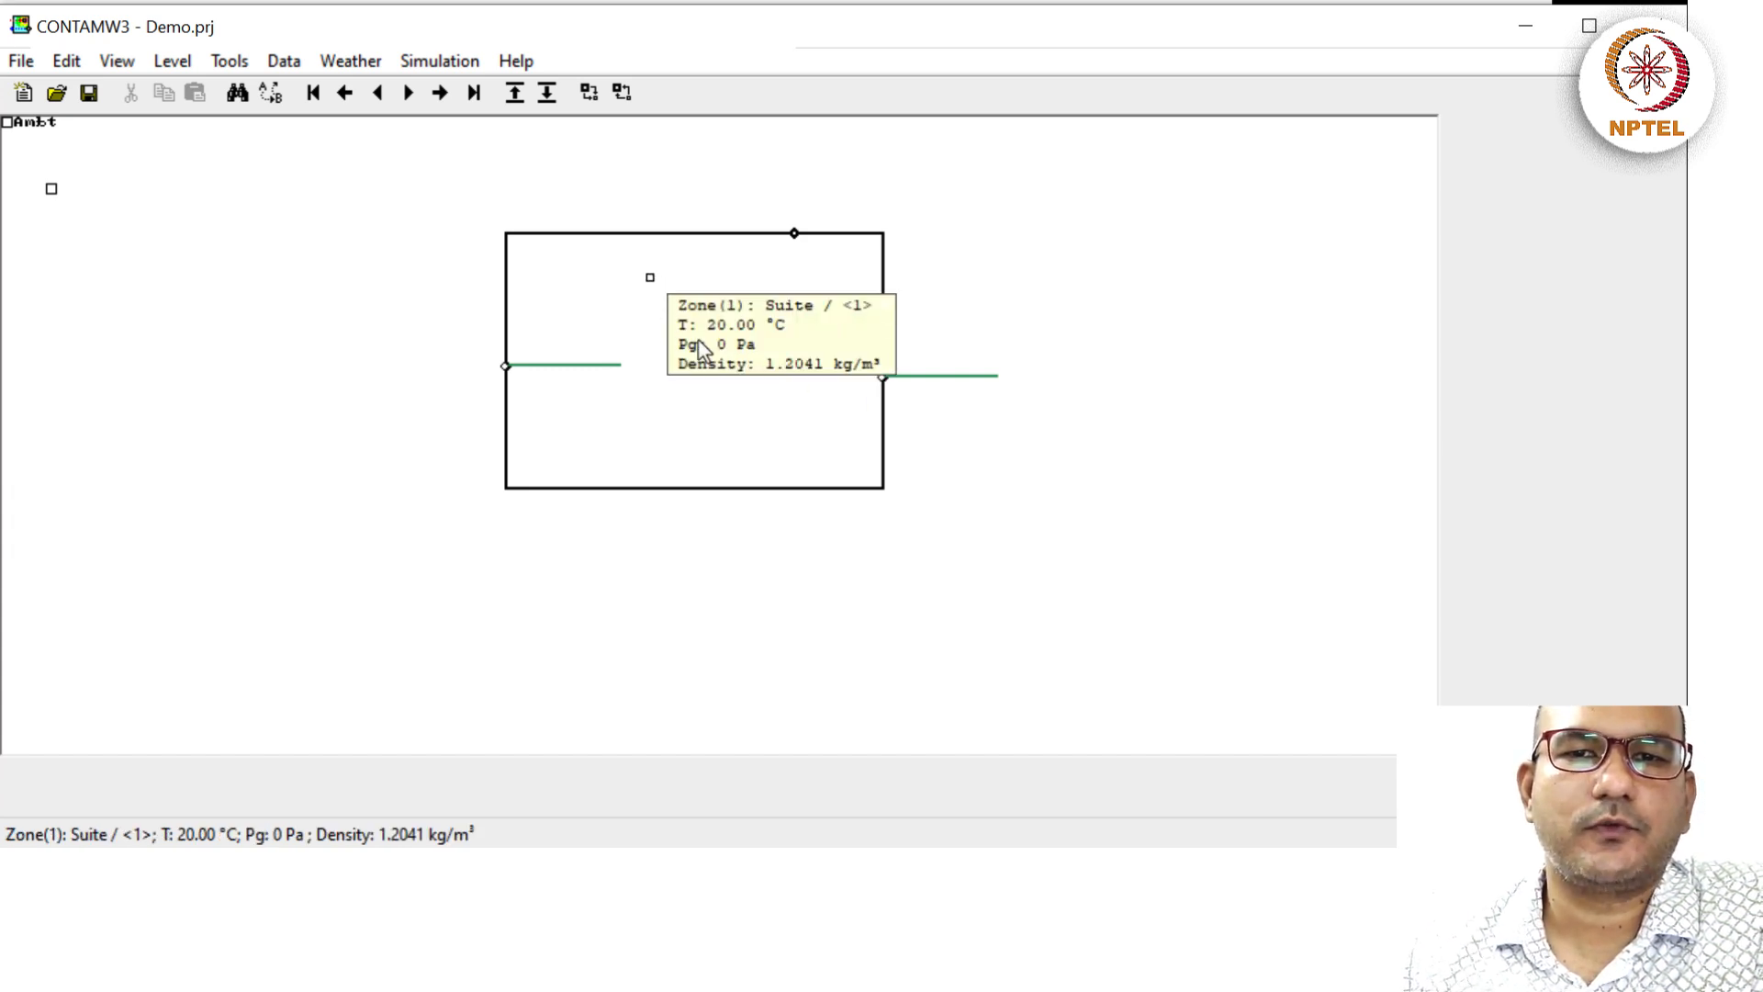
double_click(650, 278)
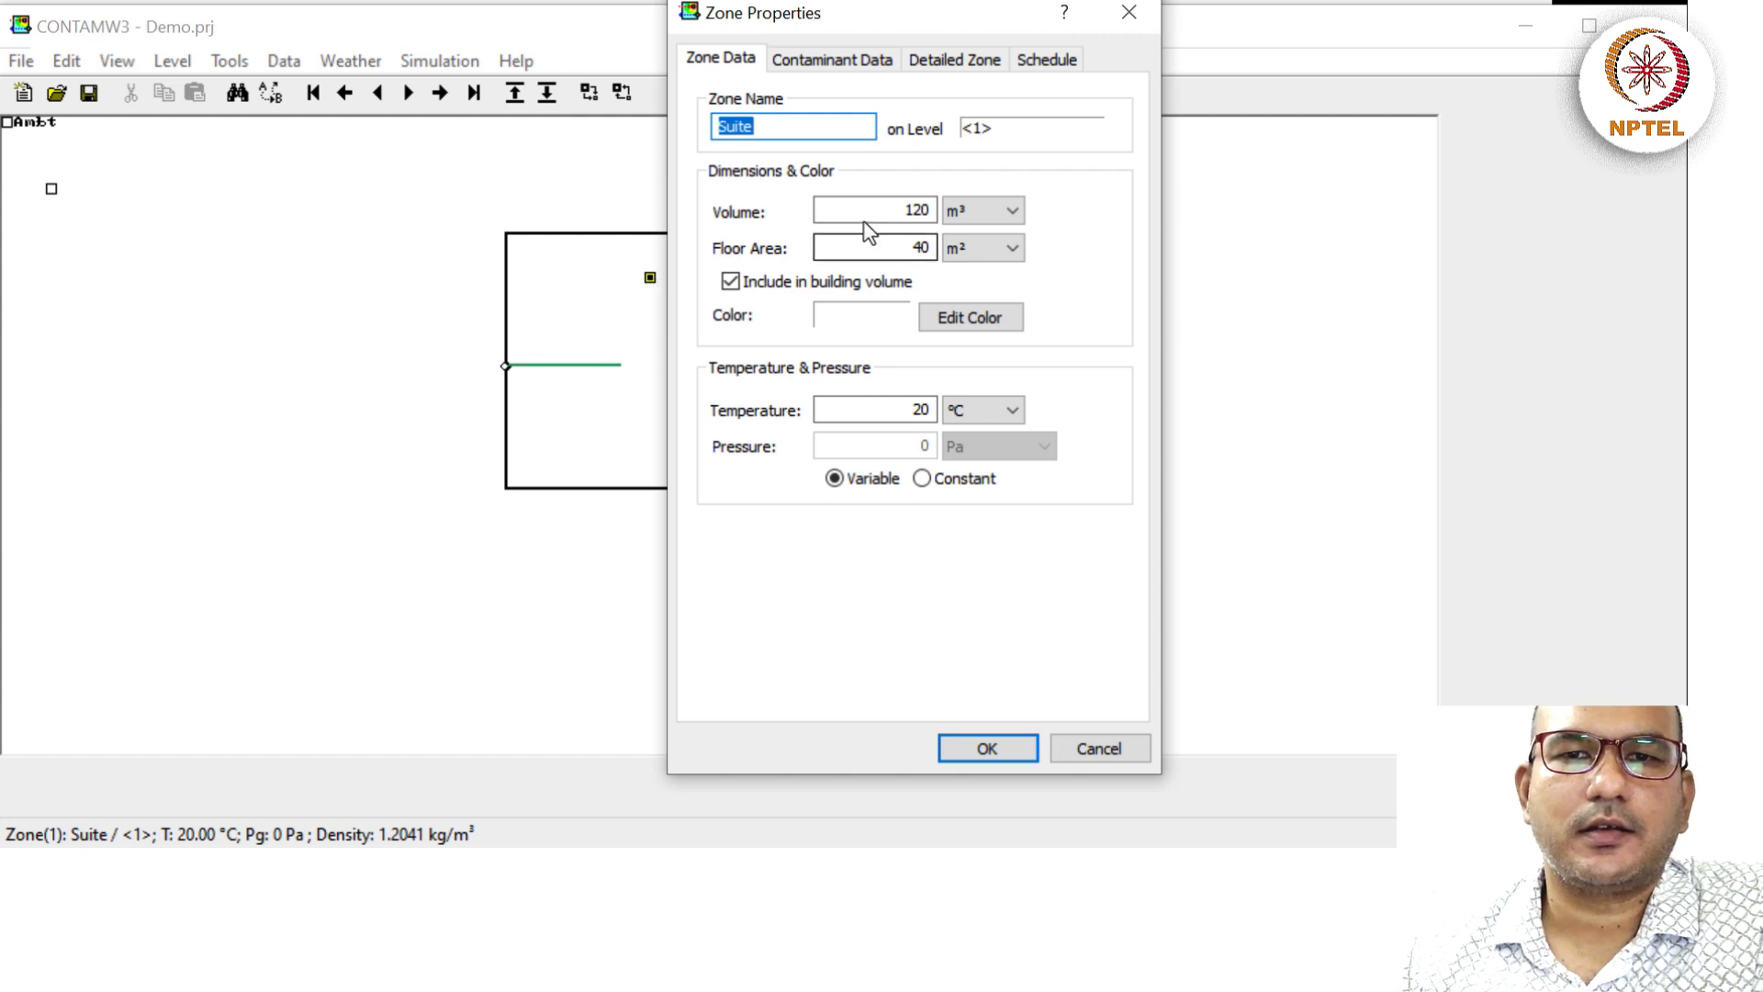
left_click(1133, 12)
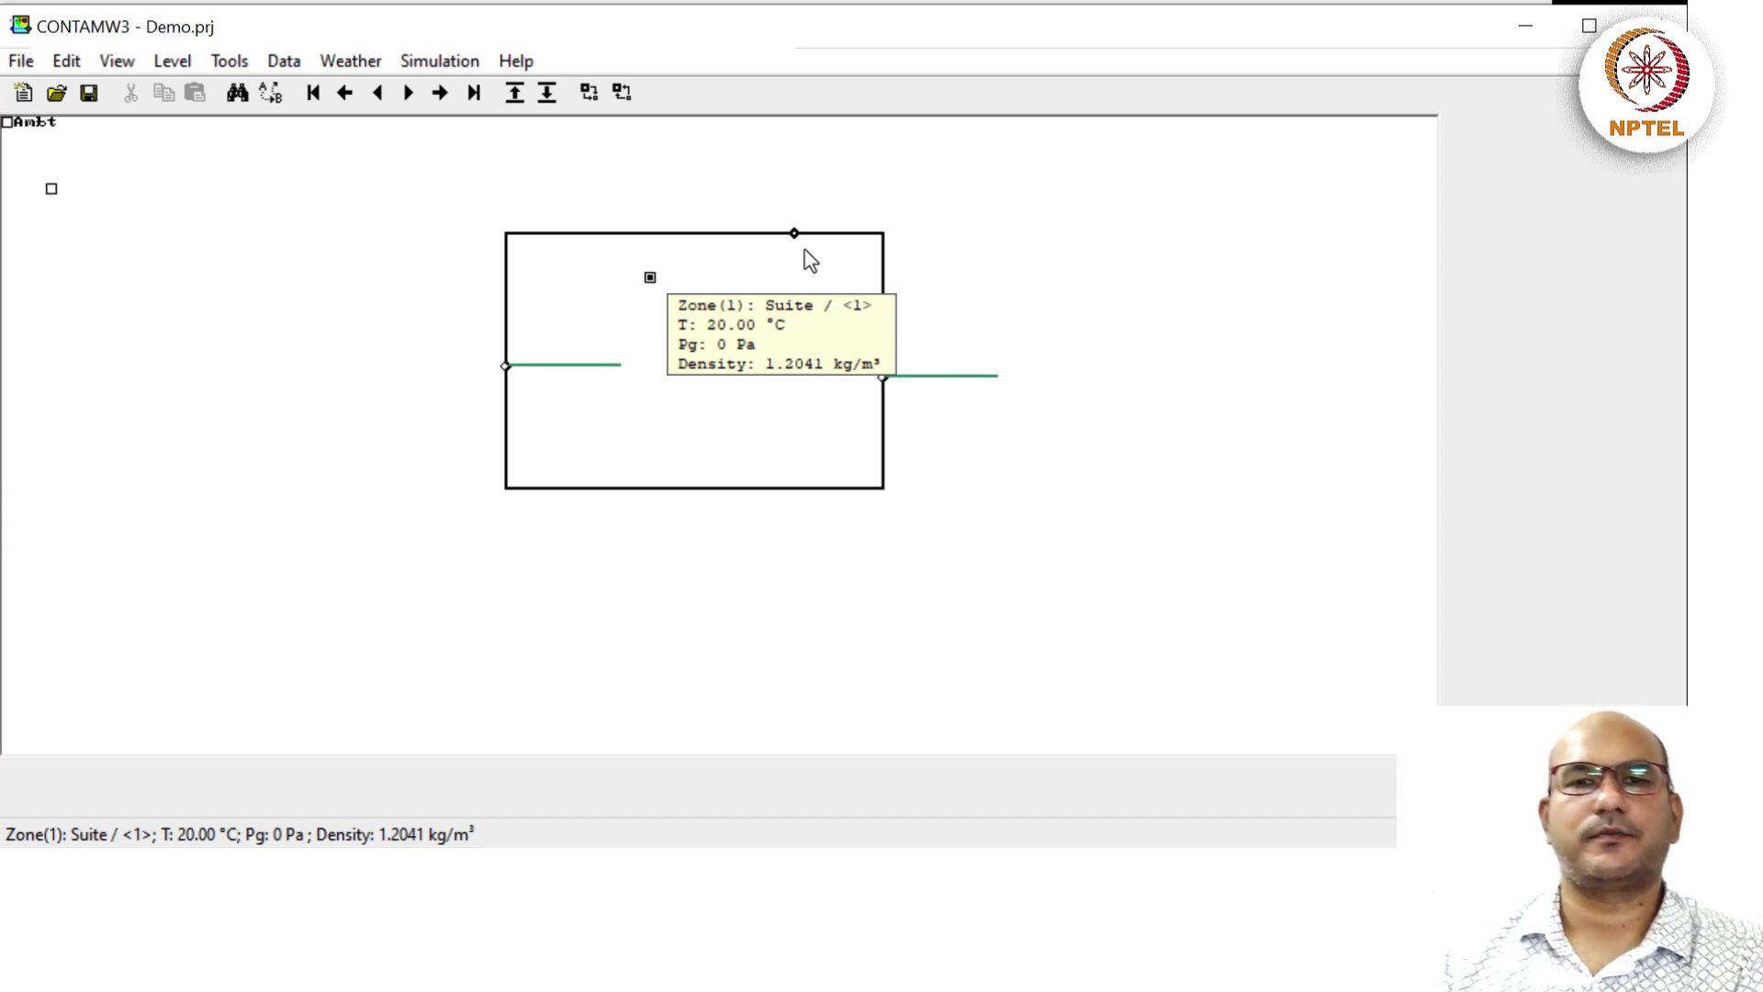
mouse_move(794, 233)
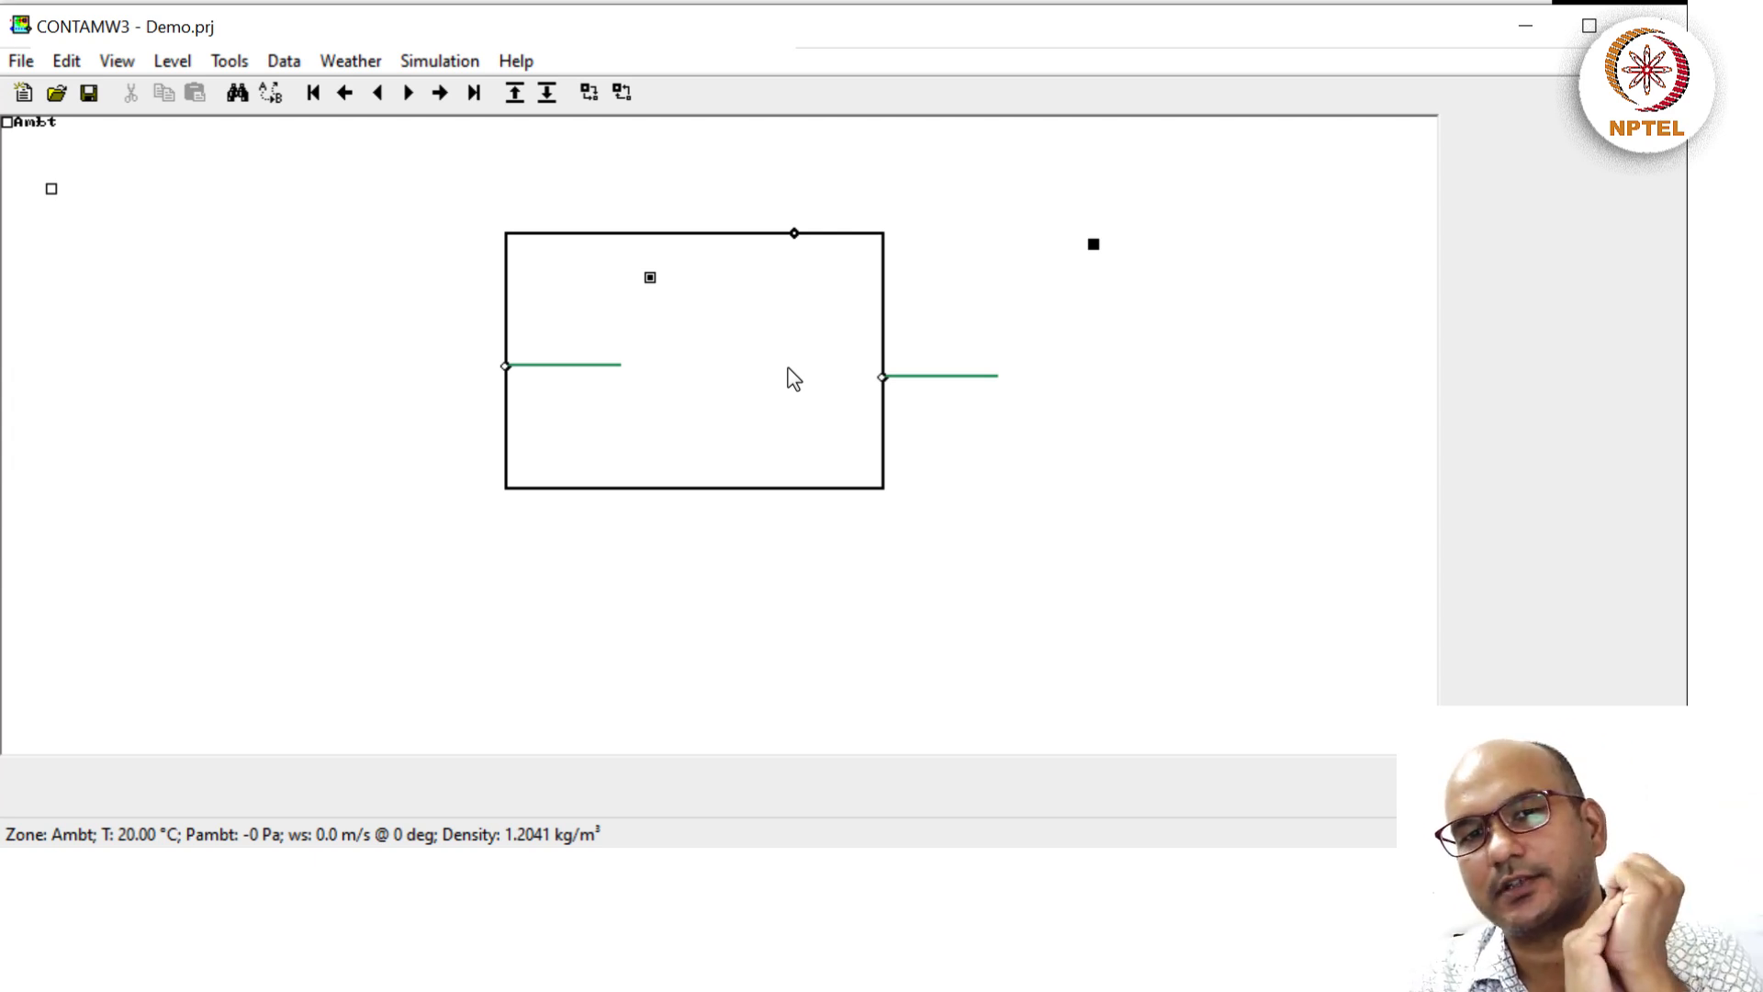
Chart the Suite zone's CO2 concentration with the date range changed to end on Jan07.
right_click(718, 268)
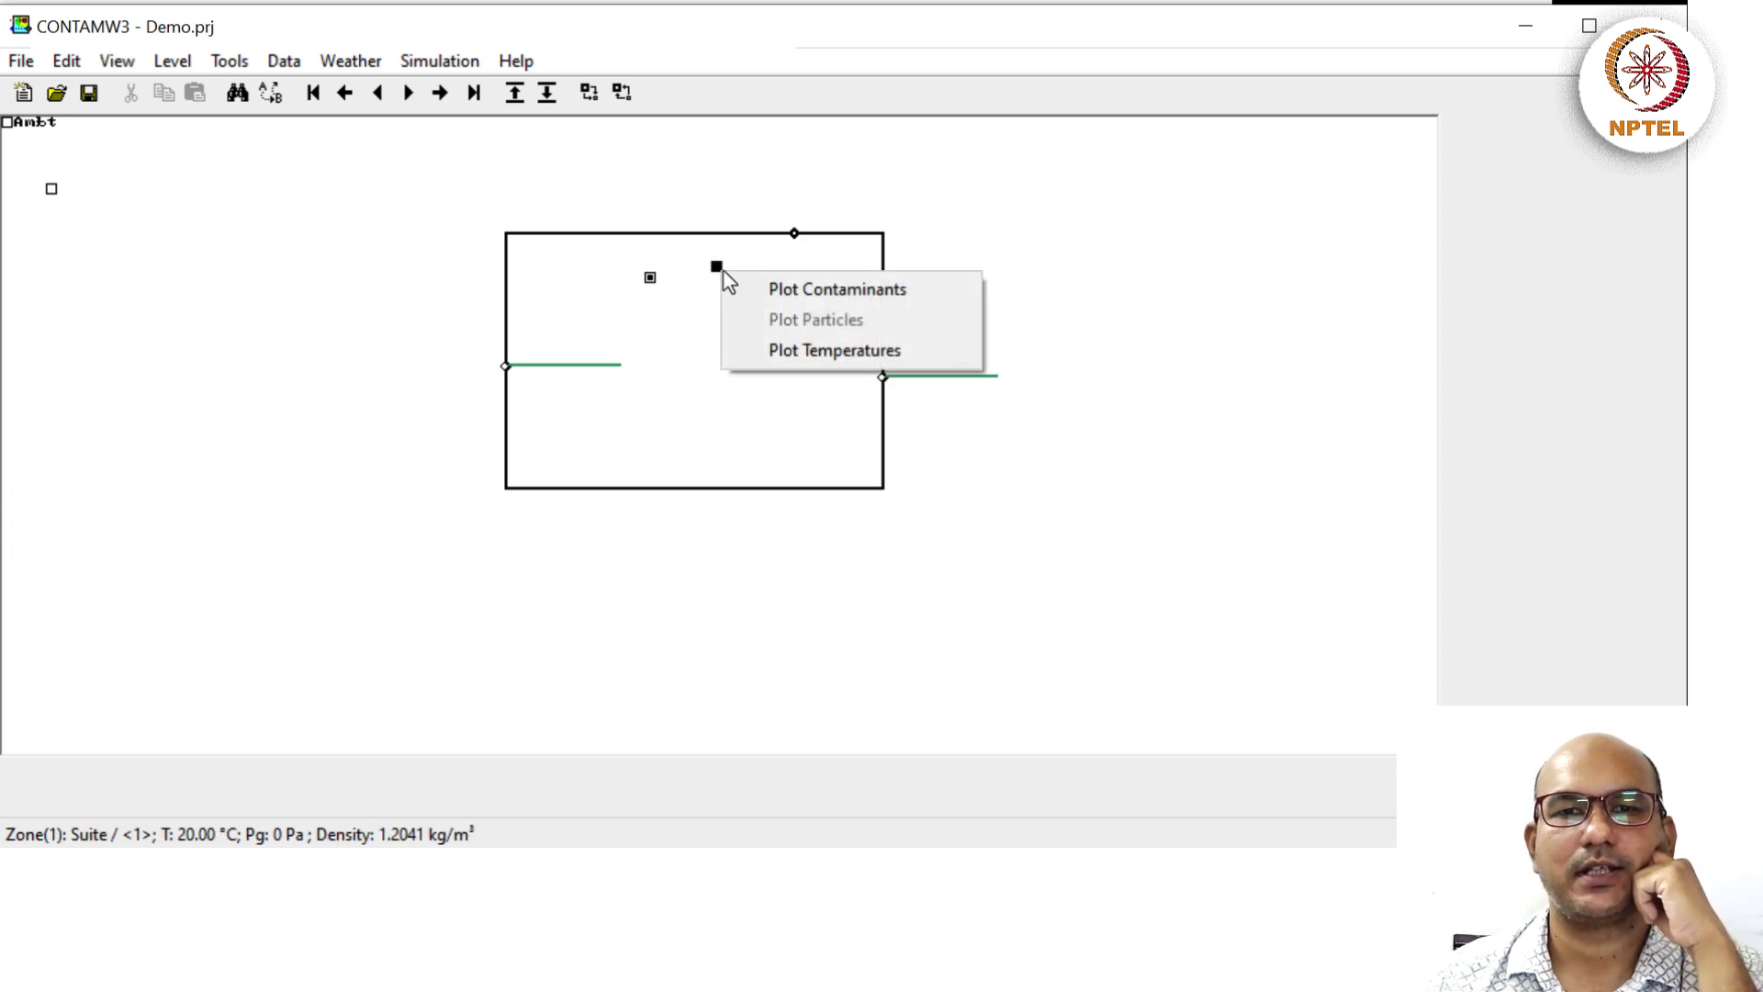
left_click(771, 292)
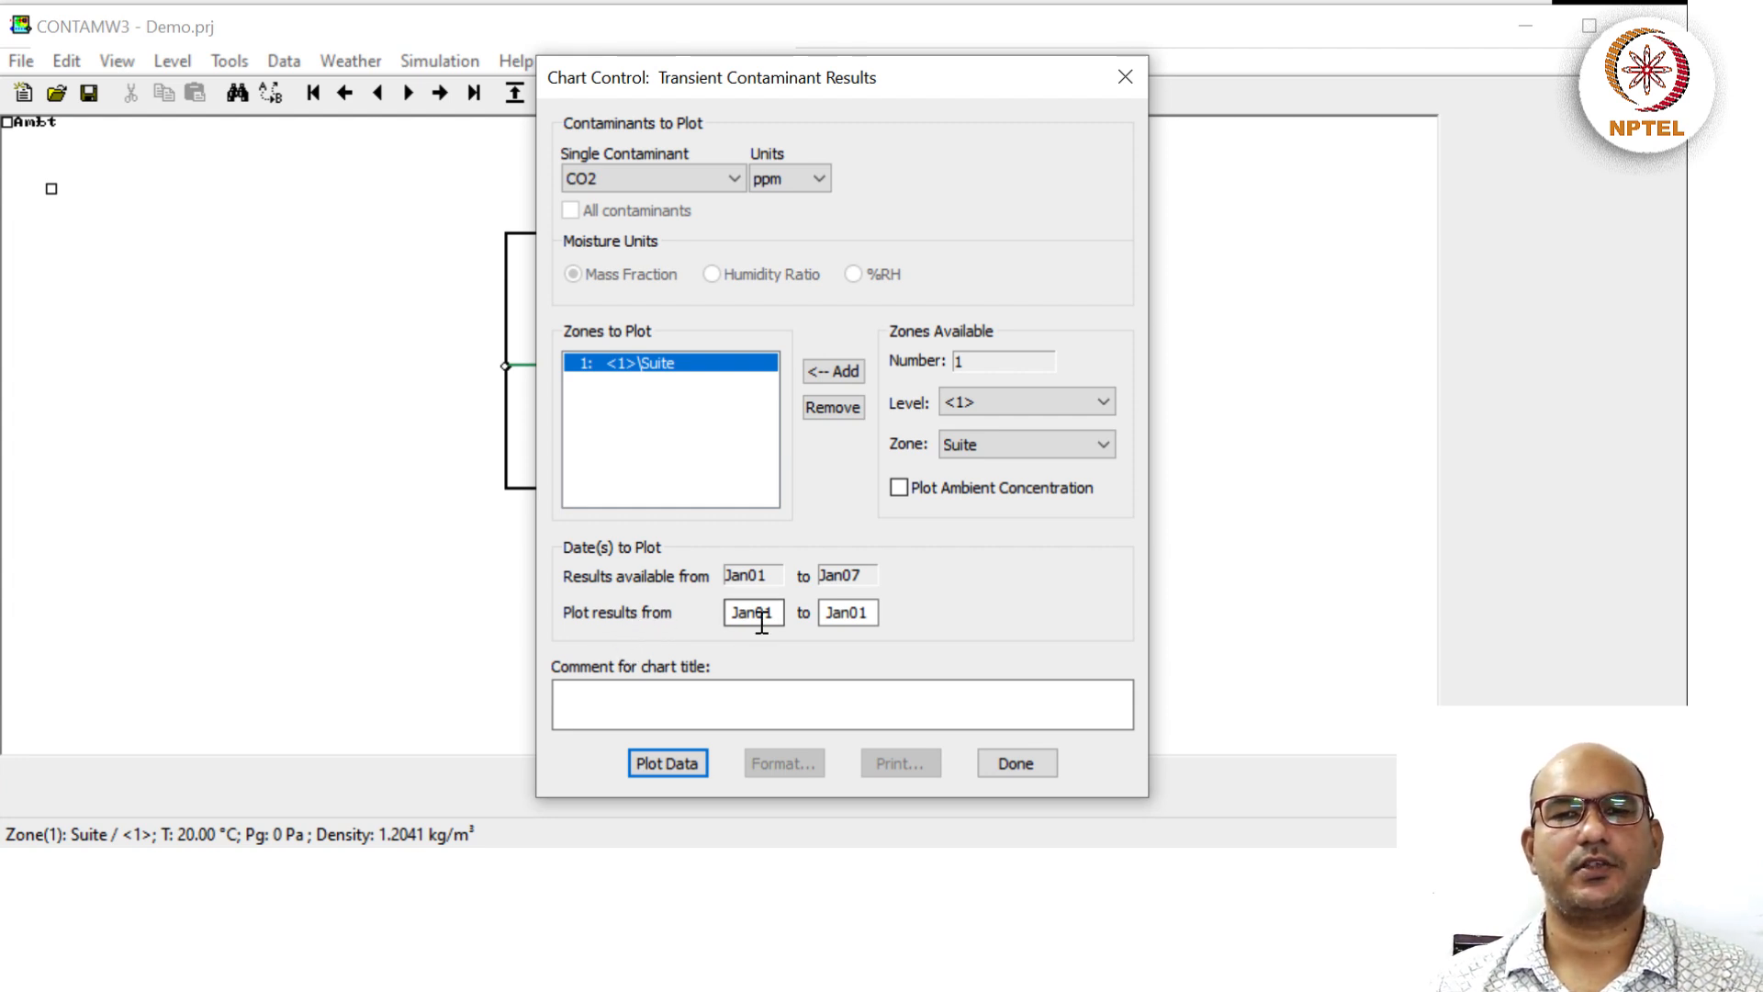
left_click(866, 613)
key("BackSpace")
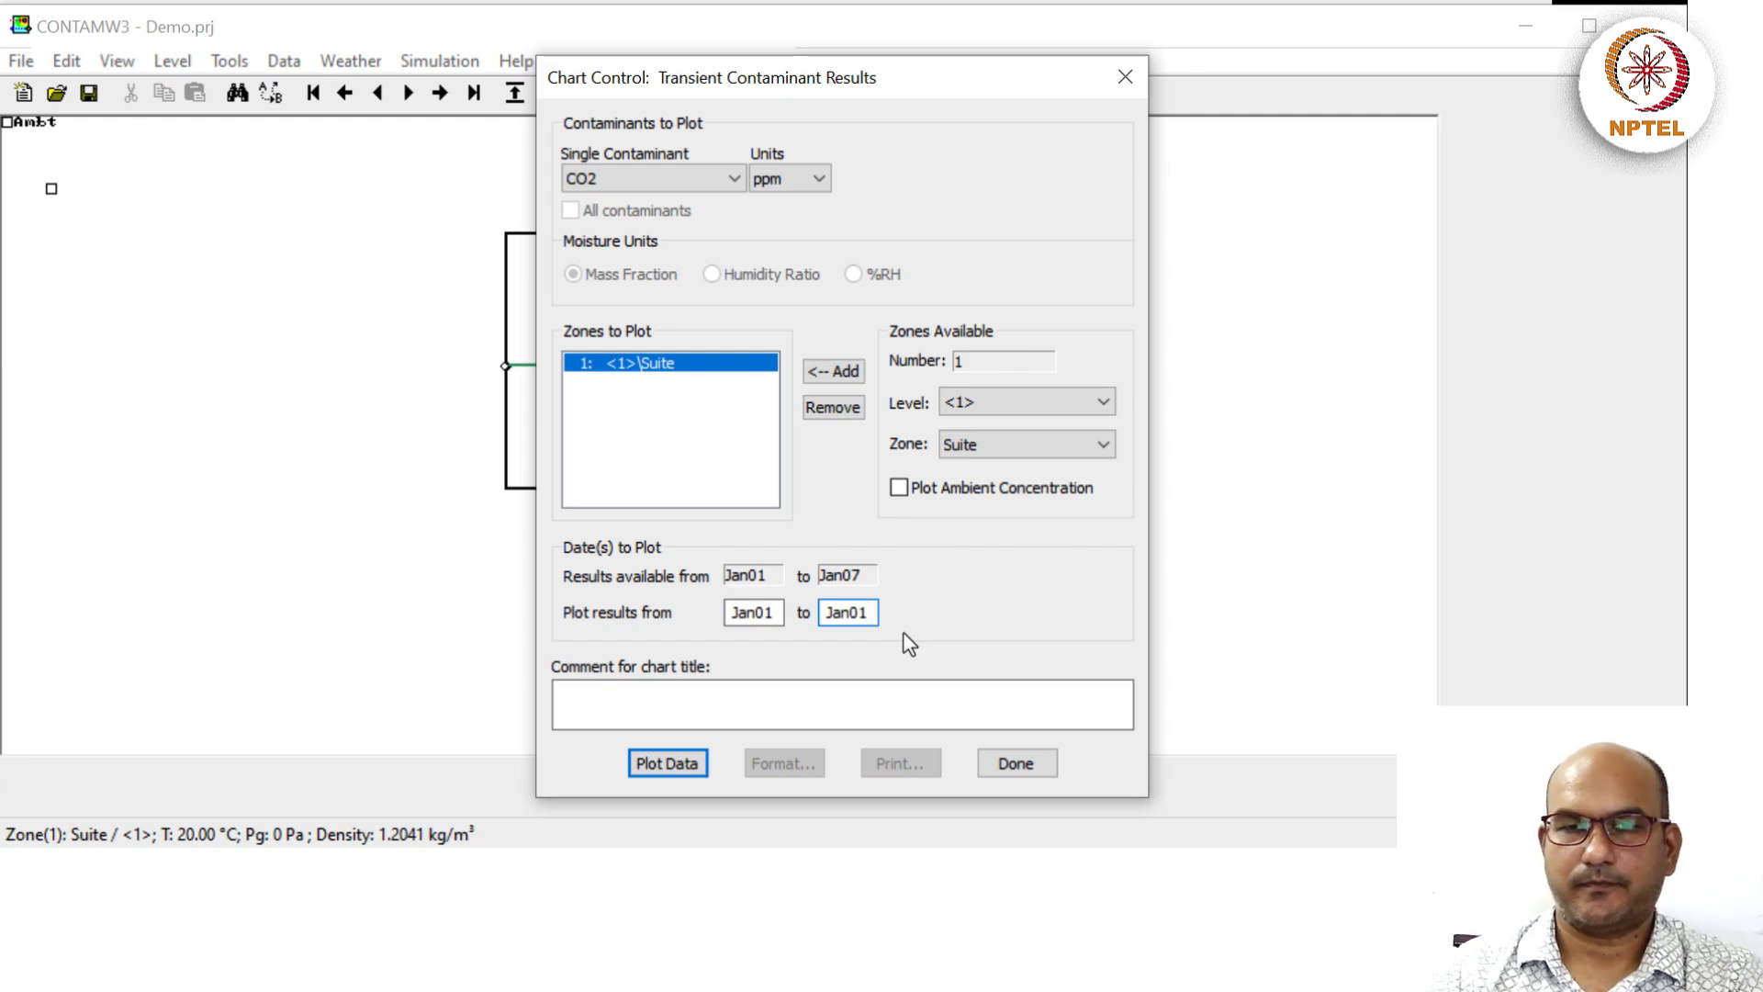
type("7")
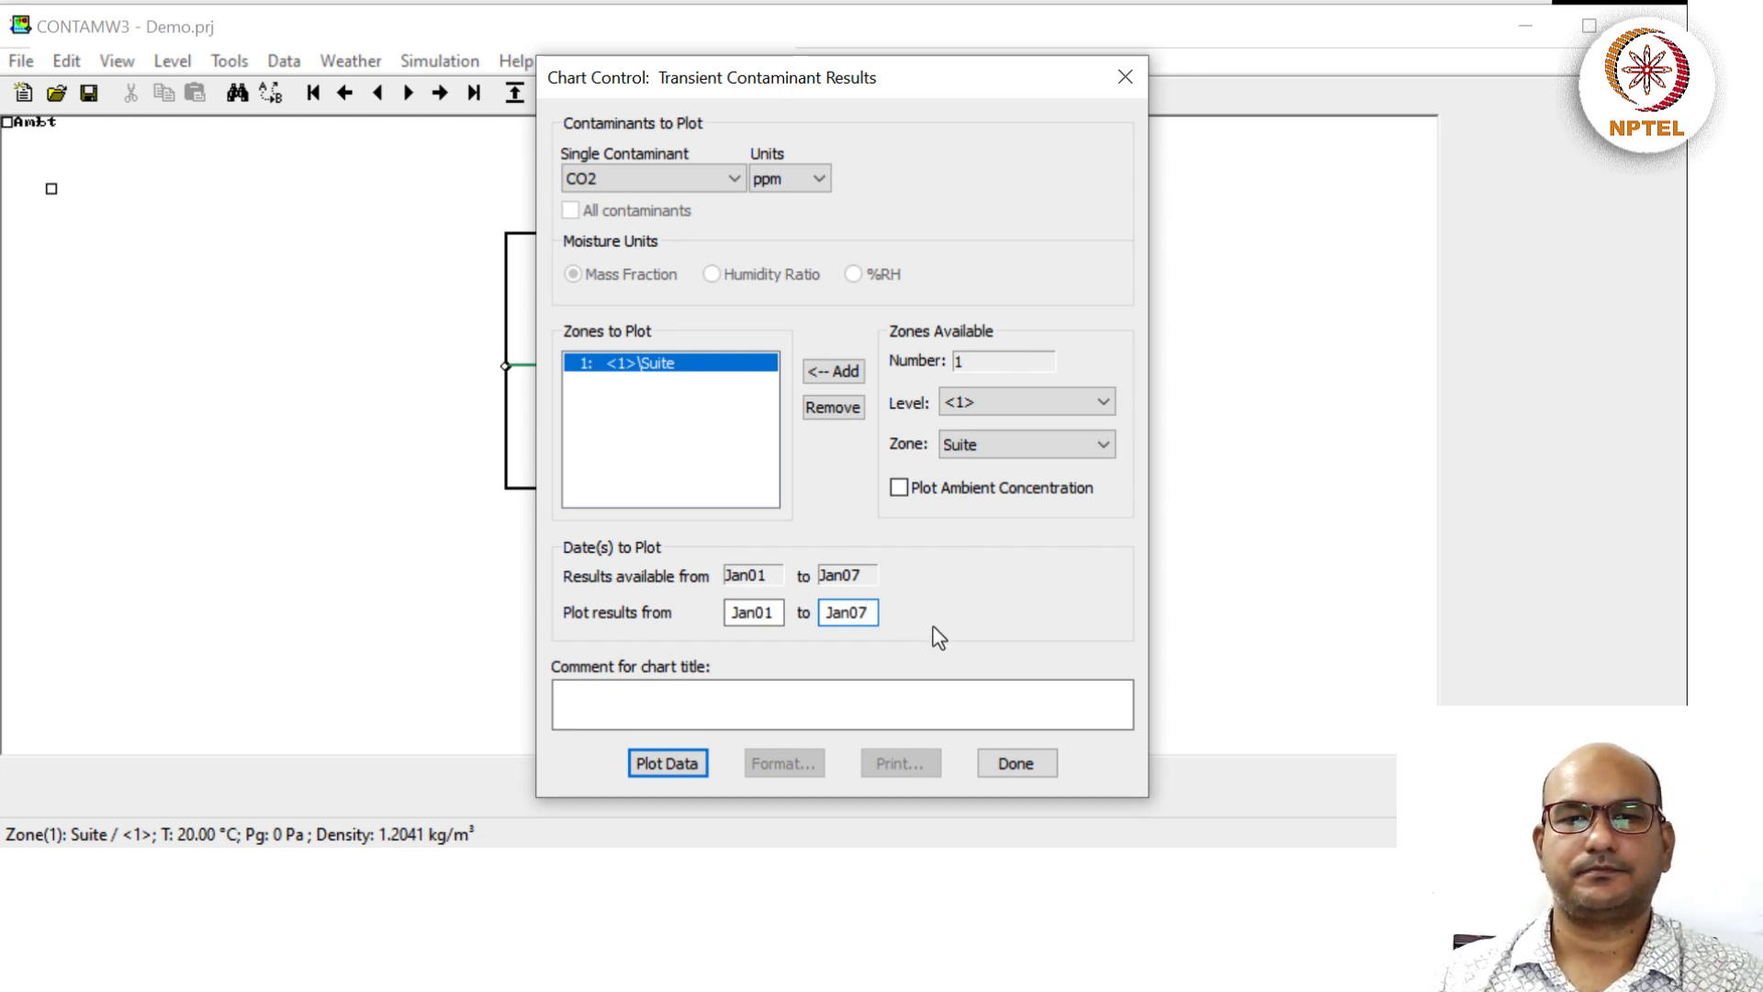
left_click(679, 765)
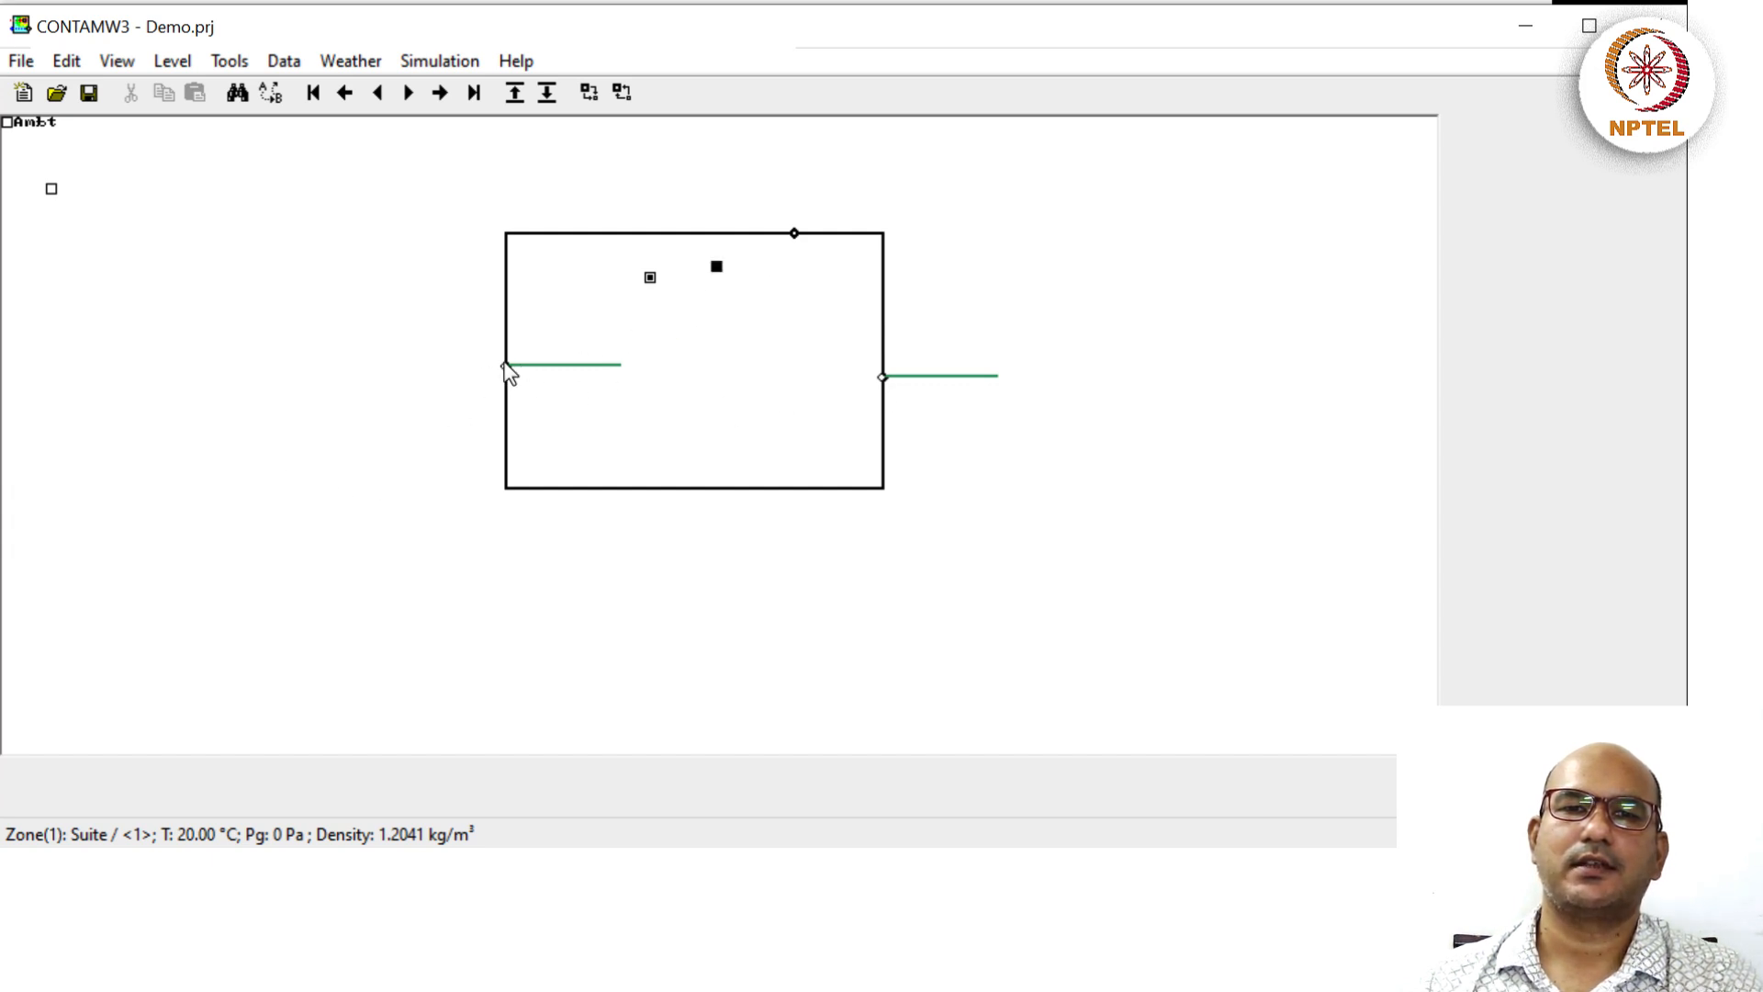
Close the CO2 results chart and Chart Control, returning to the Suite floor plan.
mouse_move(882, 384)
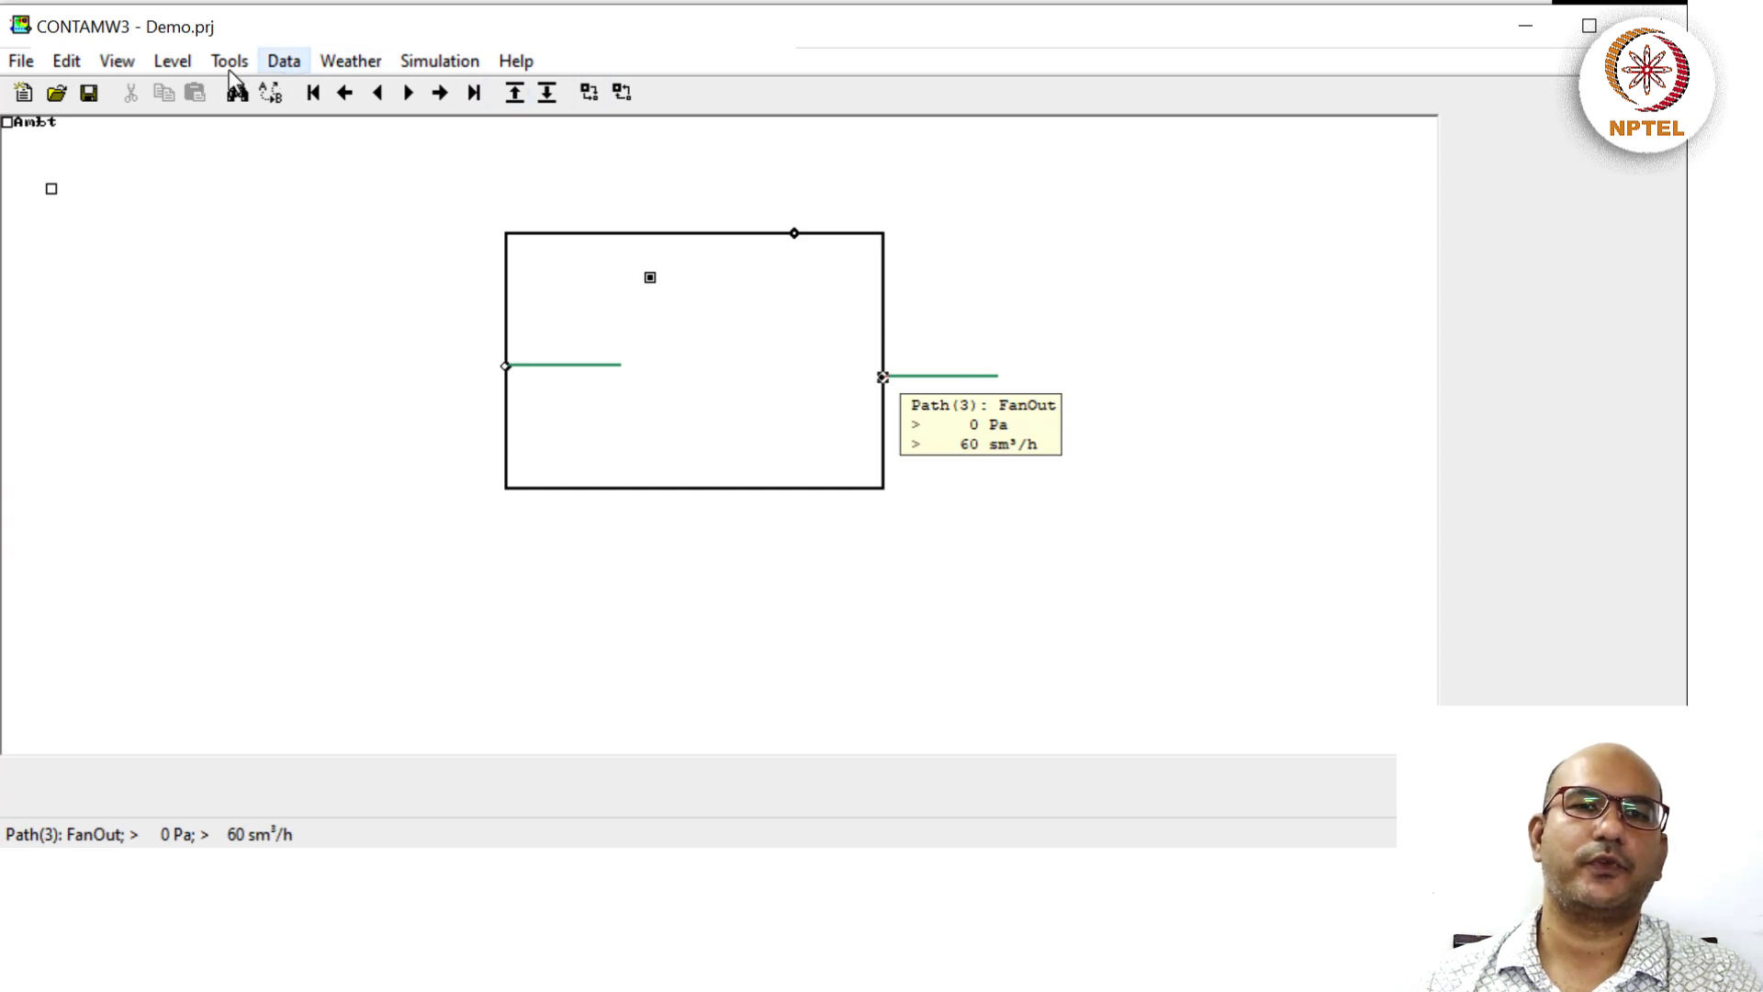
Return to Normal Mode and add a source/sink inside the Suite zone, opening its properties.
left_click(120, 64)
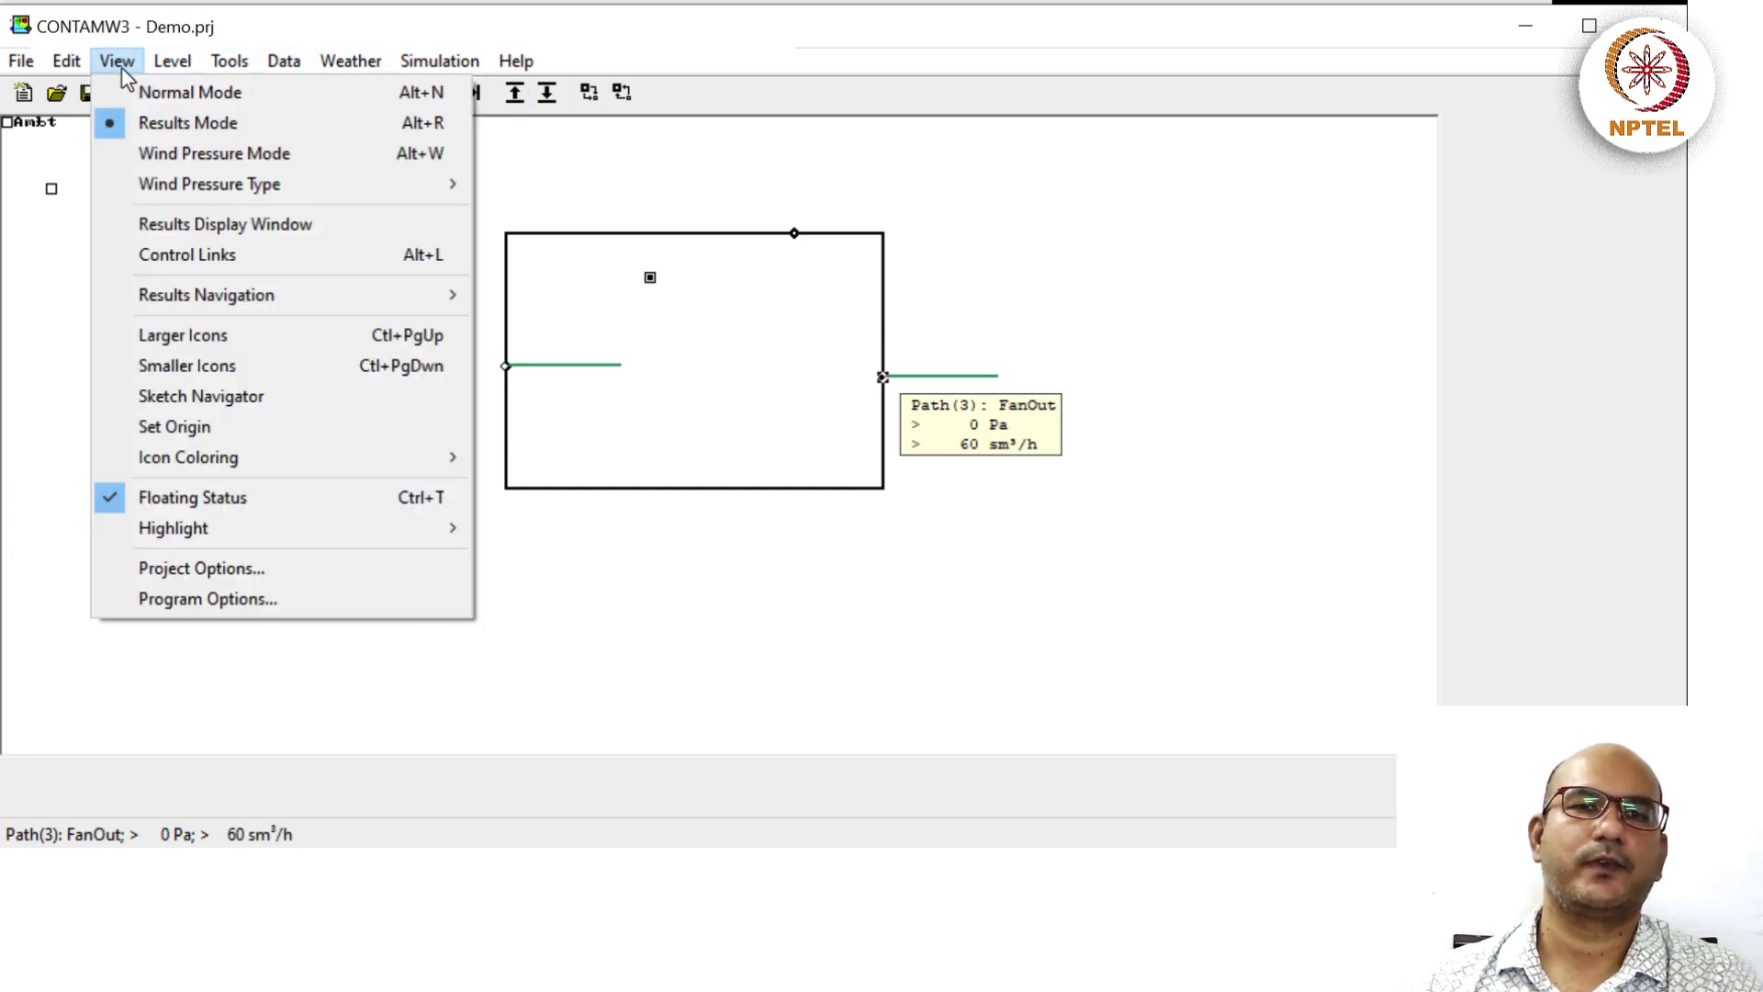
left_click(253, 95)
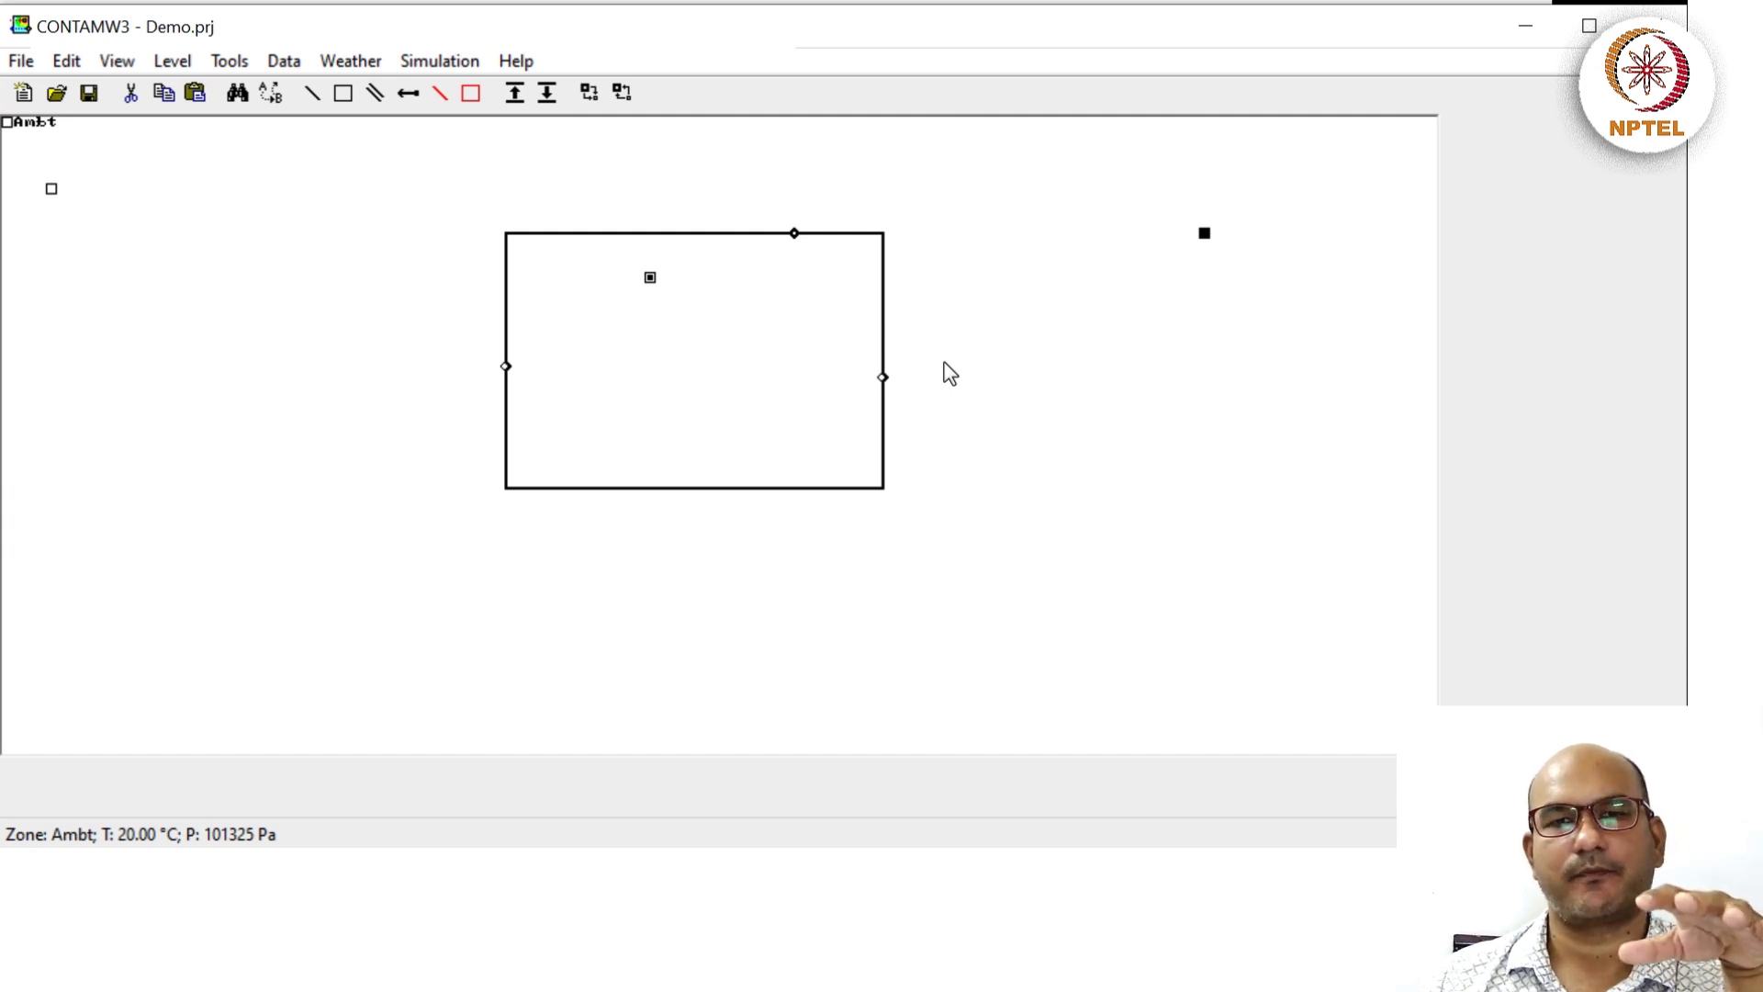
right_click(651, 314)
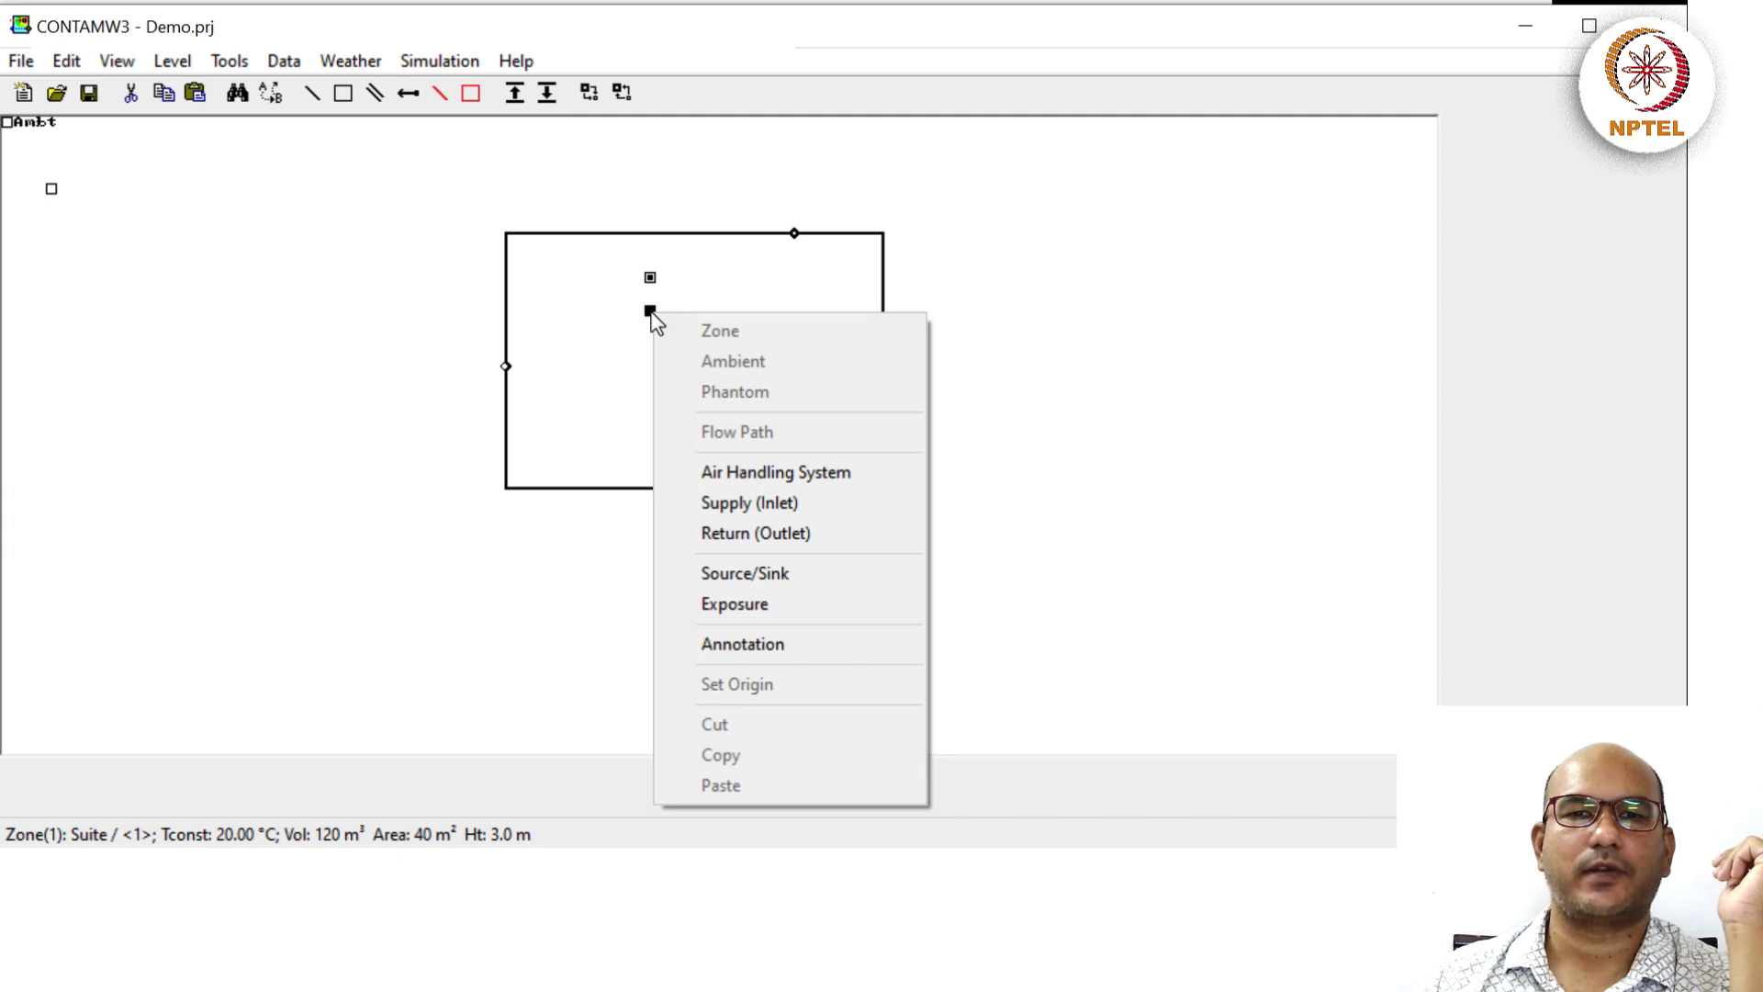
left_click(724, 572)
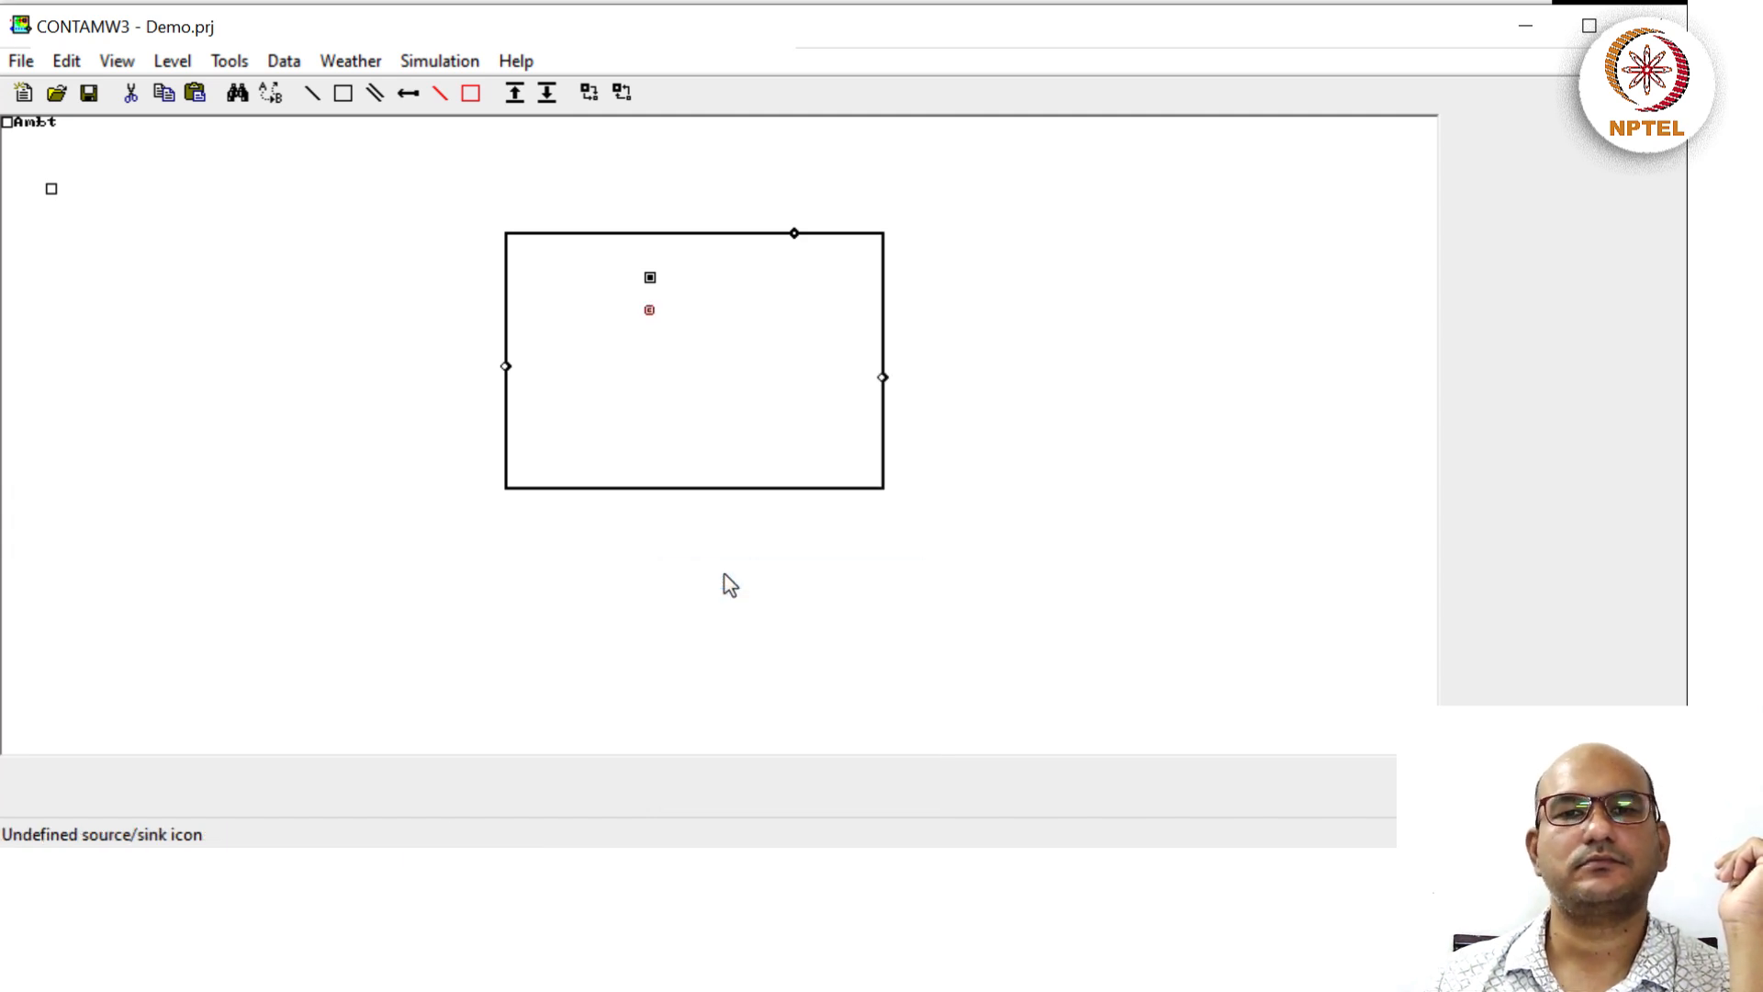
left_click(648, 313)
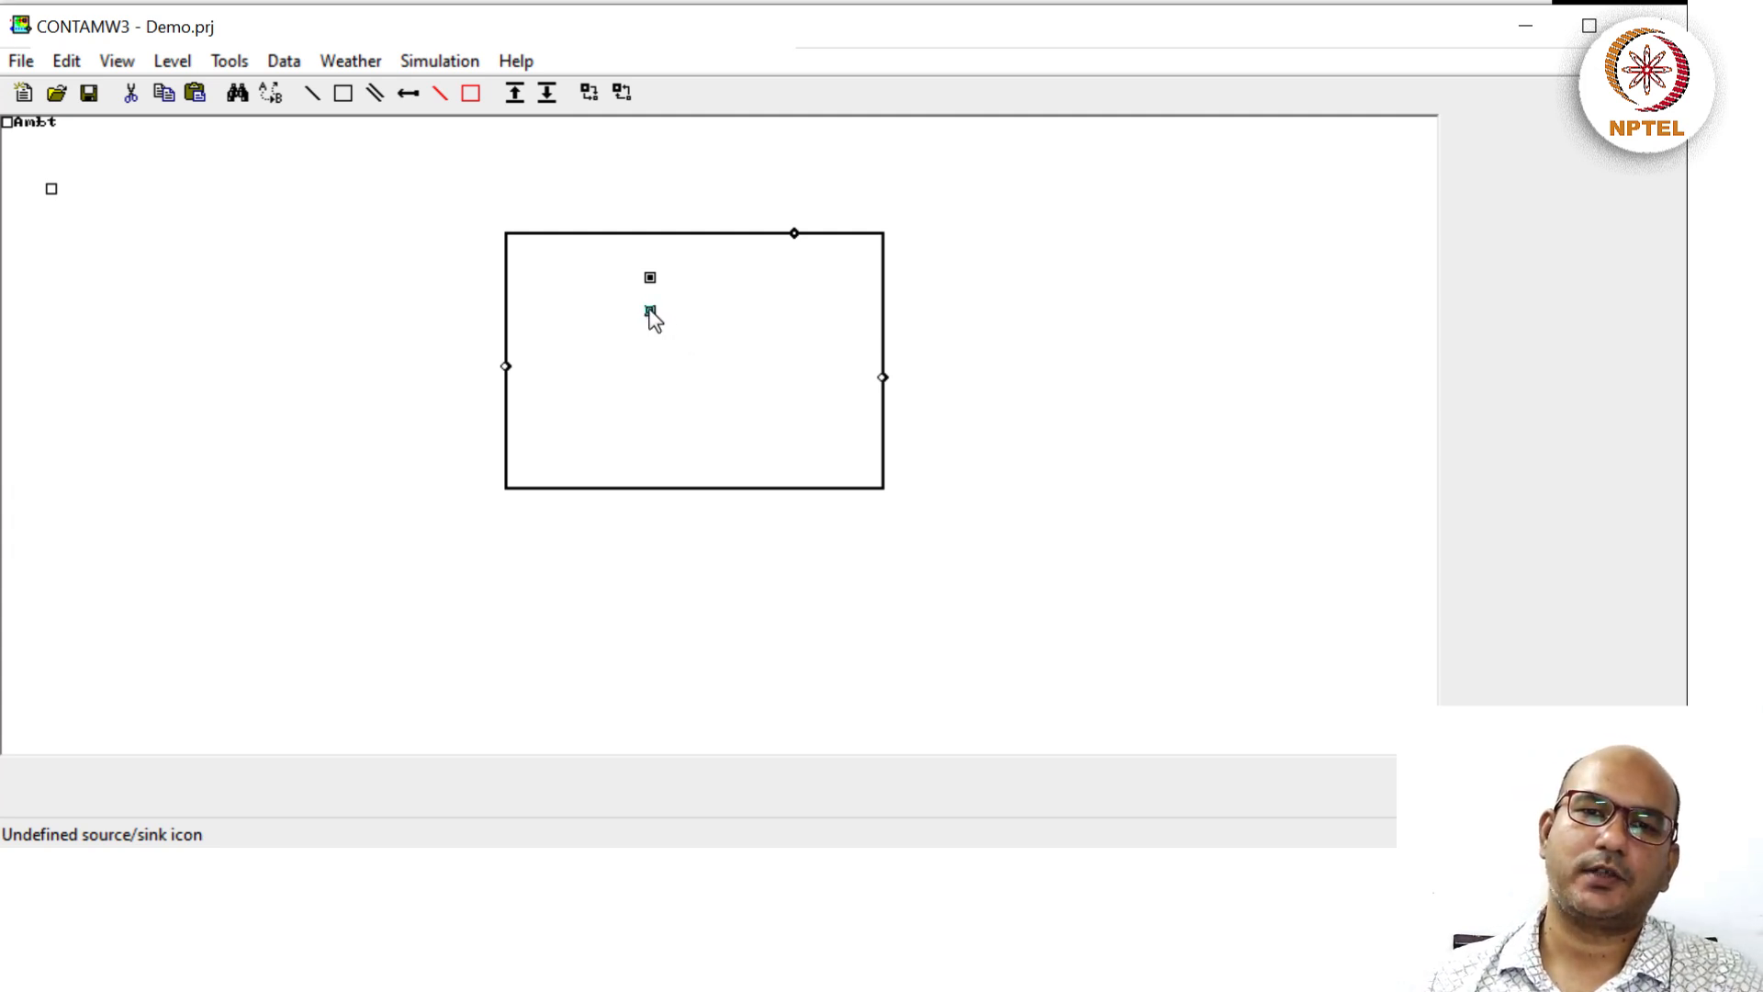
double_click(650, 313)
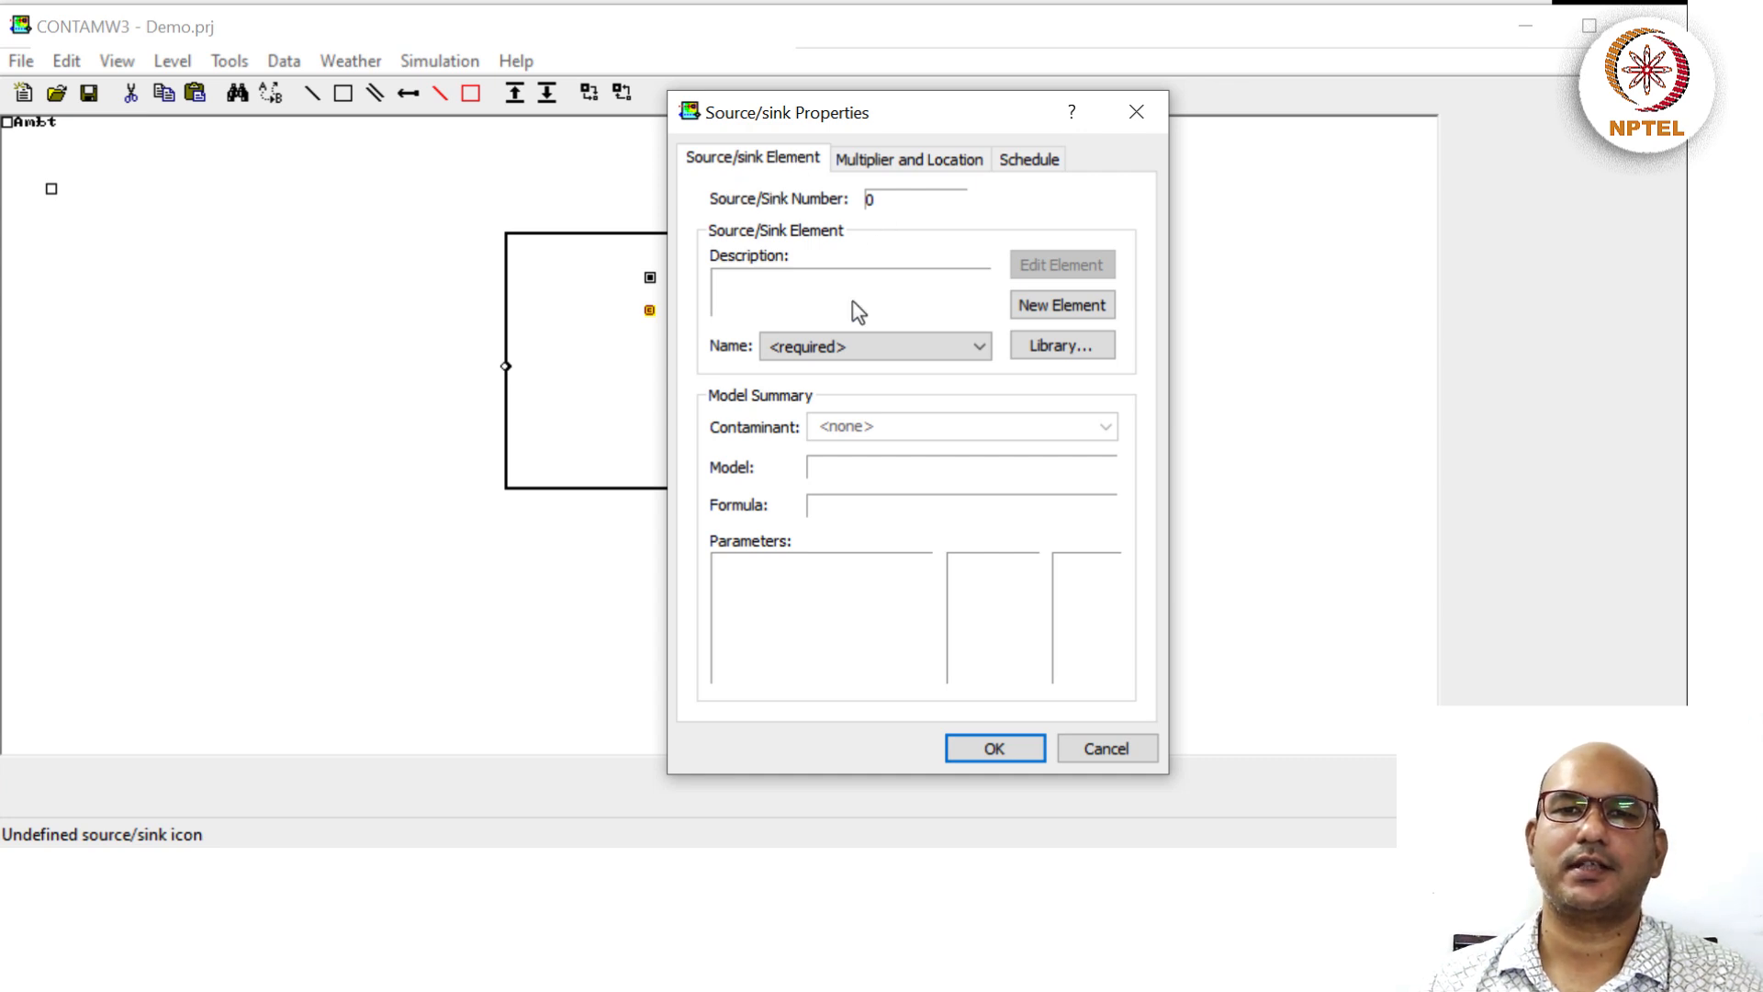
Create constant-coefficient element OccupantCO2 with generation 0.005 L/s and description 'CO2 from the occupant'.
left_click(1048, 307)
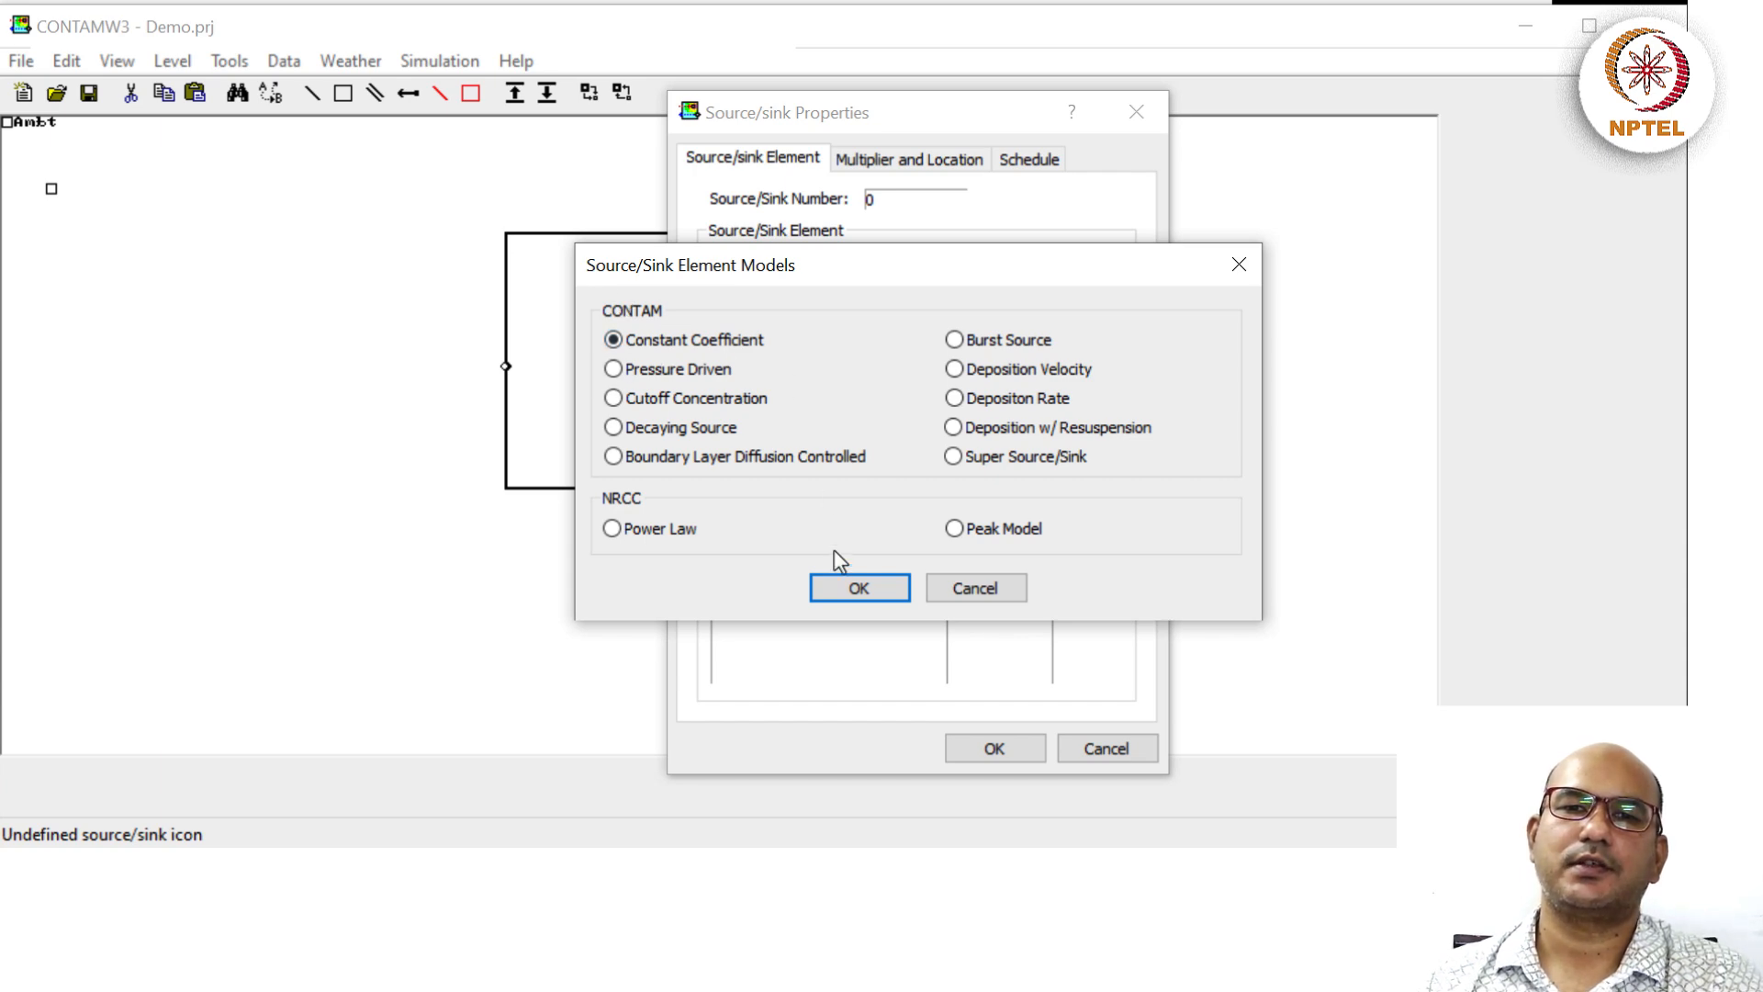
left_click(857, 589)
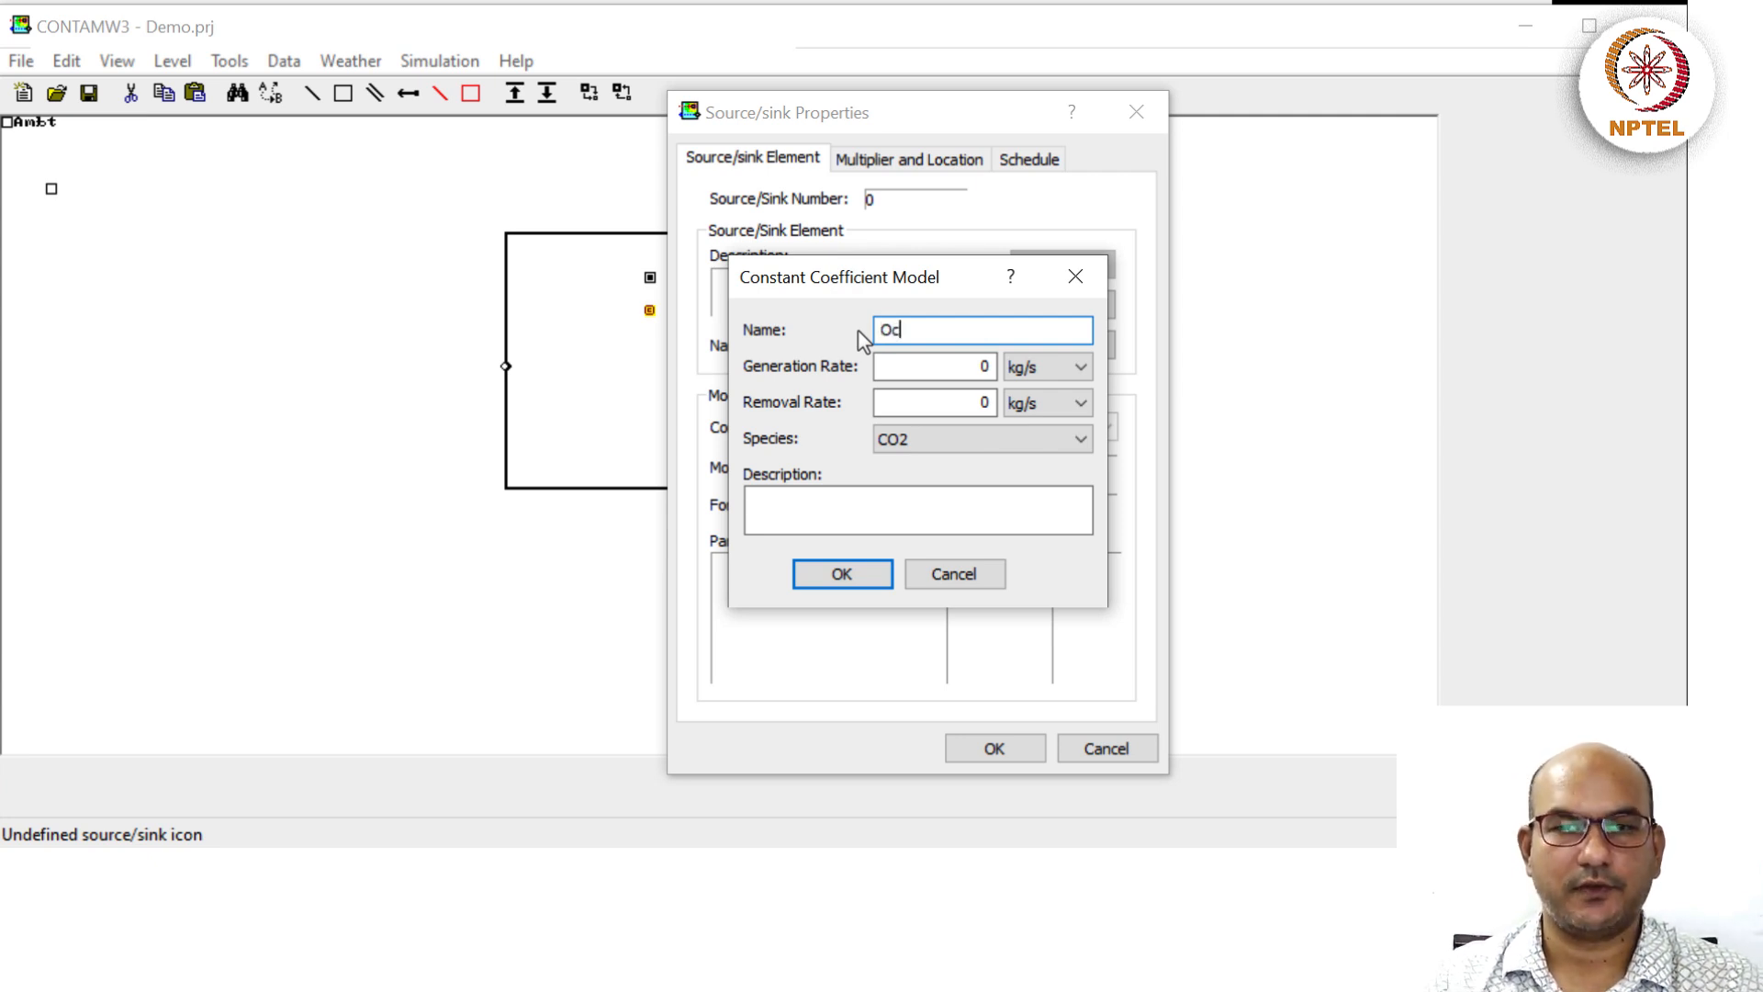
type("Occupant")
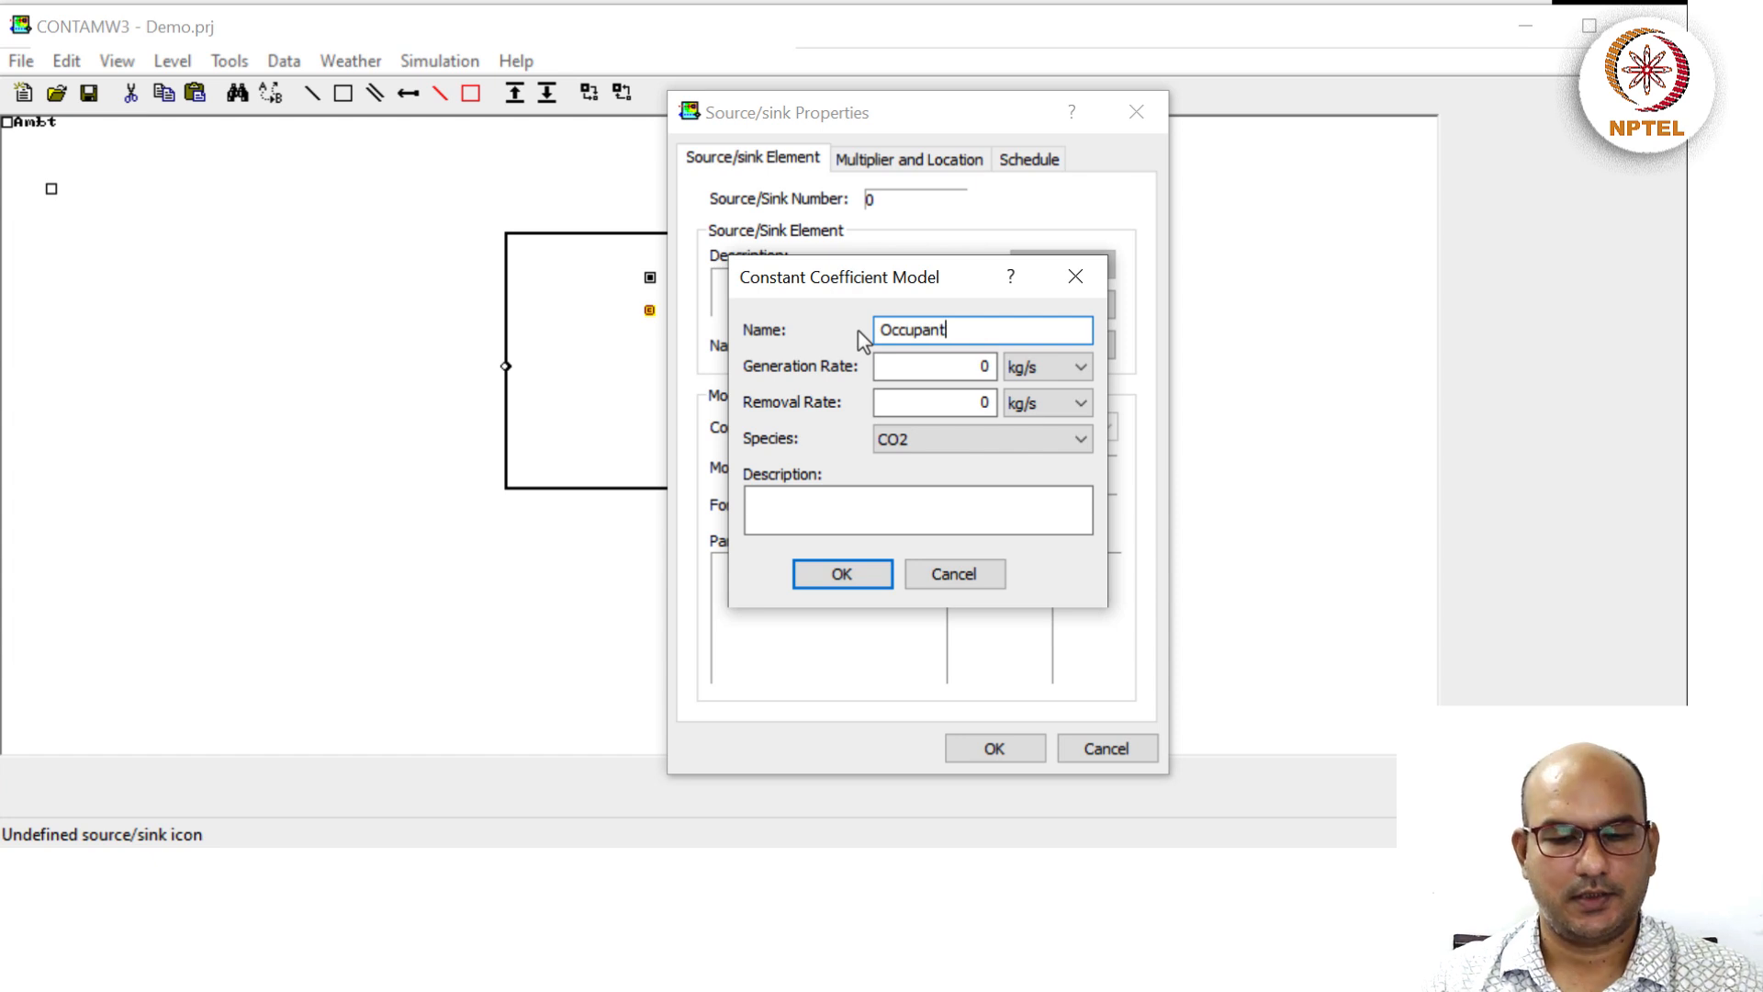
type("CO2")
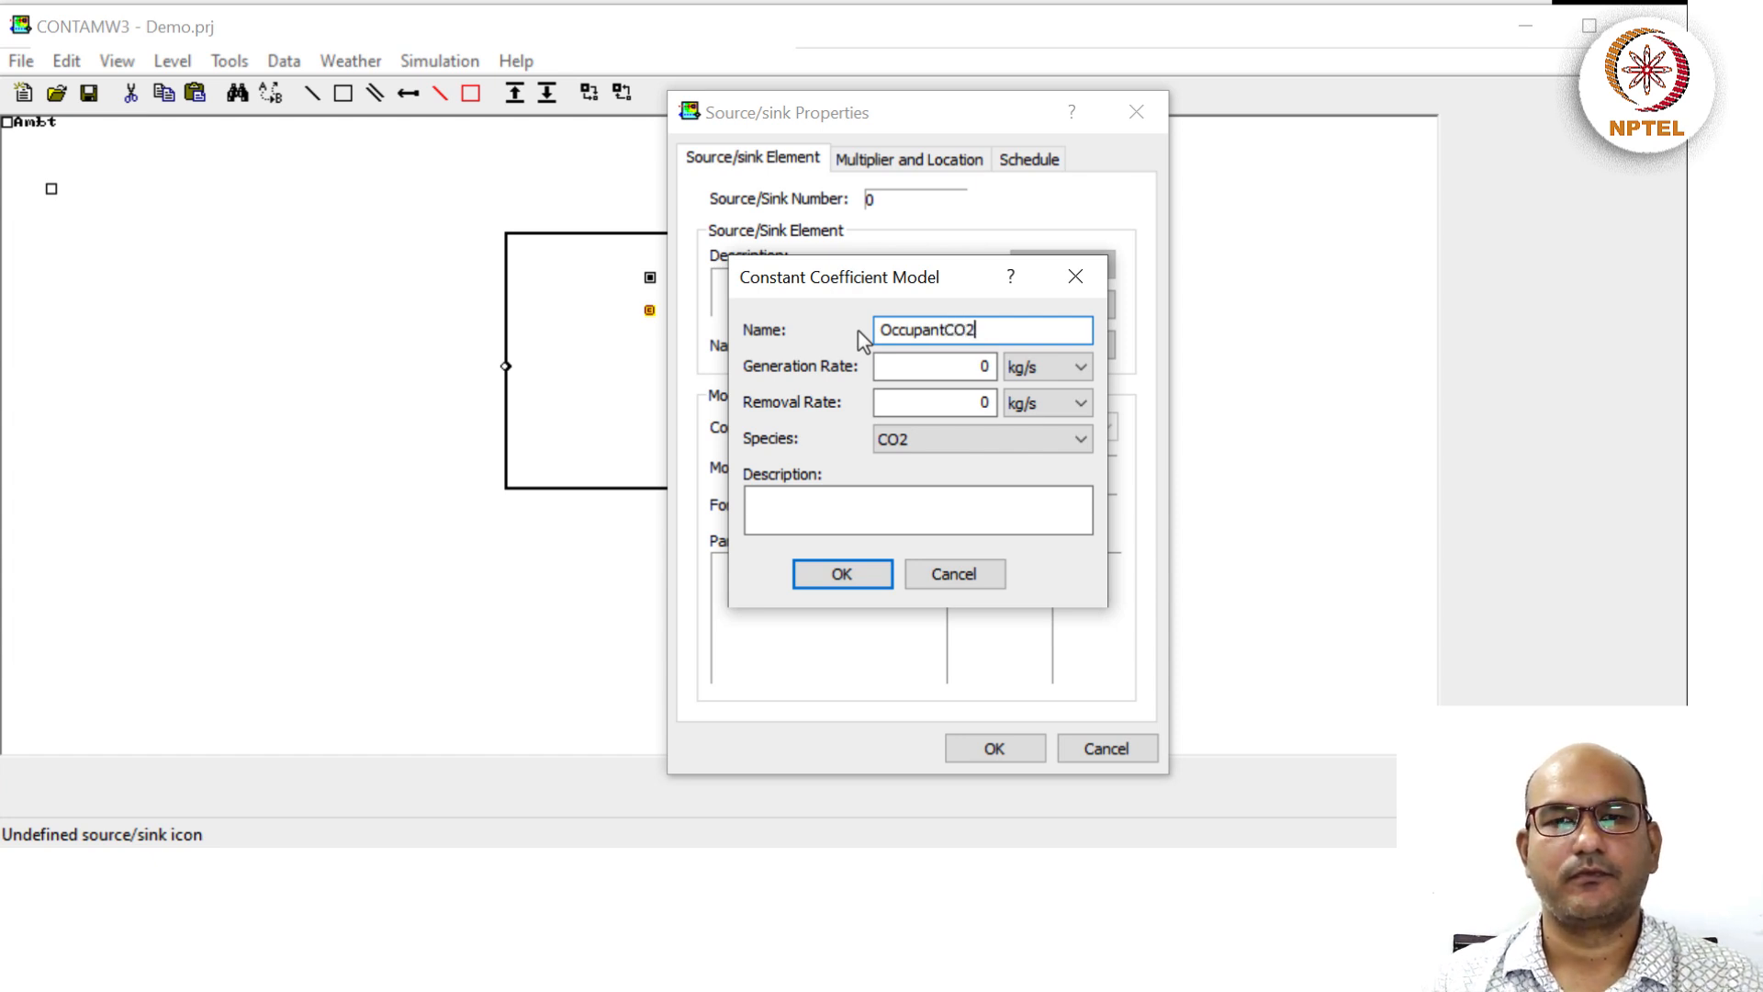
left_click(1060, 366)
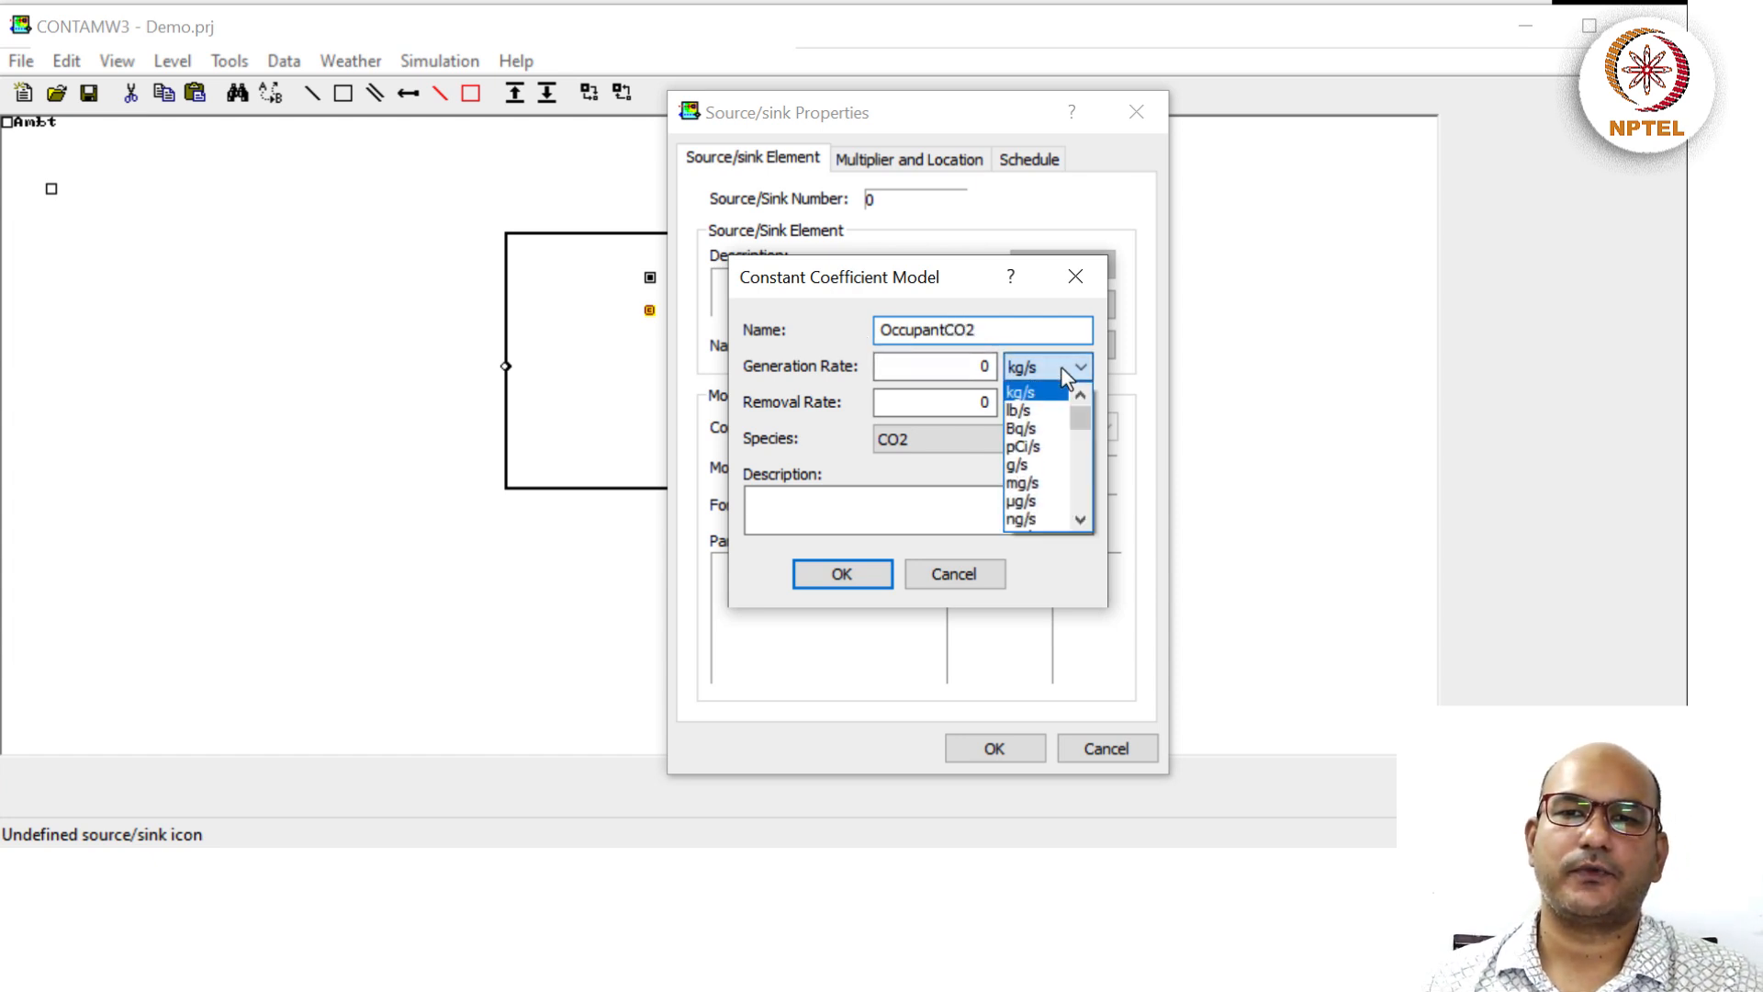
scroll(1047, 459, "down", 1)
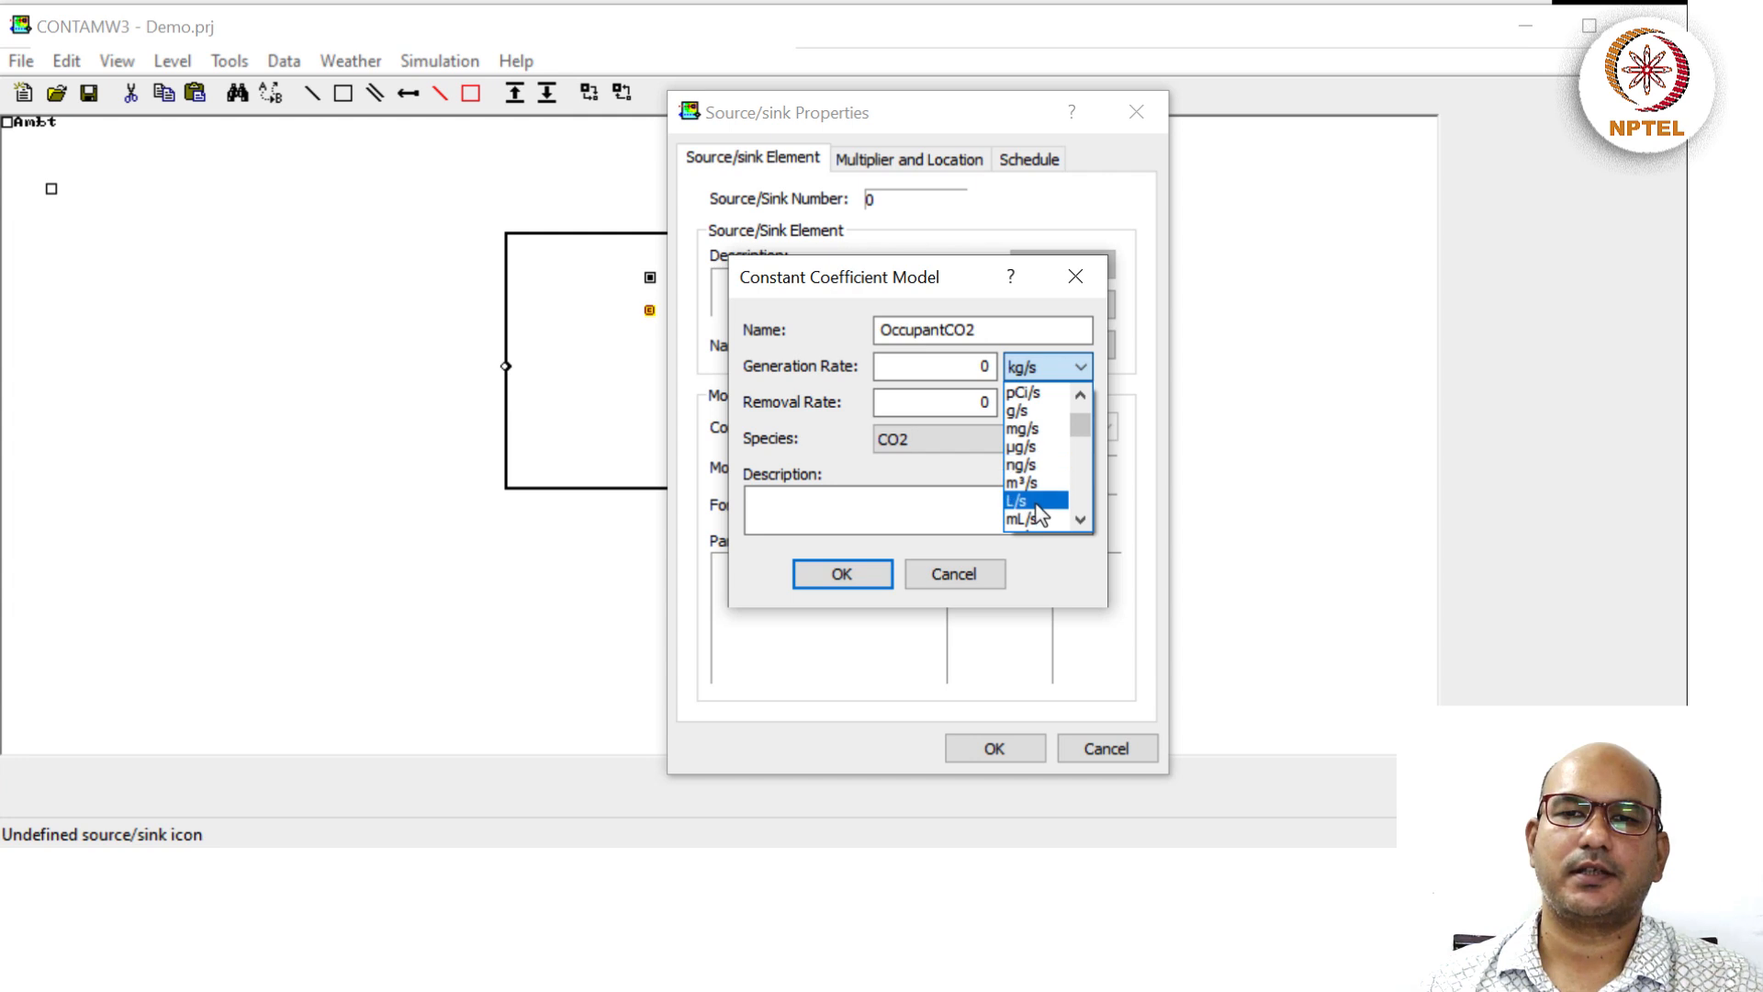
left_click(1036, 504)
double_click(973, 365)
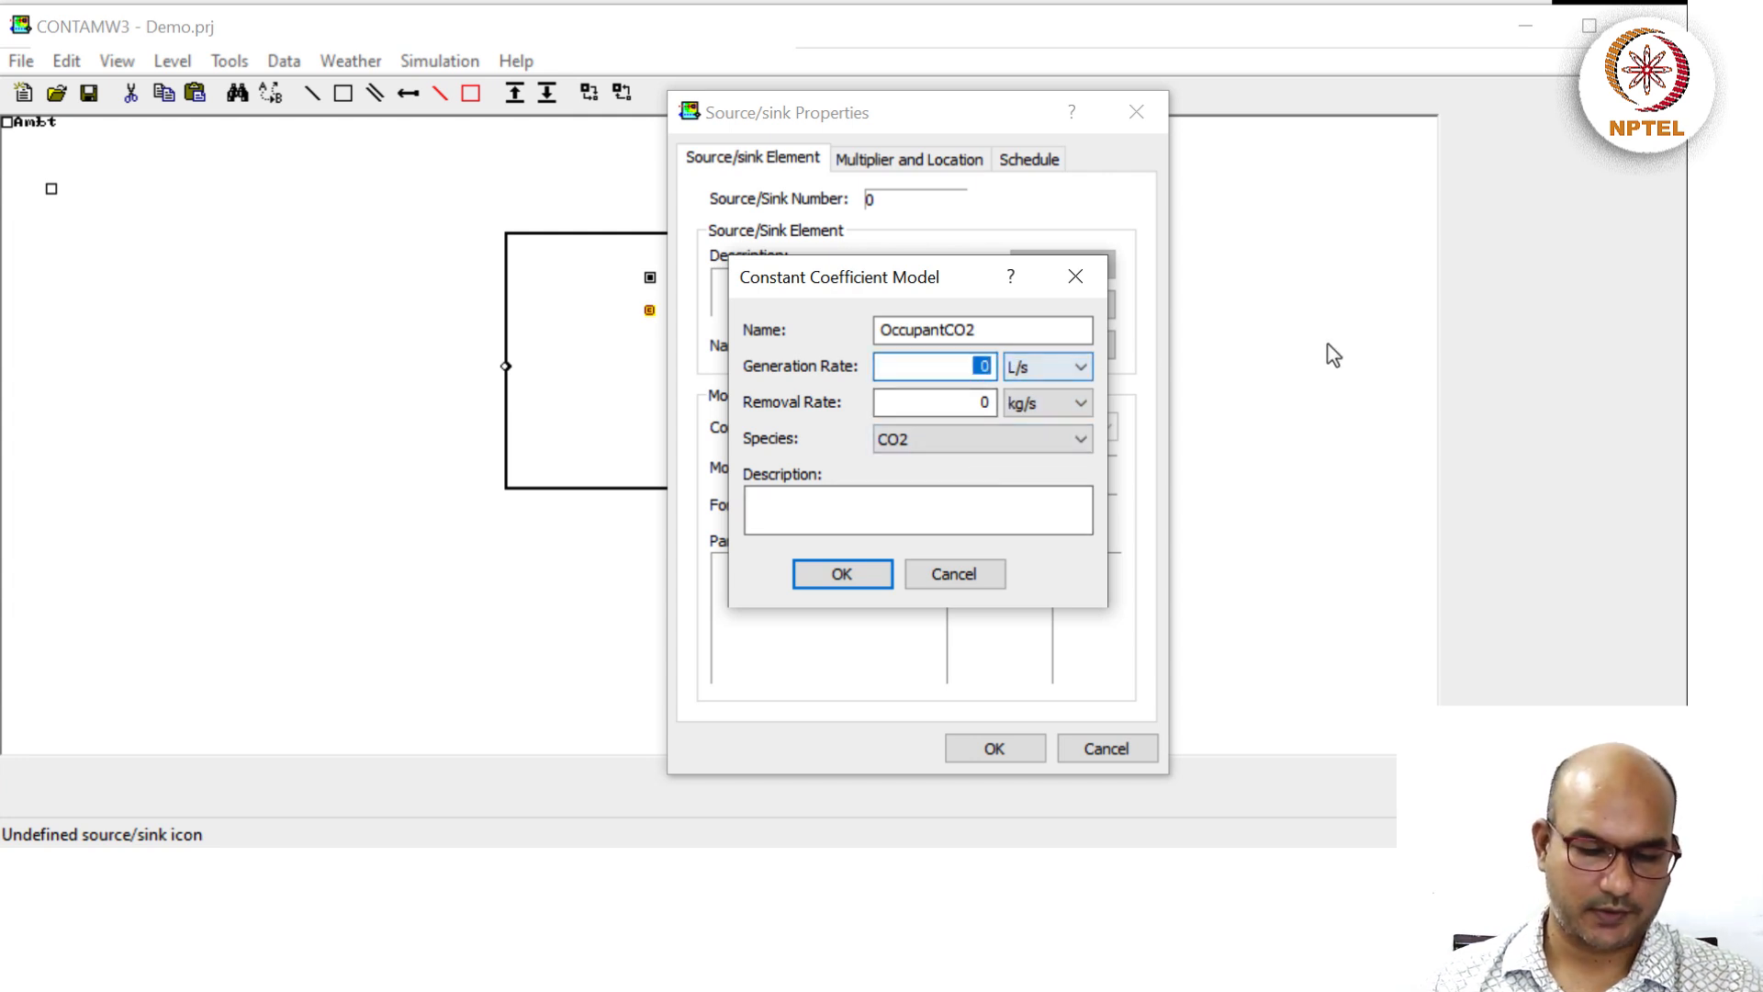
type("0.005")
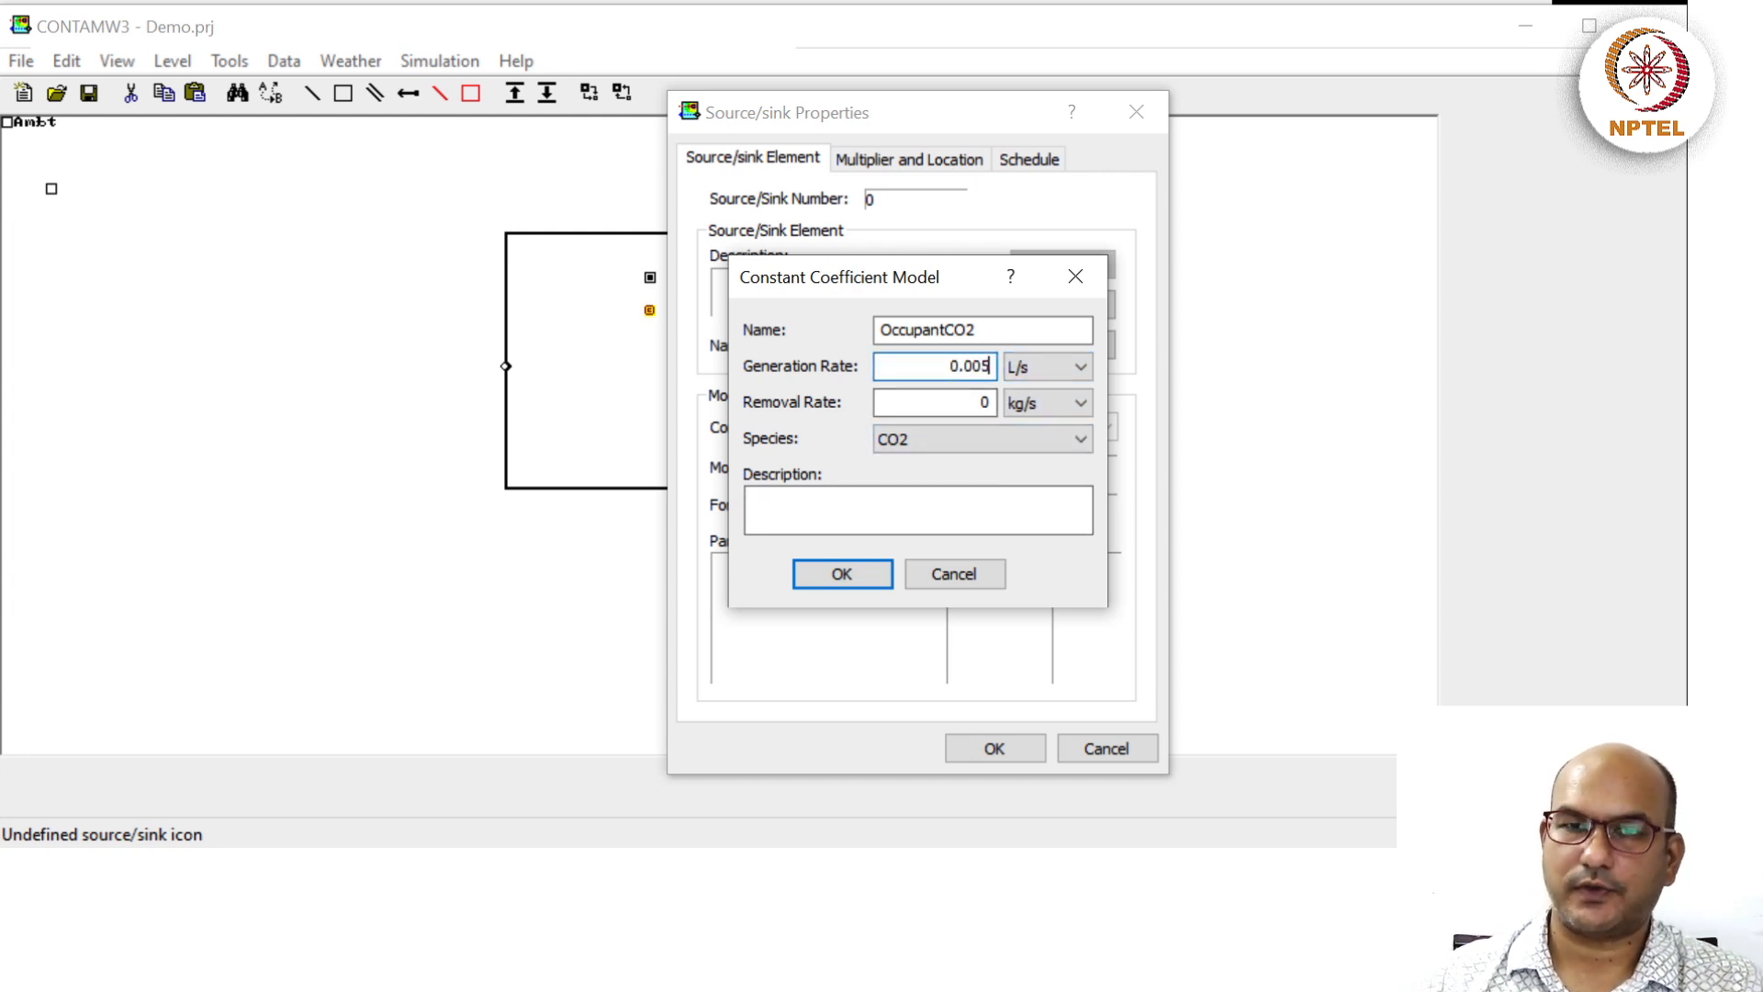
left_click(809, 514)
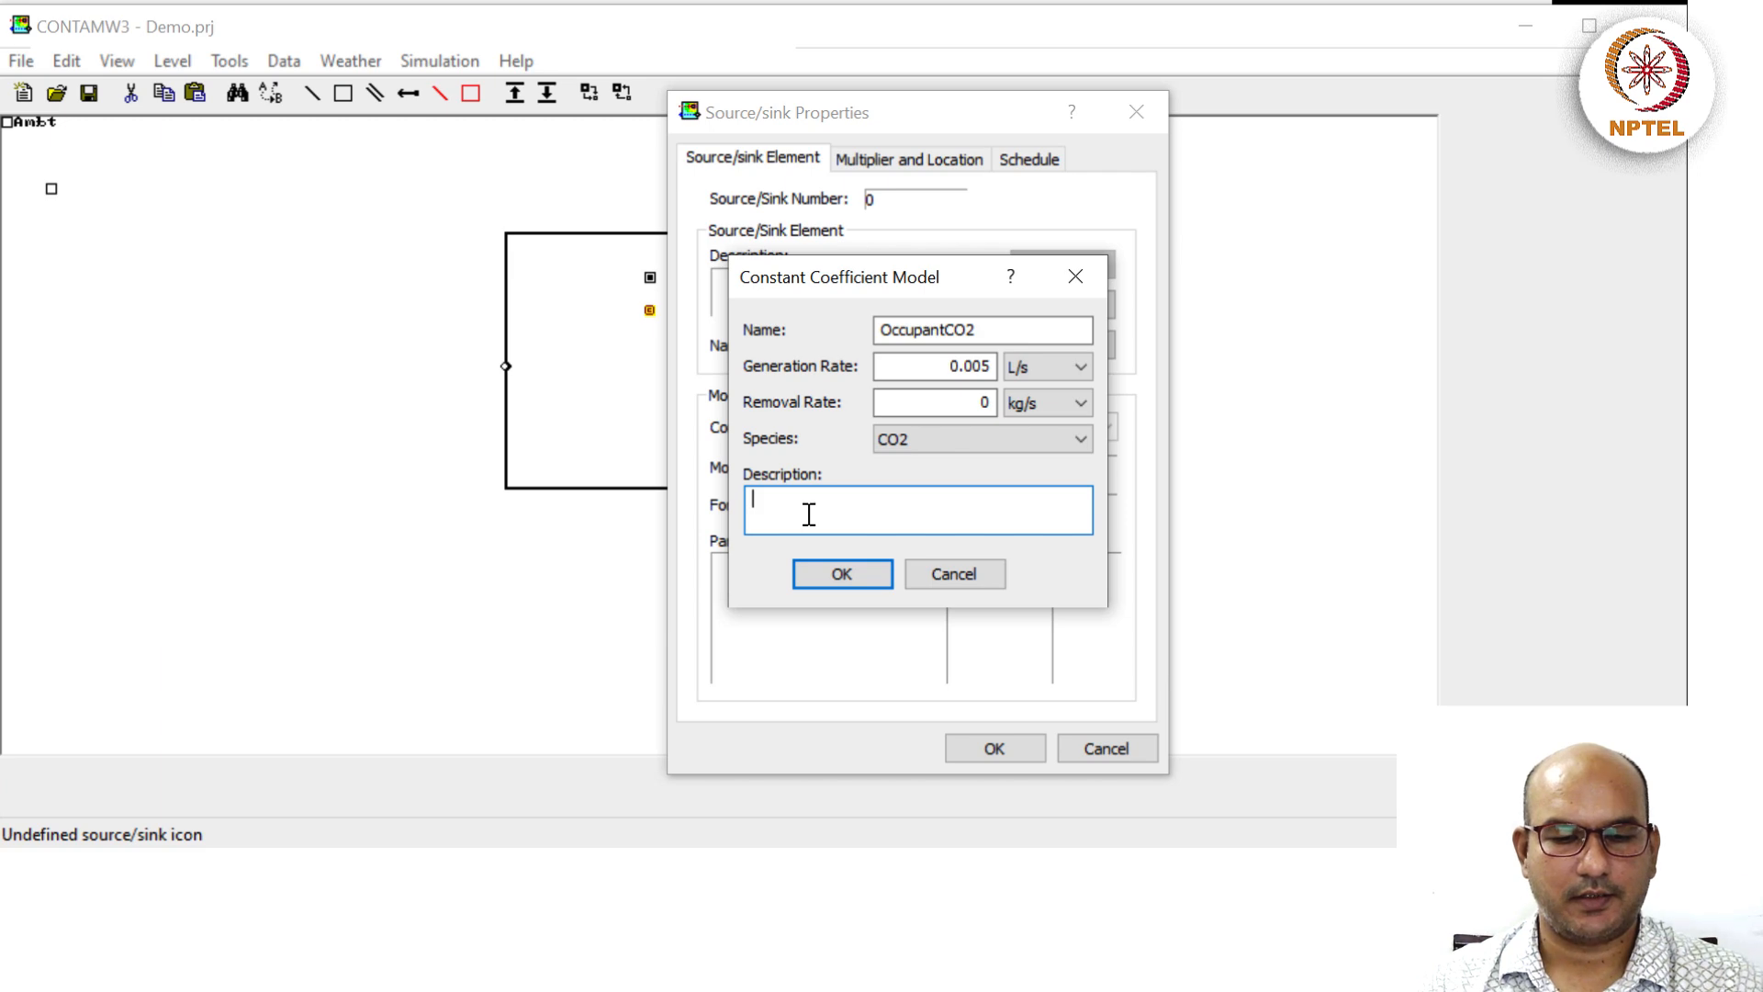
type("C")
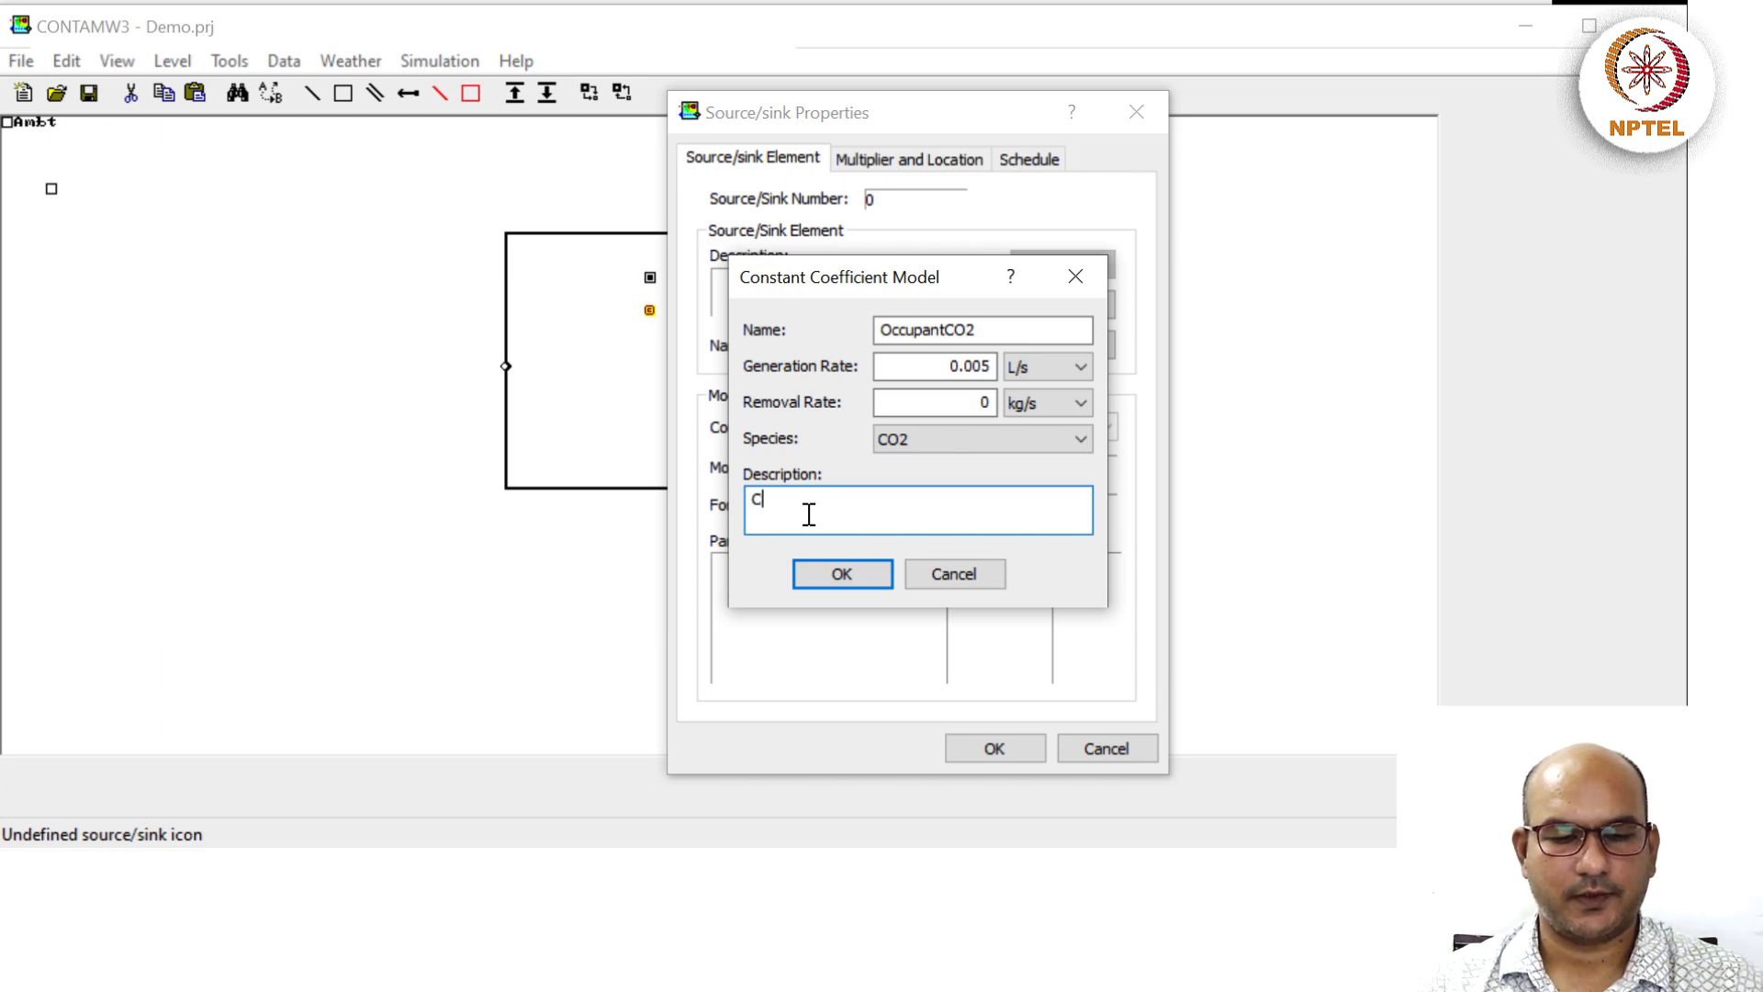
type("O2 from the occupant")
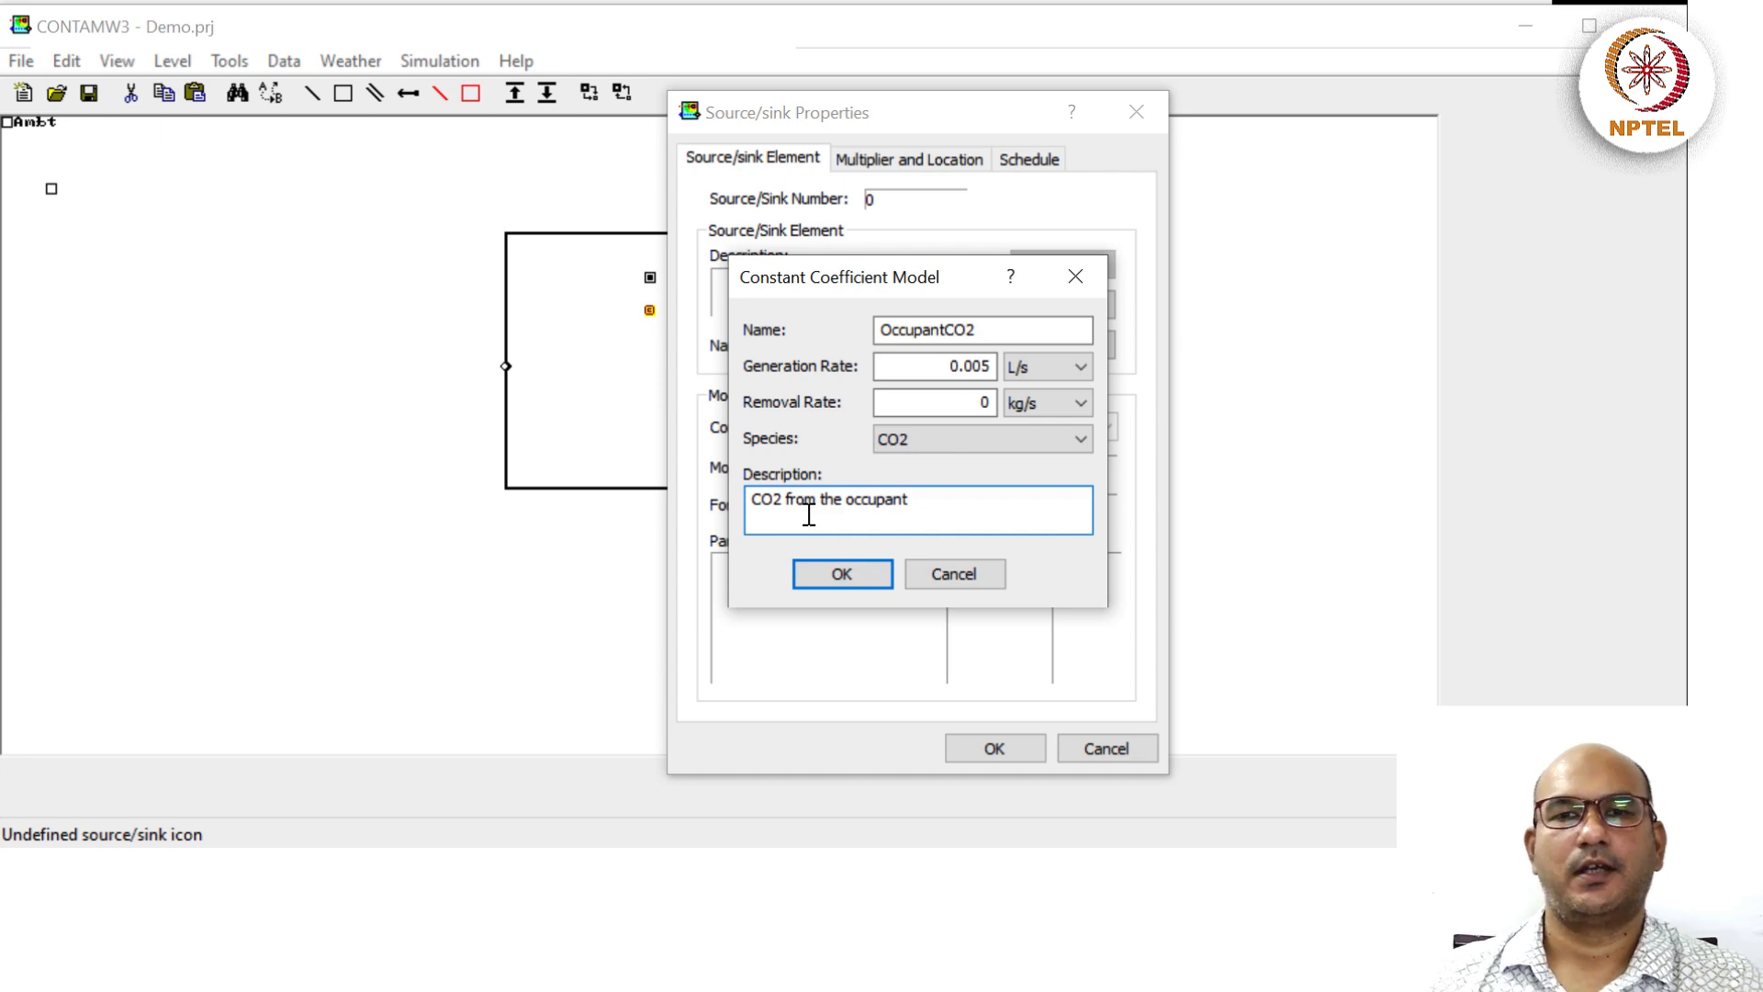
left_click(830, 580)
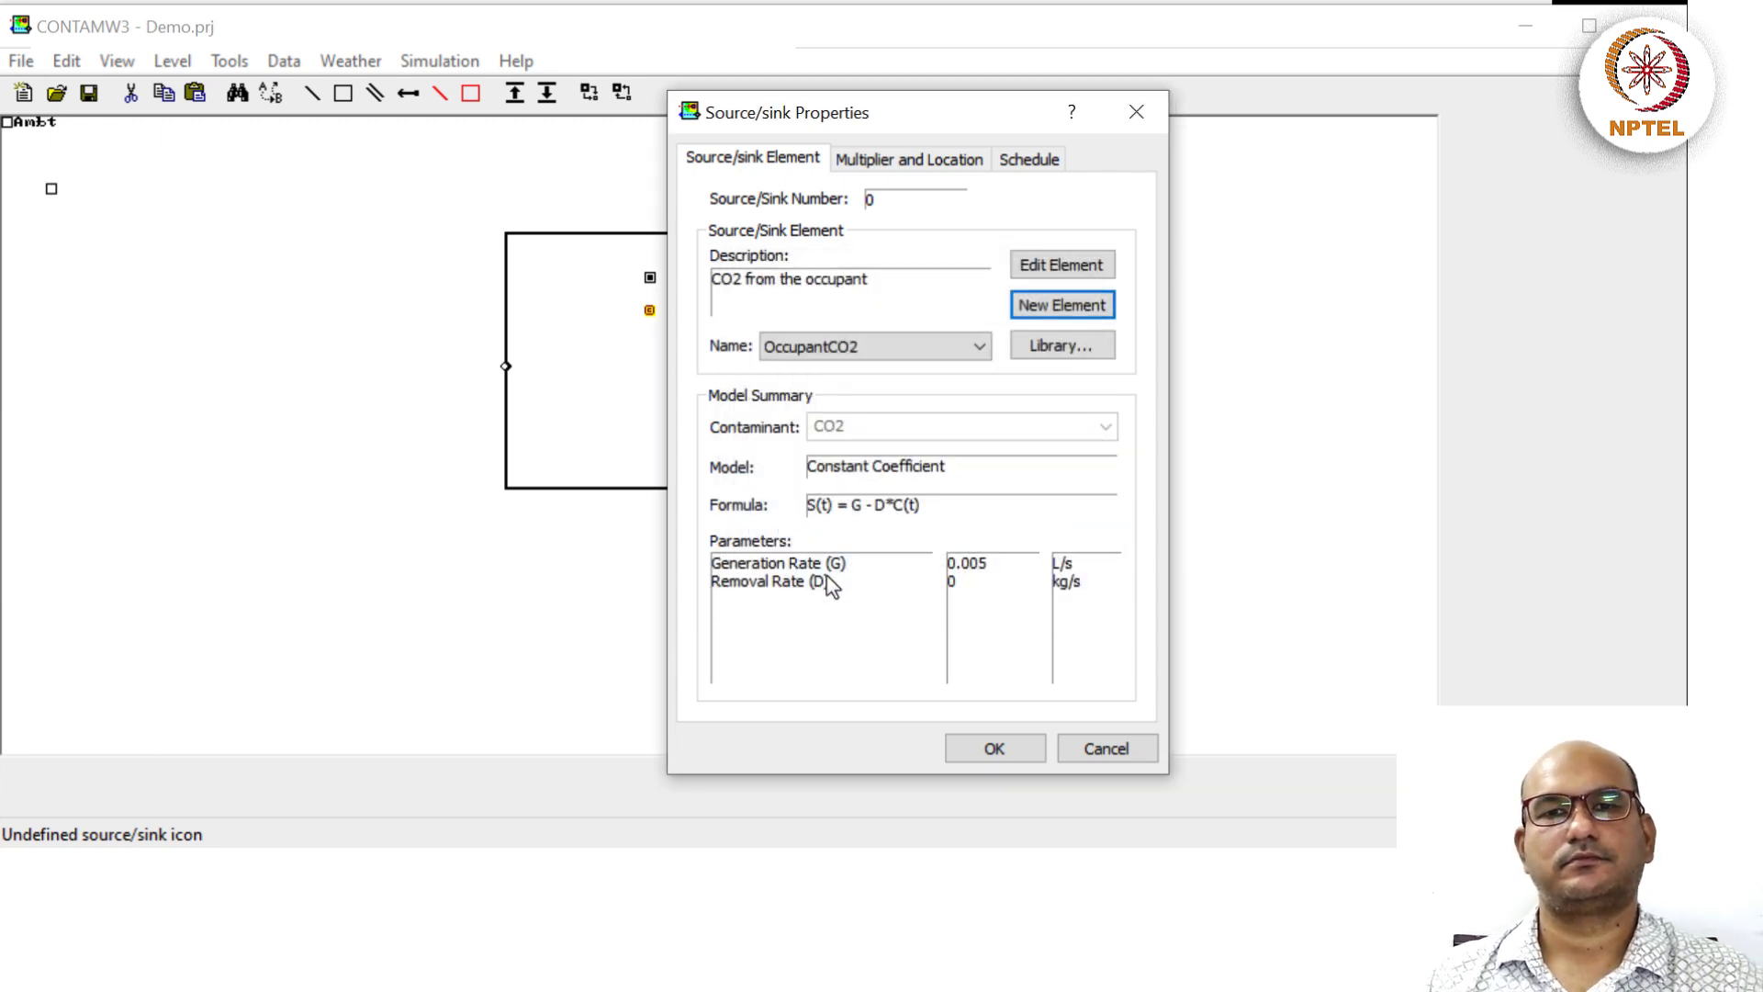
Go through Multiplier and Location to the Schedule tab, showing no schedule assigned.
left_click(880, 165)
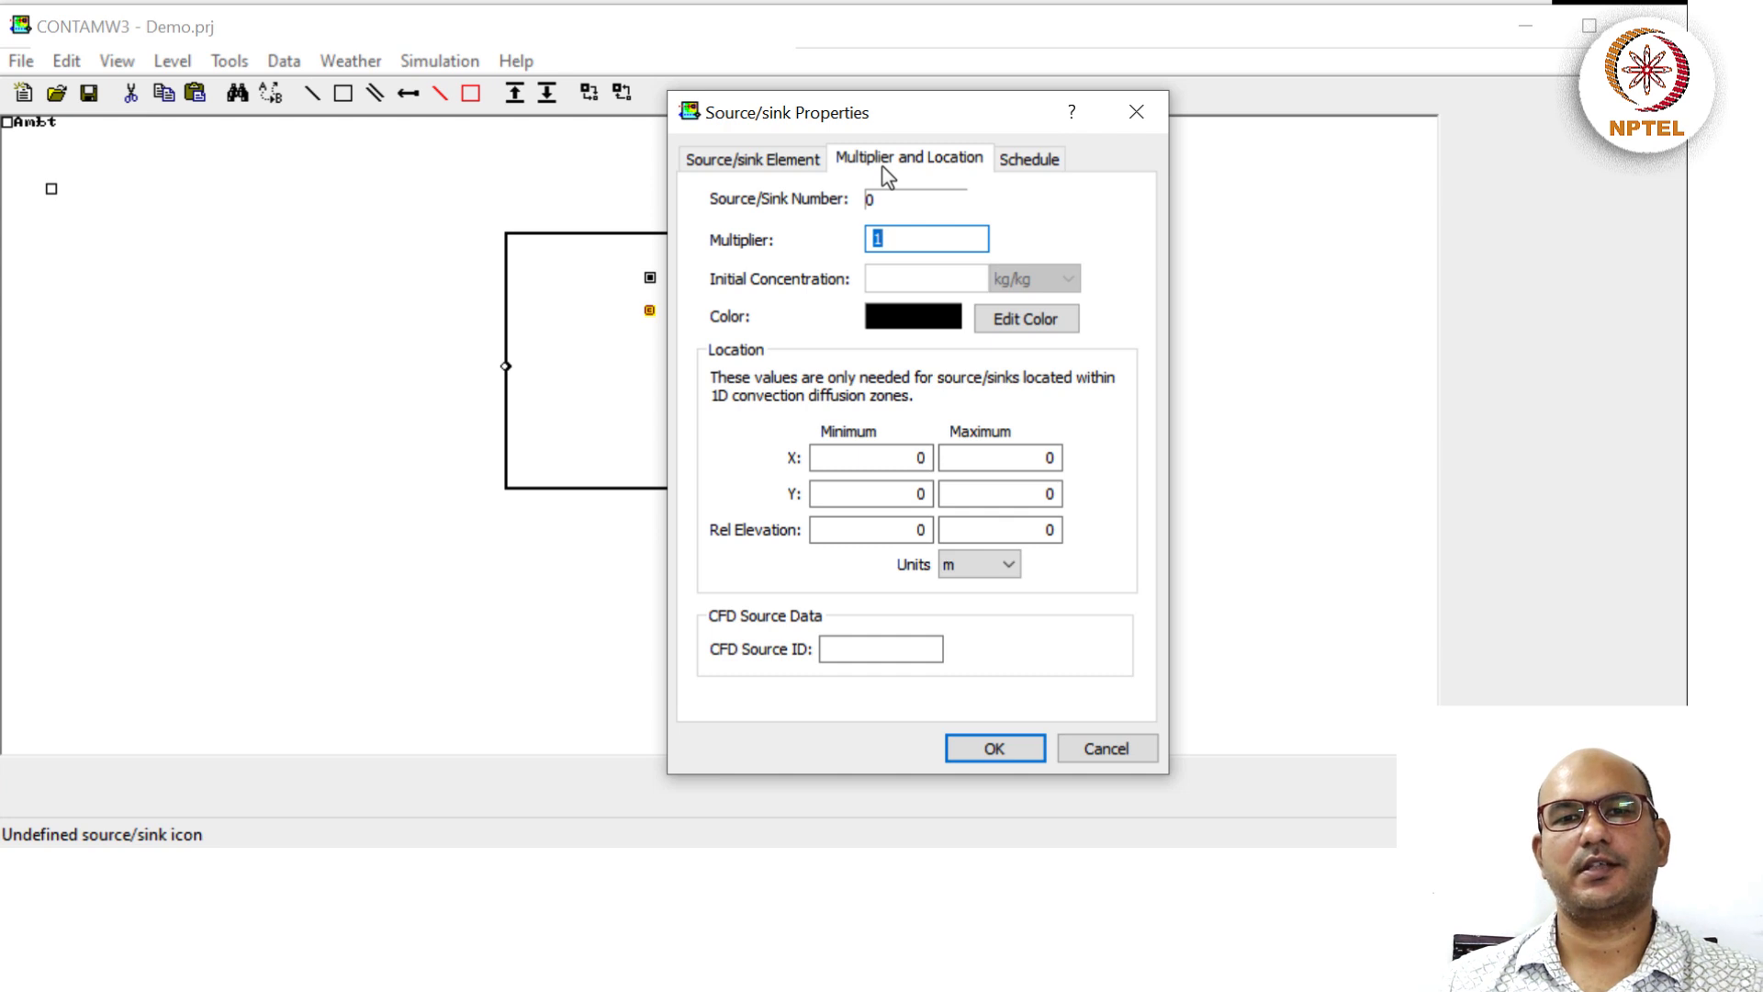
left_click(1038, 162)
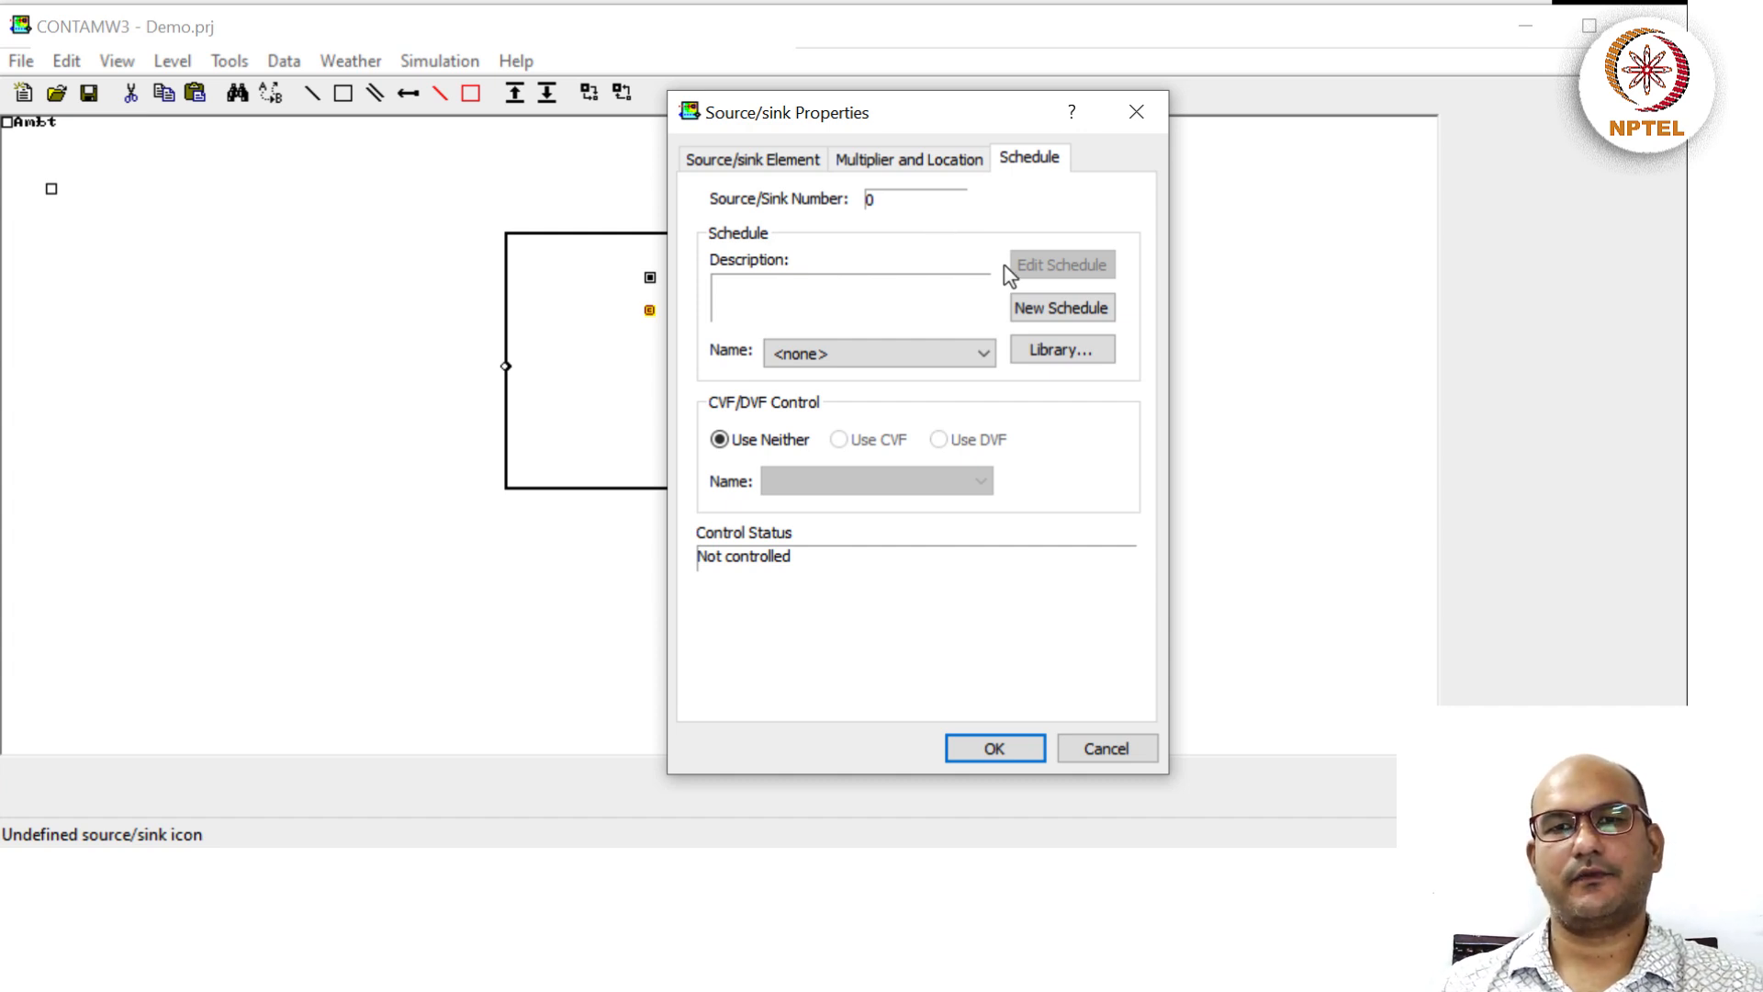
Start a new week schedule named Occup_alwaysON and dismiss the unset-day warning.
left_click(1032, 312)
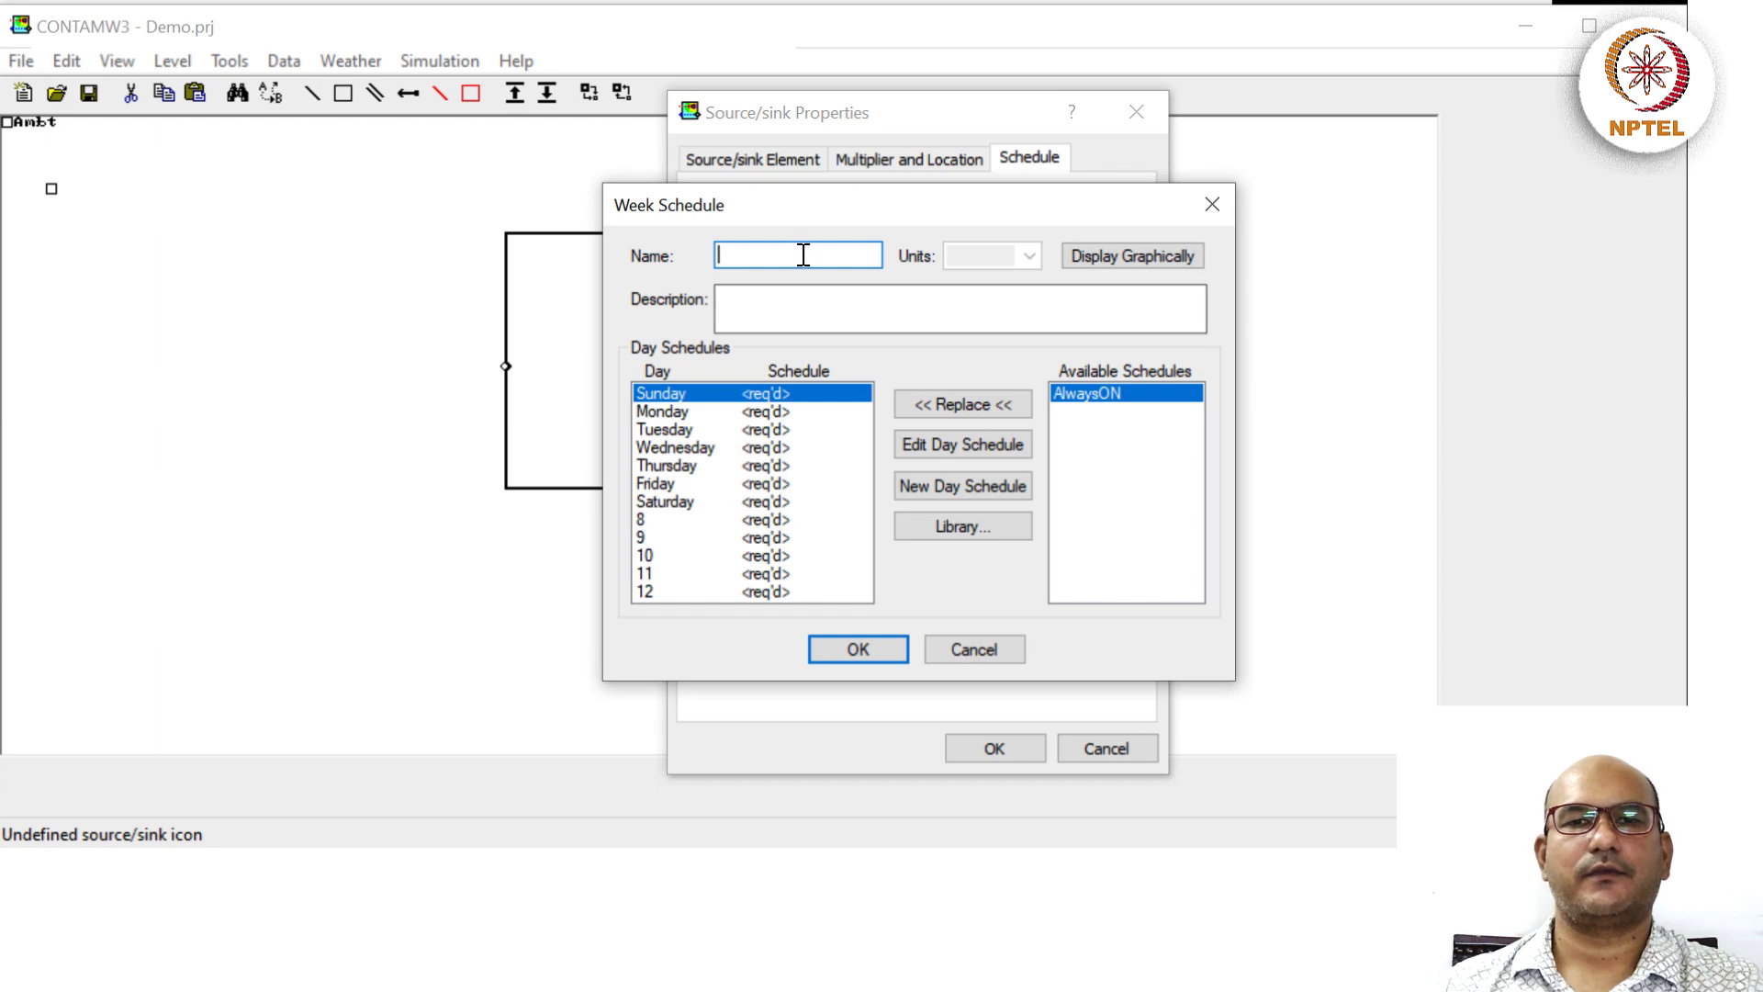
type("Oc")
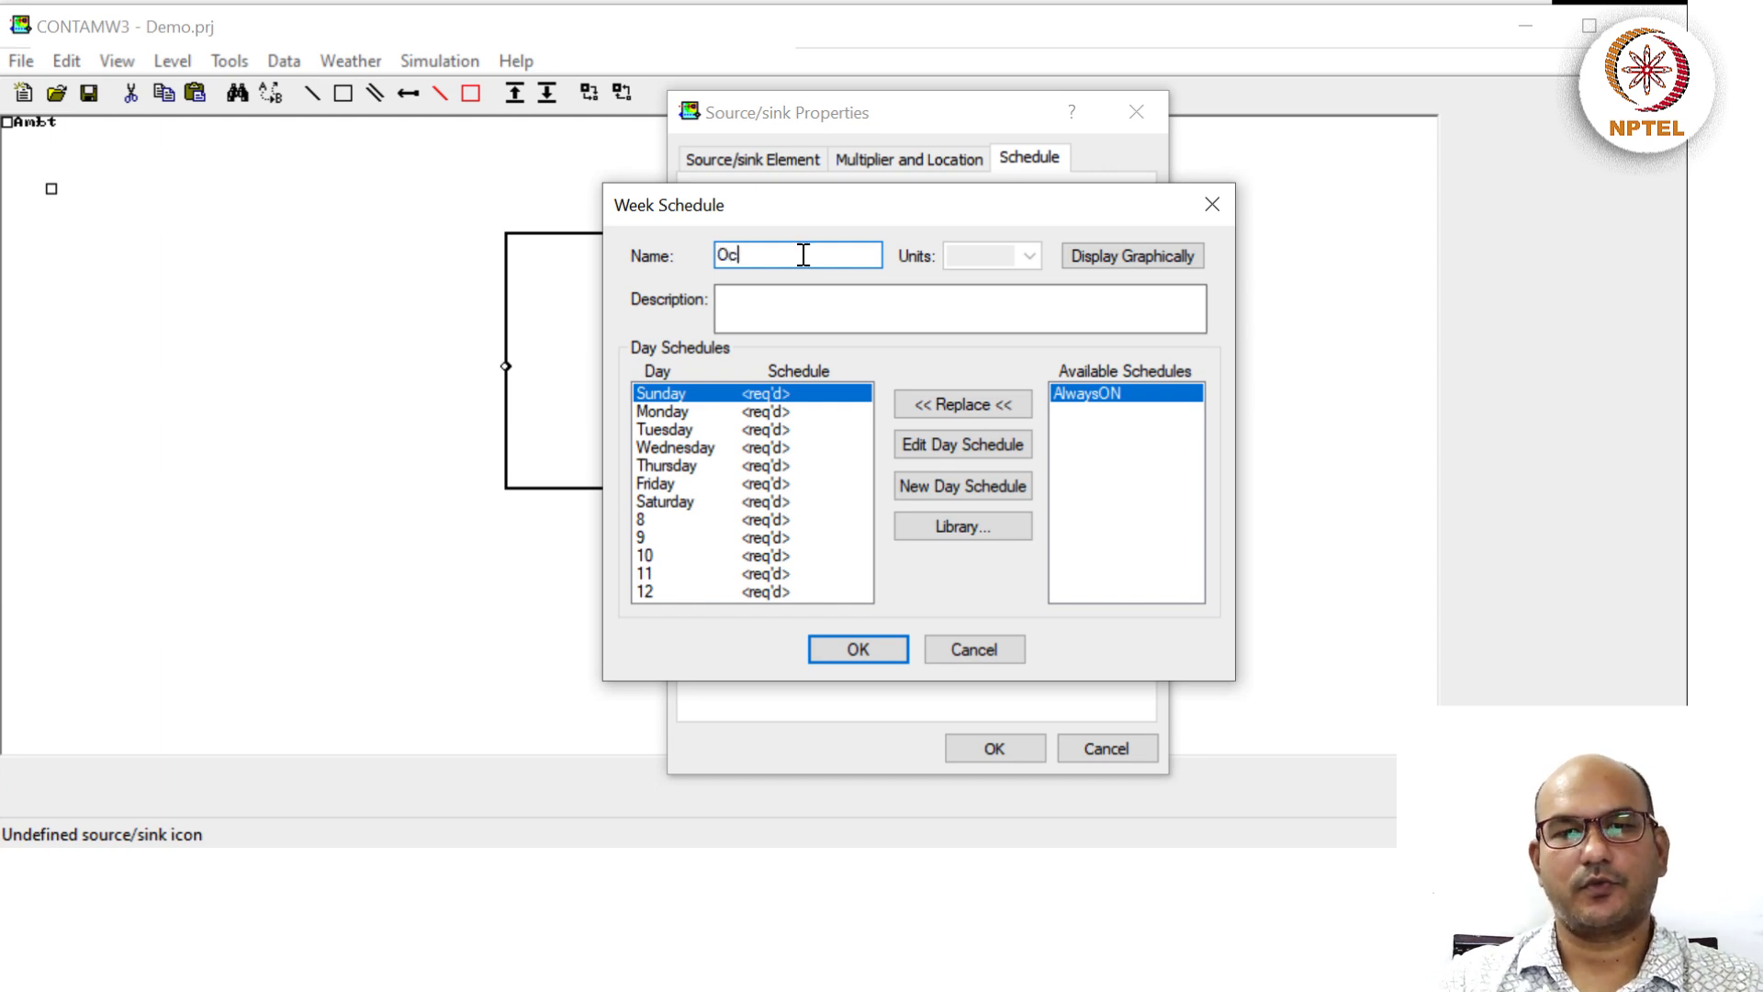
type("cup_")
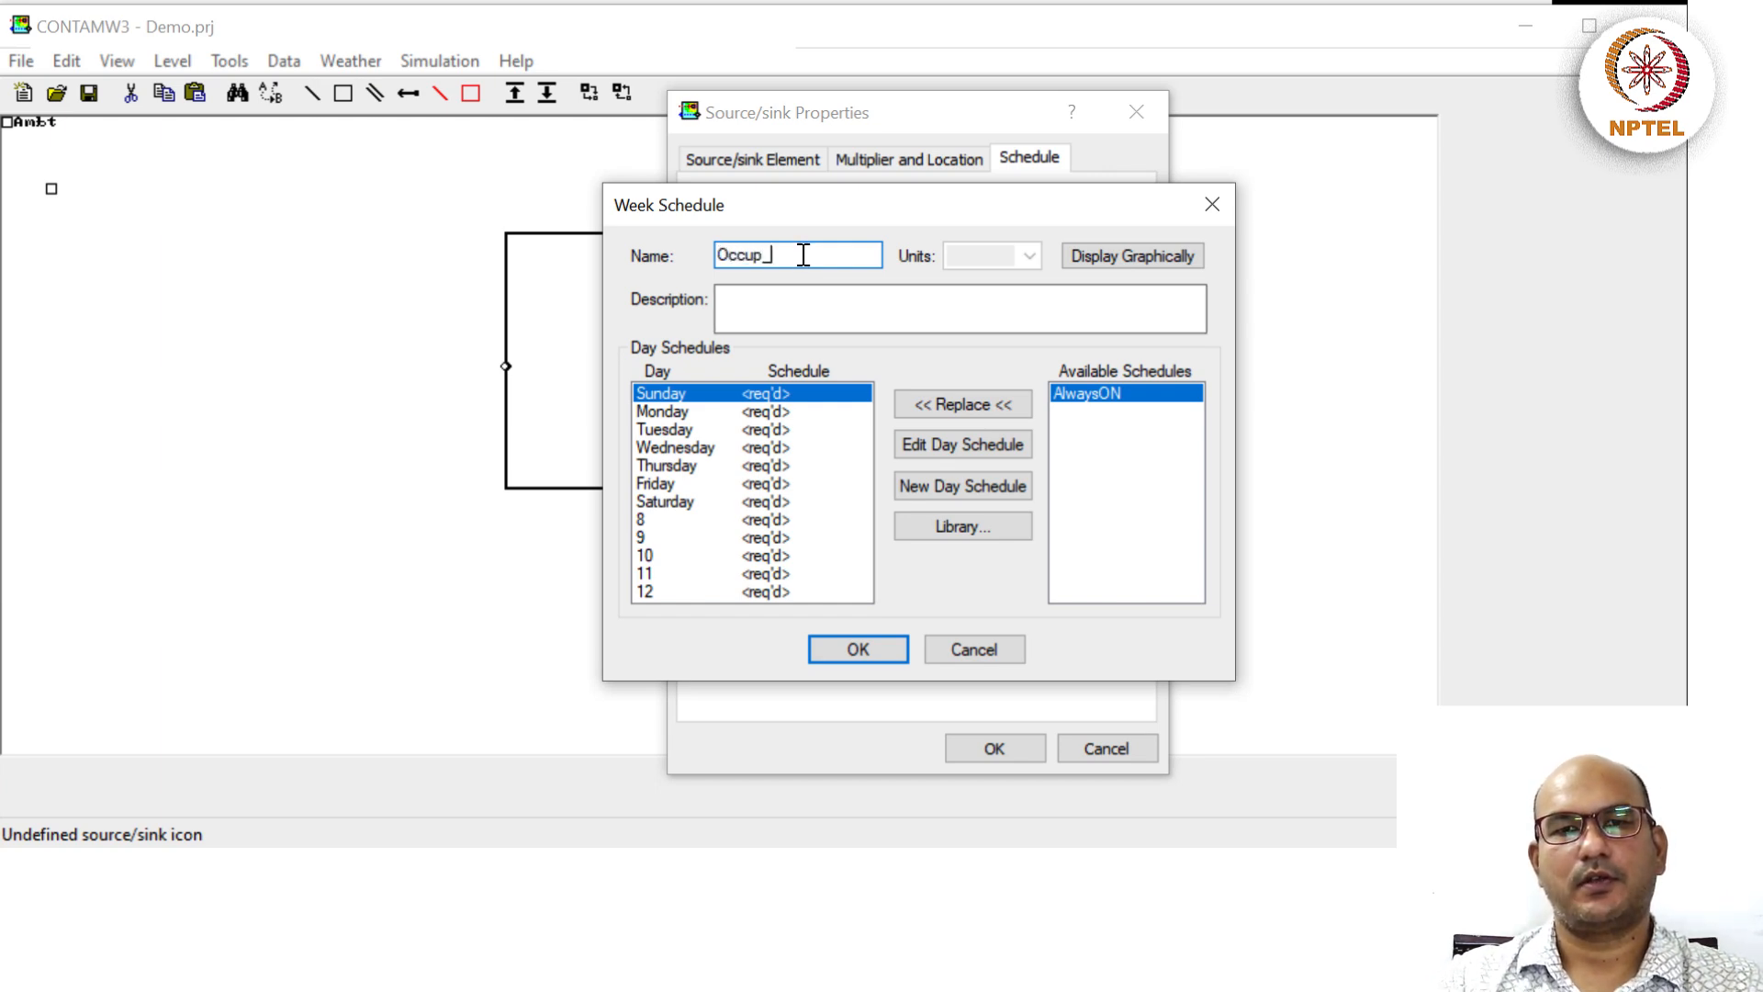
type("alwaysON")
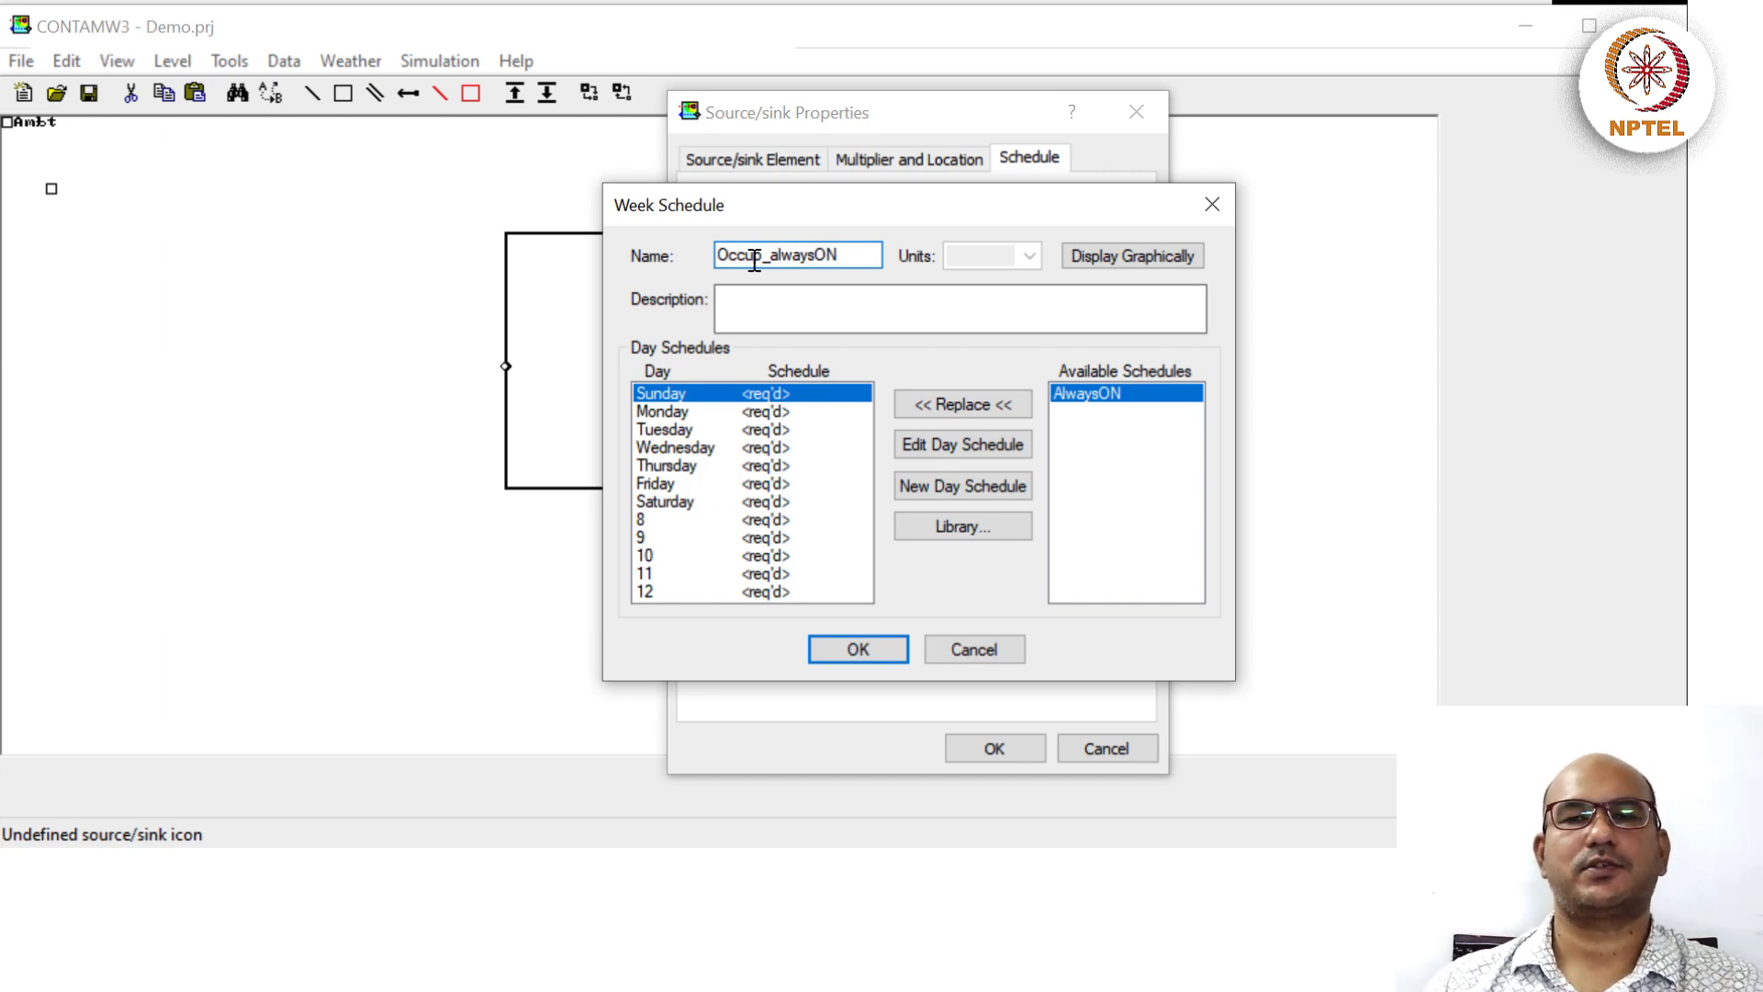
left_click(1125, 262)
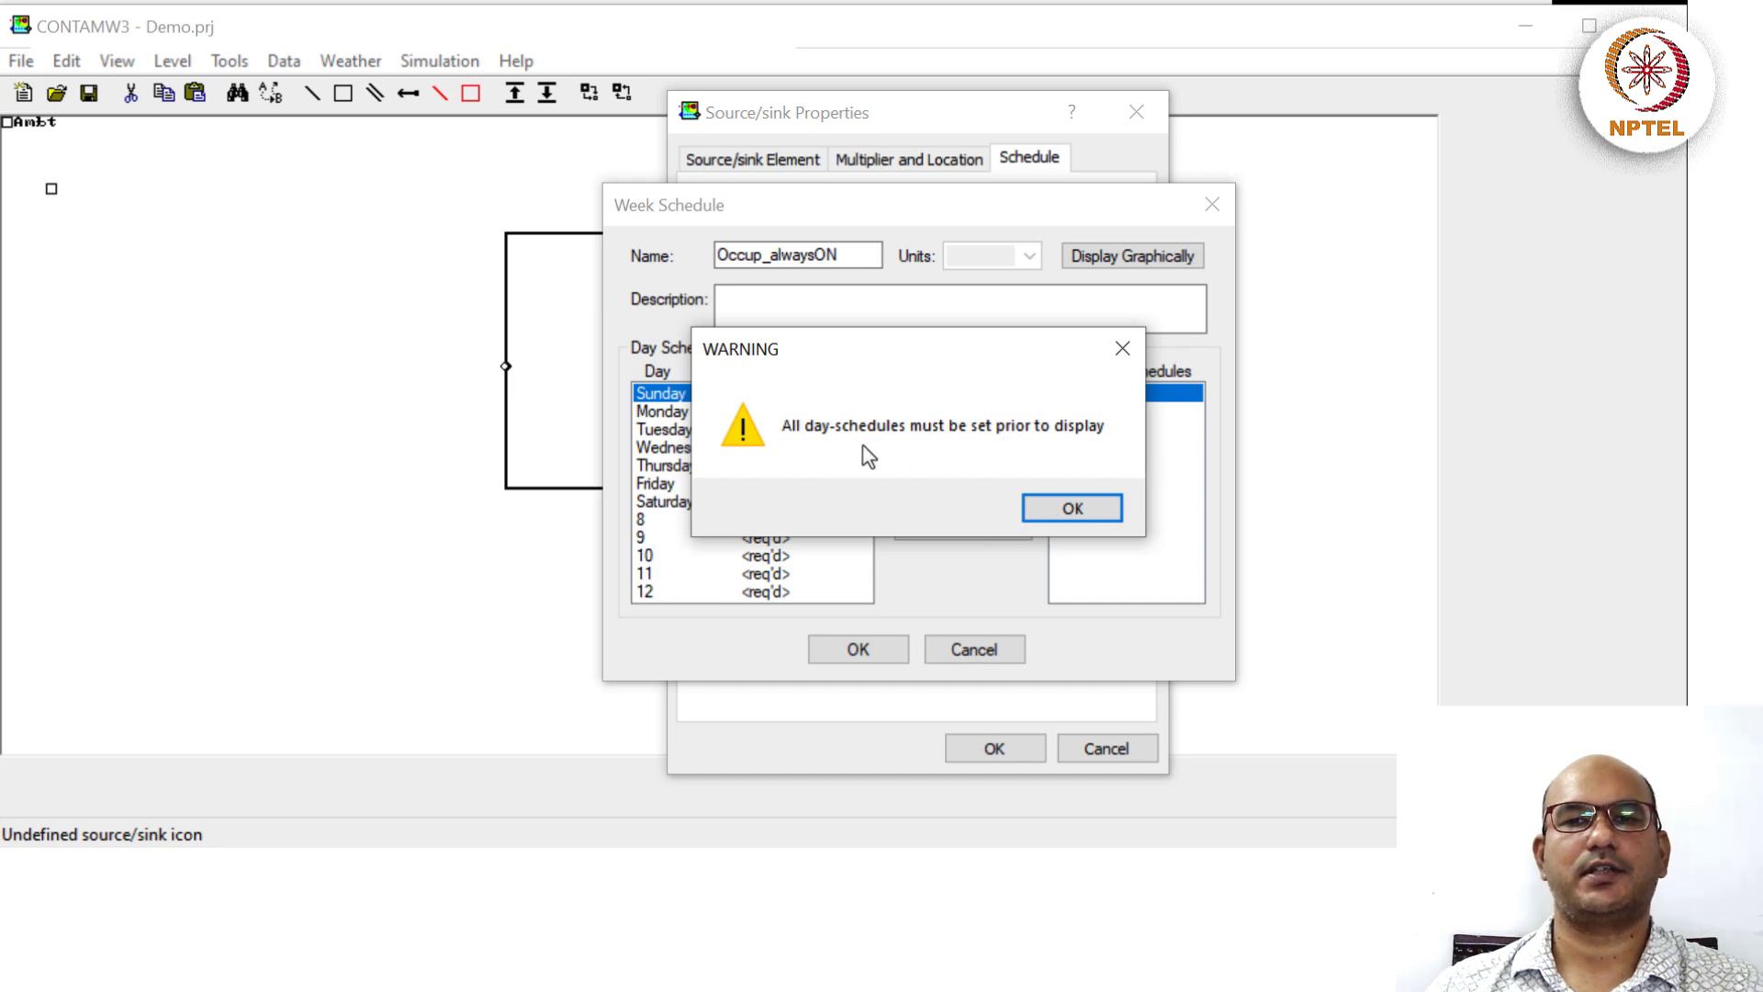
left_click(1051, 508)
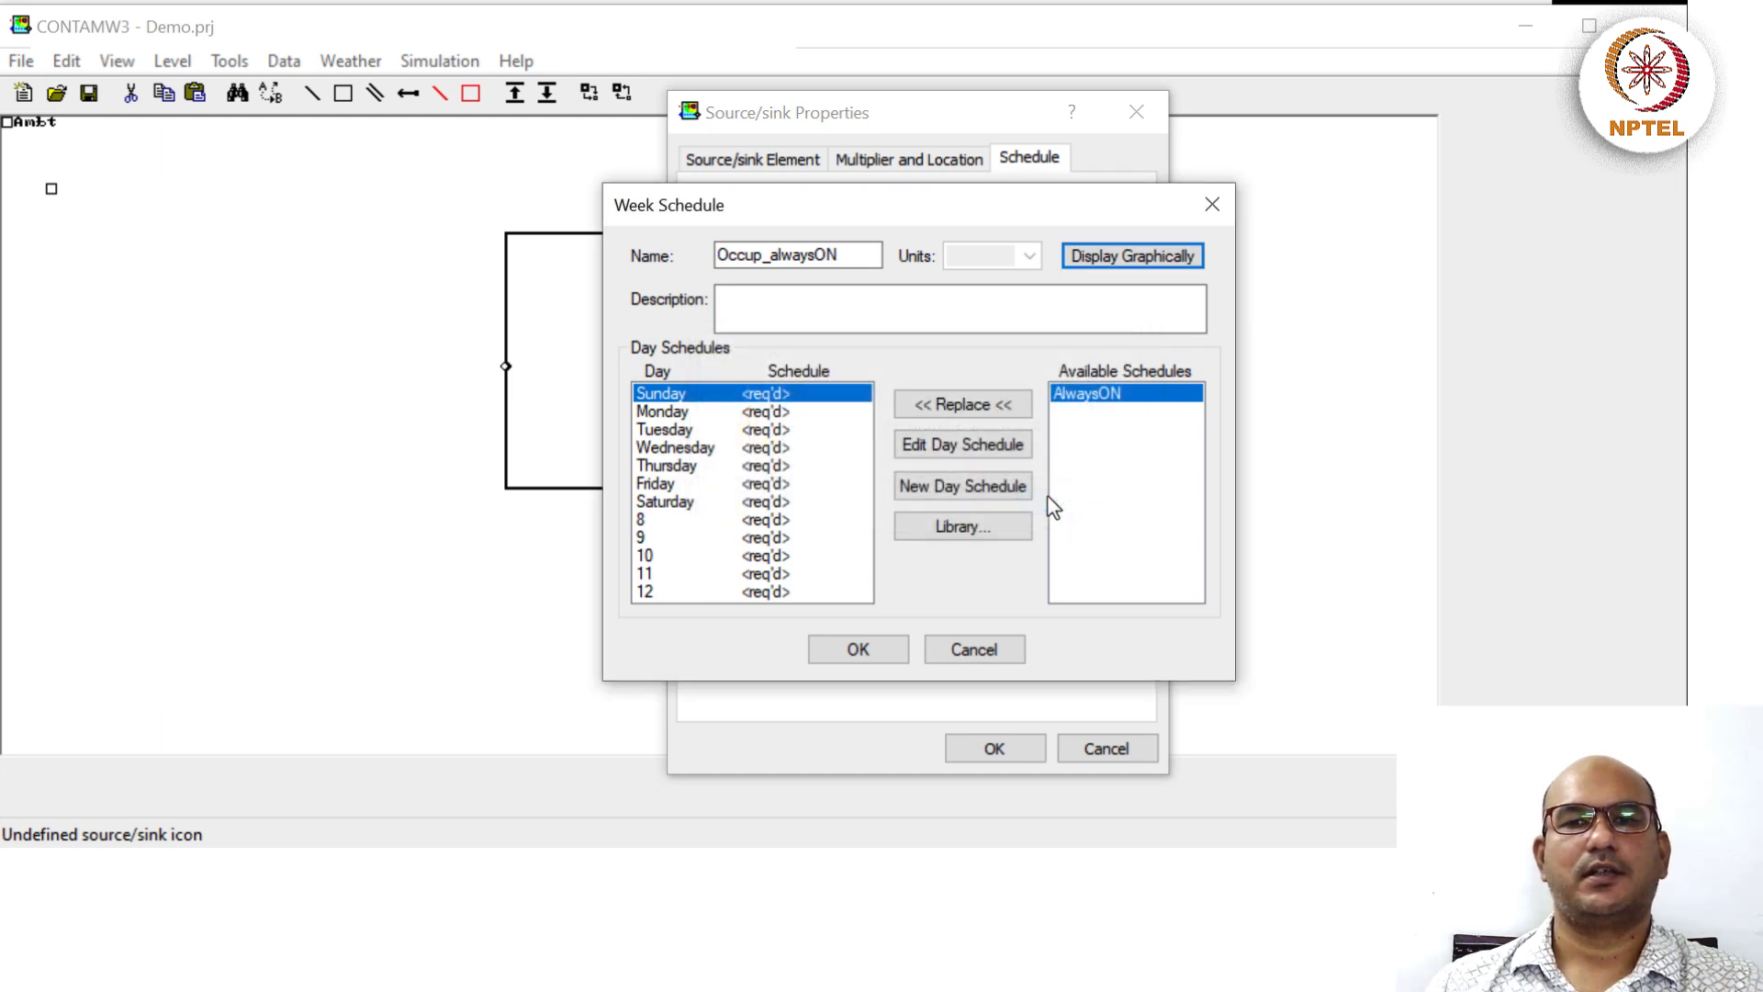
Inspect the AlwaysON day schedule graph, confirming a constant value of 1 all day.
double_click(1114, 397)
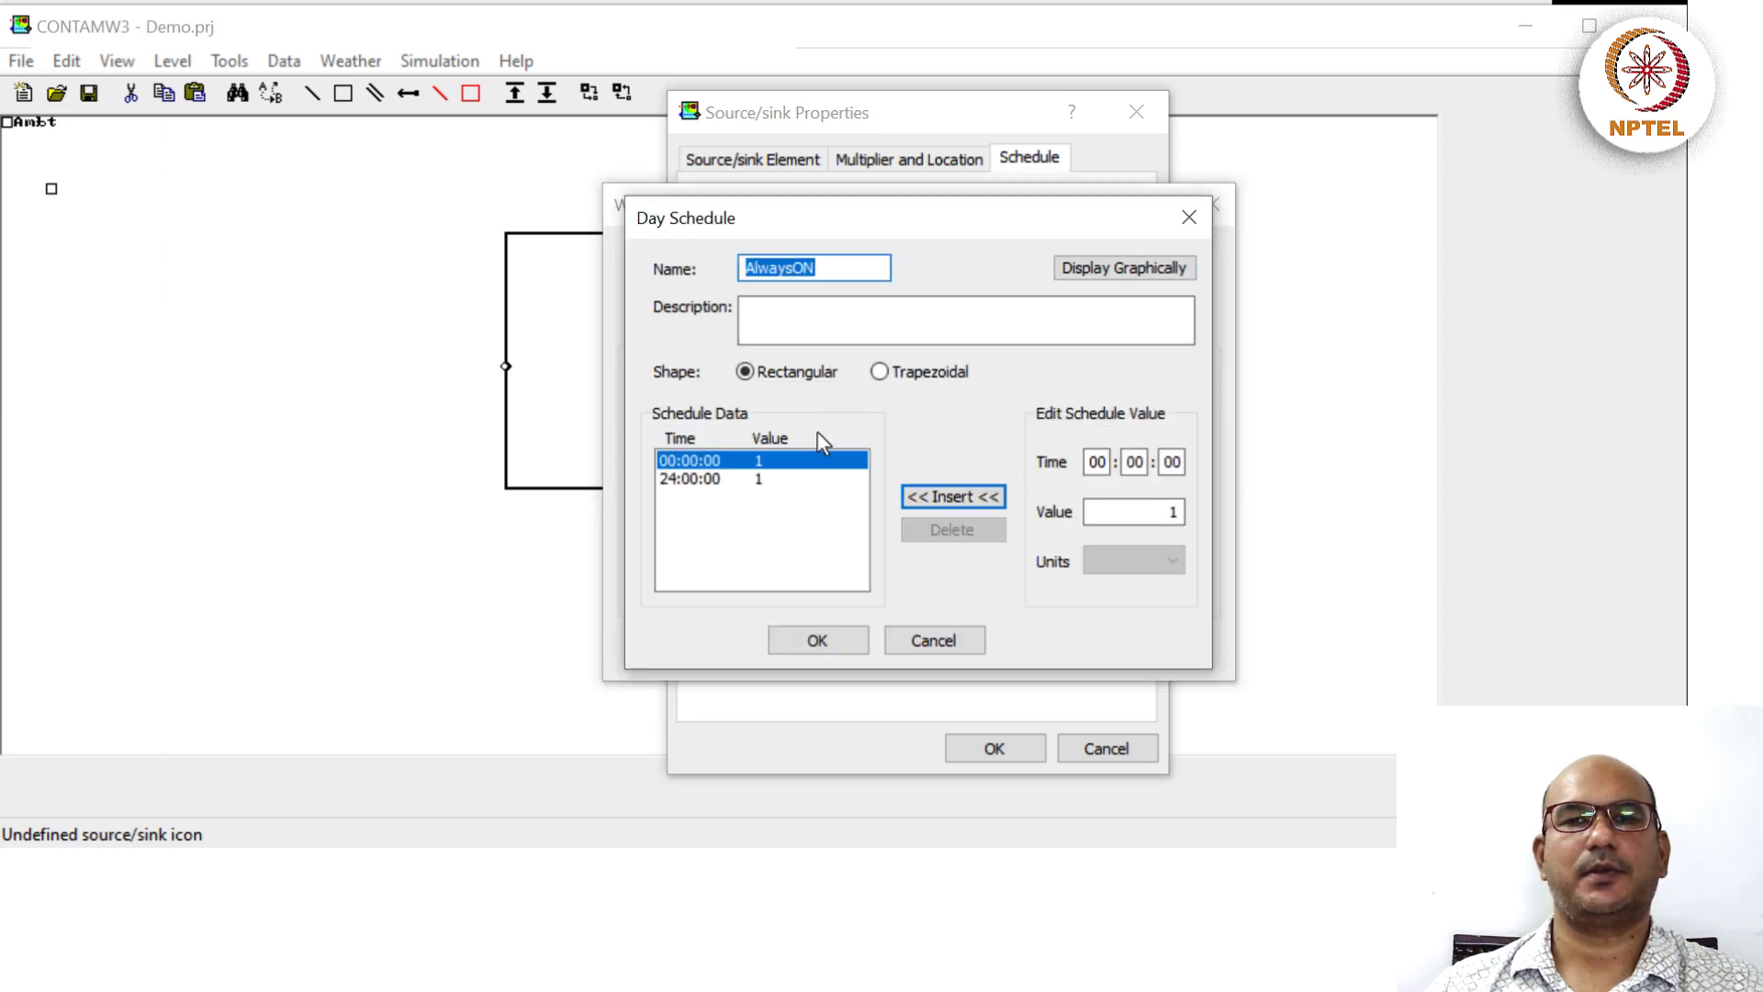
left_click(1123, 272)
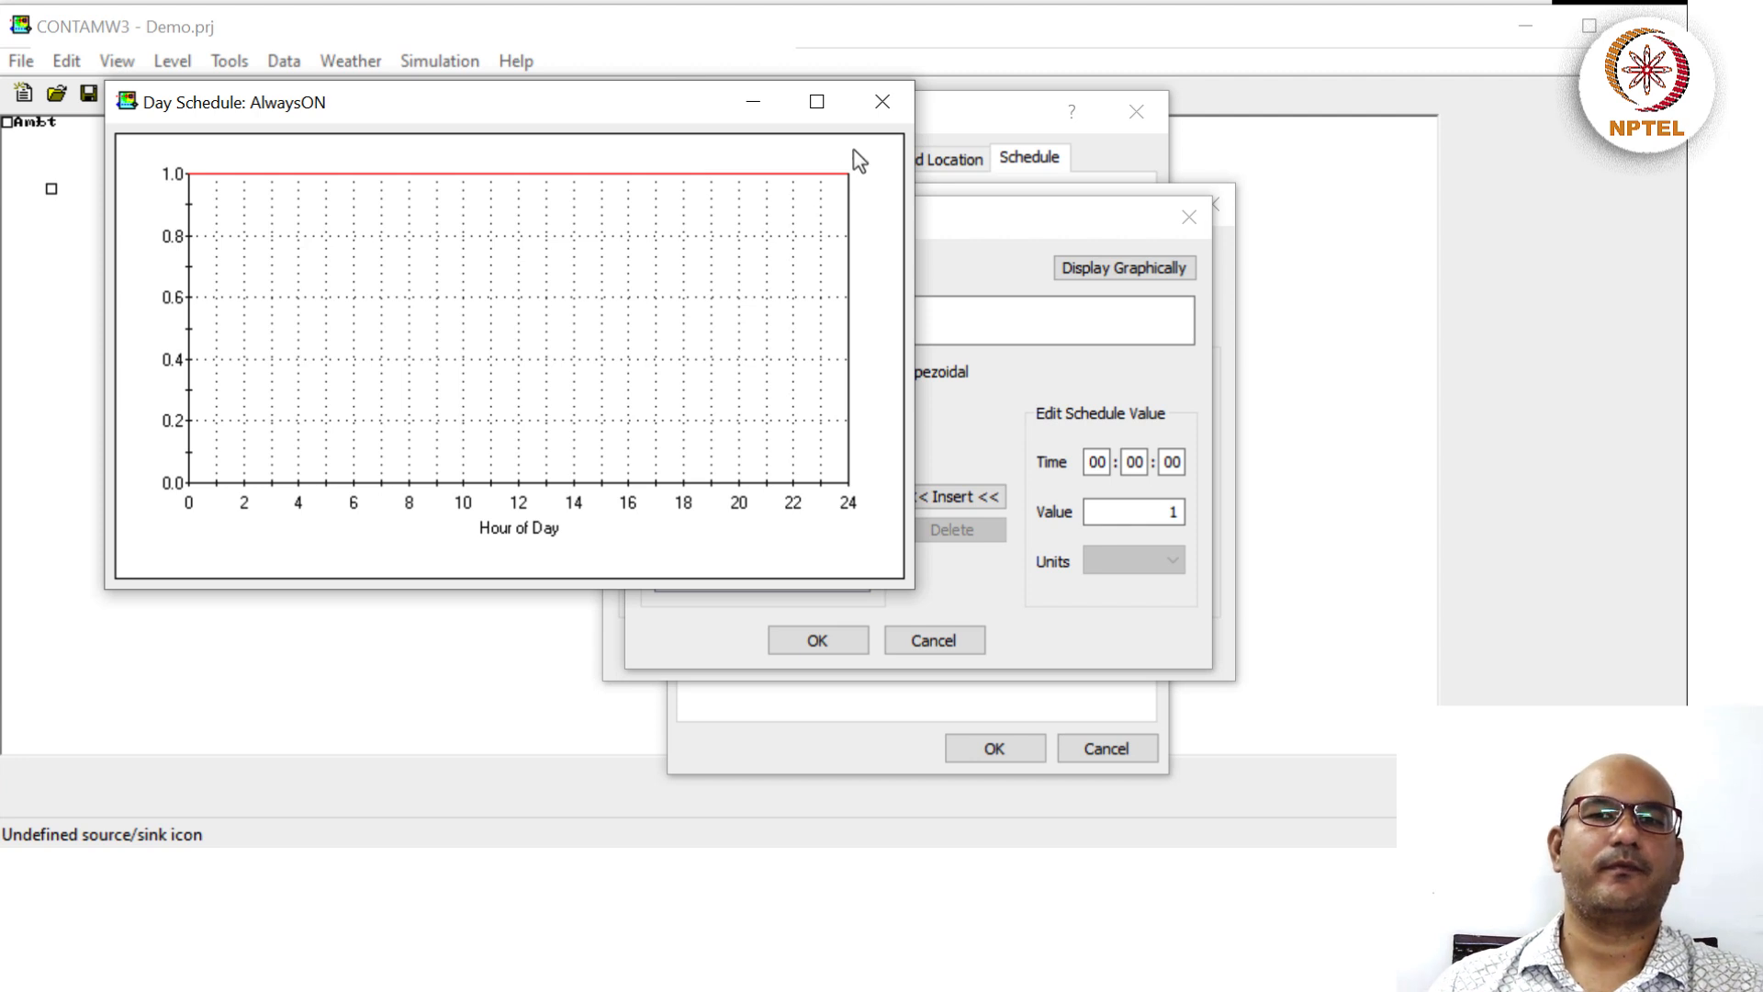
left_click(883, 102)
left_click(812, 638)
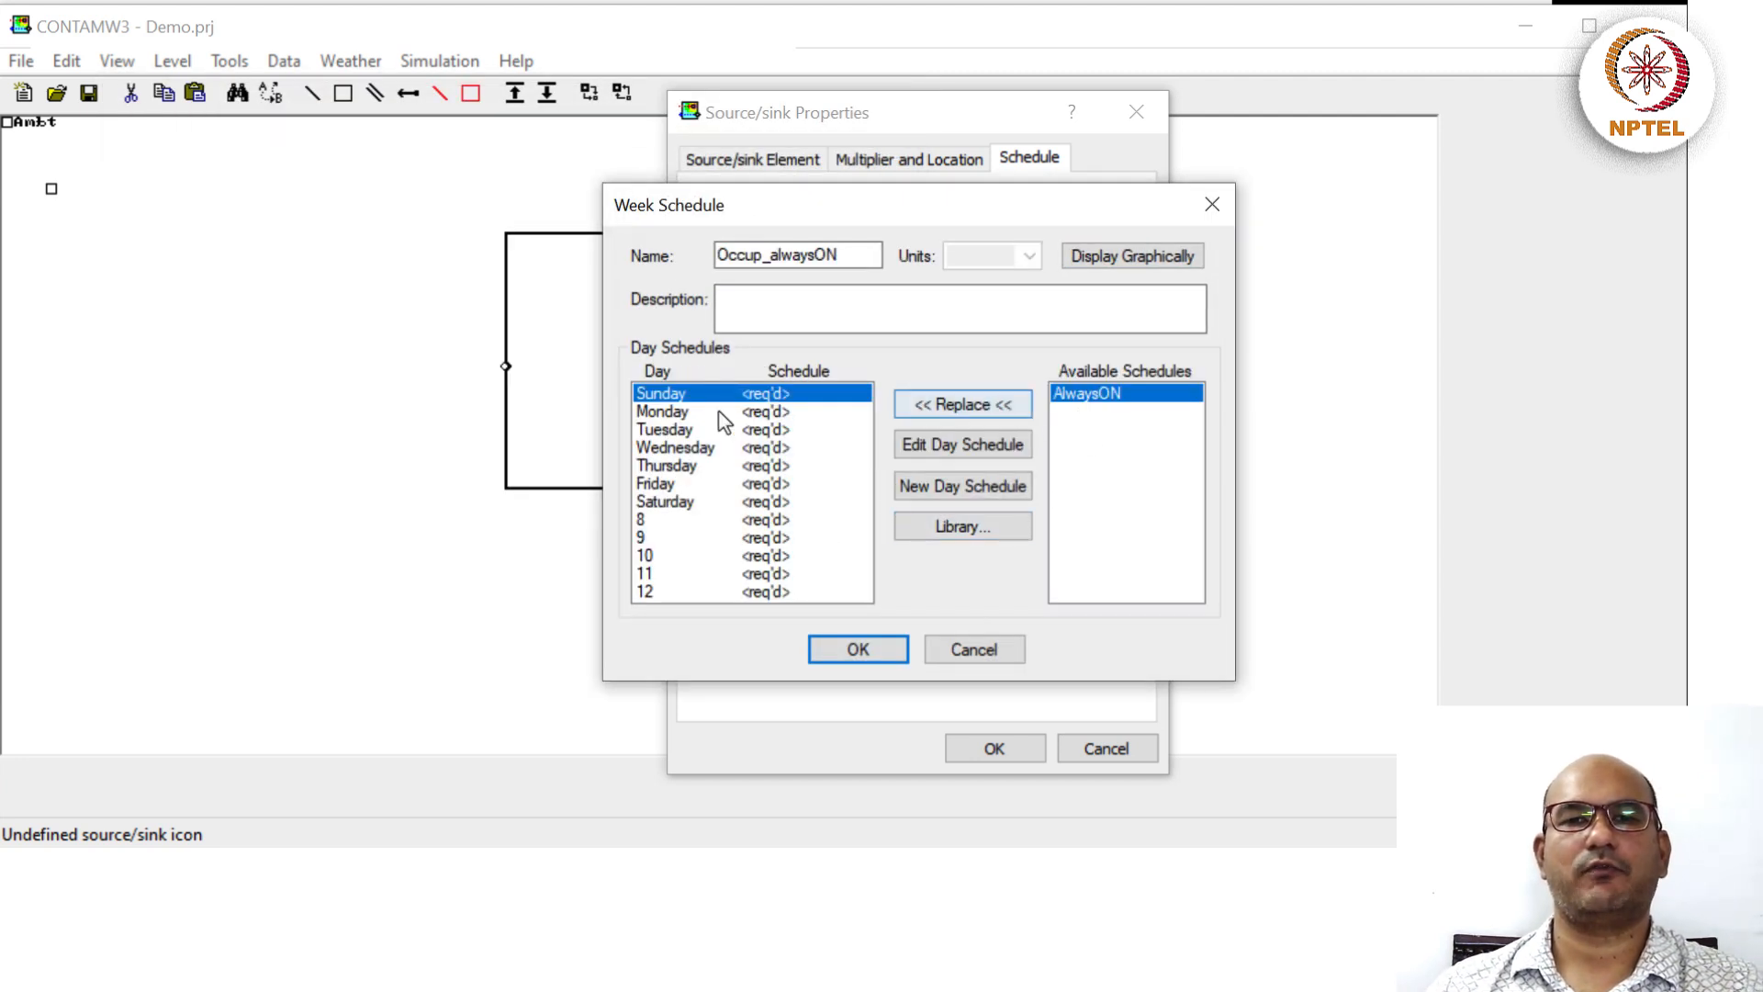
Assign AlwaysON to every day of Occup_alwaysON, review the week graph, and save it.
left_click(702, 592, "shift")
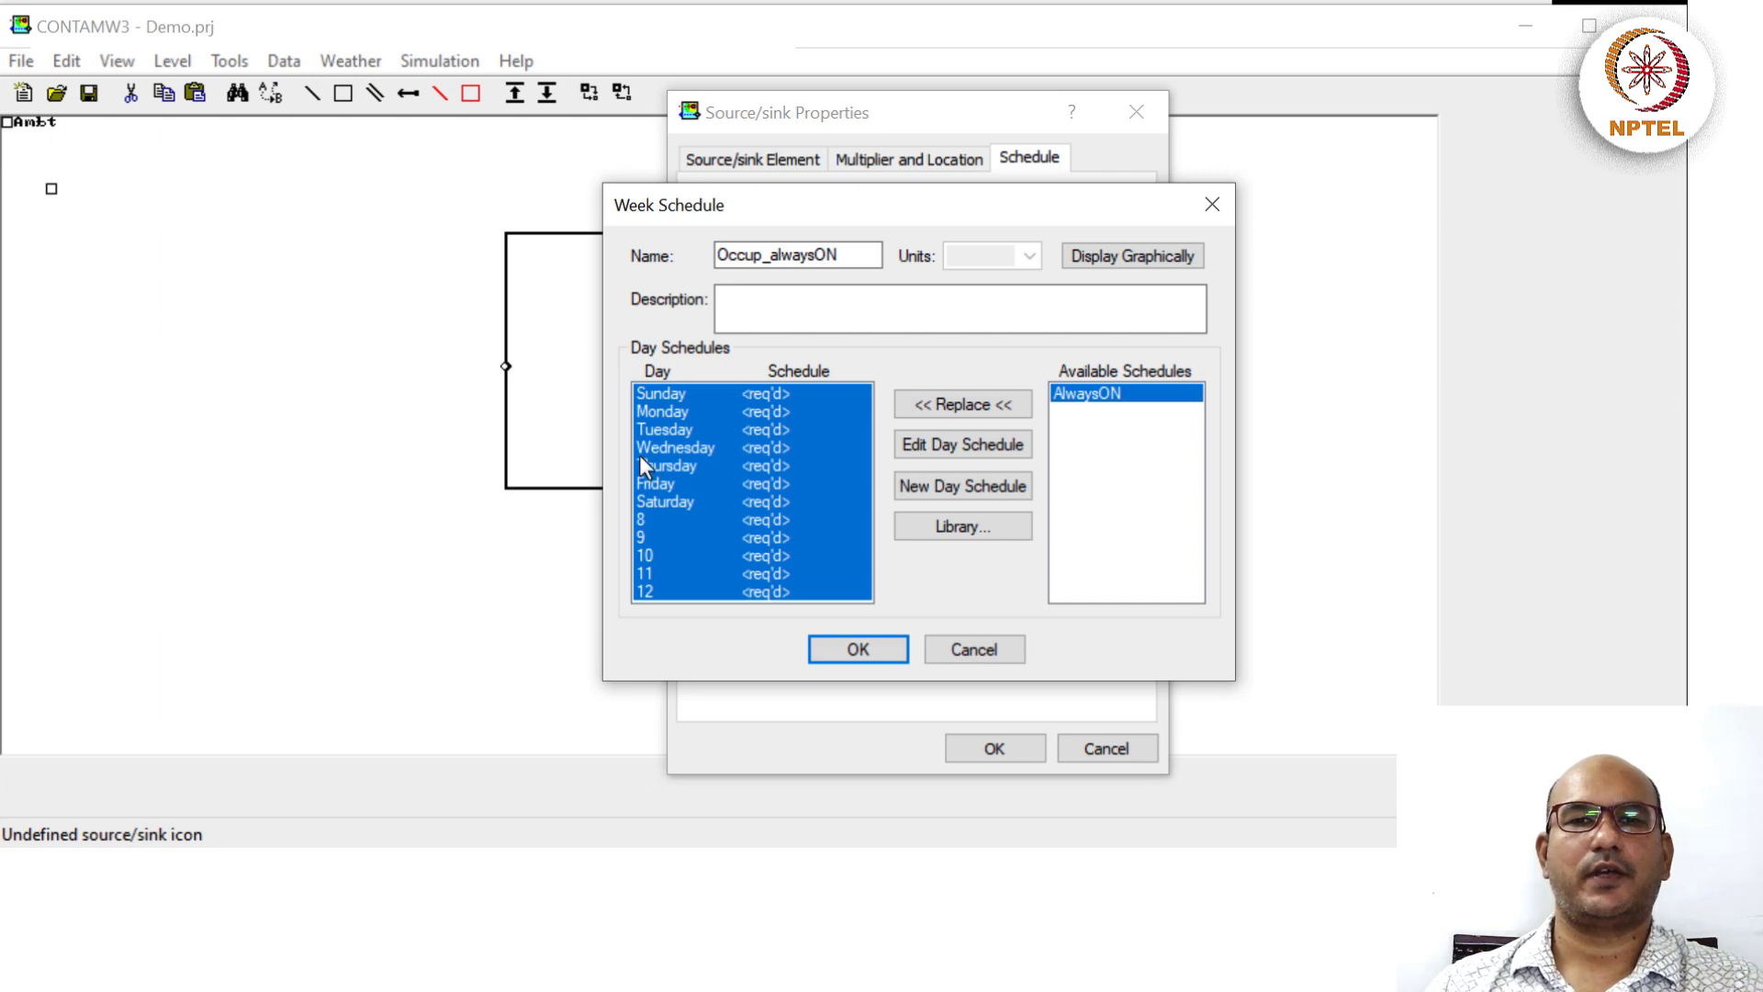
left_click(774, 261)
left_click(1127, 403)
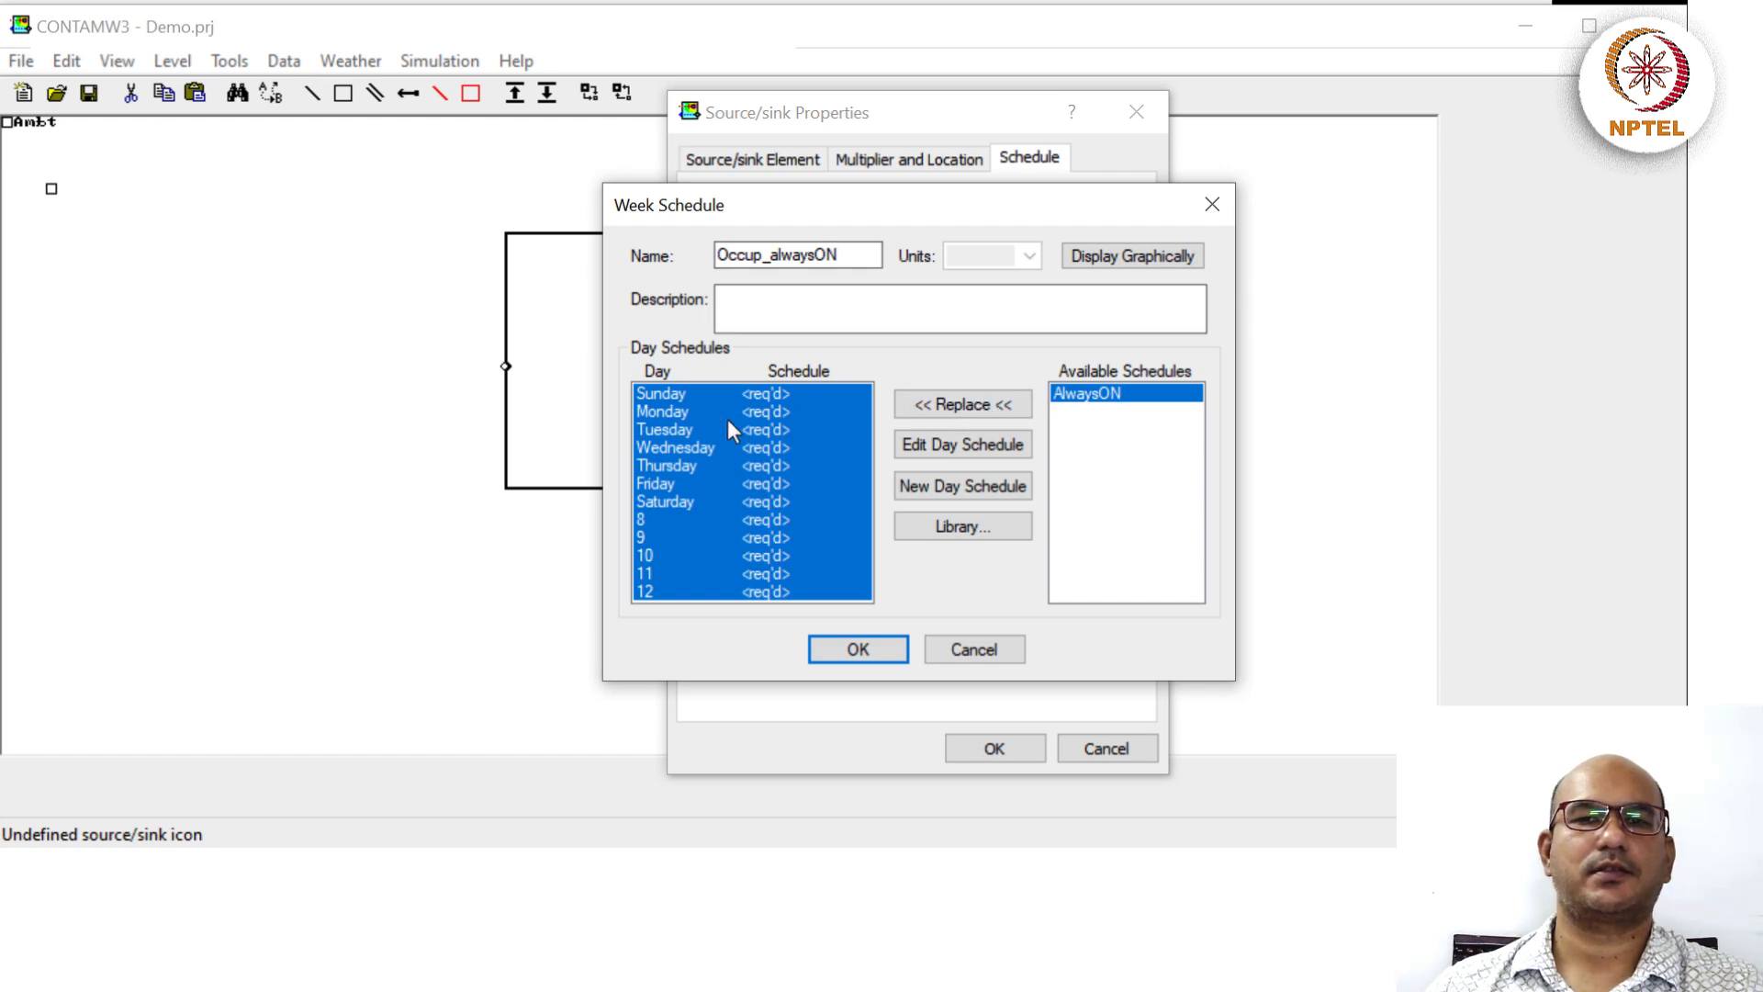
left_click(924, 416)
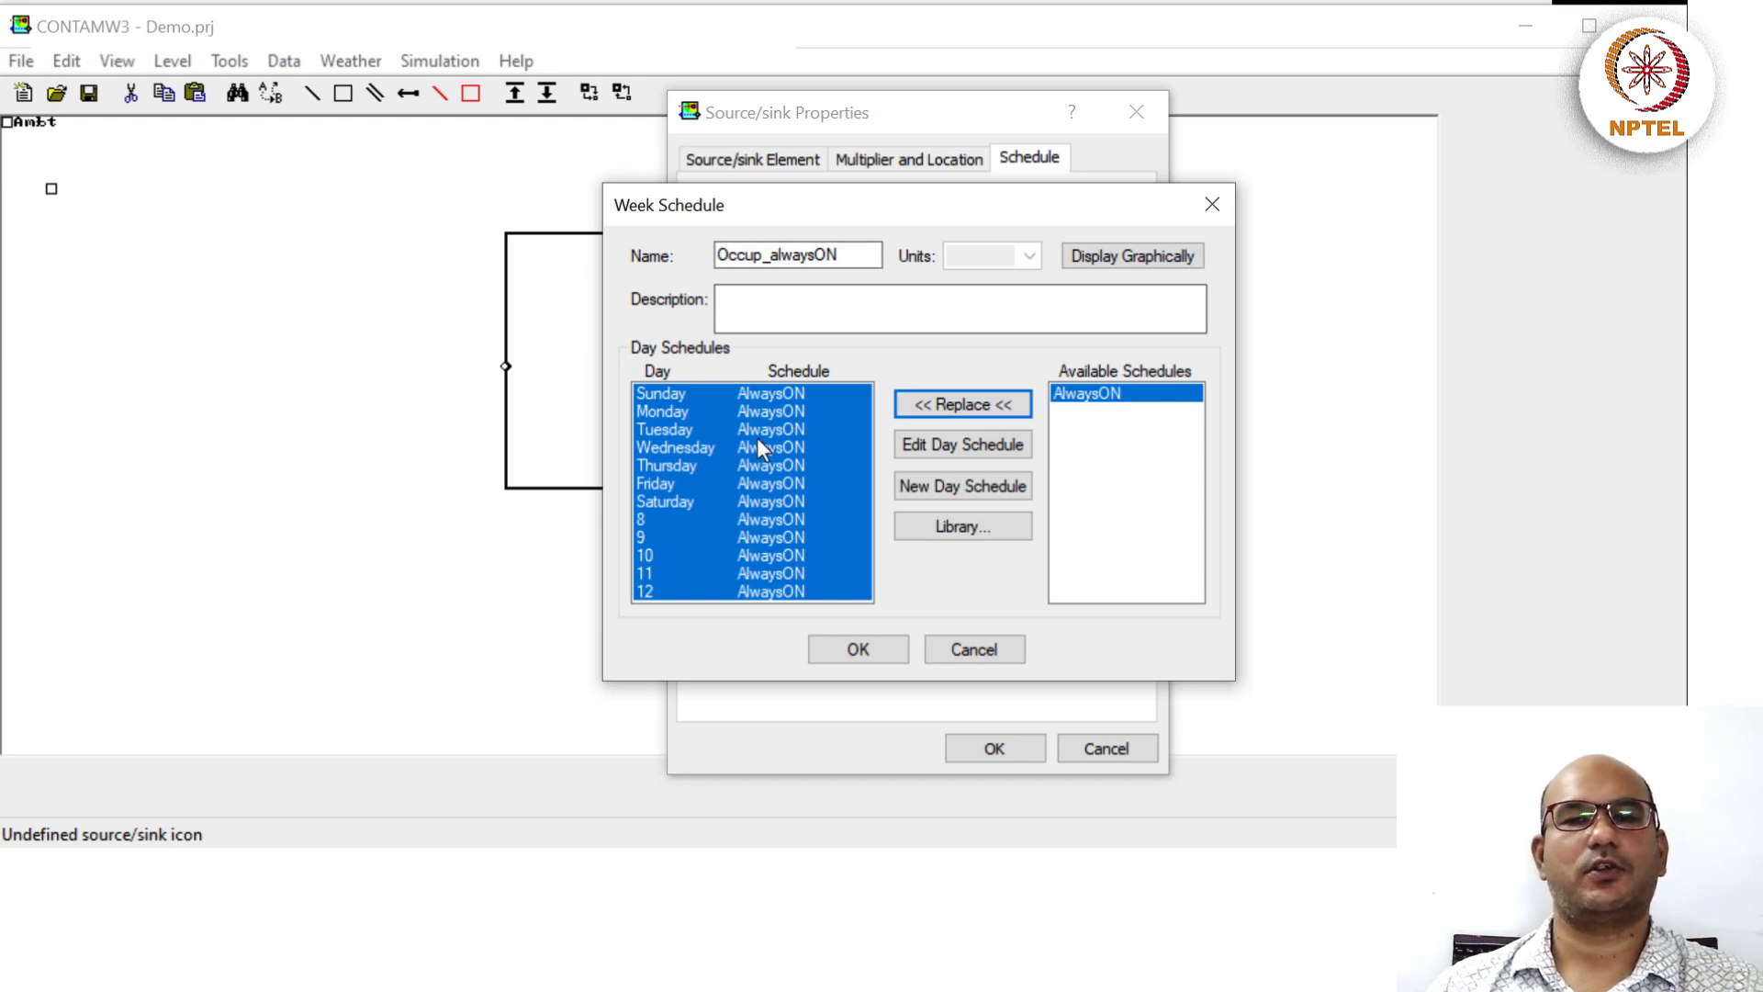
left_click(1135, 258)
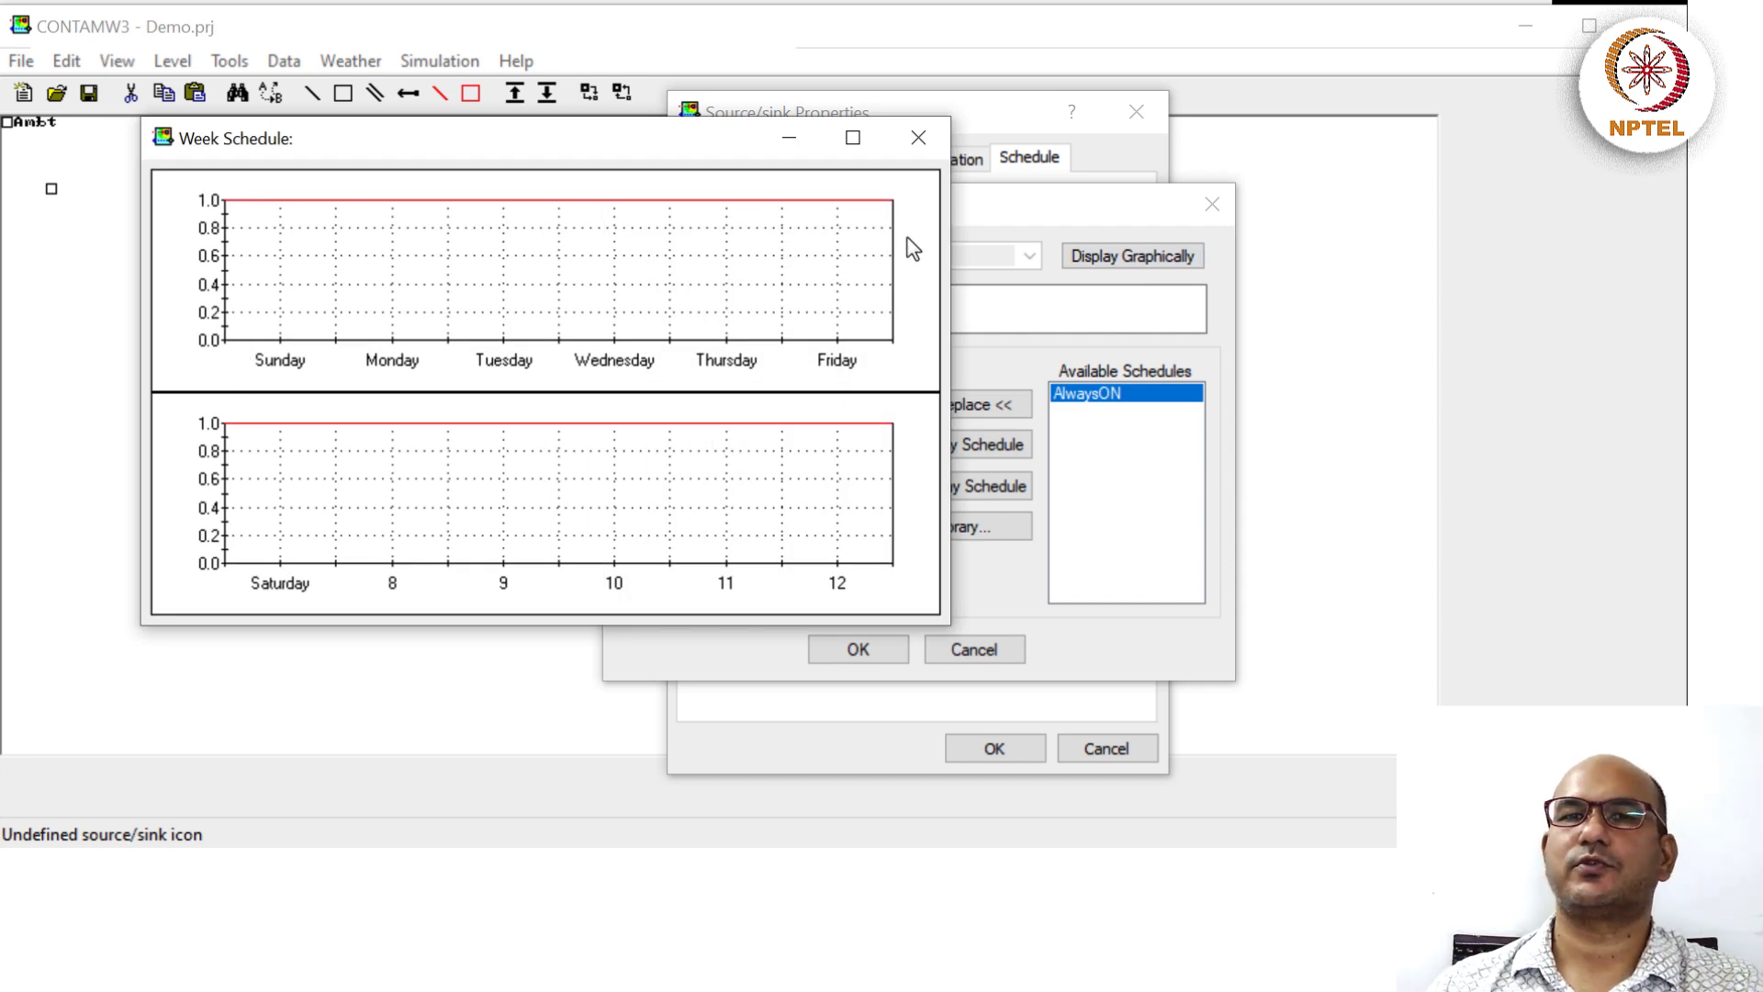
left_click(916, 140)
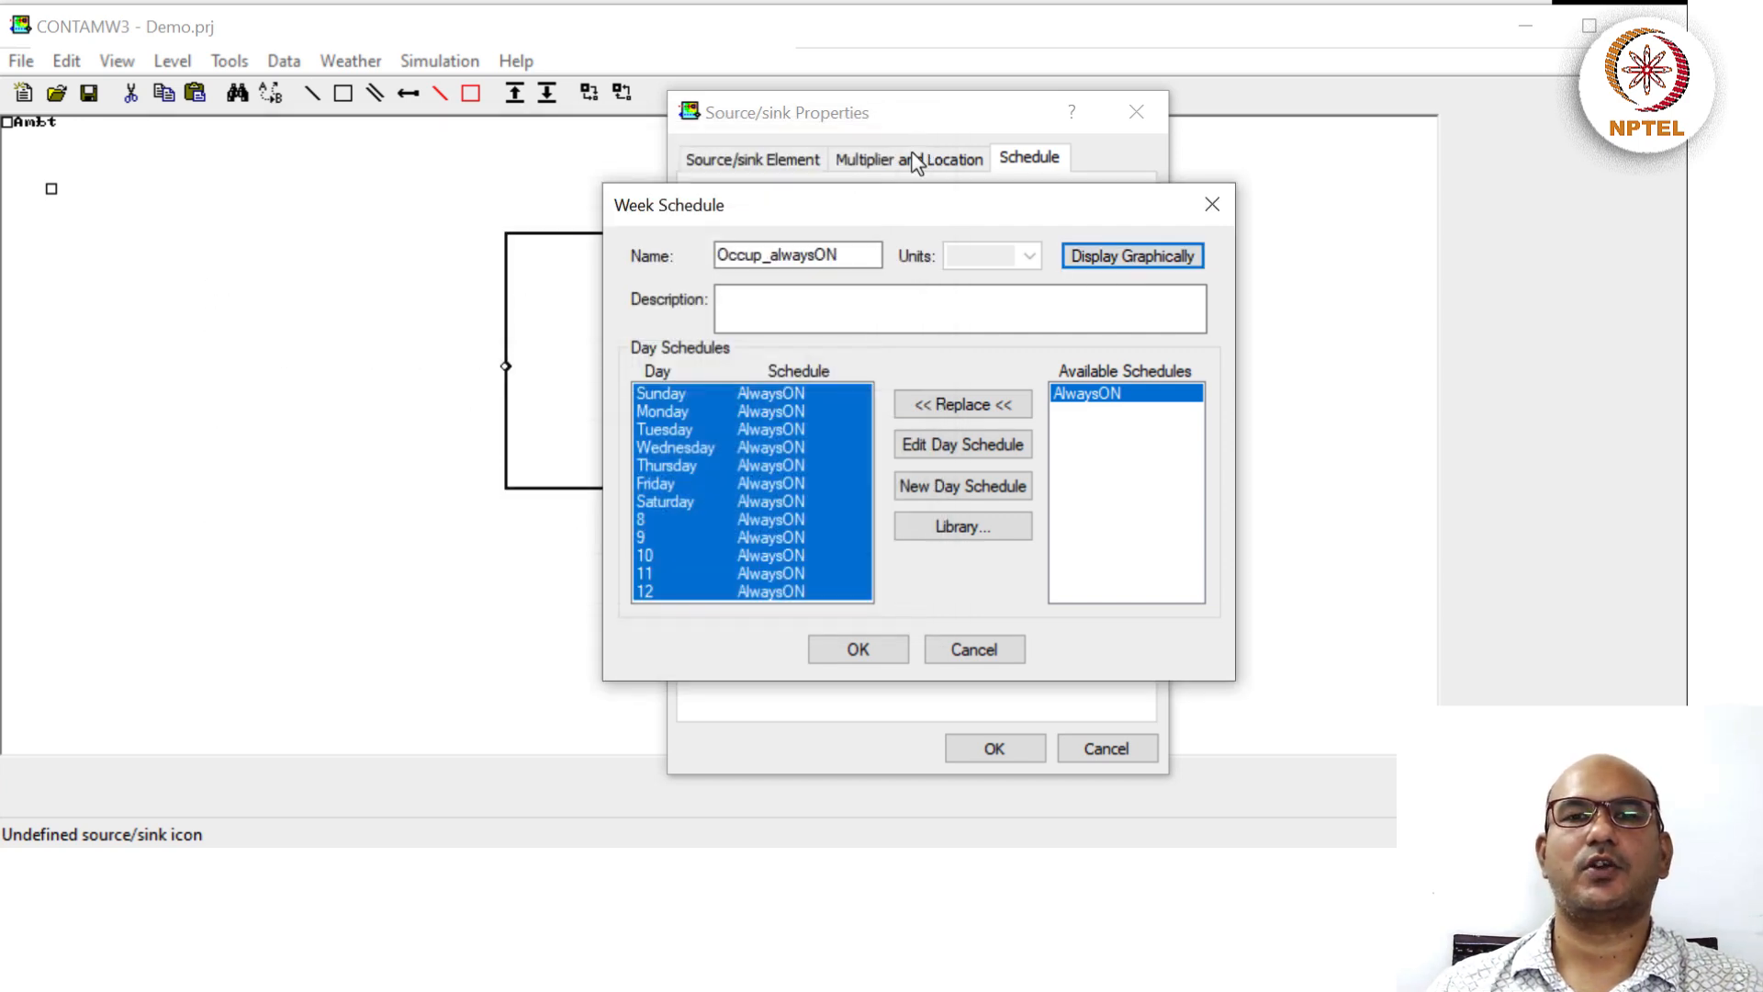
left_click(842, 654)
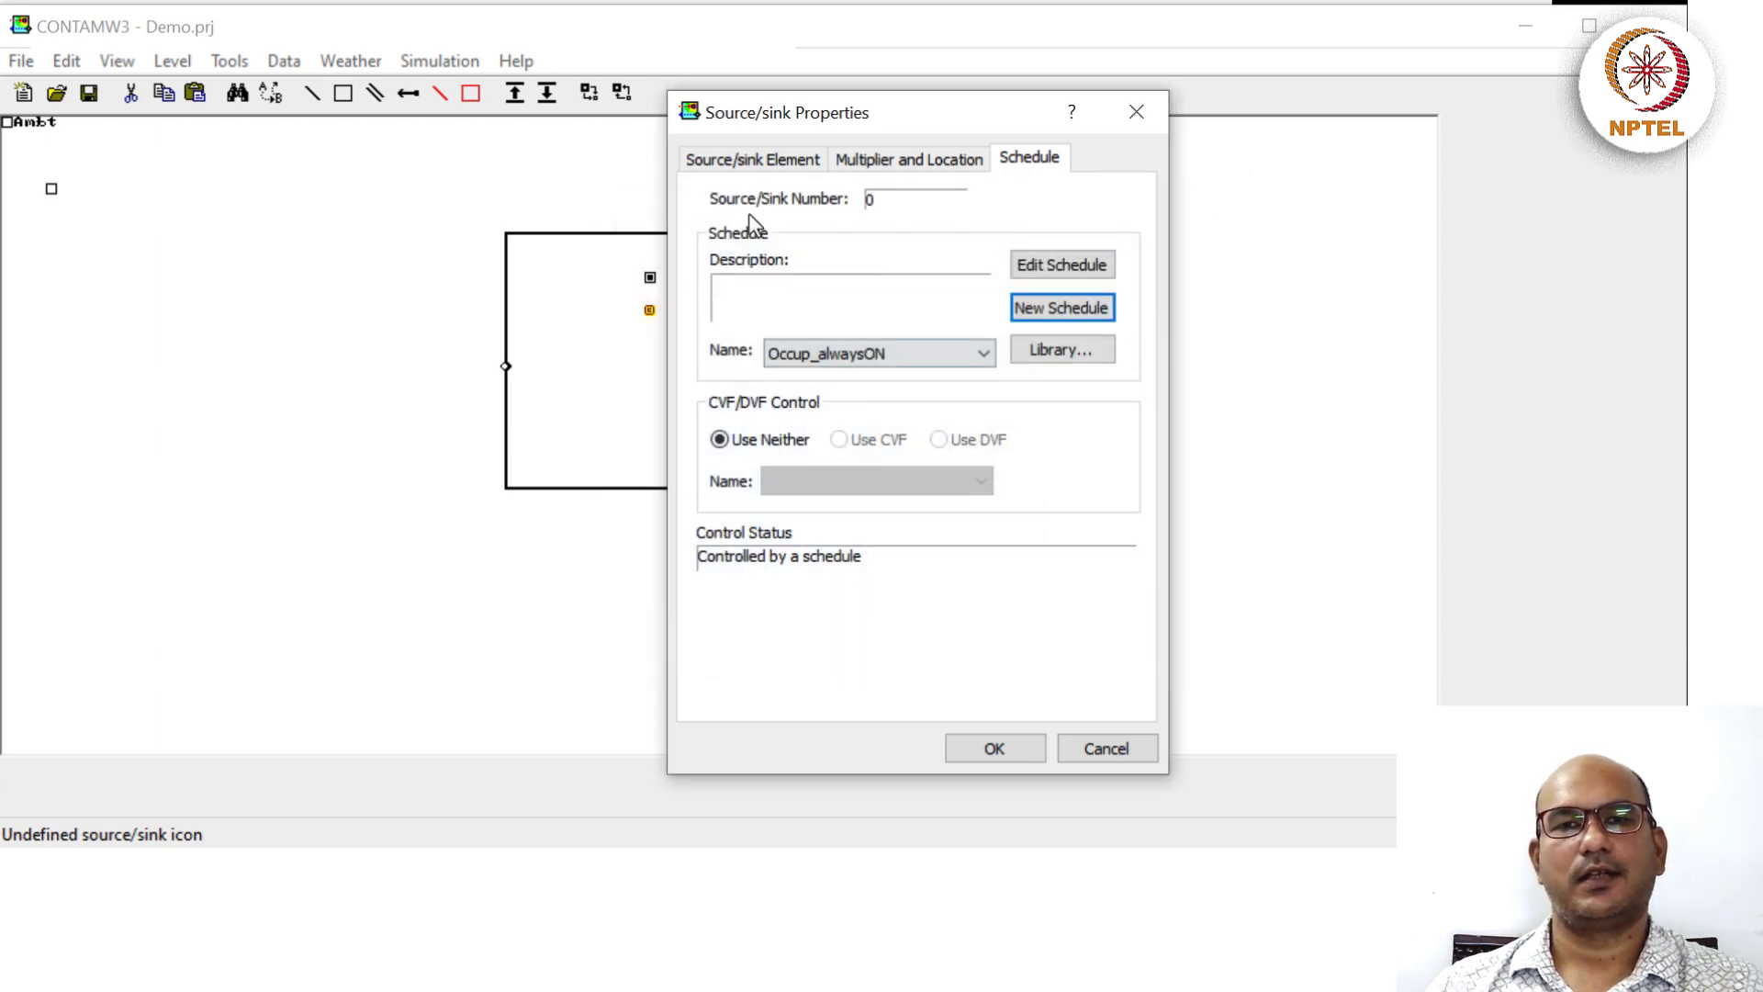
Confirm the source/sink with element OccupantCO2, multiplier 1 and schedule Occup_alwaysON.
left_click(744, 163)
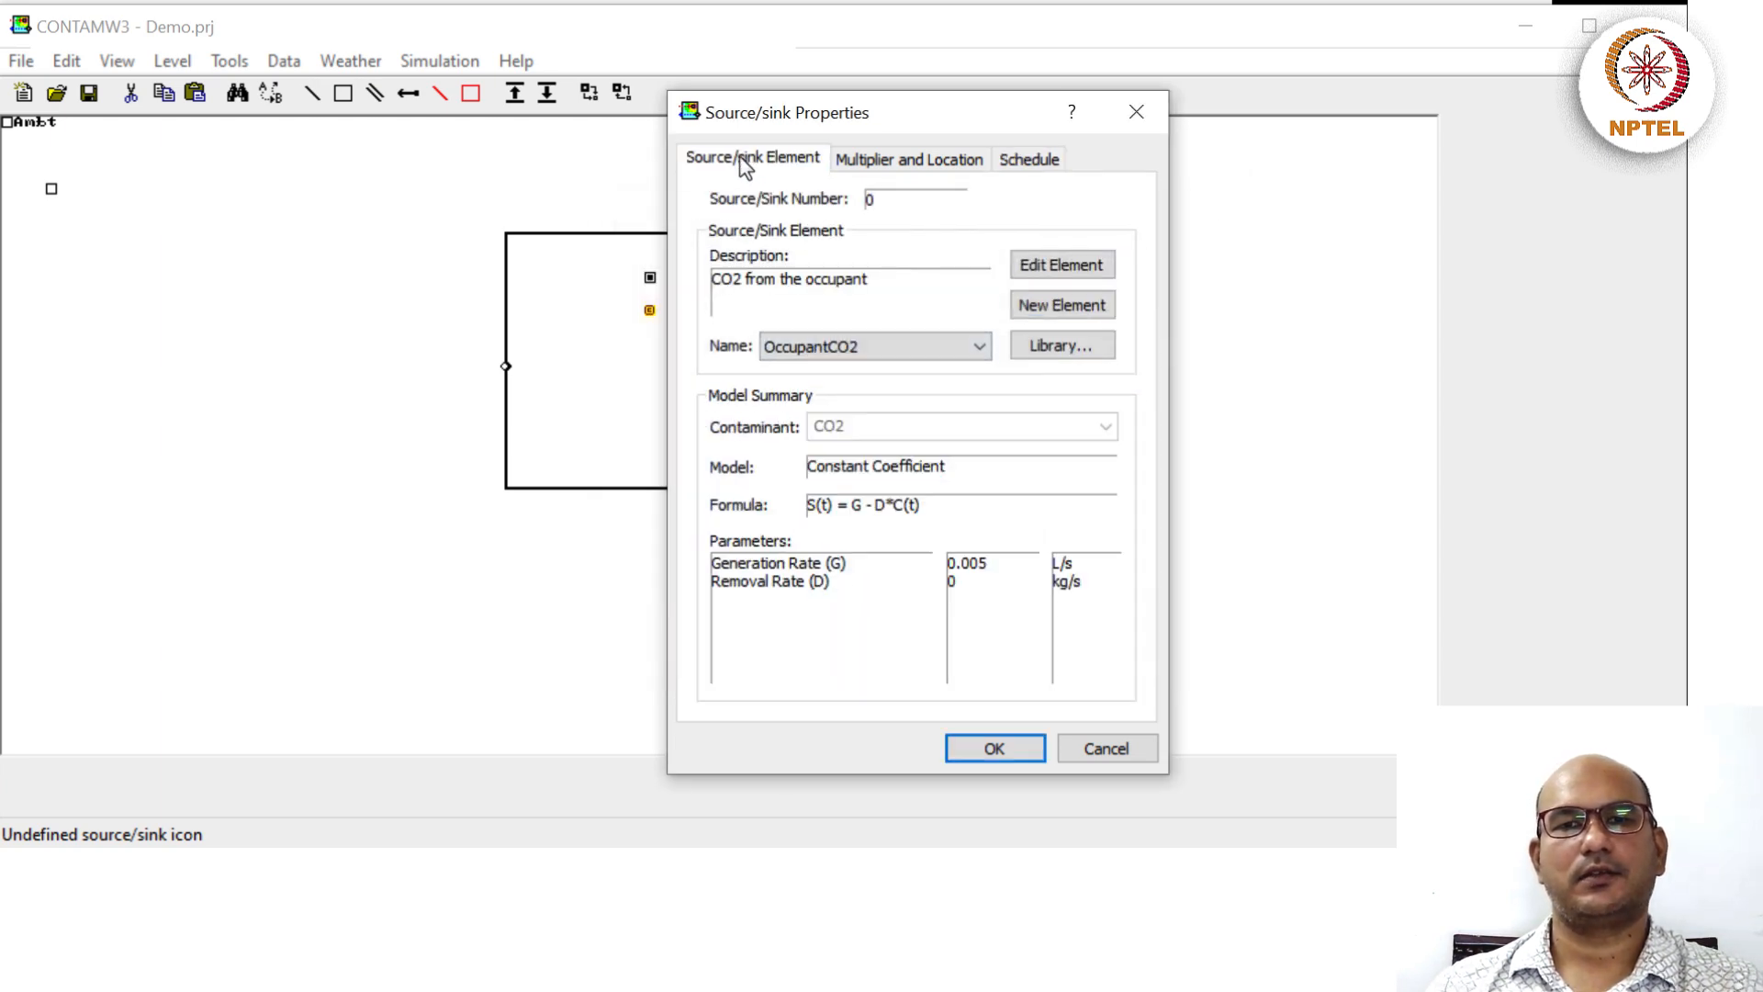
left_click(962, 749)
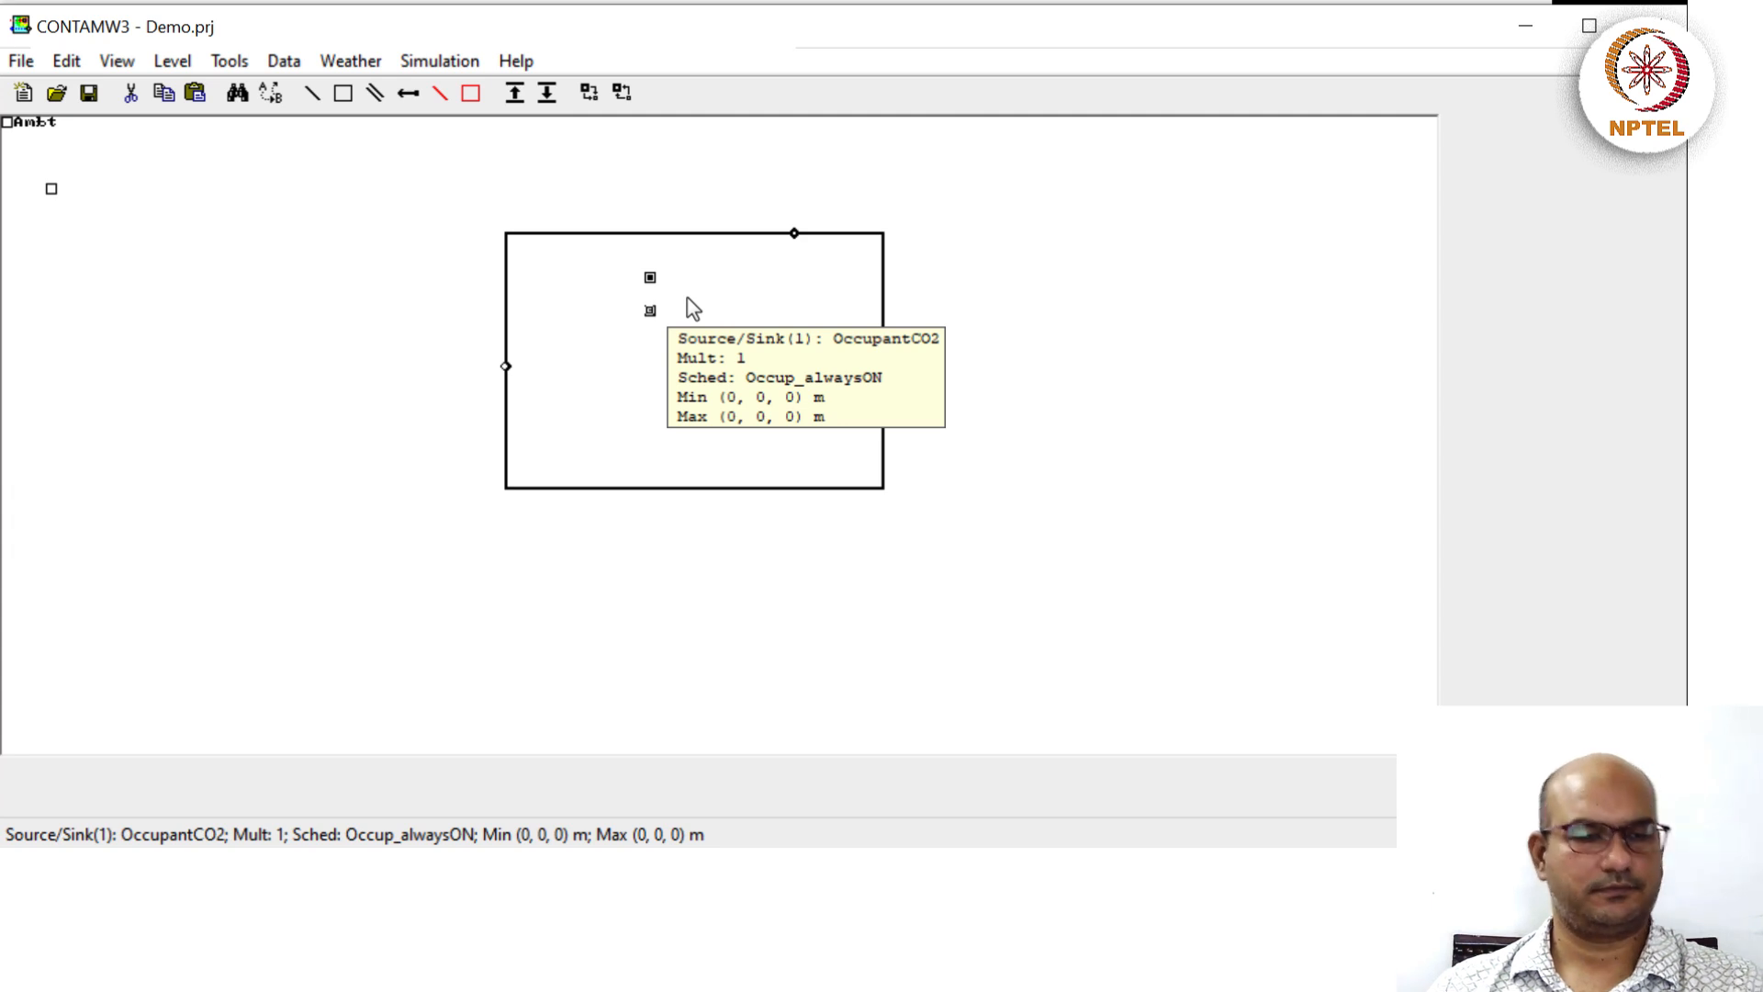
left_click(450, 68)
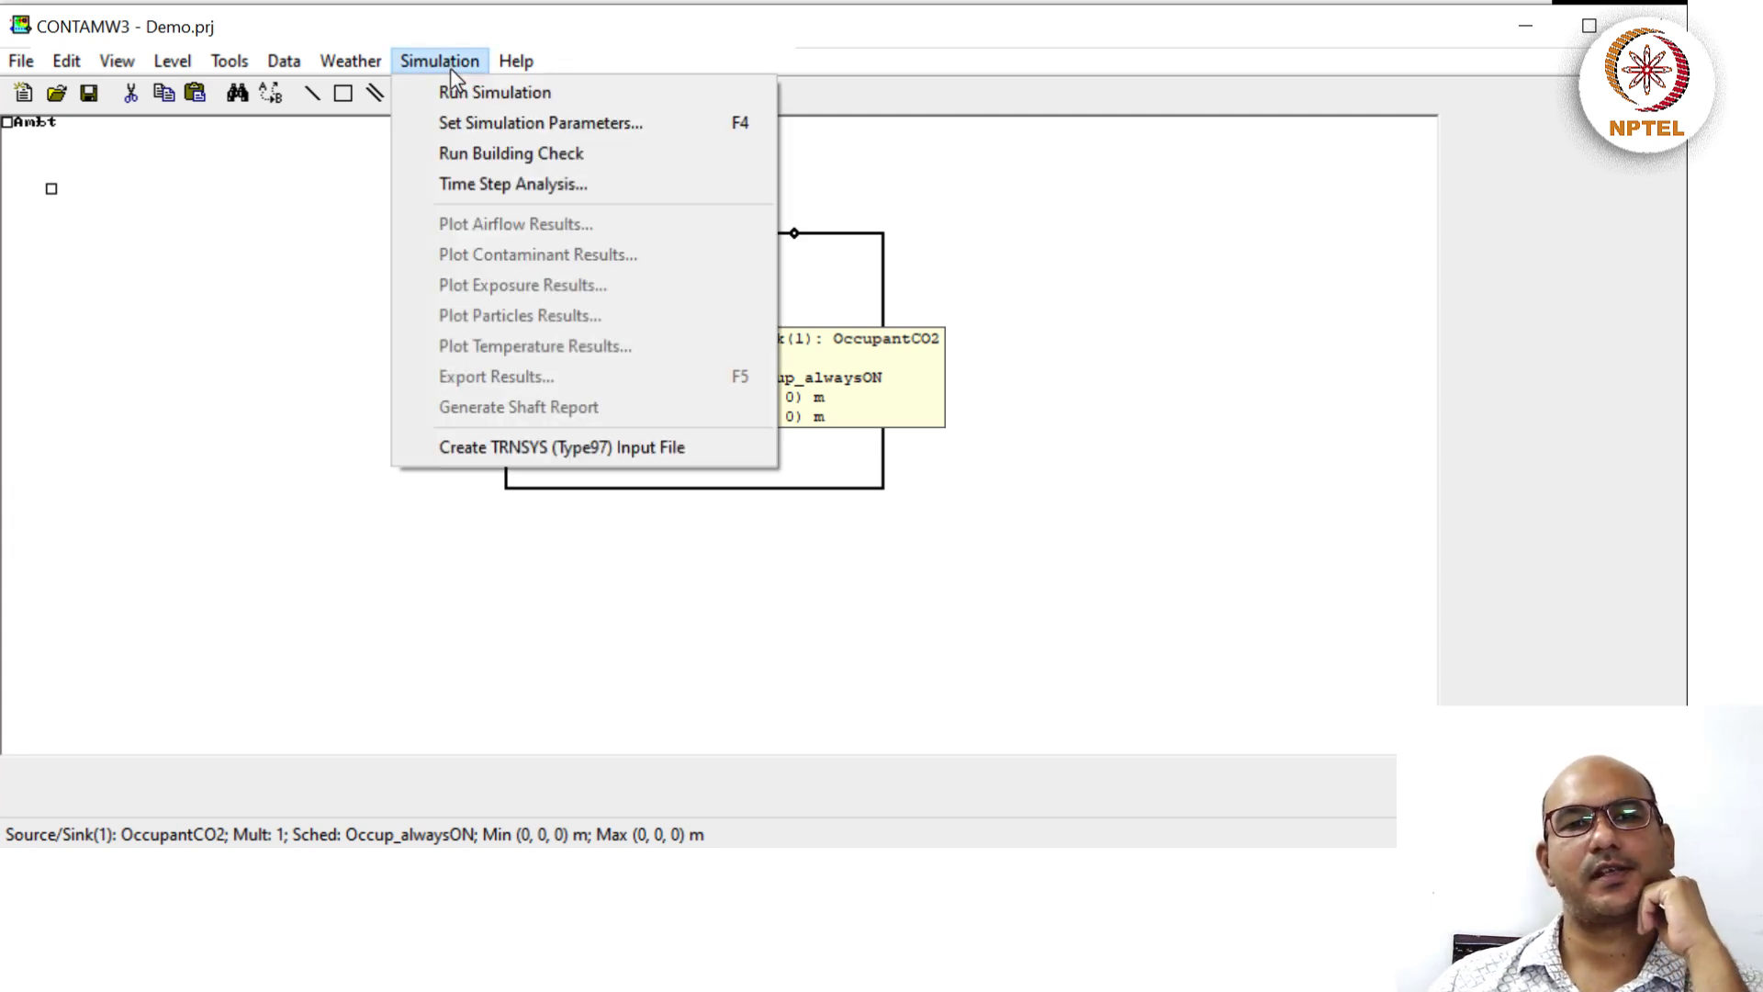
Accept the existing parameters and run the Jan 1–Jan 7 transient simulation through all 2016 steps.
left_click(454, 122)
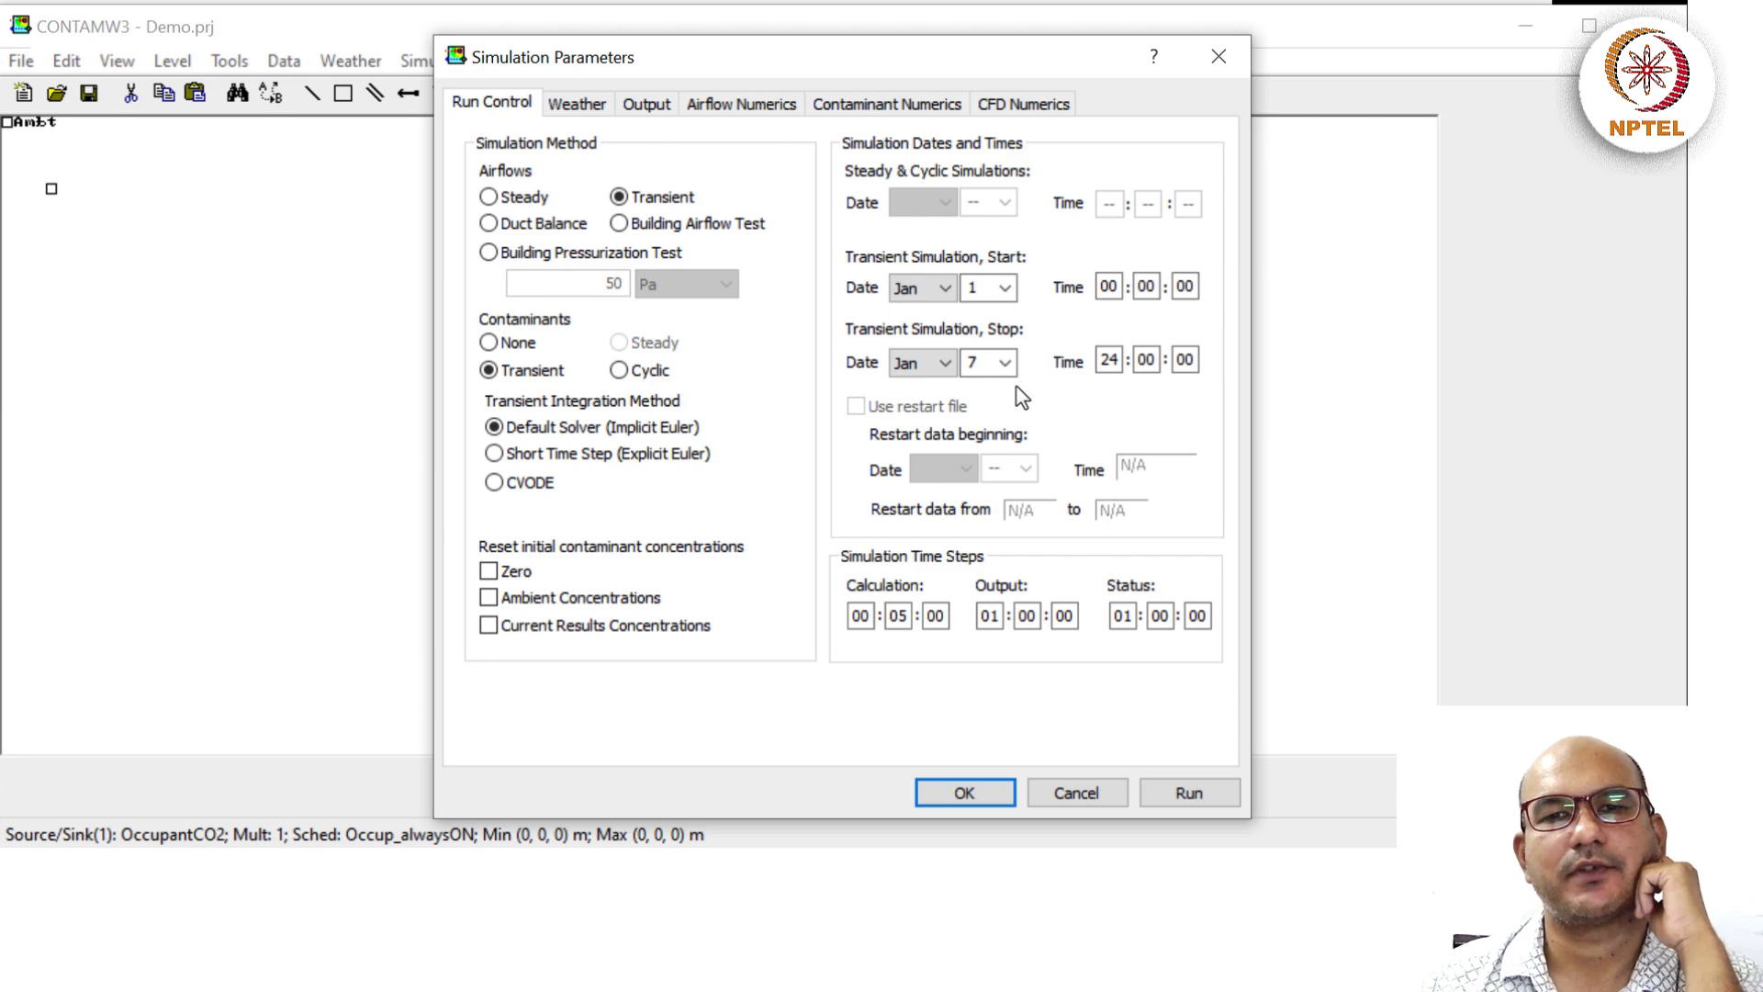
left_click(960, 797)
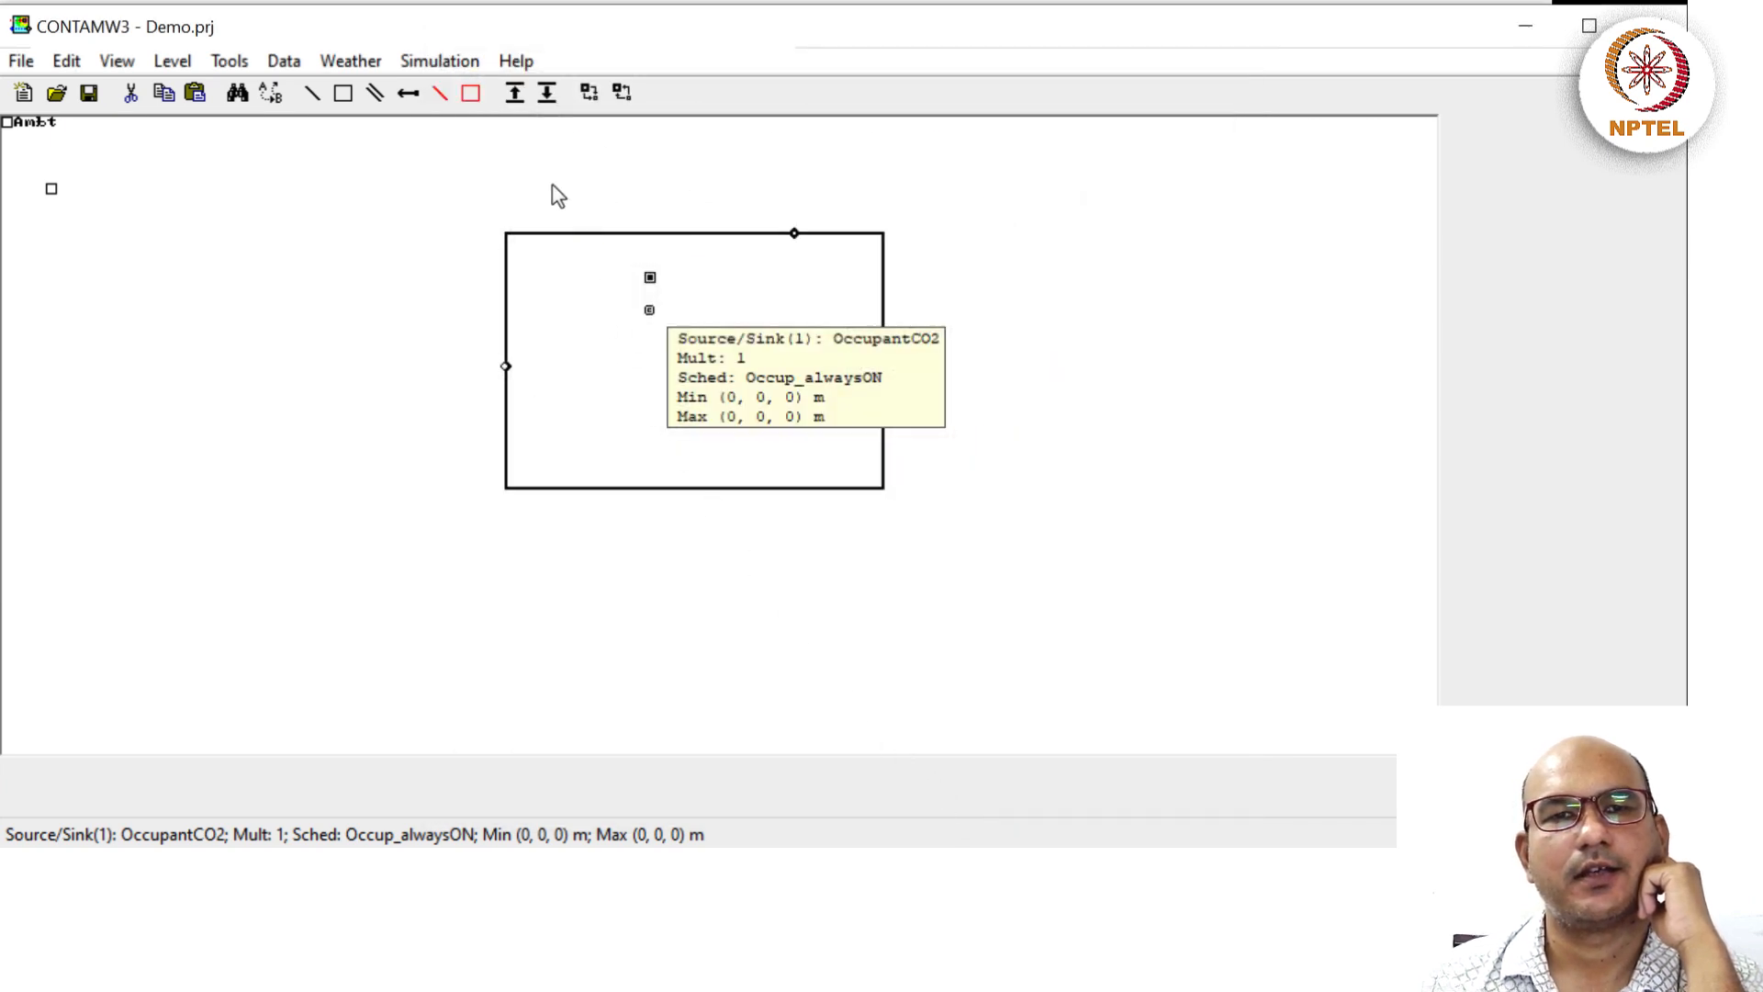
left_click(455, 63)
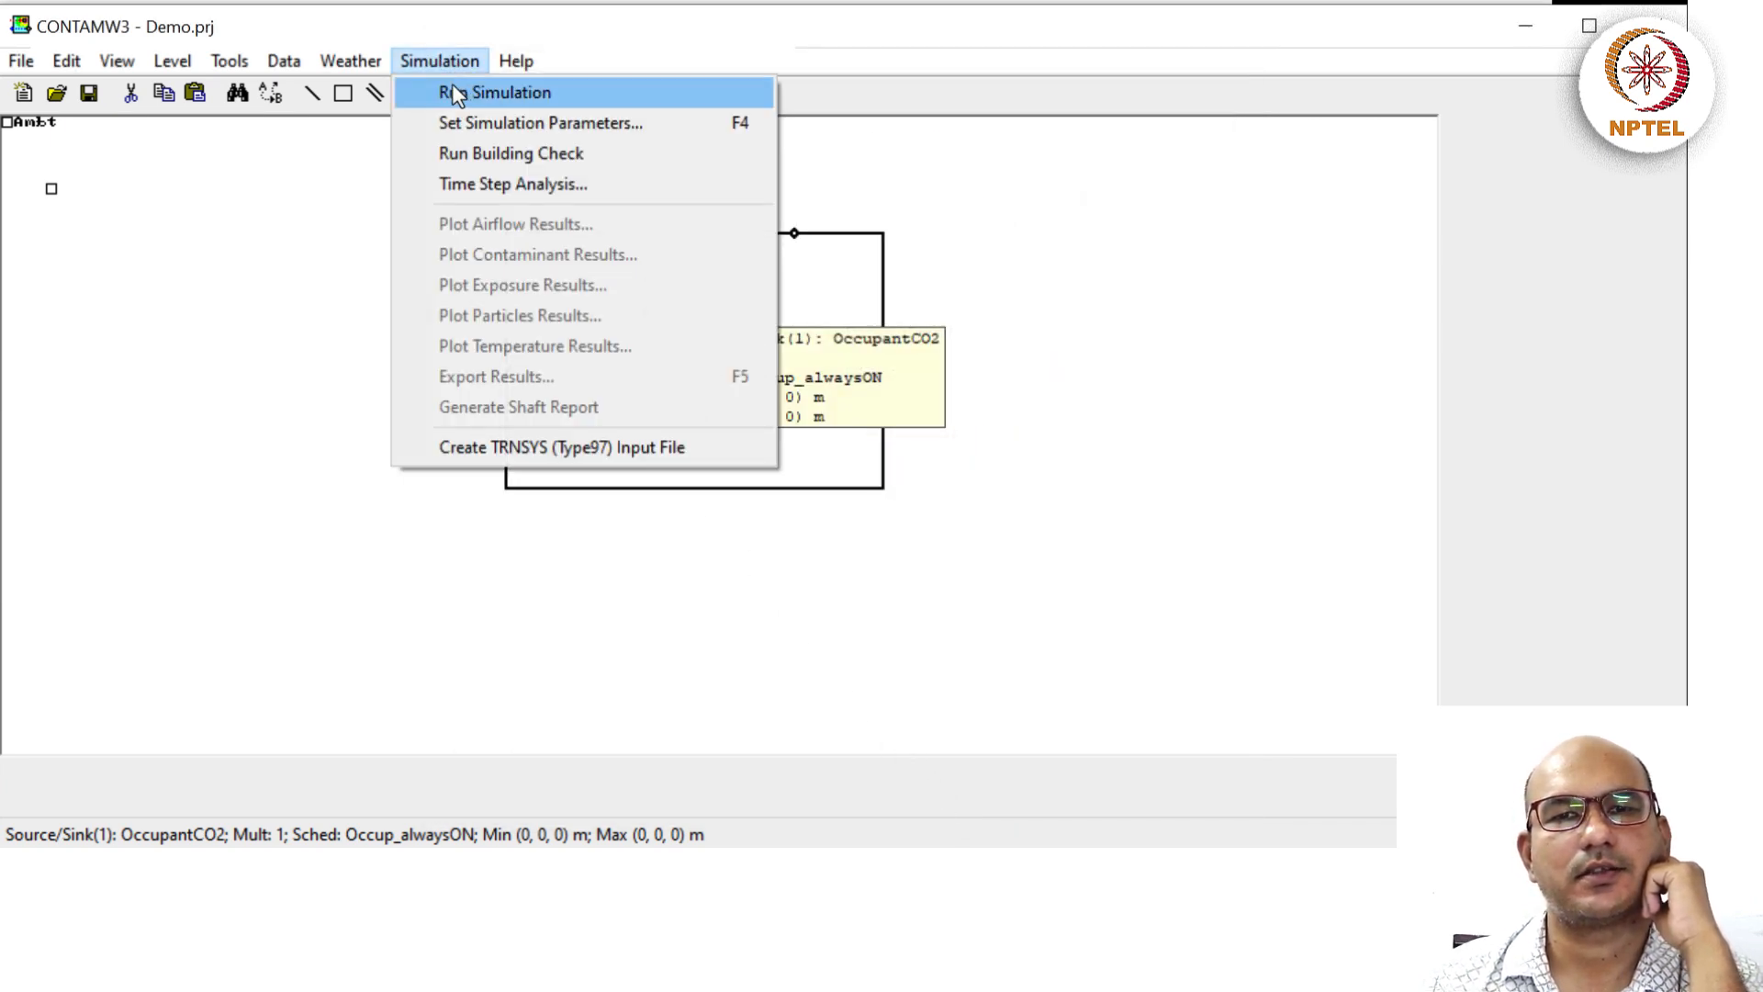
left_click(452, 86)
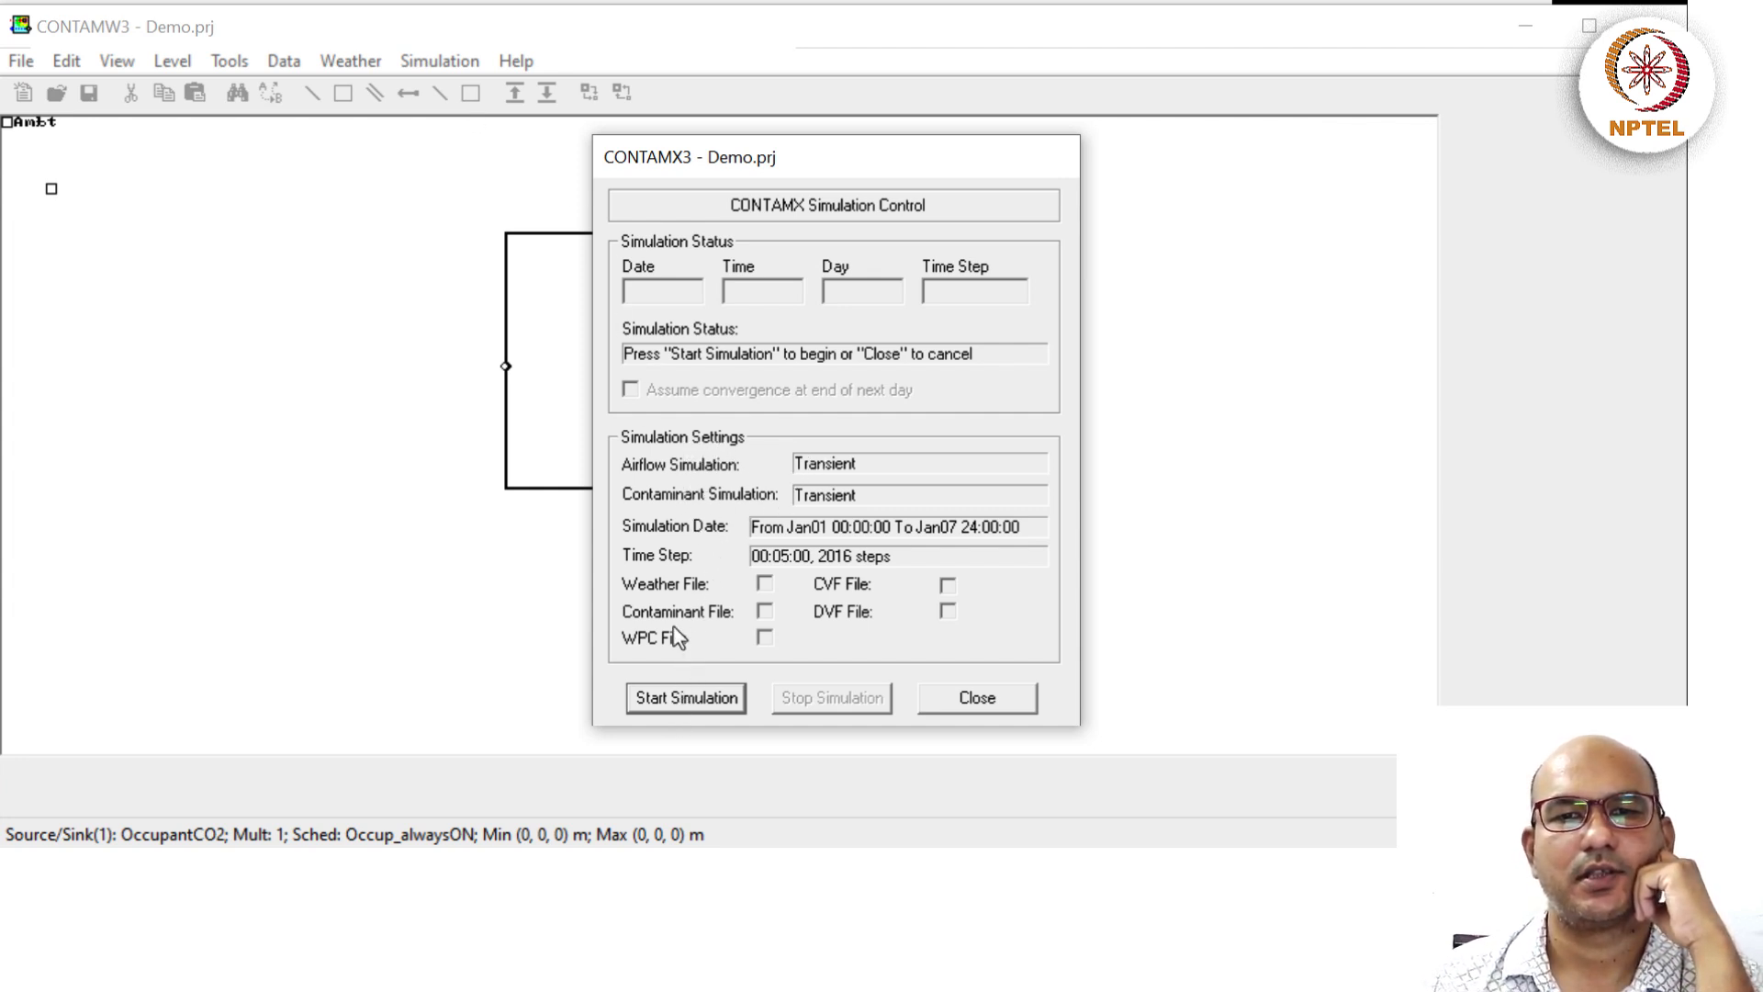
left_click(673, 700)
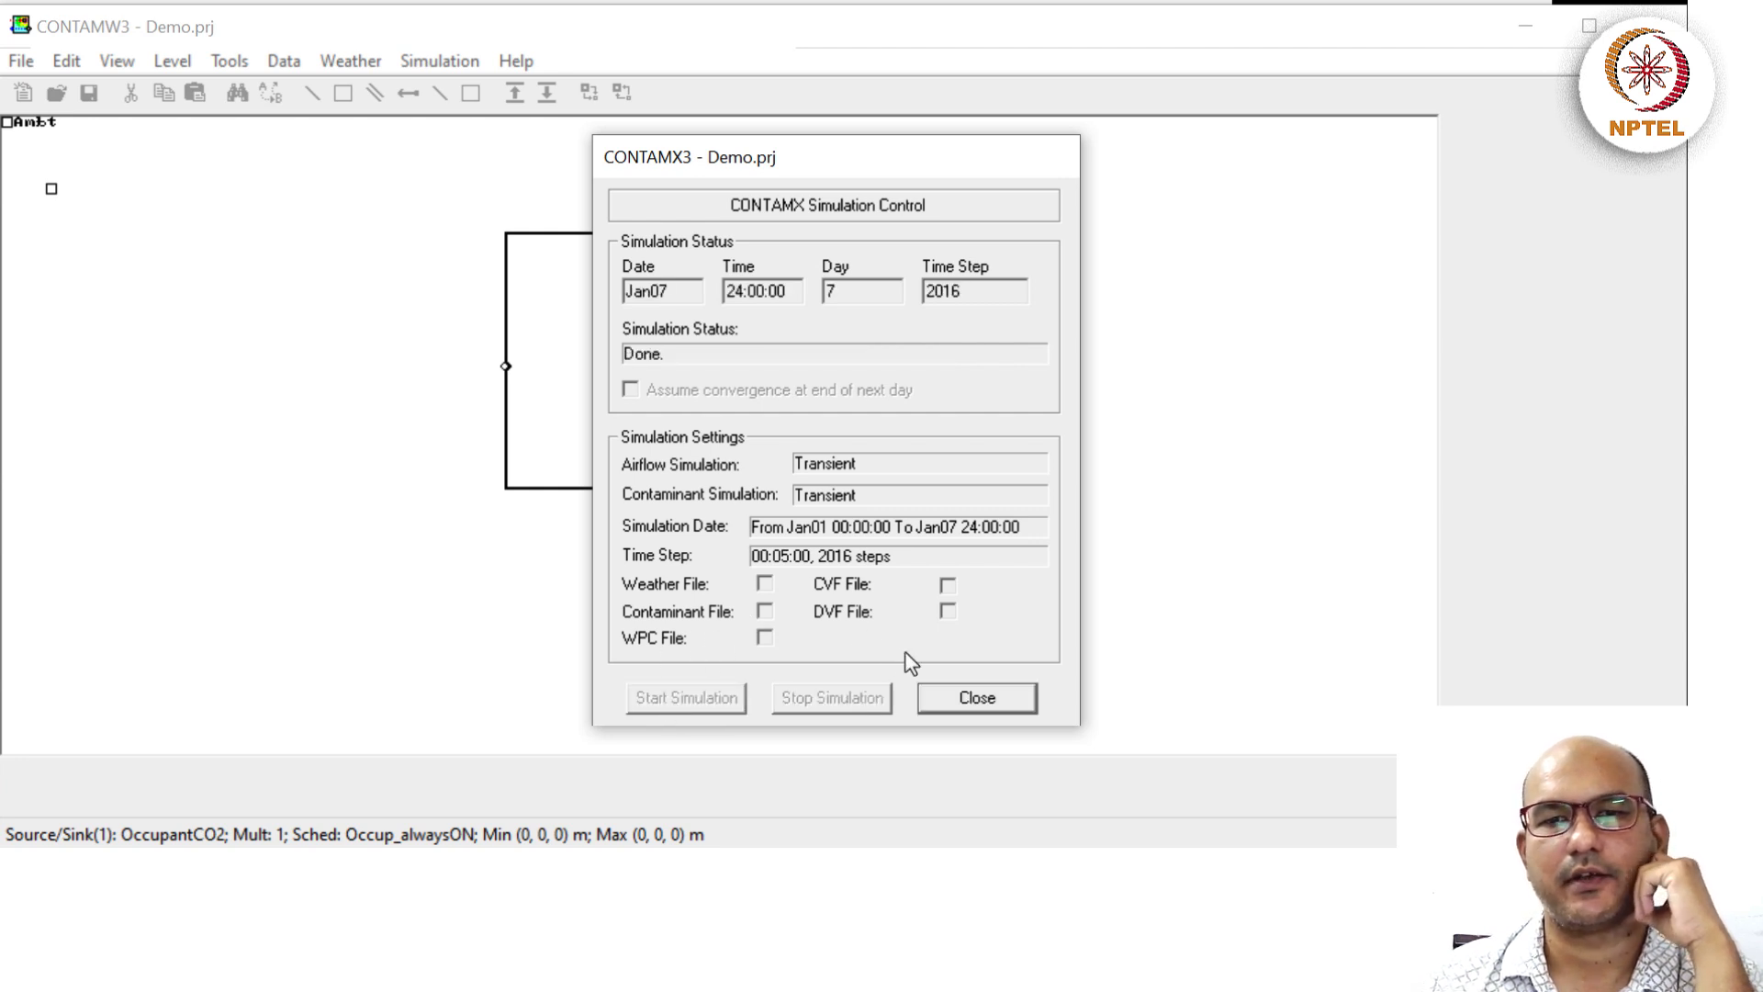
left_click(976, 699)
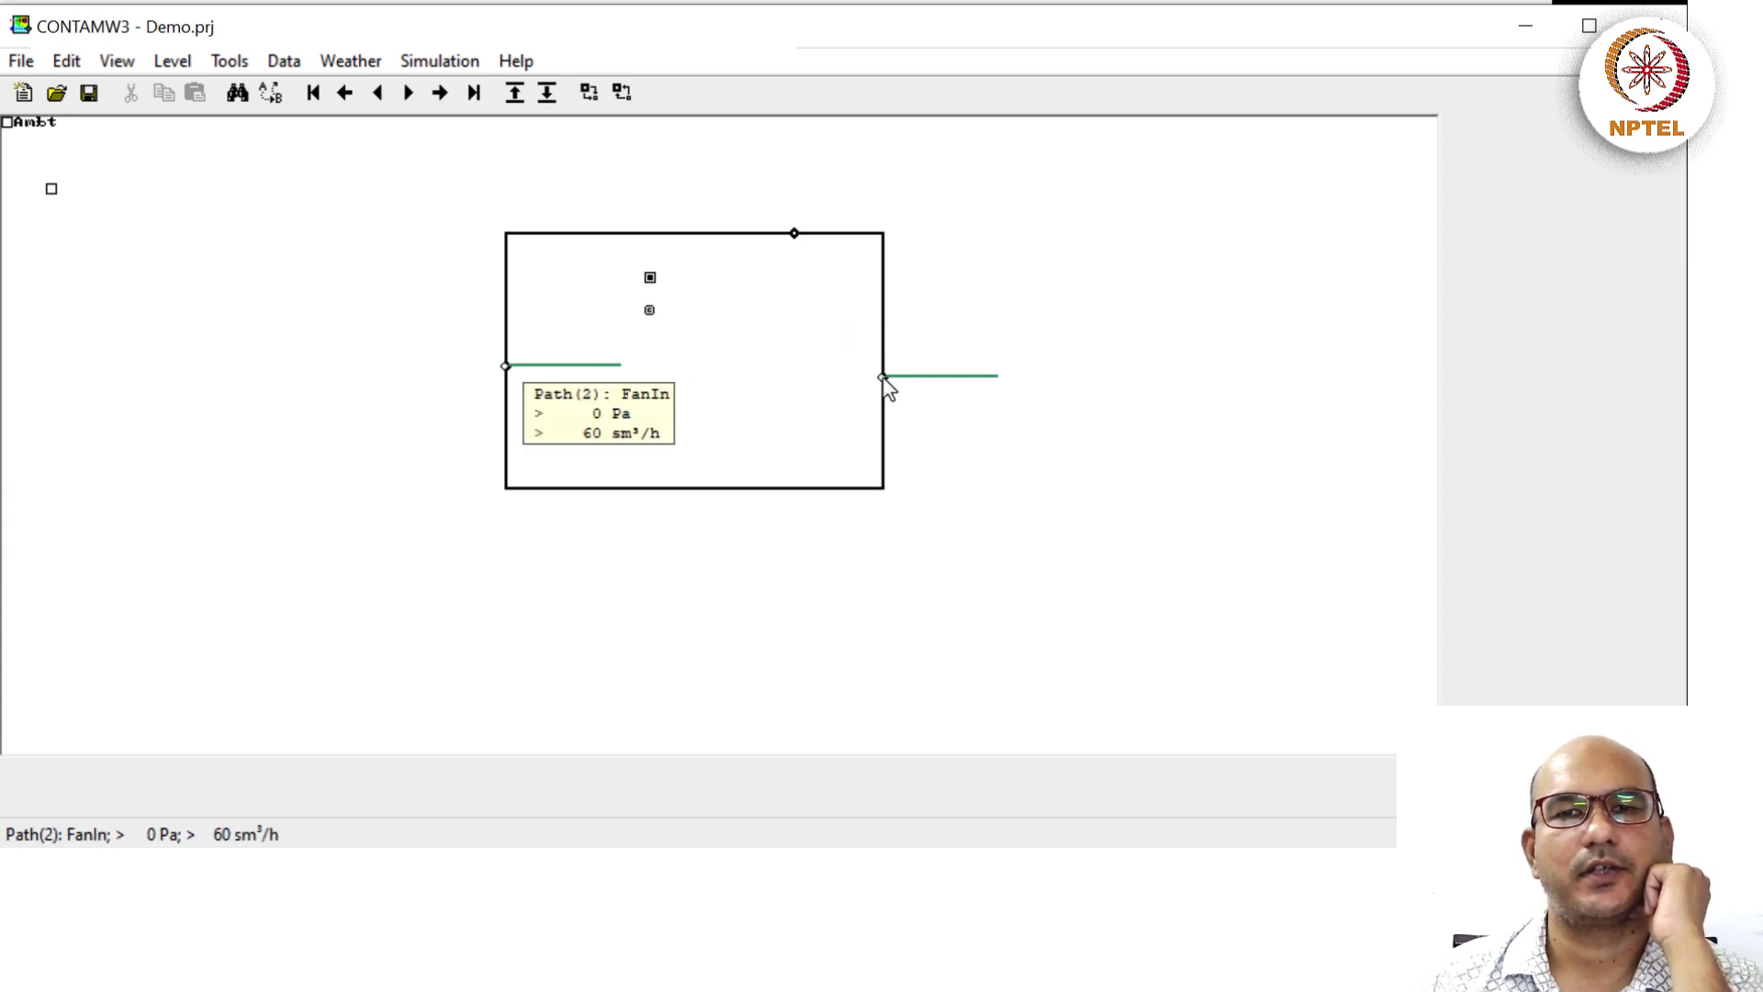
Read the FanIn/FanOut results (60 sm³/h) and bring up plot options for the Suite zone.
mouse_move(883, 382)
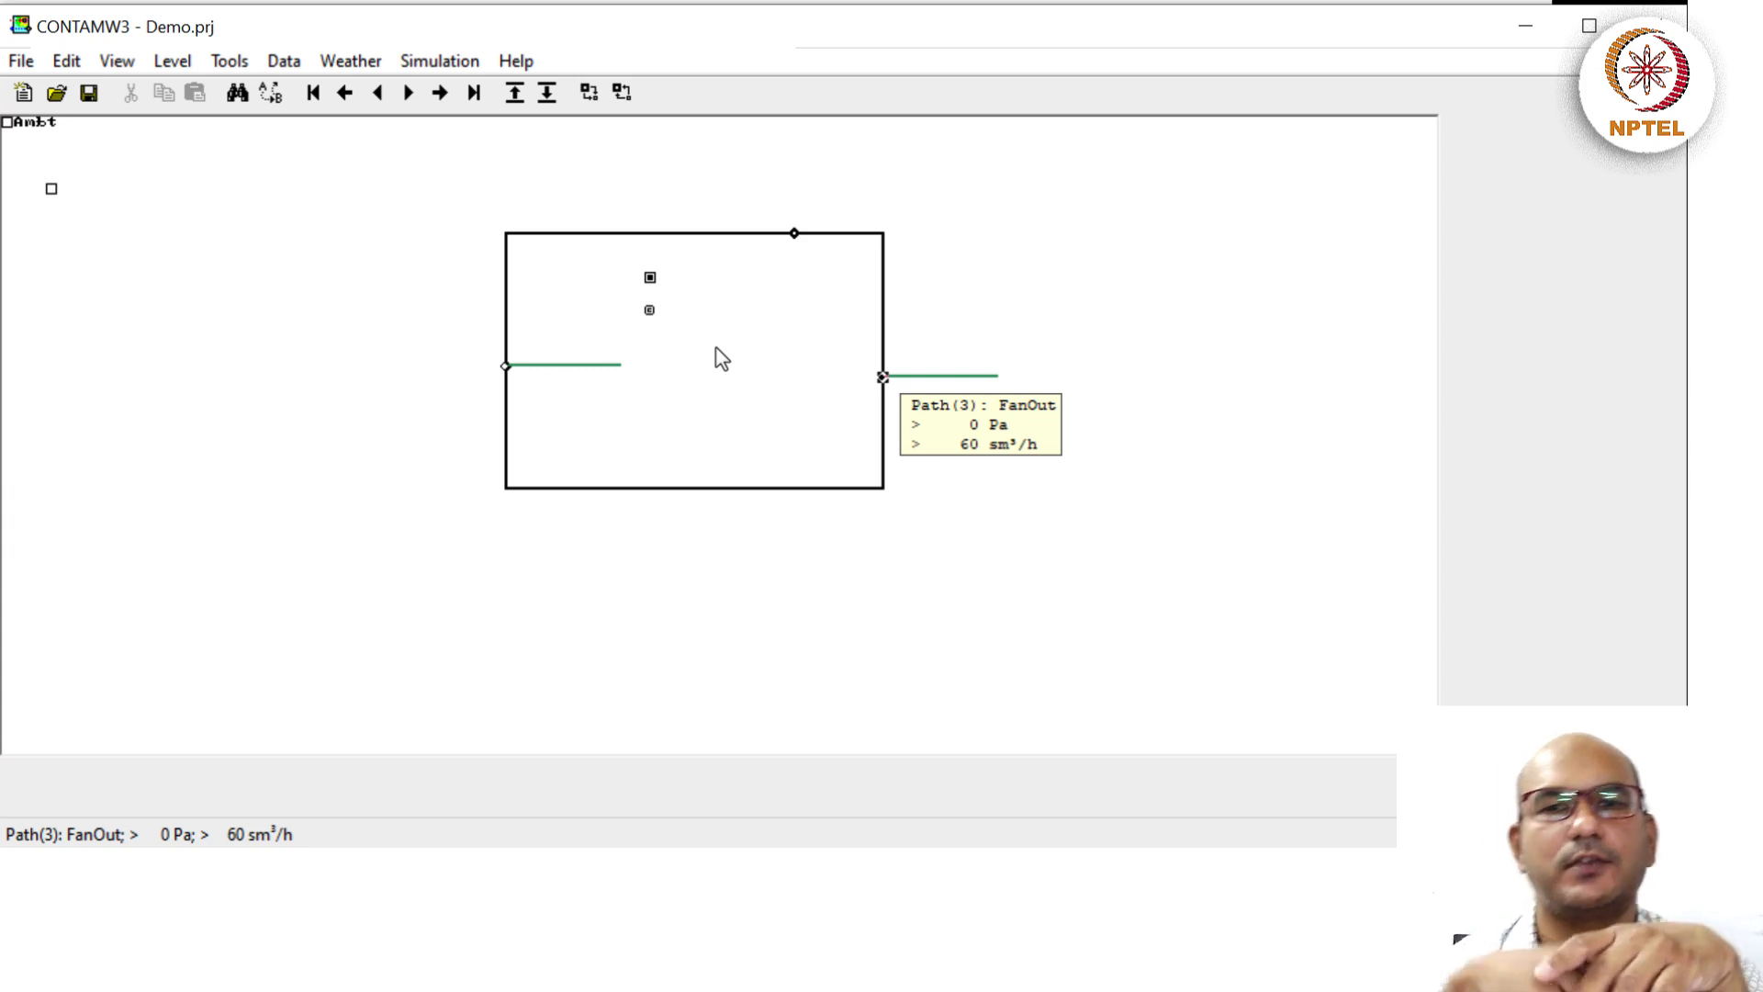
right_click(717, 334)
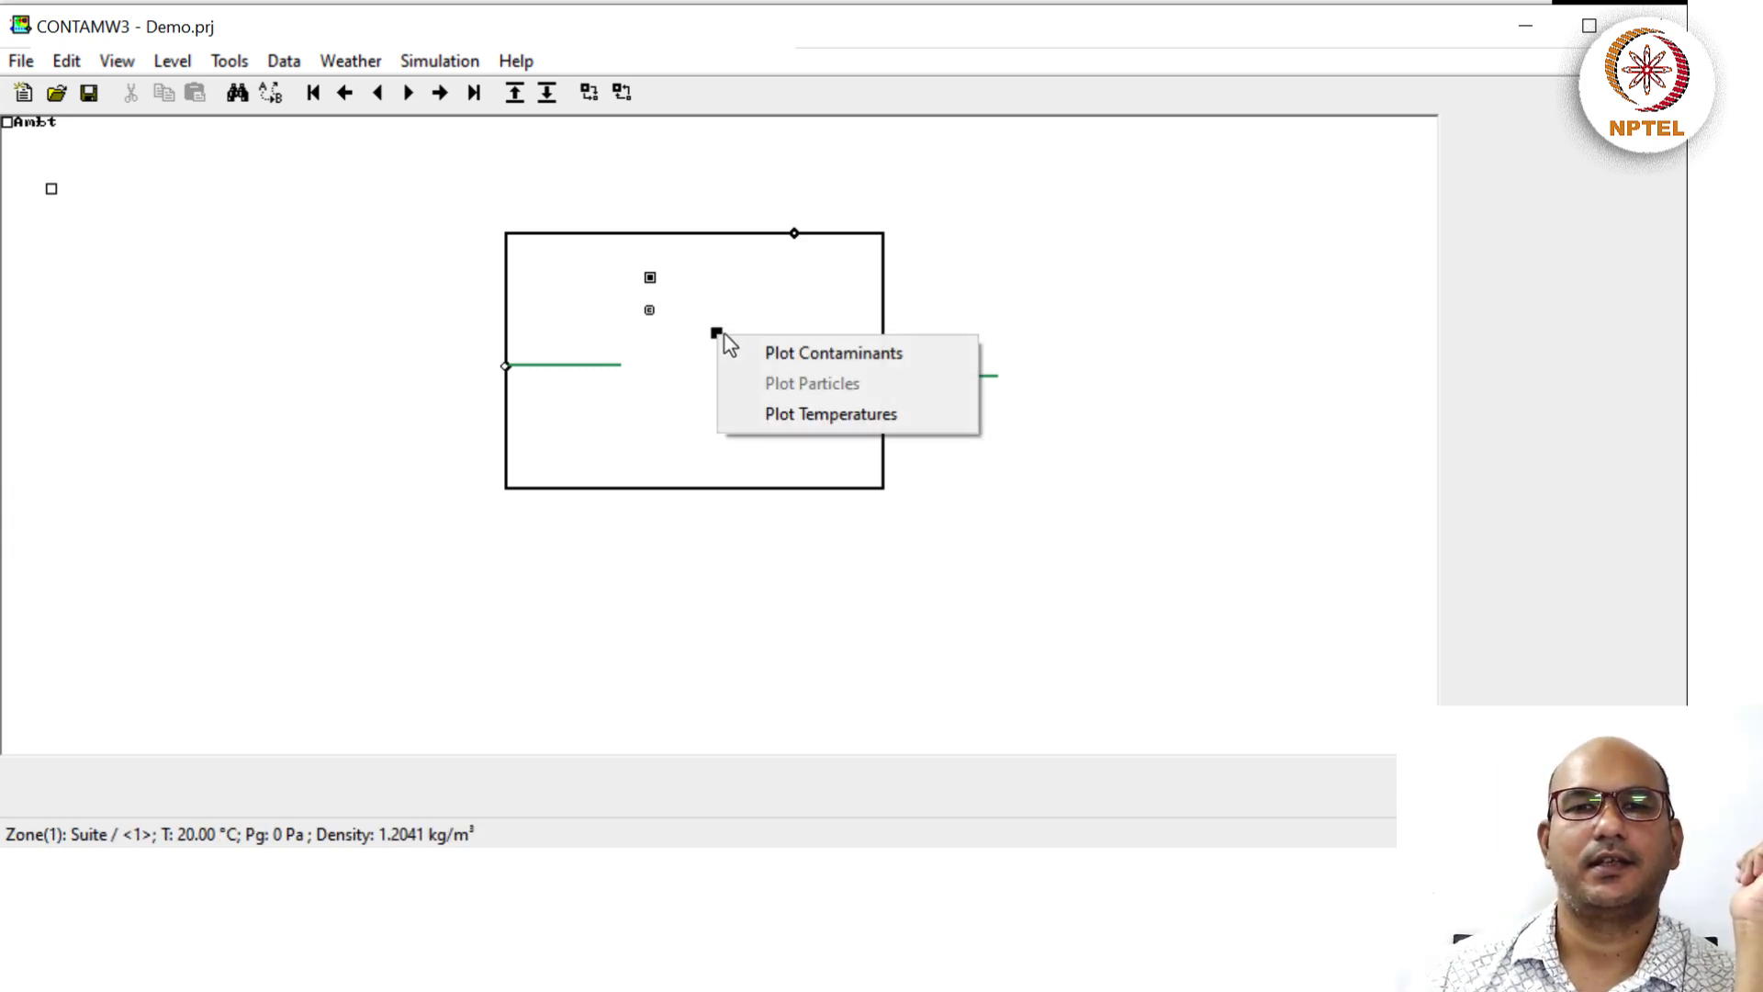
Set up a Suite zone CO2 chart in ppm, with the plot range ending Jan07.
left_click(771, 349)
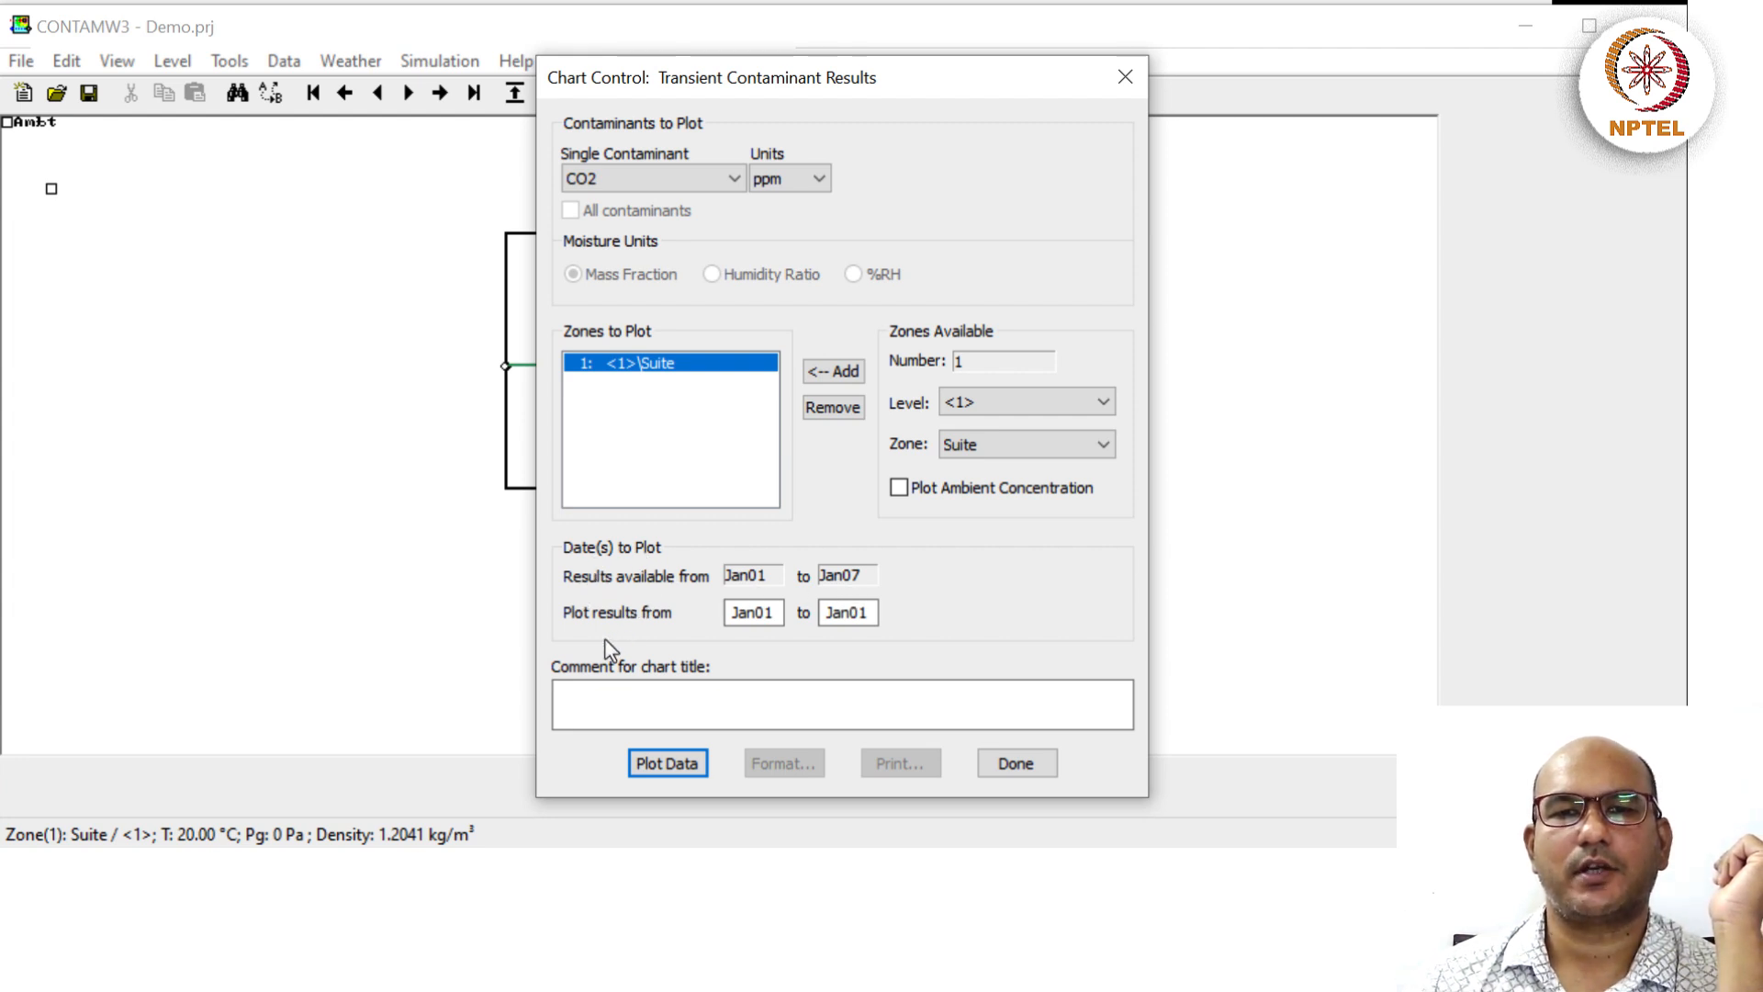
left_click_drag(852, 613, 897, 627)
left_click(837, 611)
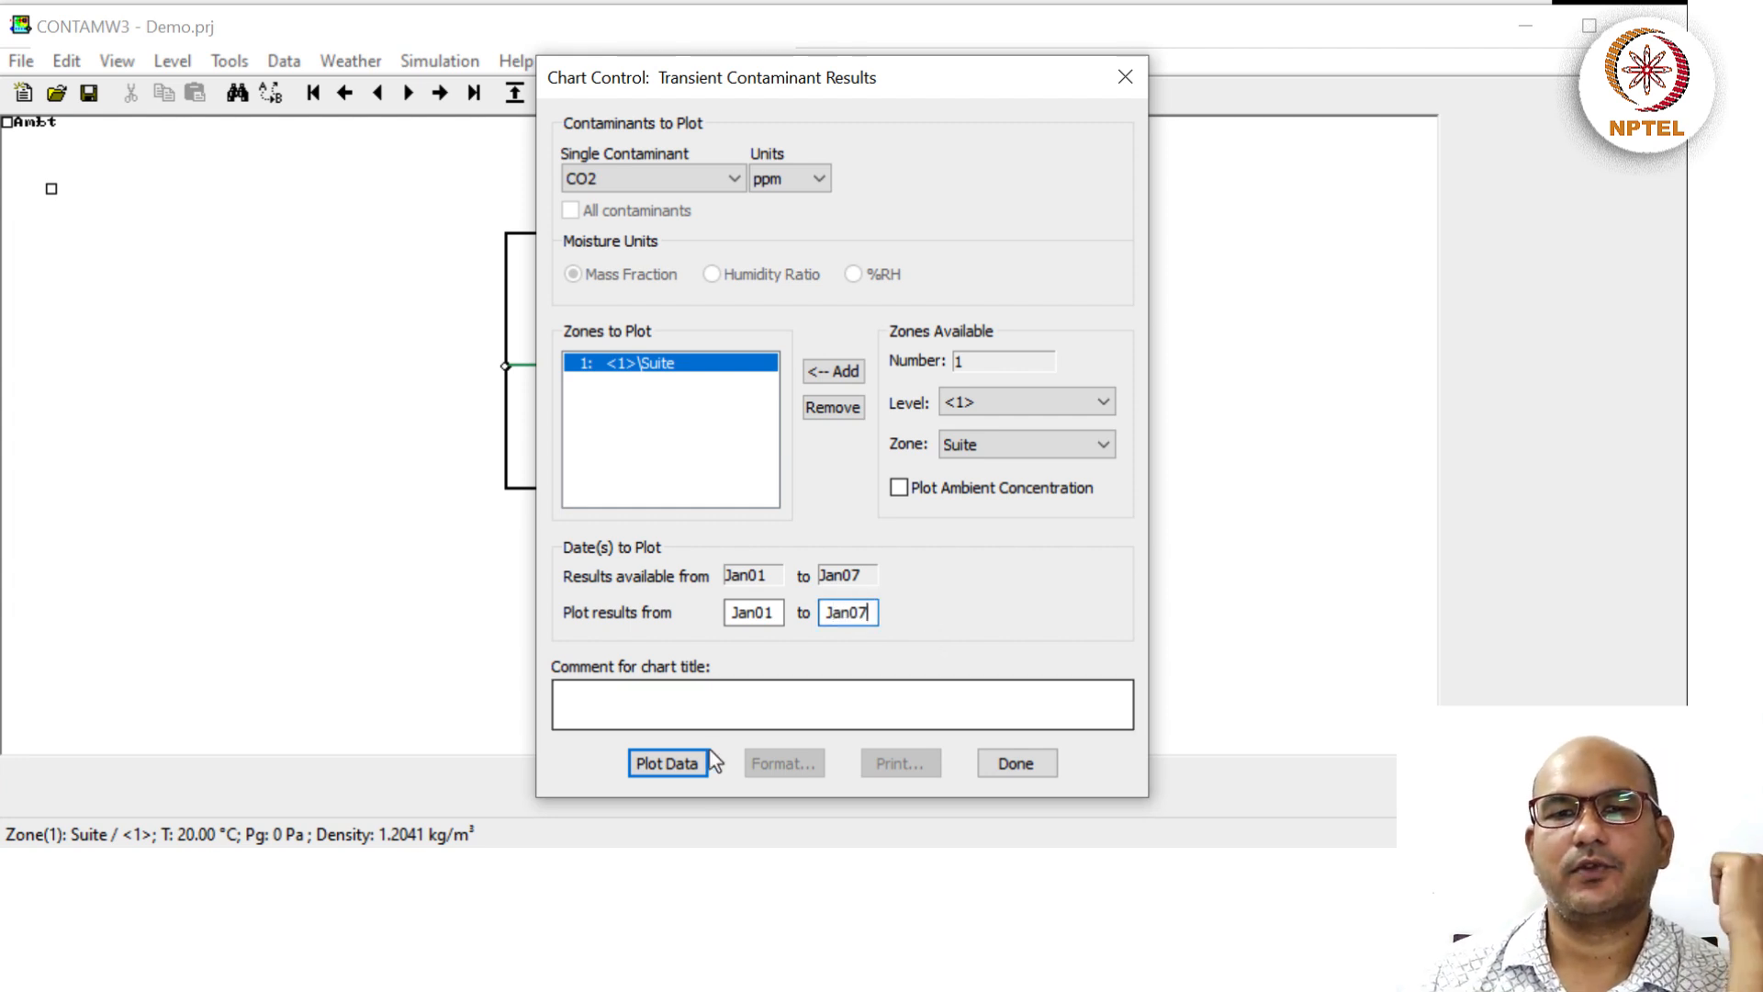
Plot the Suite zone's weekly CO2 concentration, which levels off at 700 ppm.
left_click(668, 764)
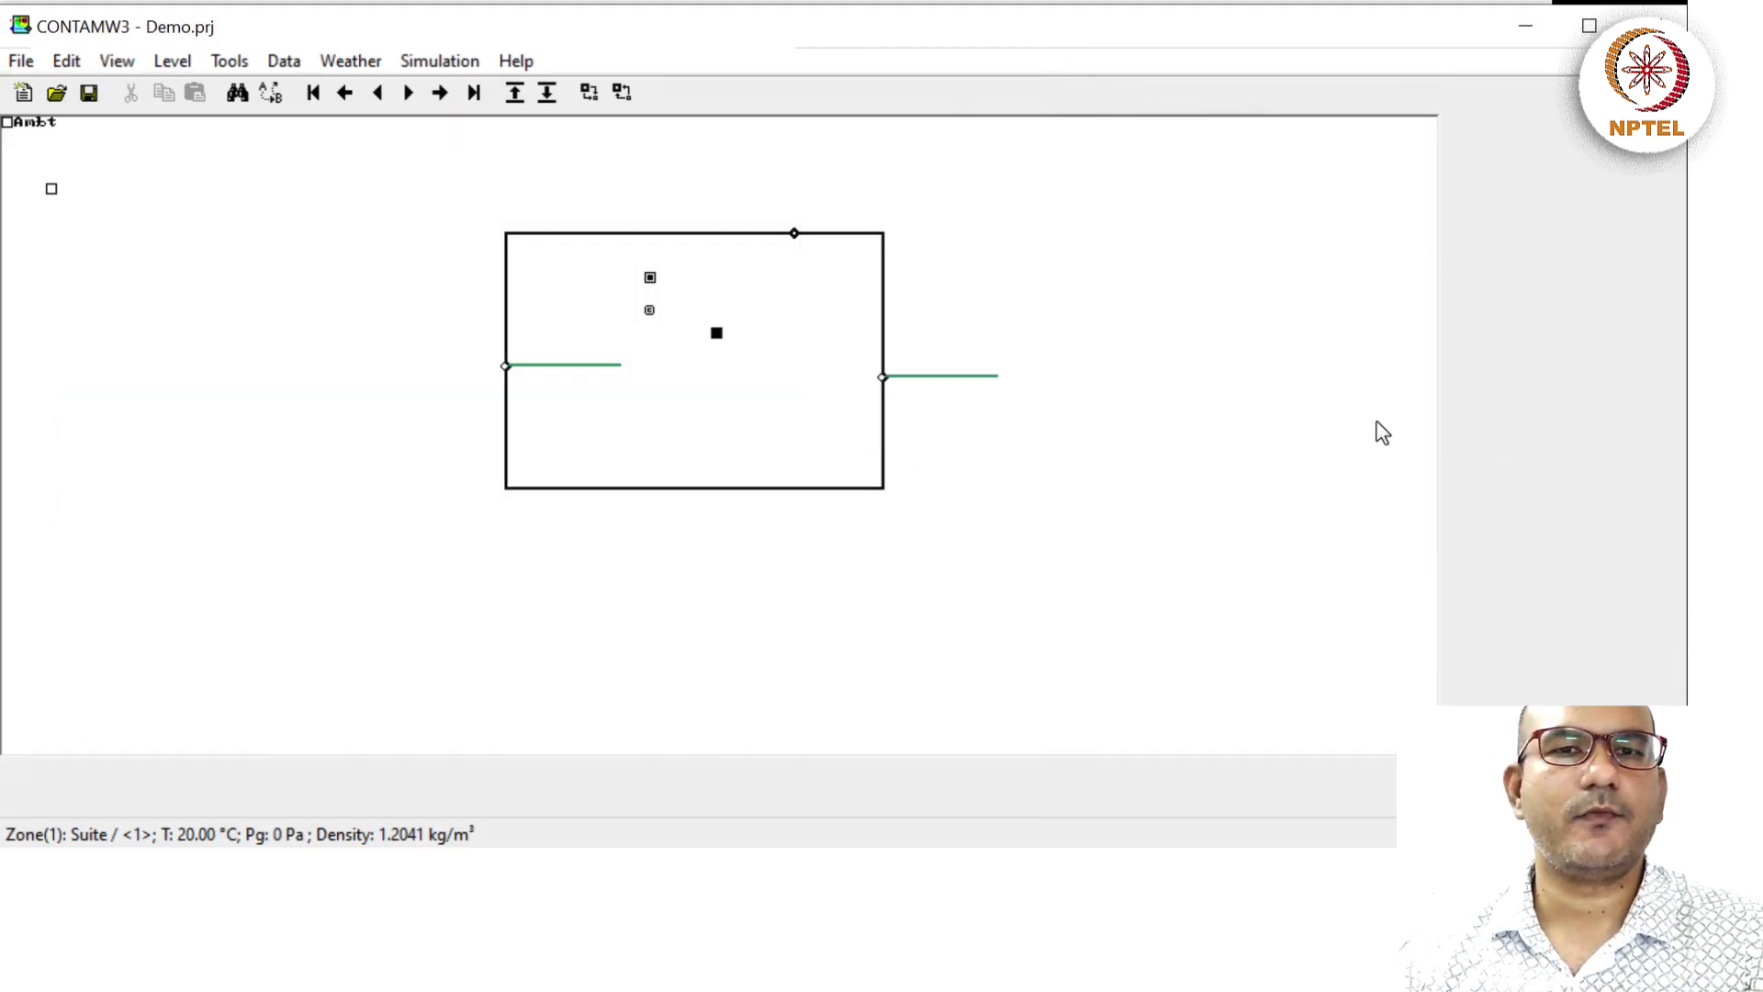
Switch the display from results view back to Normal Mode.
left_click(127, 66)
left_click(134, 91)
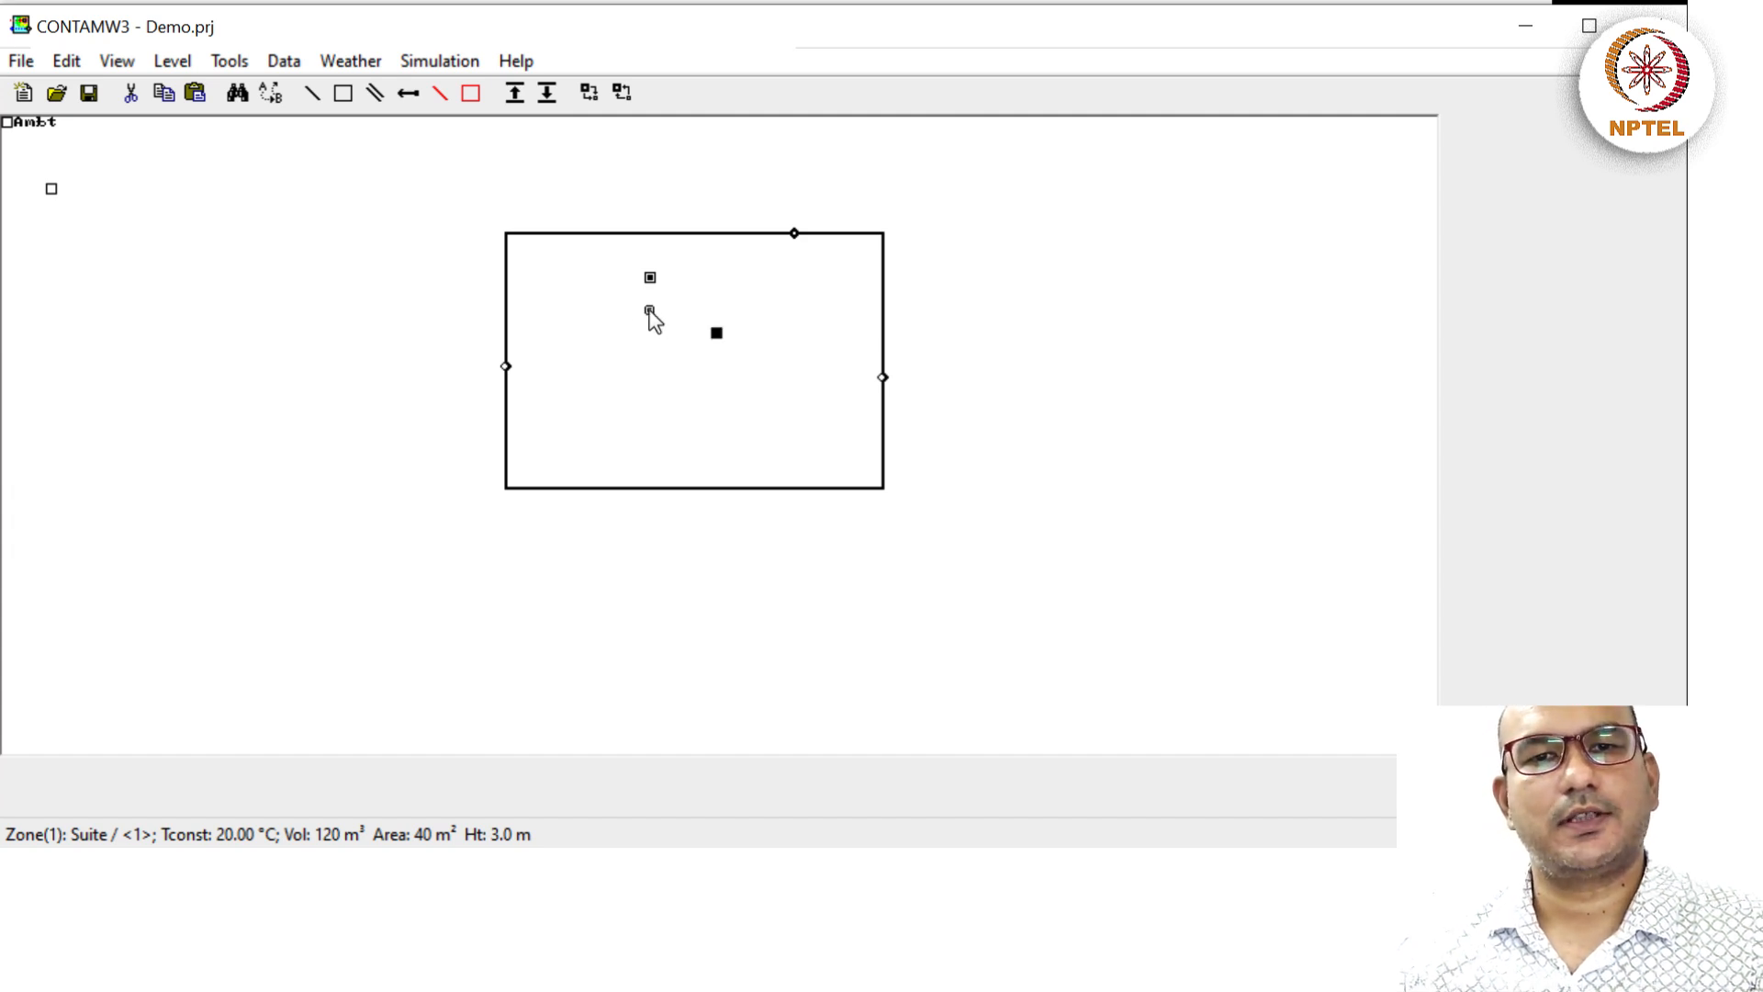
mouse_move(651, 314)
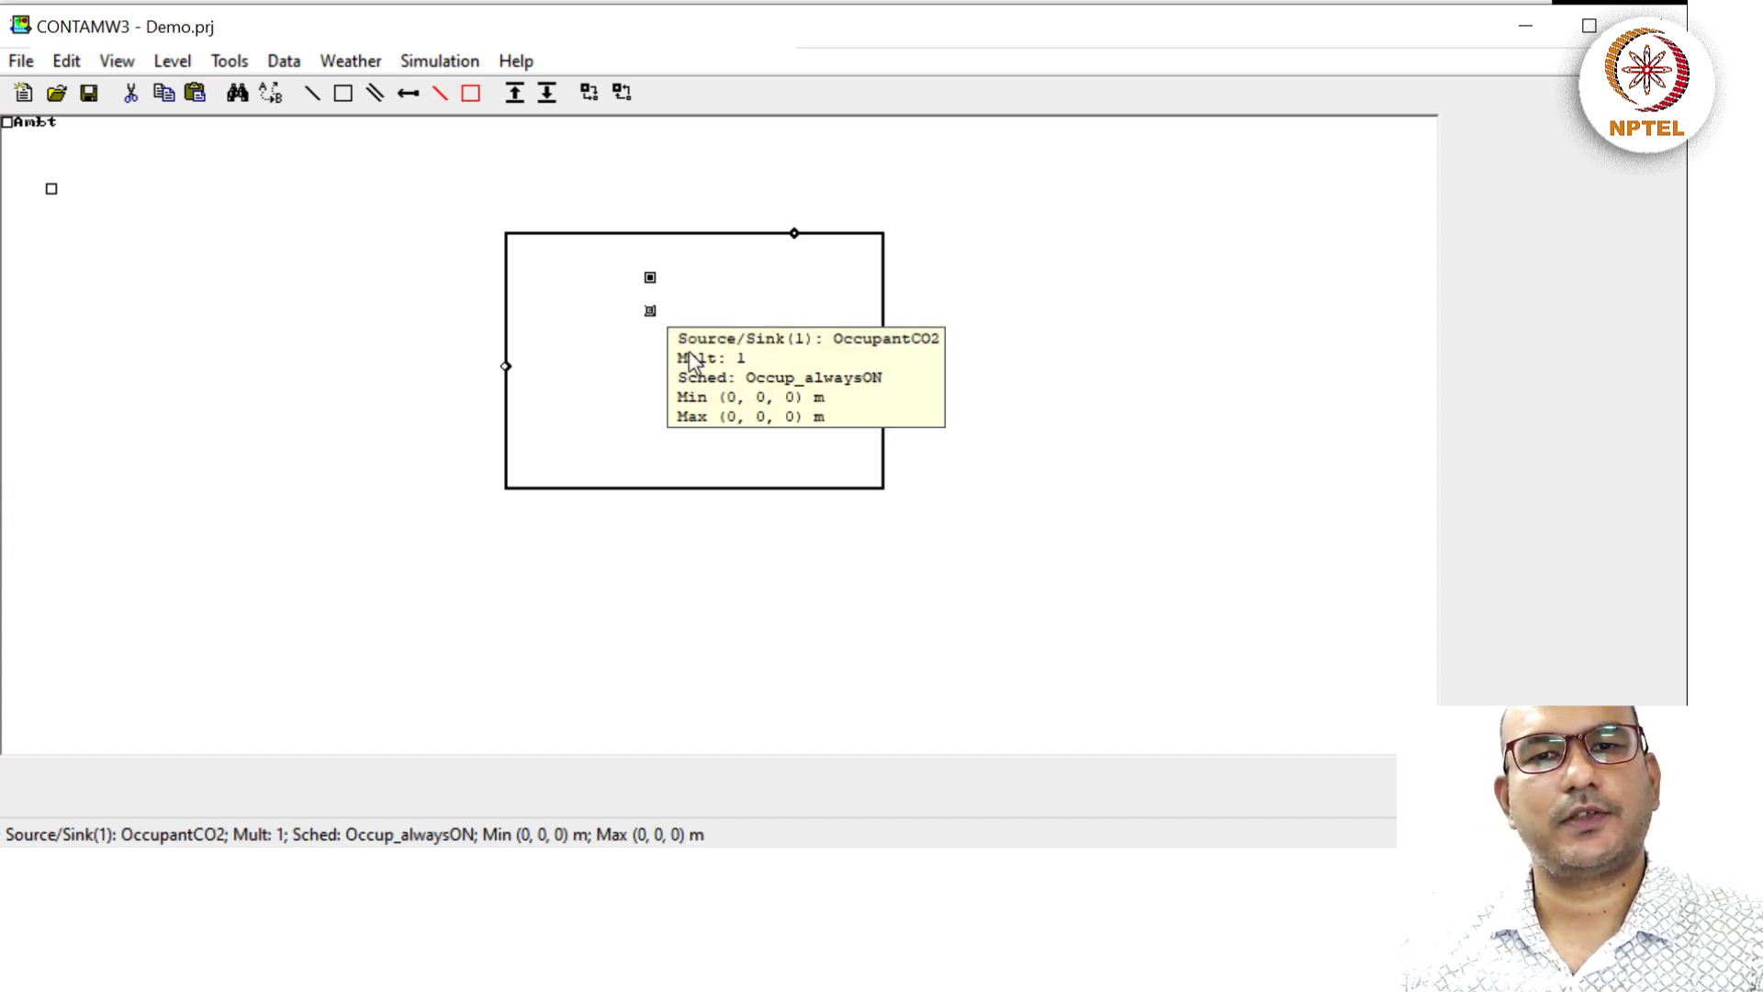
Open the OccupantCO2 source and cancel the element model choices, keeping its 0.005 L/s constant CO2 model.
double_click(650, 312)
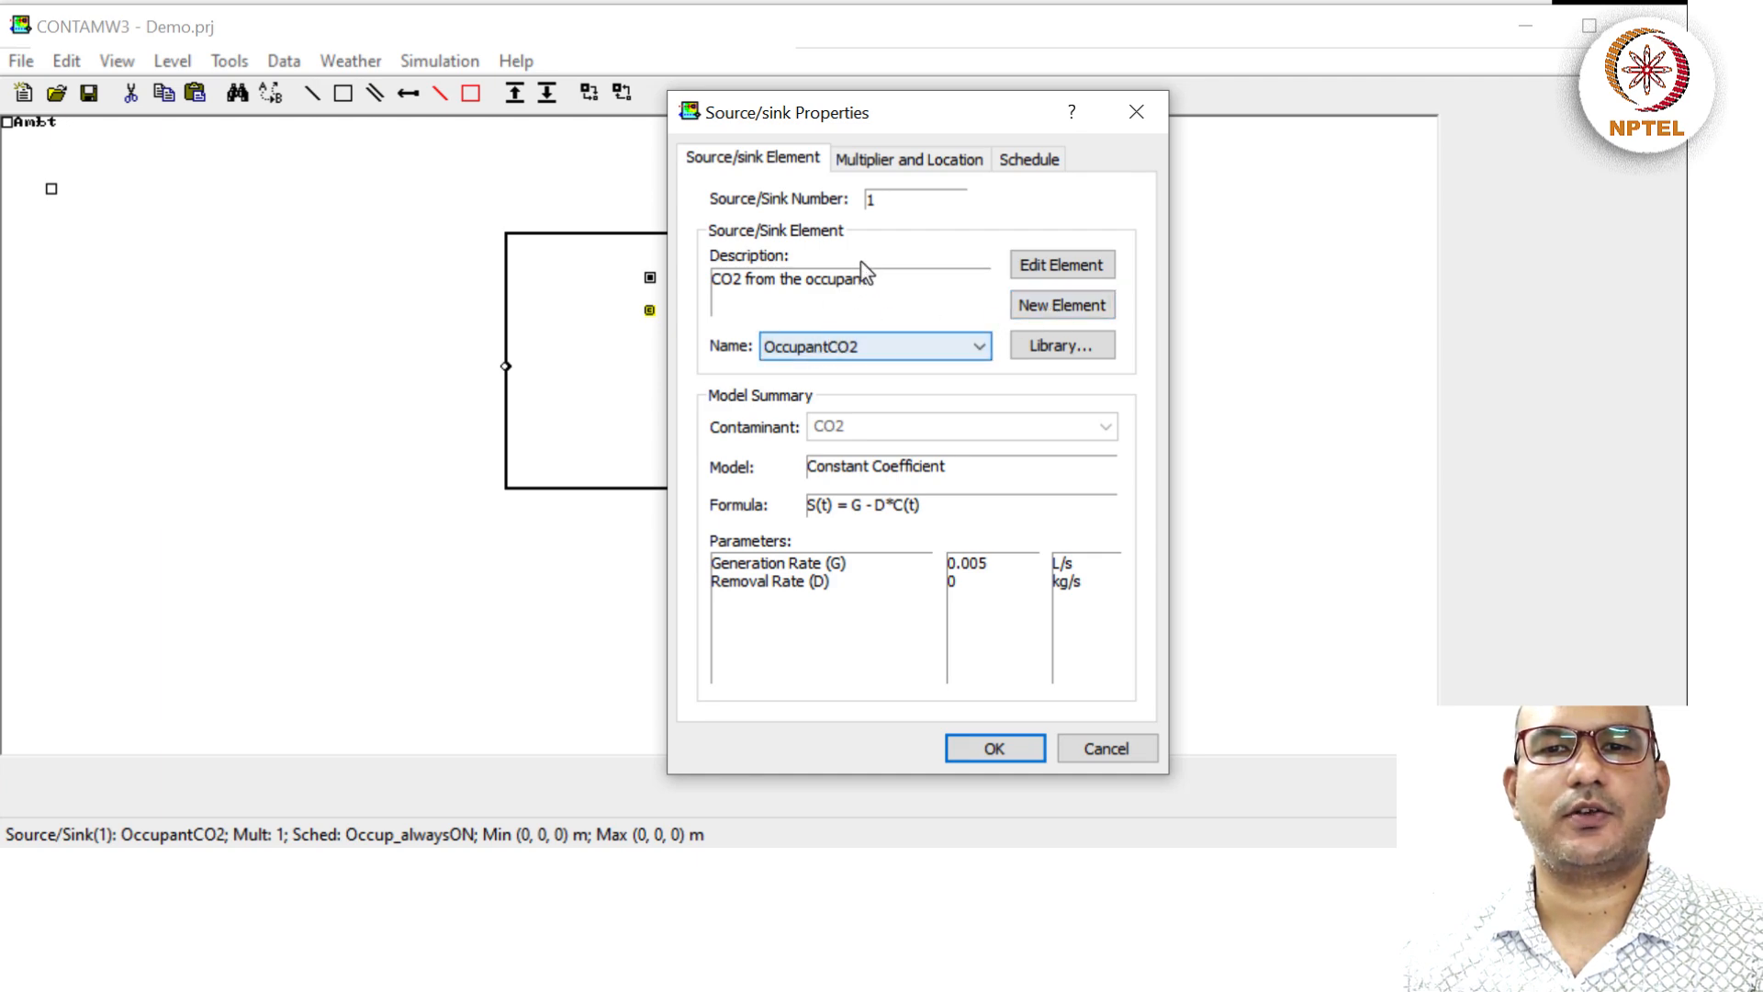
left_click(1055, 309)
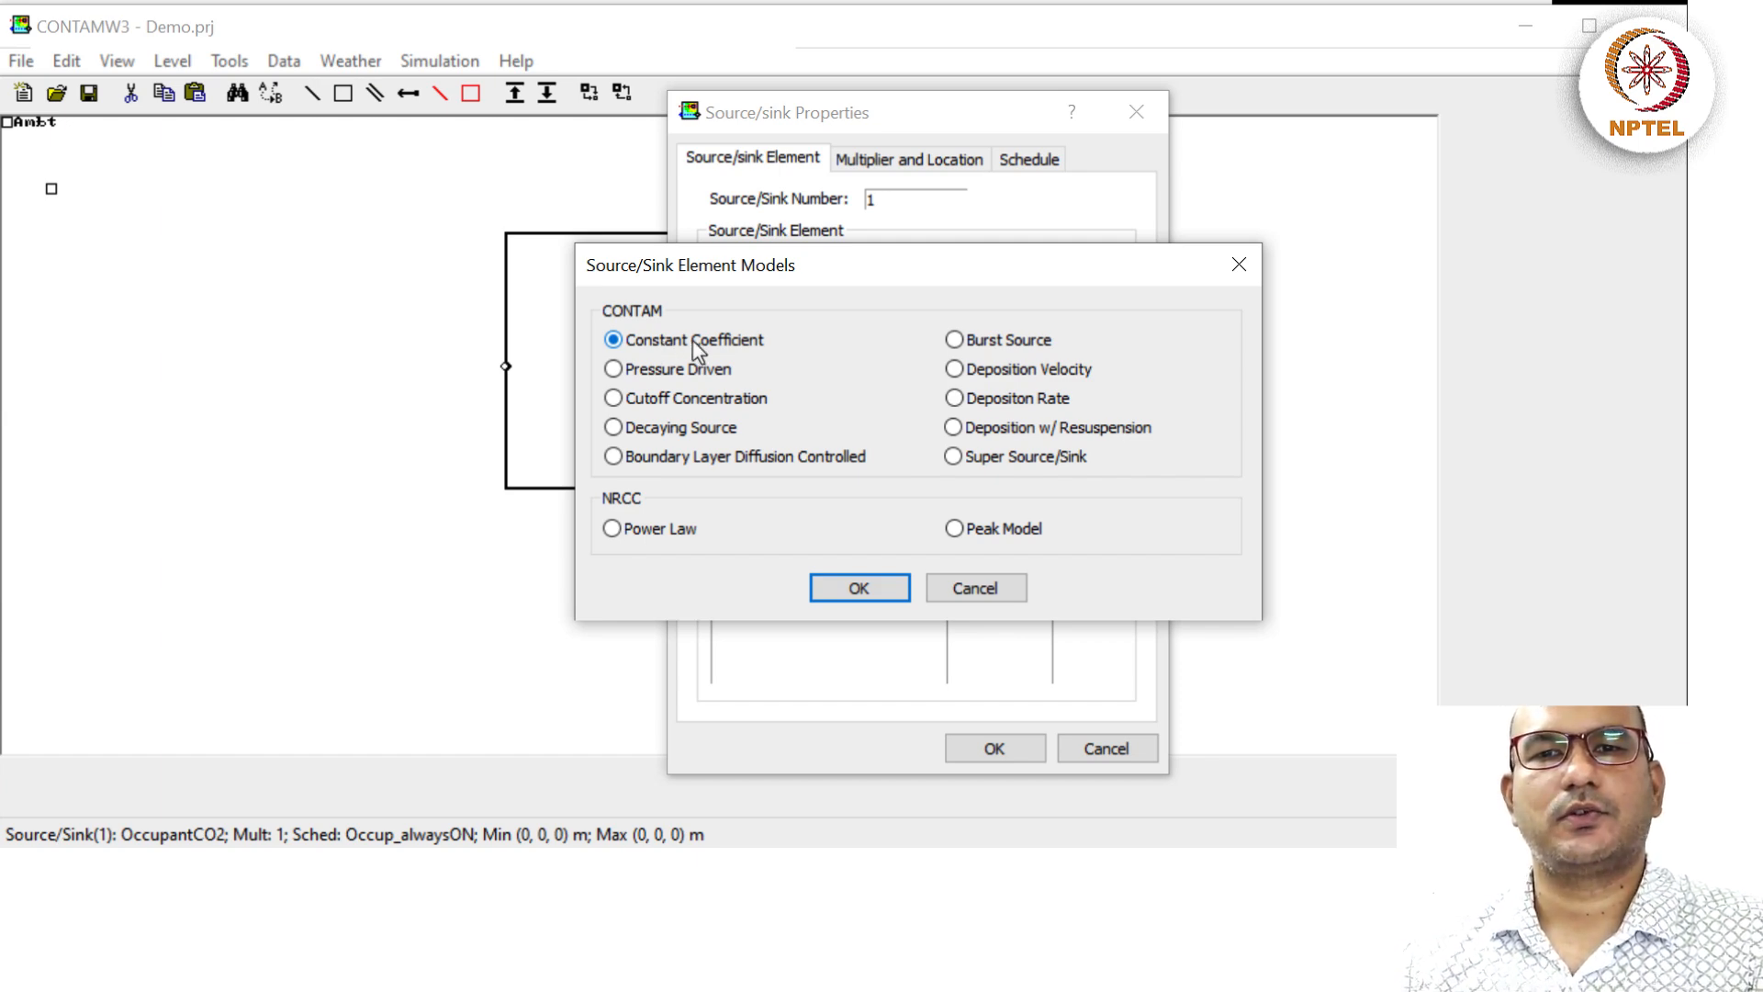
key("Return")
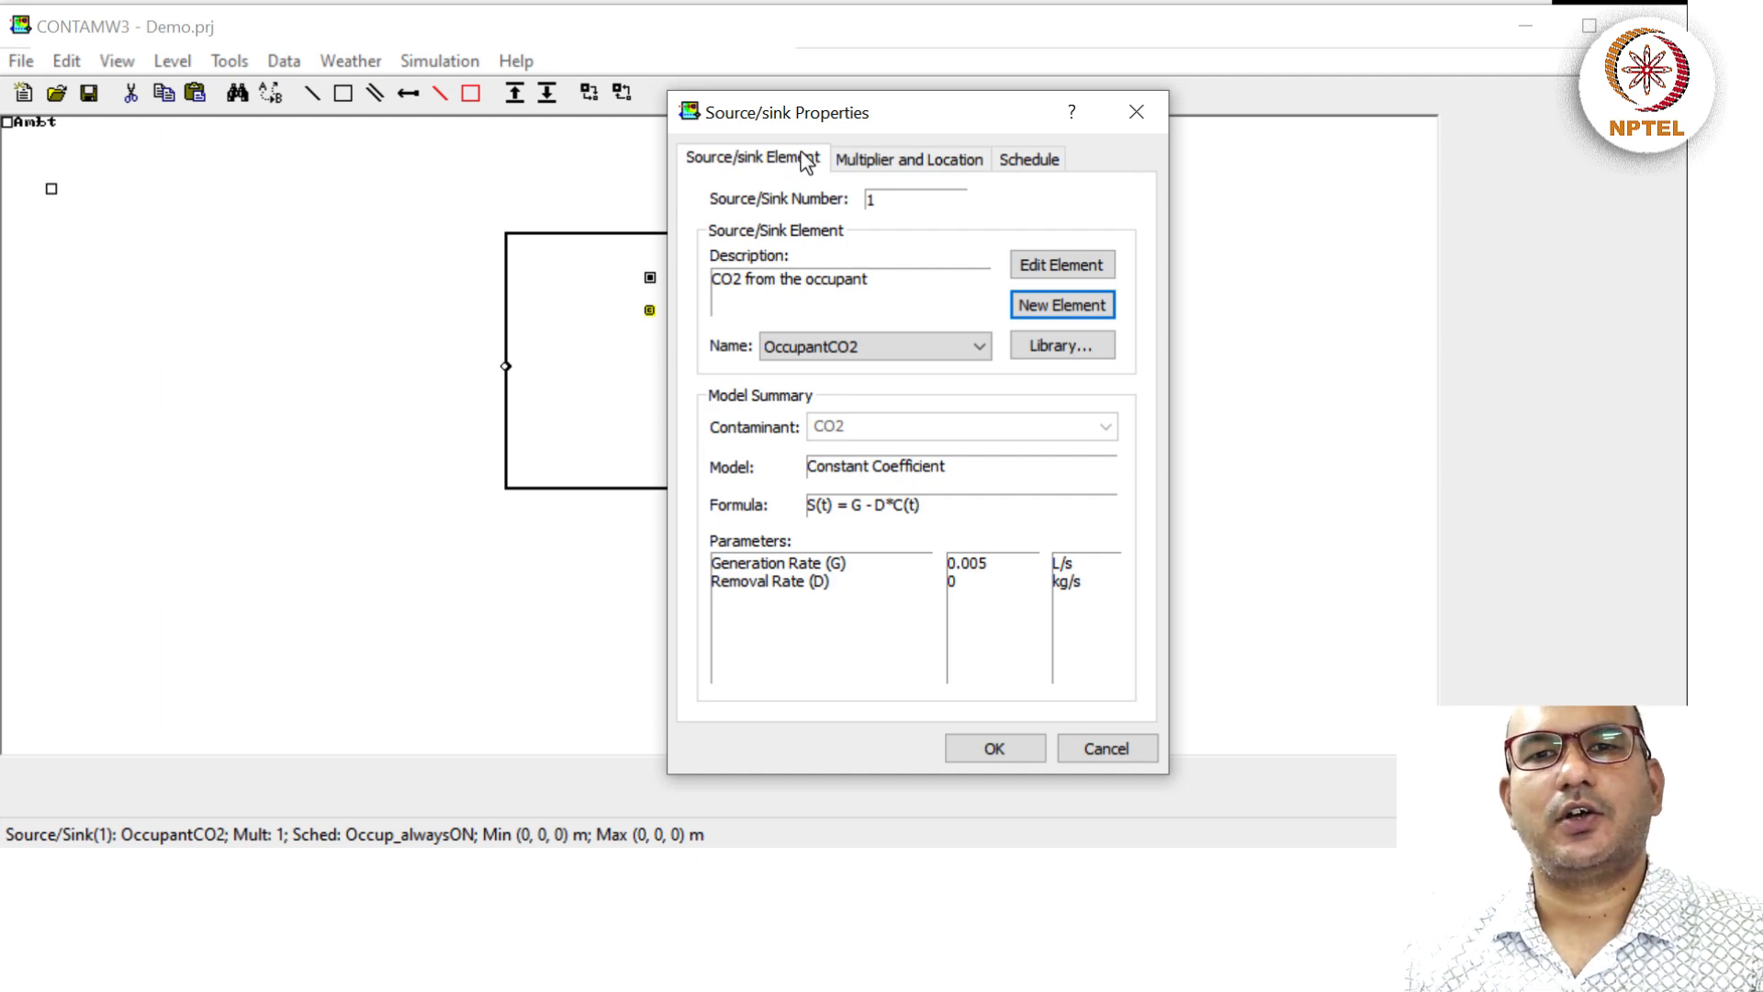
Review the source's available schedules, leaving Occup_alwaysON selected.
left_click(1012, 161)
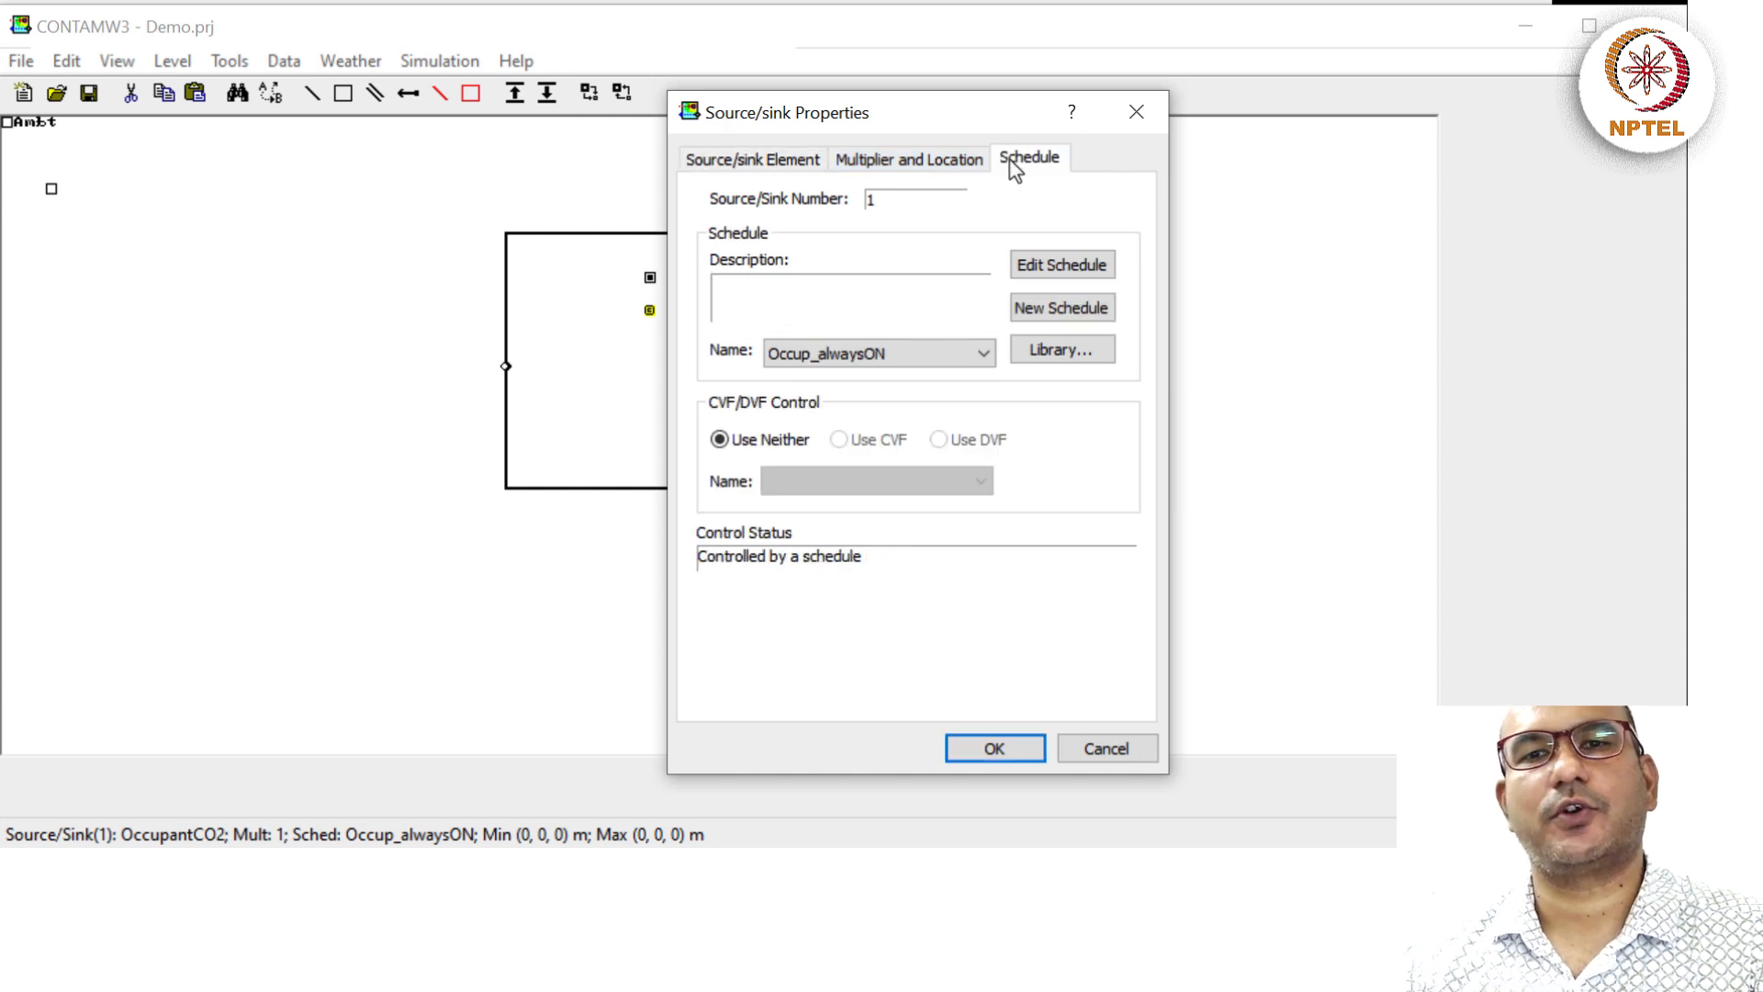
left_click(884, 354)
left_click(885, 353)
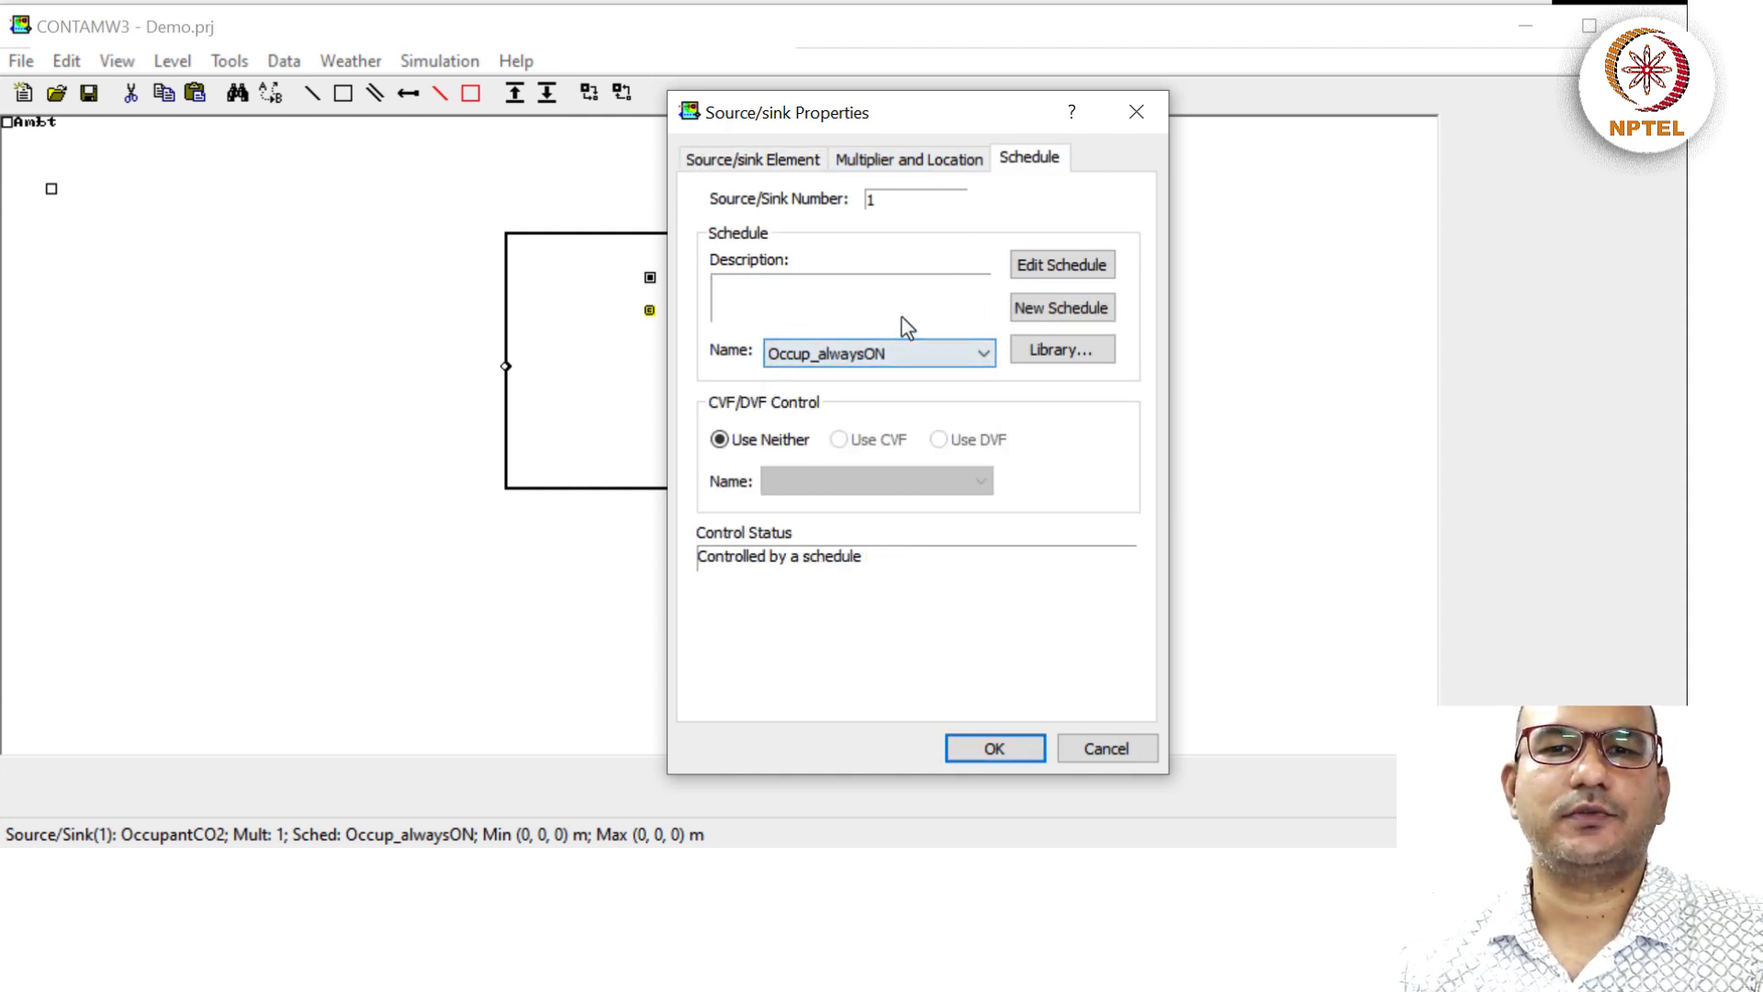
left_click(917, 354)
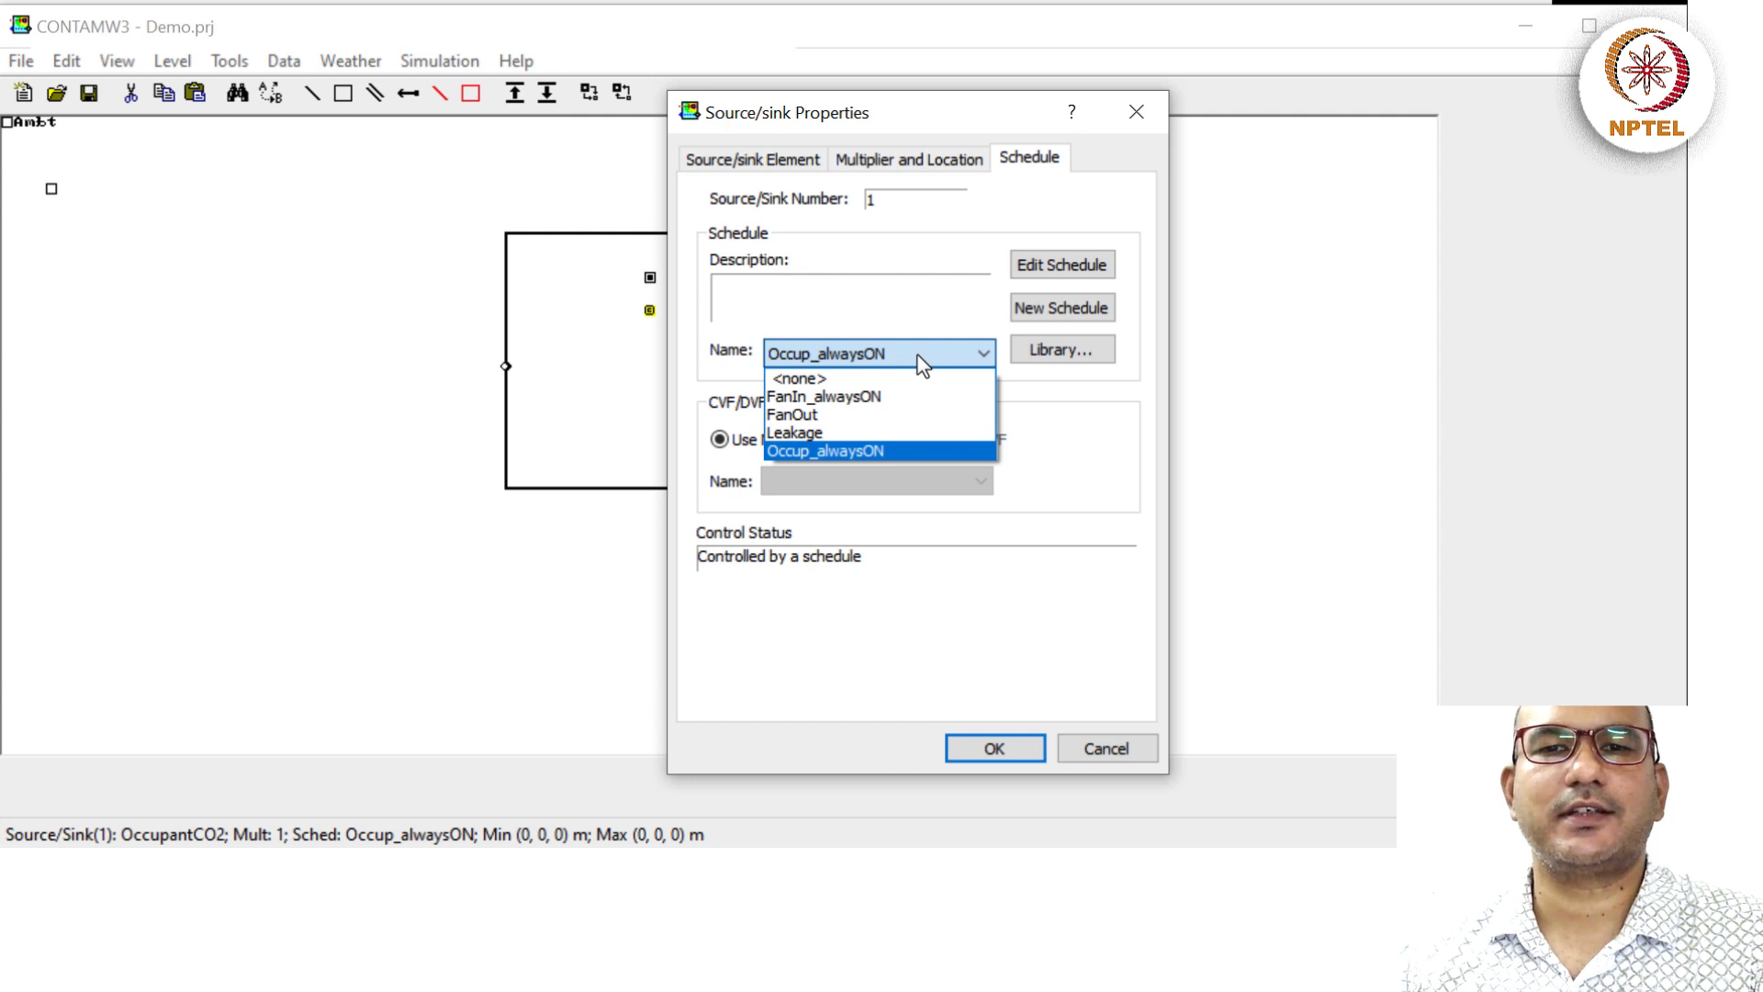
left_click(922, 365)
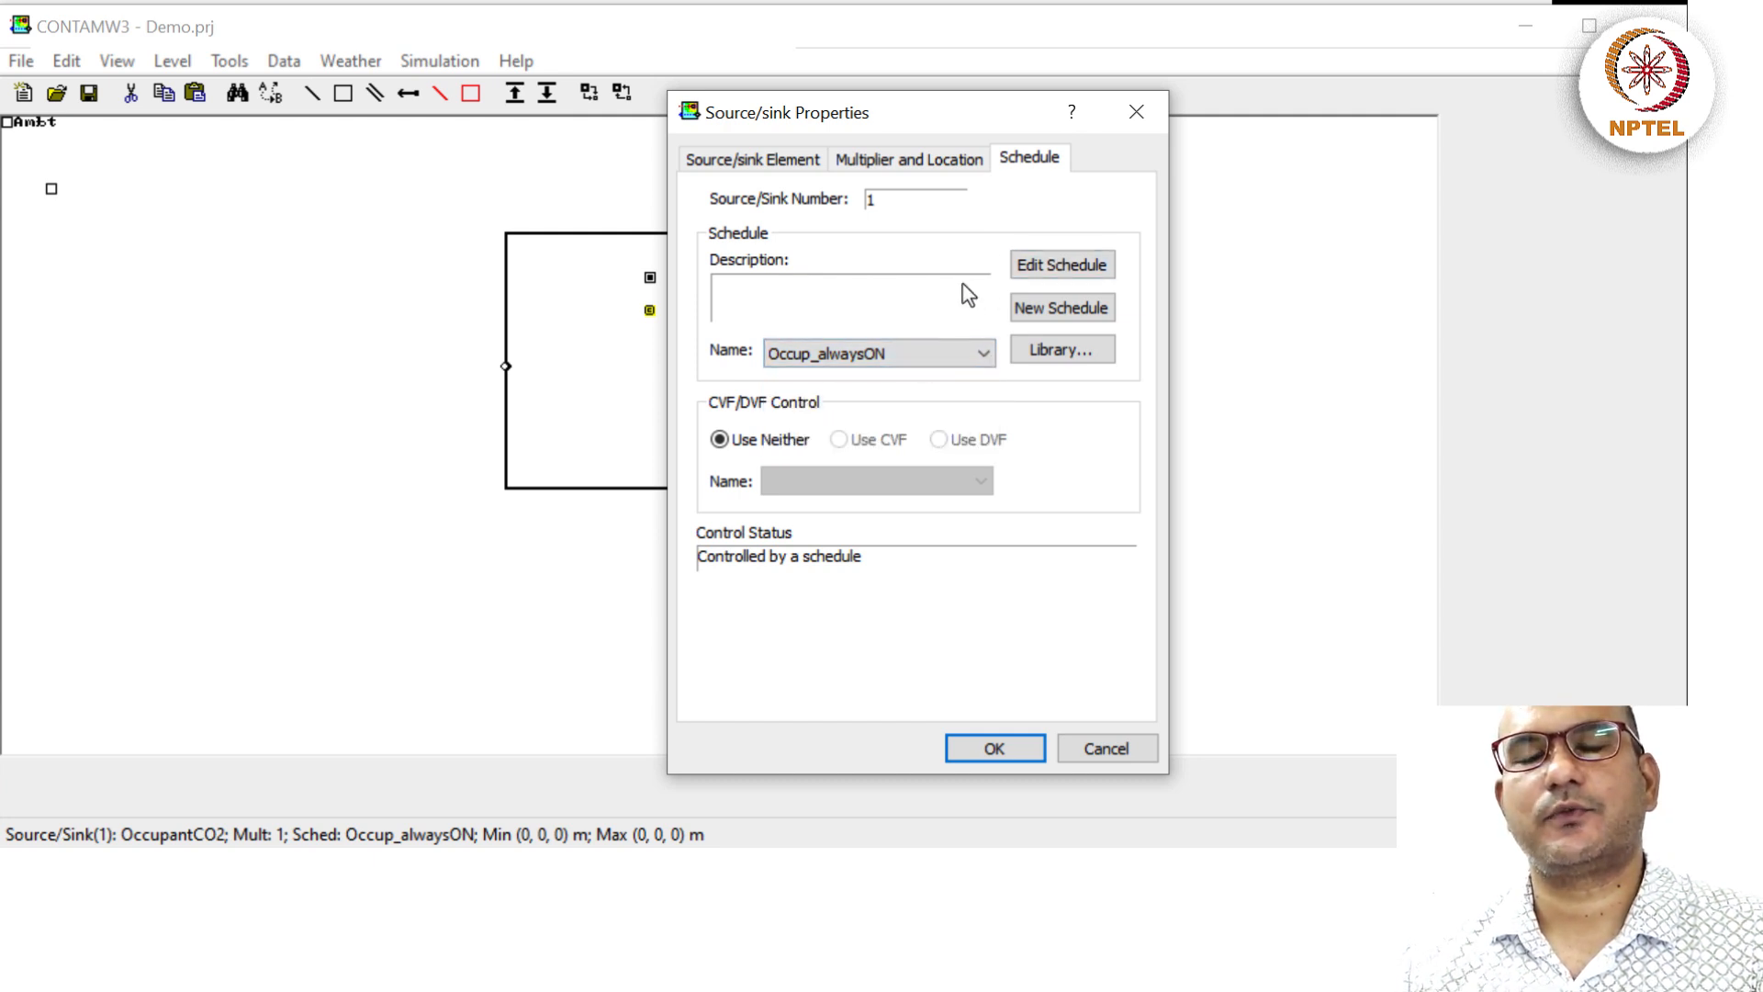
Create week schedule Occup_12hours, describing 12-hour suite occupancy from 8 PM to 8 AM.
left_click(1044, 309)
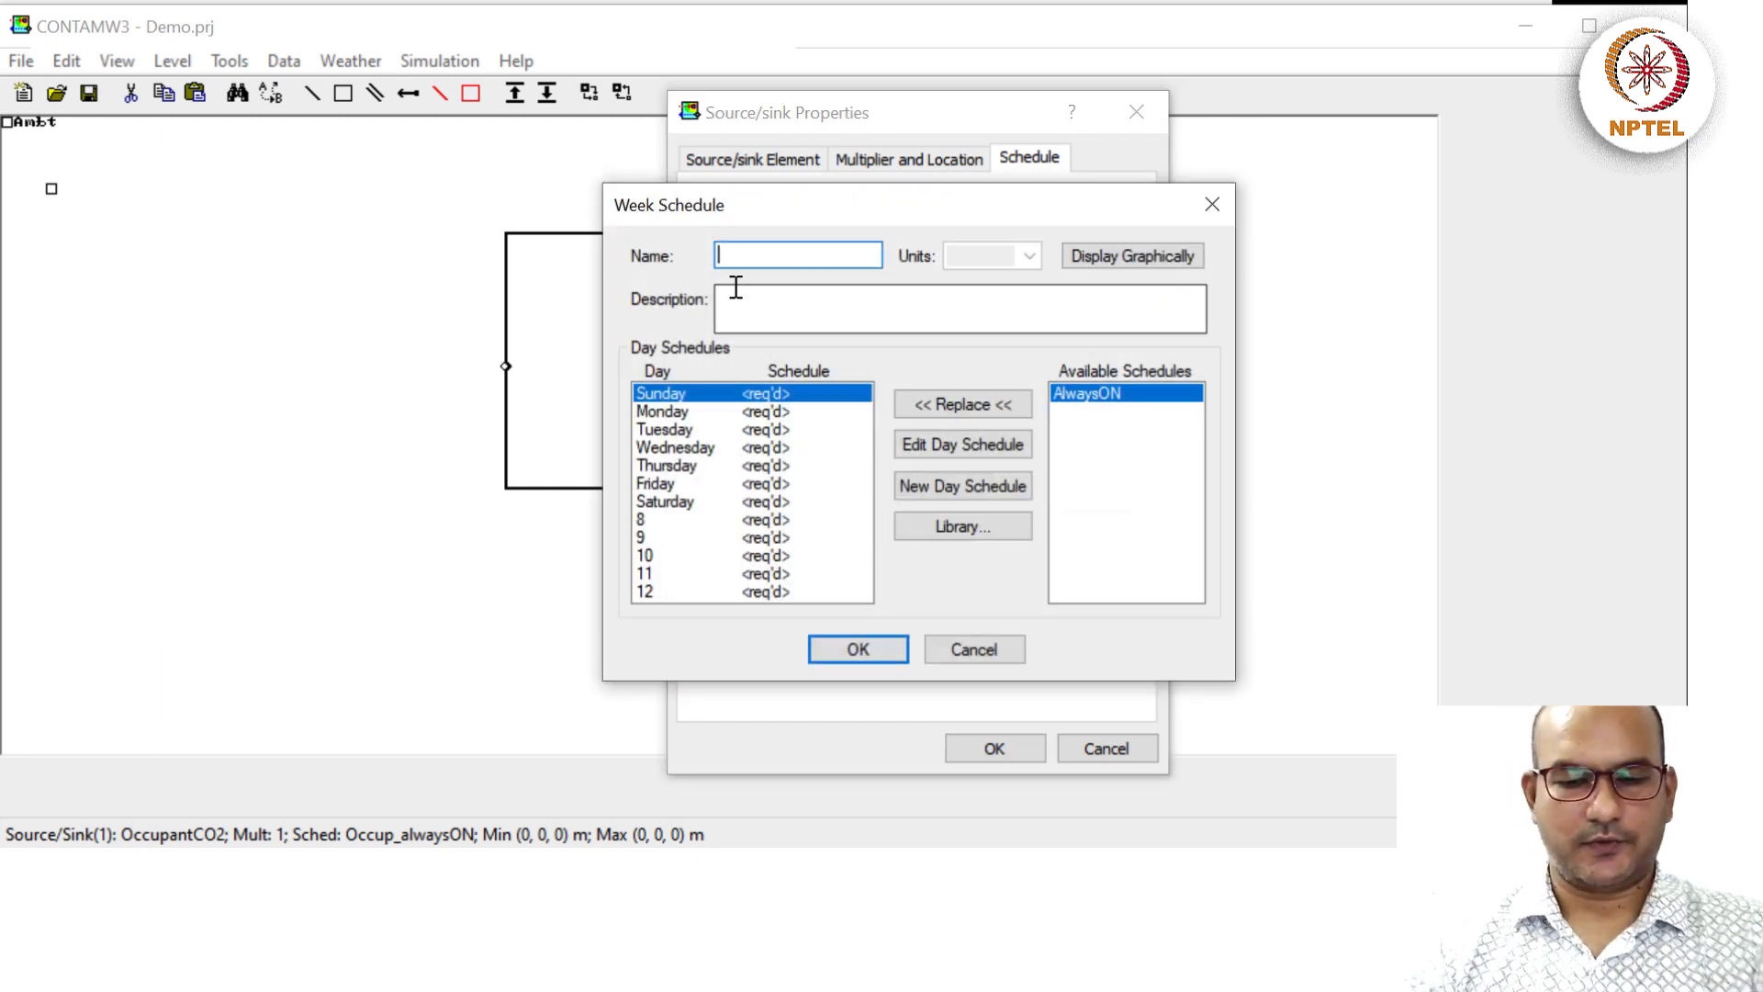
type("Occup_")
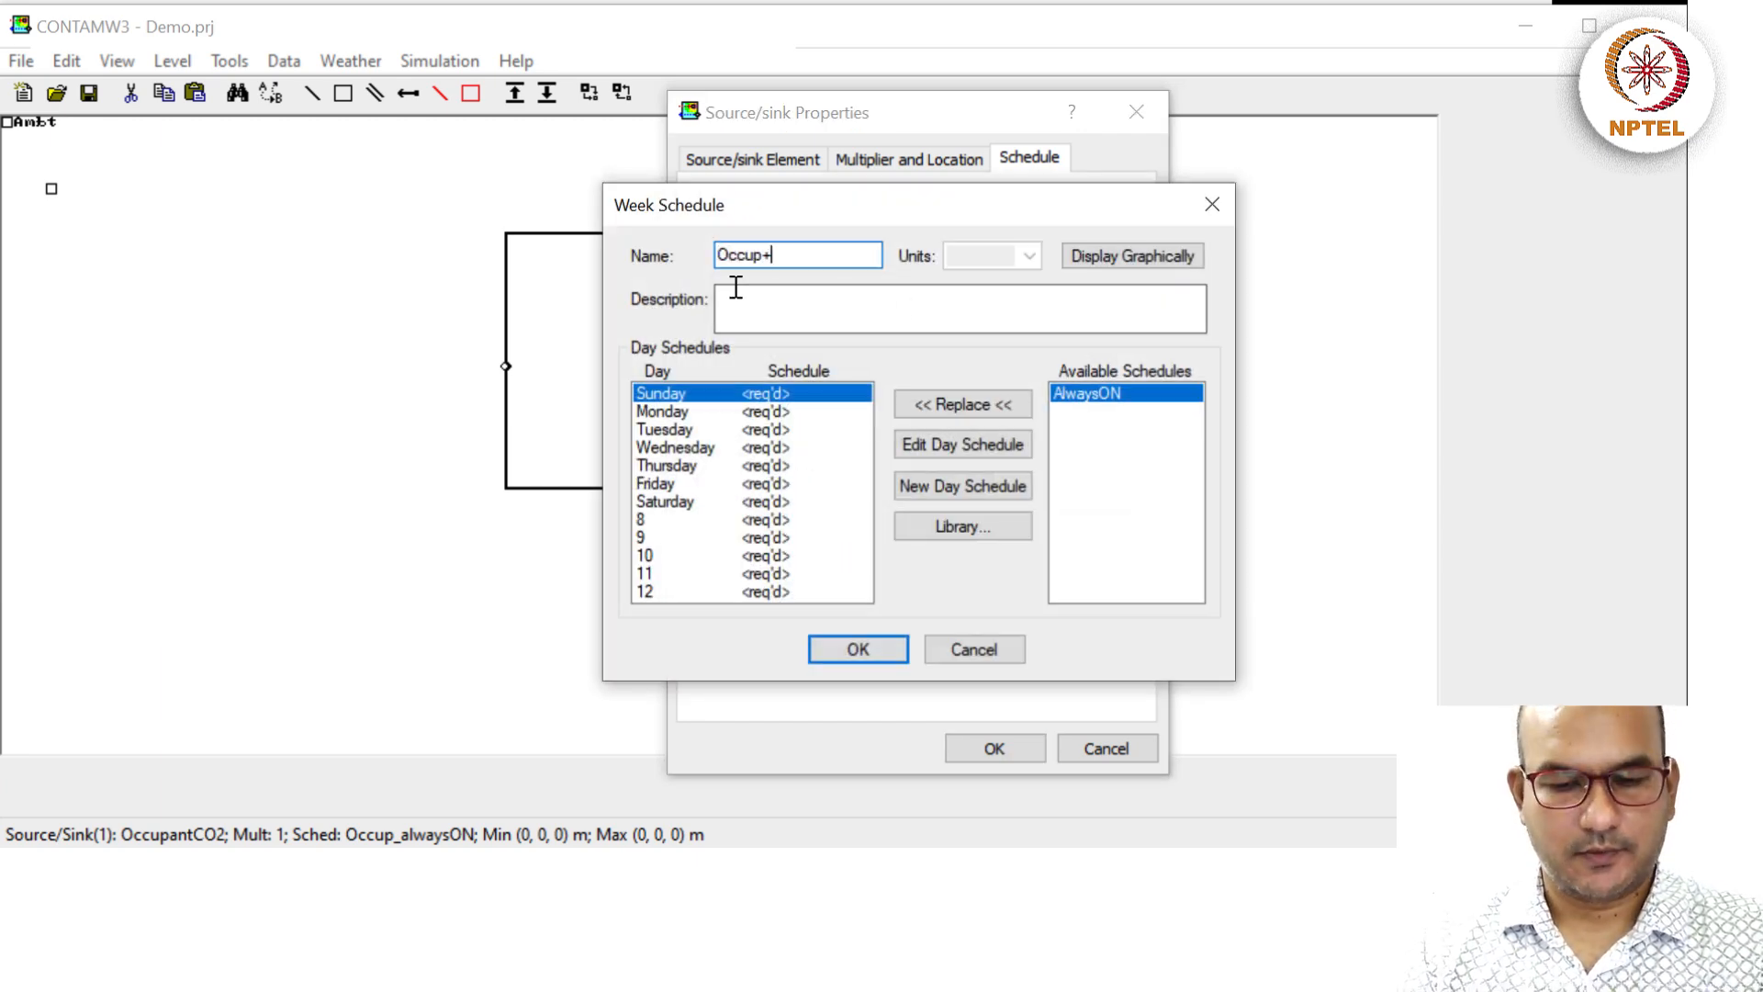
type("12")
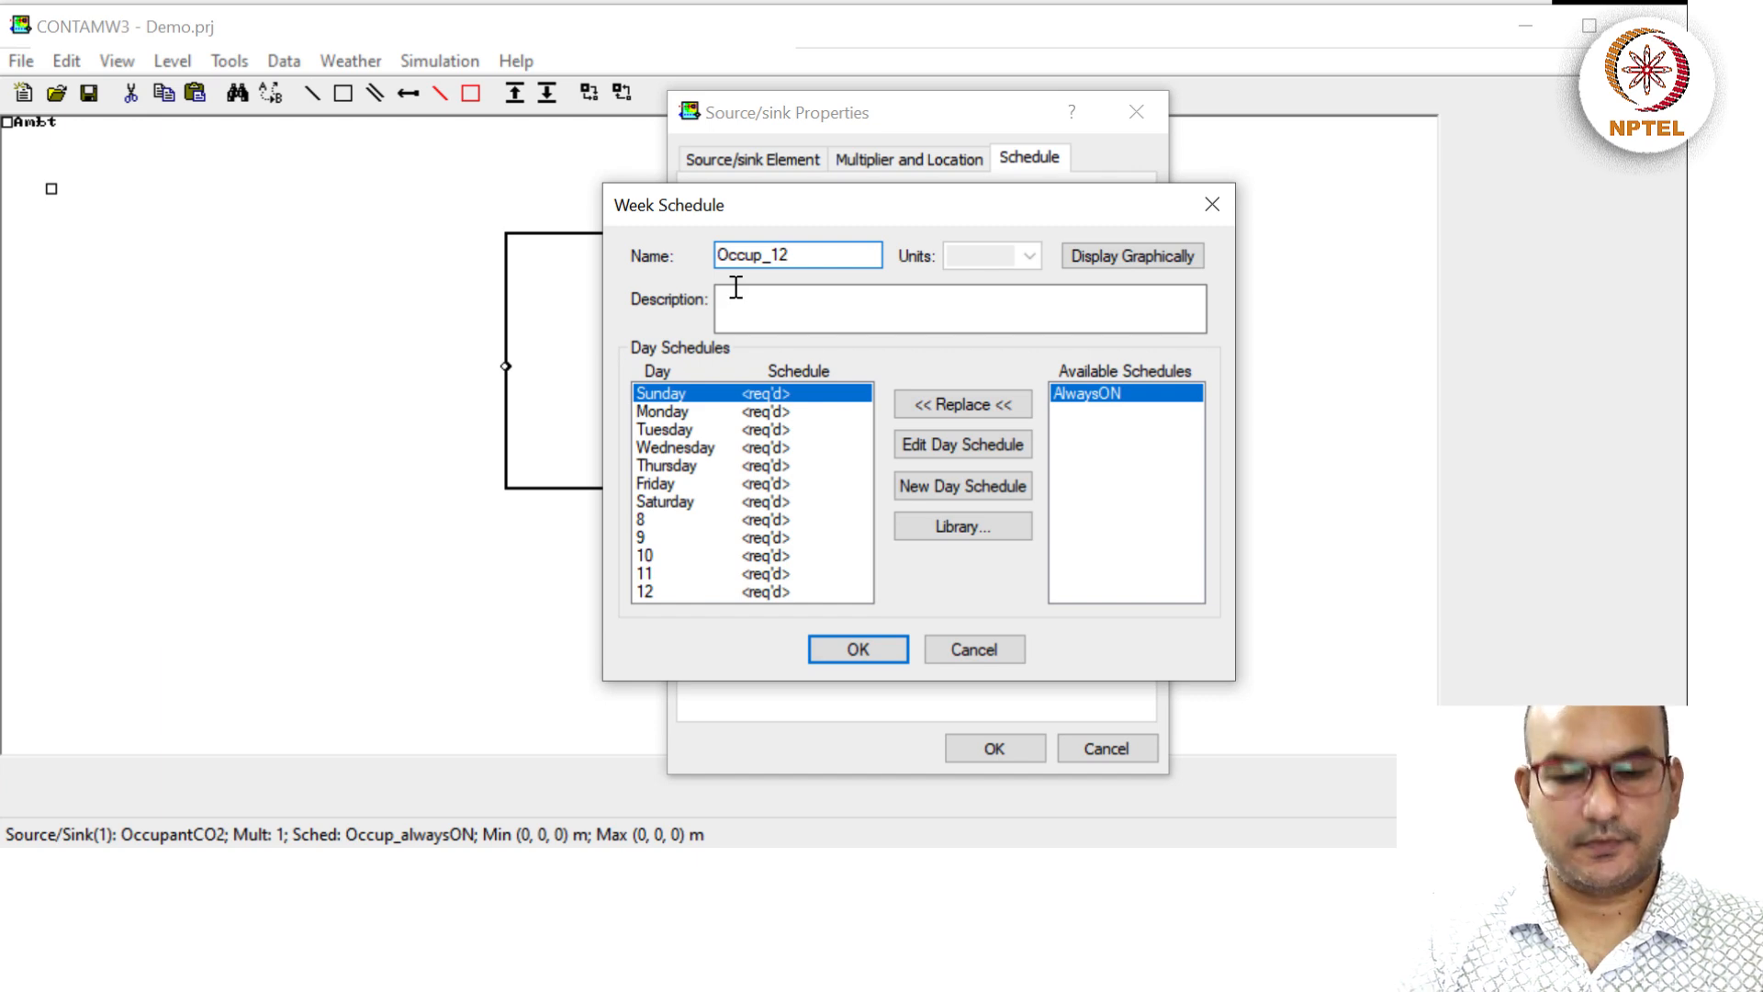
type("hours")
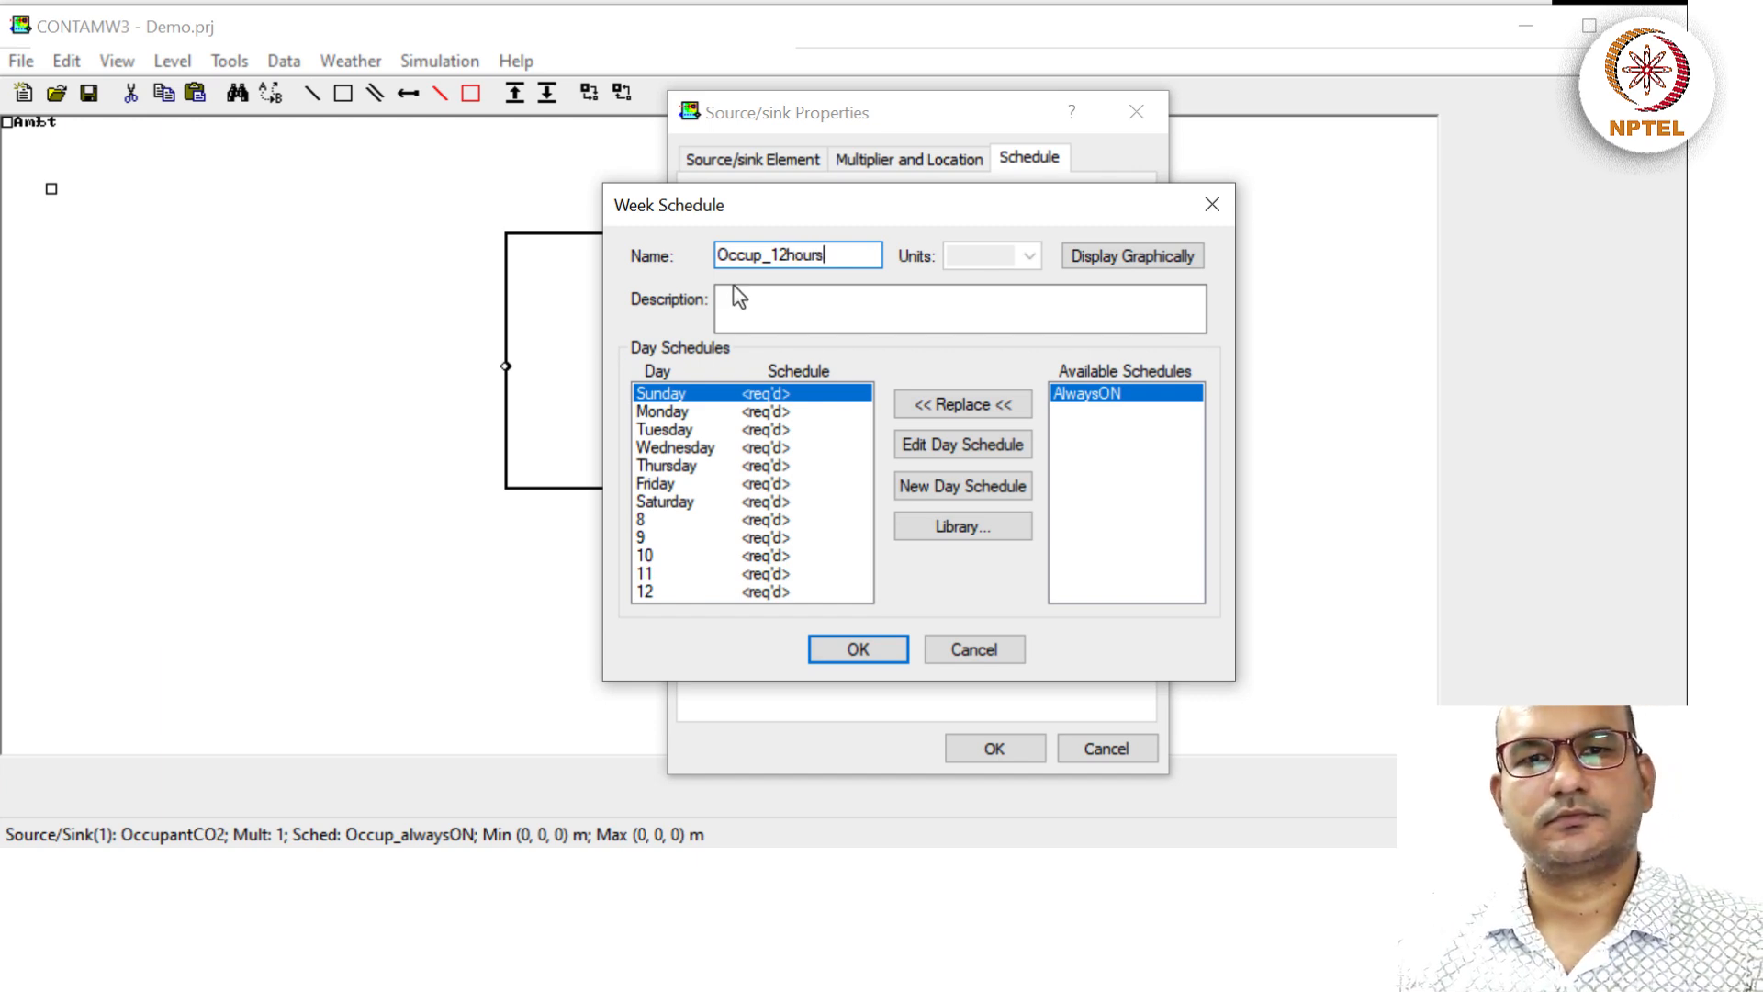
left_click(754, 312)
type("Oc")
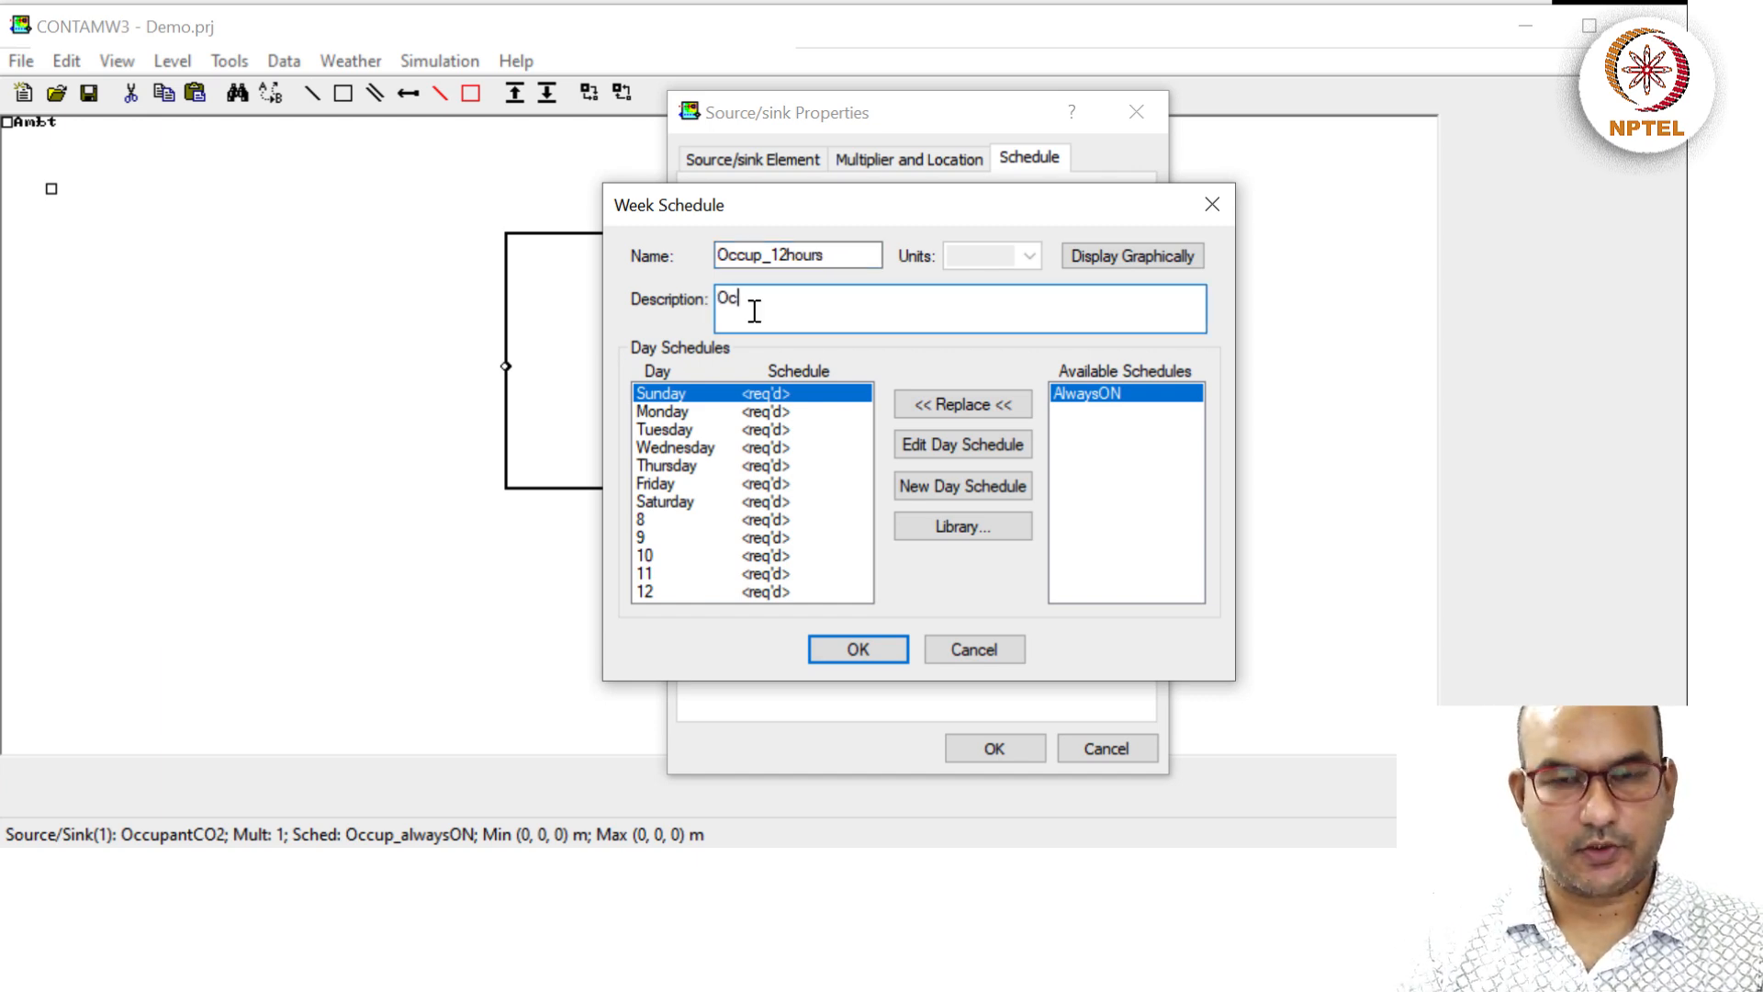
type("cupant only ")
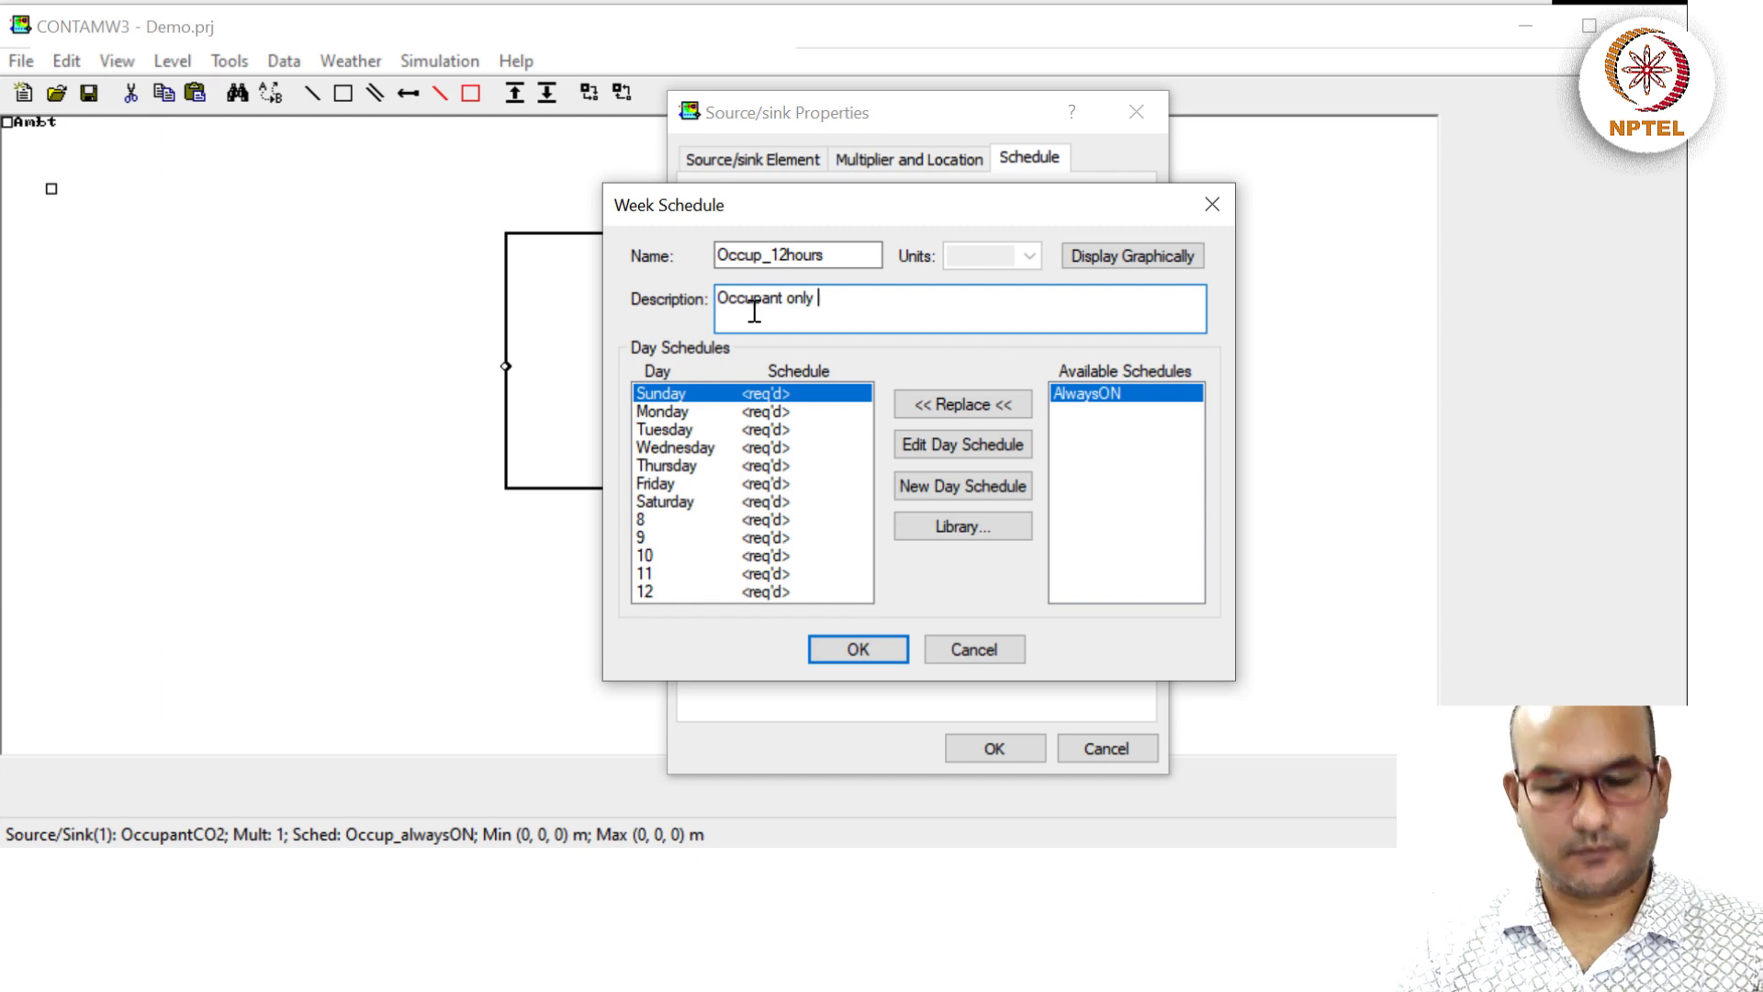
type("occup")
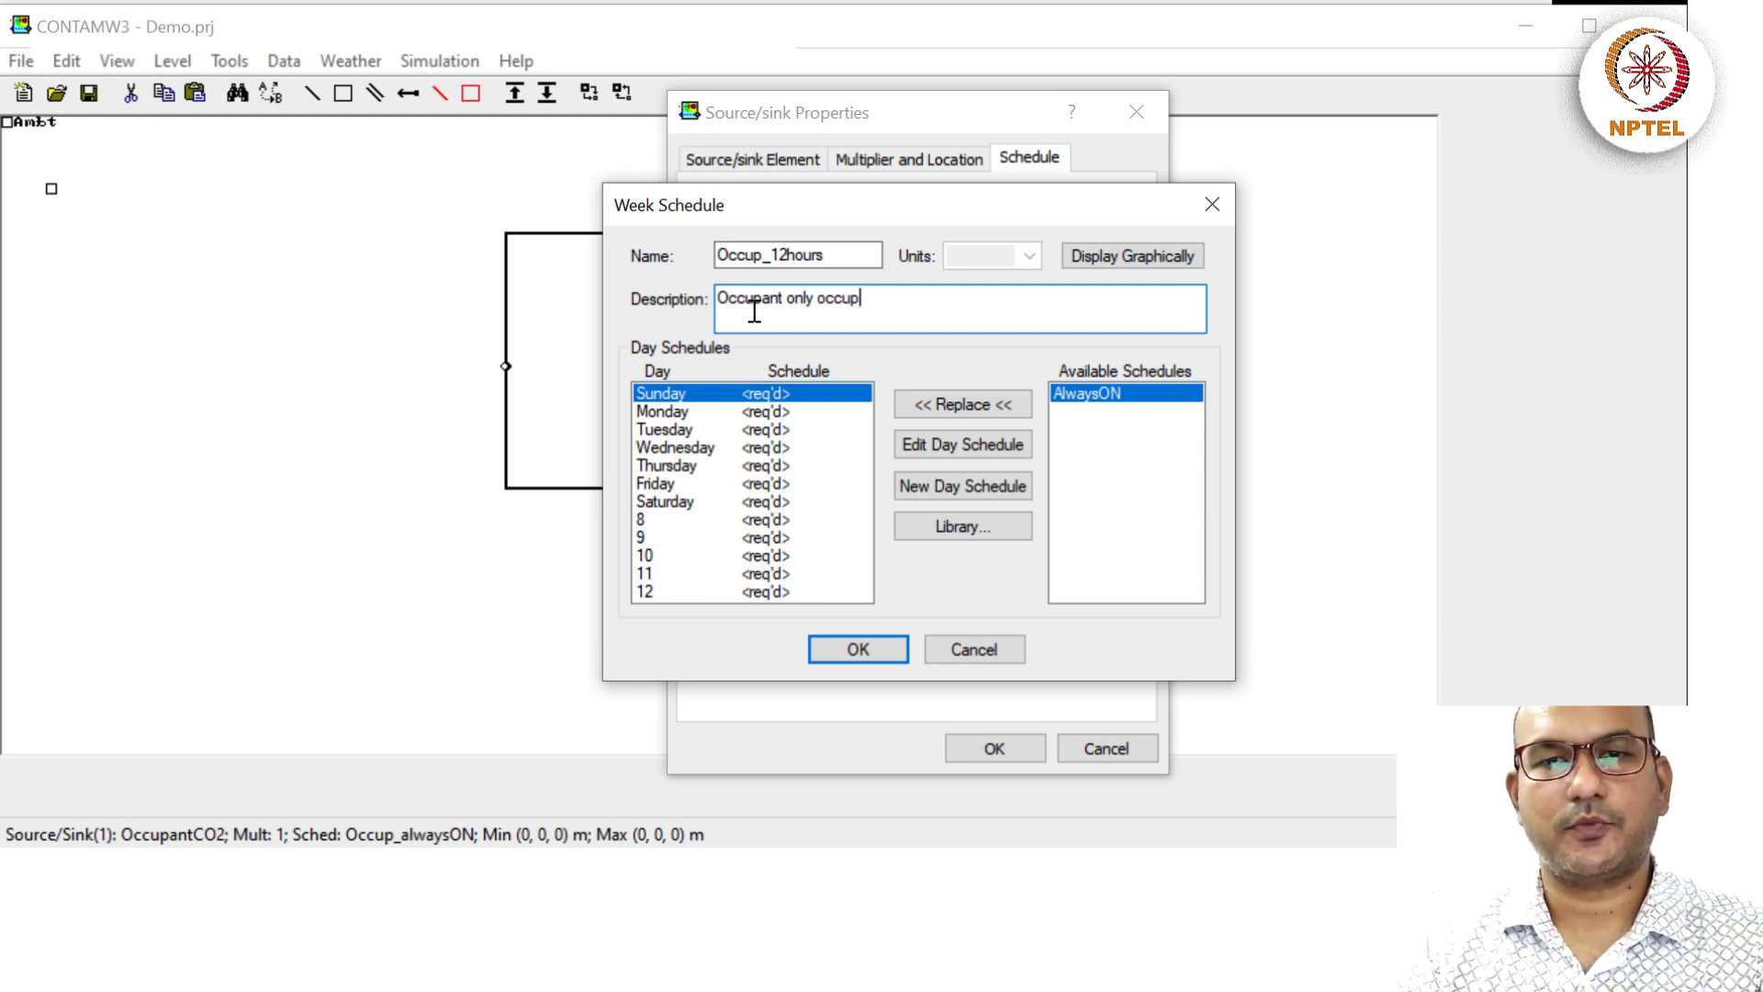
type("ies the suite ")
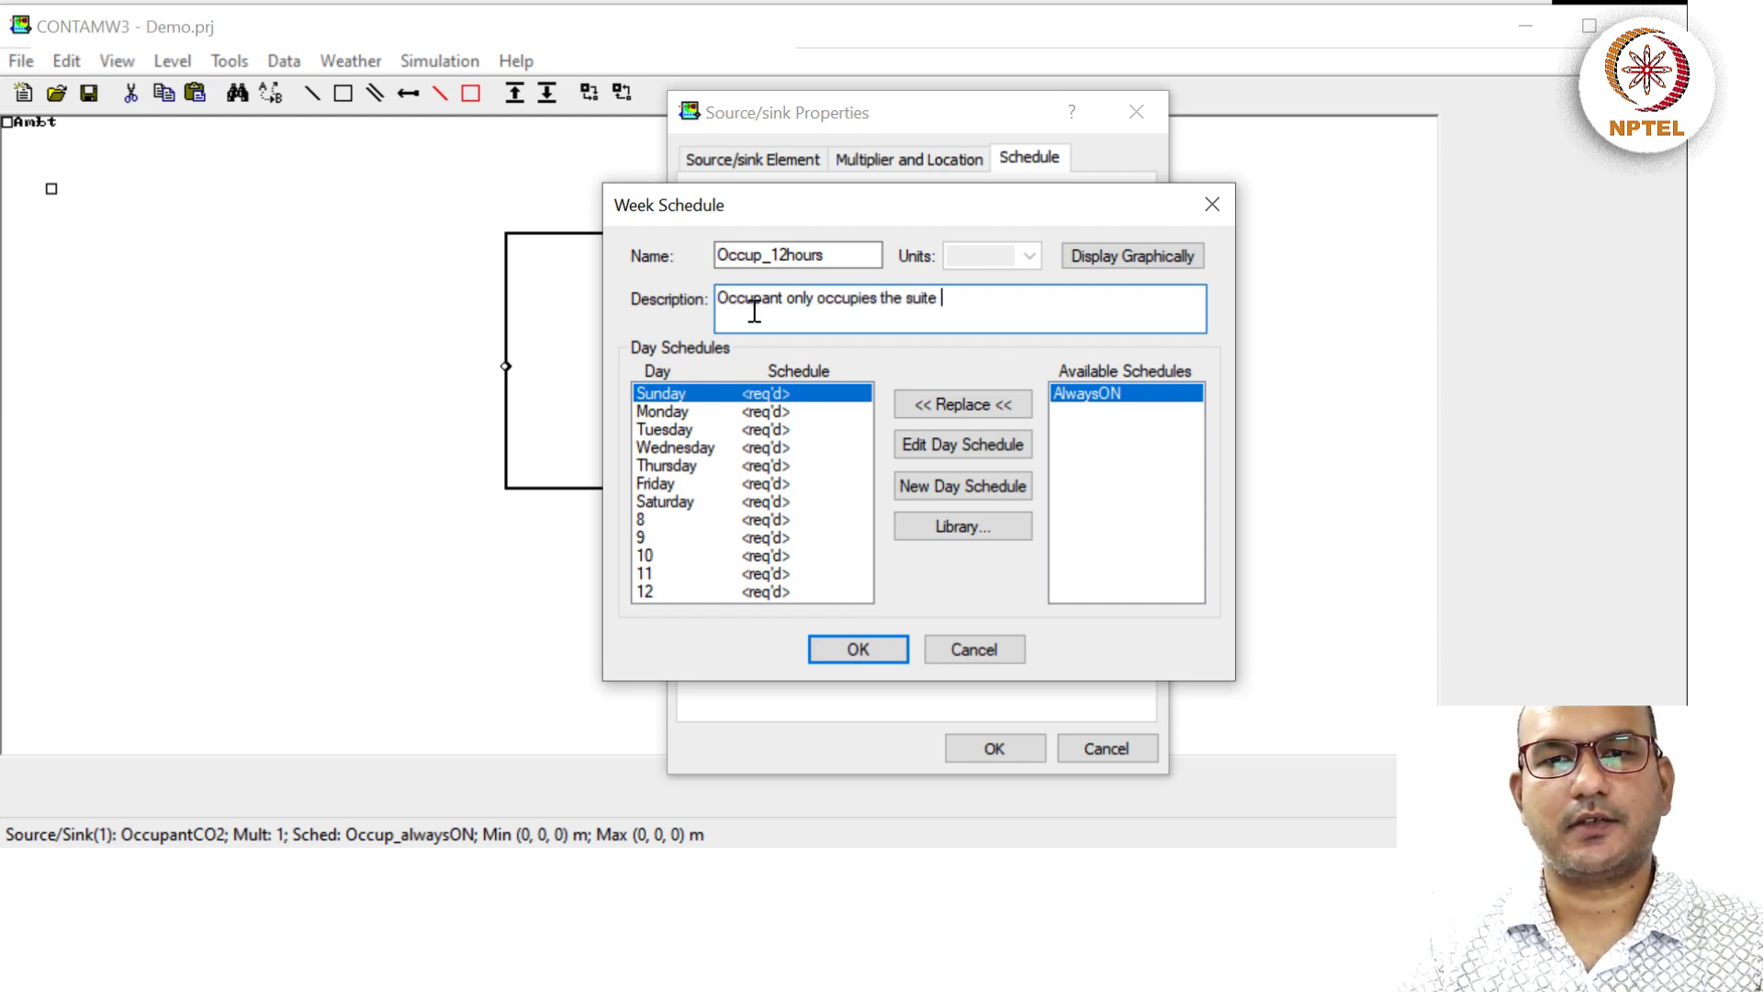
type("for 12 hours a say")
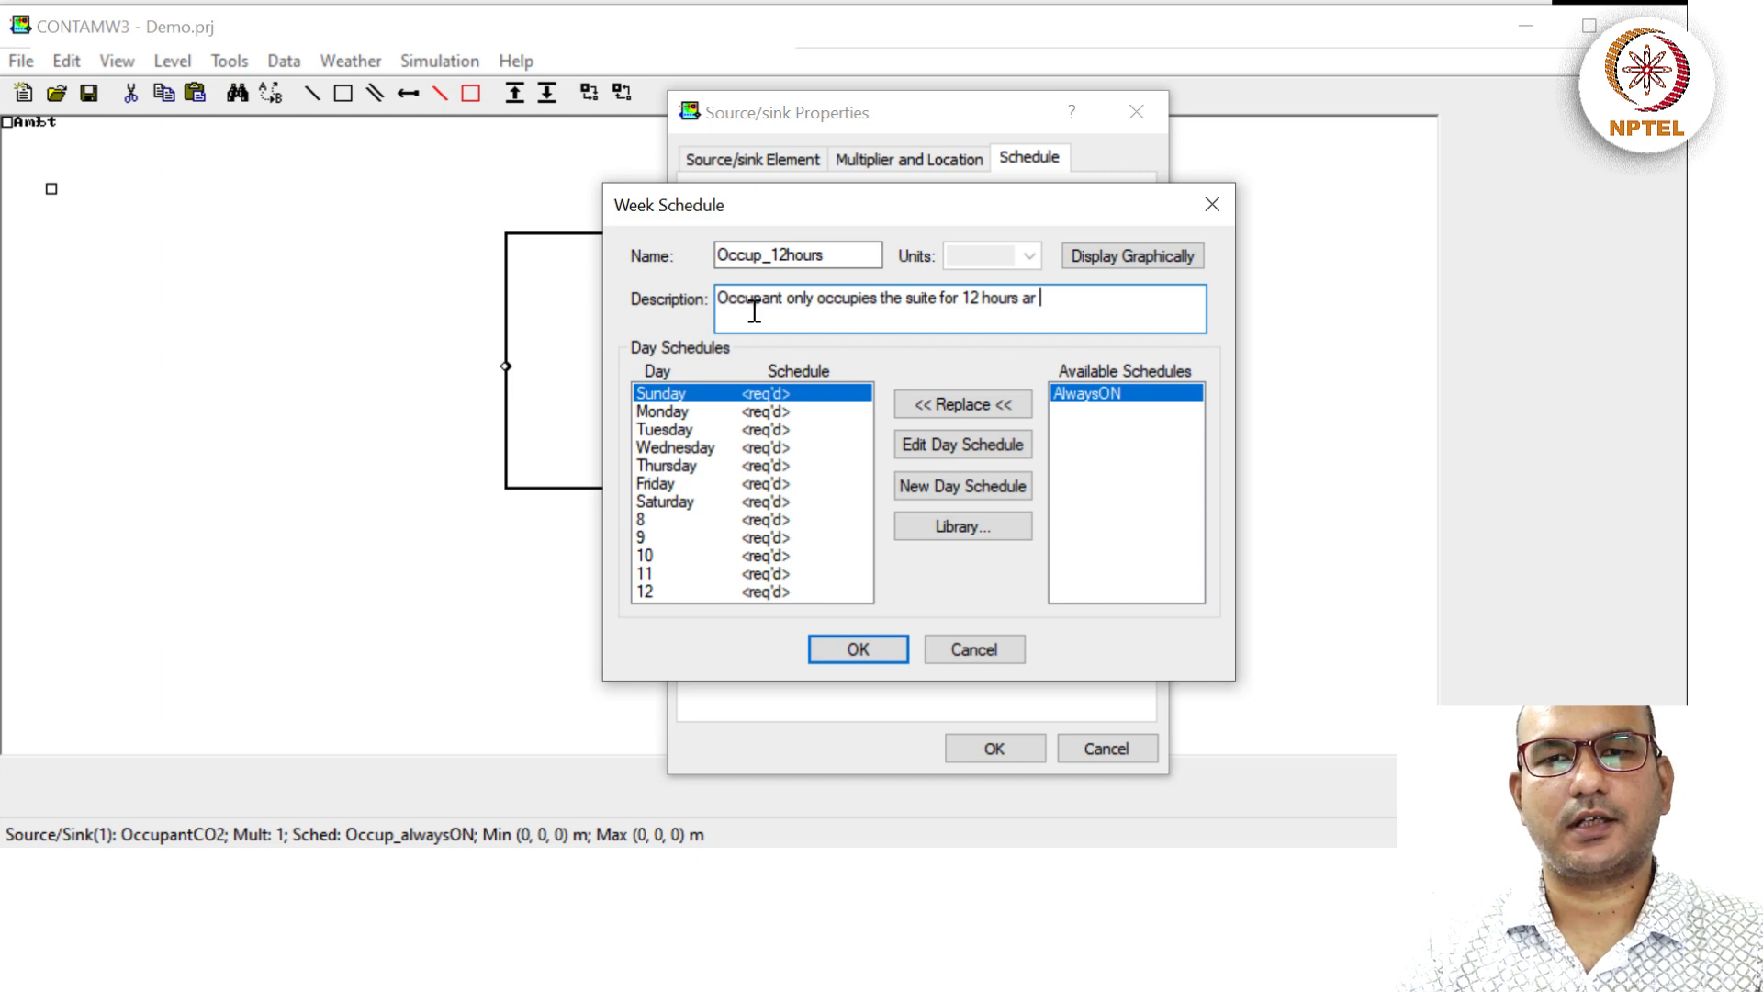
key("BackSpace")
key("BackSpace")
key("BackSpace")
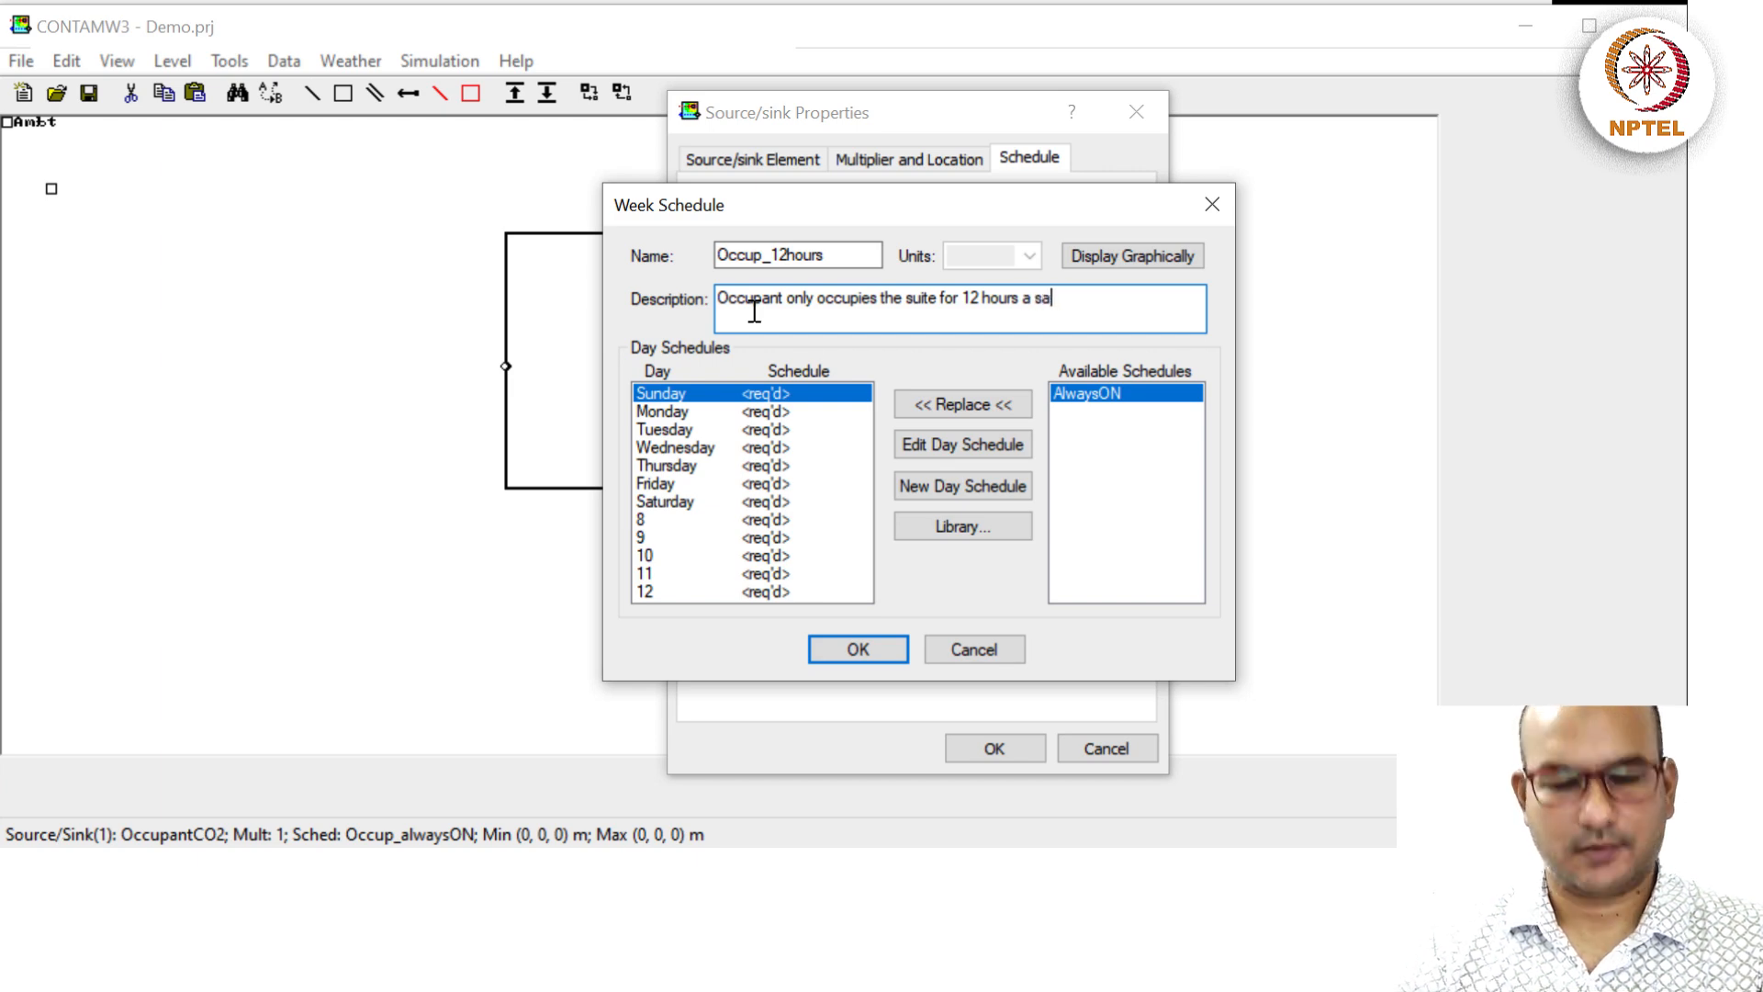
type("day, 8 ")
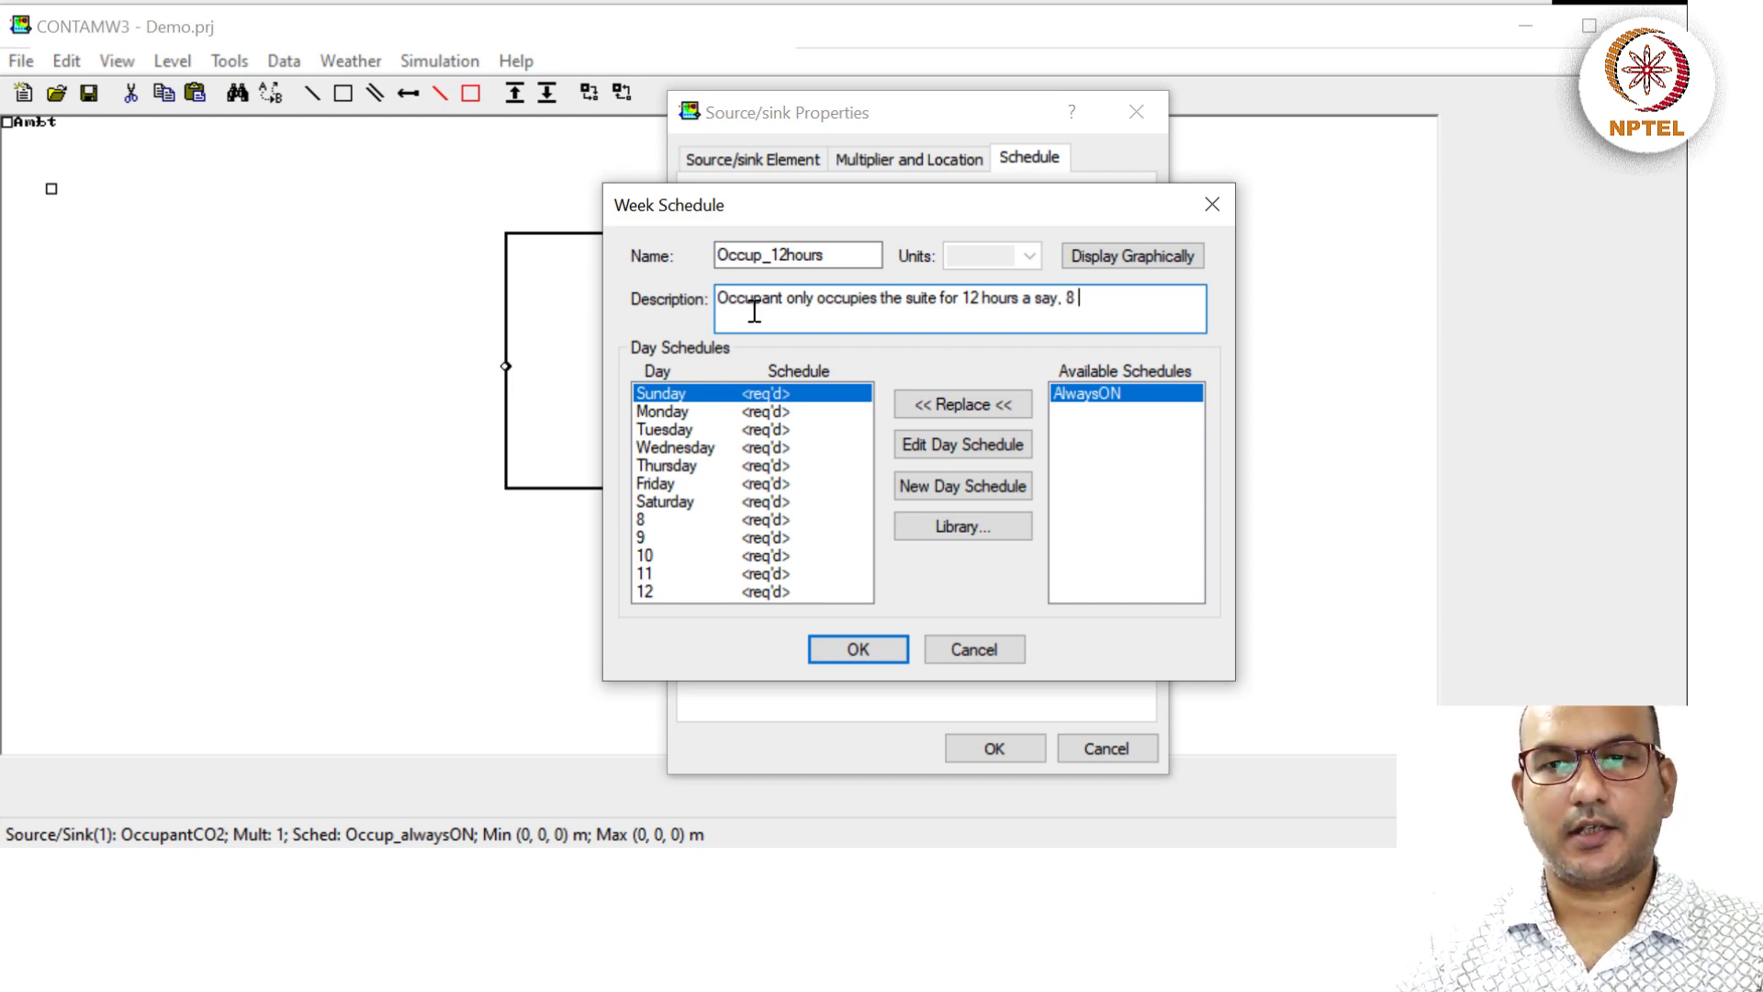
type("PM to 8 AM")
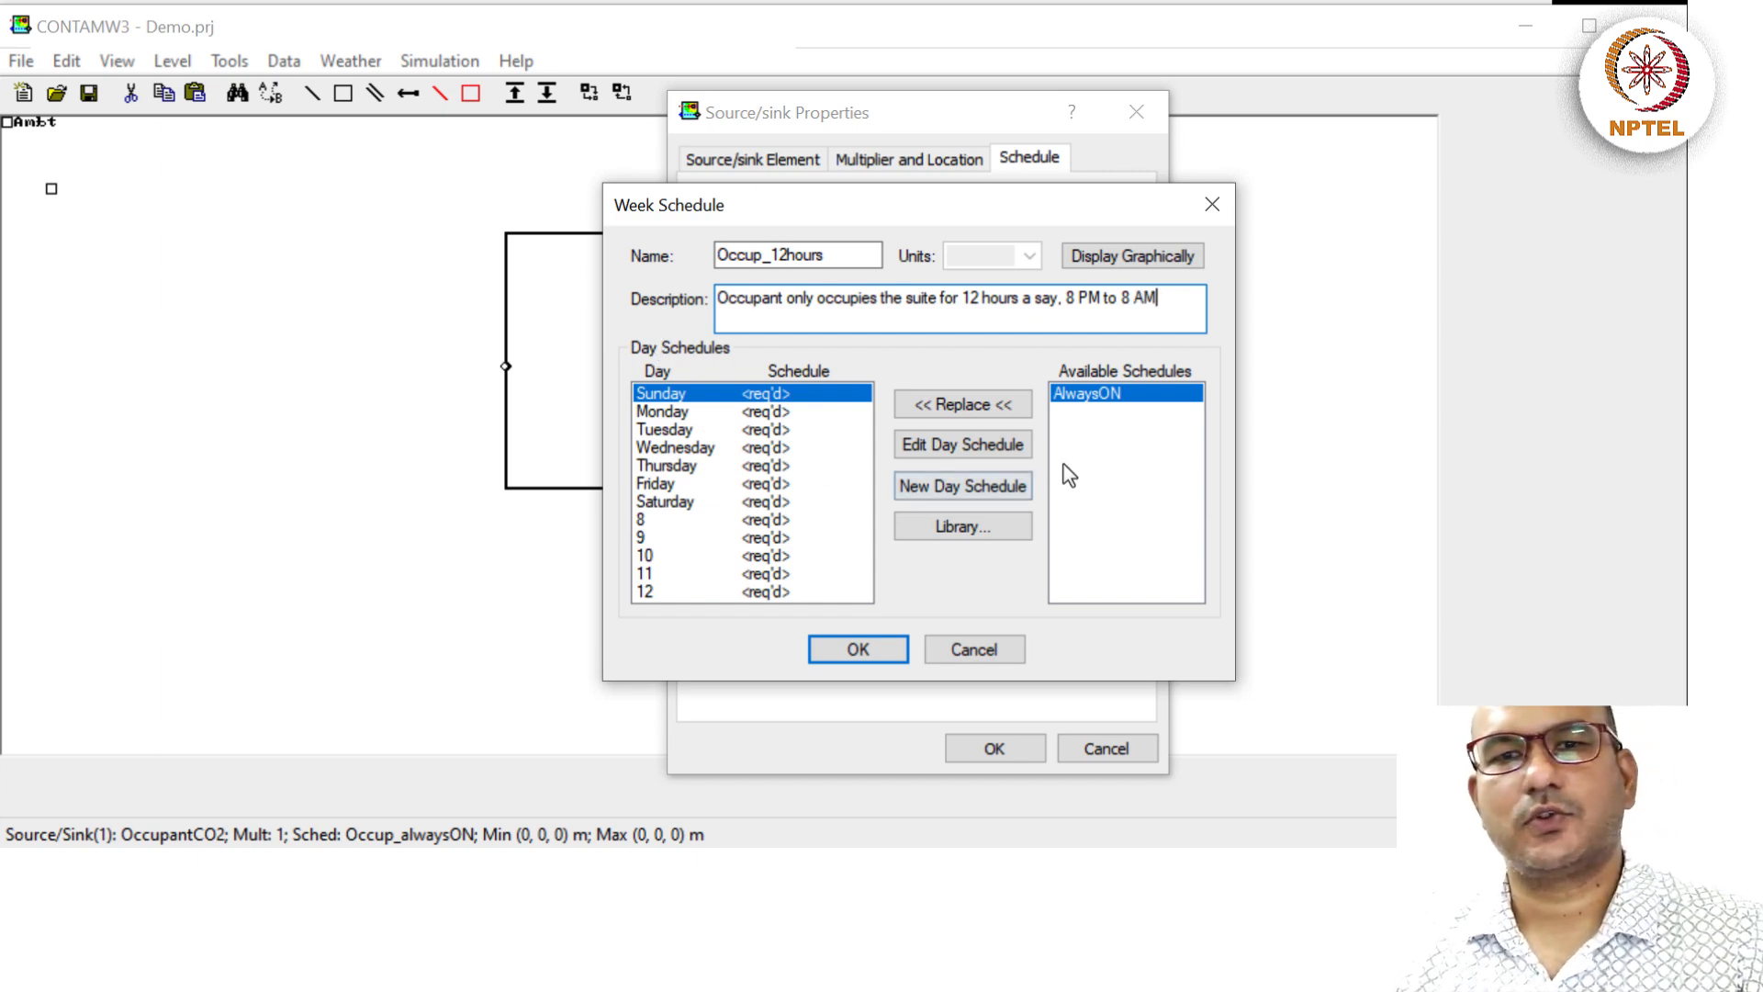
left_click(1108, 433)
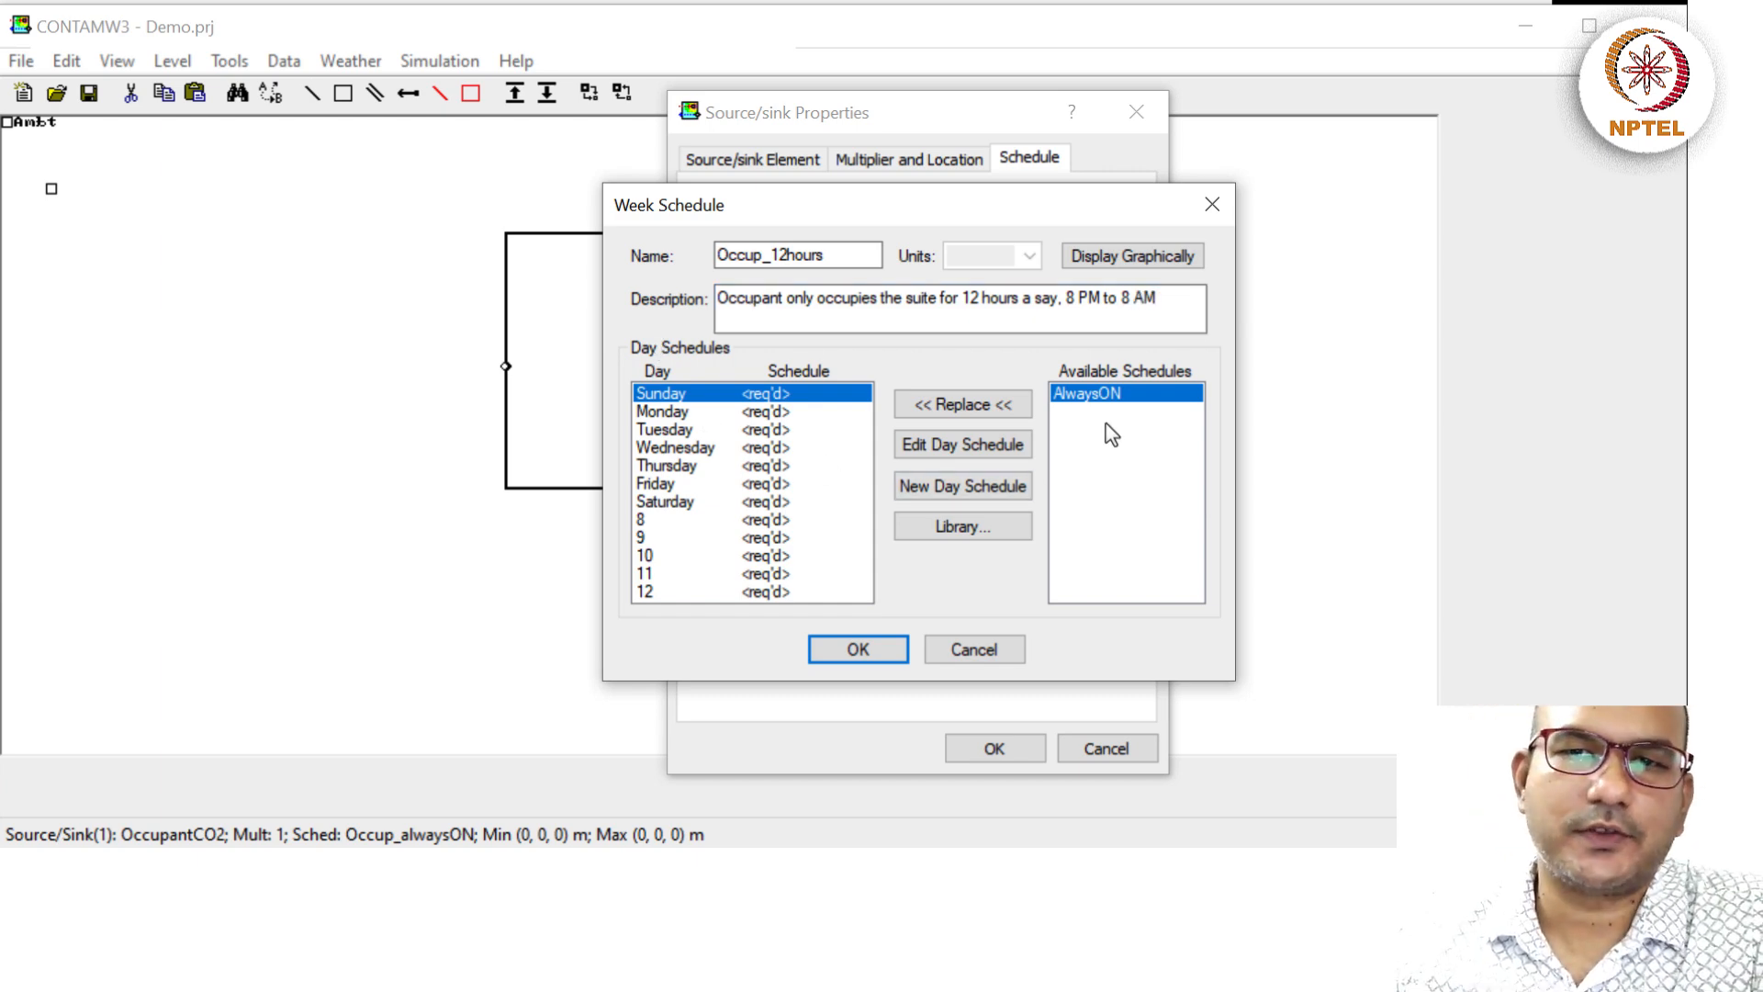
Create a new day schedule named Occup_12hour.
left_click(998, 493)
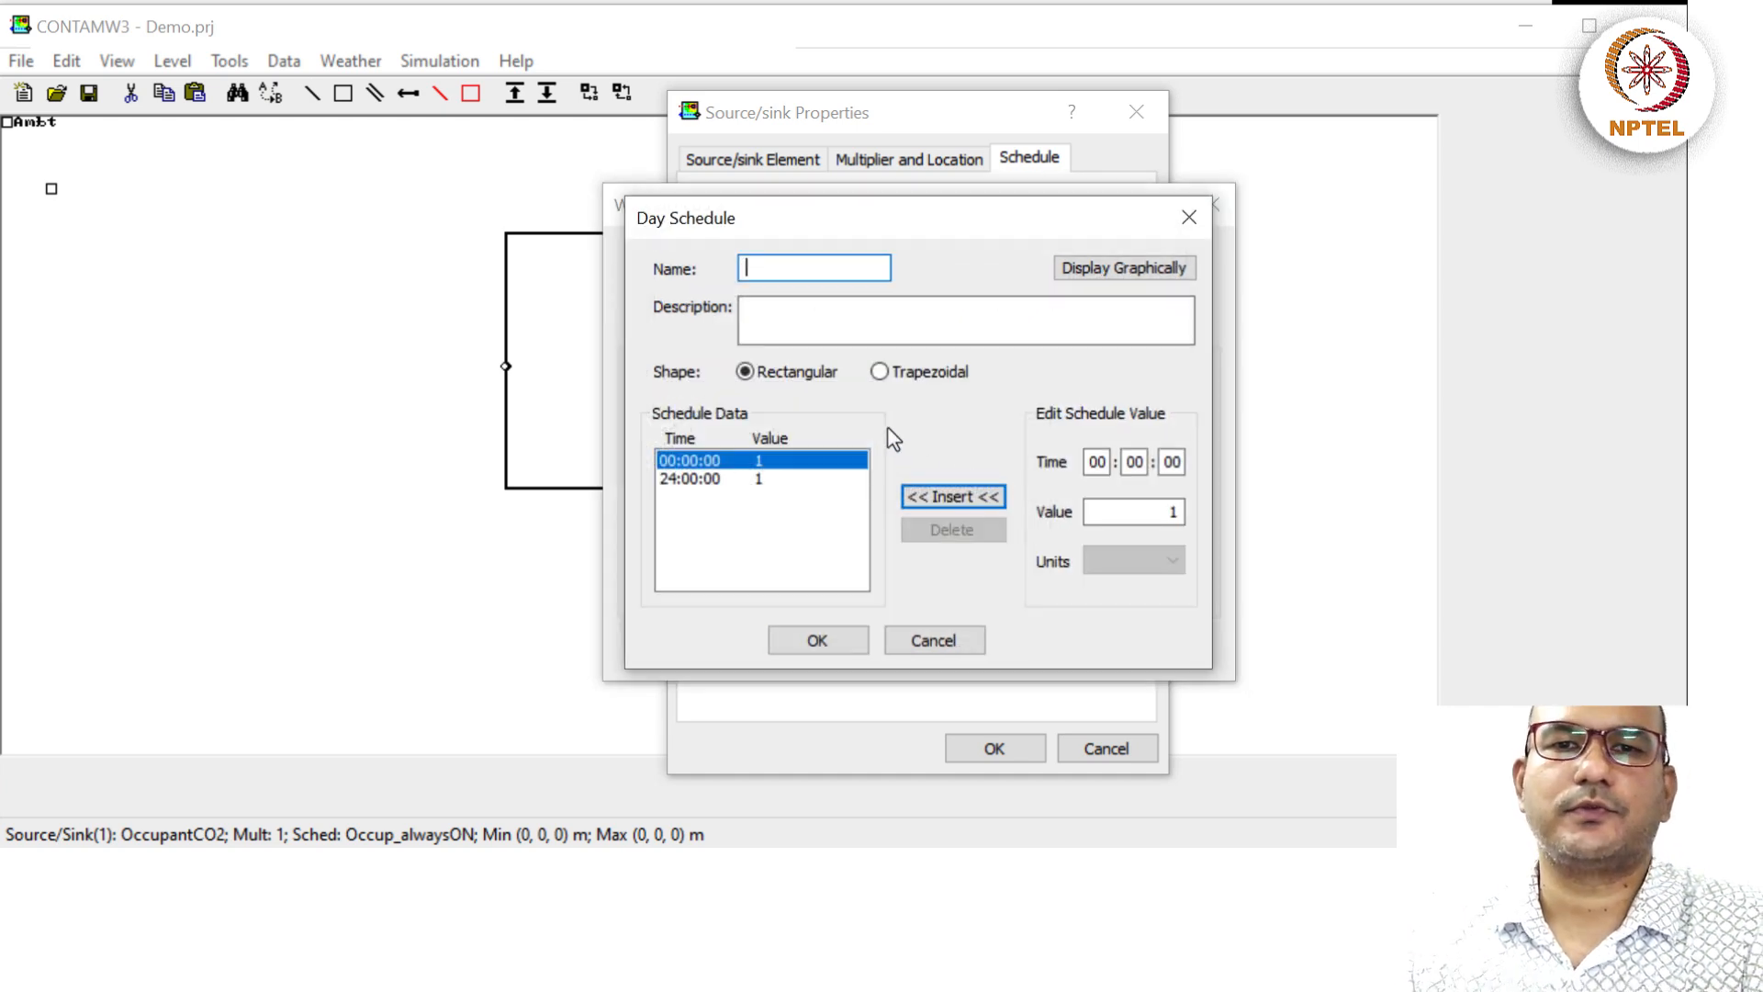
type("12H")
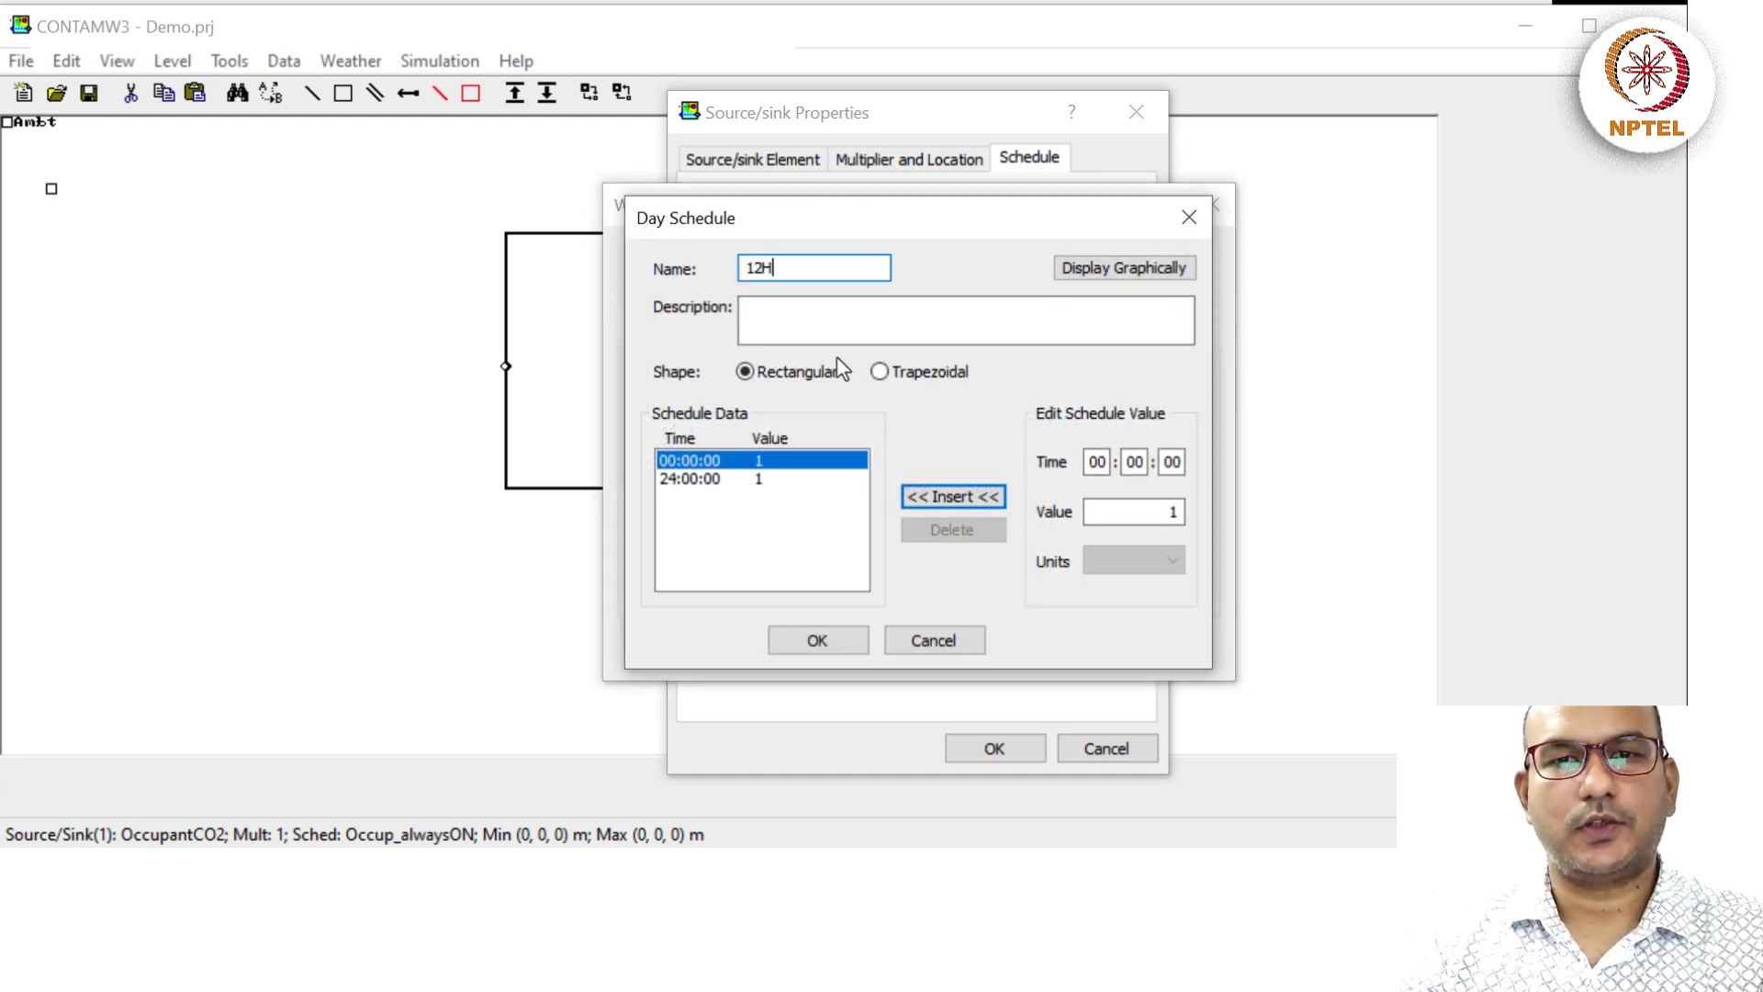
key("BackSpace")
type("hr")
key("BackSpace")
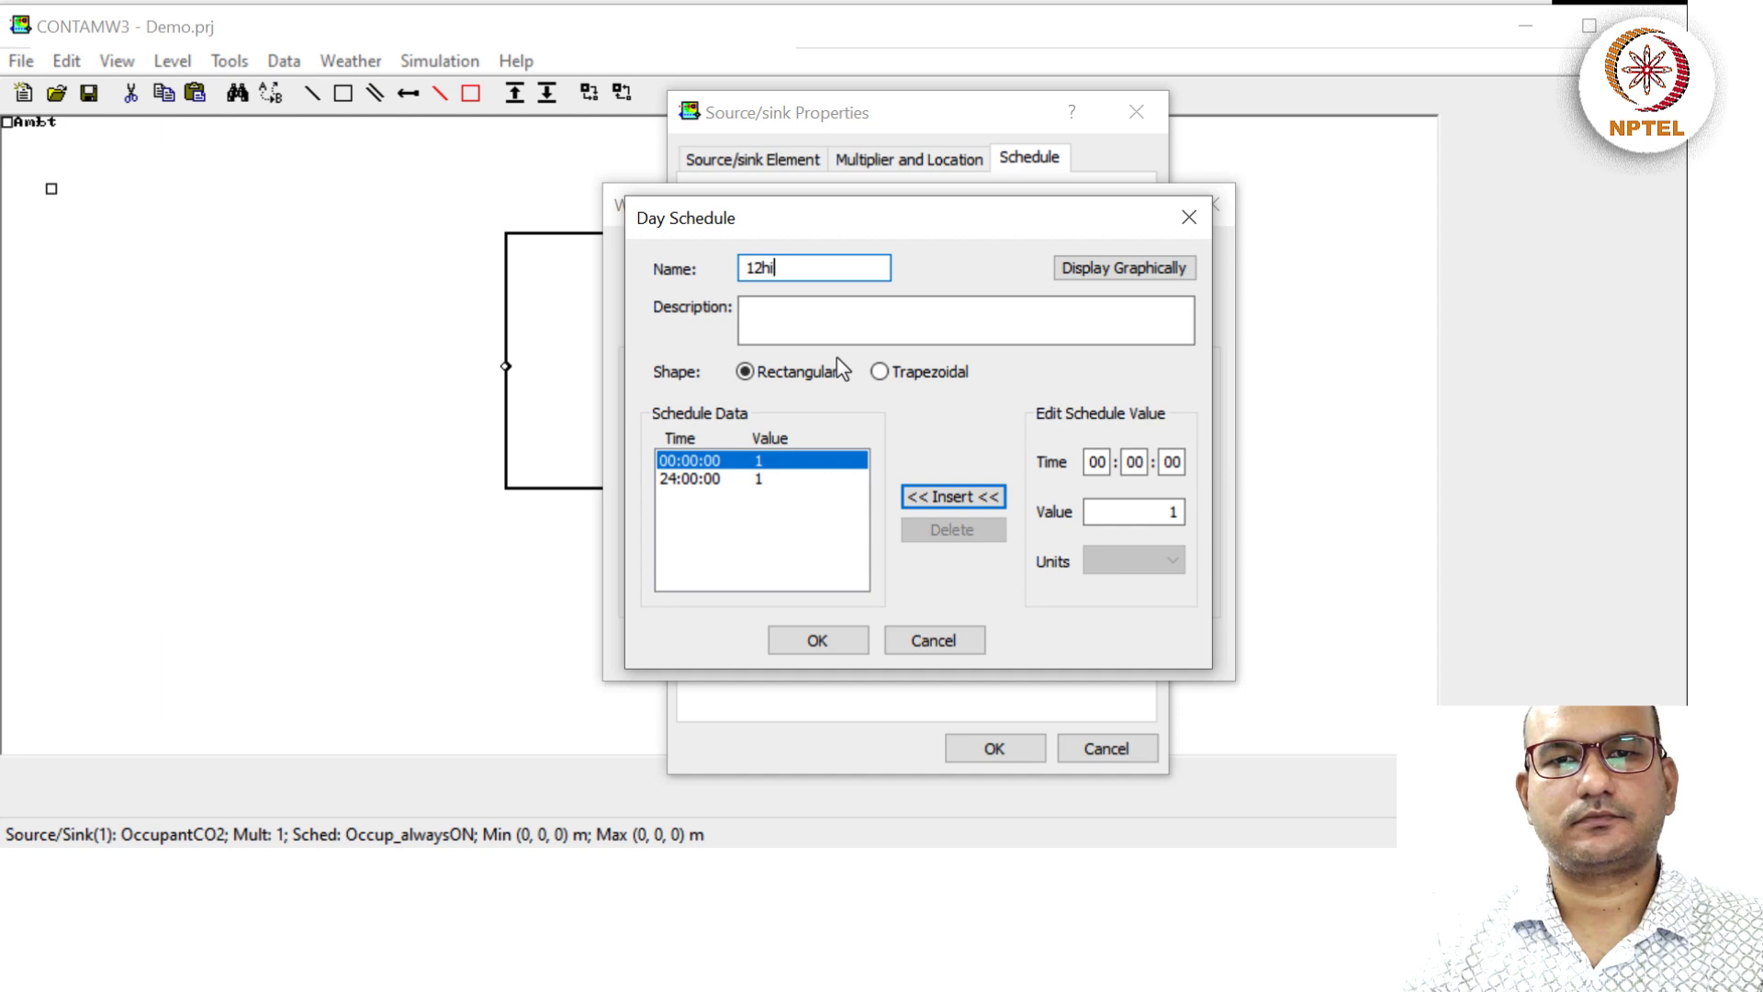
type("our")
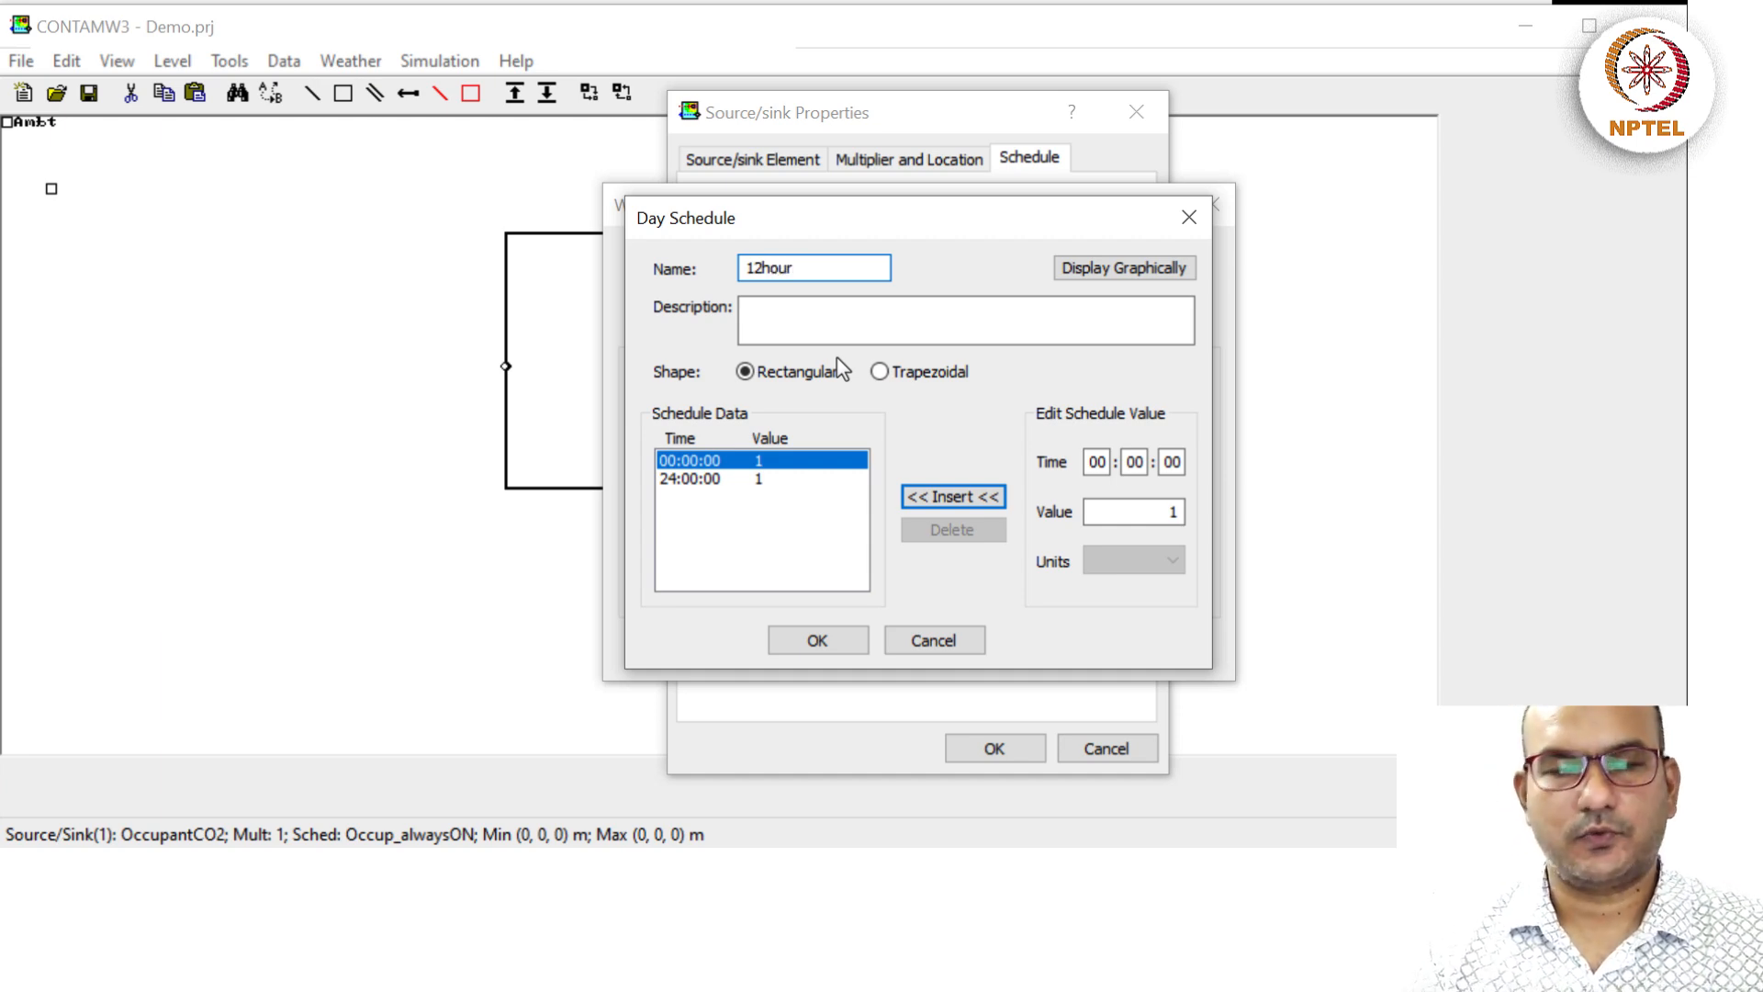
key("Home")
type("Upp")
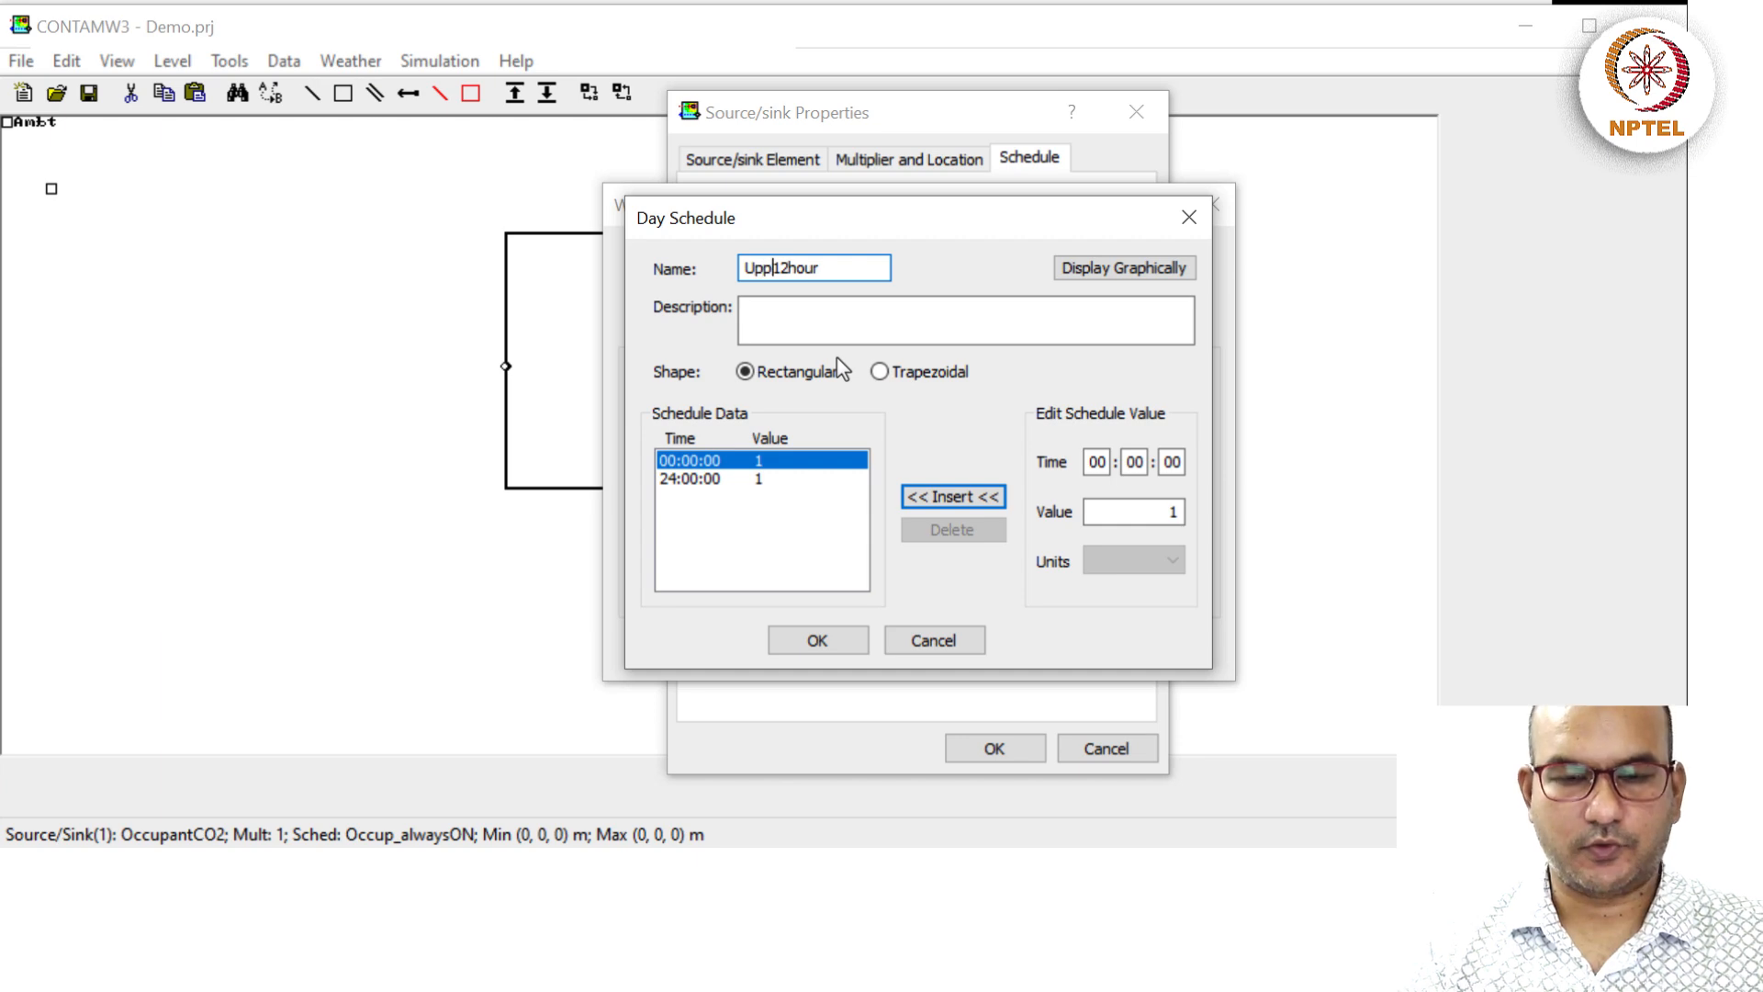
key("BackSpace")
key("BackSpace")
key("BackSpace")
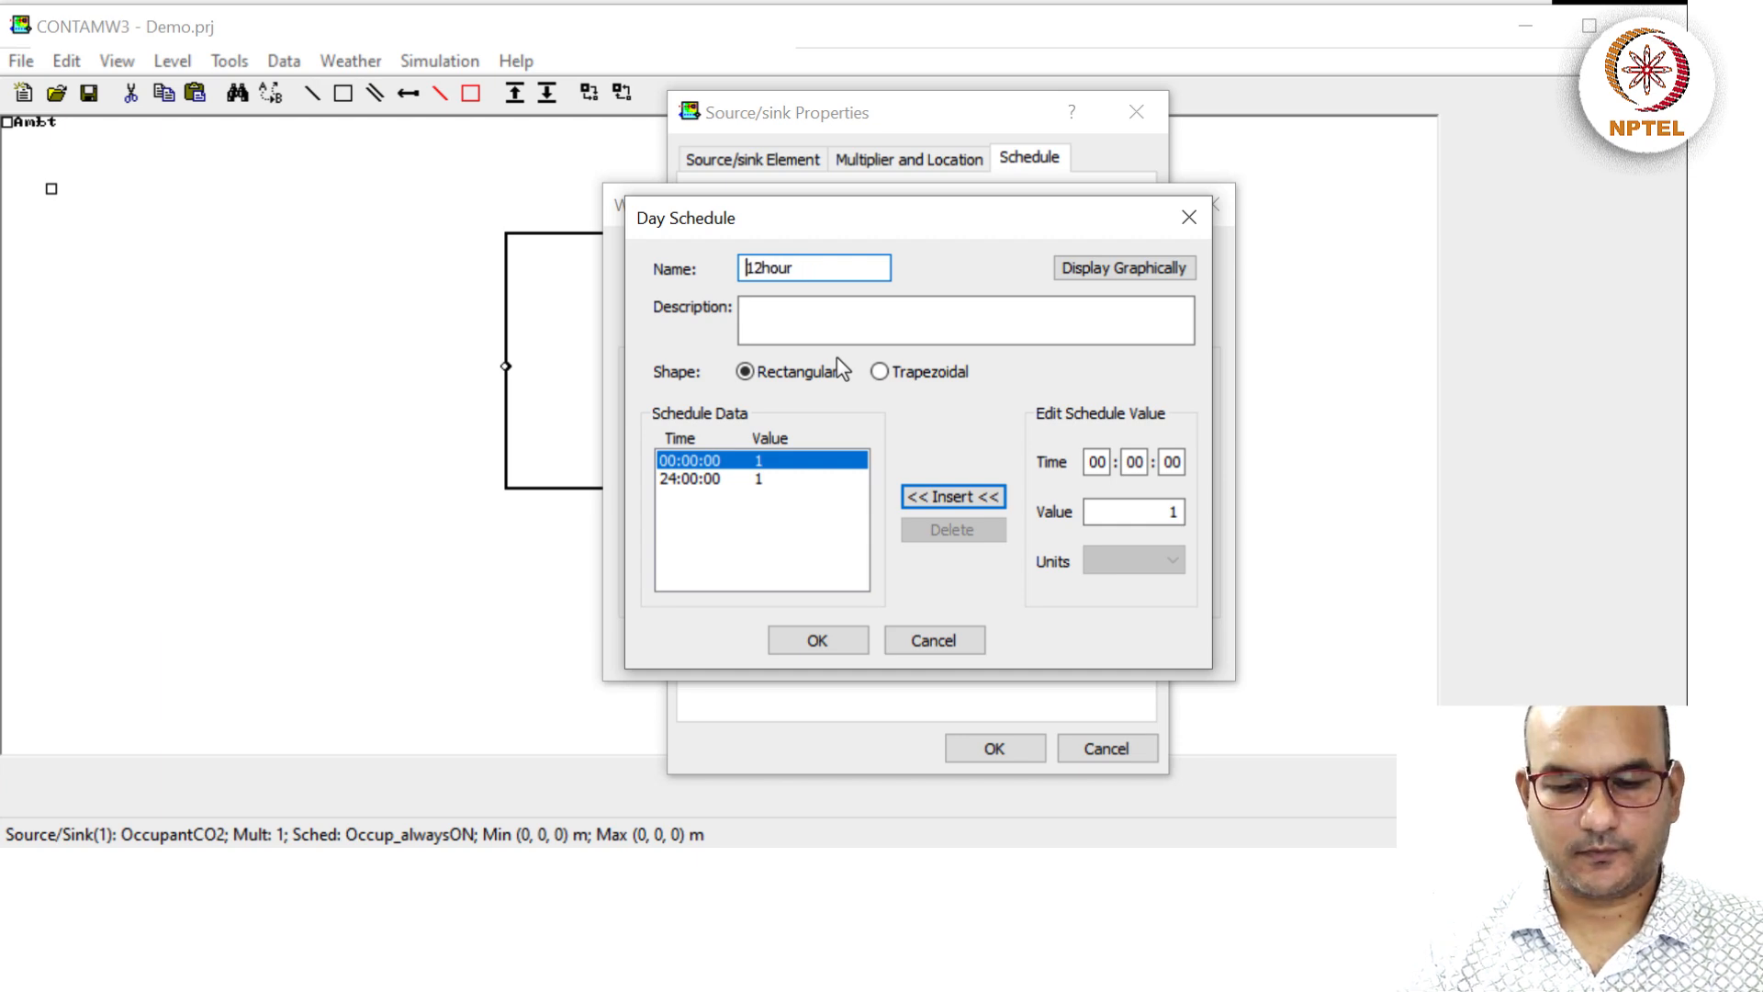
type("Ocup_")
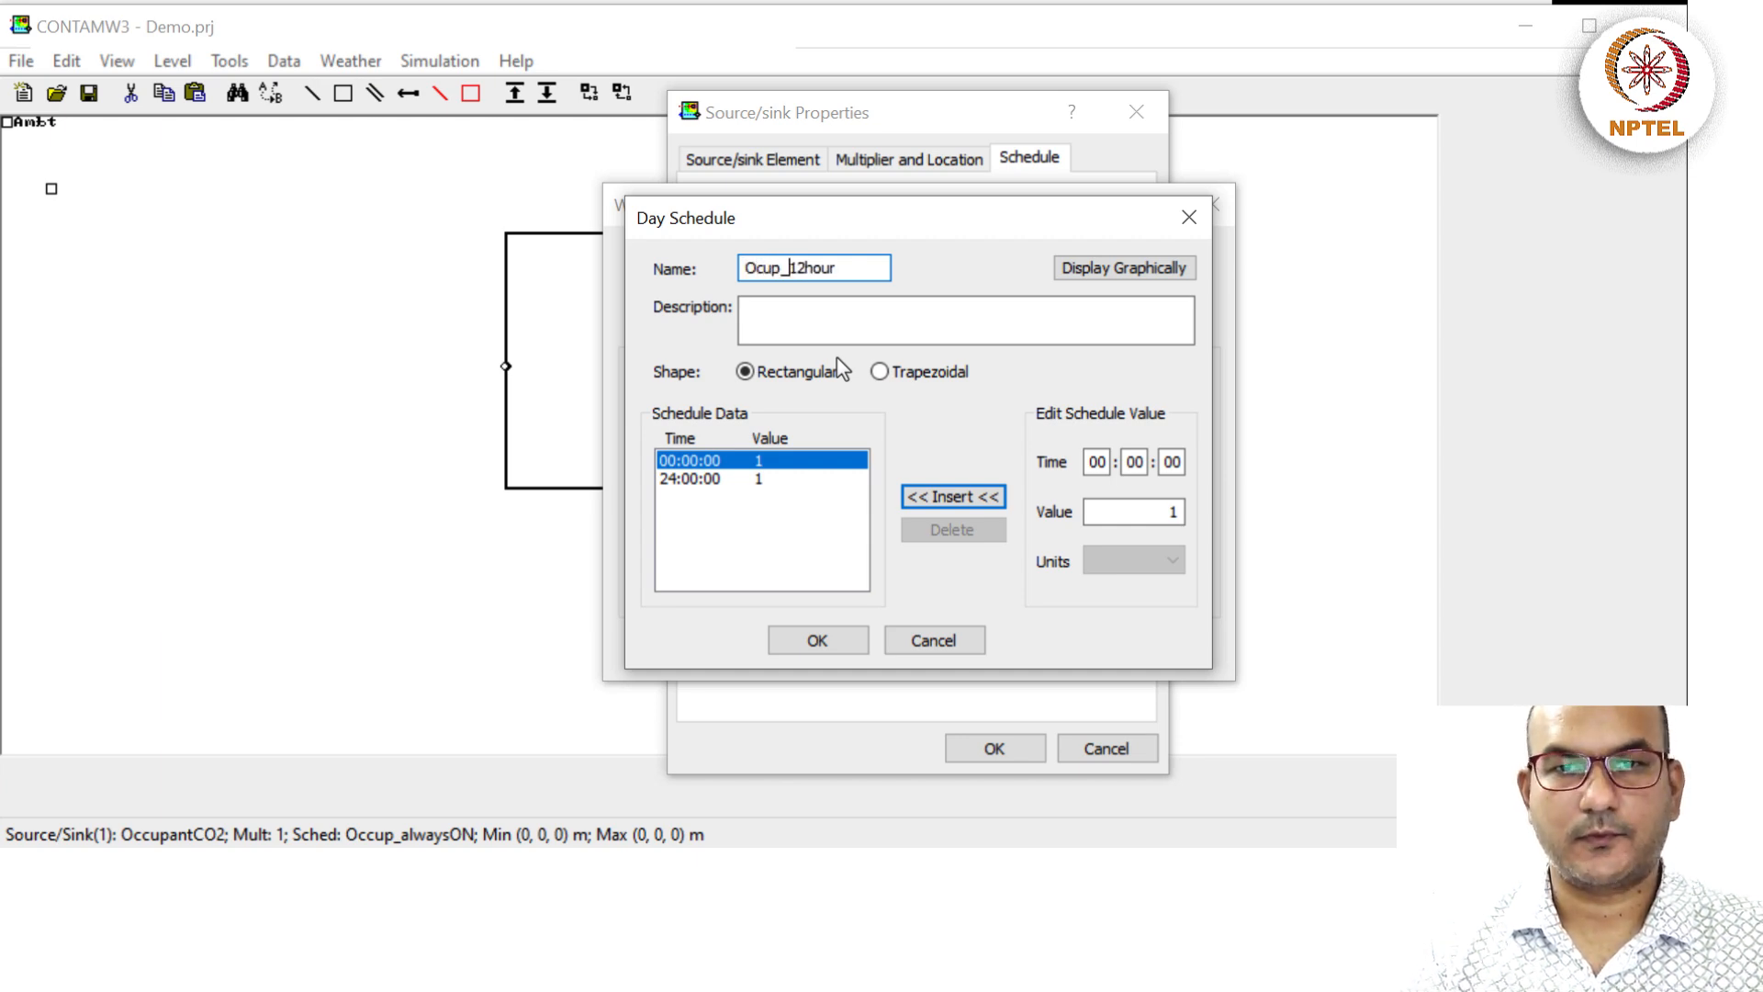
key("BackSpace")
key("BackSpace")
key("BackSpace")
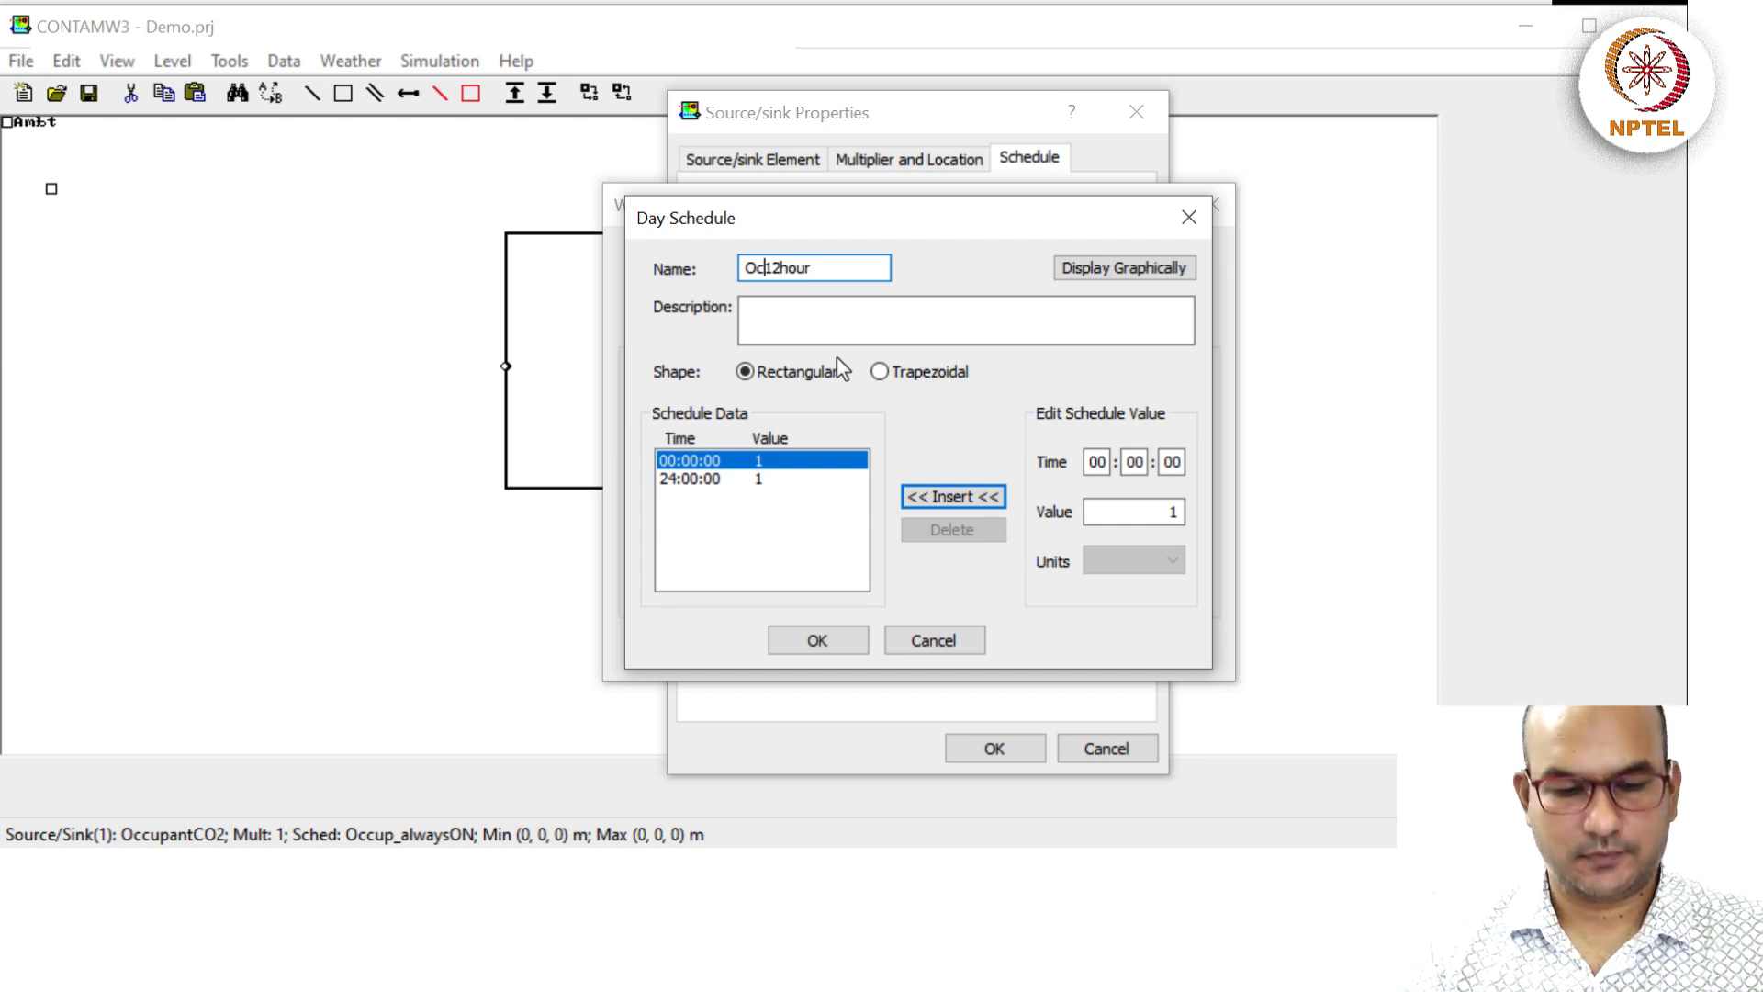
type("cup_")
Give it the description 'ON from 8 PM to 8 AM, otherwise off'.
key("Tab")
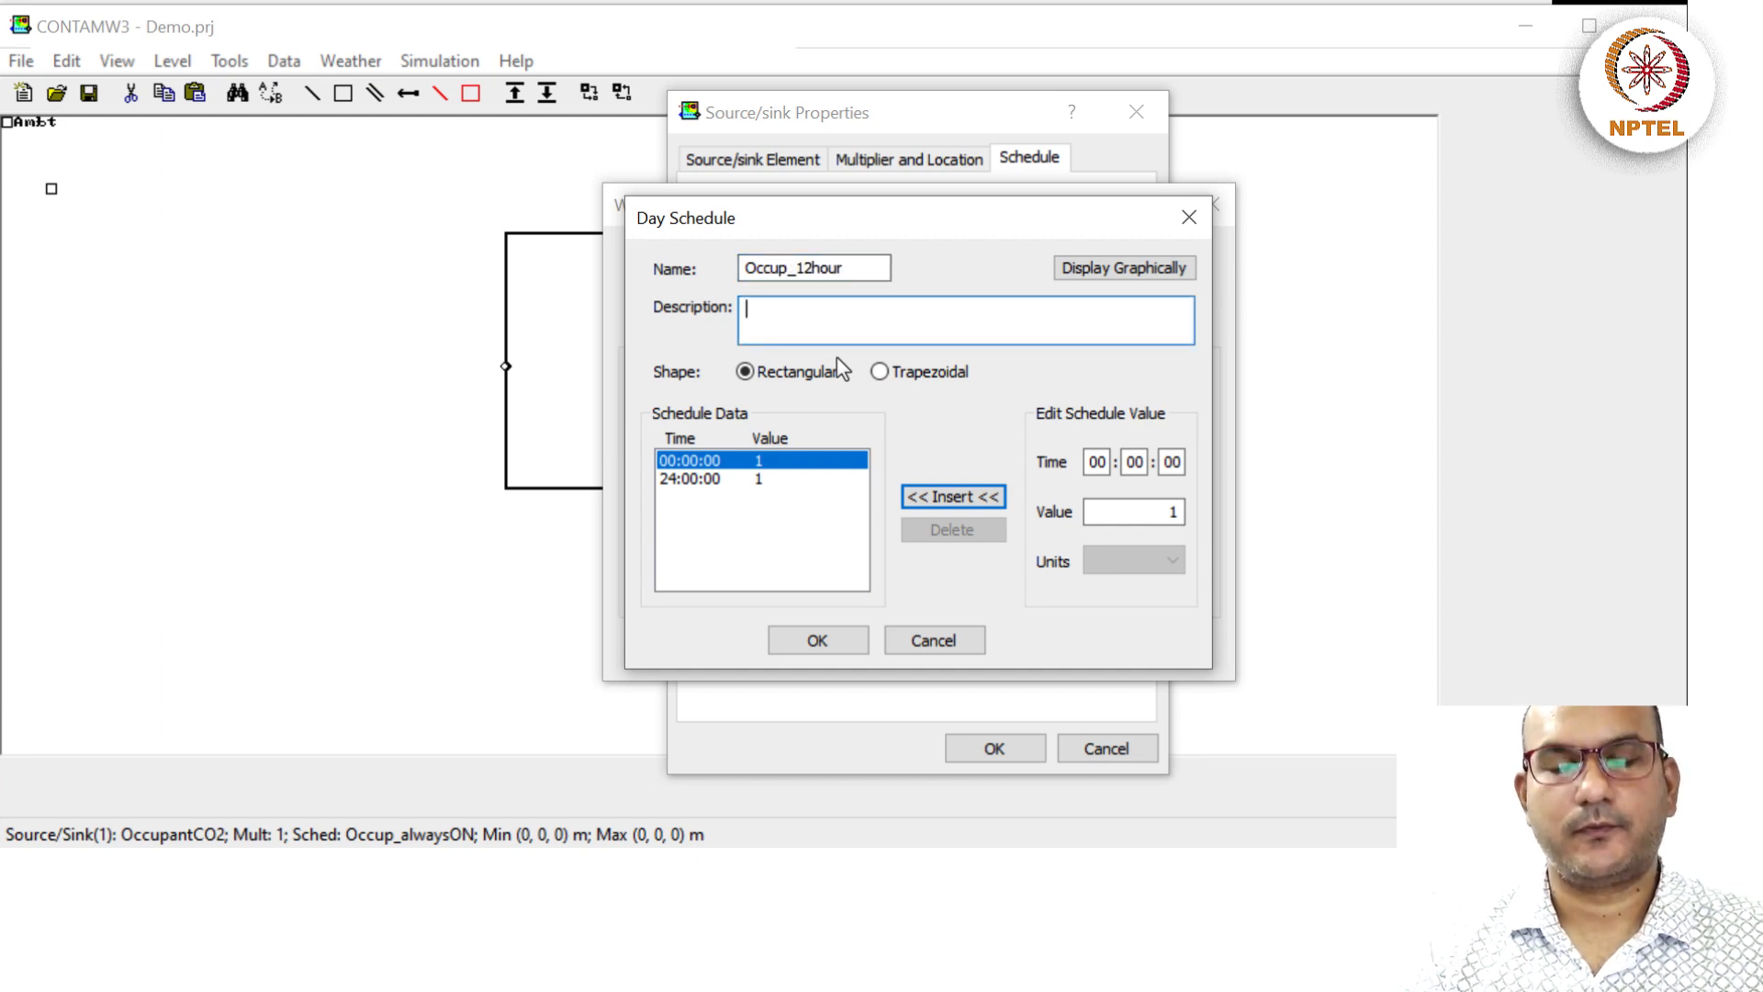
type("wi")
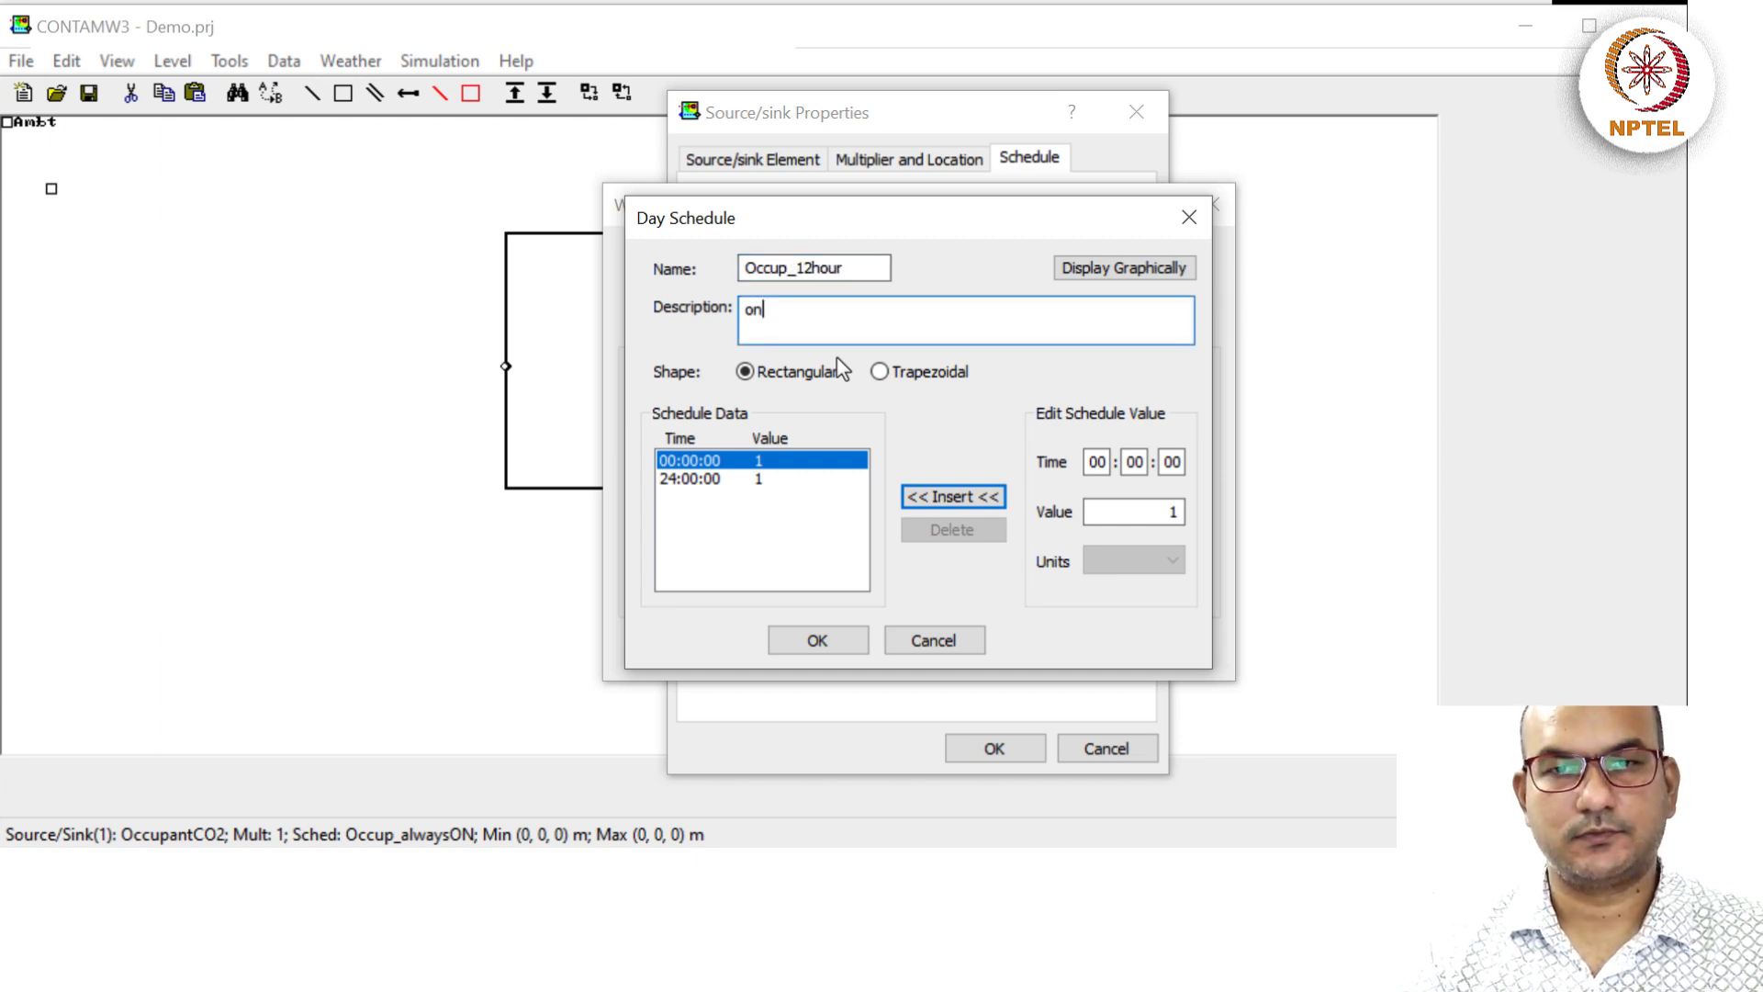
key("BackSpace")
key("BackSpace")
type("ON from ")
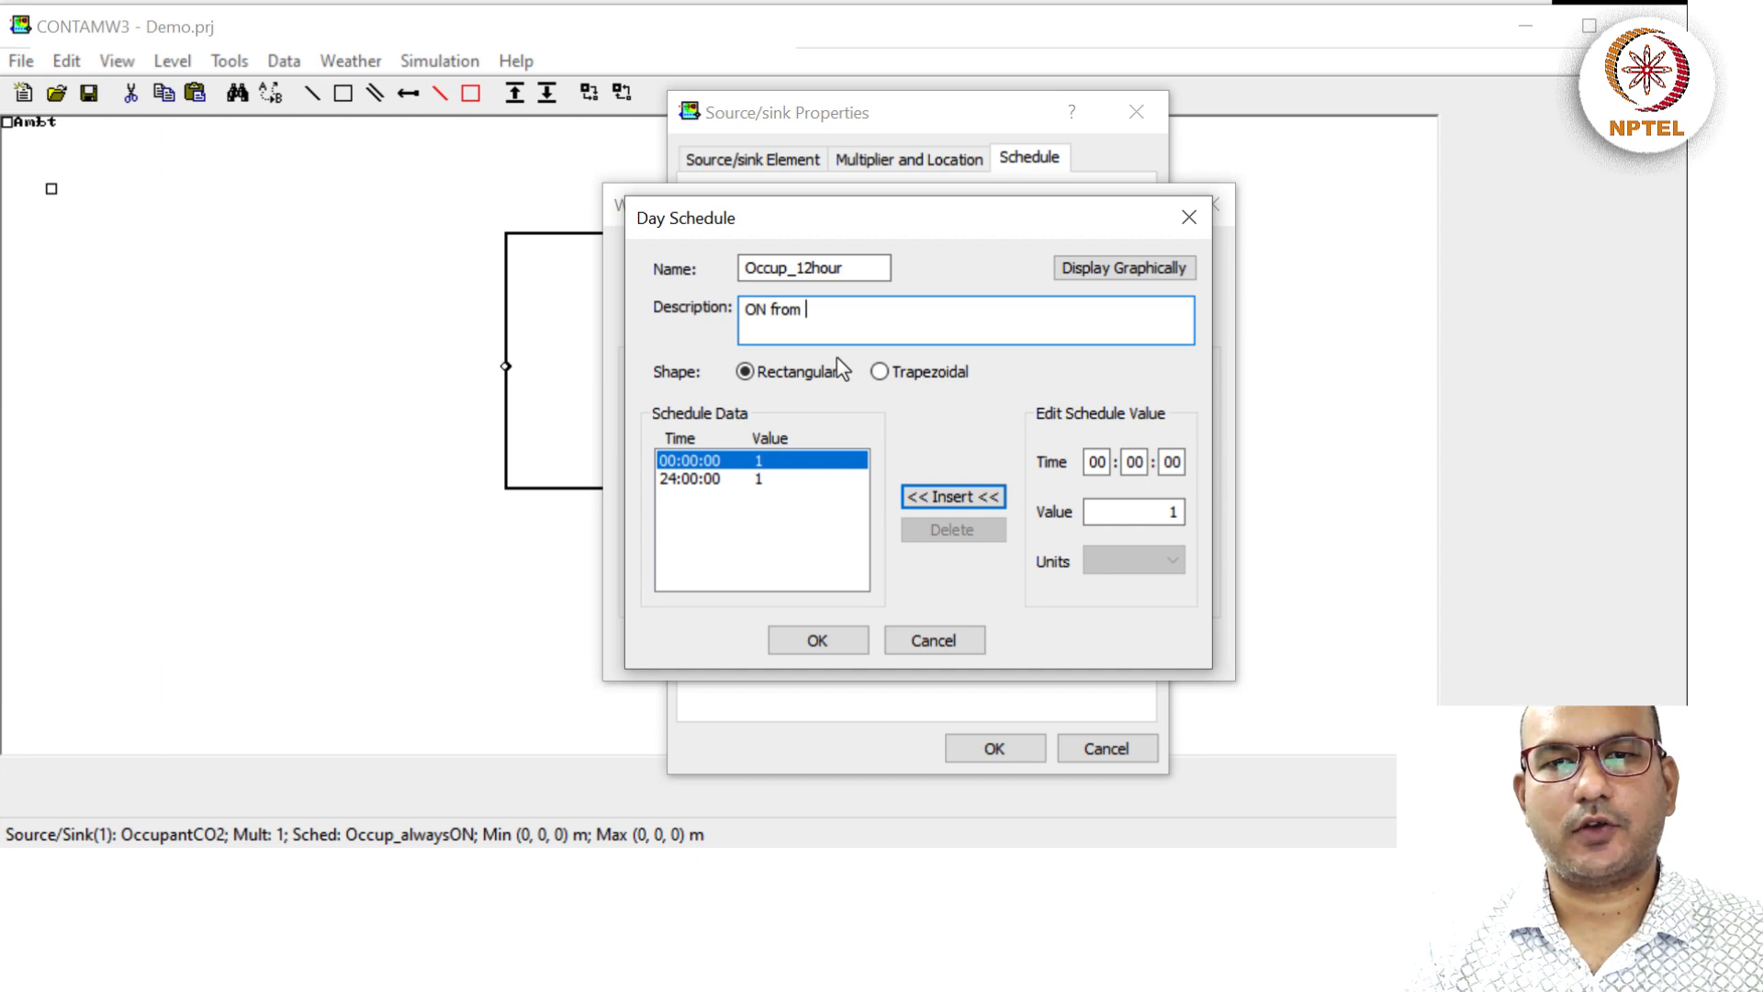
type("8 PM to")
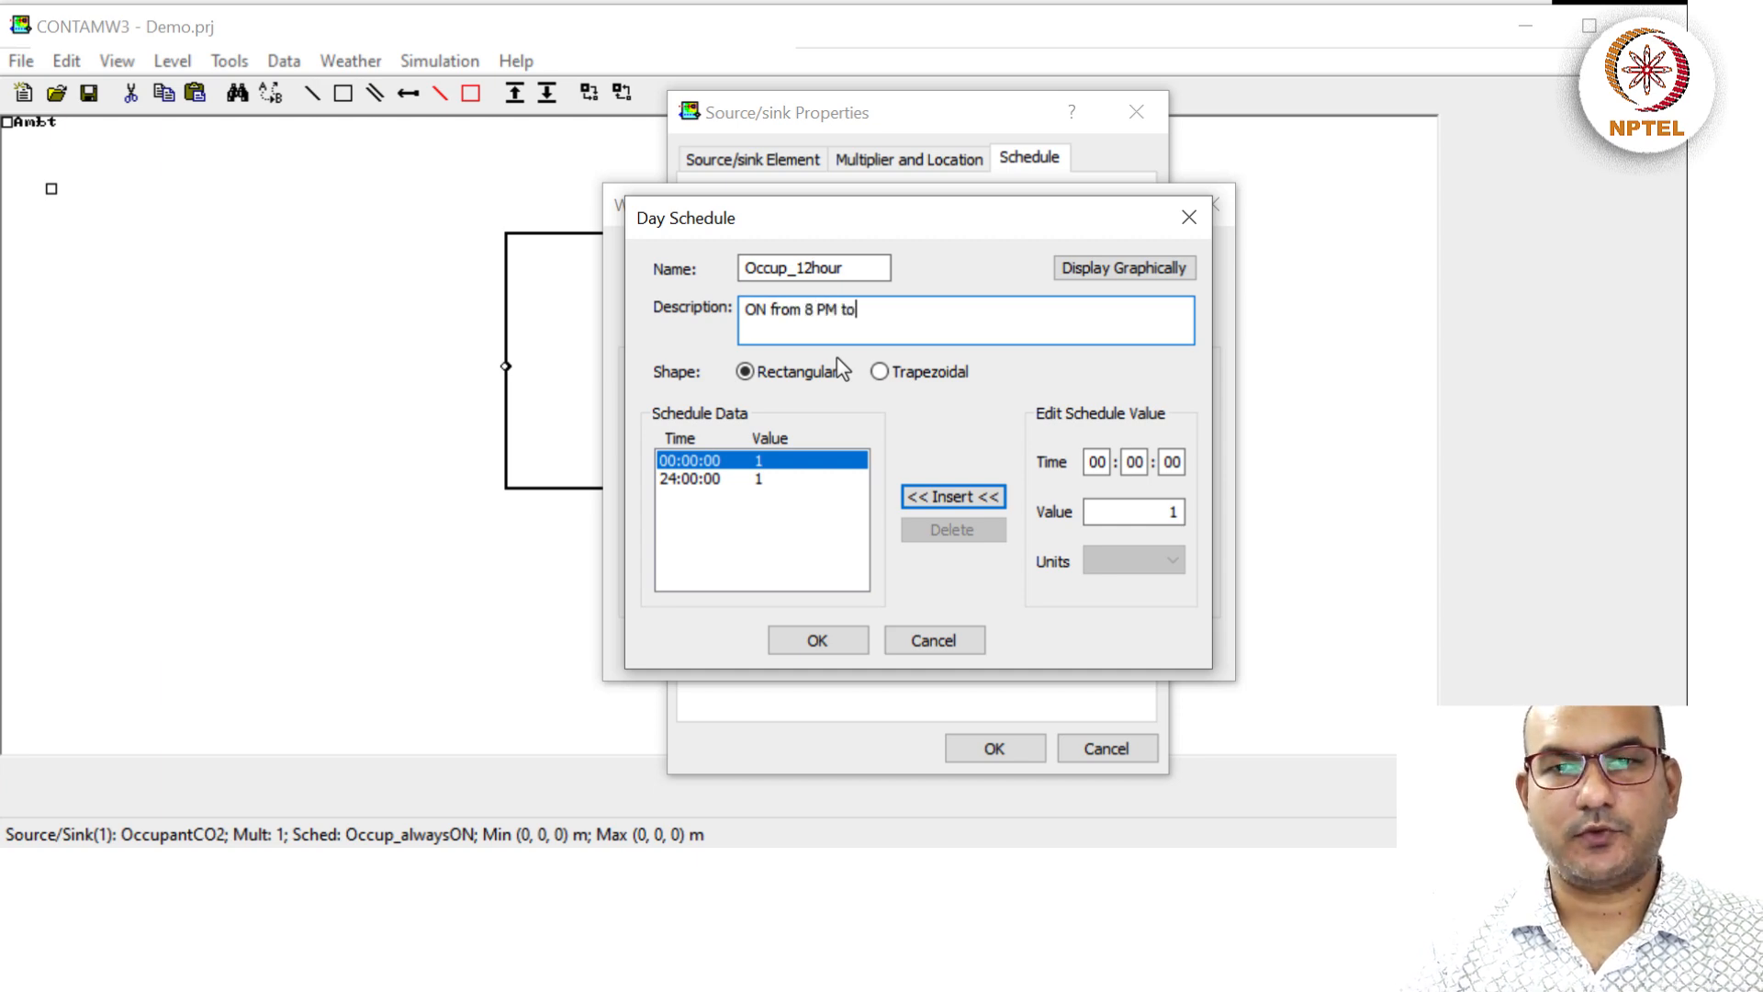
type(" 8 AM, o")
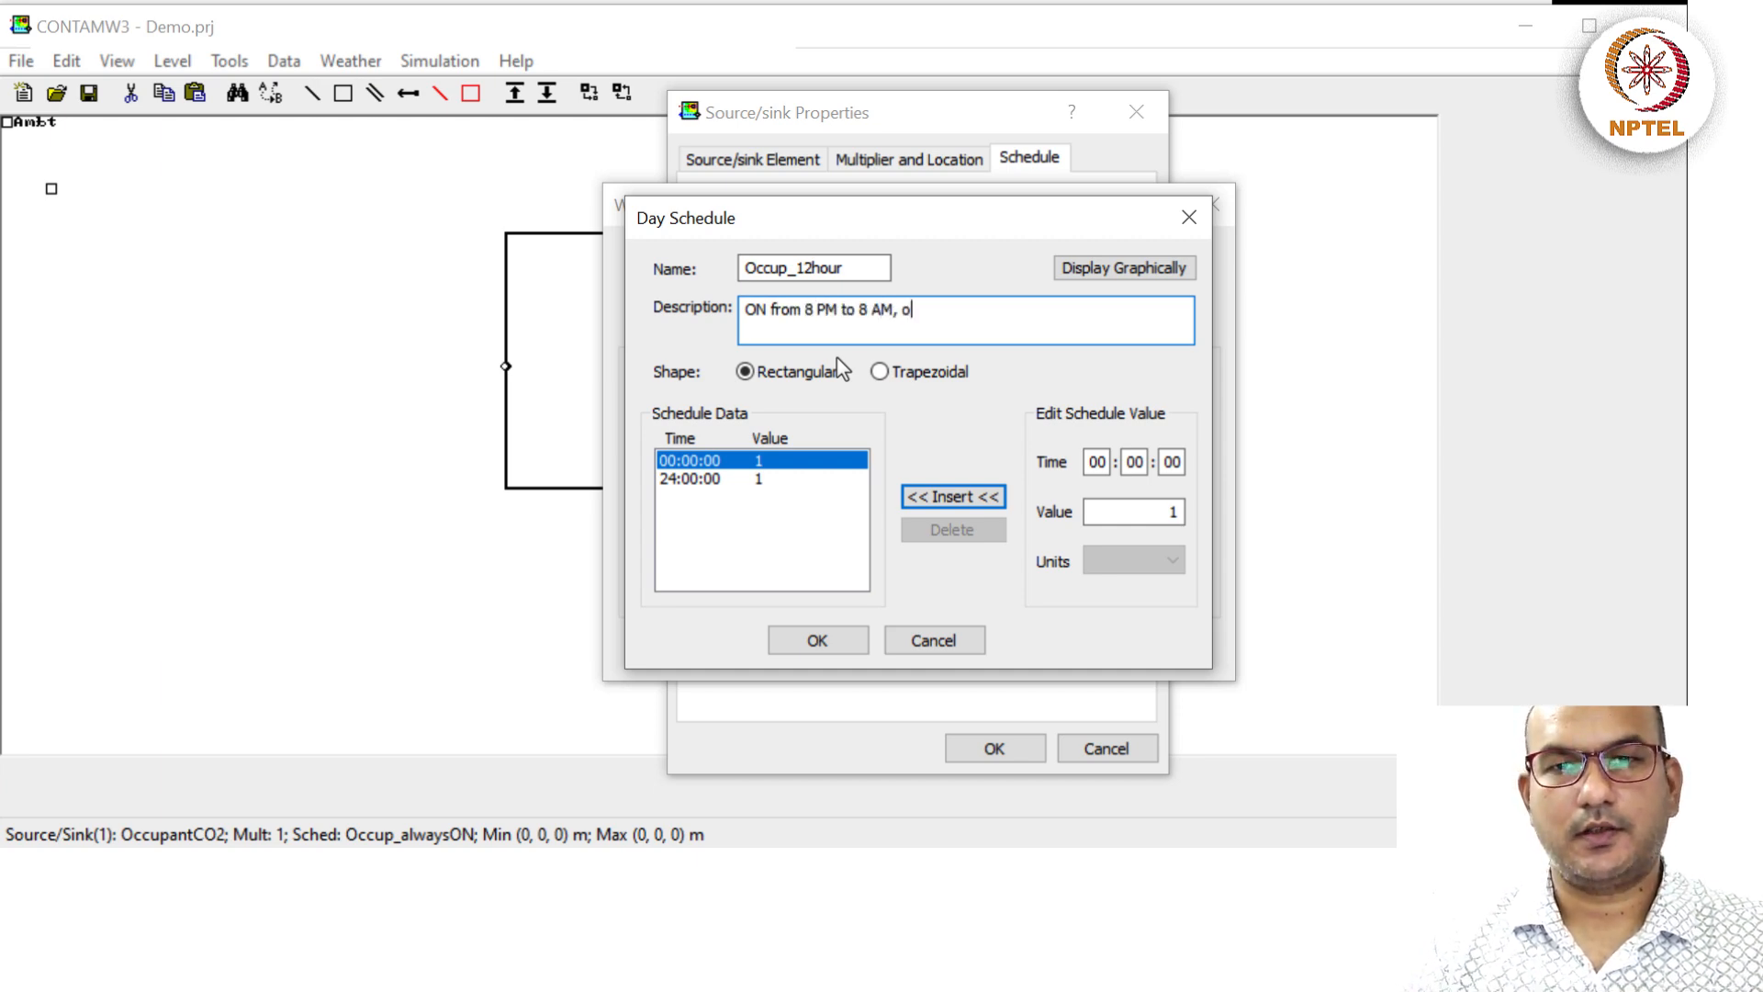
type("therwise off.")
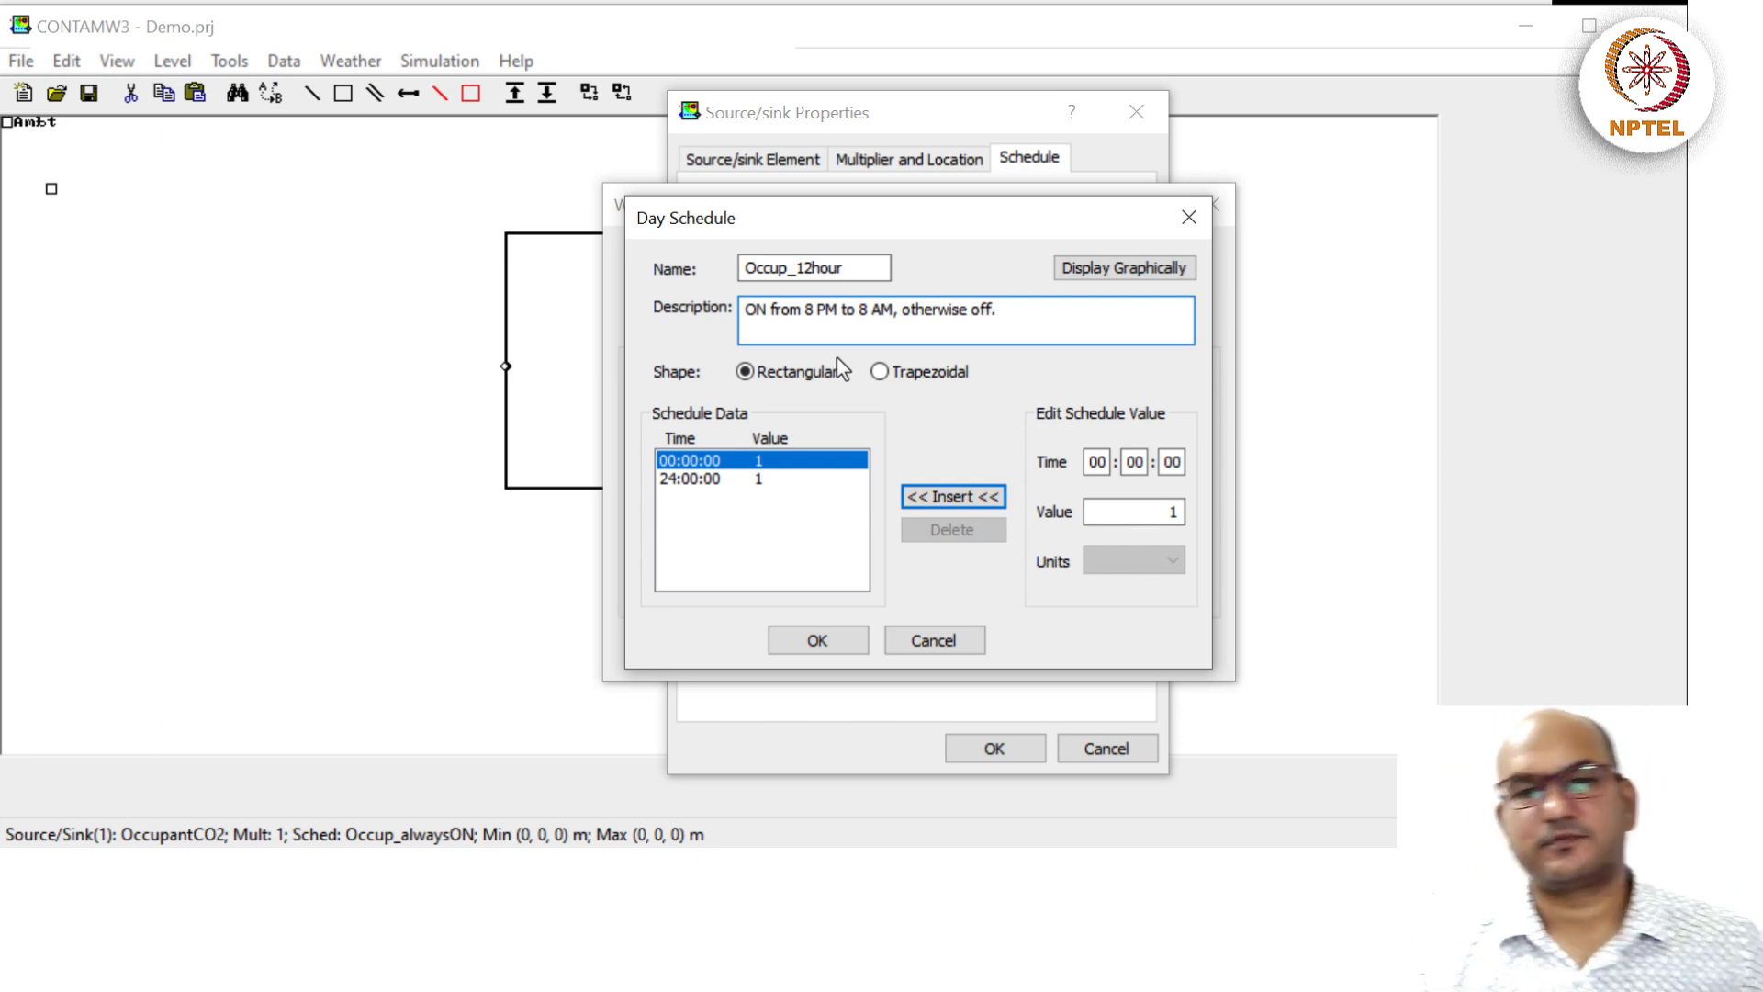
key("BackSpace")
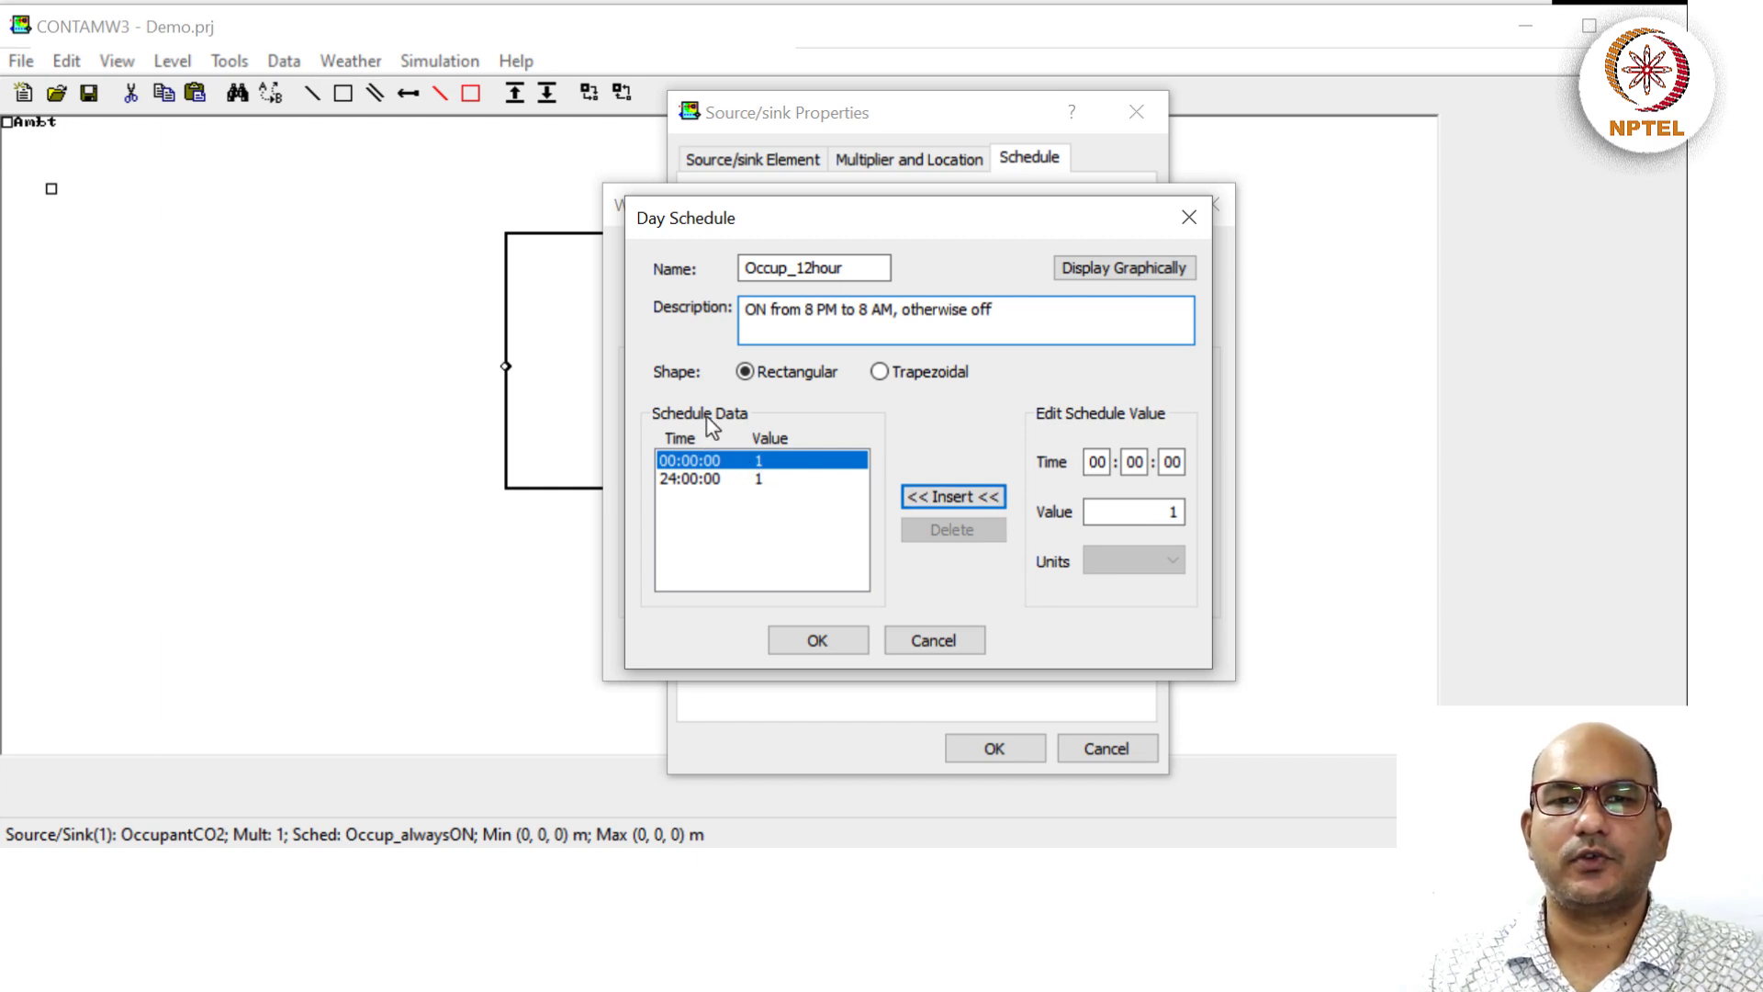
Enter time 08:00 with value 0 and insert it into the day schedule.
left_click(1097, 462)
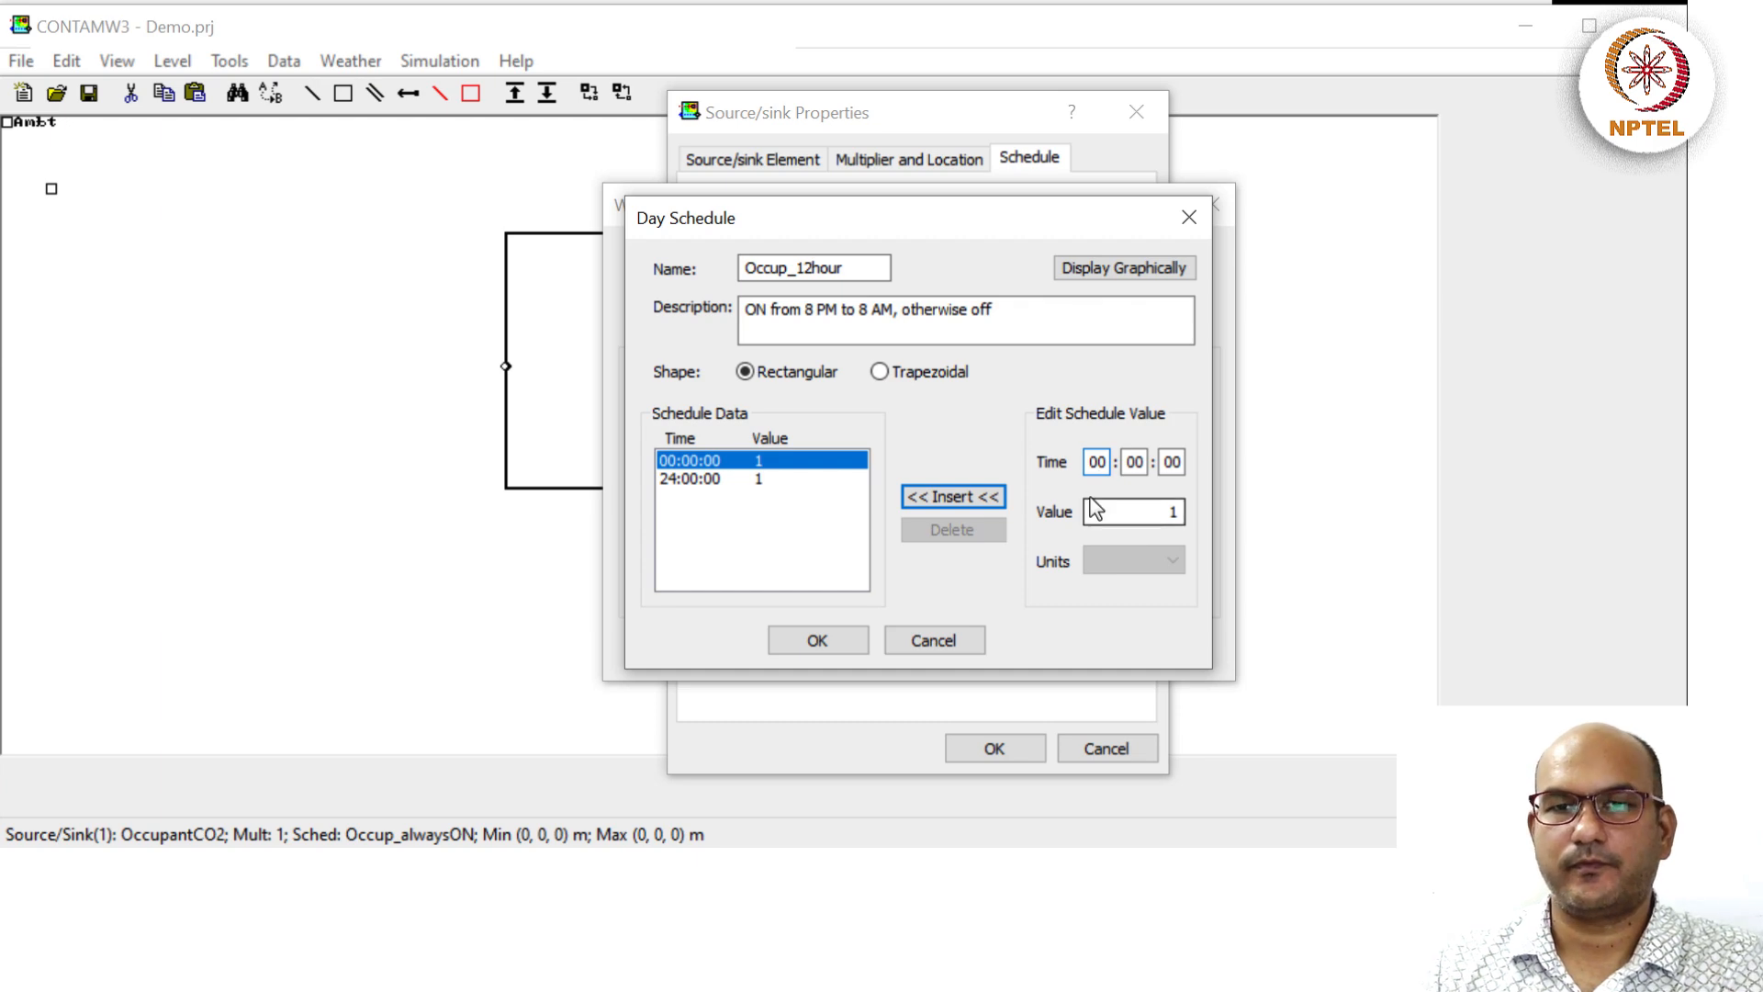
double_click(1097, 461)
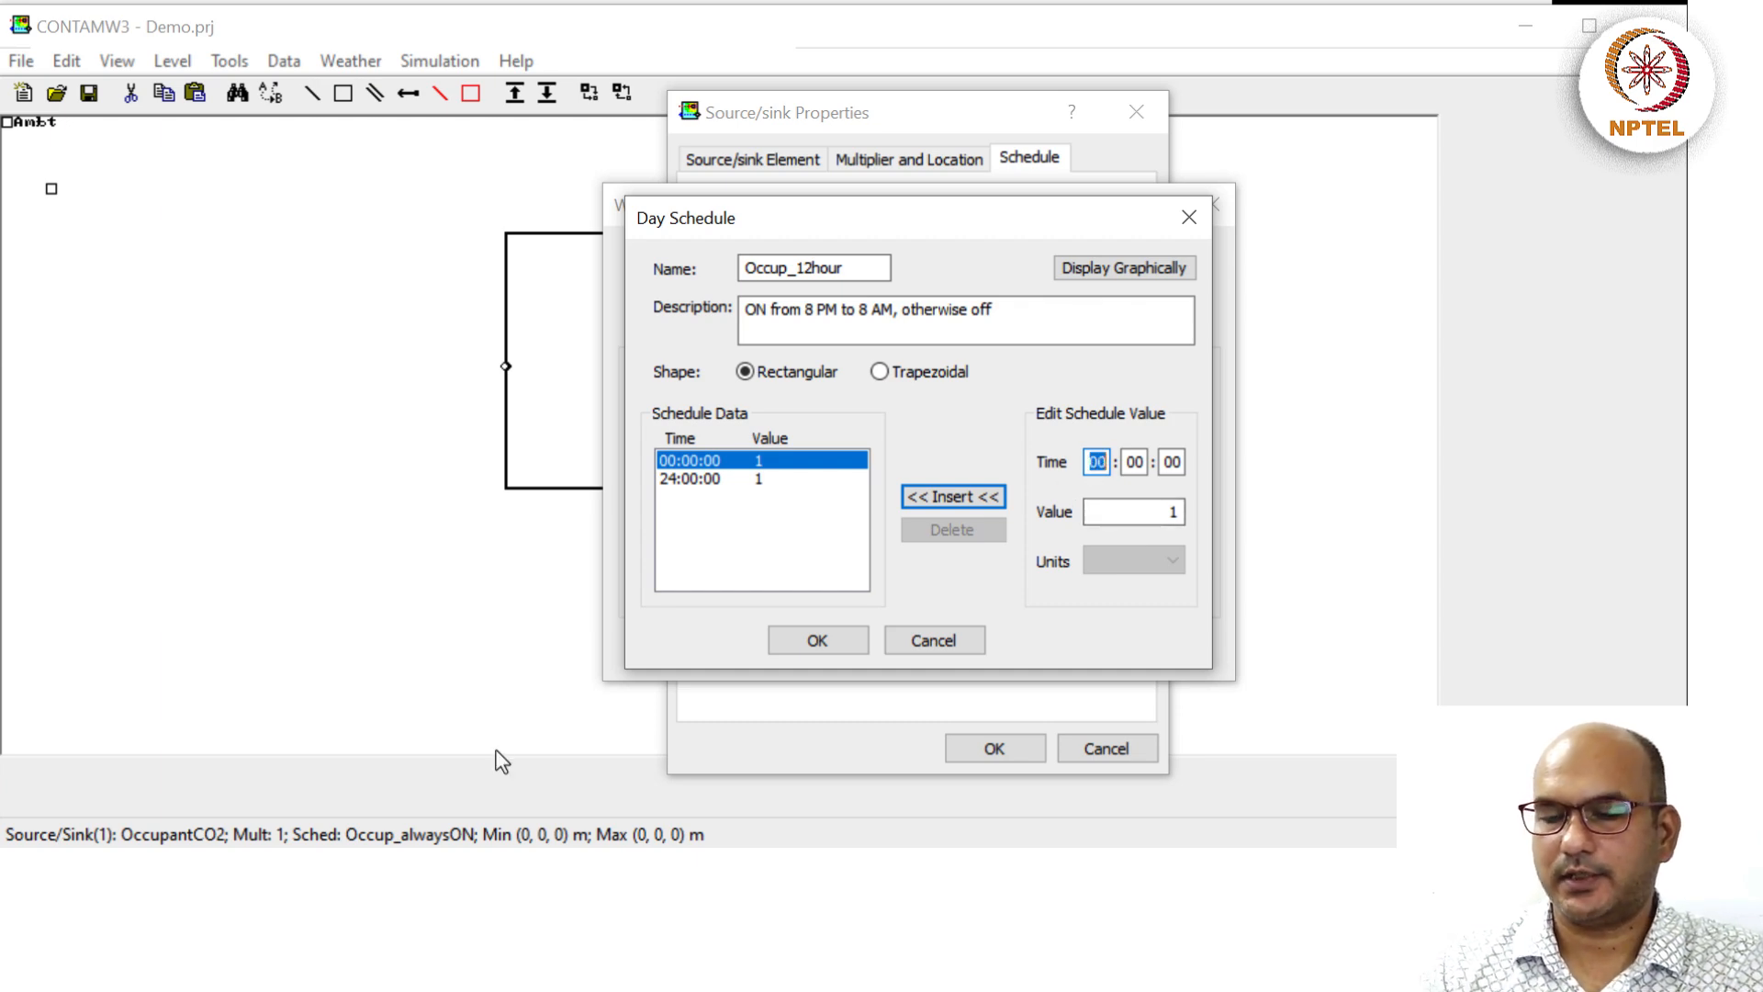
type("8")
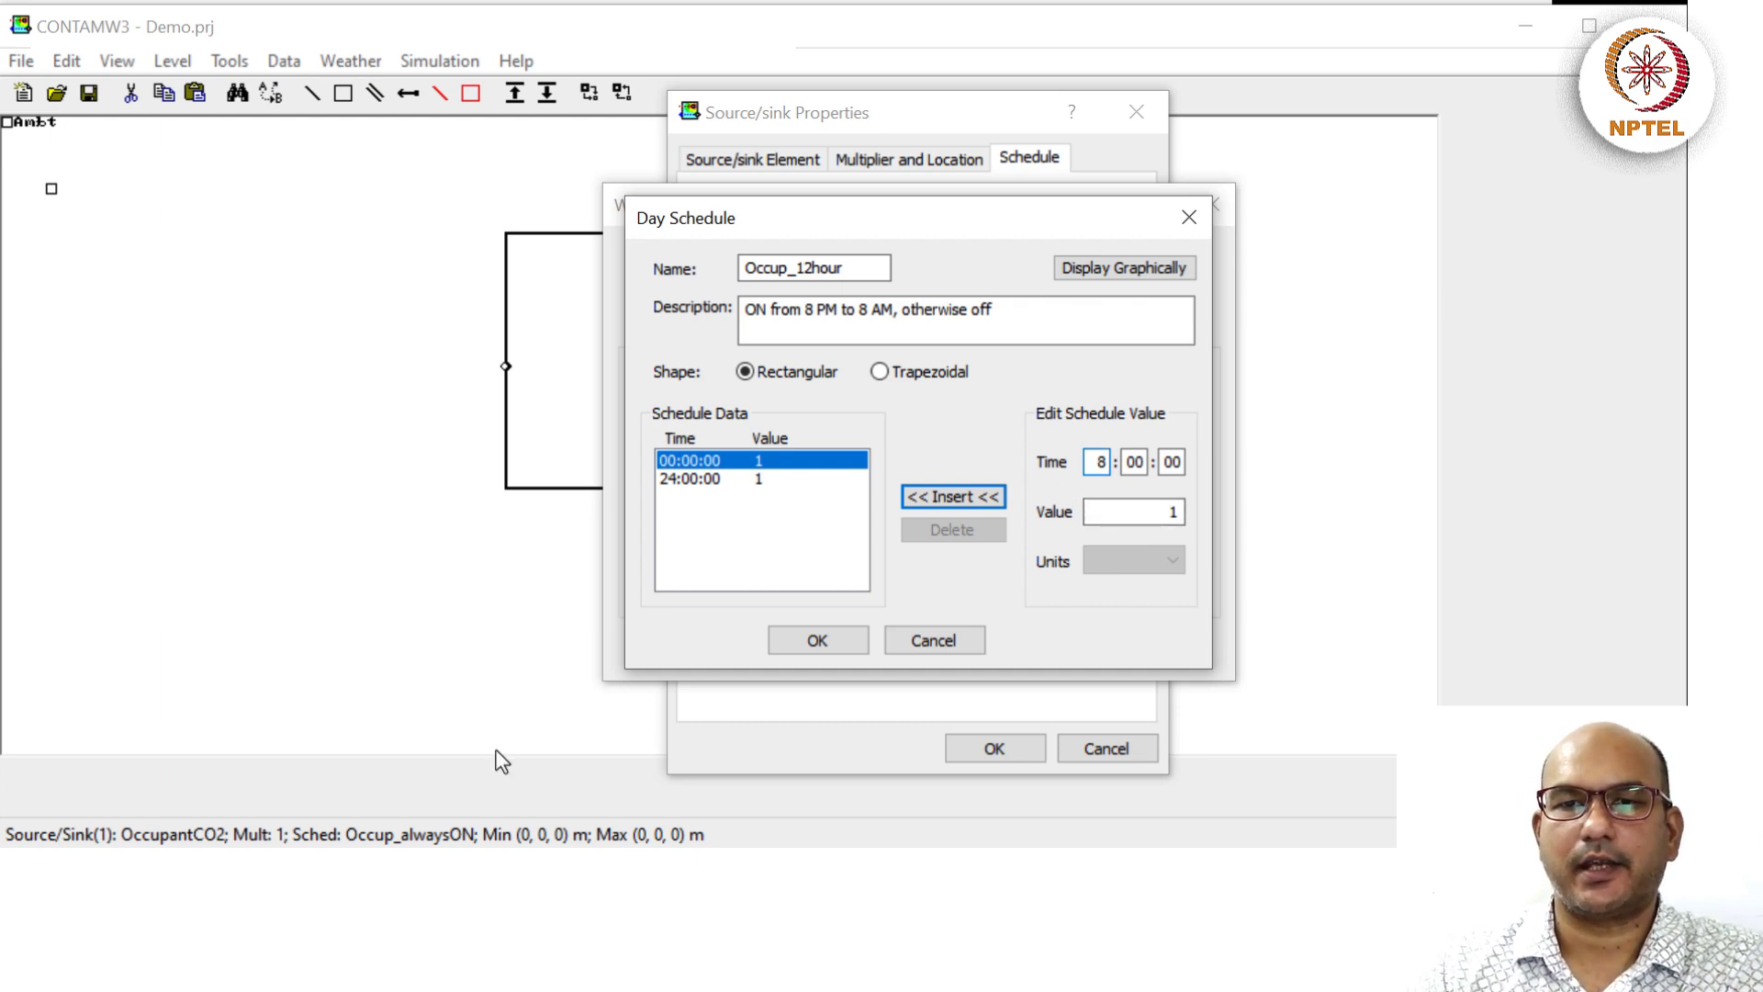
left_click(1158, 511)
left_click_drag(1158, 511, 1270, 511)
type("0")
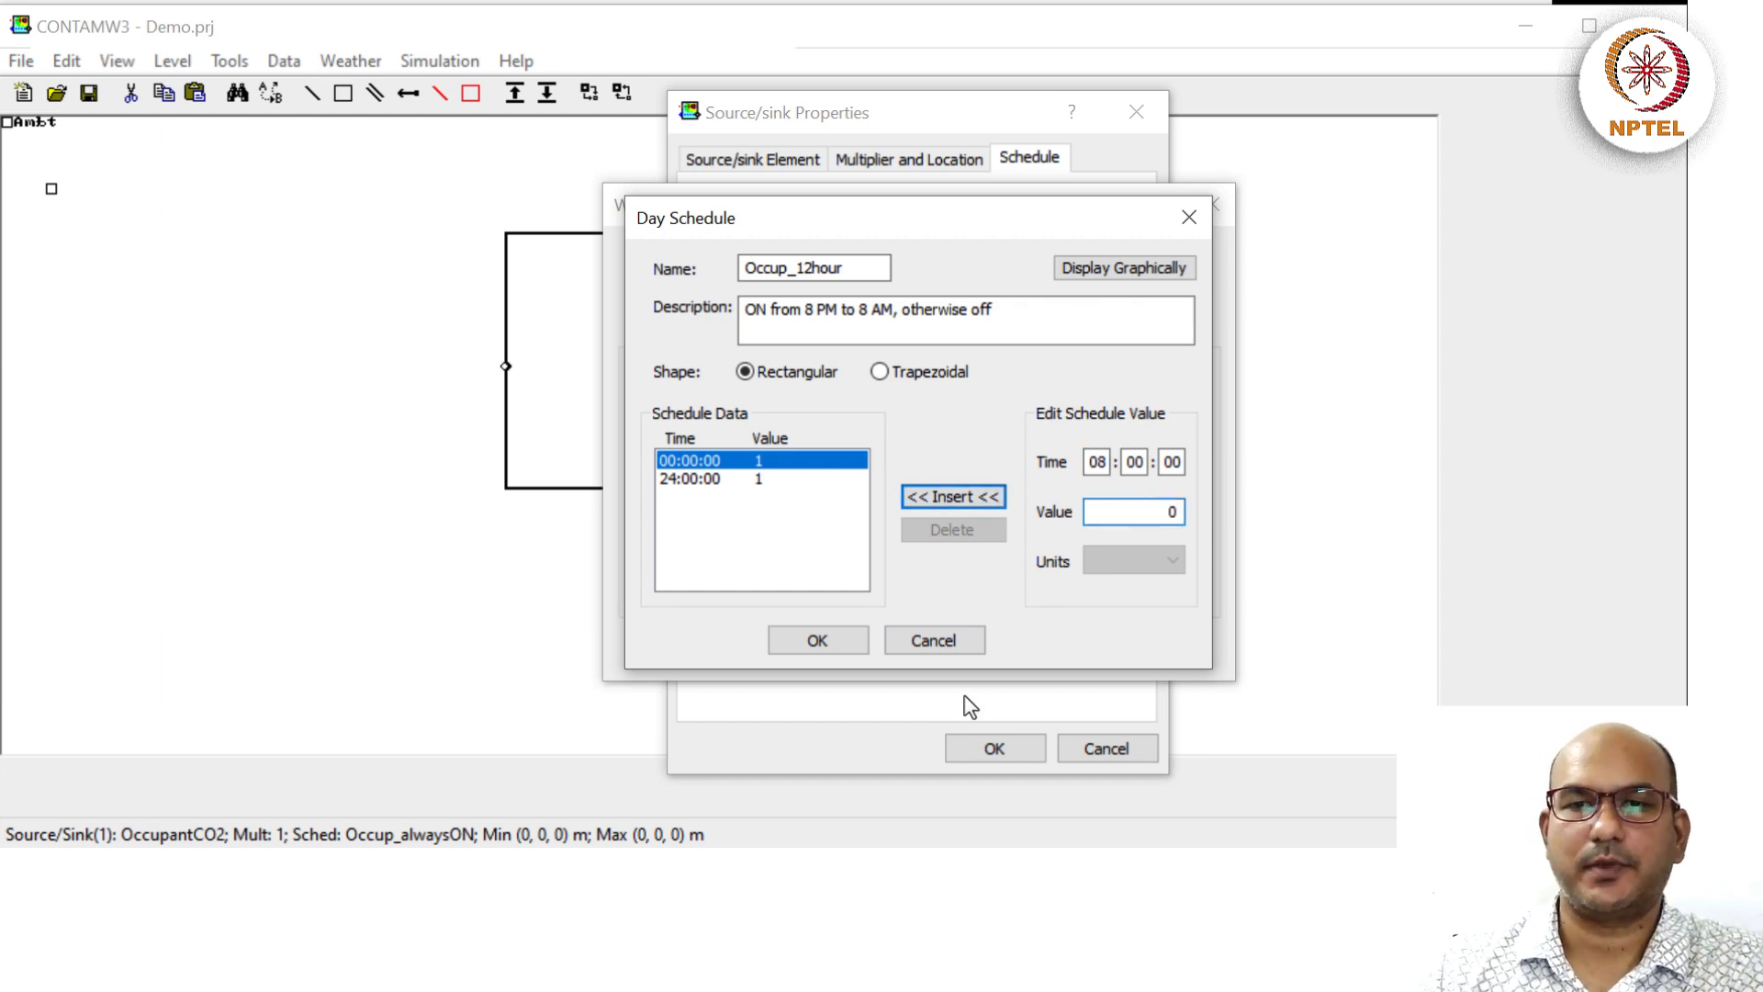
left_click(958, 499)
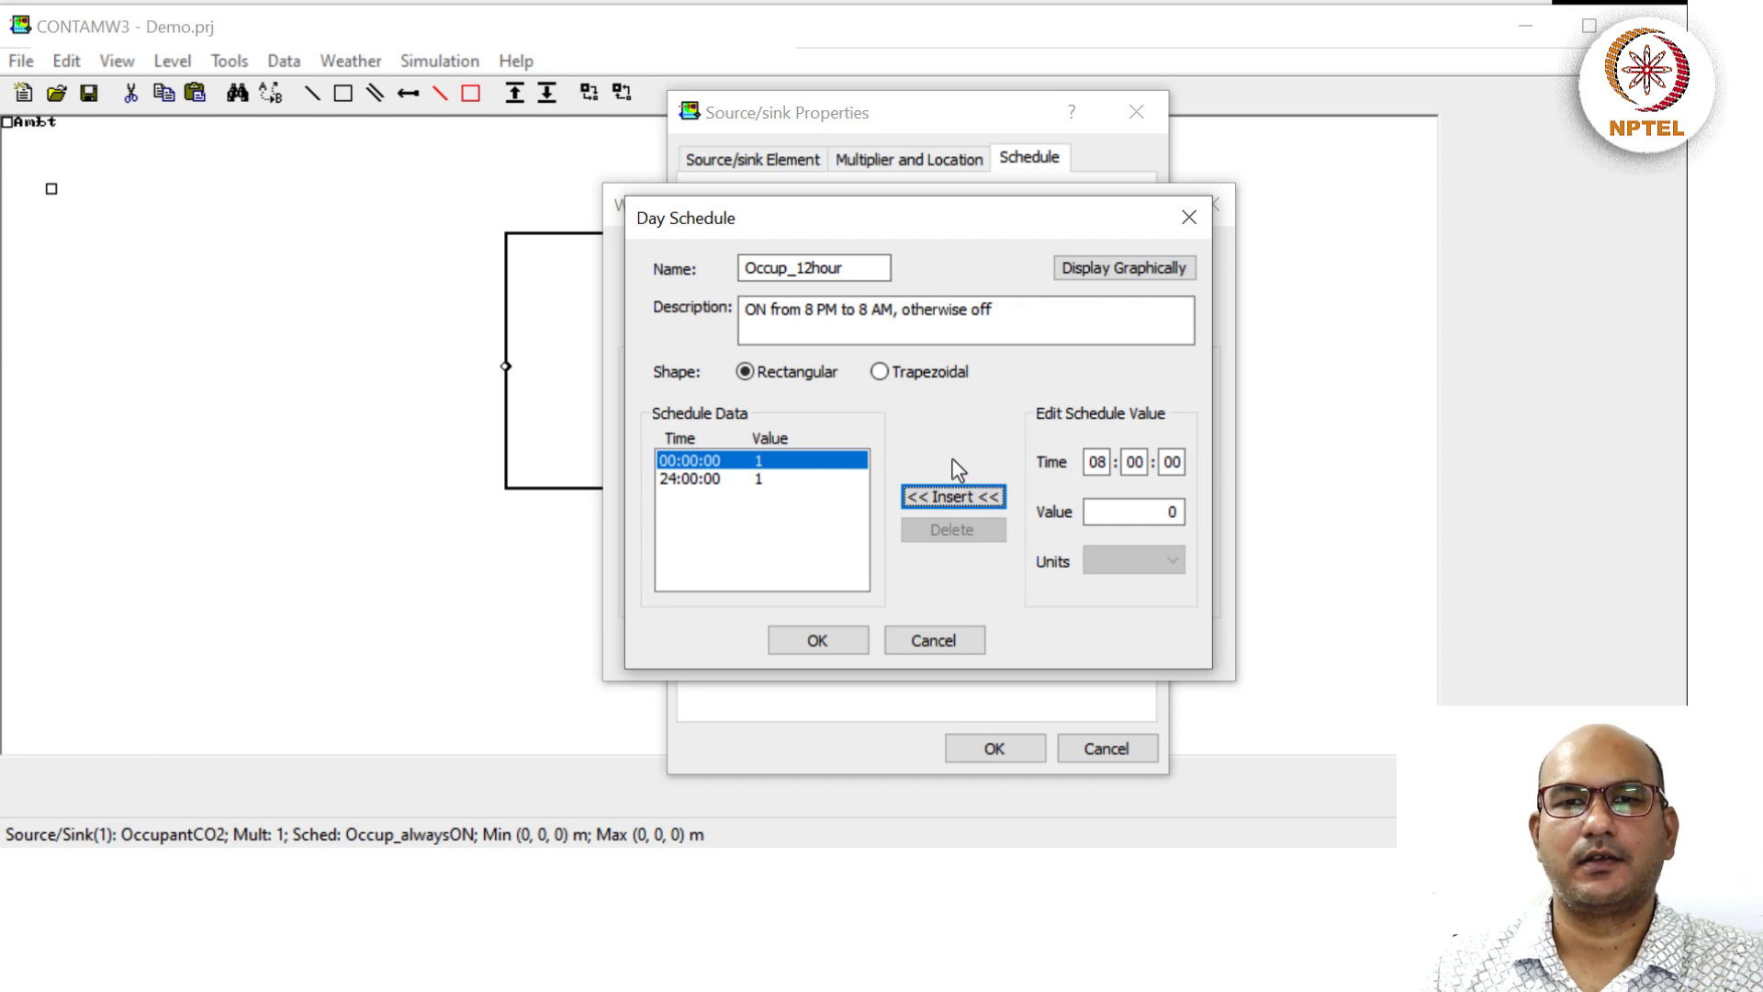
left_click(935, 489)
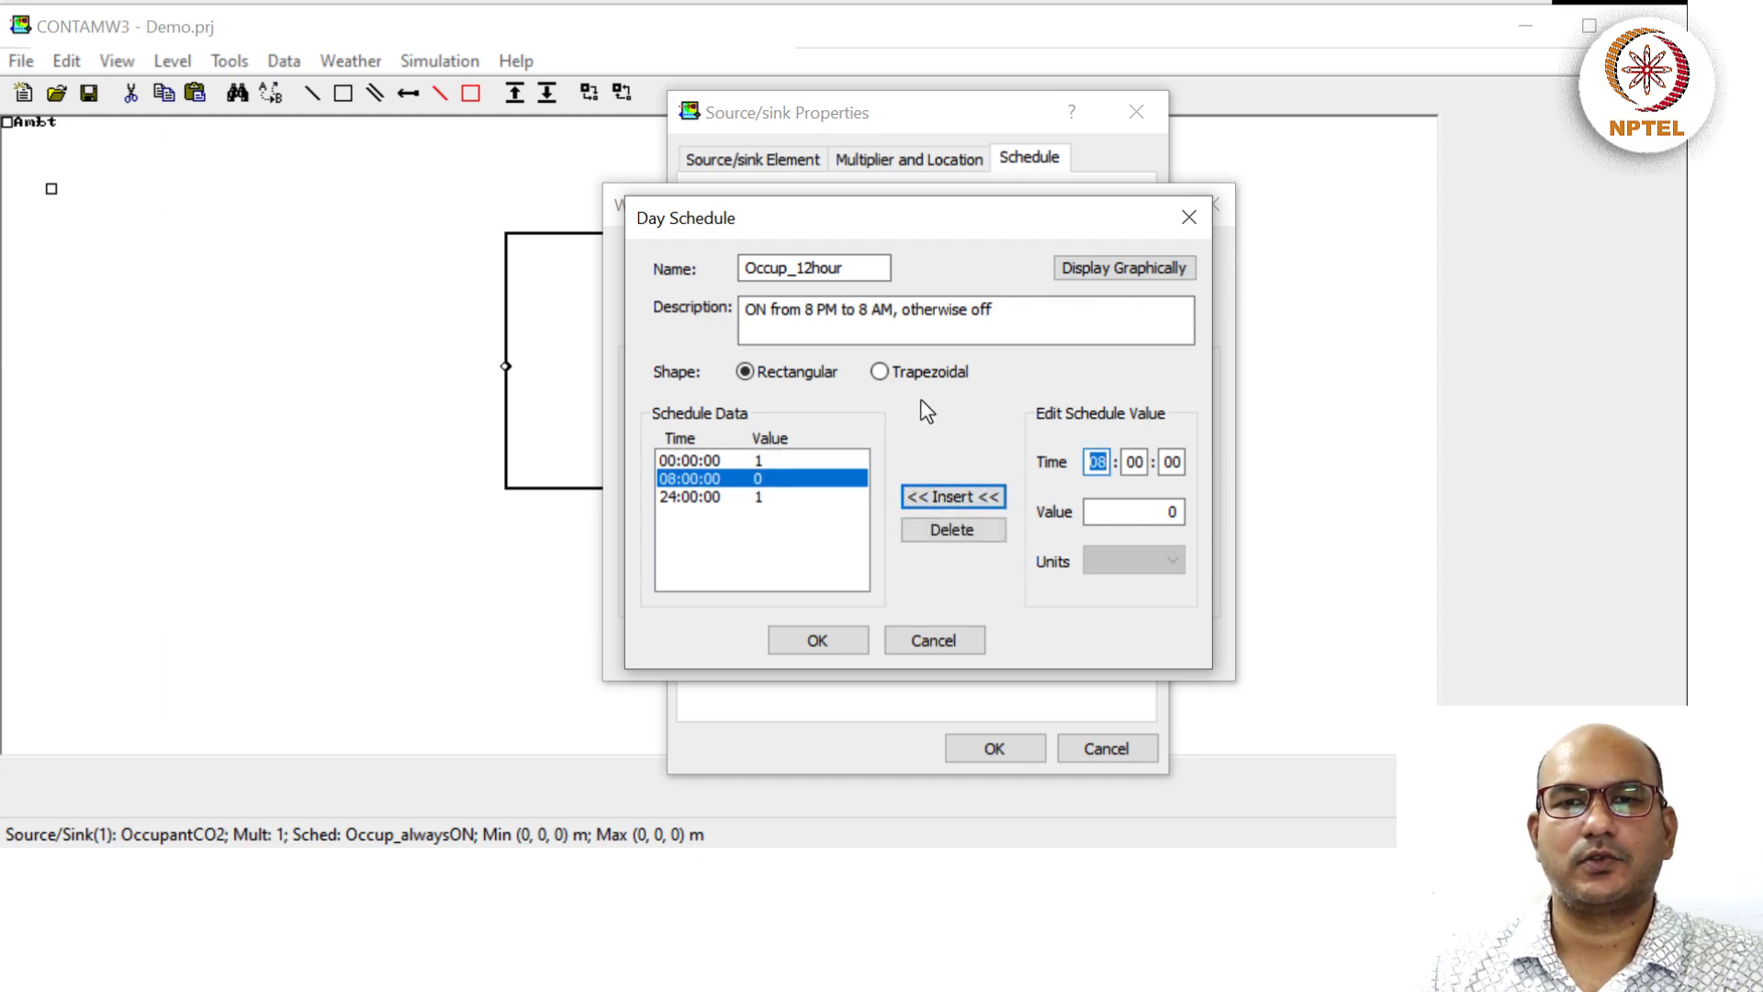
Clear the invalid integer warnings, remove the faulty row, and re-add the 08:00 point at 0.
left_click(1092, 267)
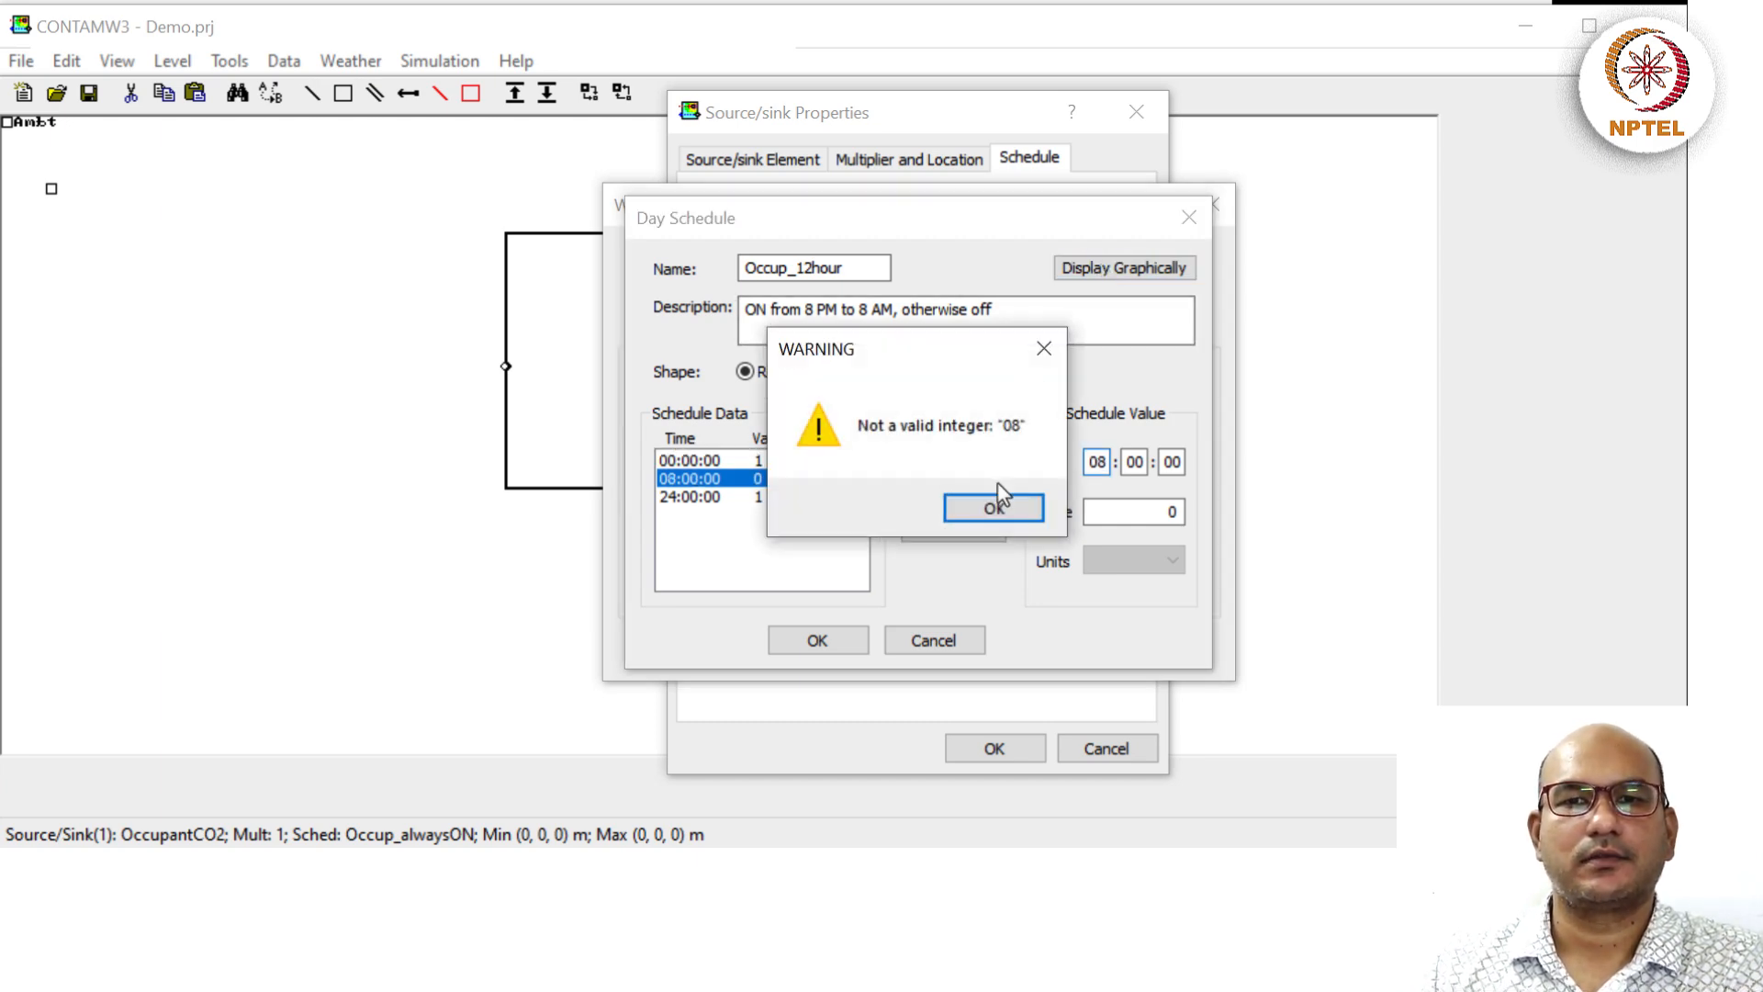
left_click(992, 508)
left_click(1097, 462)
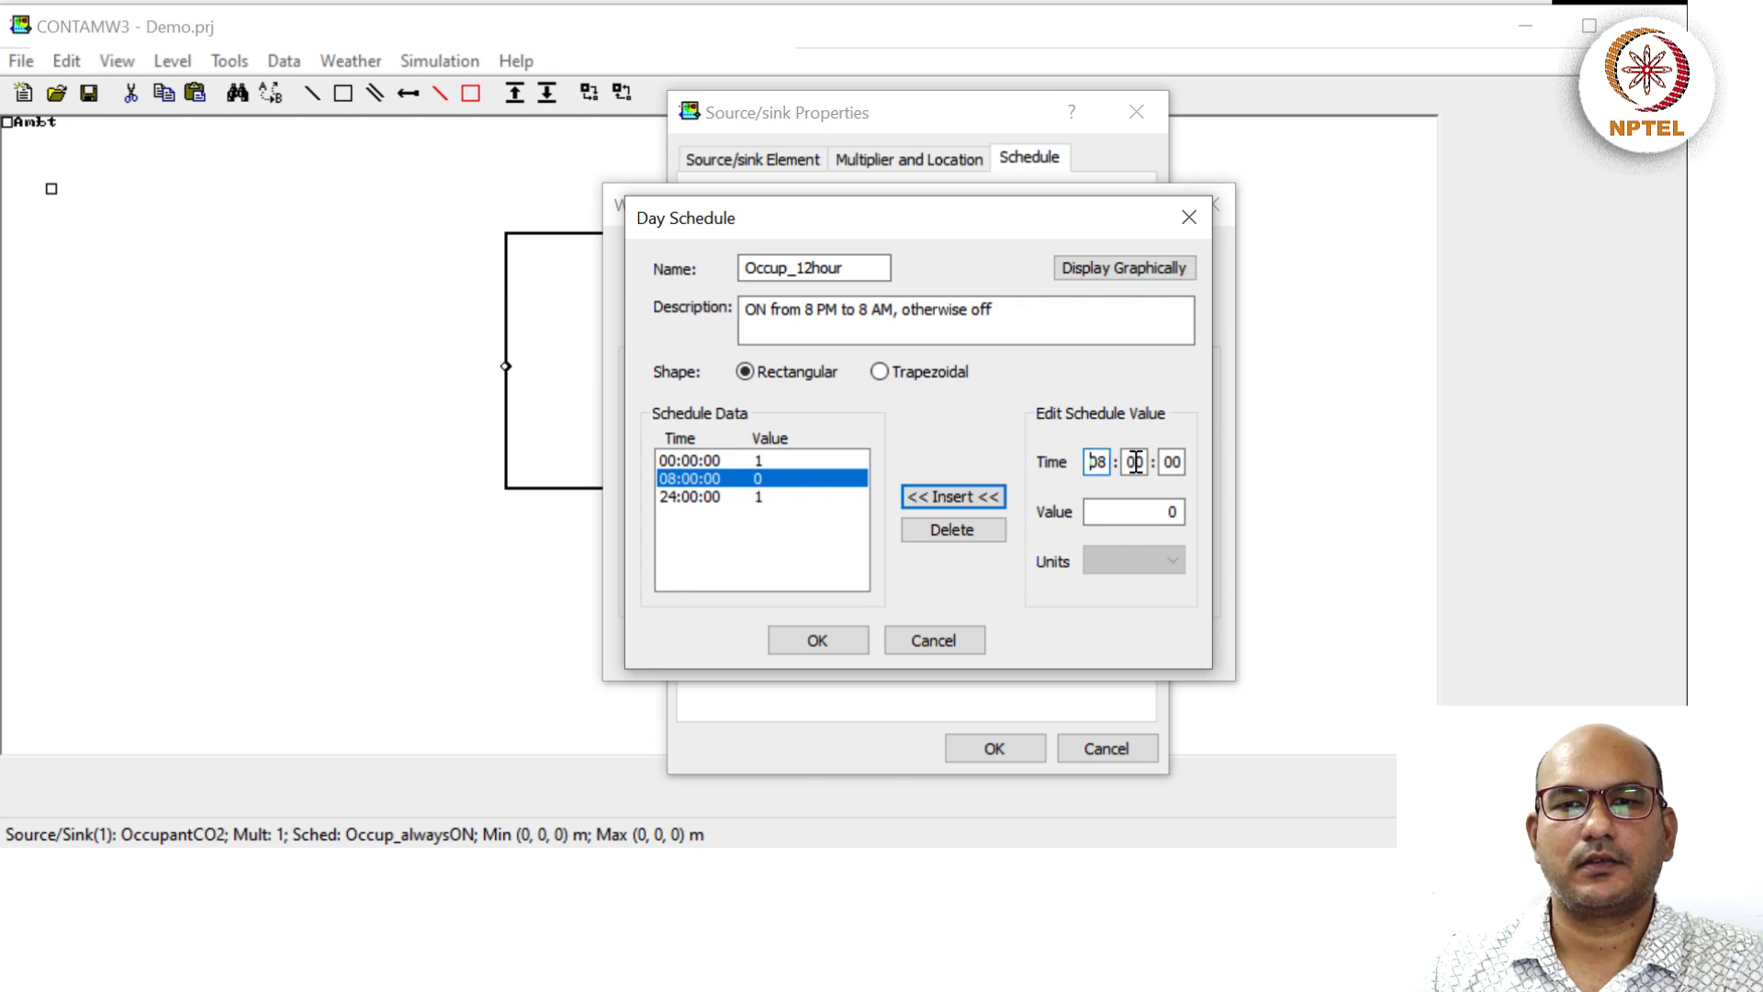
key("BackSpace")
key("BackSpace")
type("8")
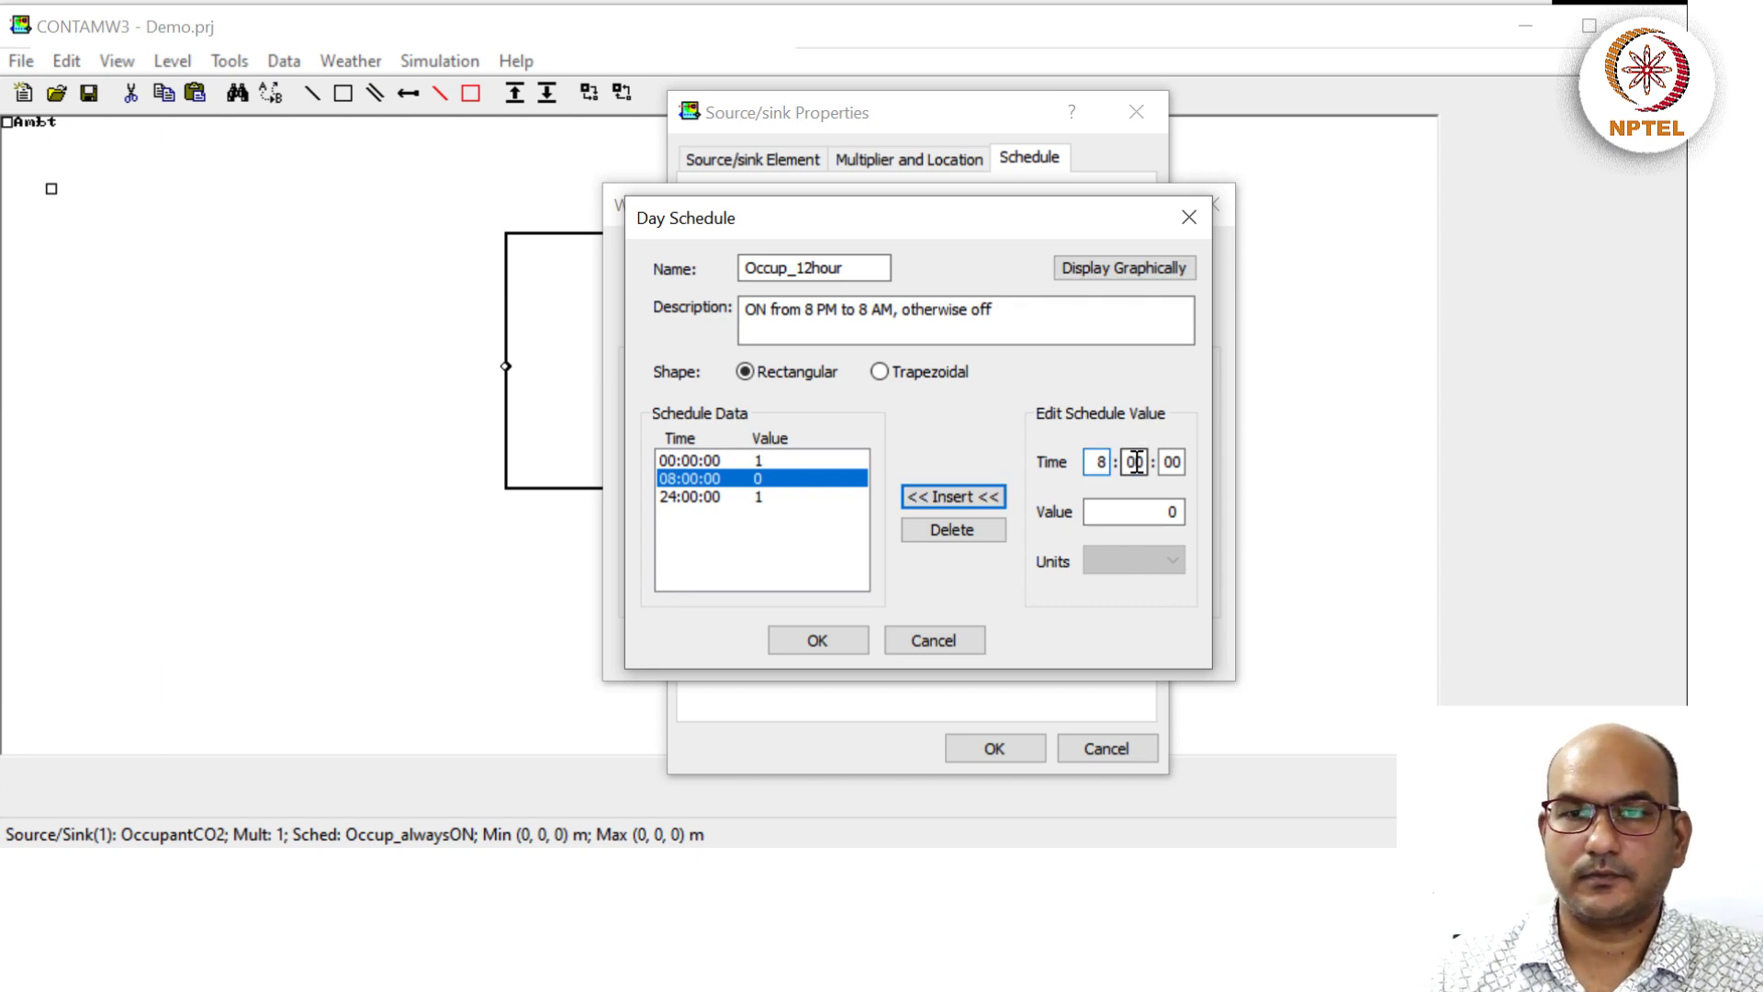
left_click(960, 498)
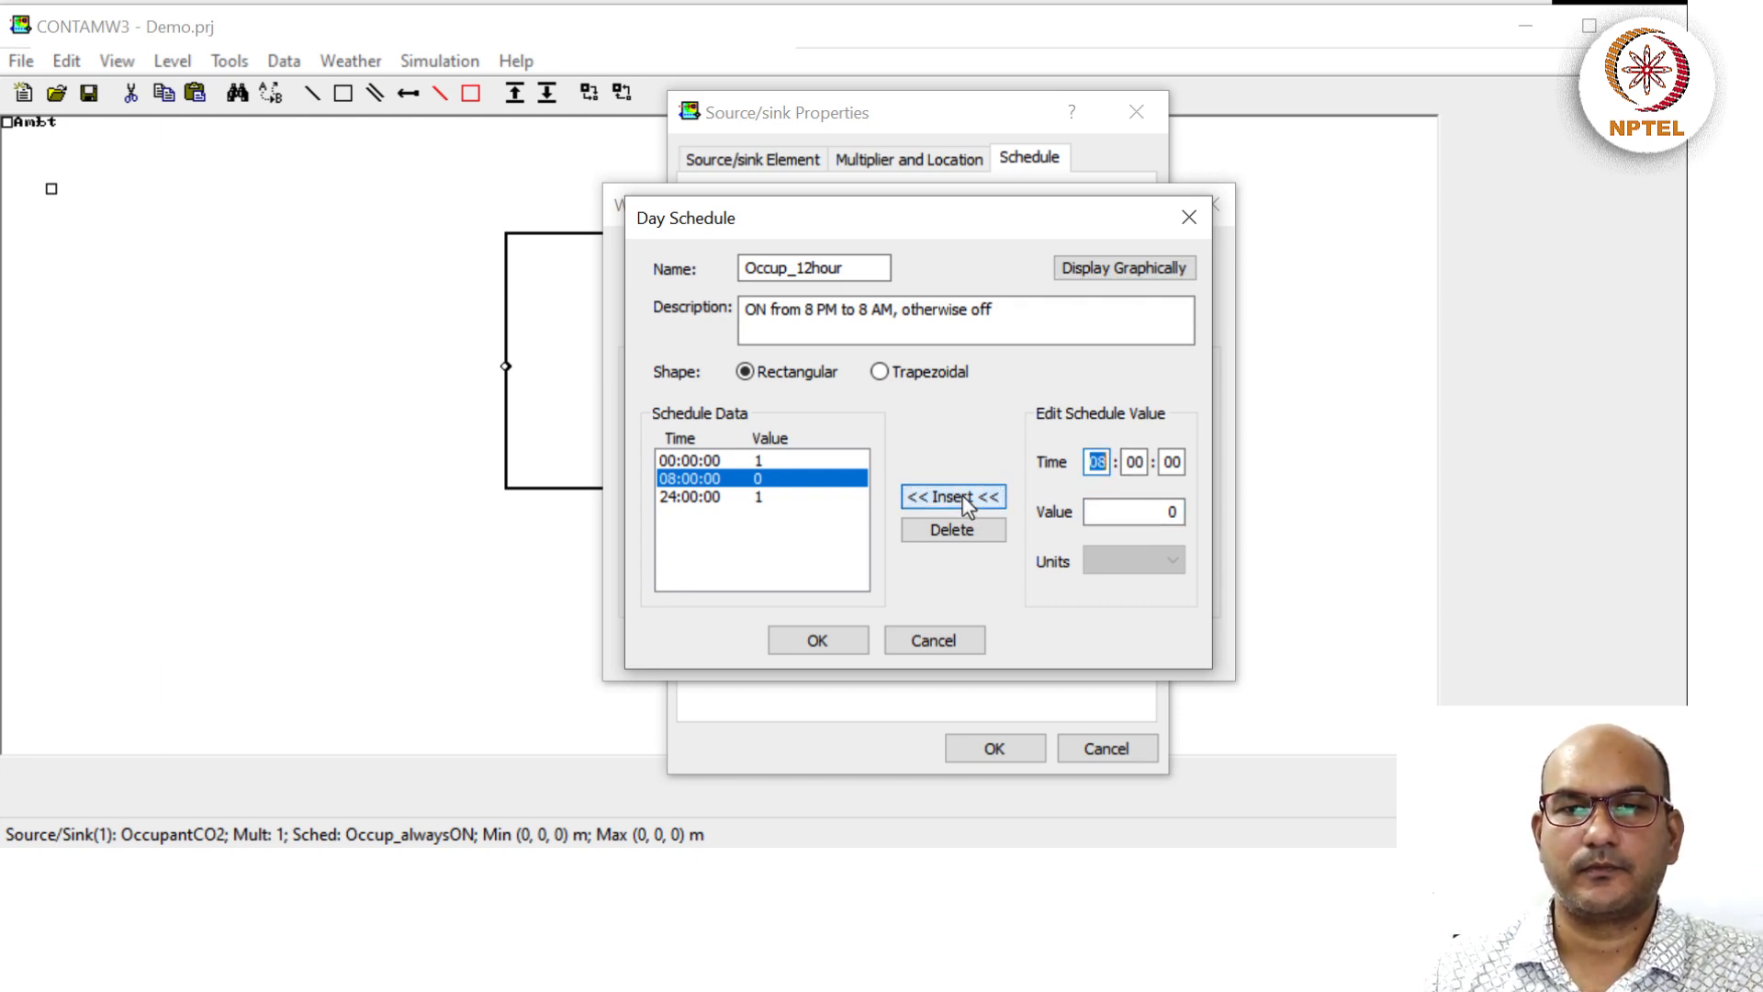
left_click(1155, 266)
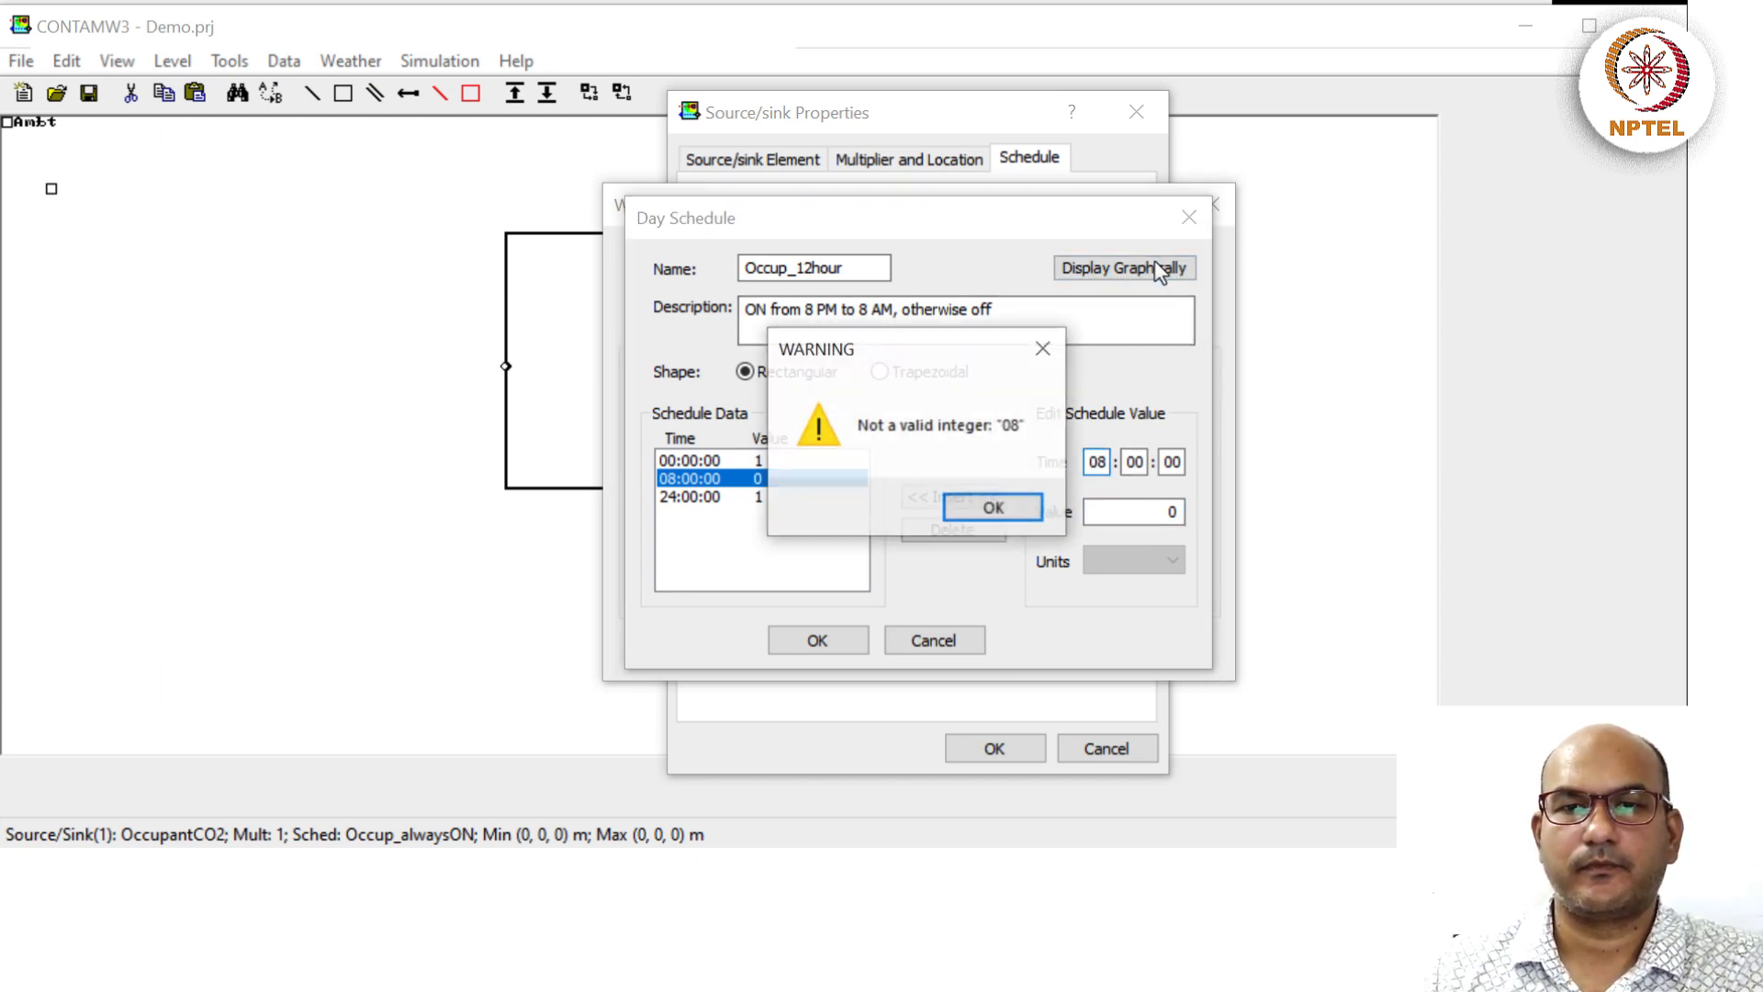
left_click(1001, 510)
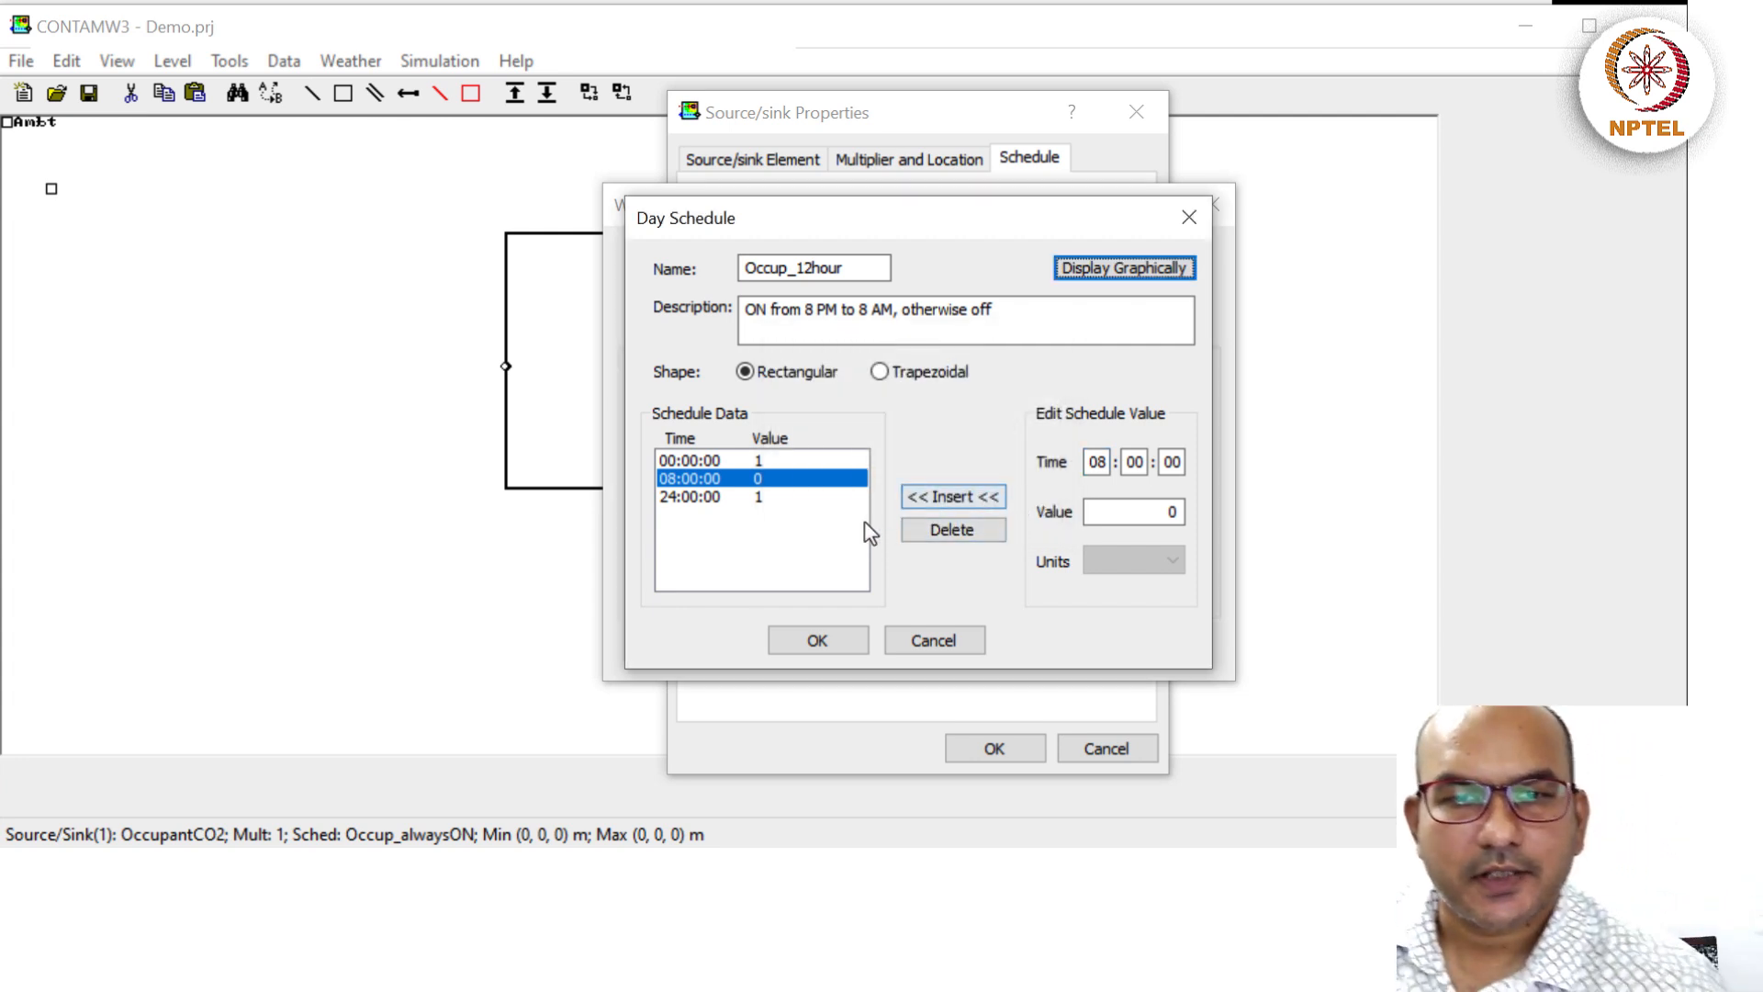
left_click(942, 522)
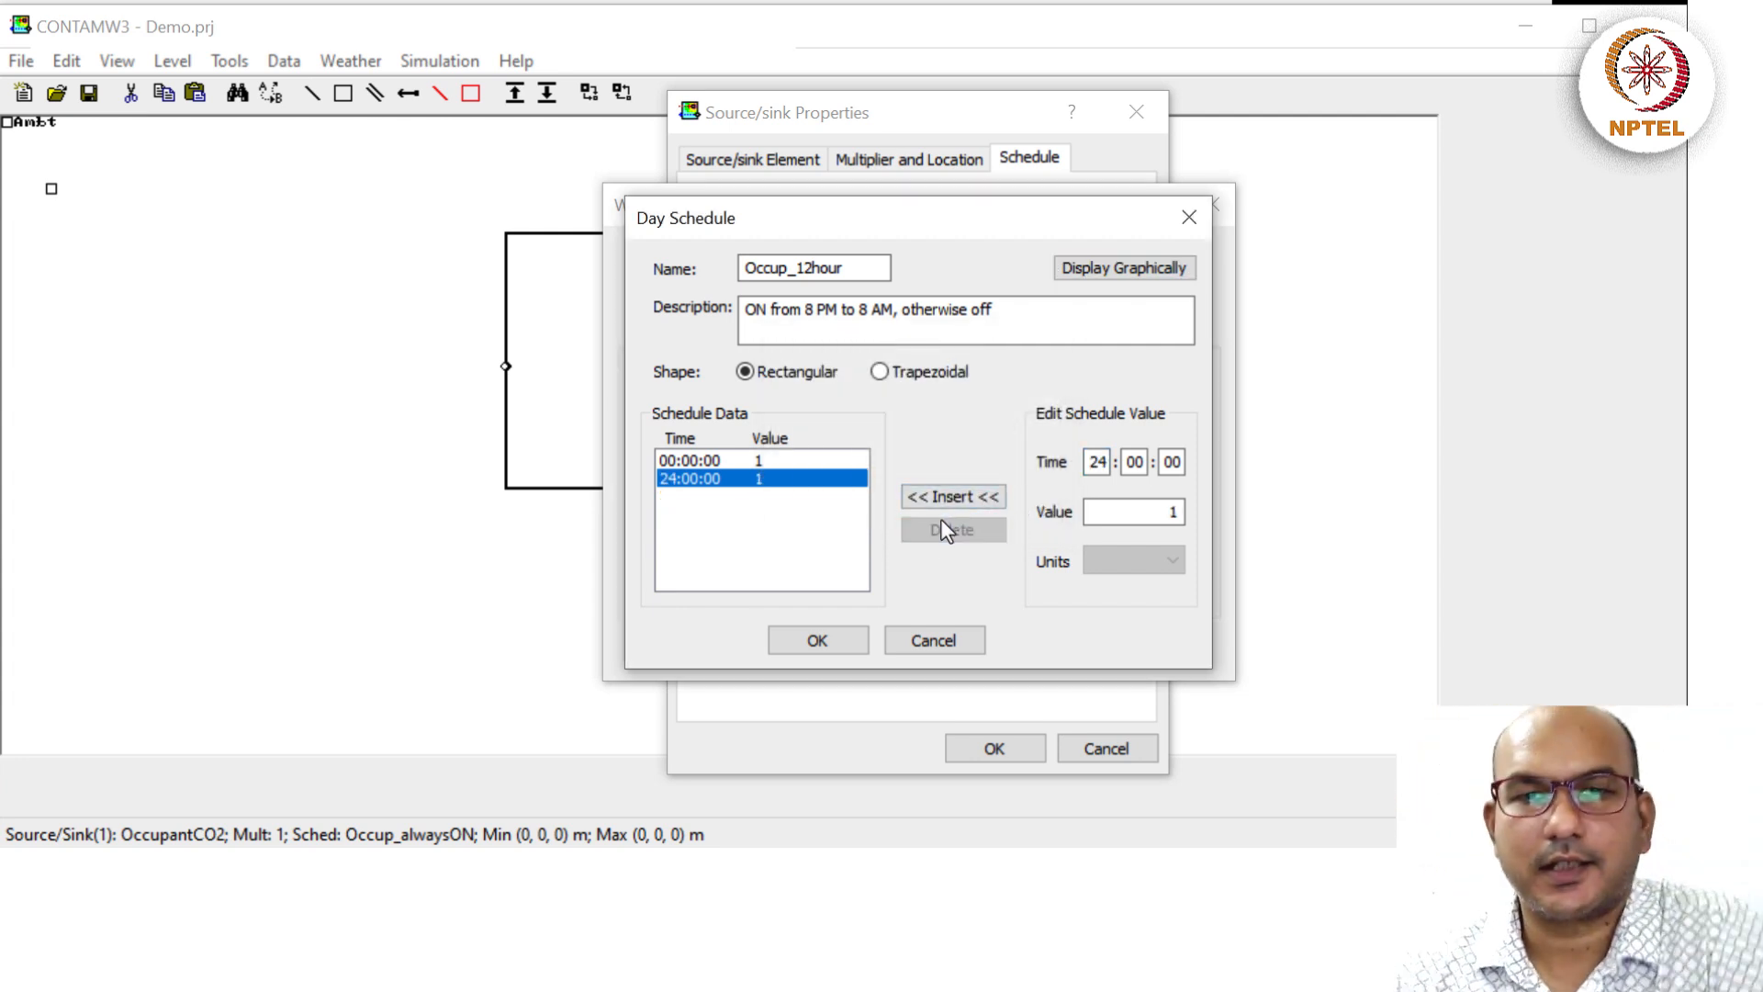
double_click(1097, 461)
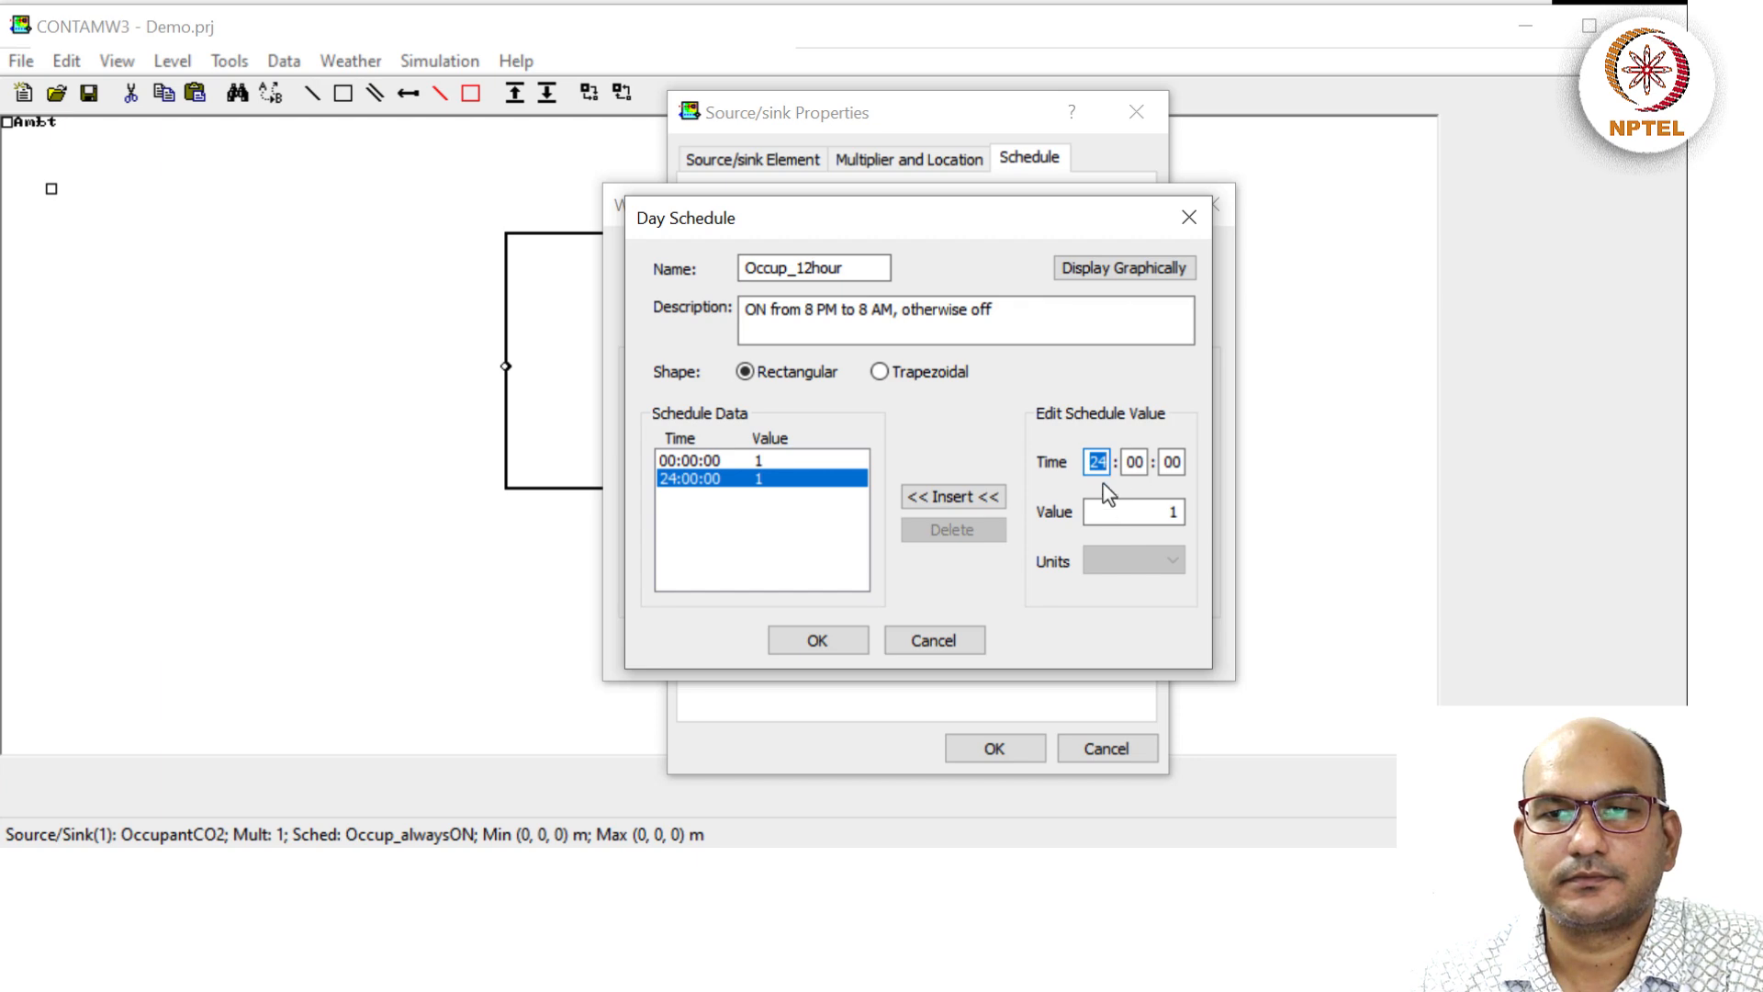
left_click(1139, 466)
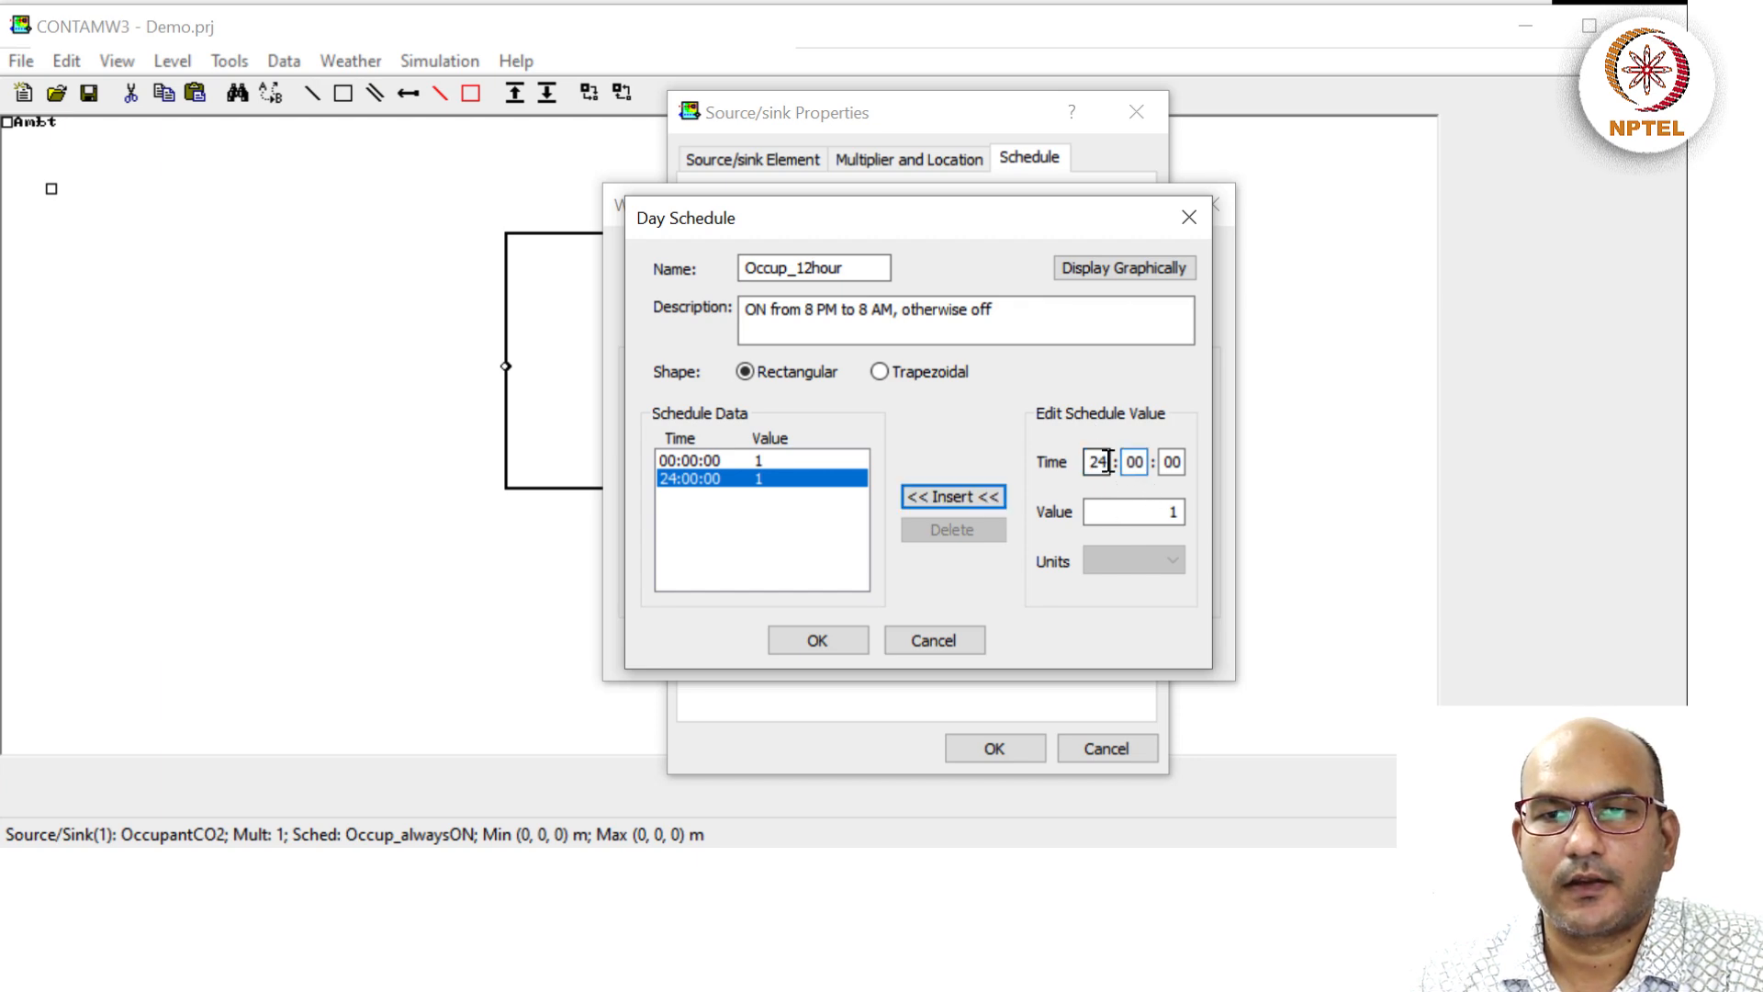
left_click(1107, 462)
key("BackSpace")
key("BackSpace")
type("8")
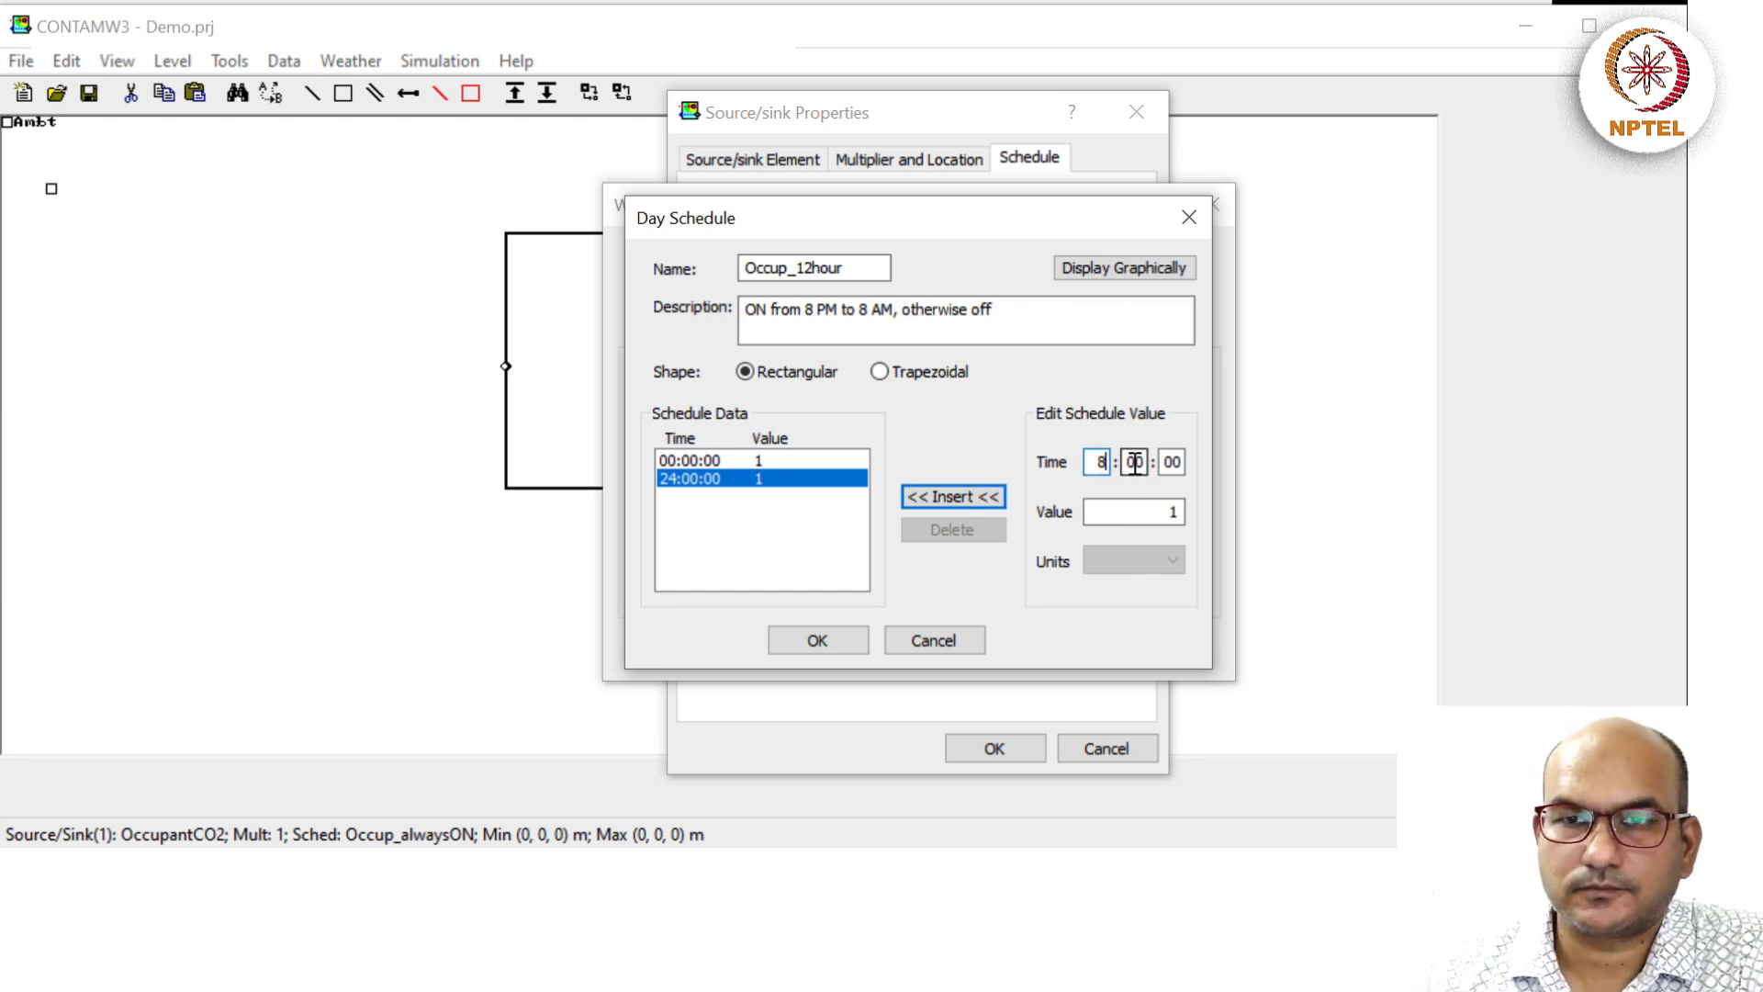
double_click(1164, 512)
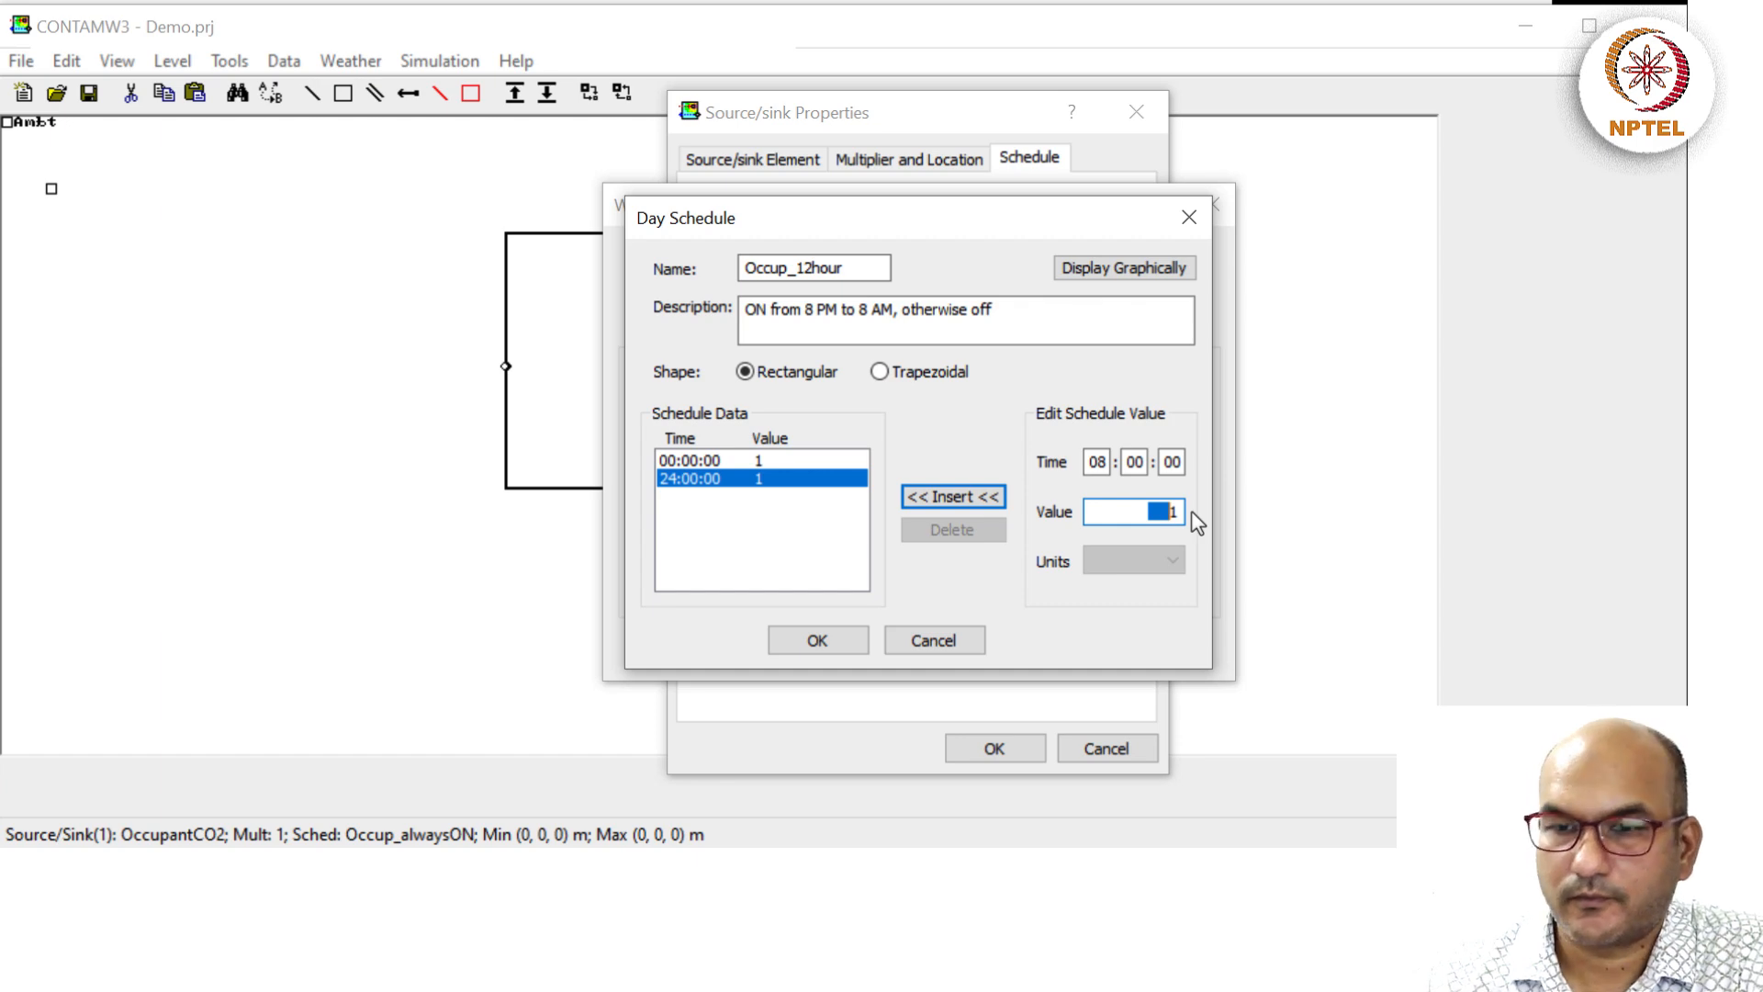
type("0")
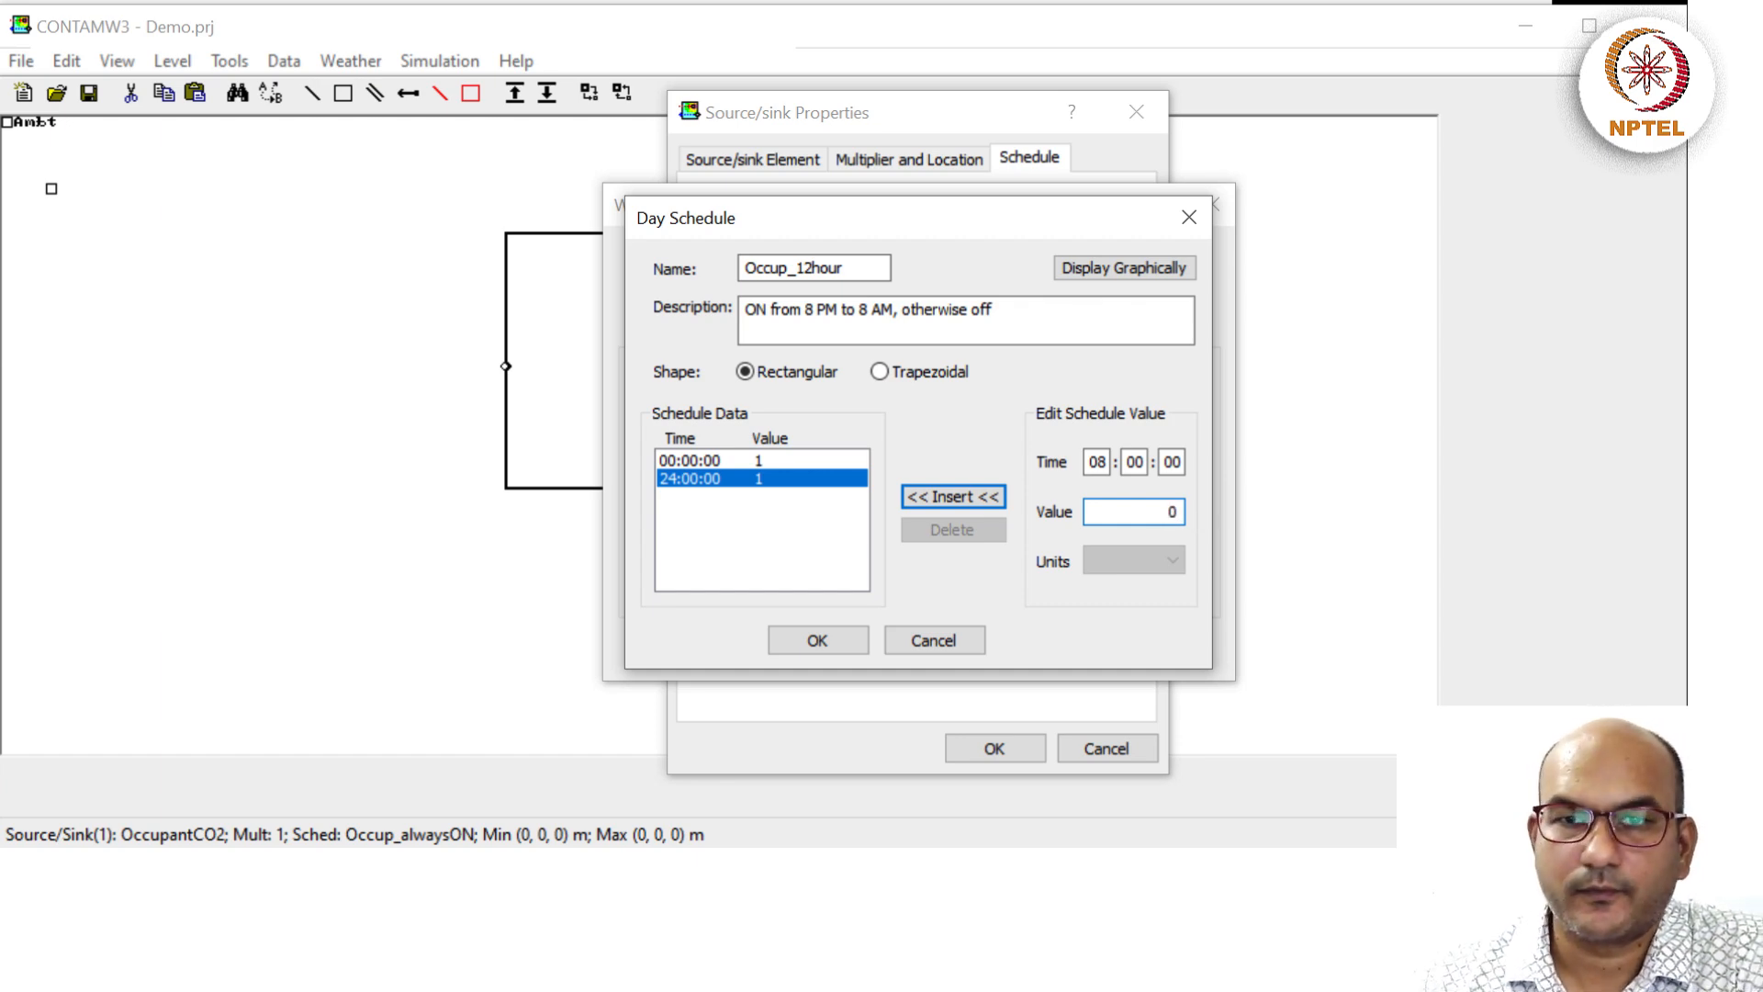
left_click(952, 497)
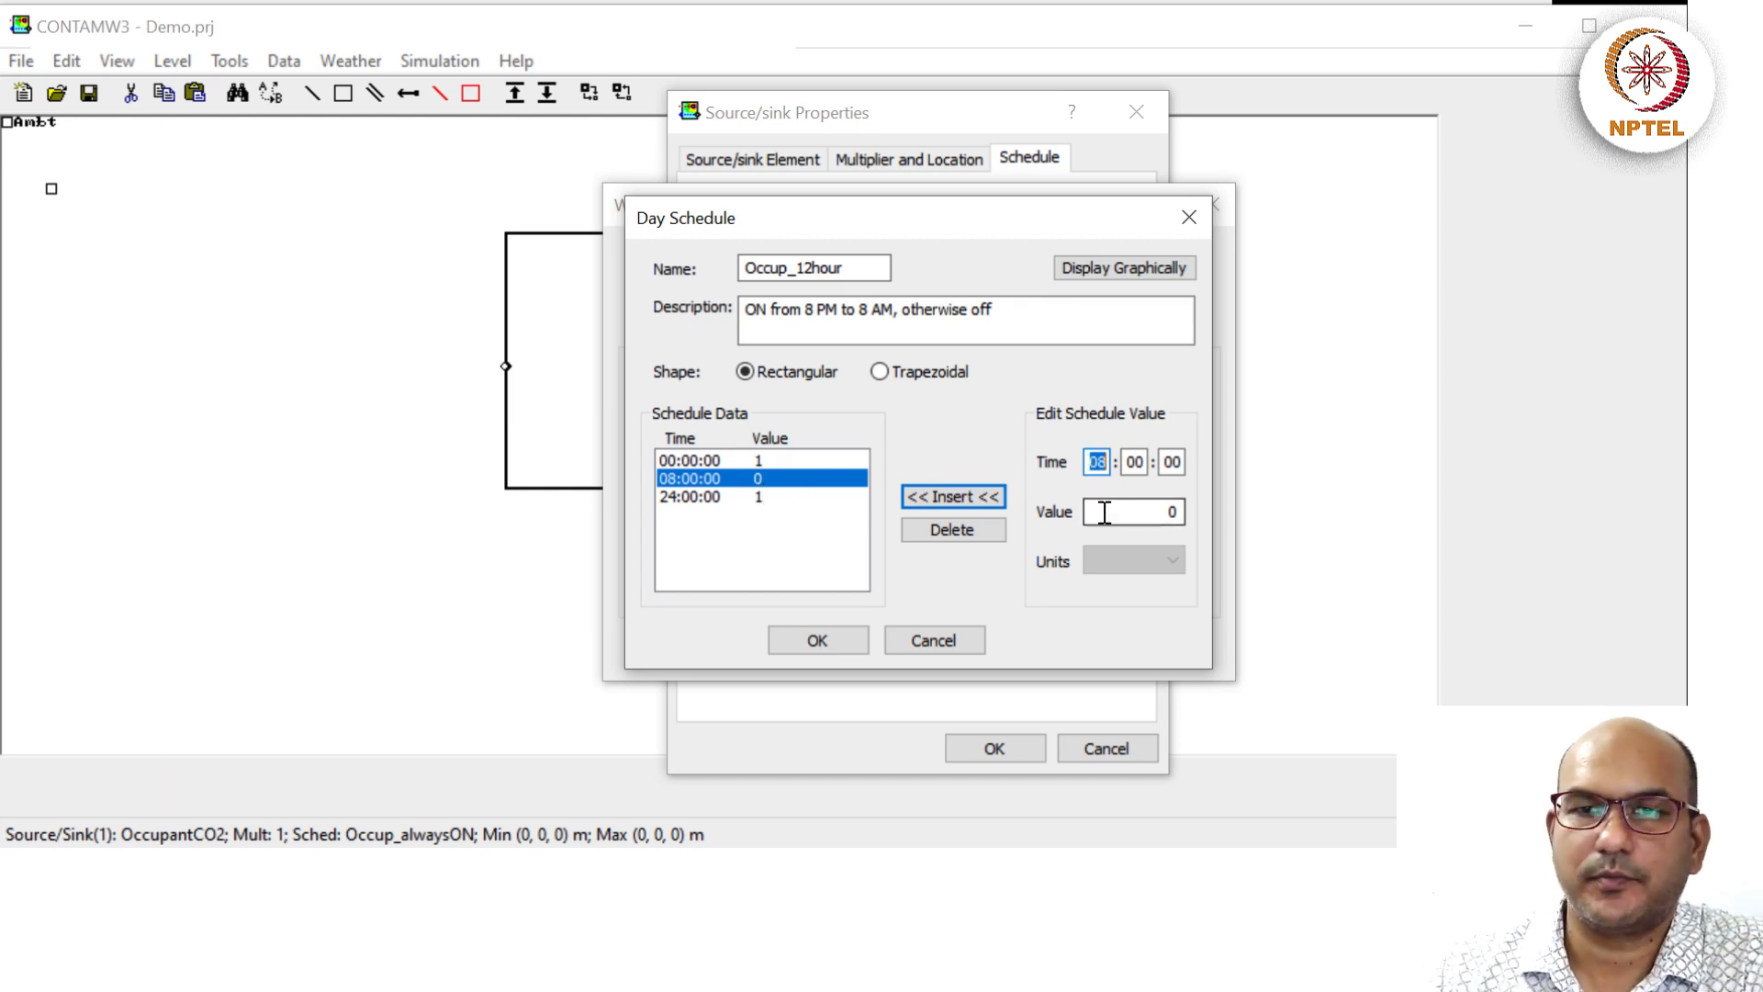
Add a 20:00 point with value 1 so occupancy resumes in the evening.
type("20")
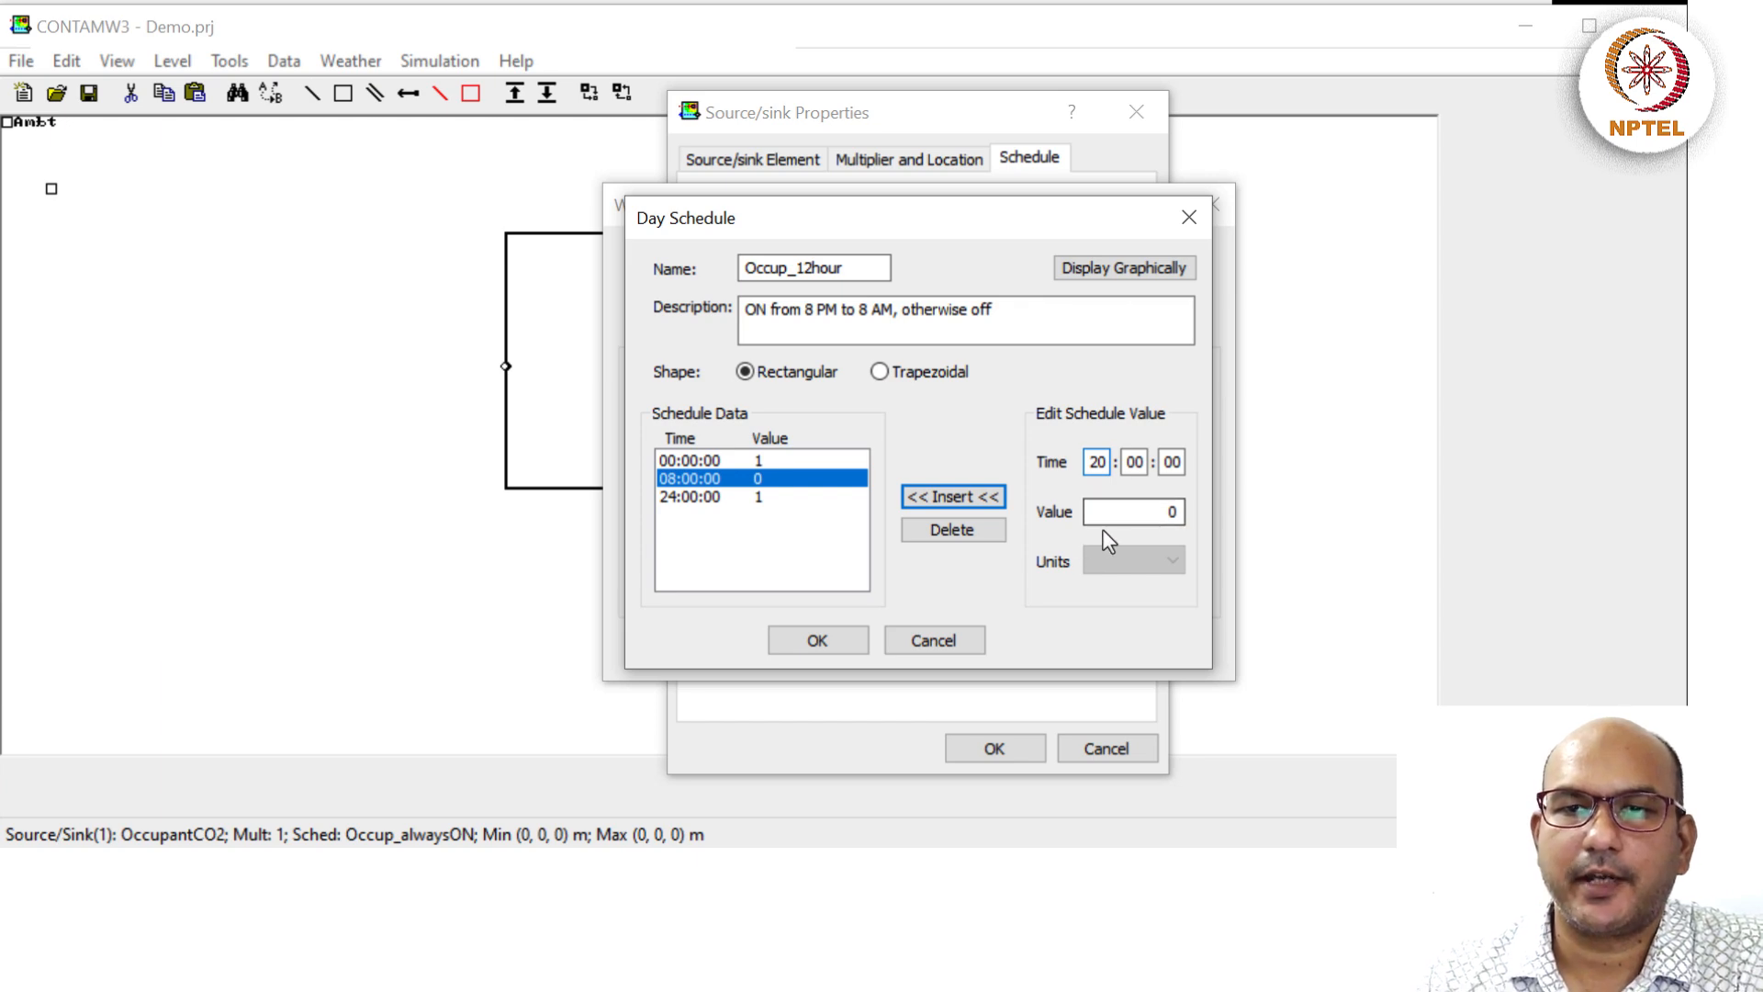
double_click(1166, 507)
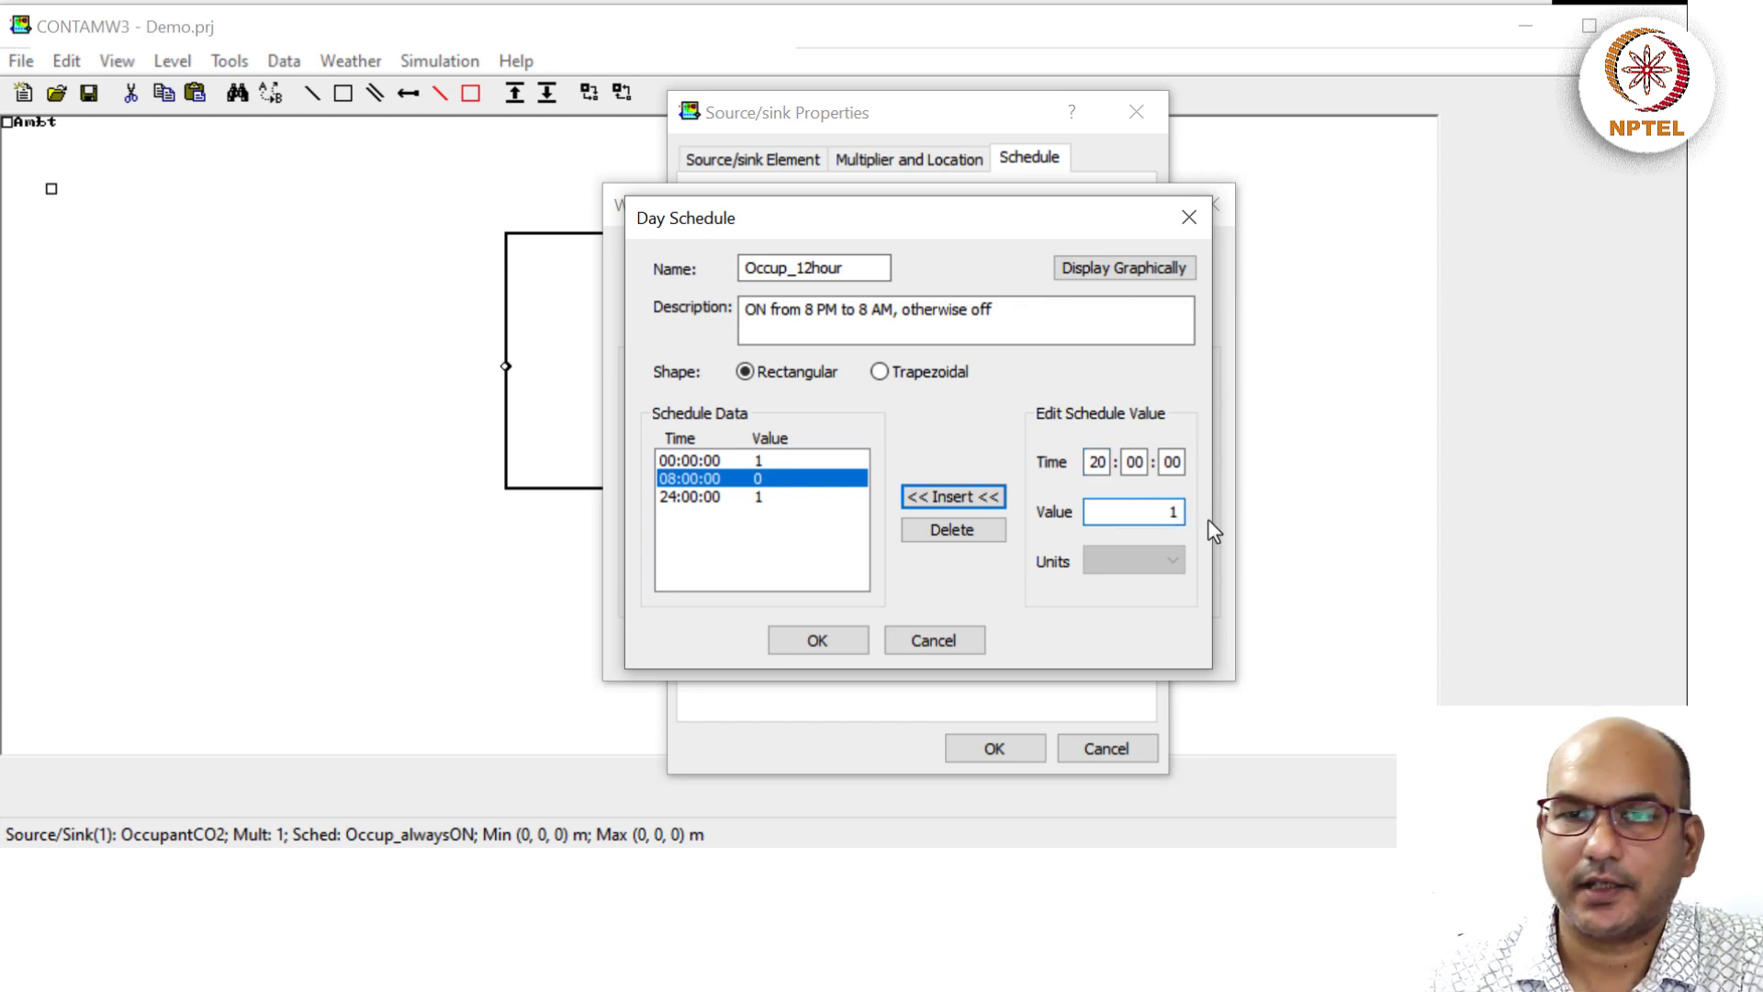
type("1")
left_click(962, 497)
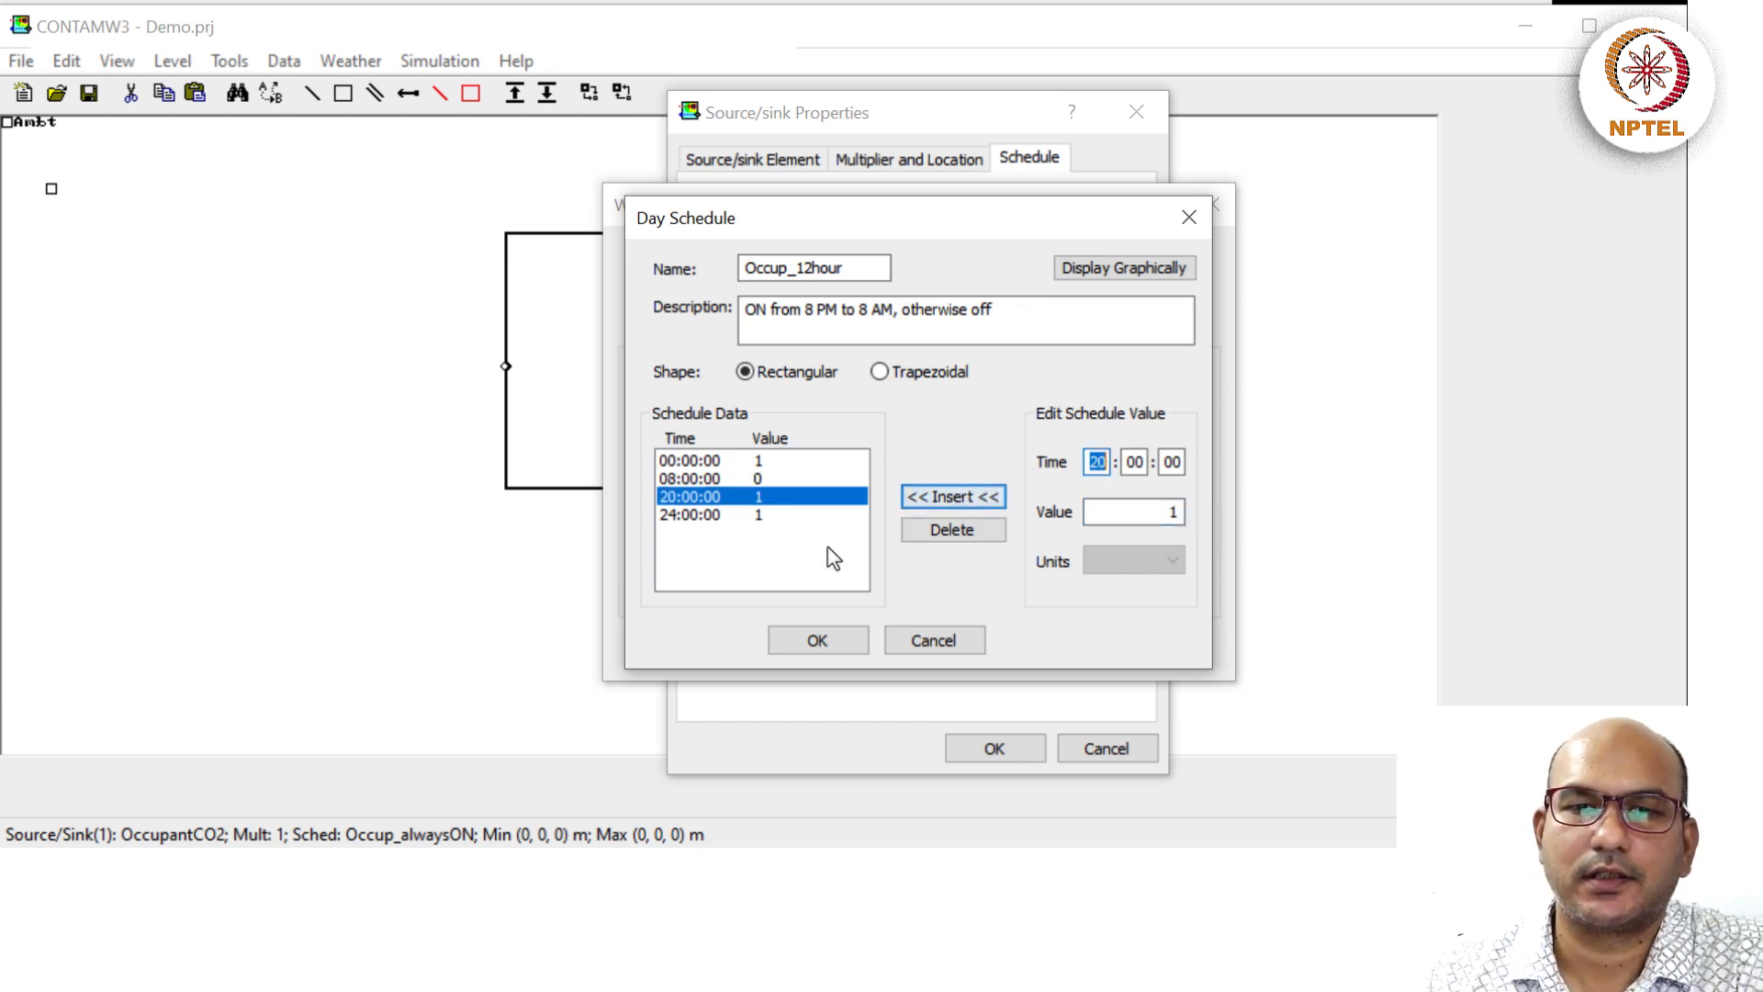
Graph Occup_12hour to confirm it is off 08:00–20:00 and on otherwise, then close the graph.
left_click(1063, 270)
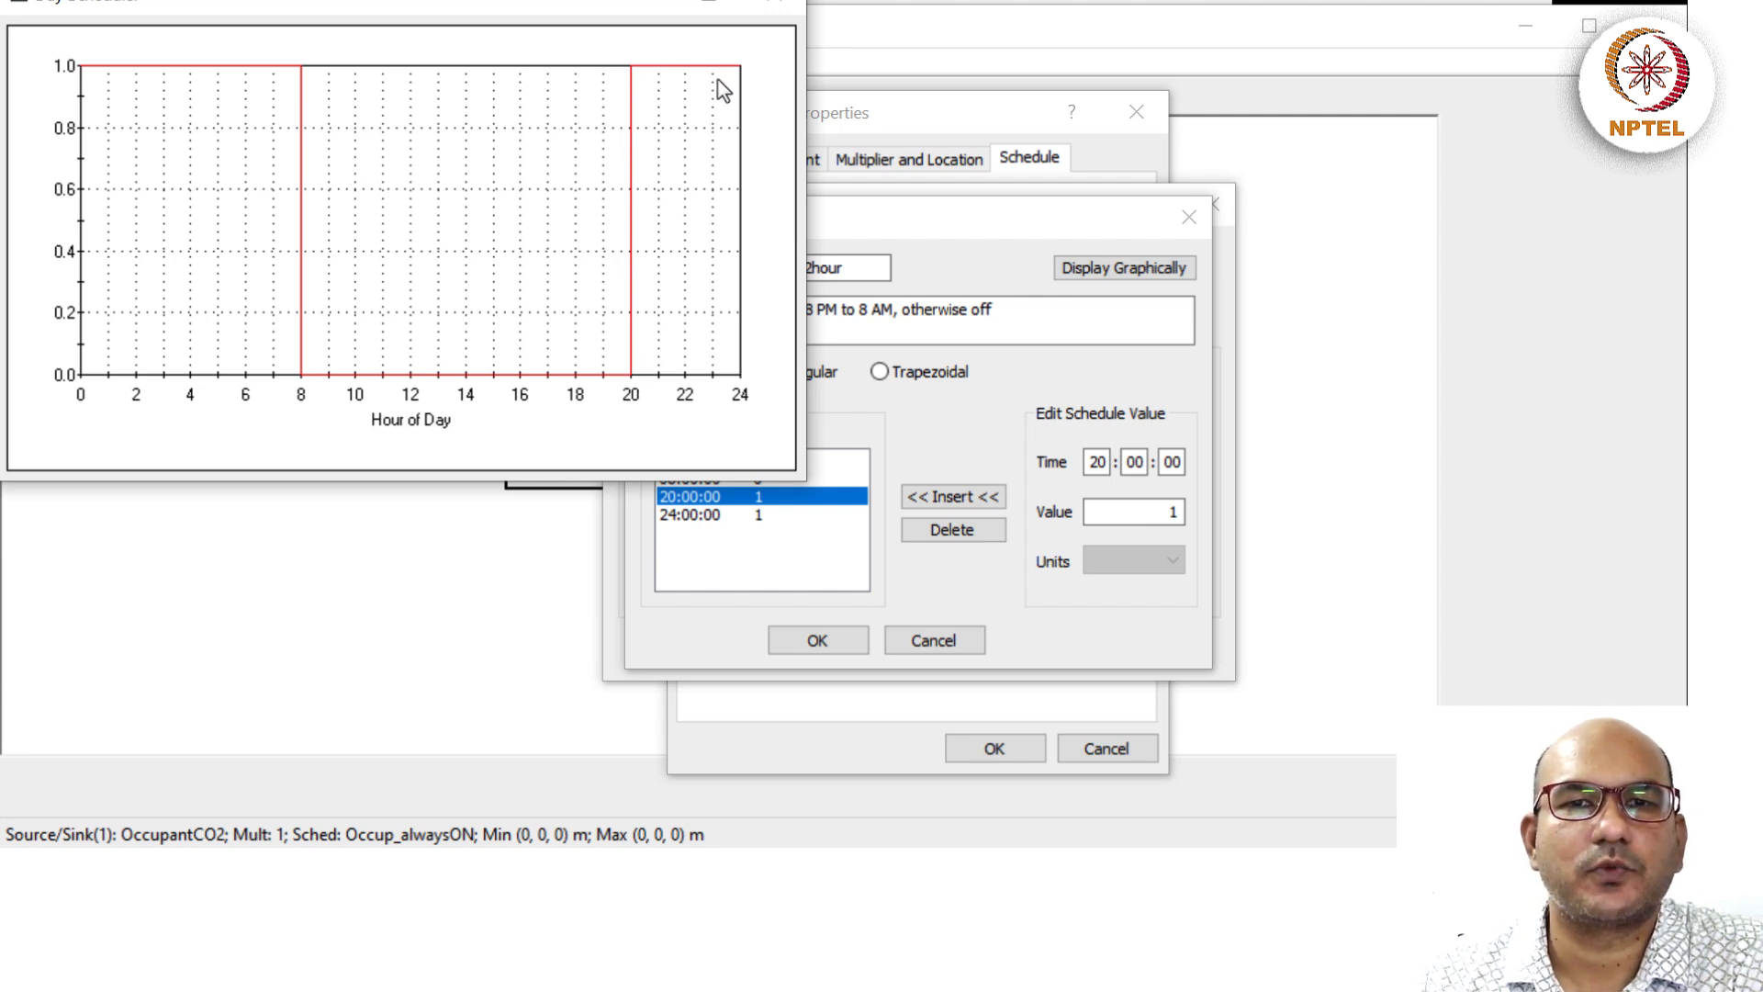
left_click(768, 3)
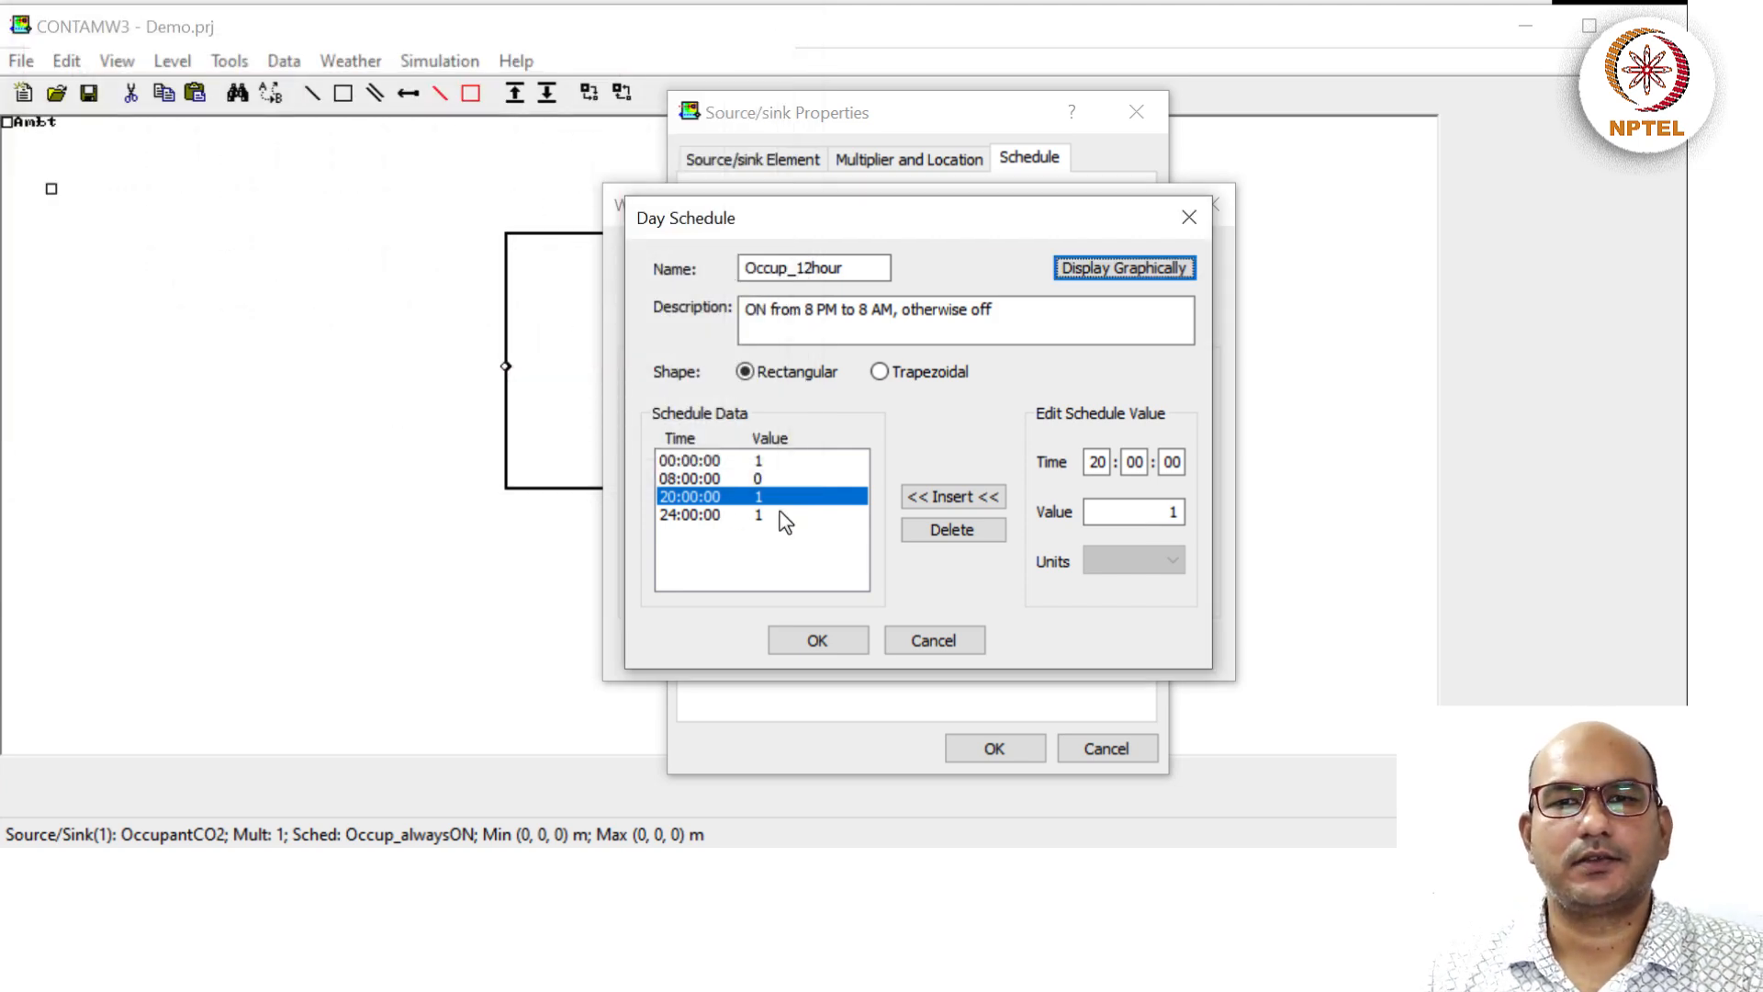
Confirm the Occup_12hour day schedule, then assign it to all twelve days of Occup_12hours and save.
left_click(818, 640)
left_click(826, 254)
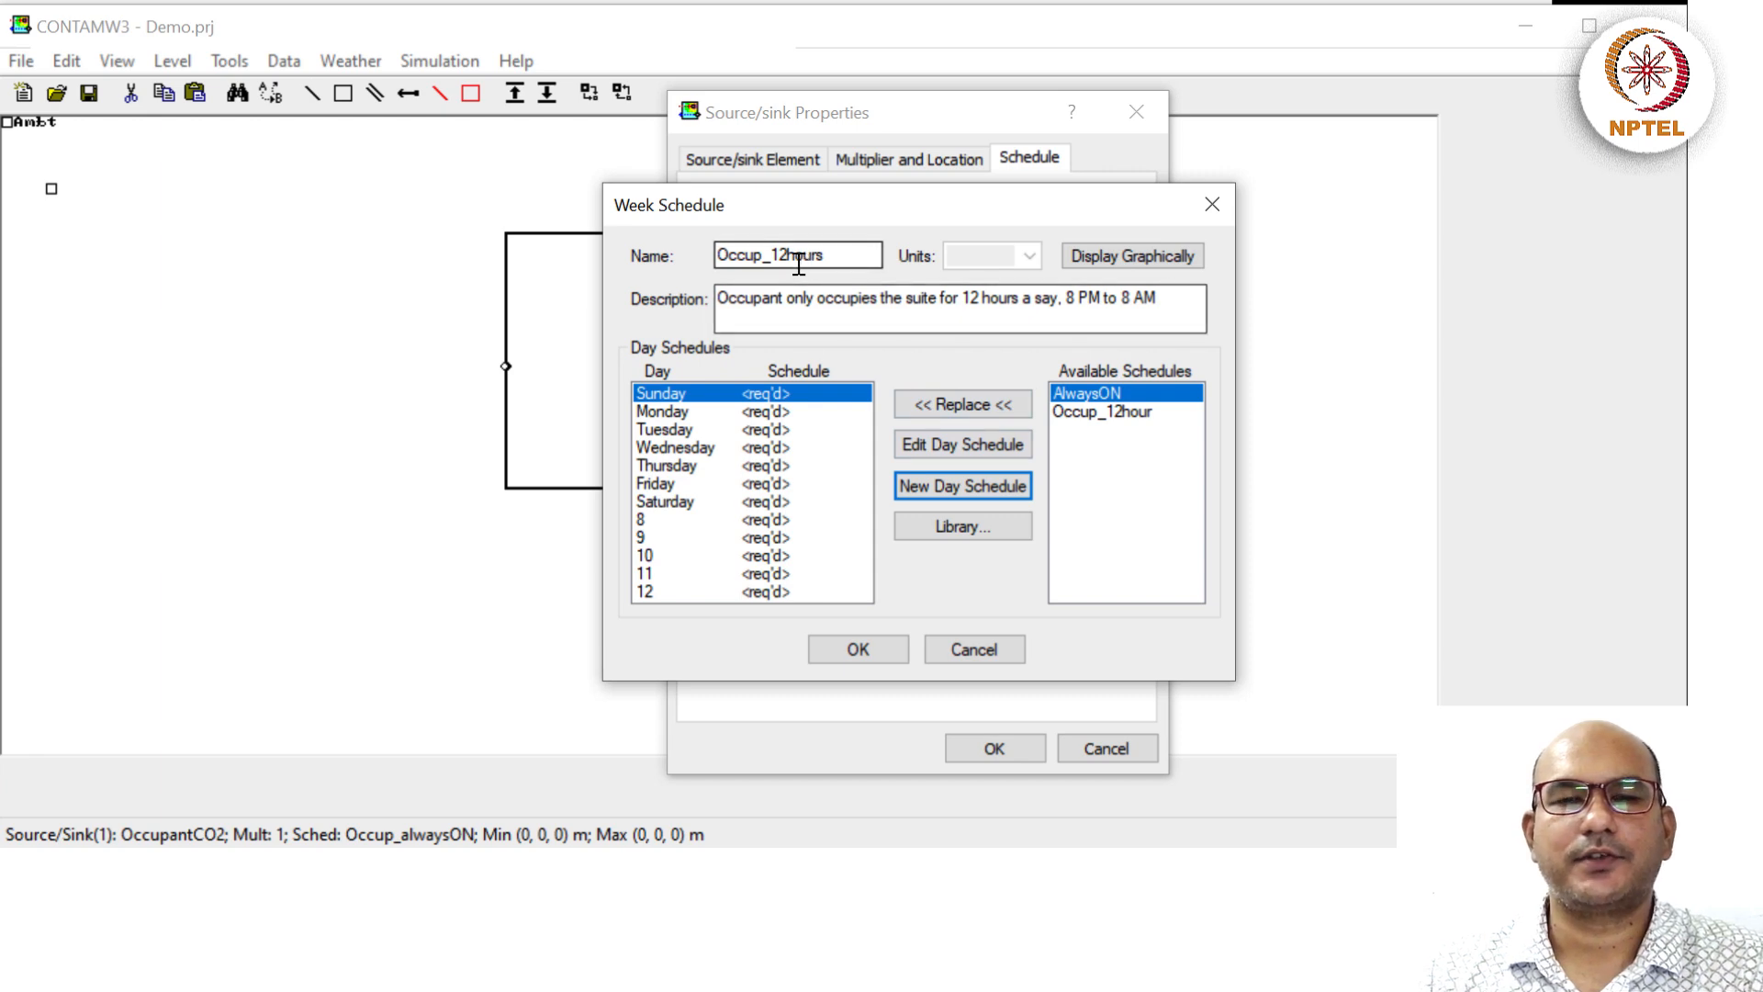
left_click(1113, 413)
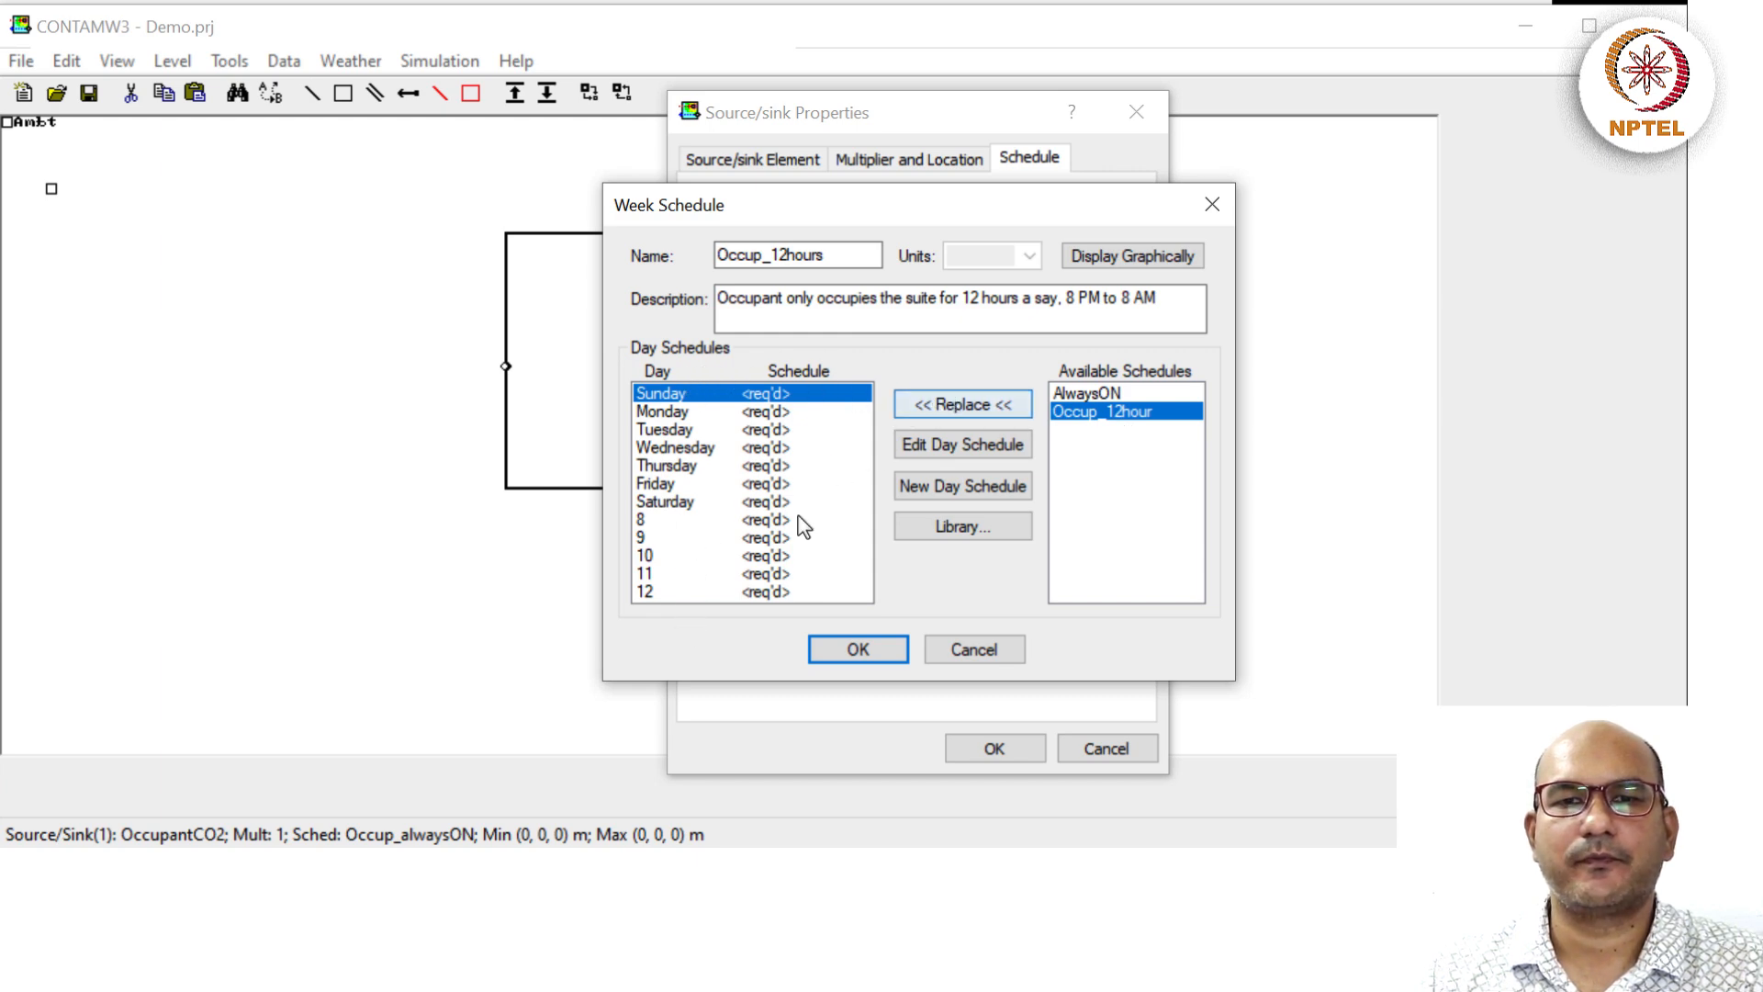
left_click(738, 589, "shift")
left_click(960, 404)
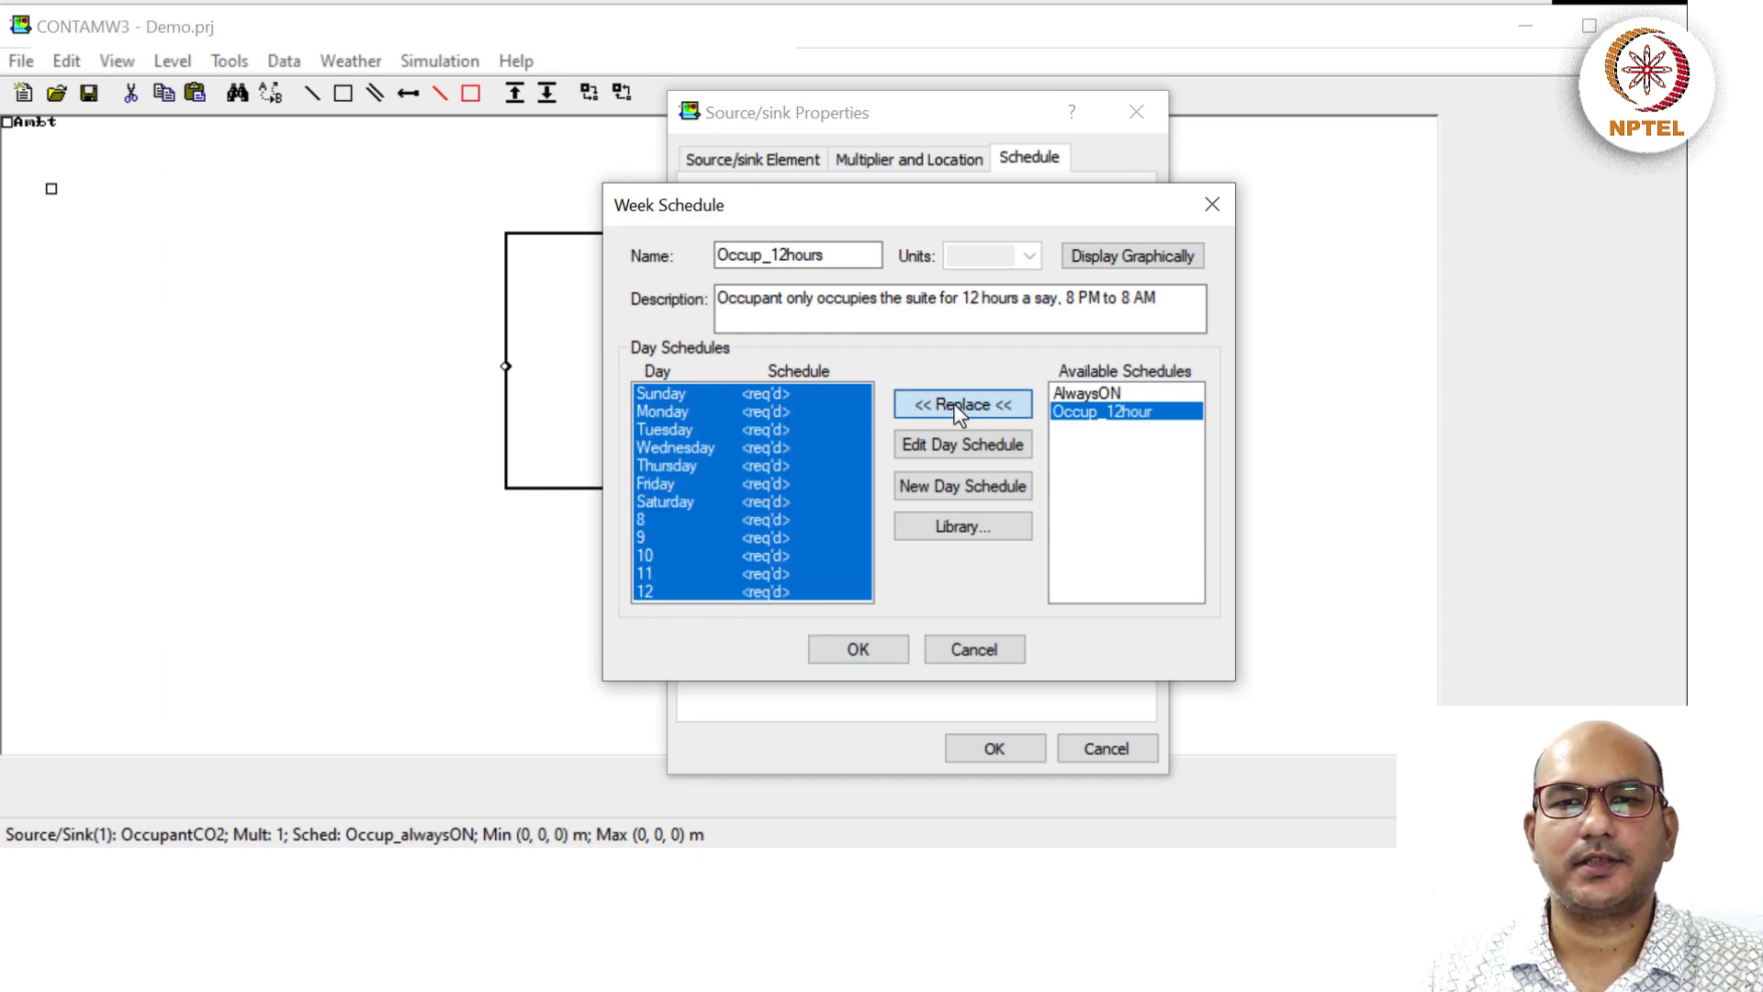
left_click(1148, 583)
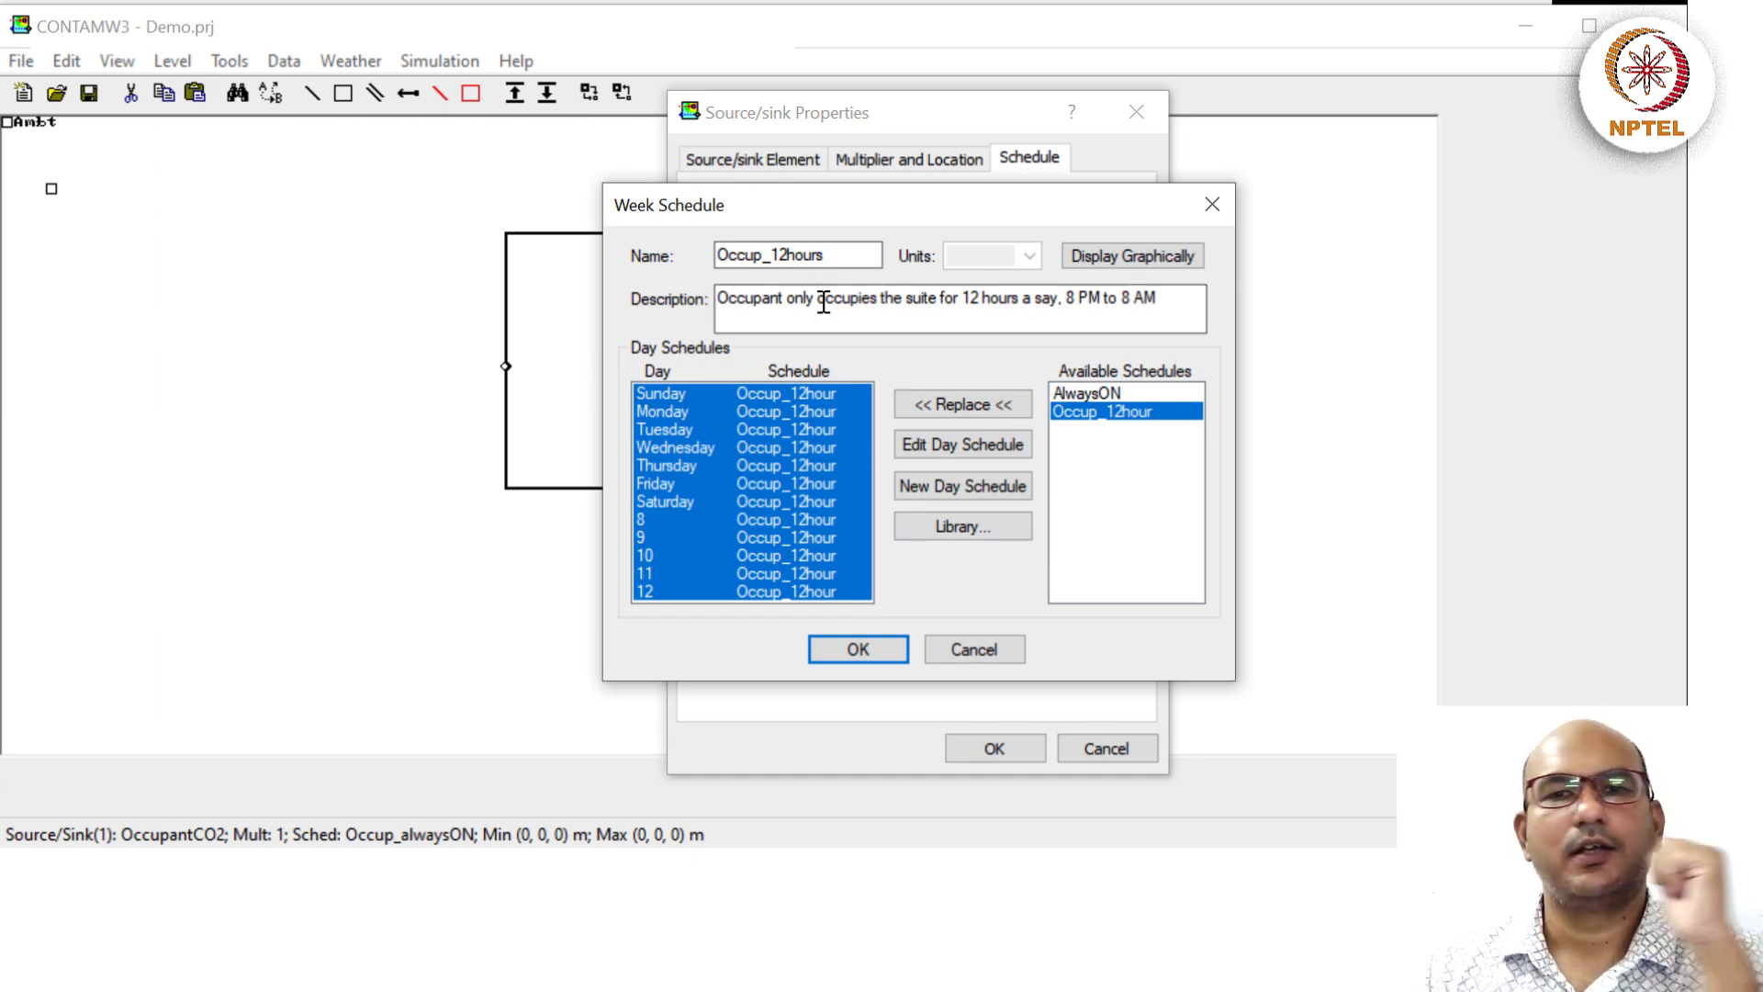
left_click(858, 649)
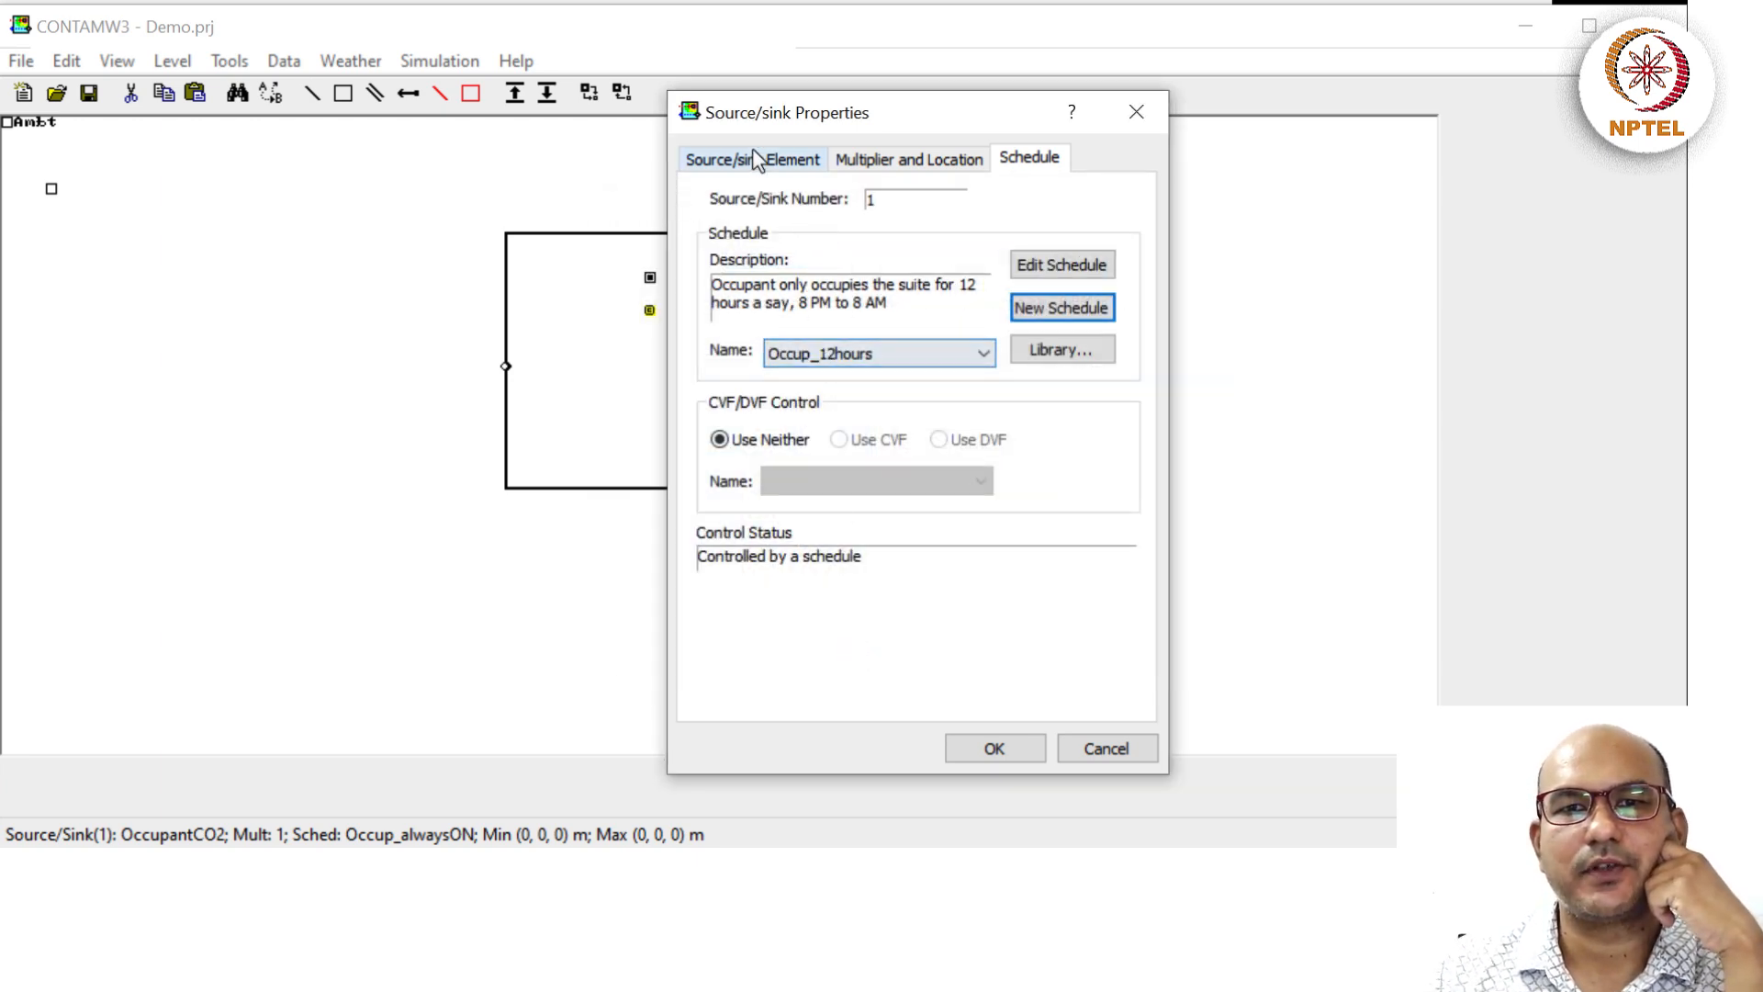
Set the OccupantCO2 source/sink schedule to Occup_12hours instead of Occup_alwaysON and confirm.
left_click(887, 356)
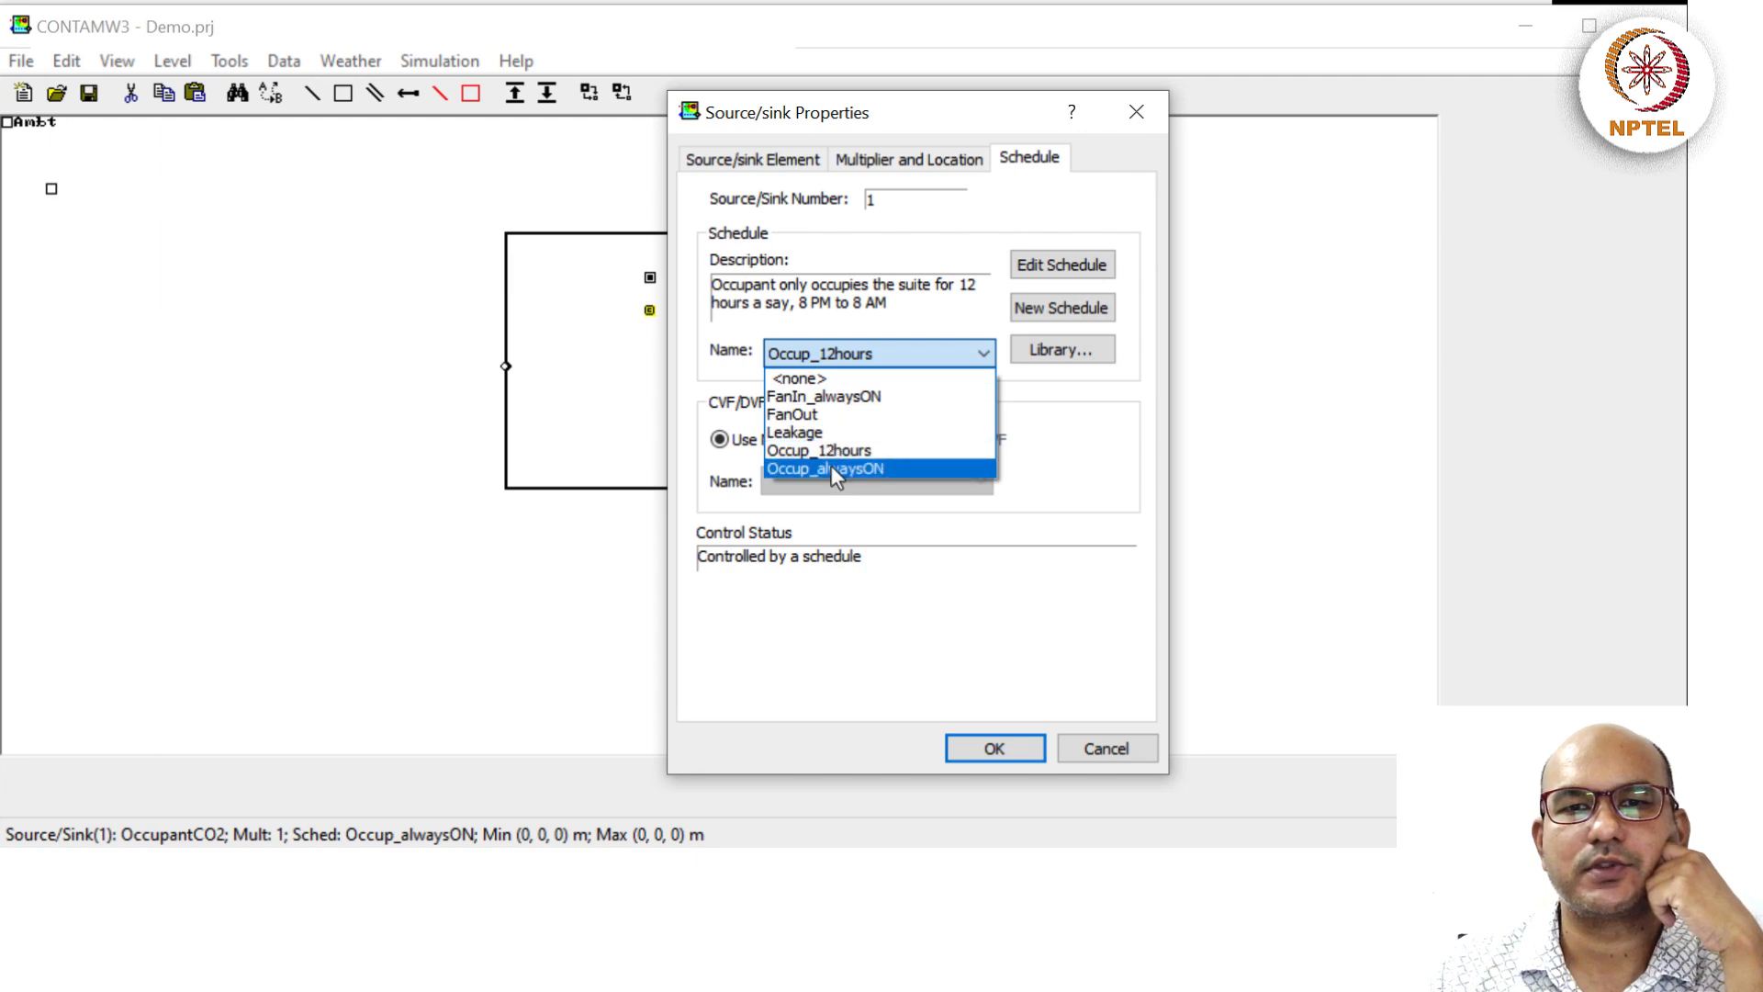
left_click(862, 470)
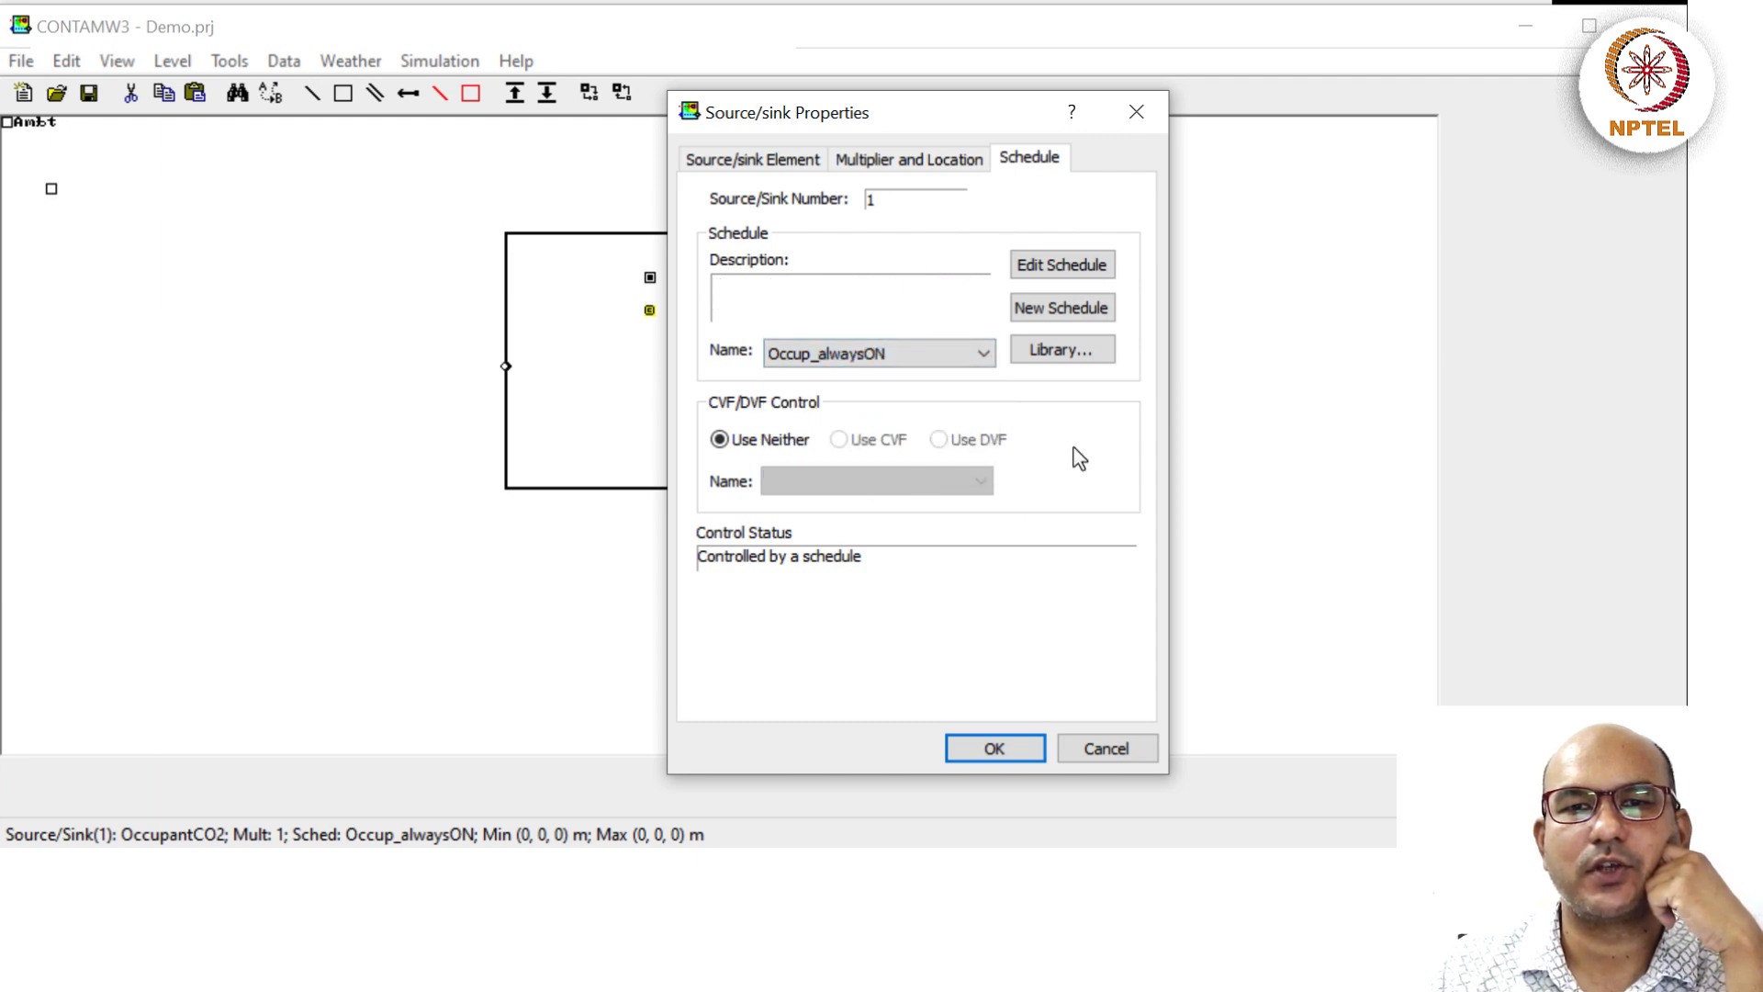
left_click(874, 356)
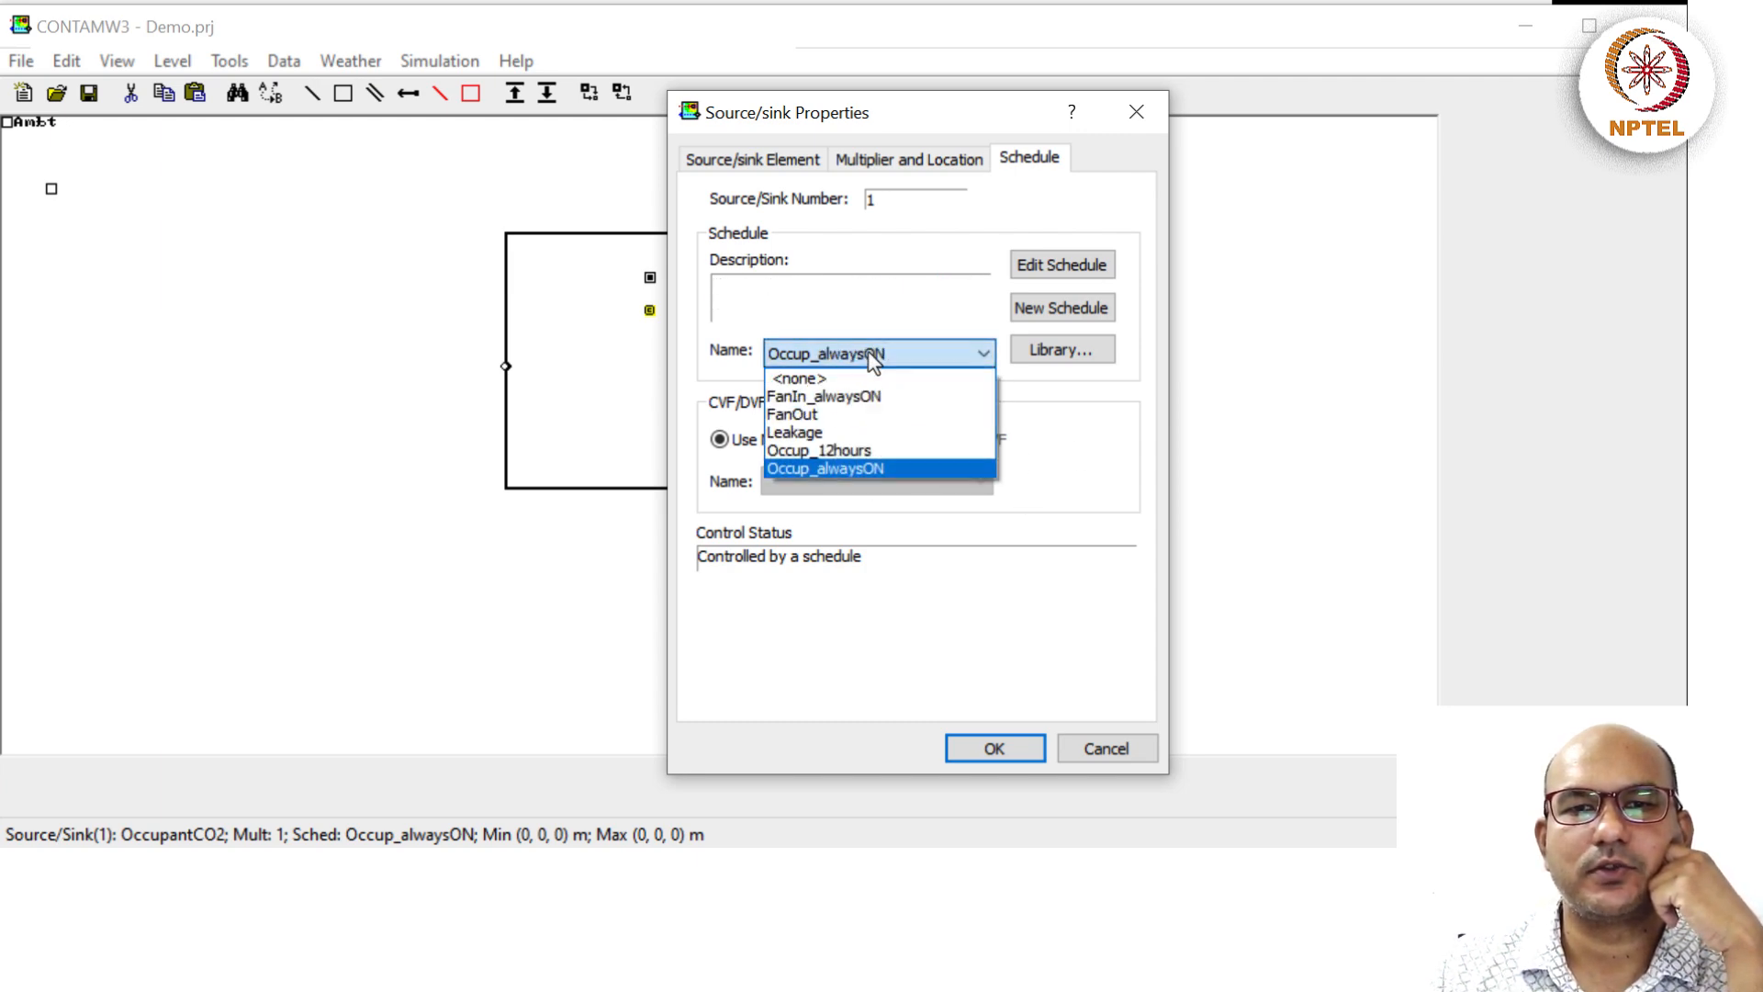
left_click(869, 446)
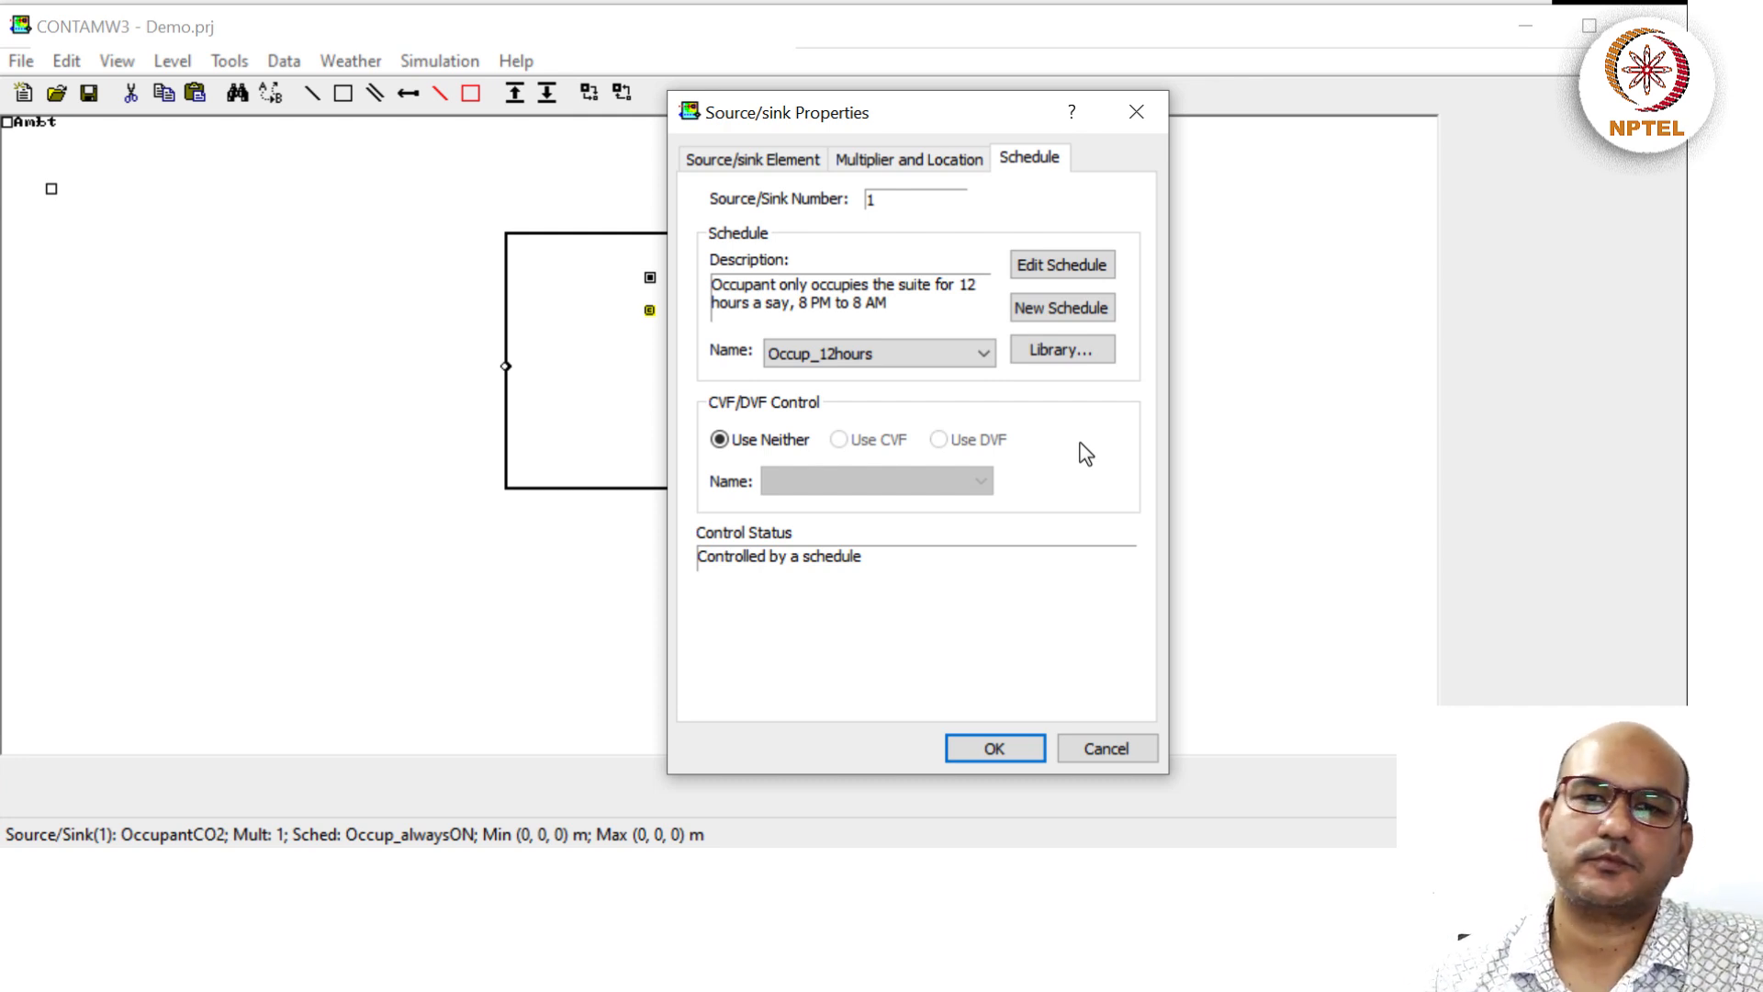
left_click(992, 760)
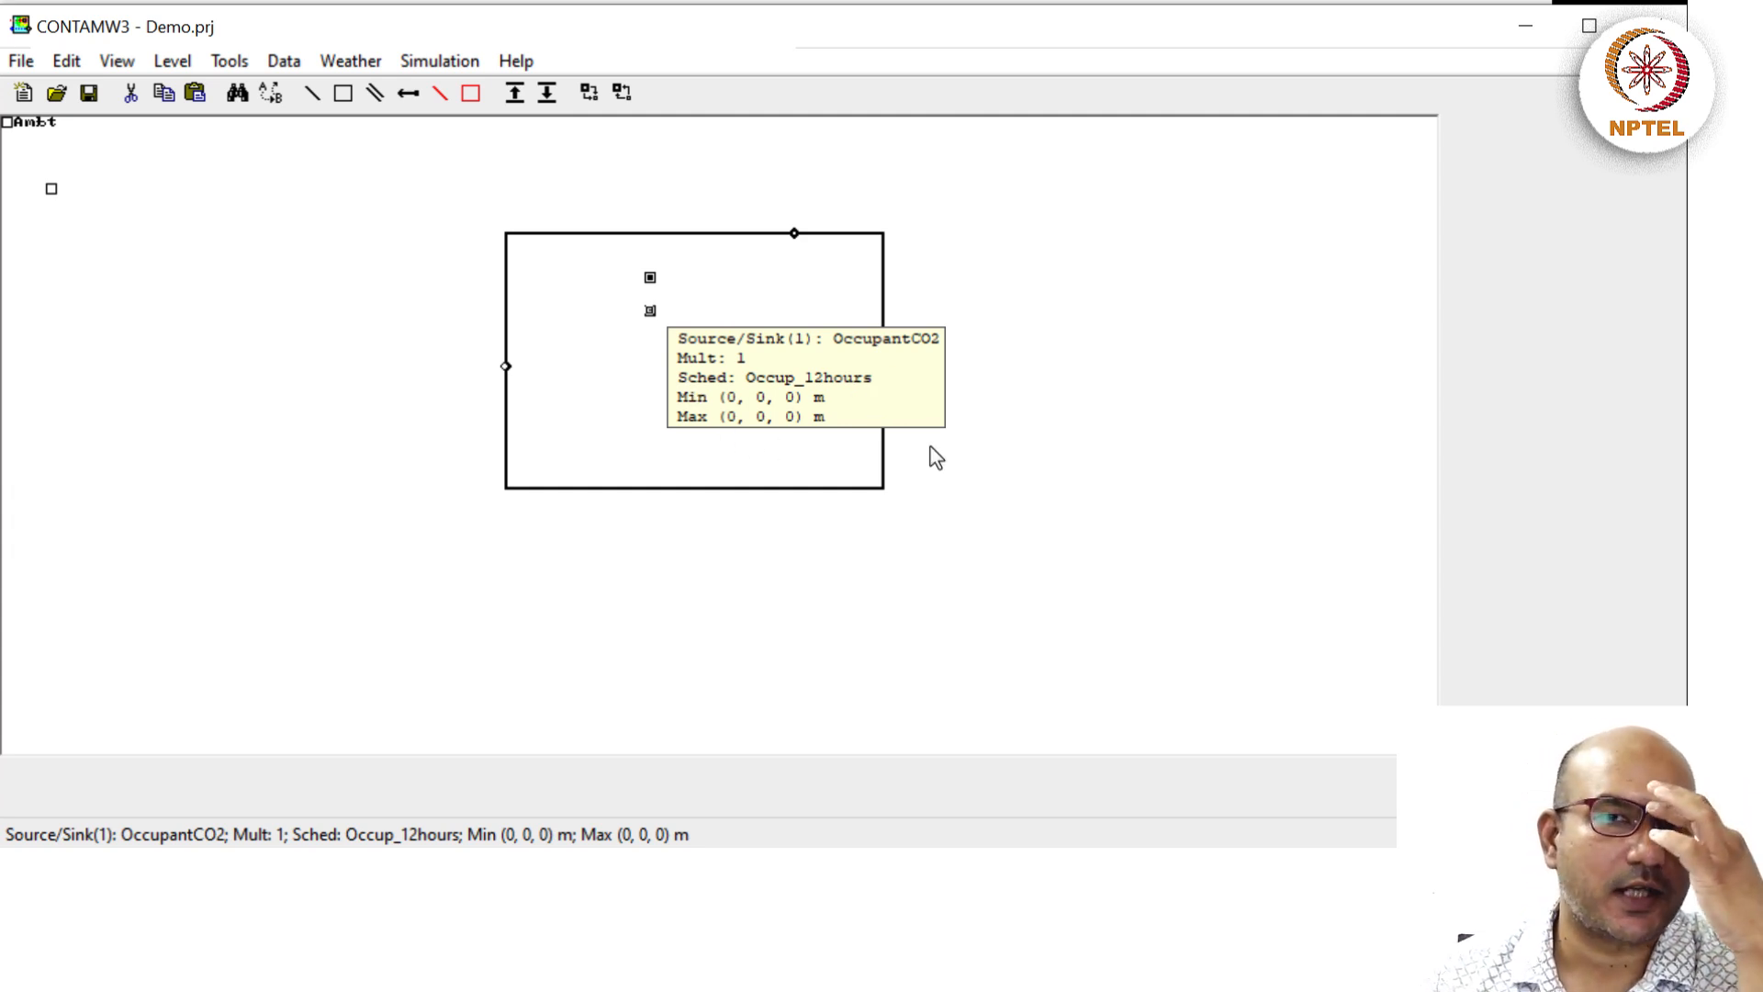
left_click(451, 60)
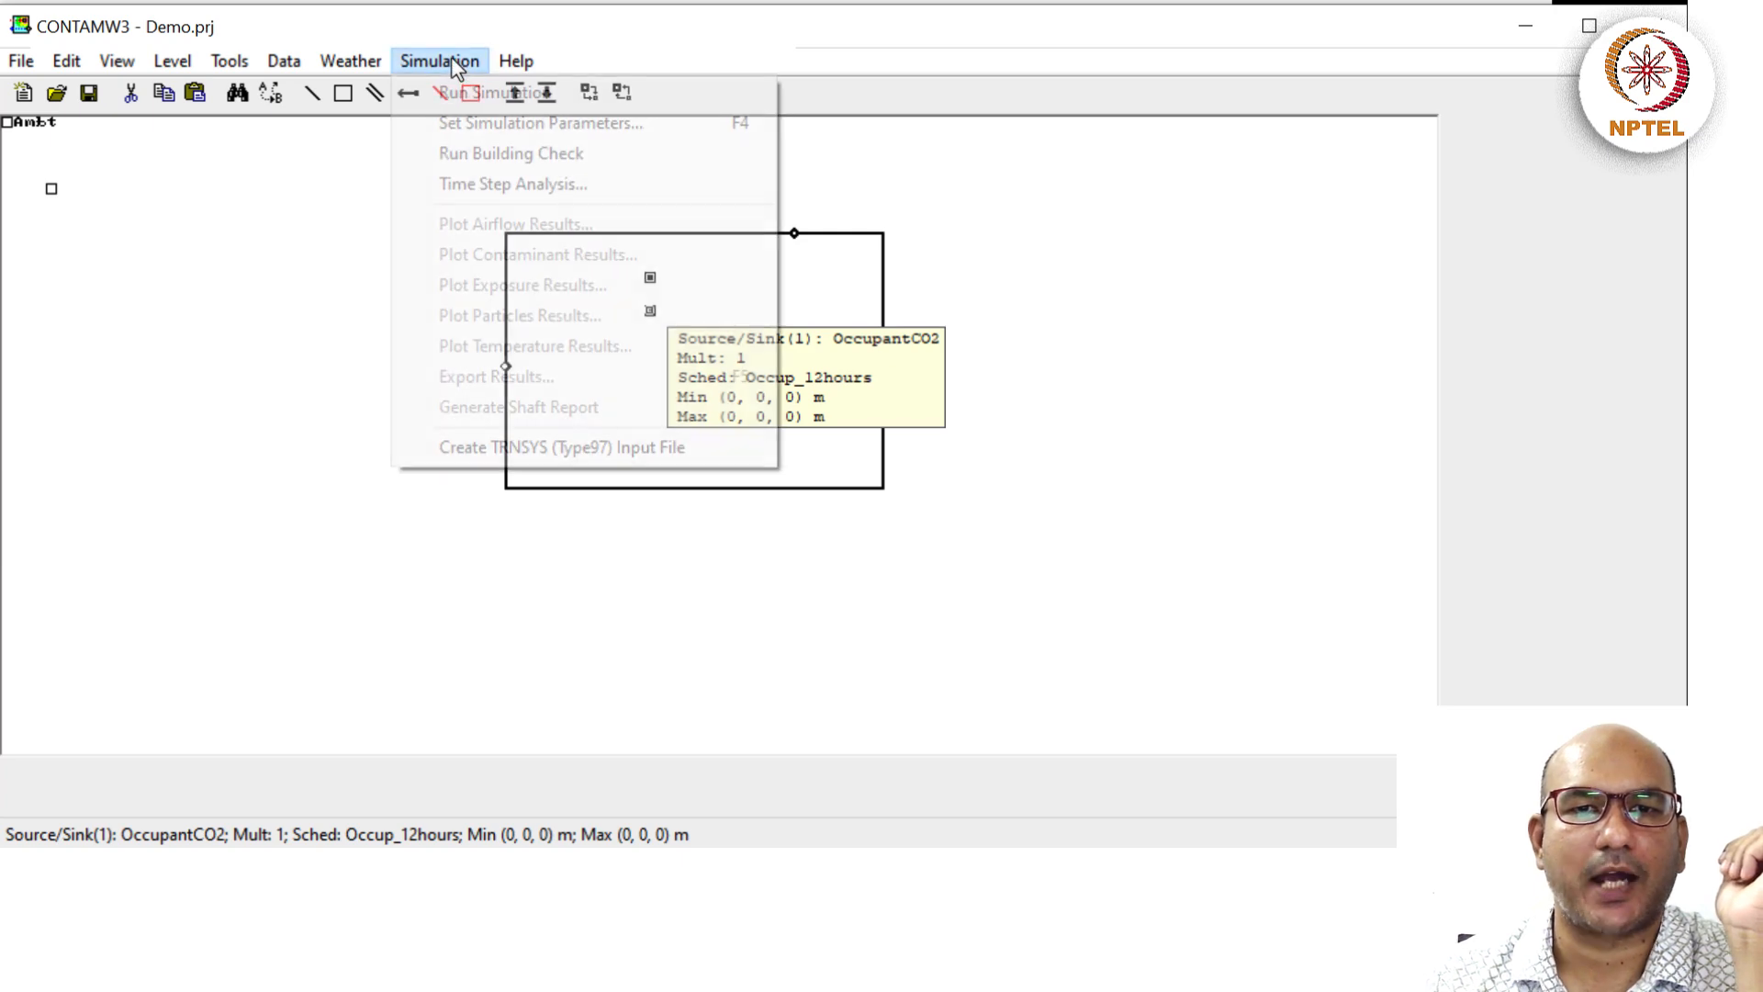
left_click(462, 127)
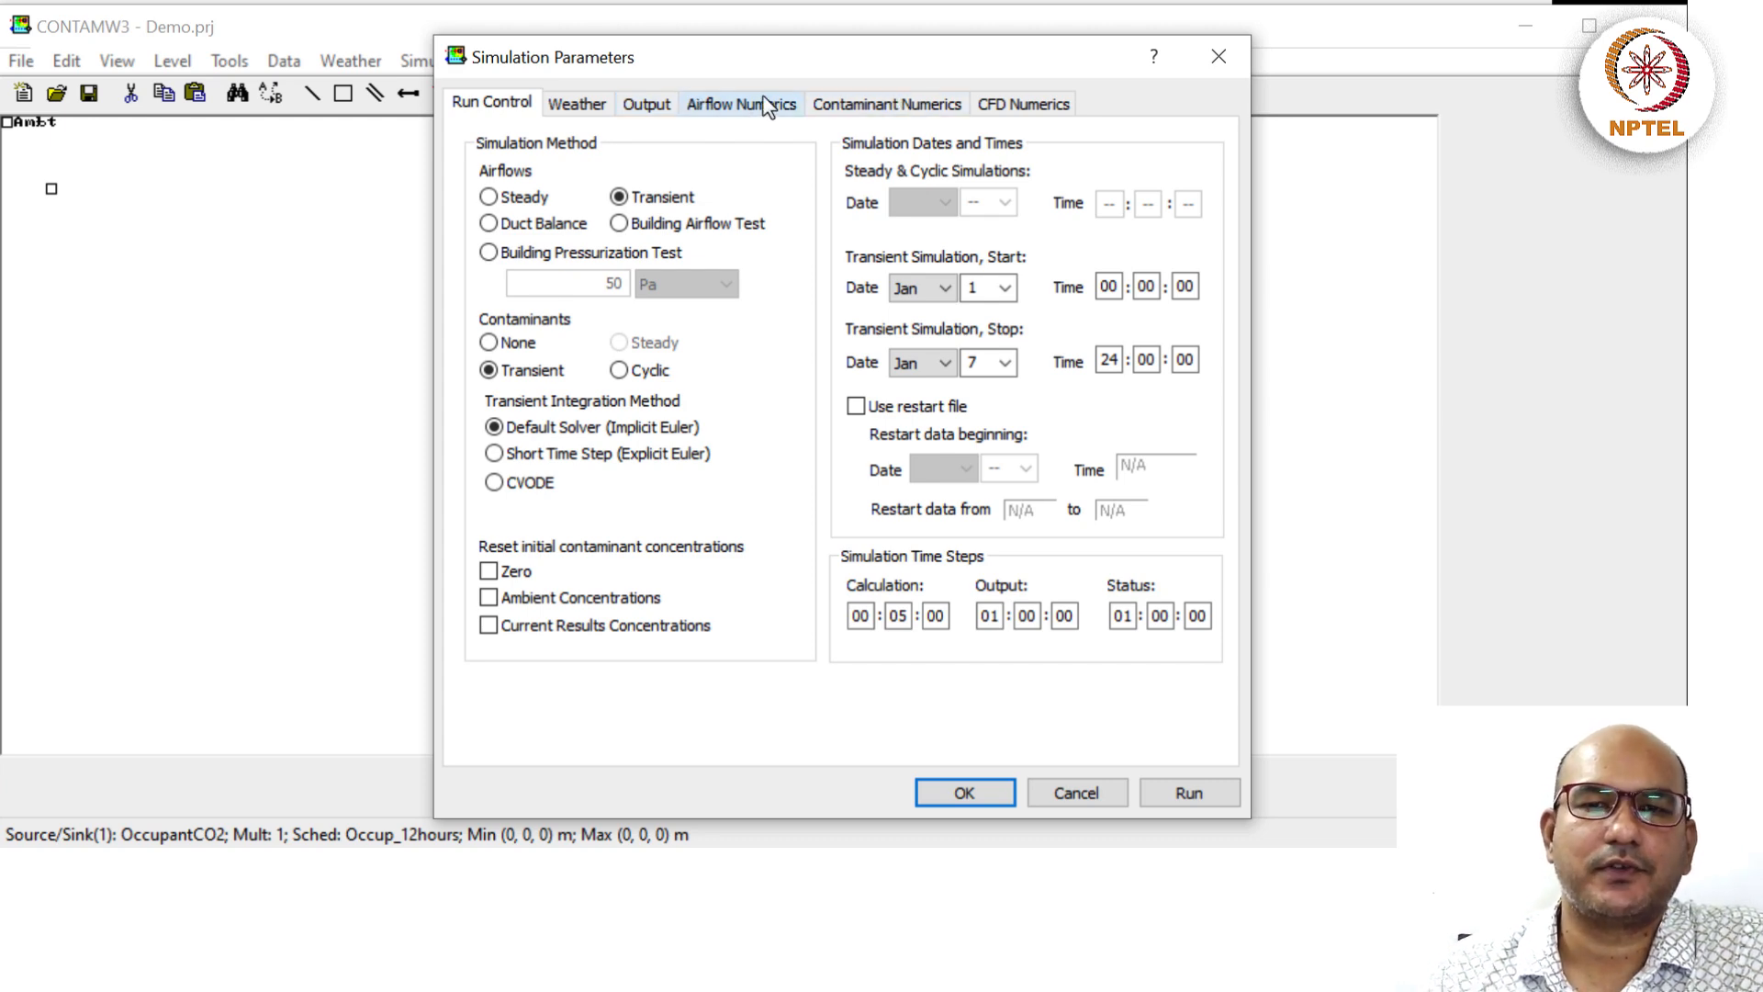
left_click(960, 794)
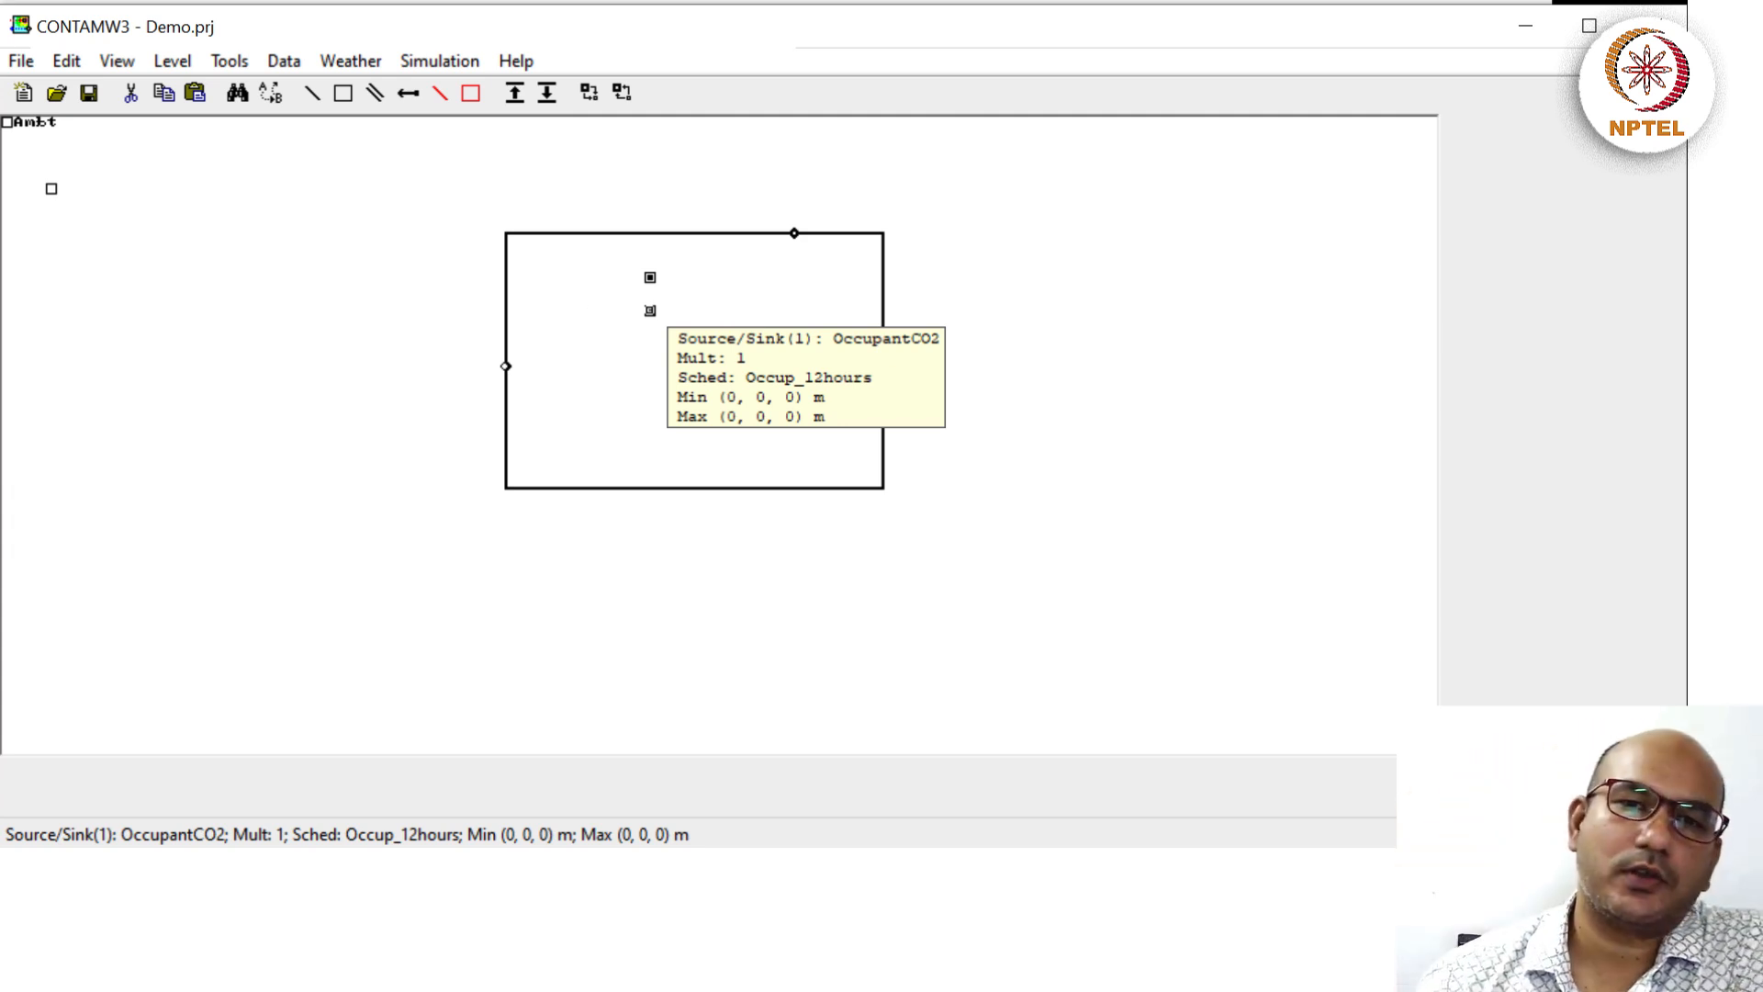
Run the Jan01–Jan07 transient simulation with the Occup_12hours schedule through all 2016 steps and load results.
left_click(458, 55)
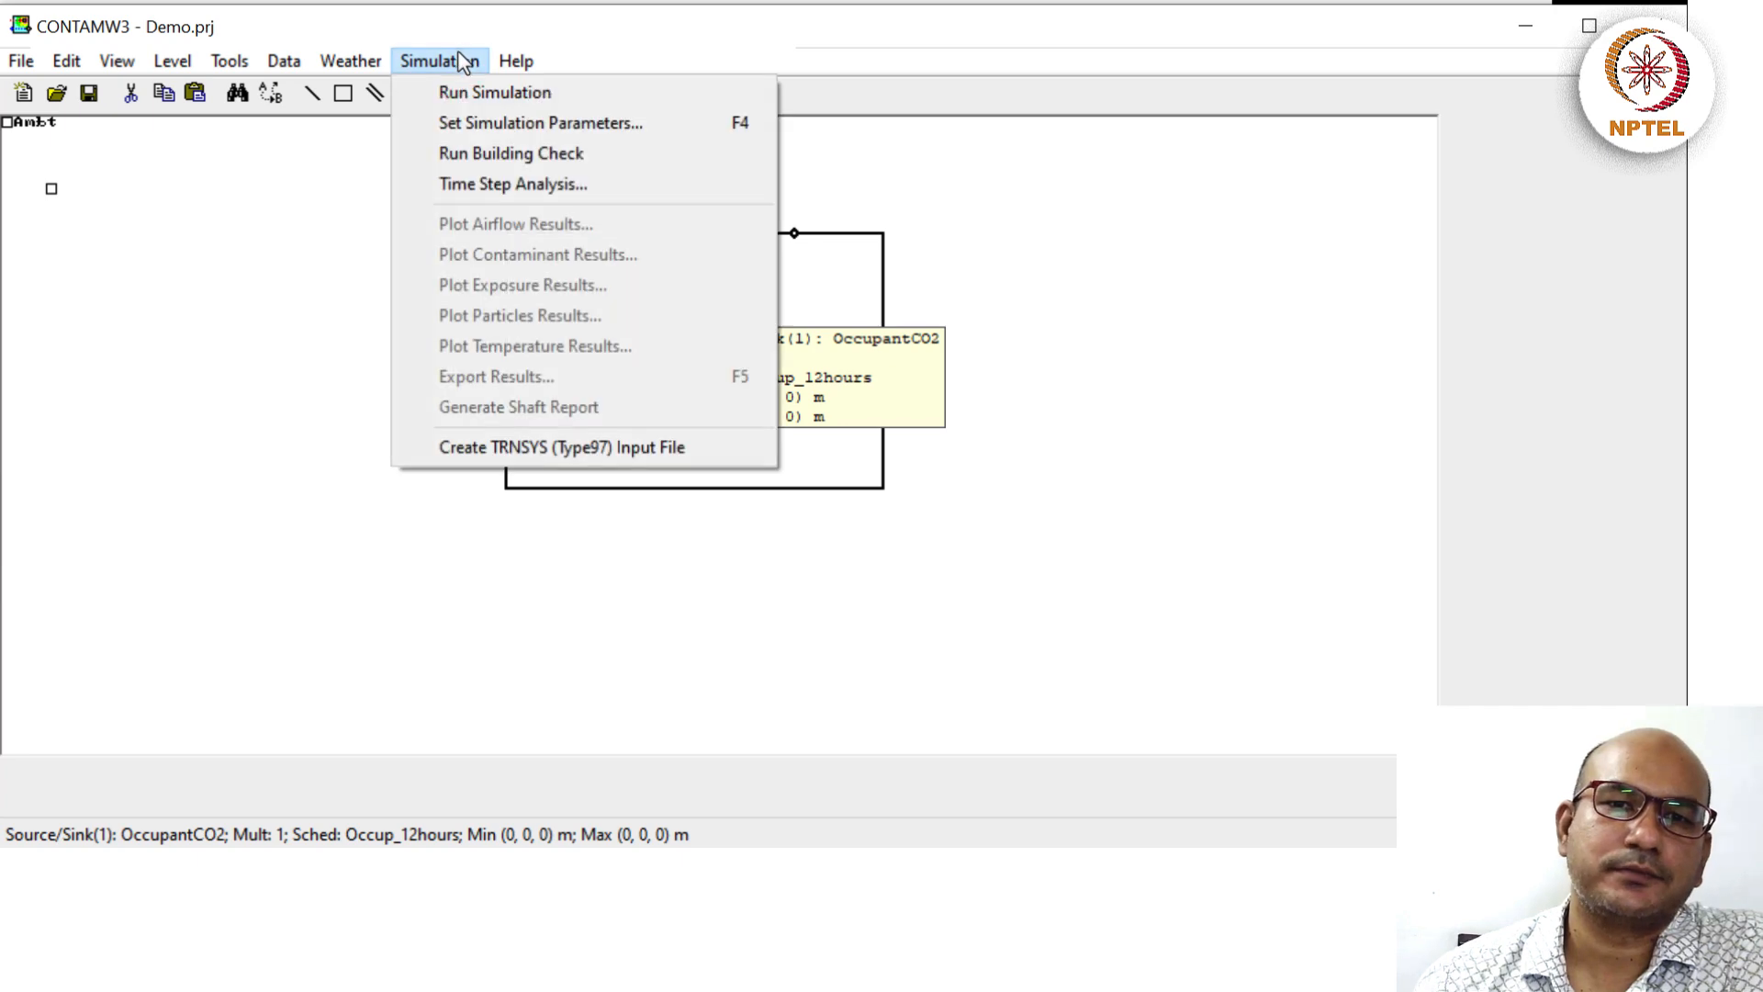
left_click(470, 93)
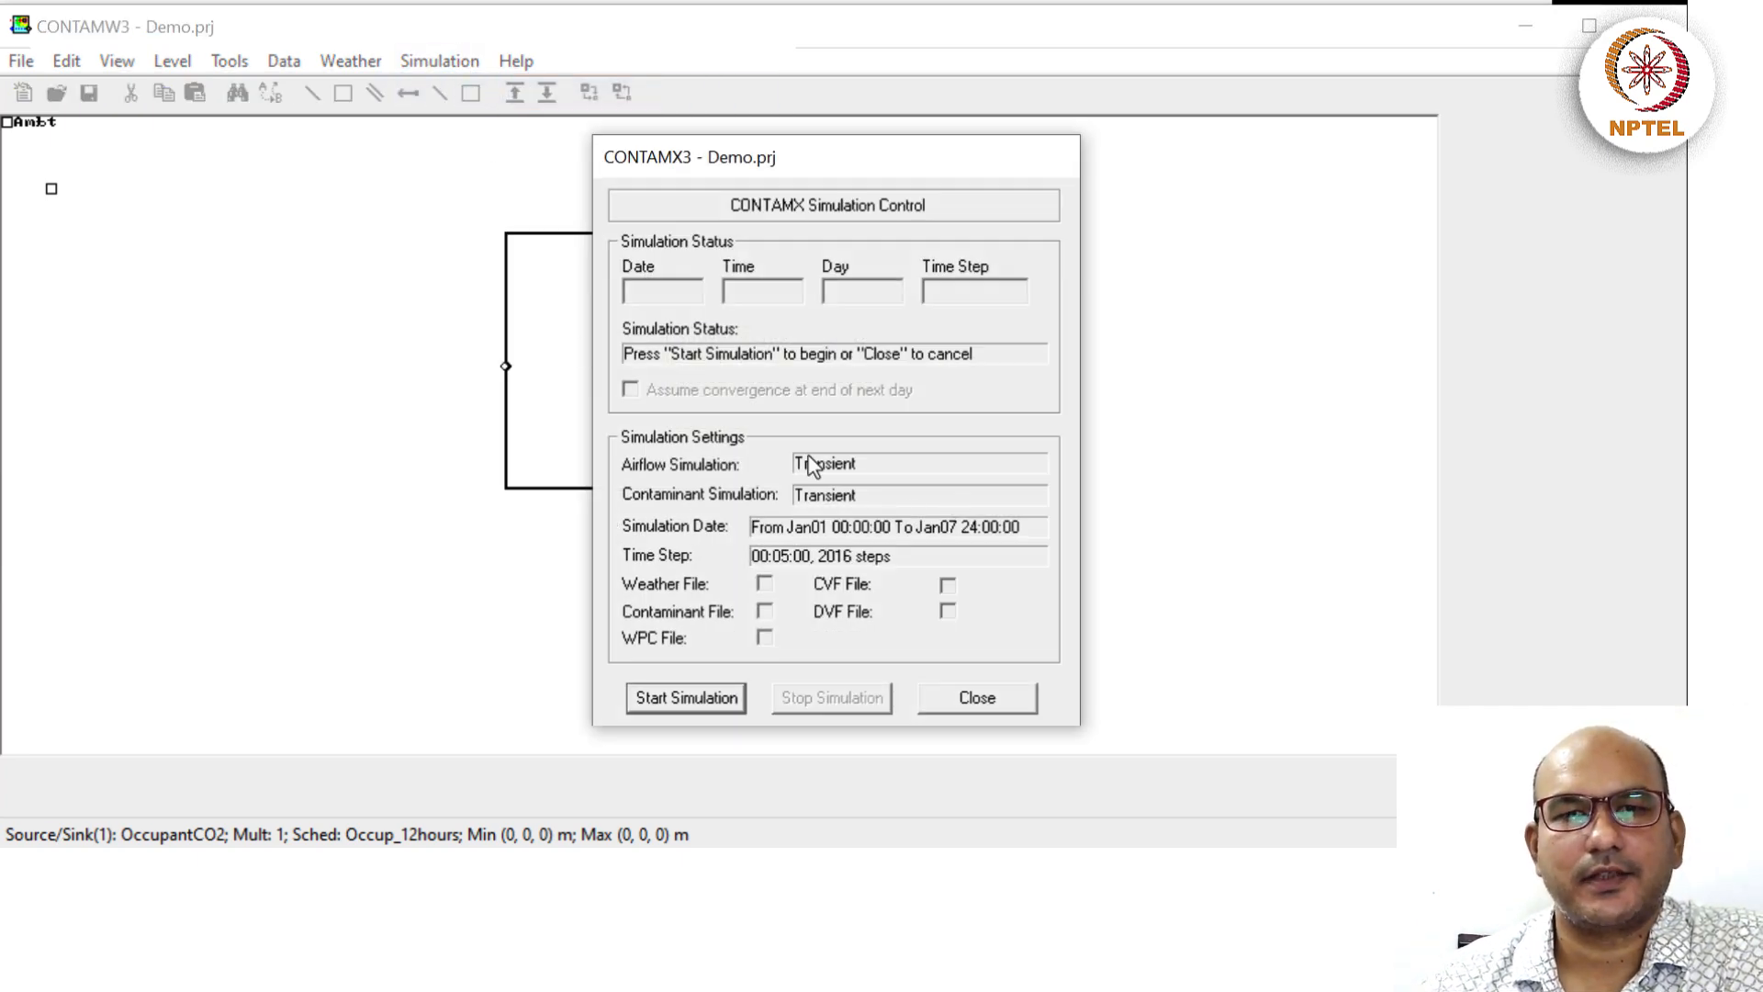
left_click(681, 702)
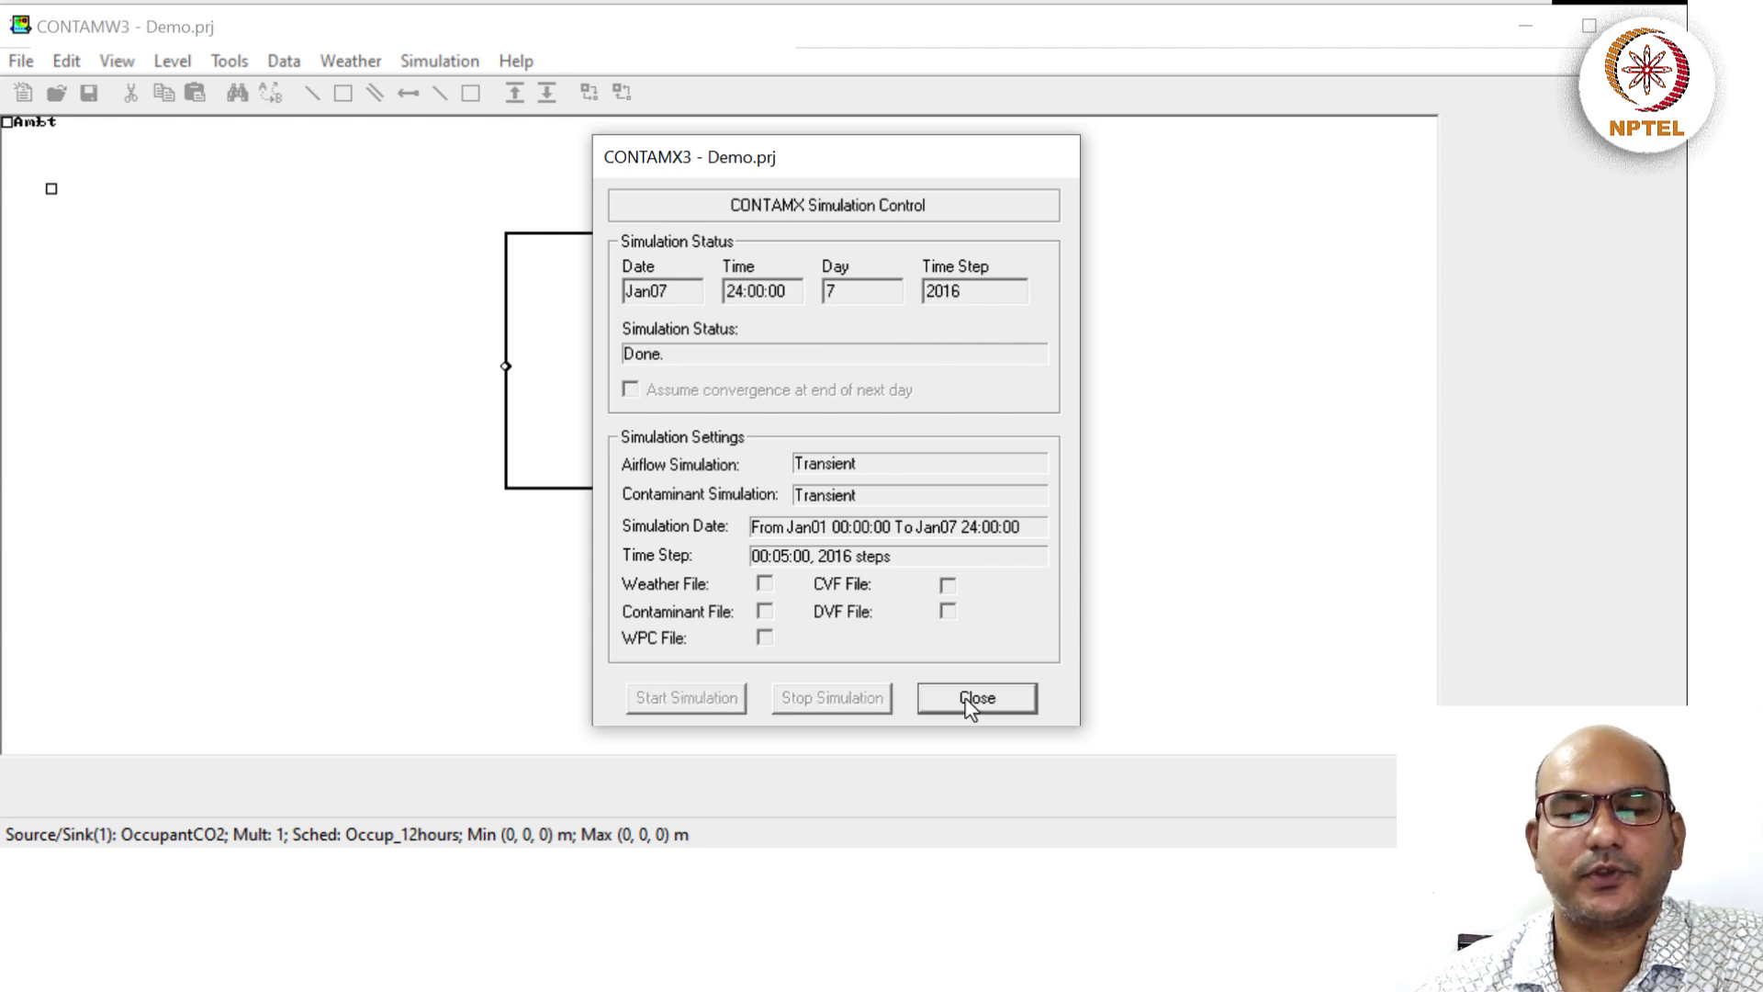
left_click(971, 702)
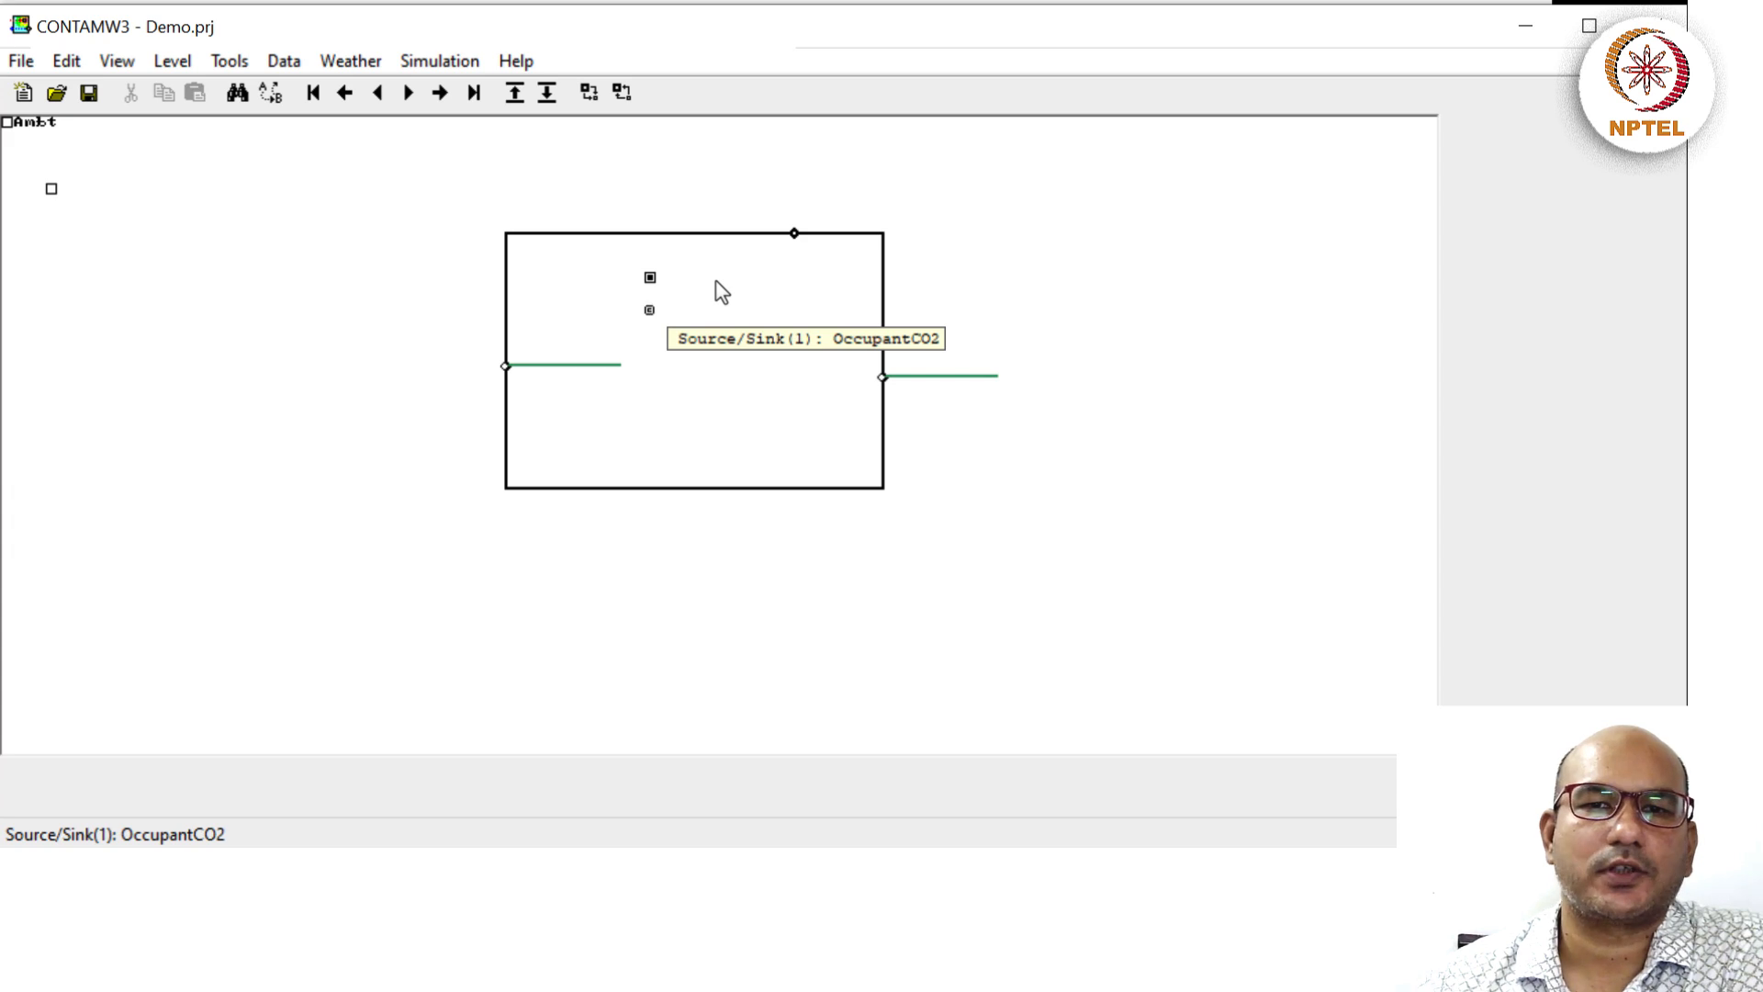
Plot the Suite zone's CO2 concentration in ppm with the end date changed to Jan07.
right_click(717, 278)
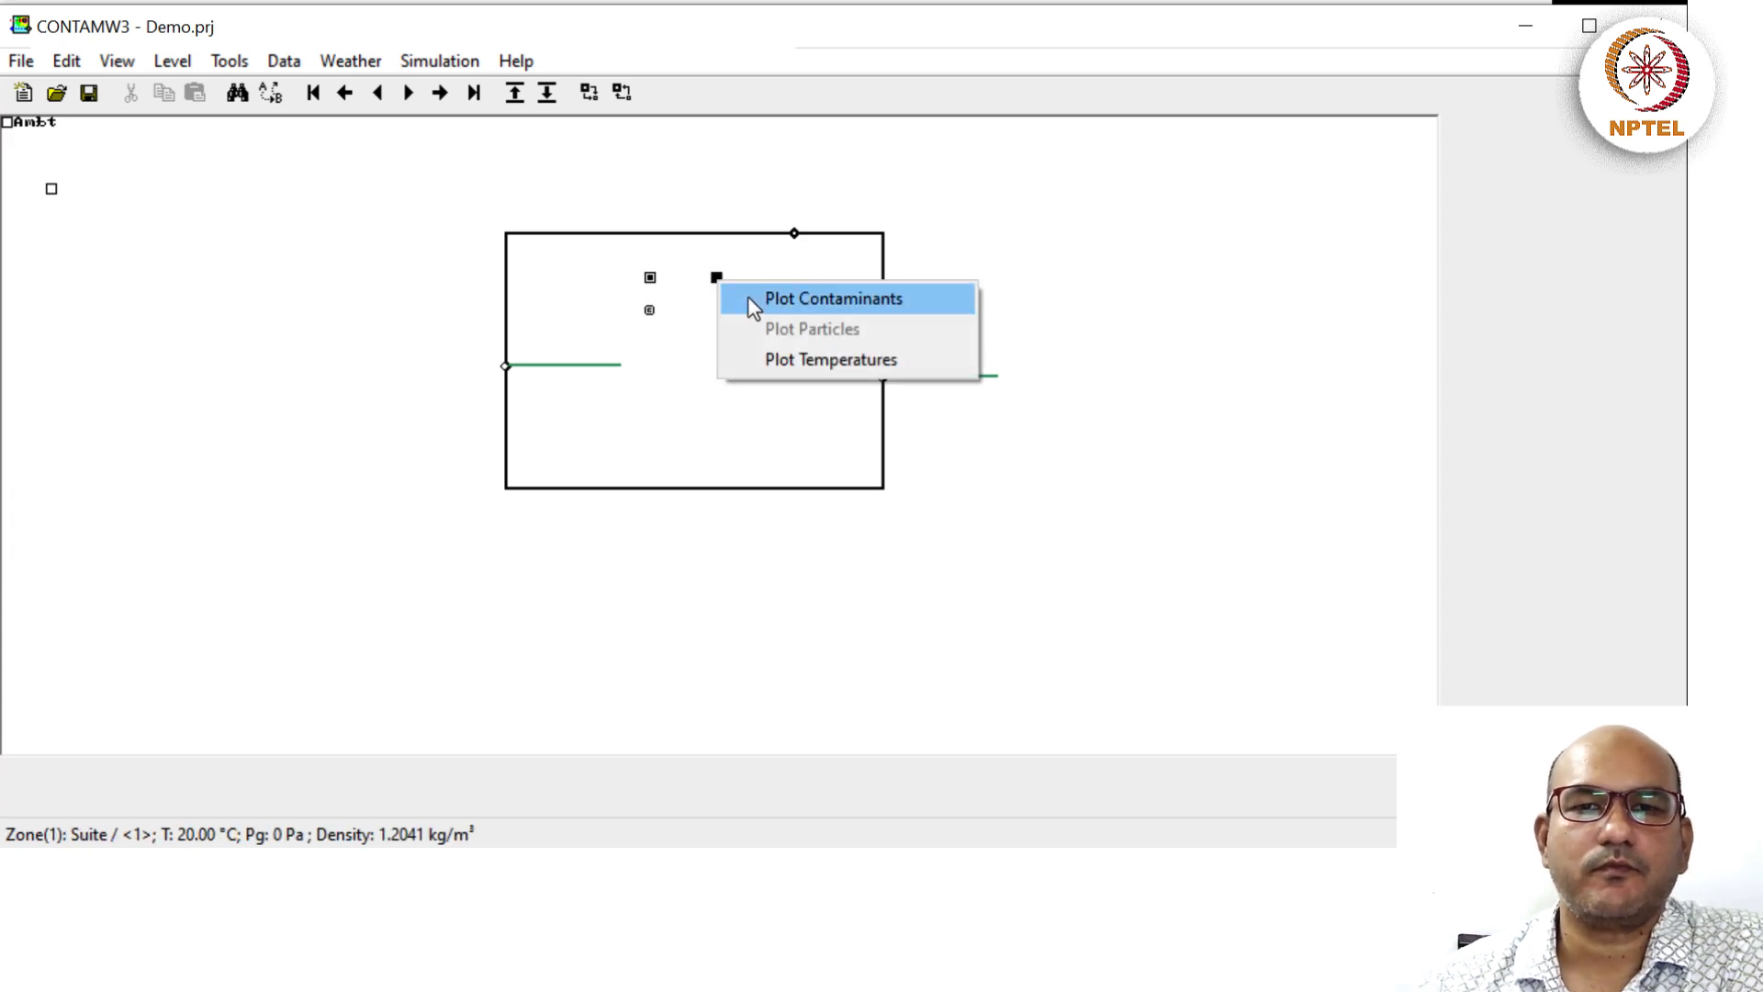
left_click(747, 297)
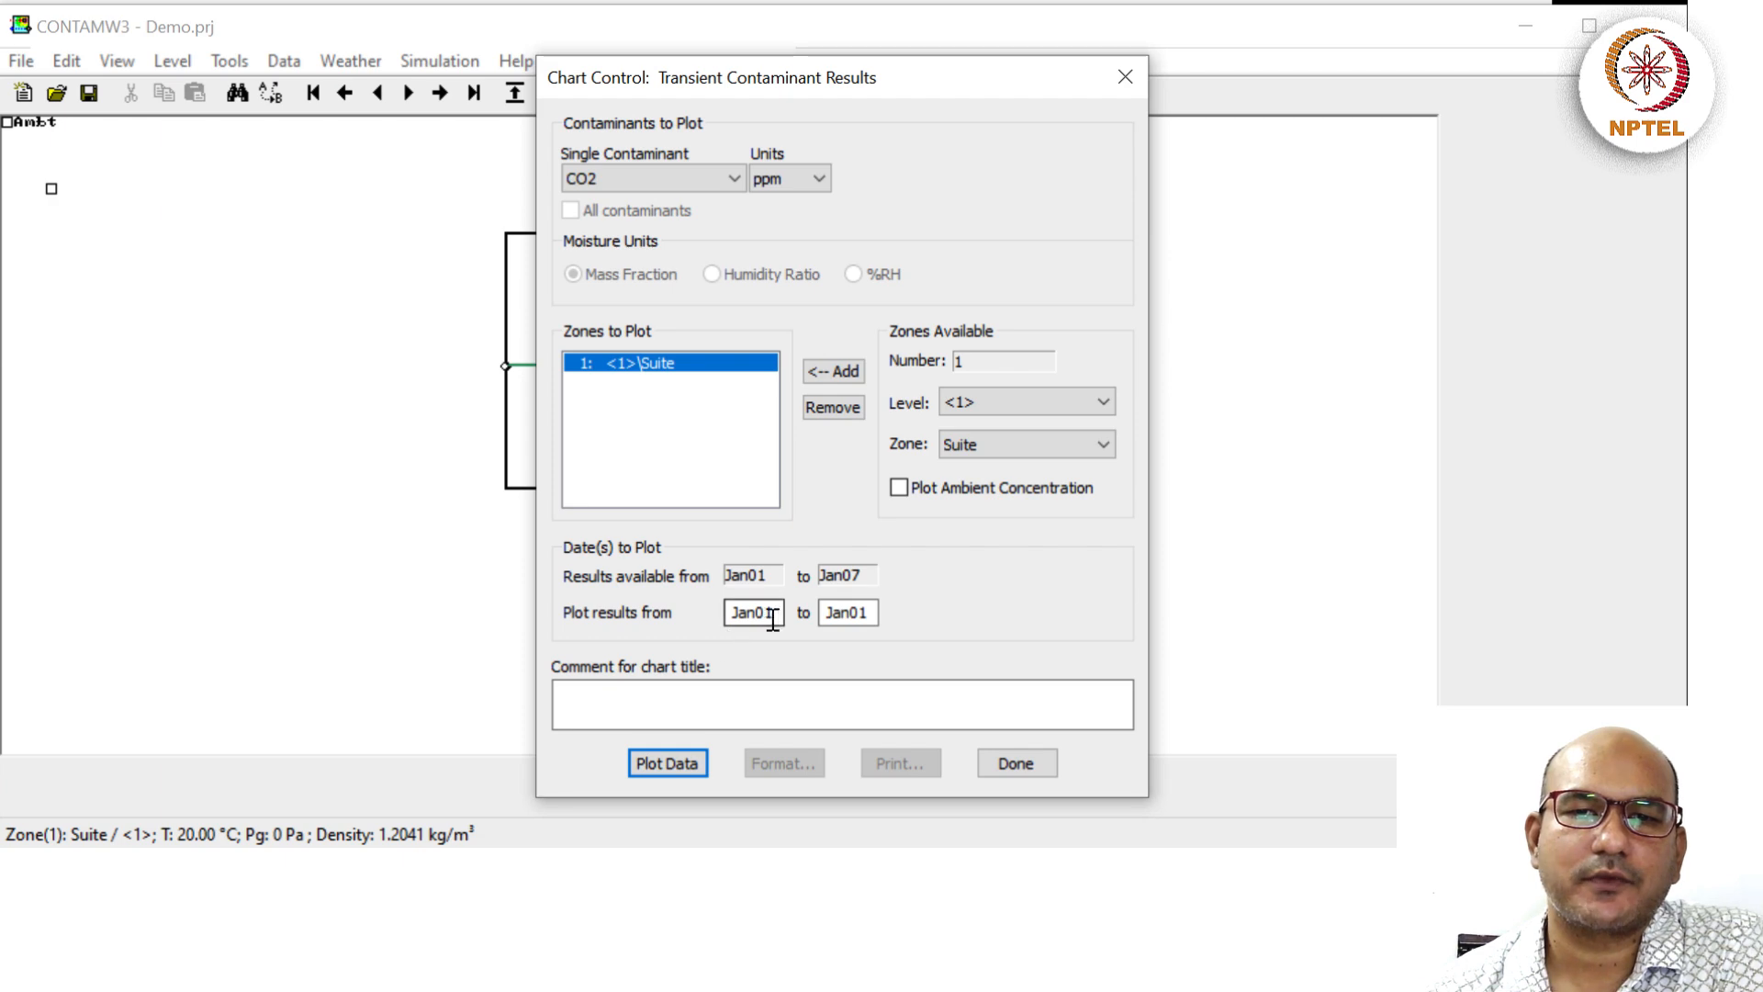
left_click(874, 616)
key("BackSpace")
type("7")
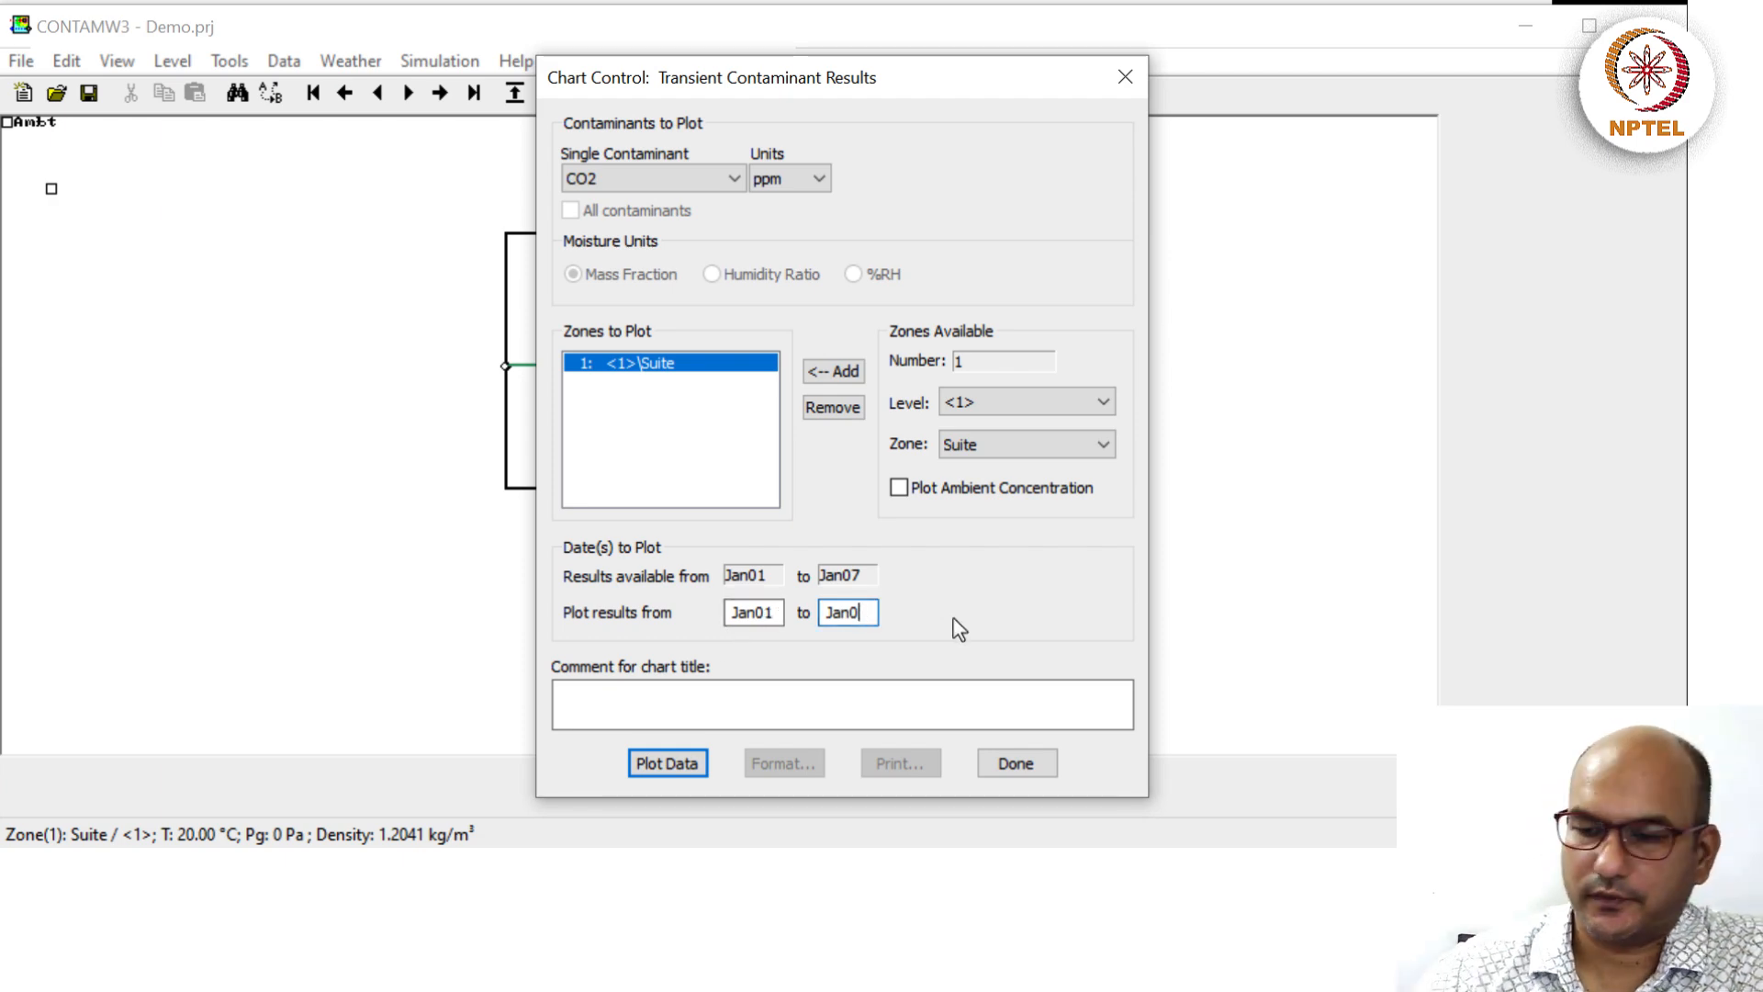
left_click(688, 769)
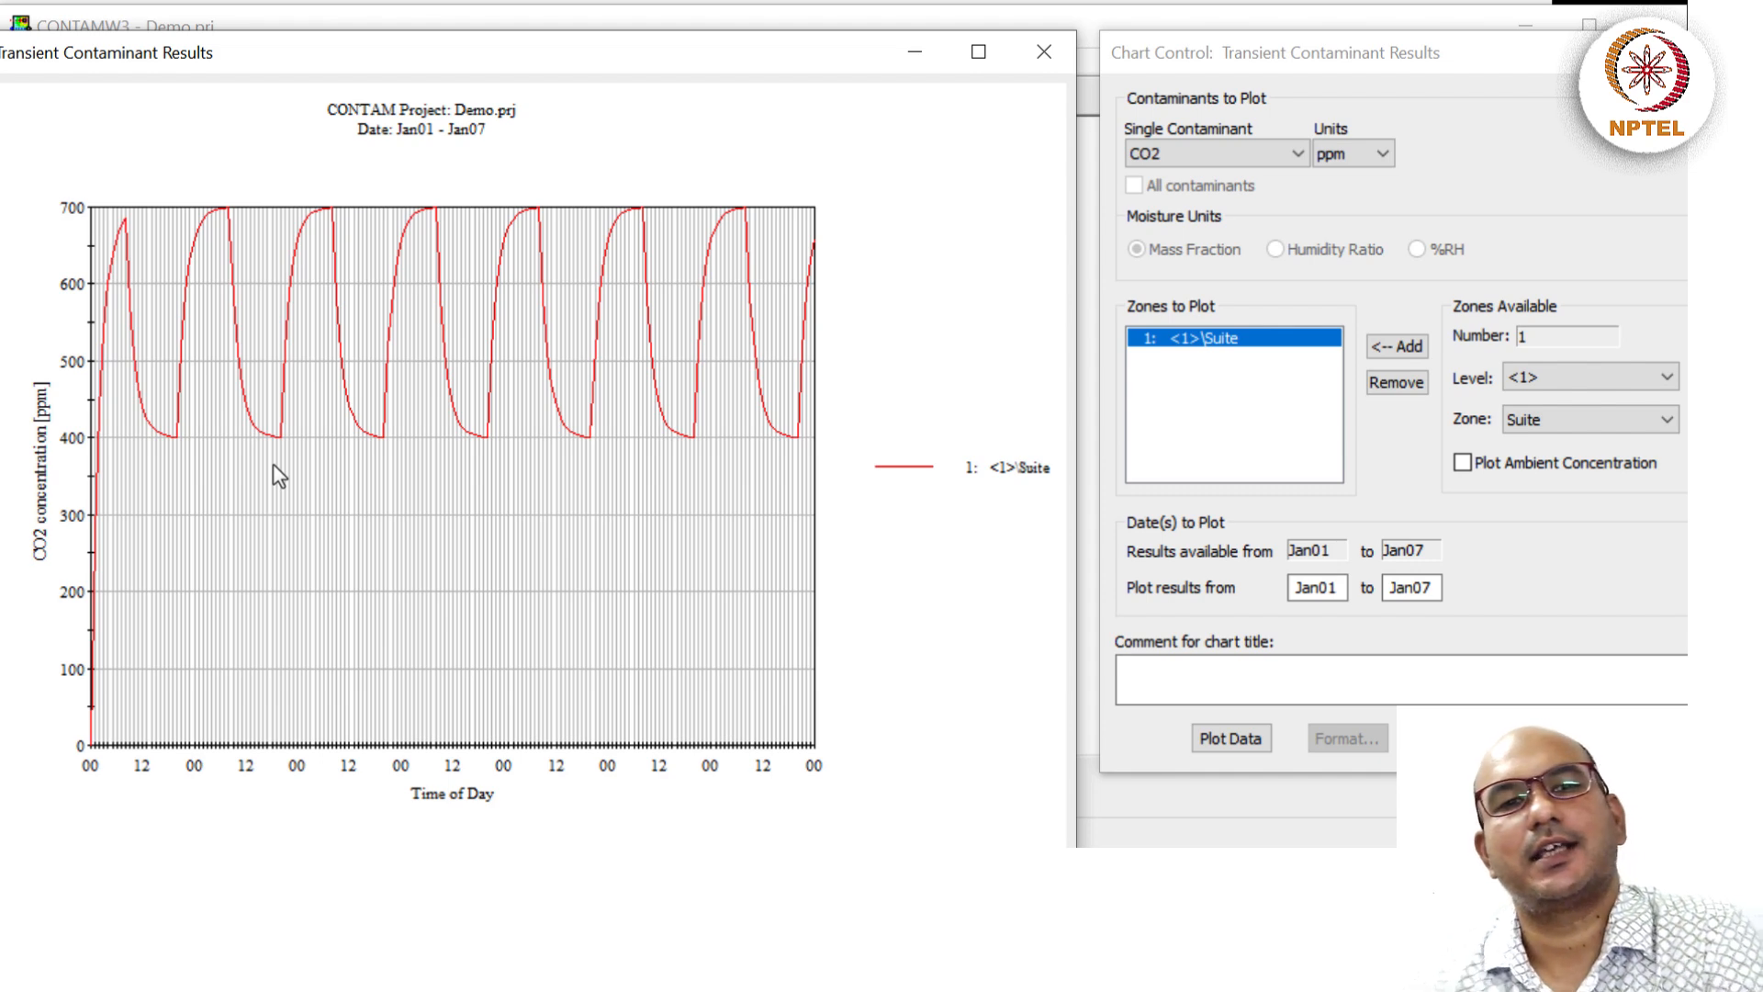